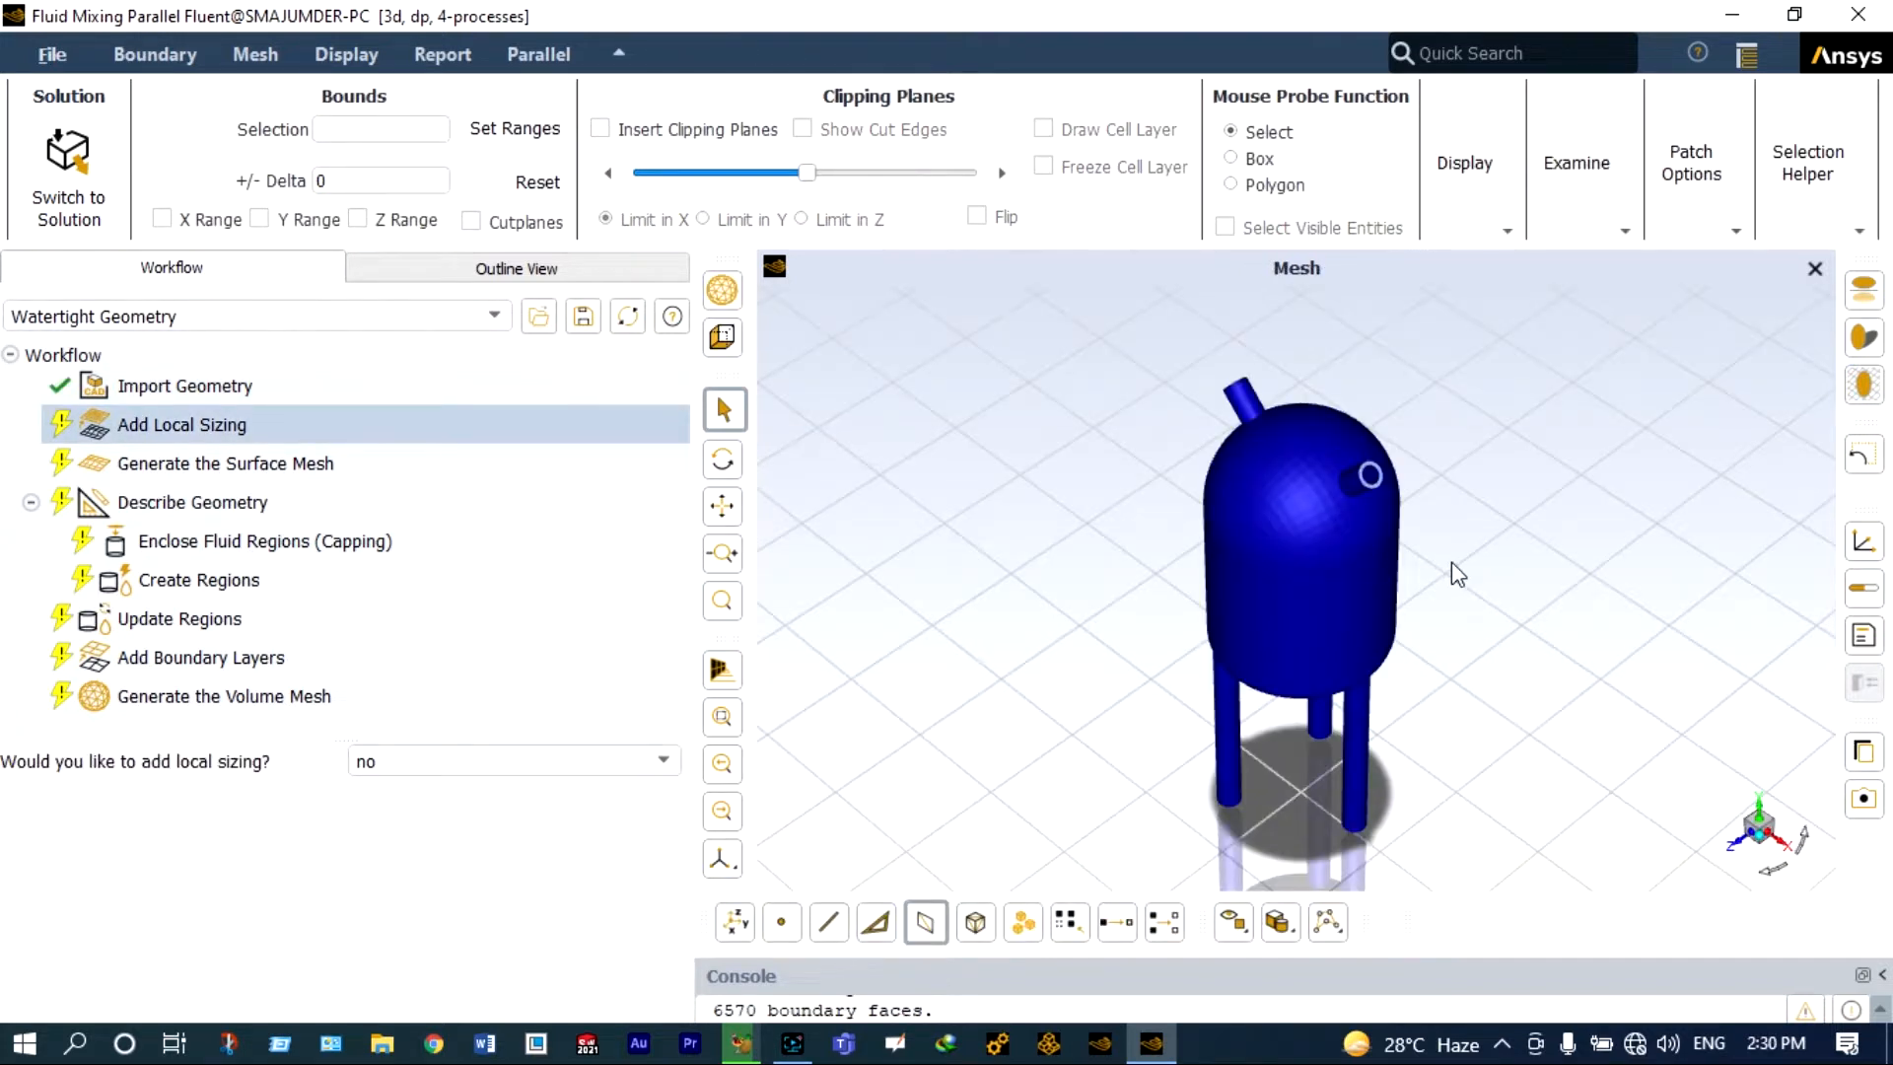
- Cut the tank open with a clipping plane limited in X, examine its interior, and remove the plane again
scroll(1453, 560, up, 2)
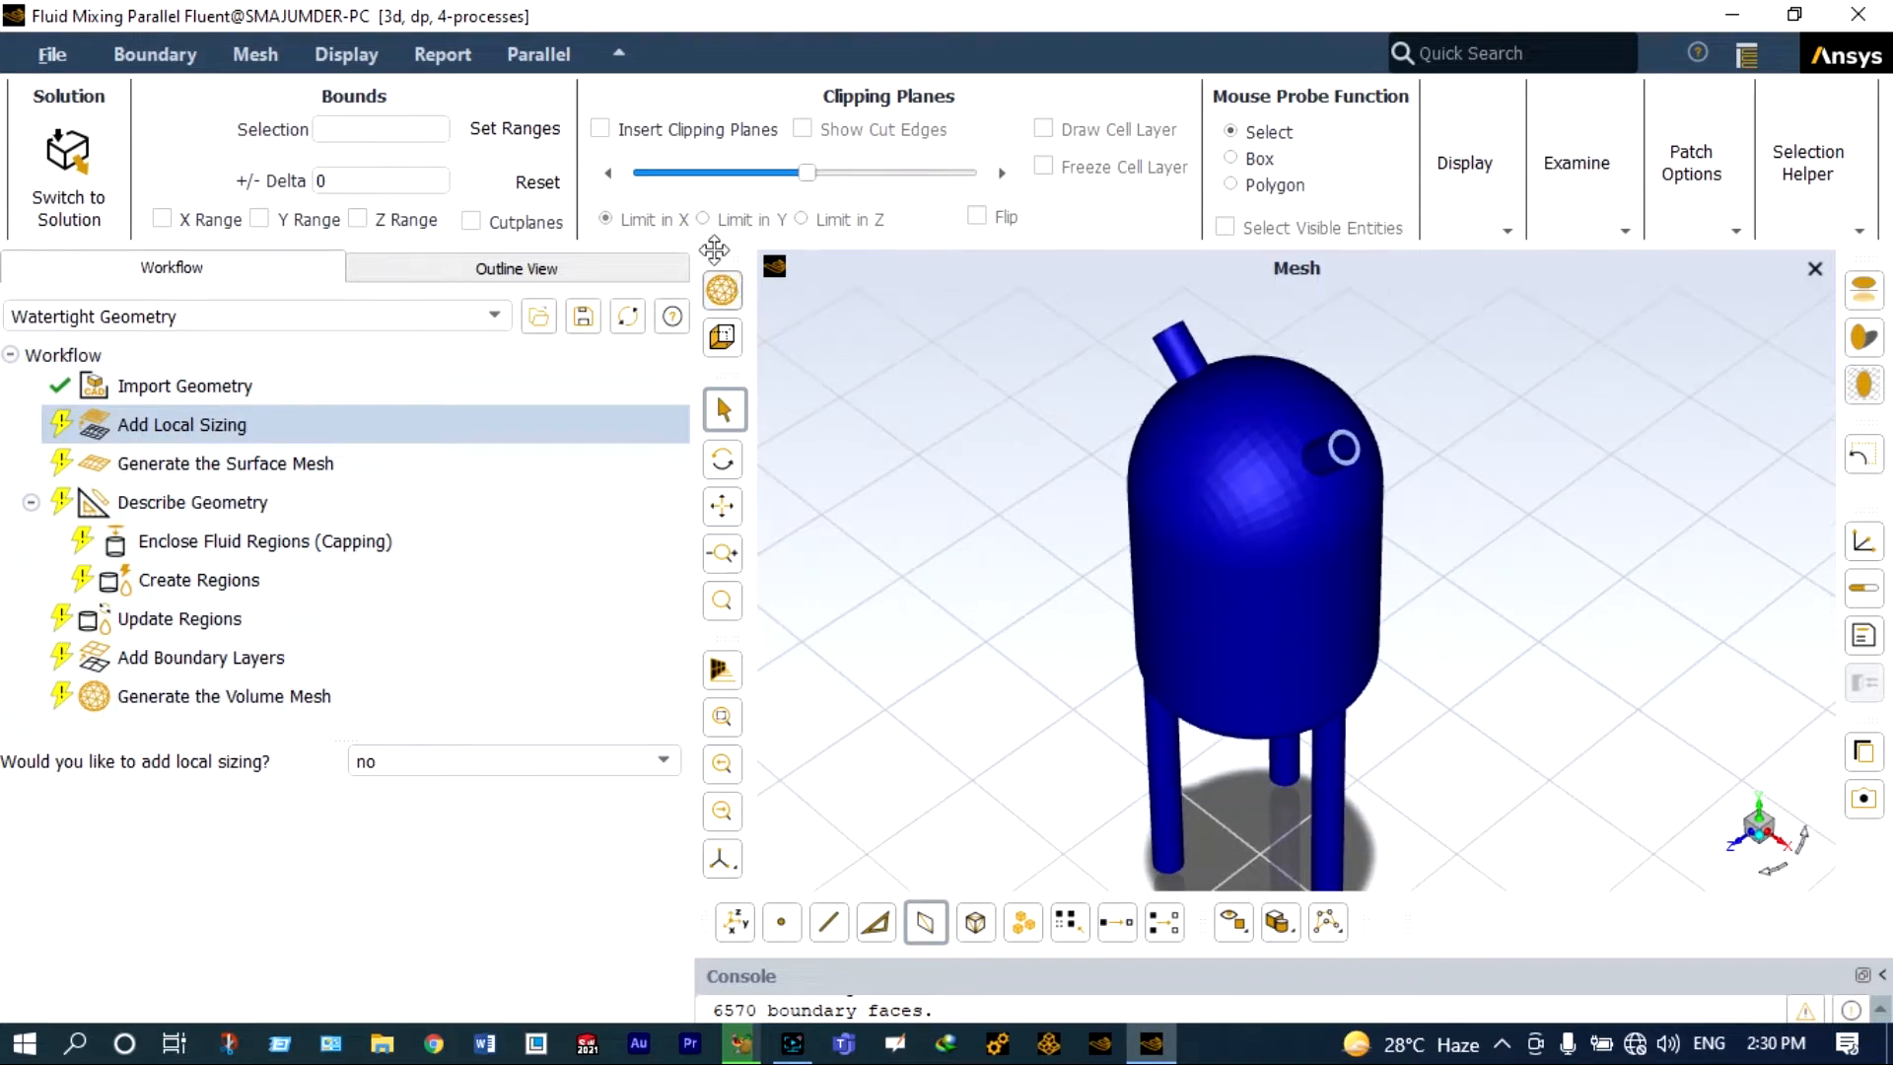
click(601, 130)
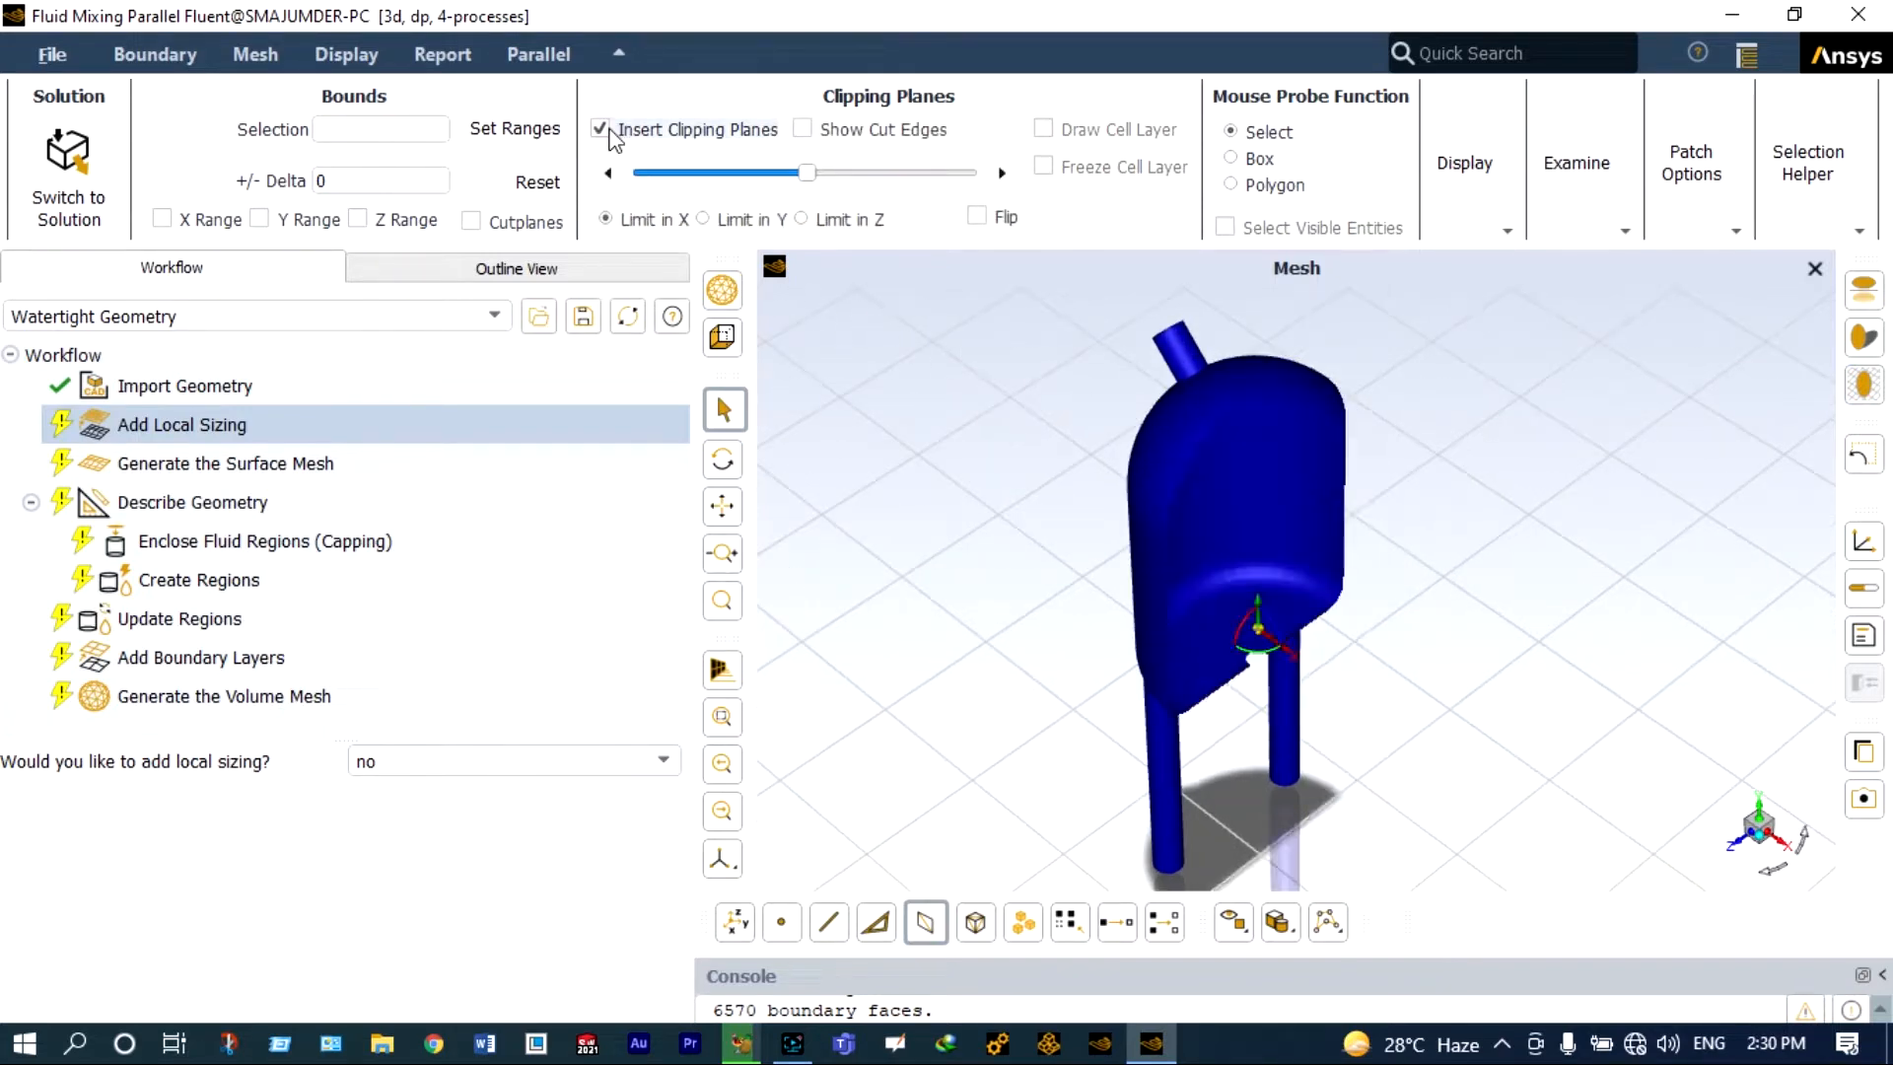
scroll(1333, 532, up, 1)
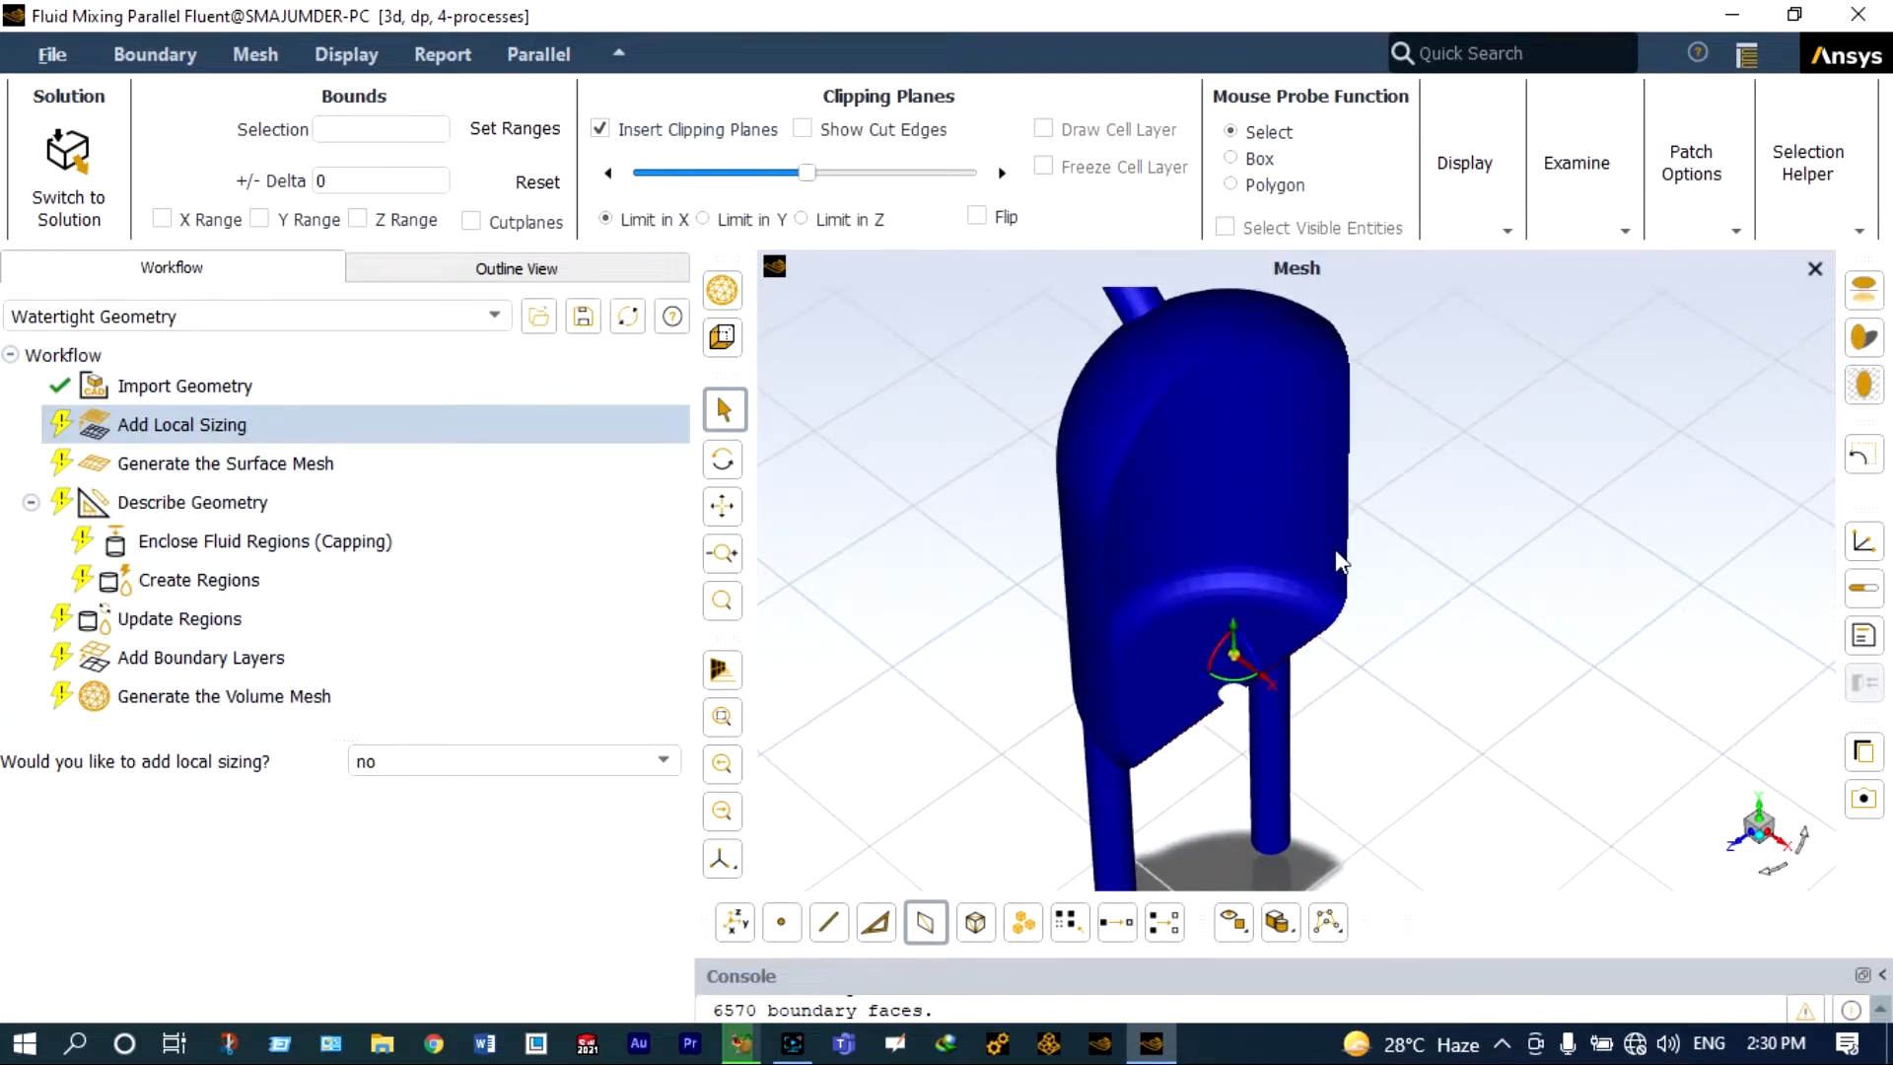
scroll(1340, 562, down, 1)
mouse_move(1777, 870)
mouse_down()
mouse_move(1734, 880)
mouse_move(1765, 848)
mouse_move(1805, 853)
mouse_move(1778, 867)
mouse_up()
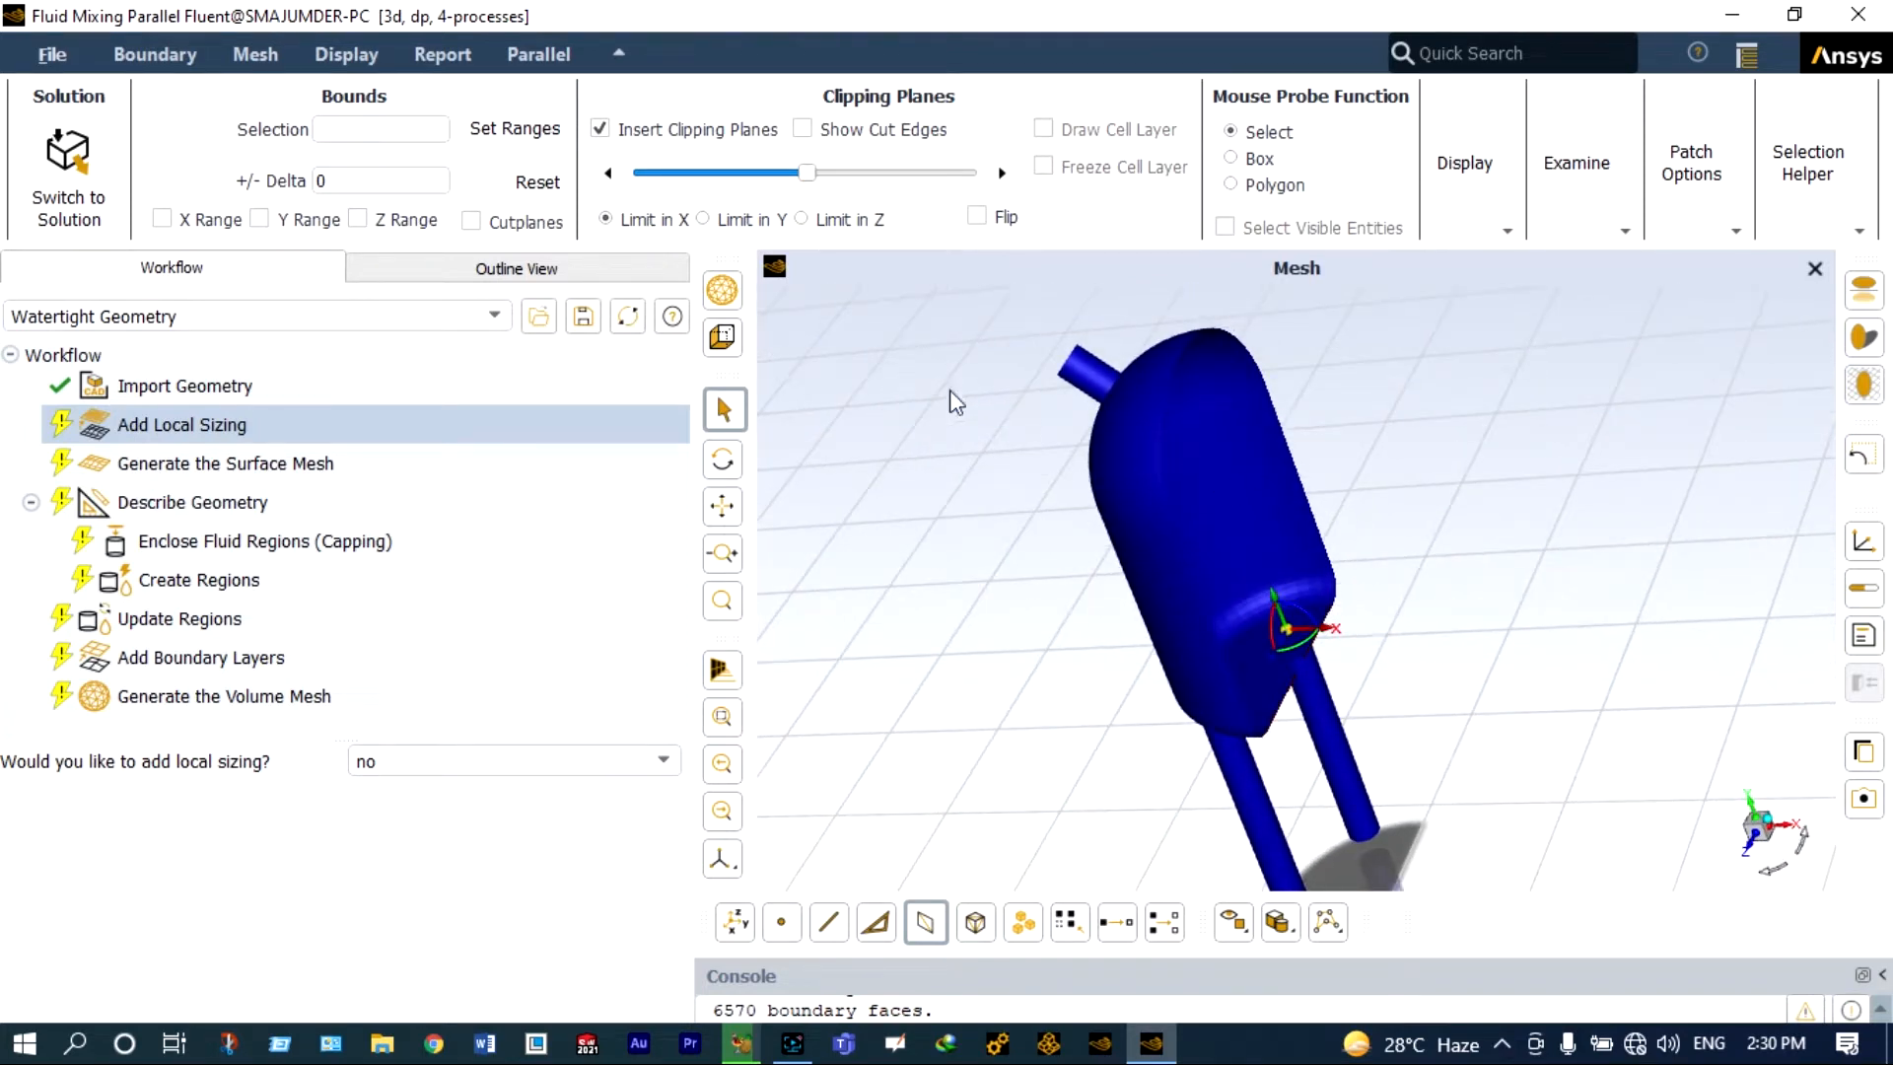
click(601, 134)
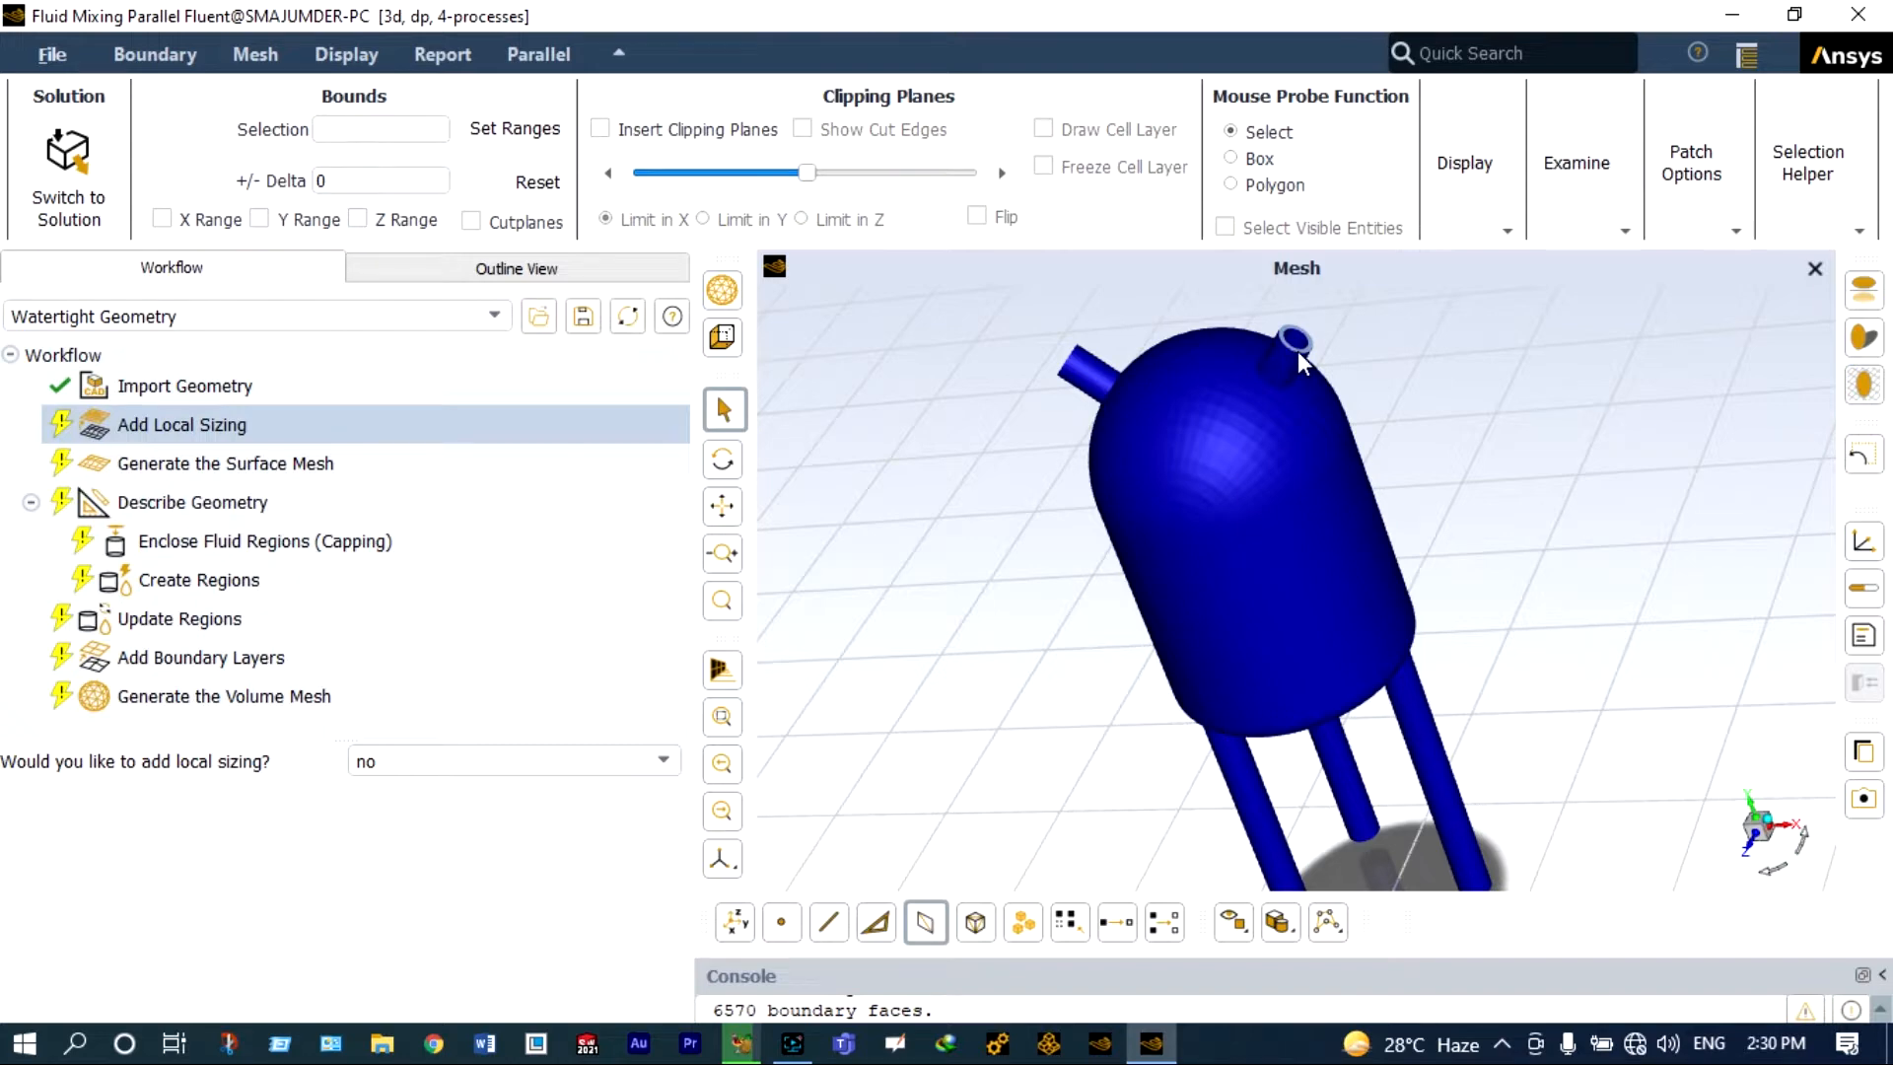
- Examine the two pipe openings on the tank's dome, the tank body and its supporting legs up close
scroll(1298, 351, up, 2)
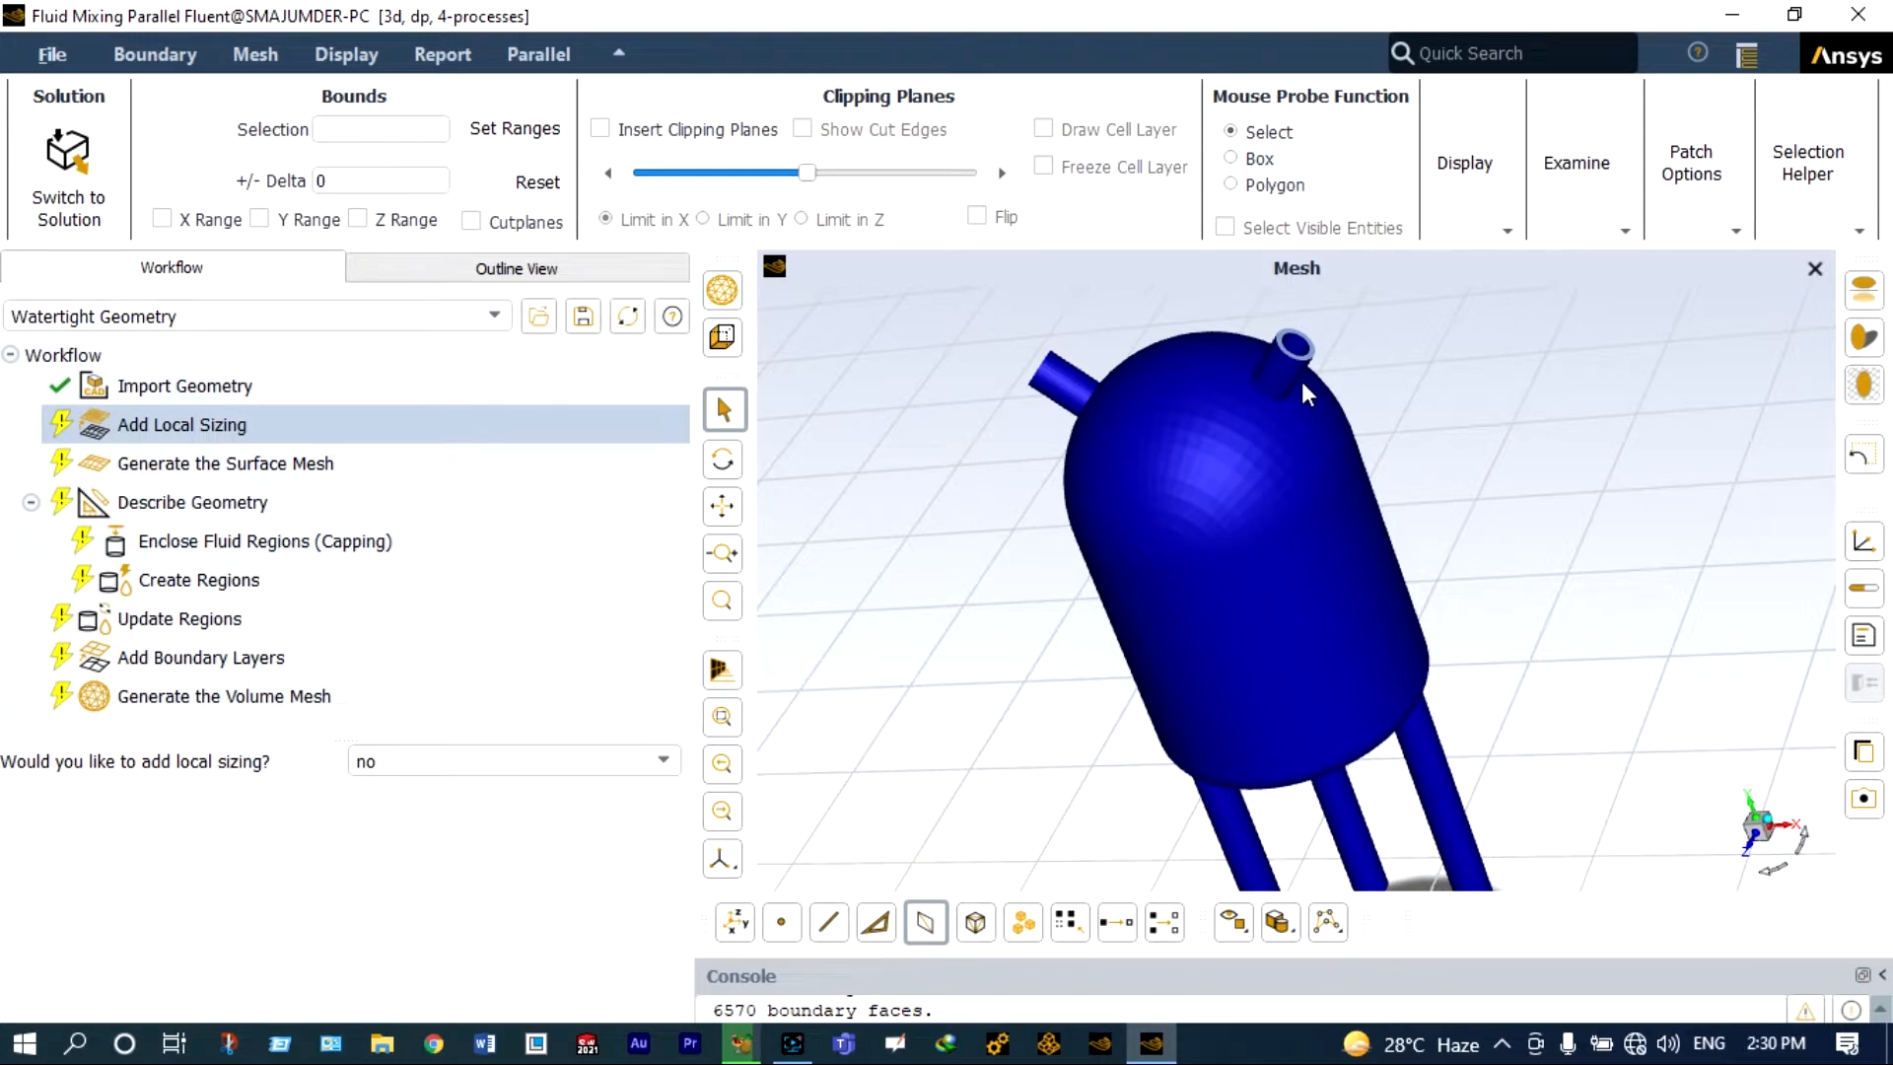
scroll(1302, 386, up, 2)
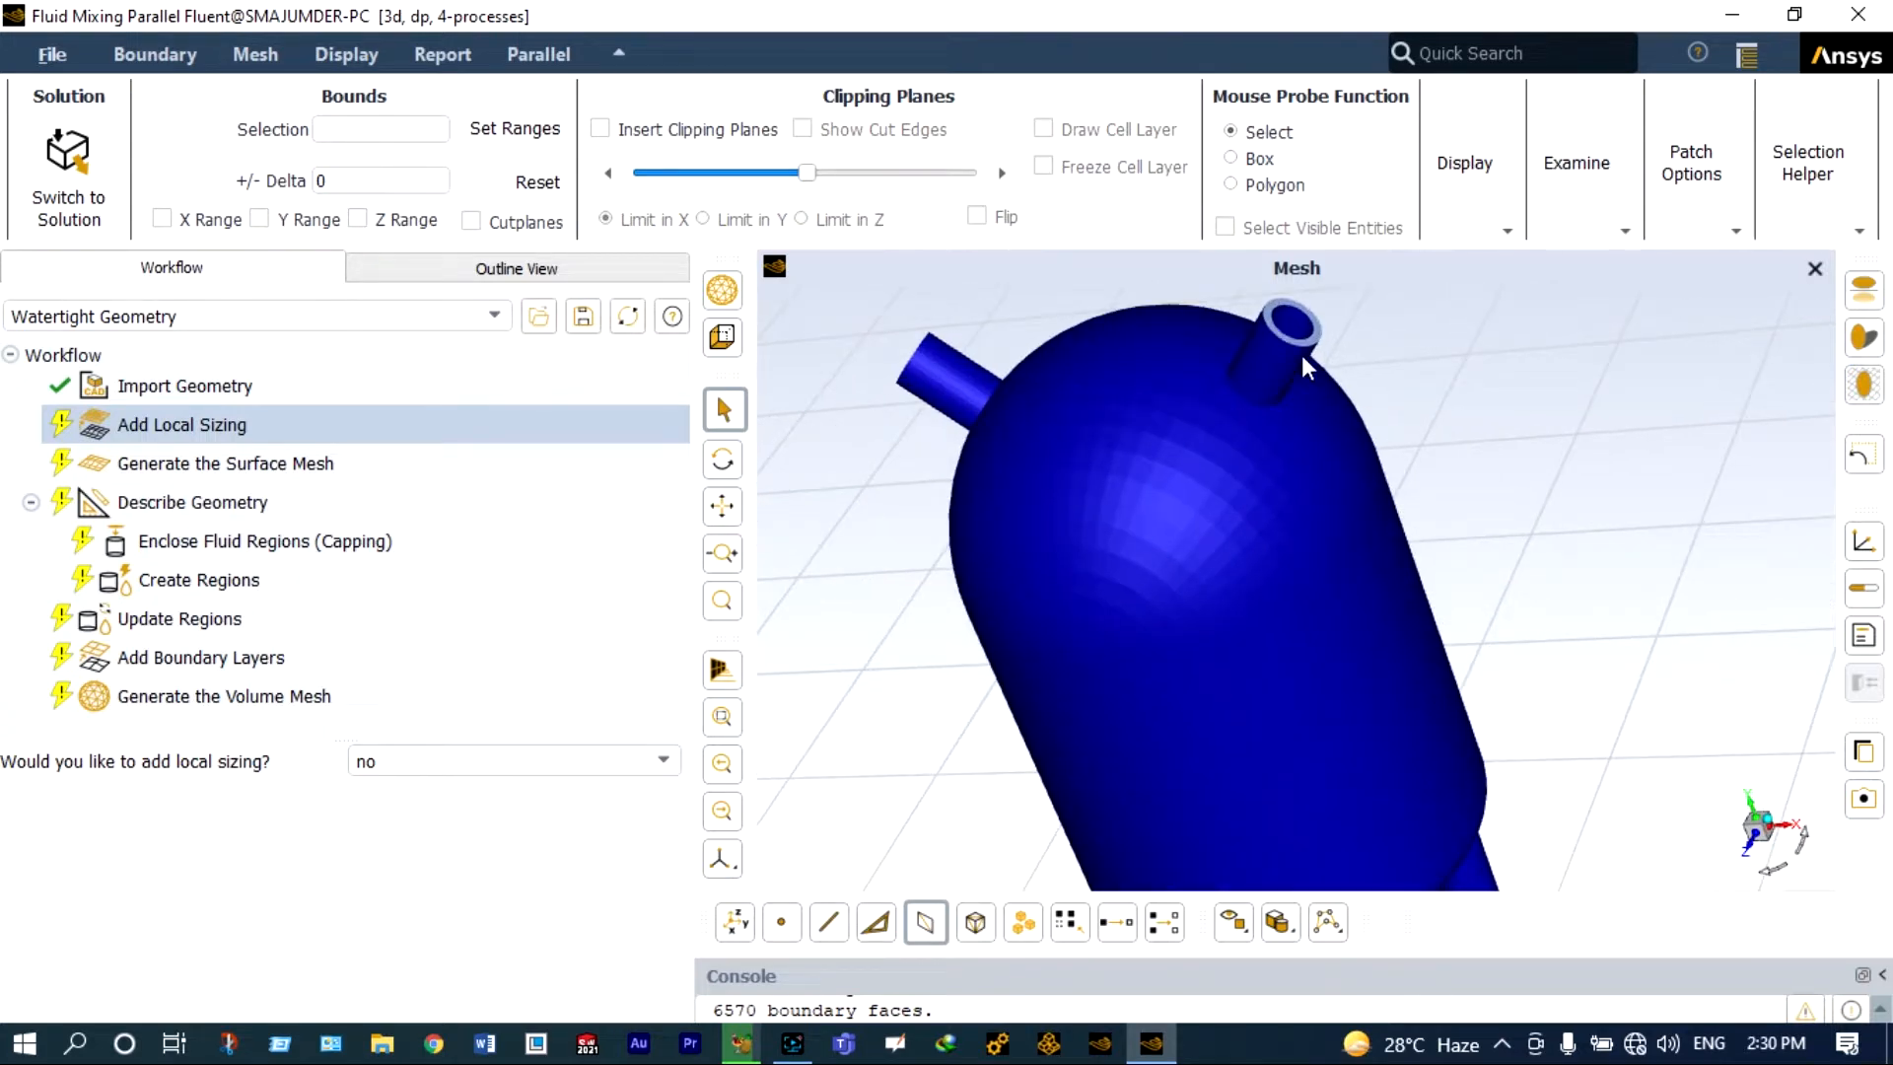
scroll(1298, 351, down, 3)
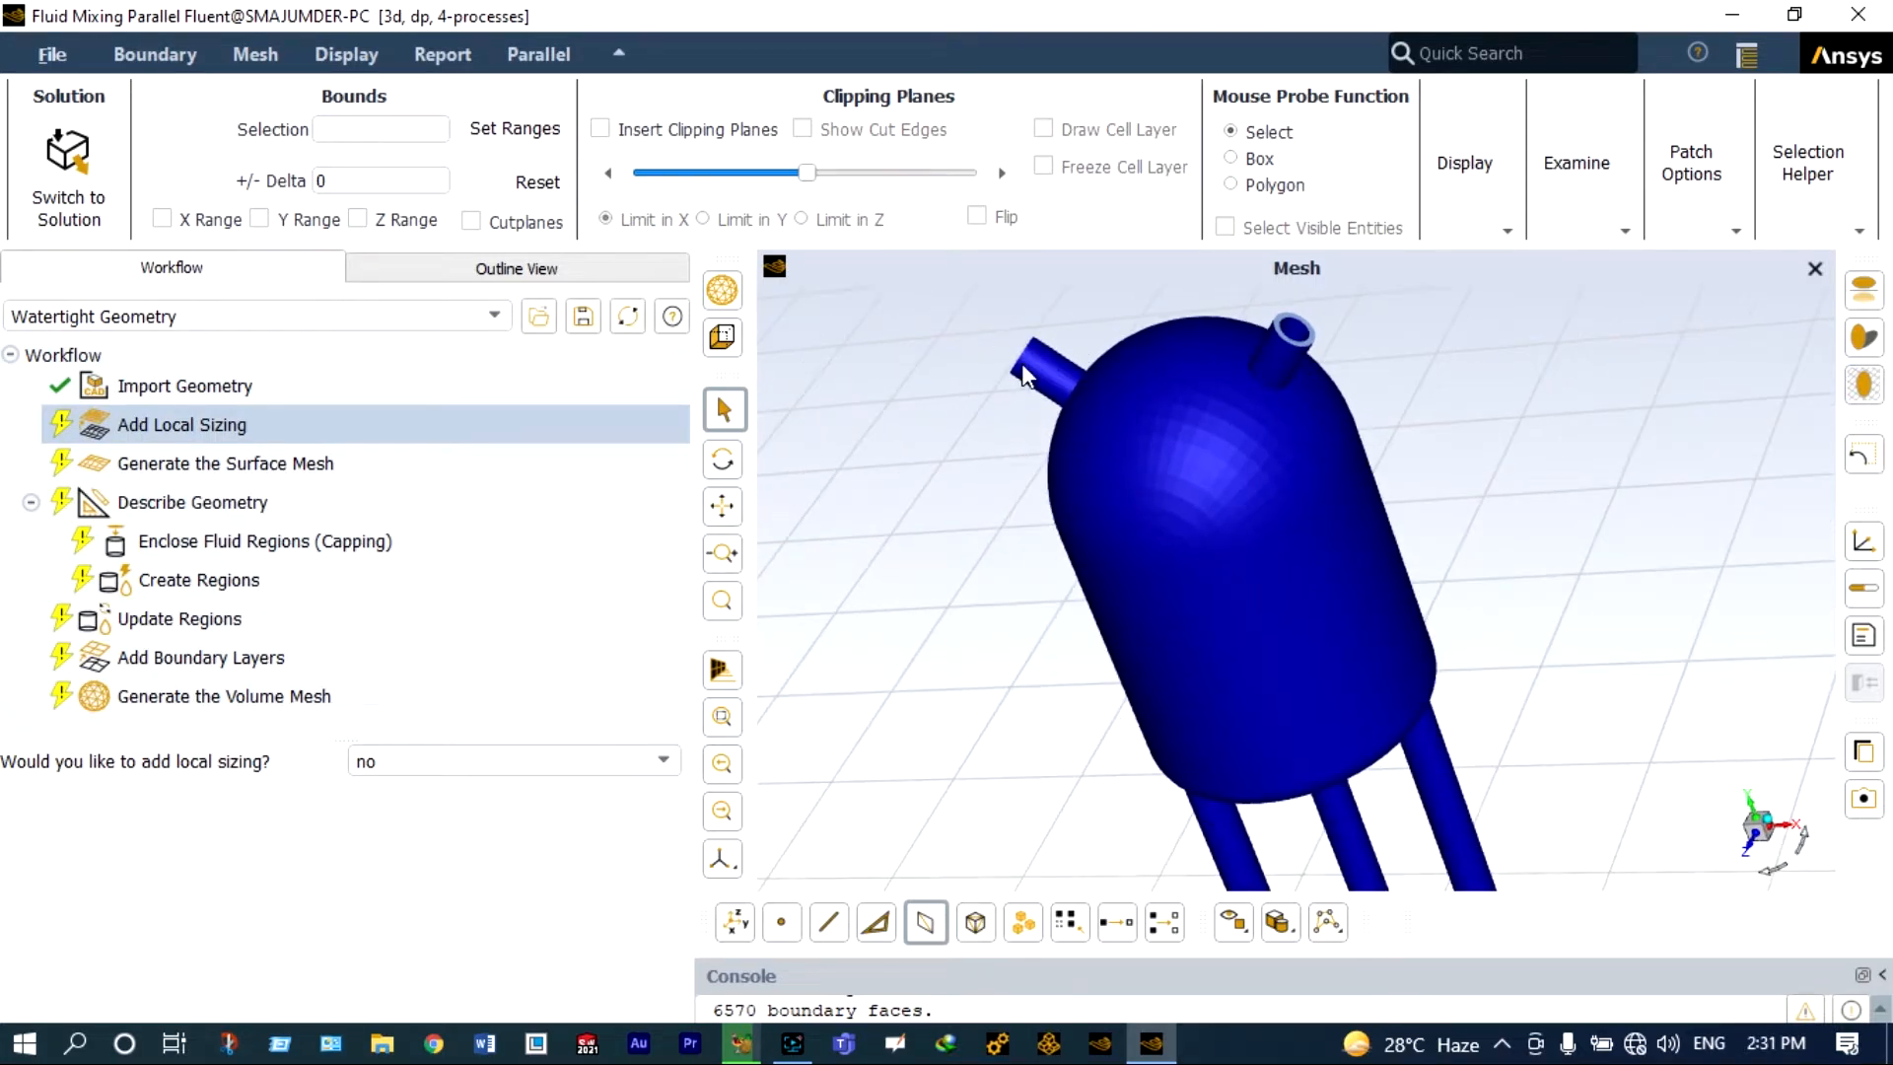
scroll(1022, 363, up, 1)
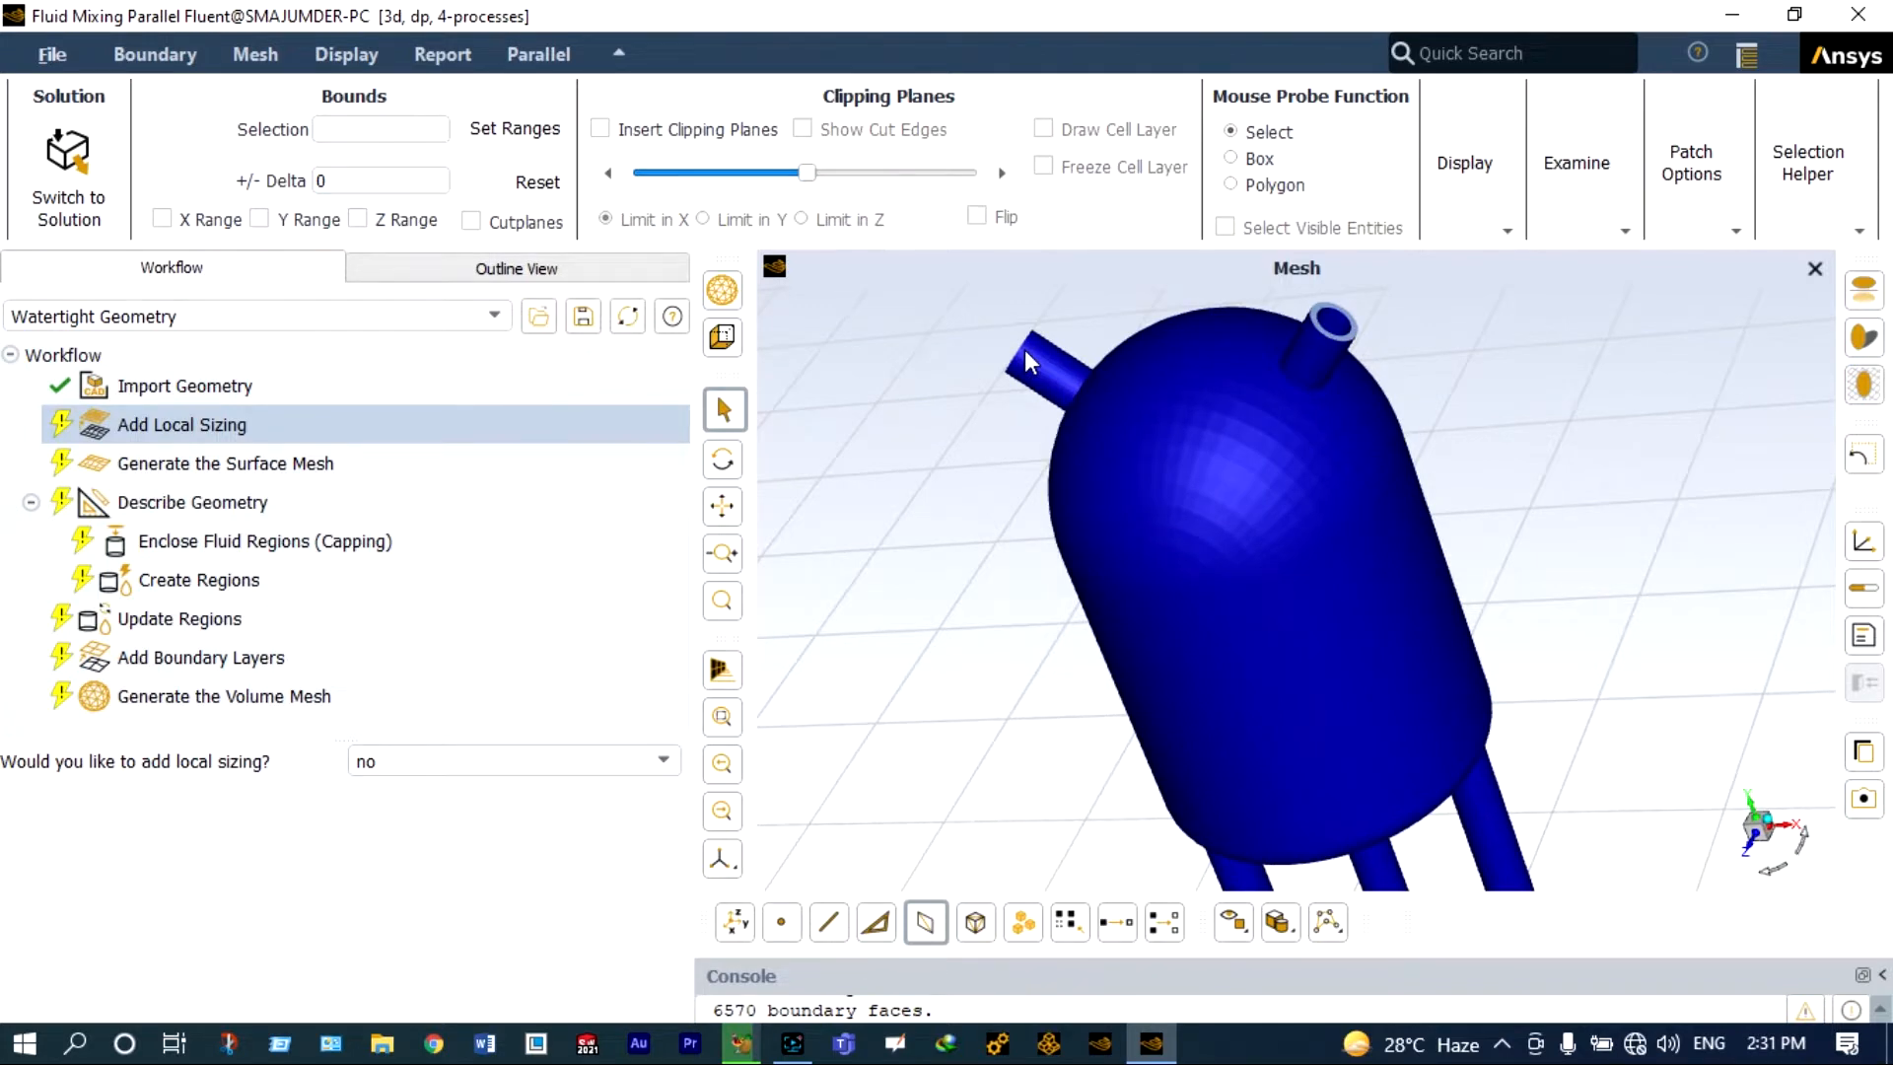
scroll(1026, 351, down, 1)
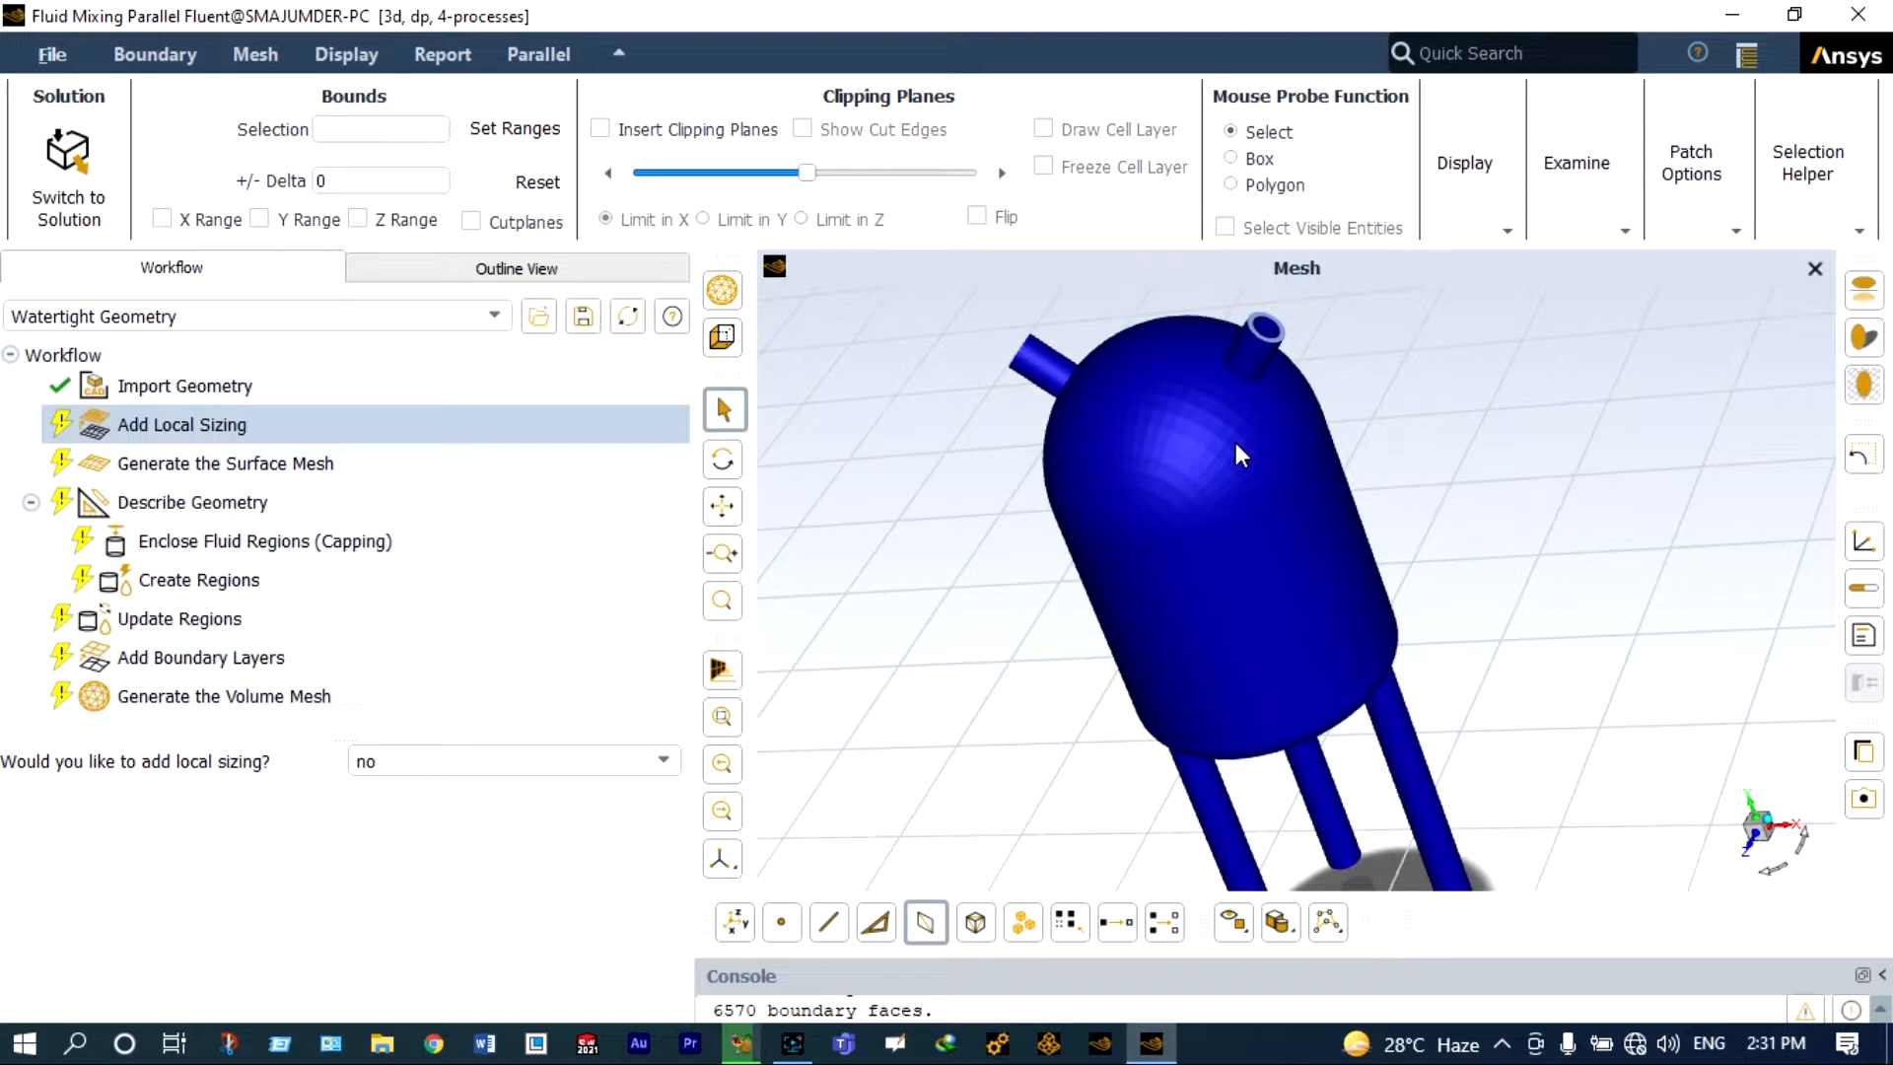
scroll(1272, 631, down, 1)
scroll(1272, 631, up, 1)
scroll(1272, 631, down, 2)
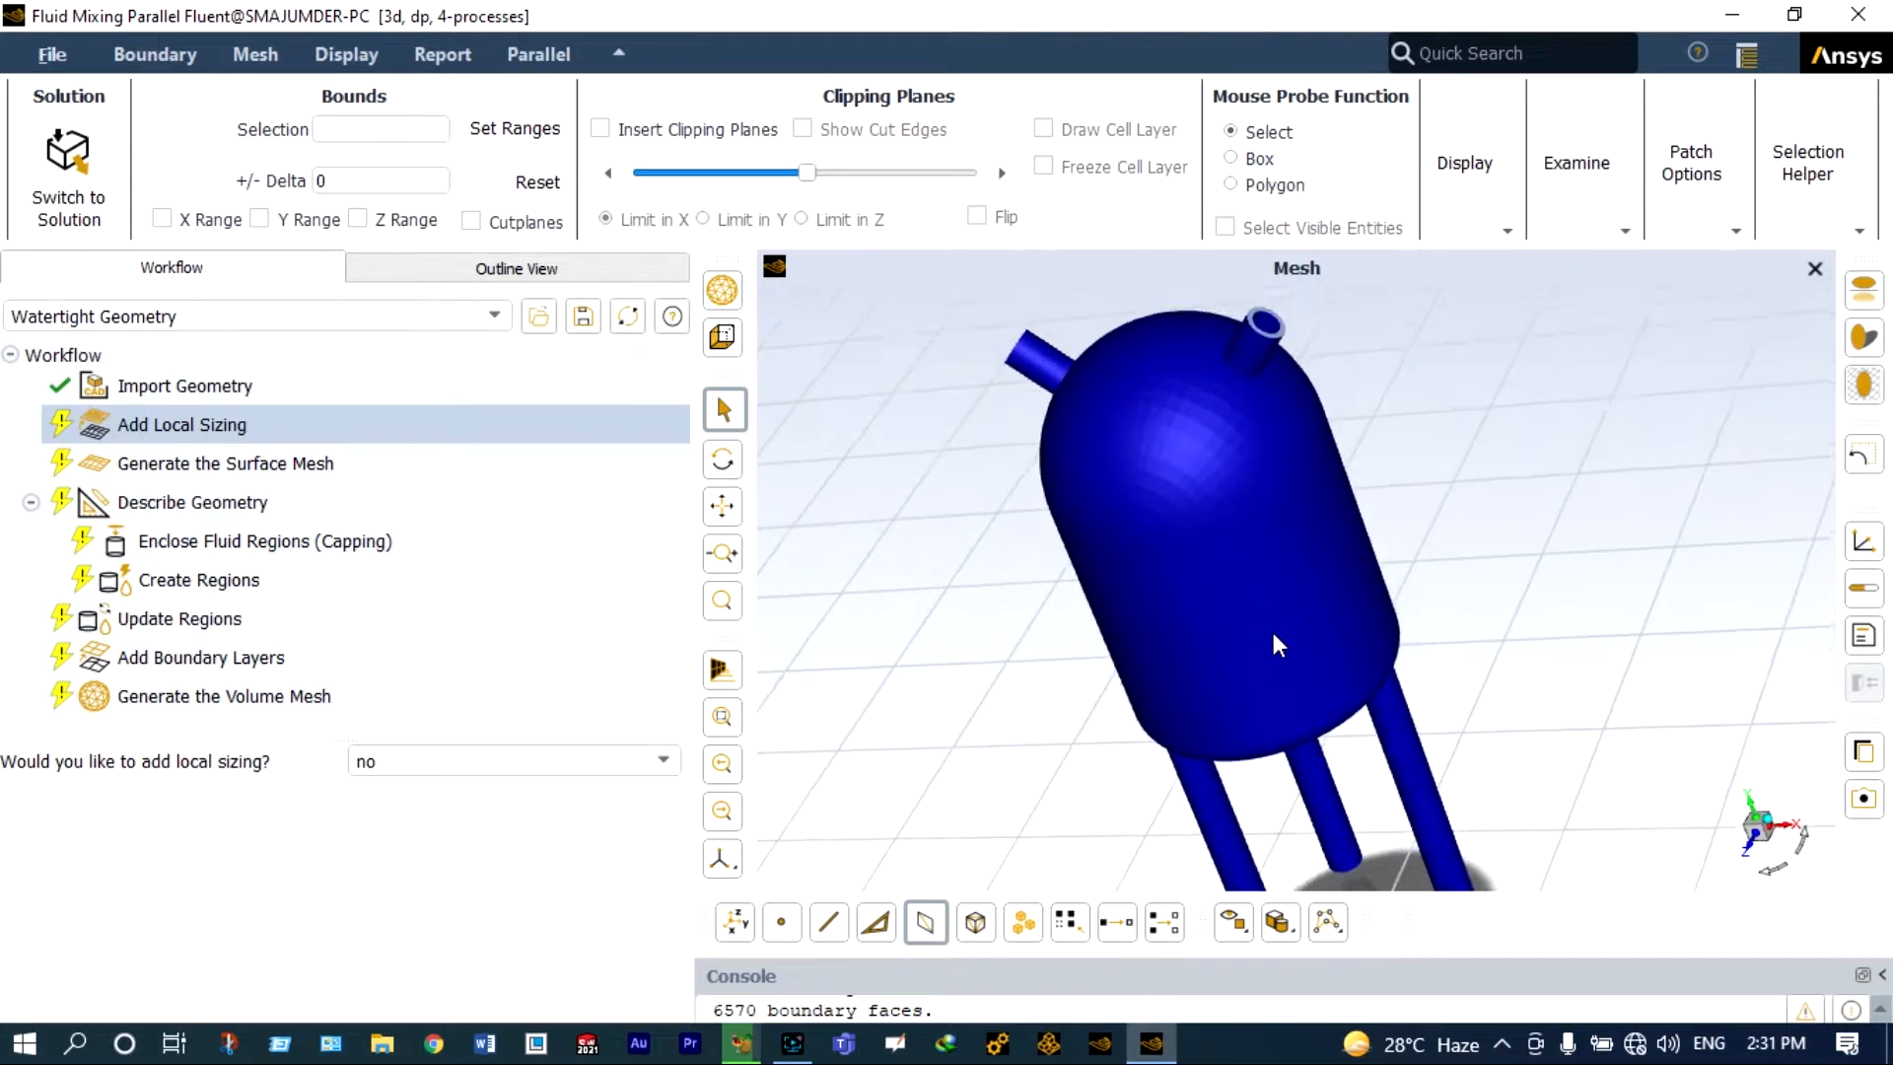
scroll(1316, 728, down, 1)
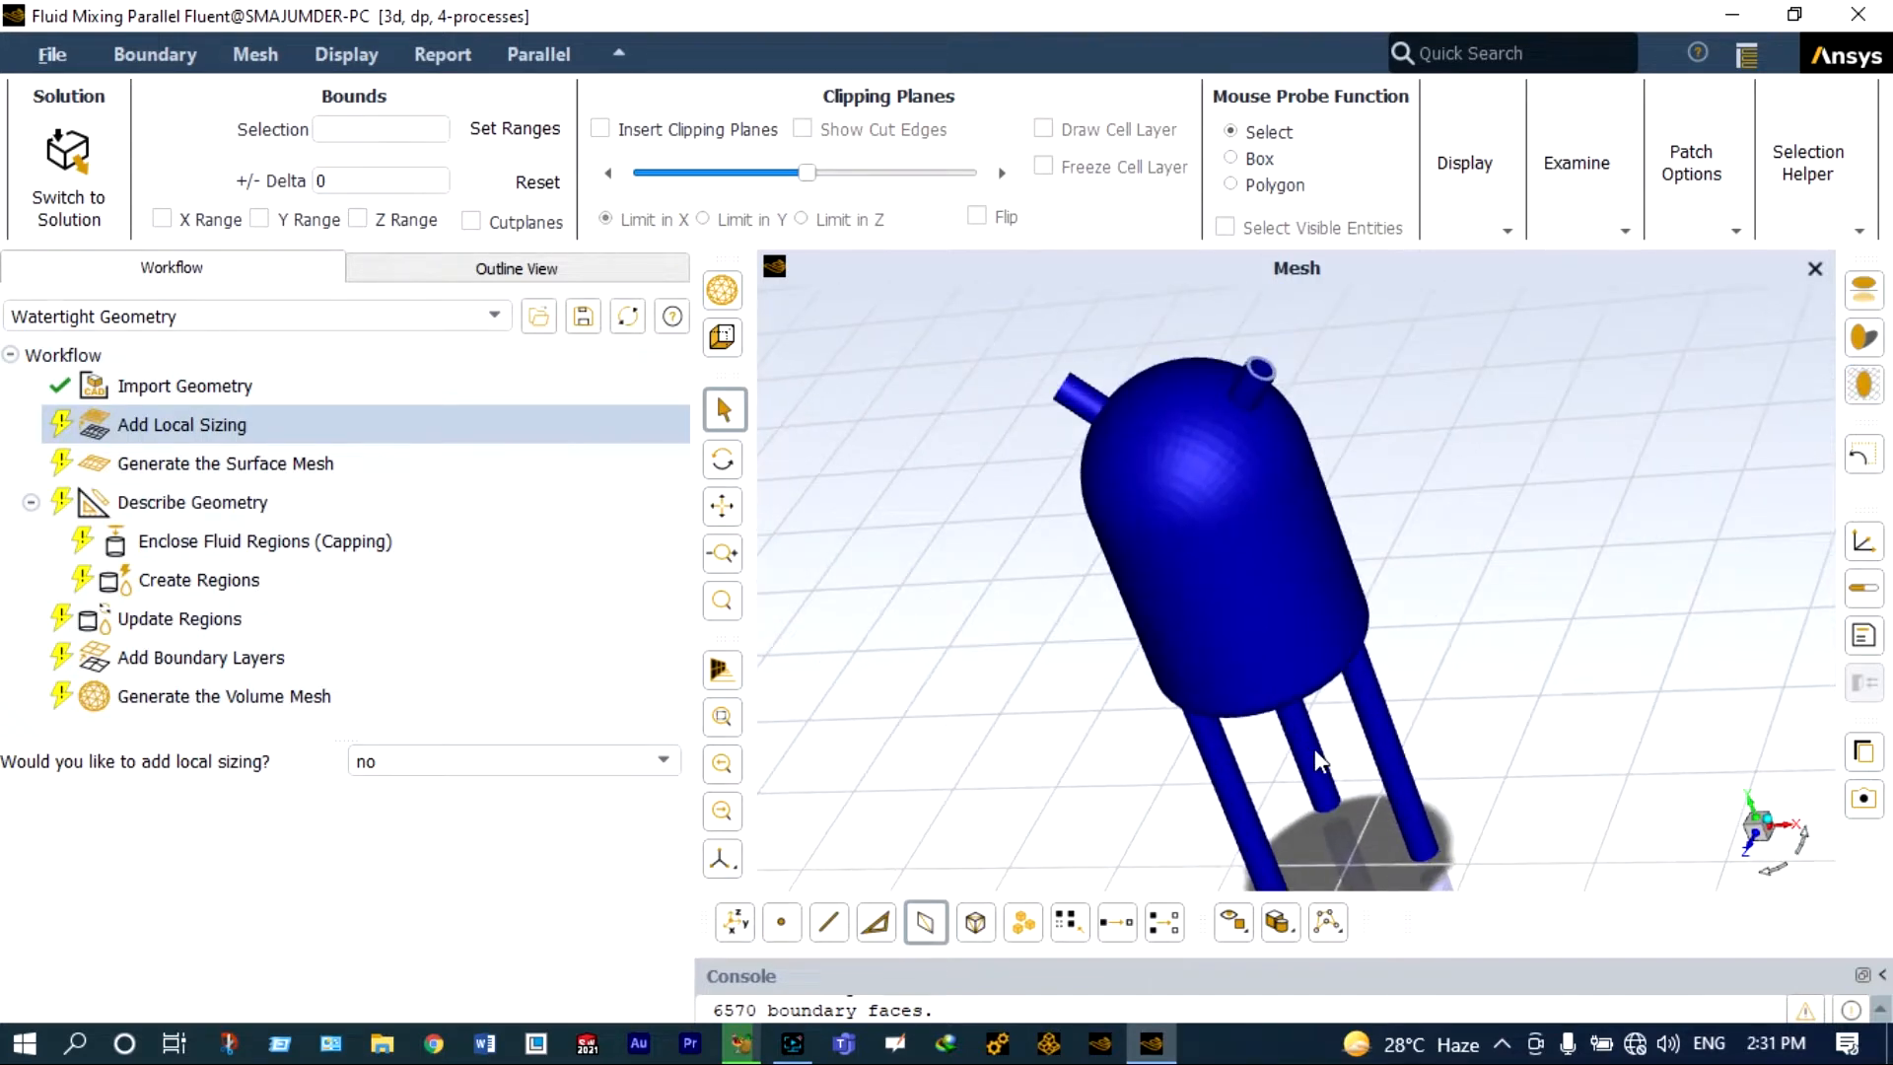
scroll(1317, 726, up, 1)
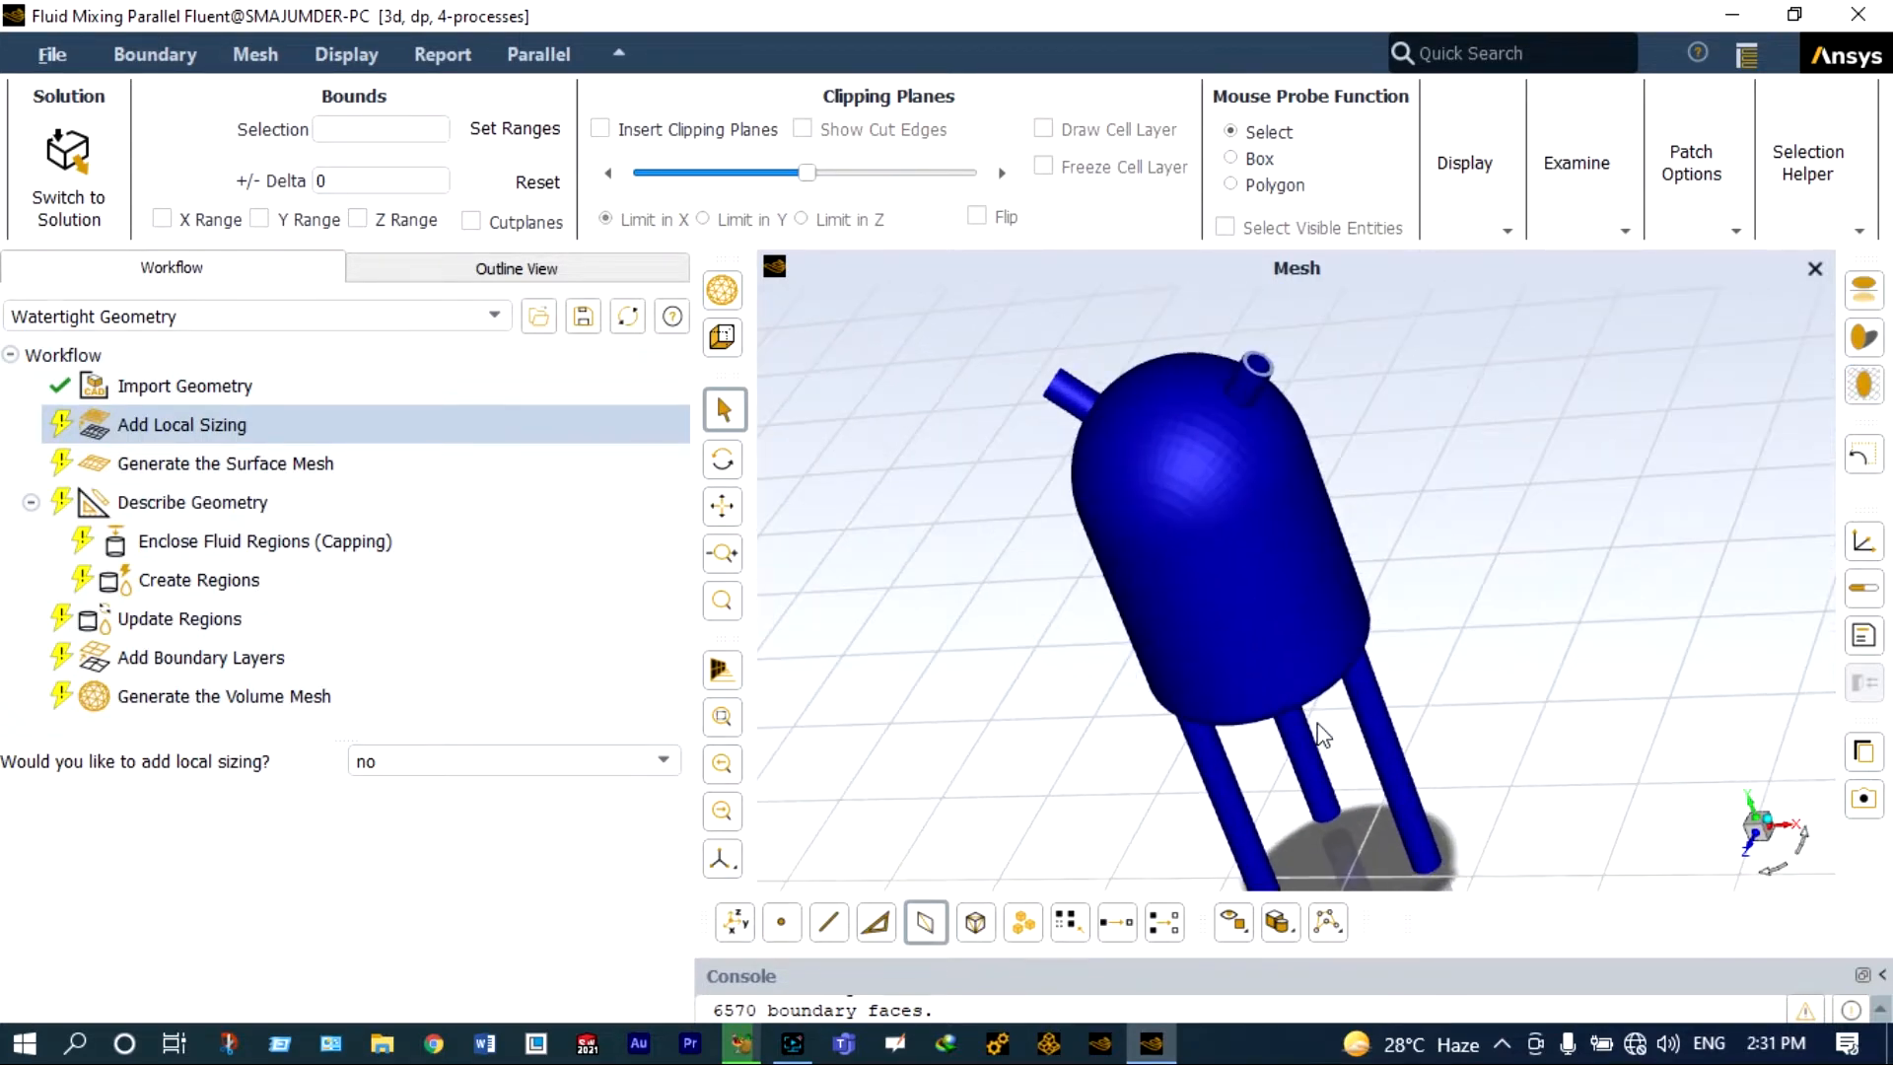
scroll(1321, 732, up, 1)
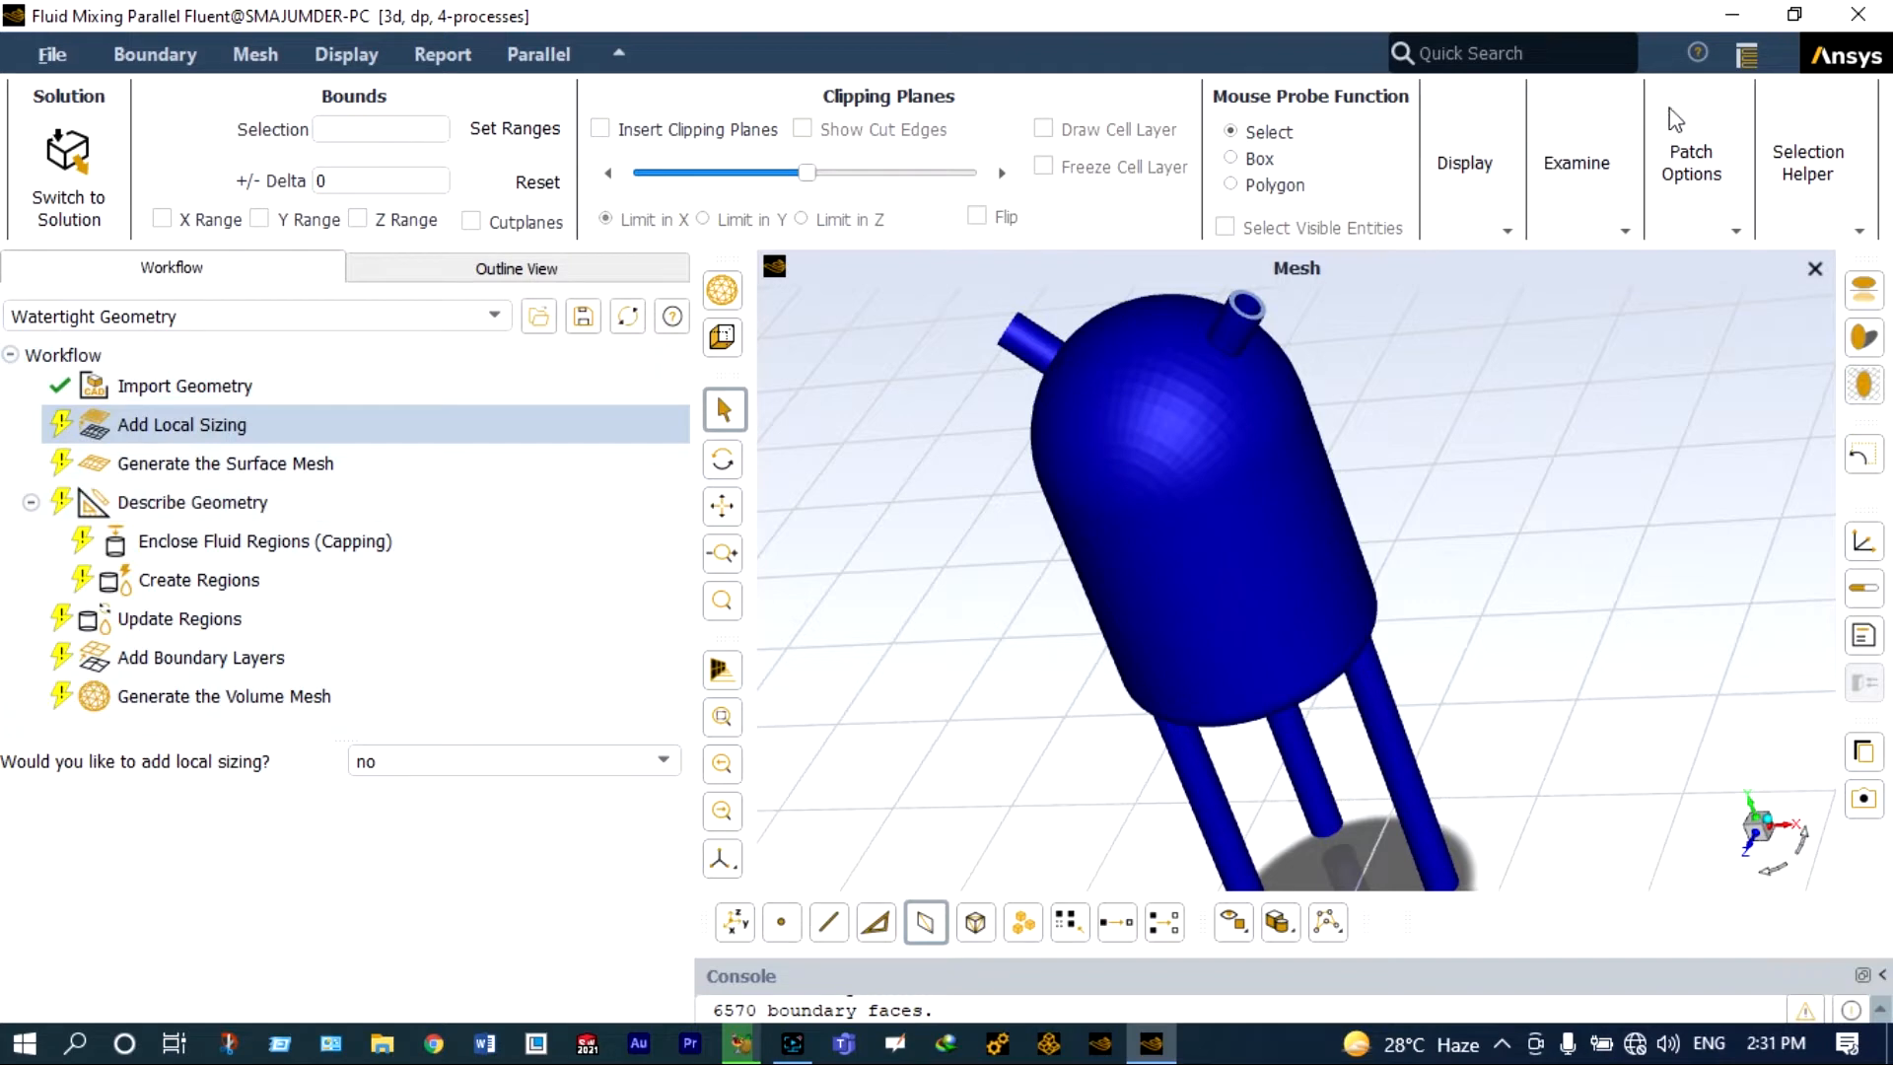
- Complete the local sizing task without adding local sizing, and generate the surface mesh with the default Curvature & Proximity settings
click(1795, 16)
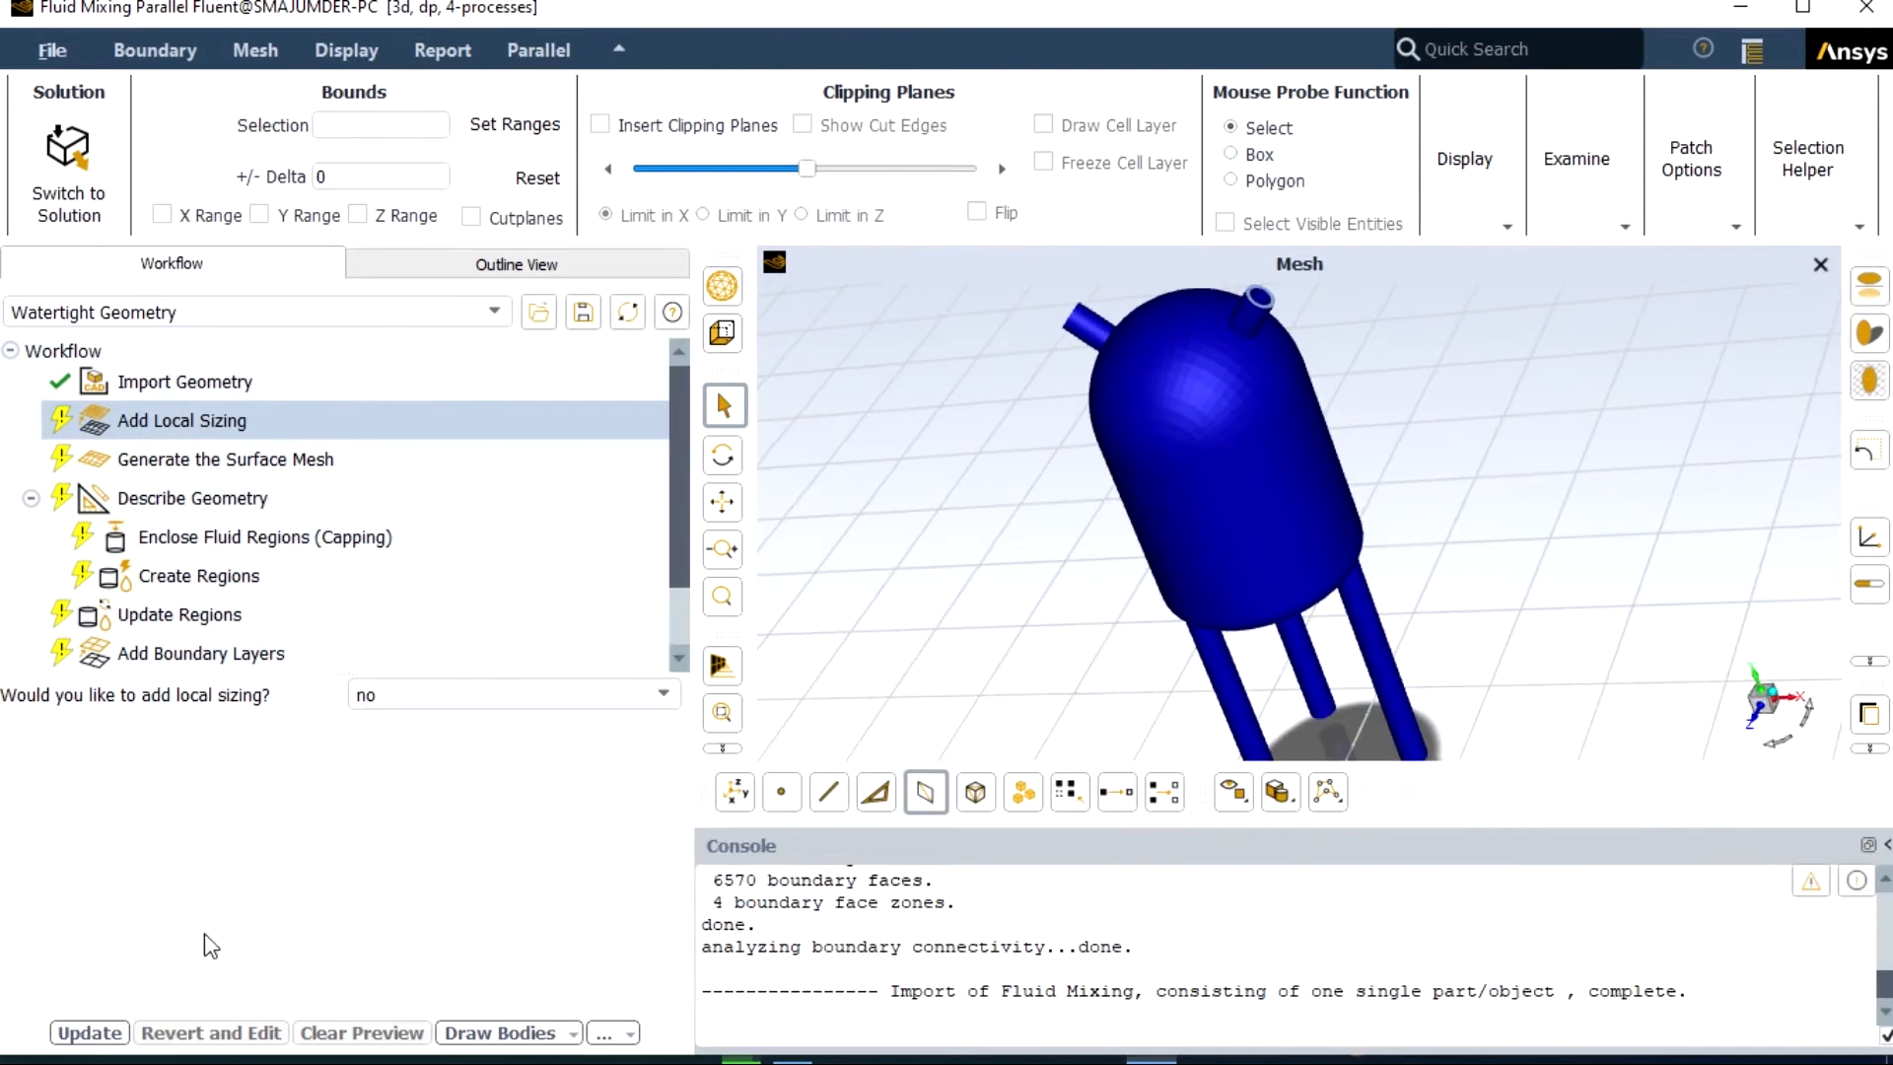
click(89, 1033)
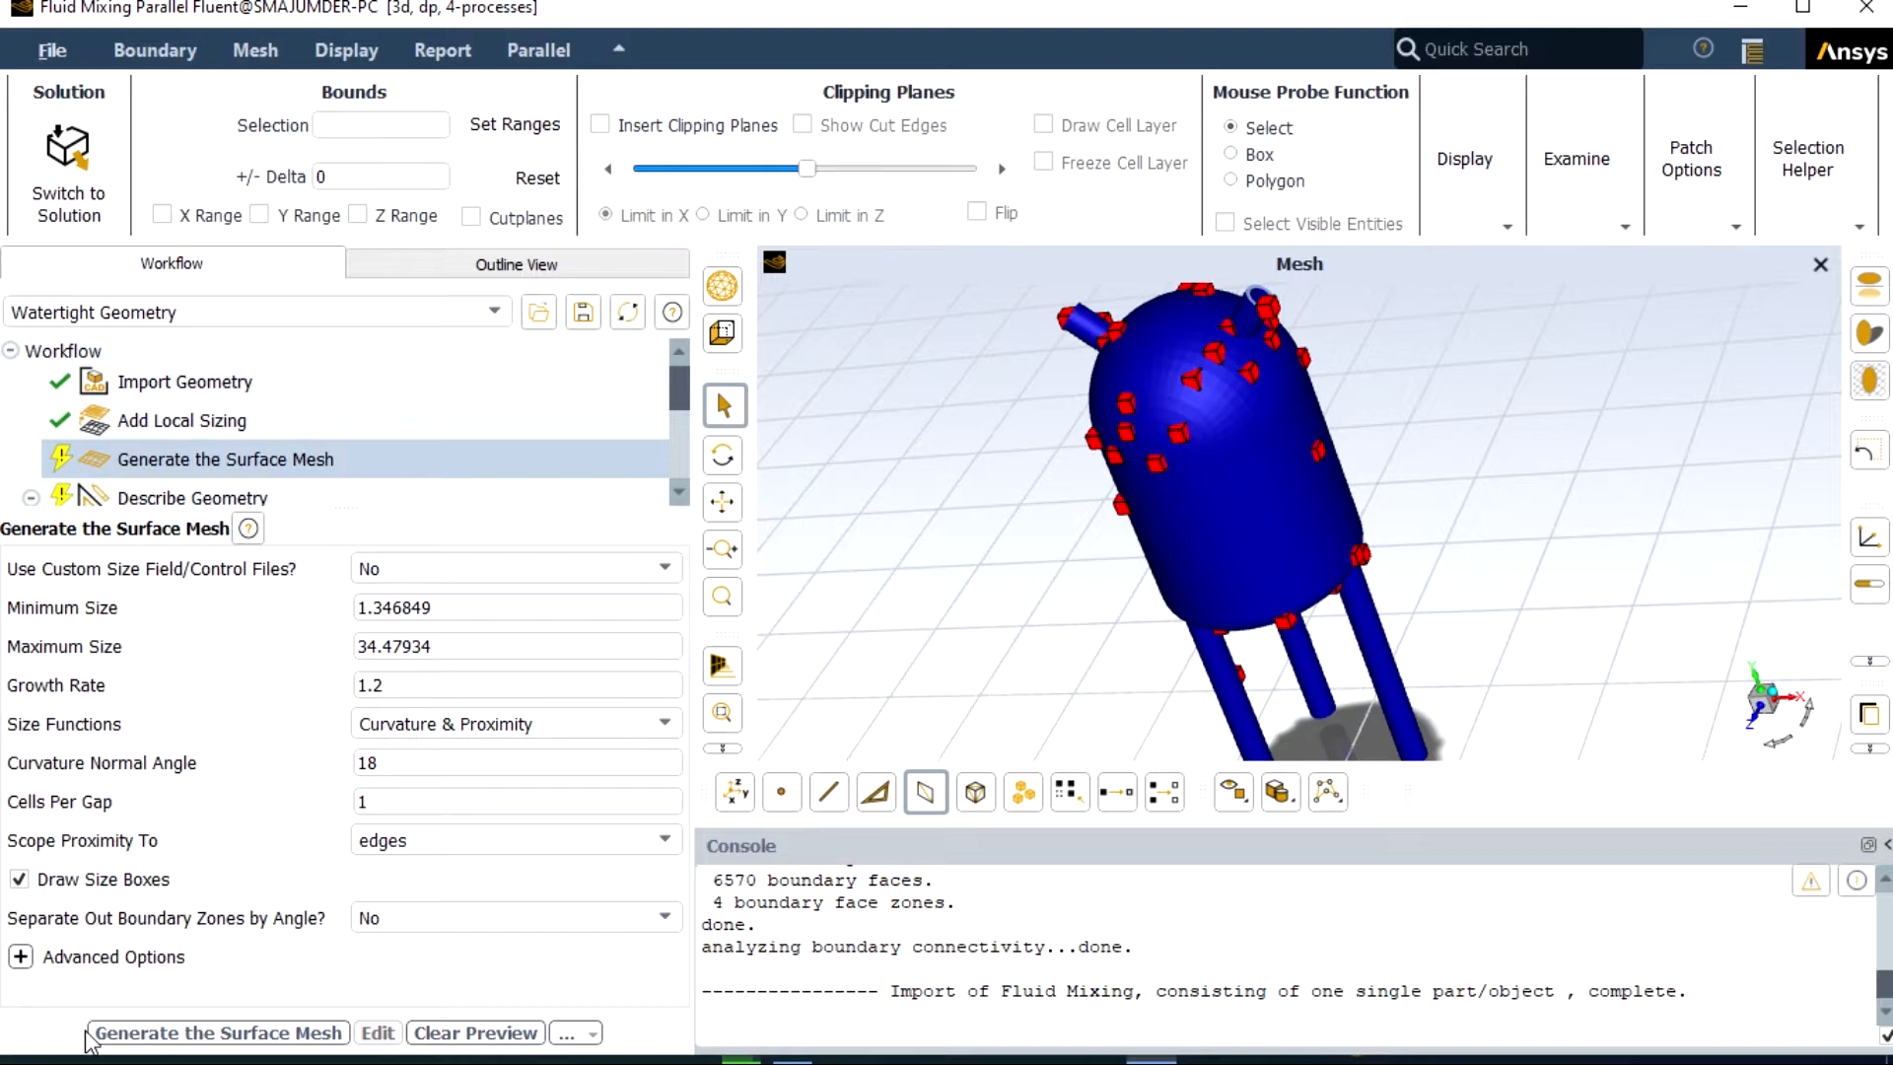
click(90, 1034)
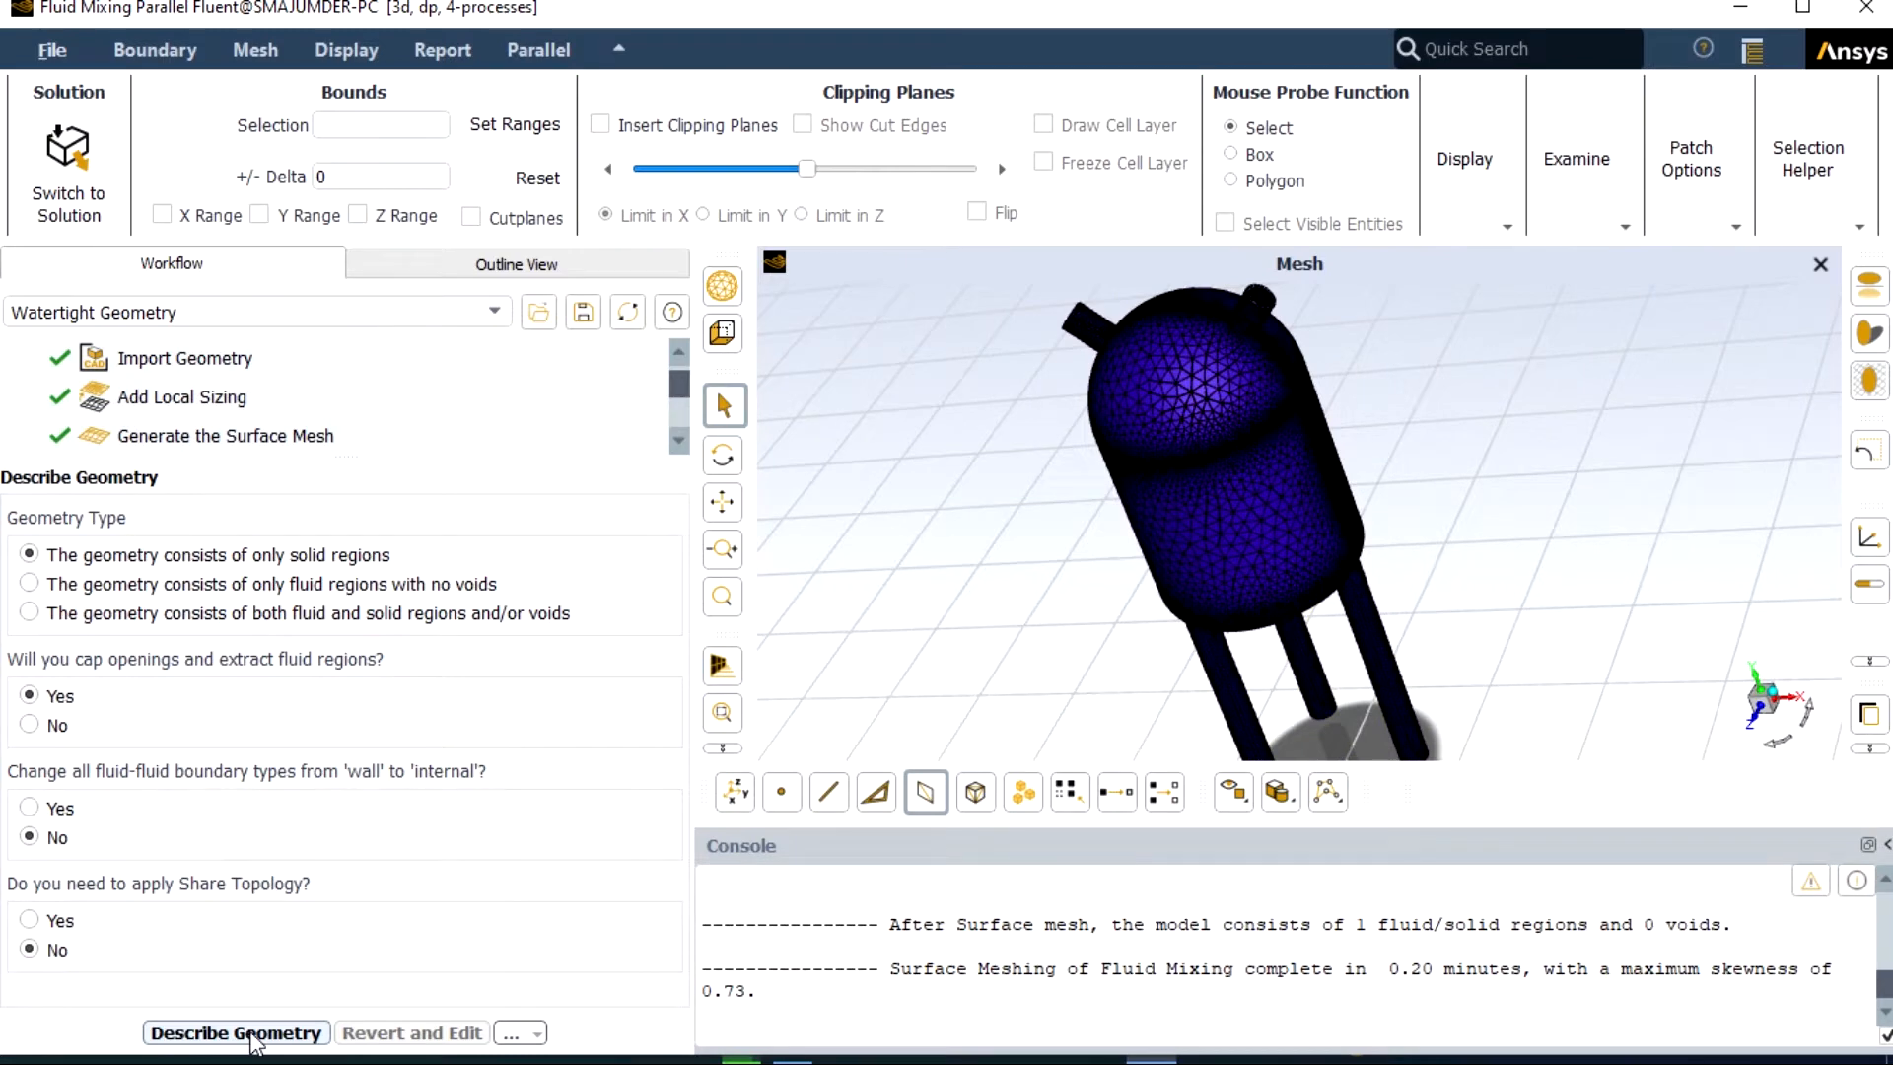
- Describe the geometry as only solid regions with Share Topology set to Yes, and apply Share Topology with the default maximum gap distance
scroll(1262, 325, up, 2)
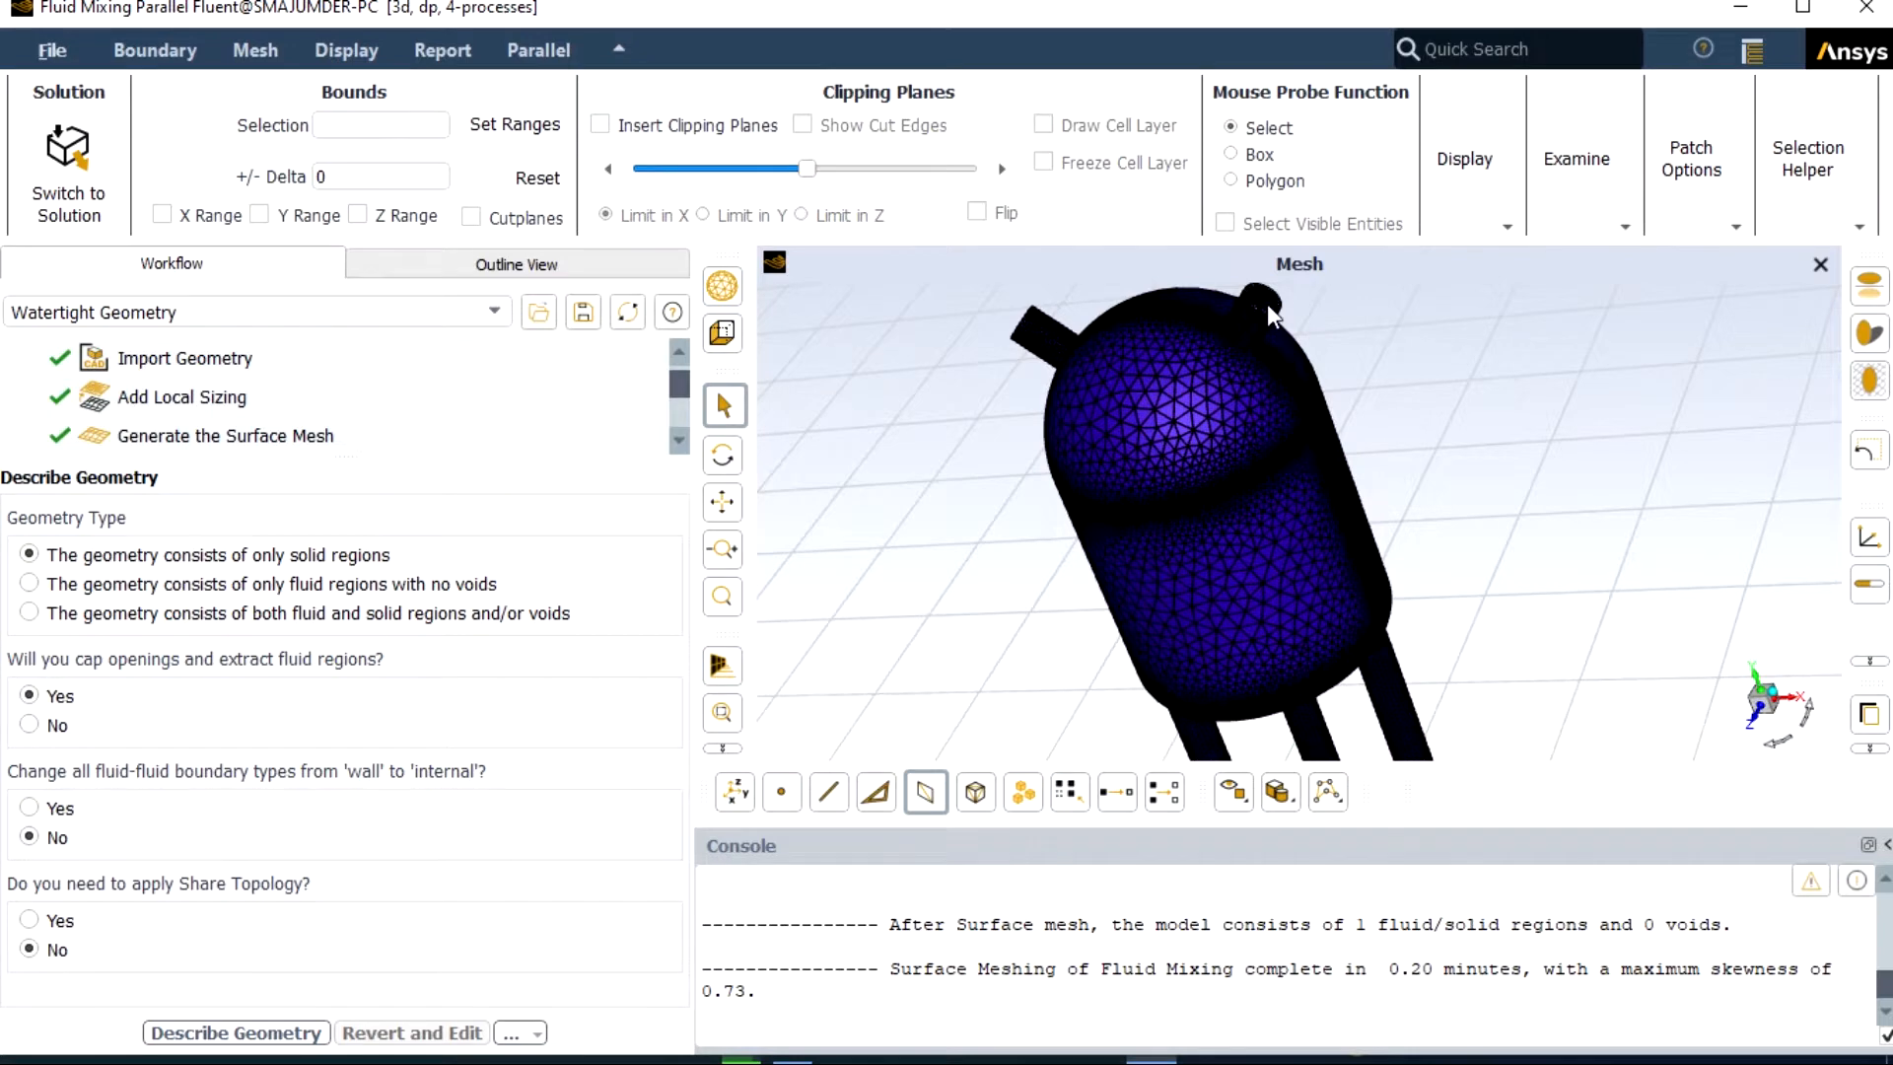
scroll(1268, 304, up, 1)
scroll(1239, 306, down, 1)
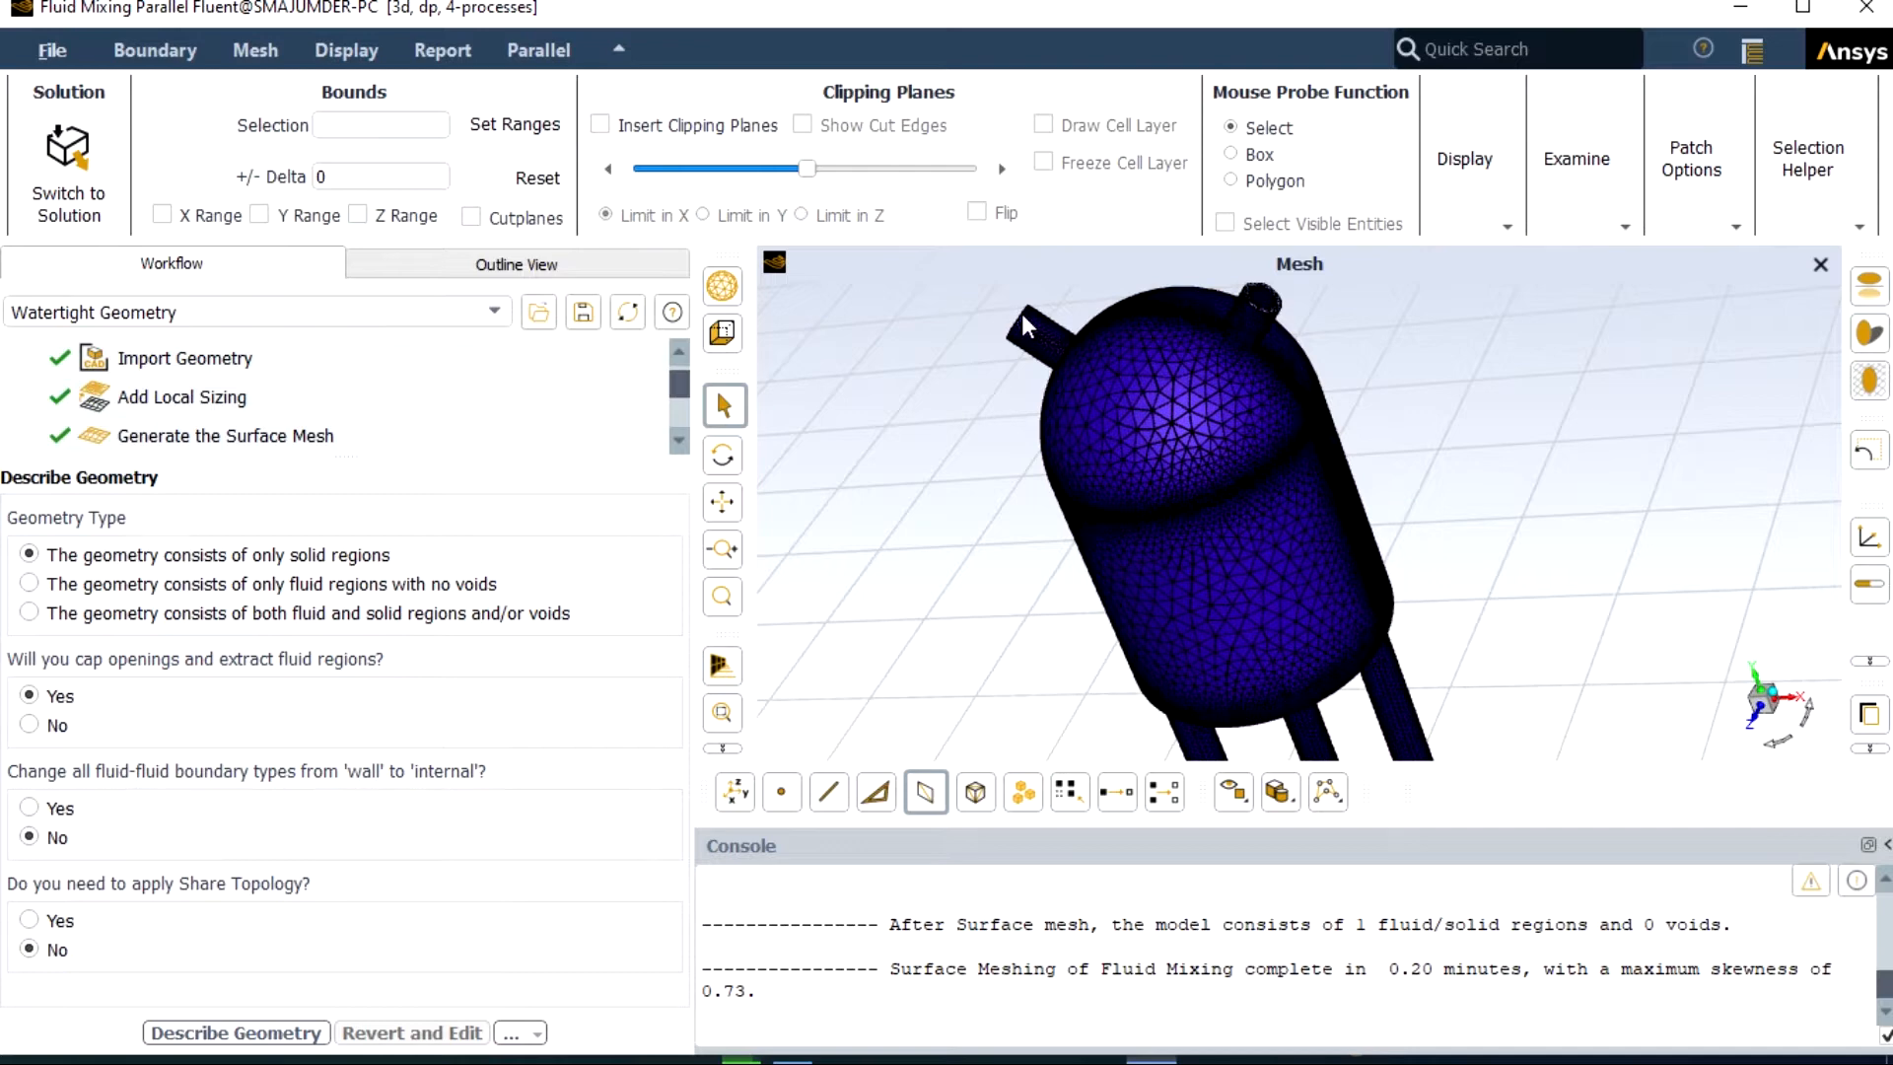
scroll(1303, 728, up, 1)
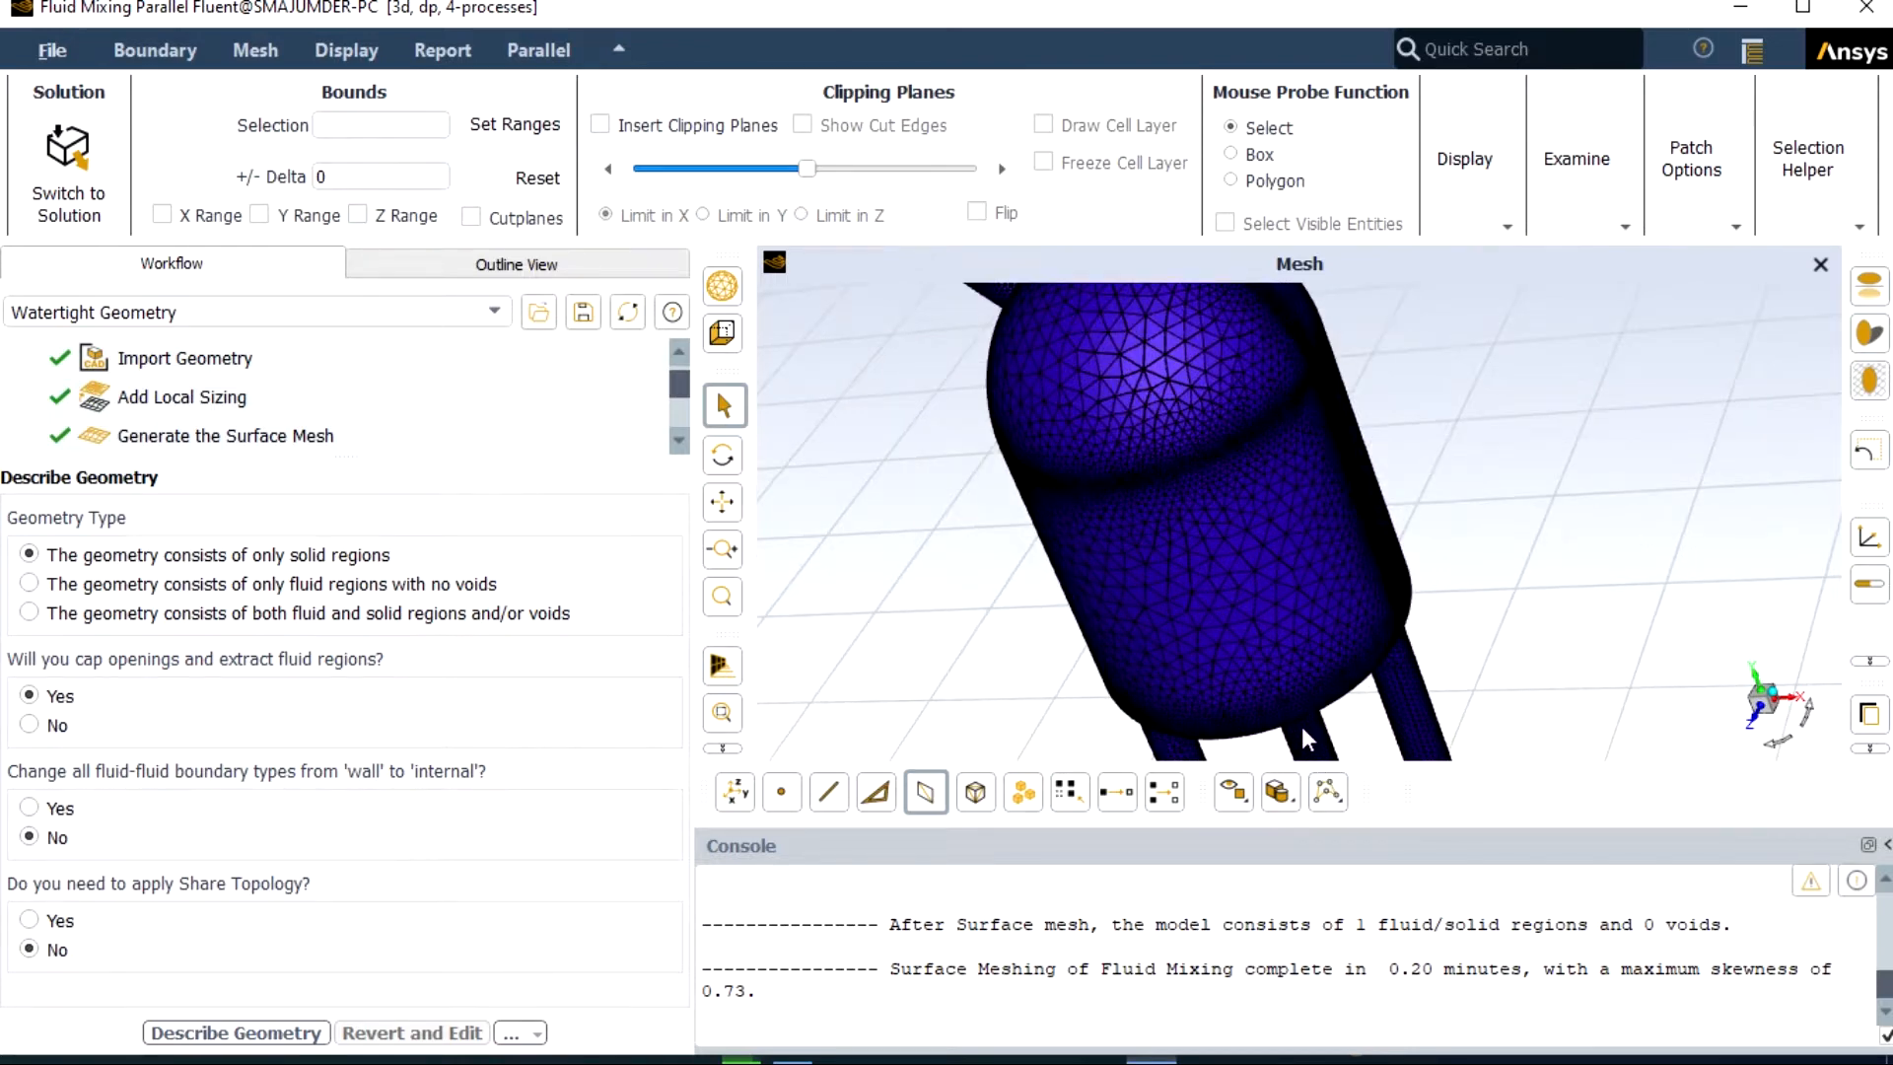
scroll(1301, 726, down, 4)
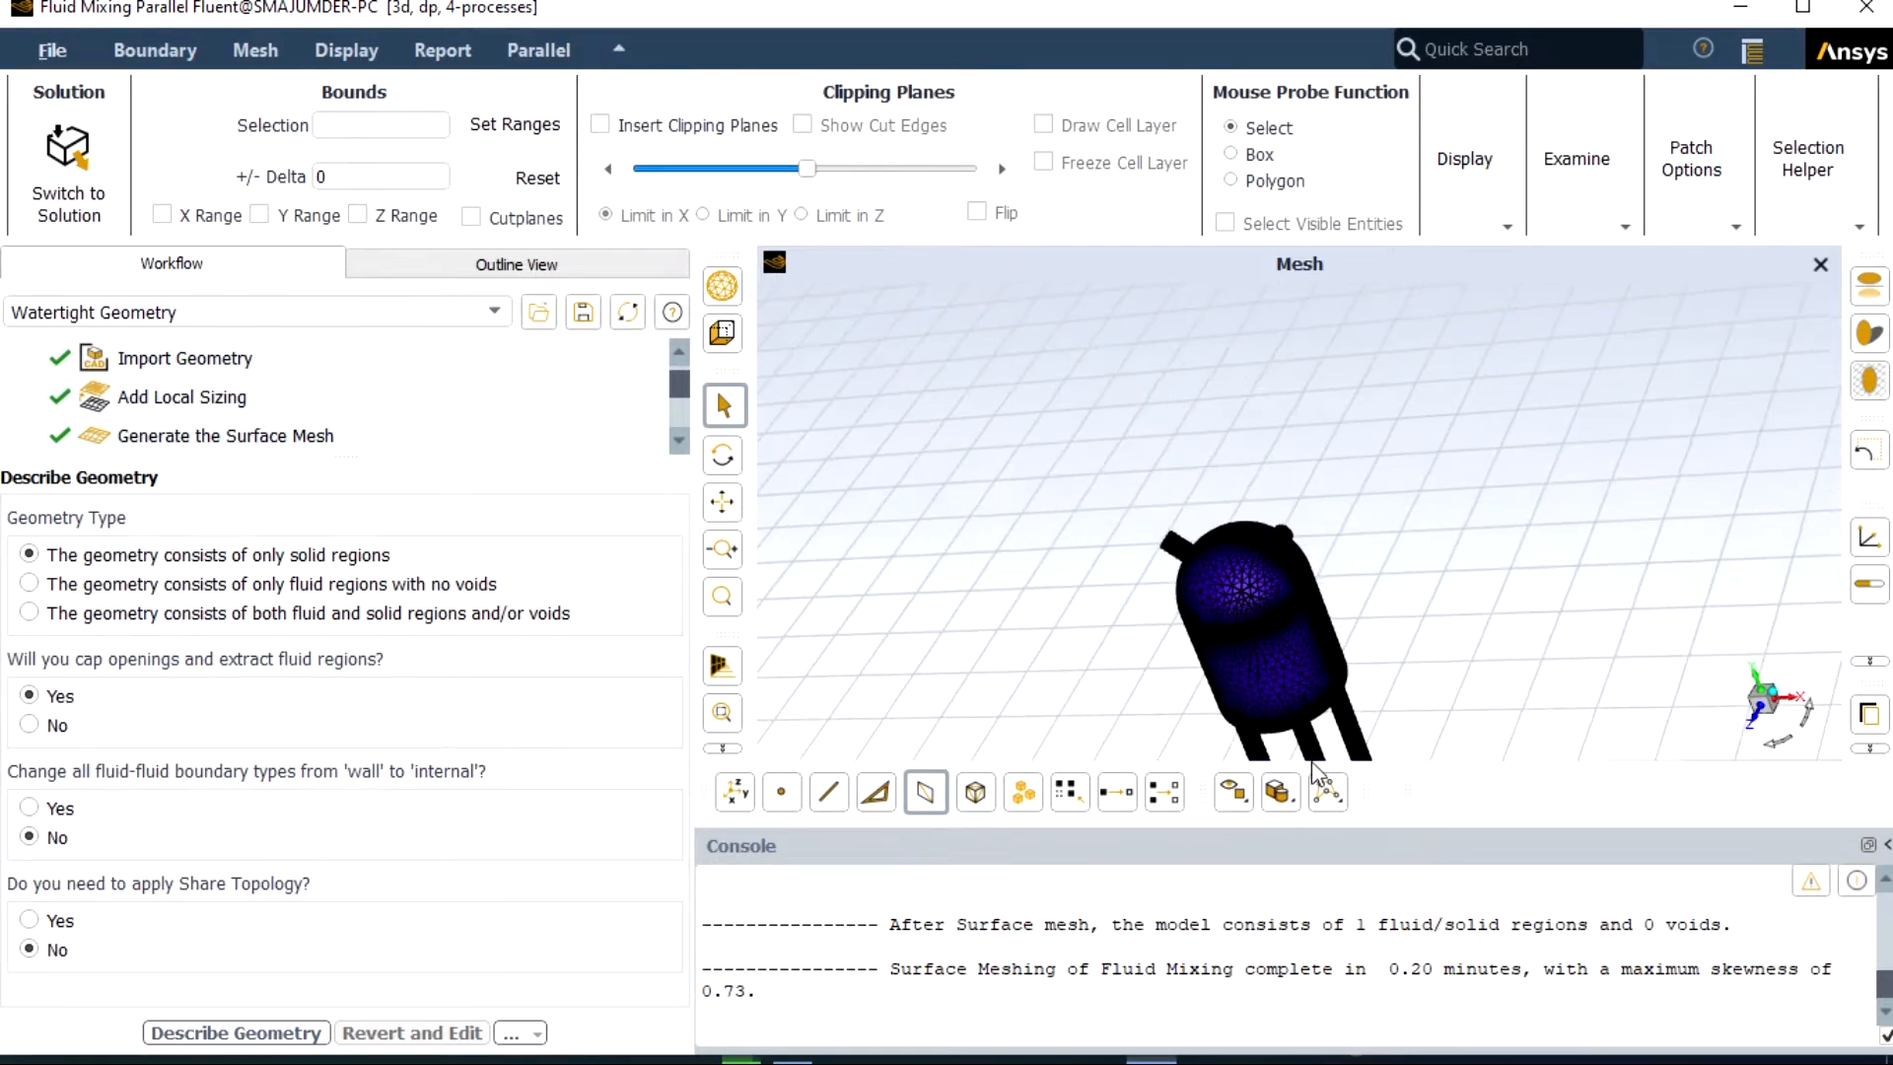
scroll(1306, 748, down, 2)
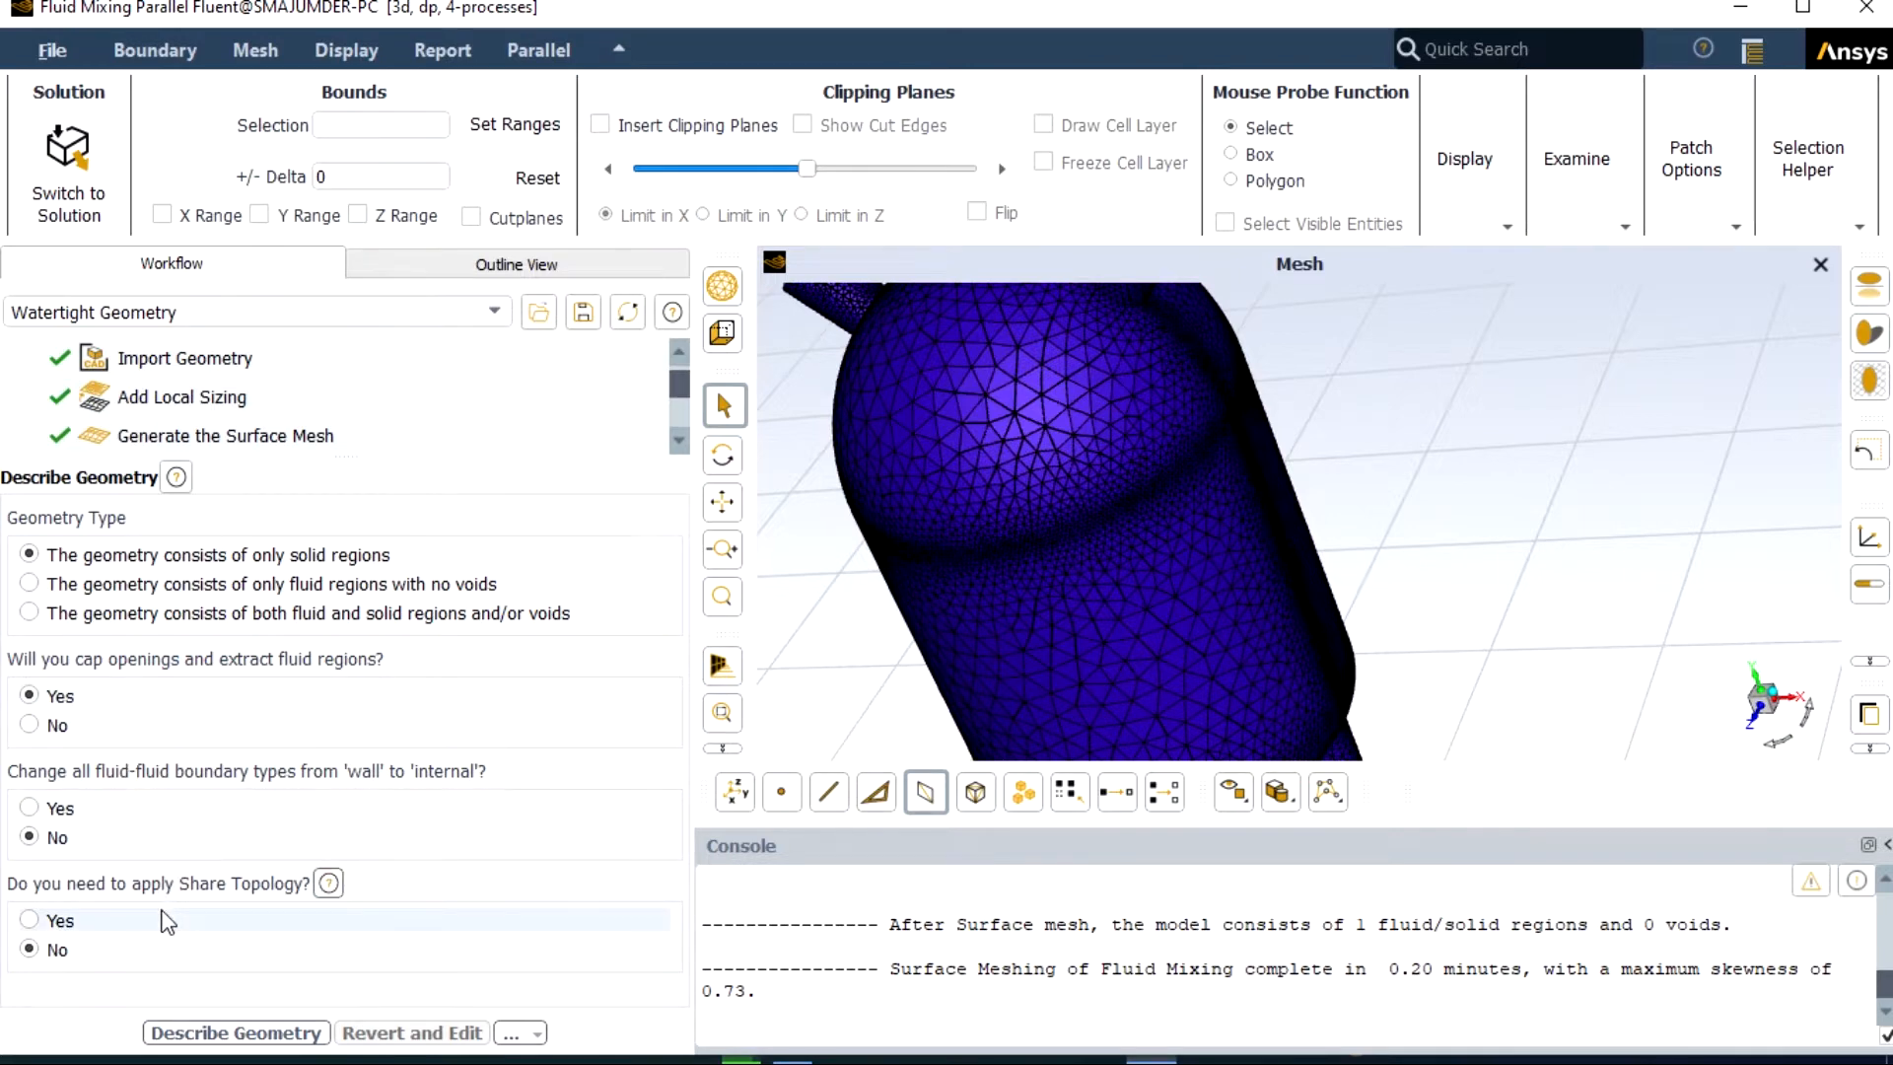
click(28, 920)
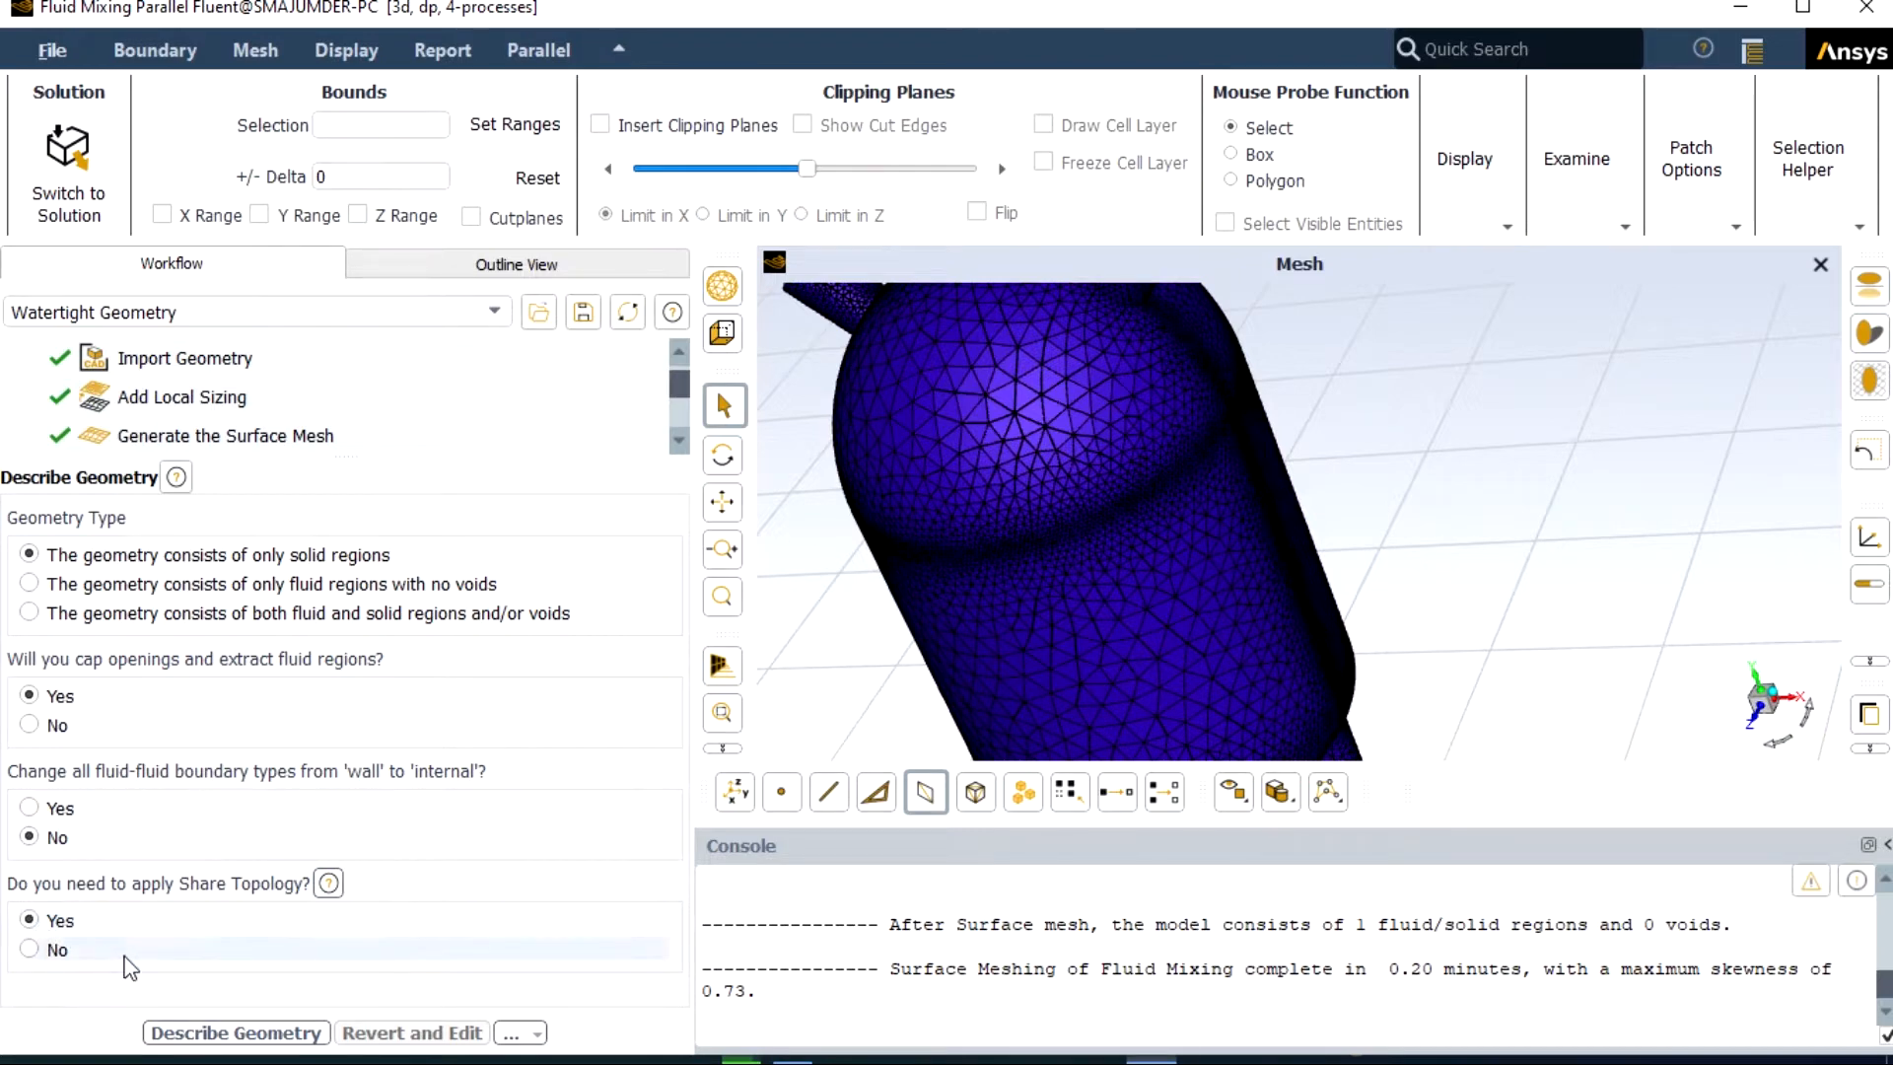
click(242, 1030)
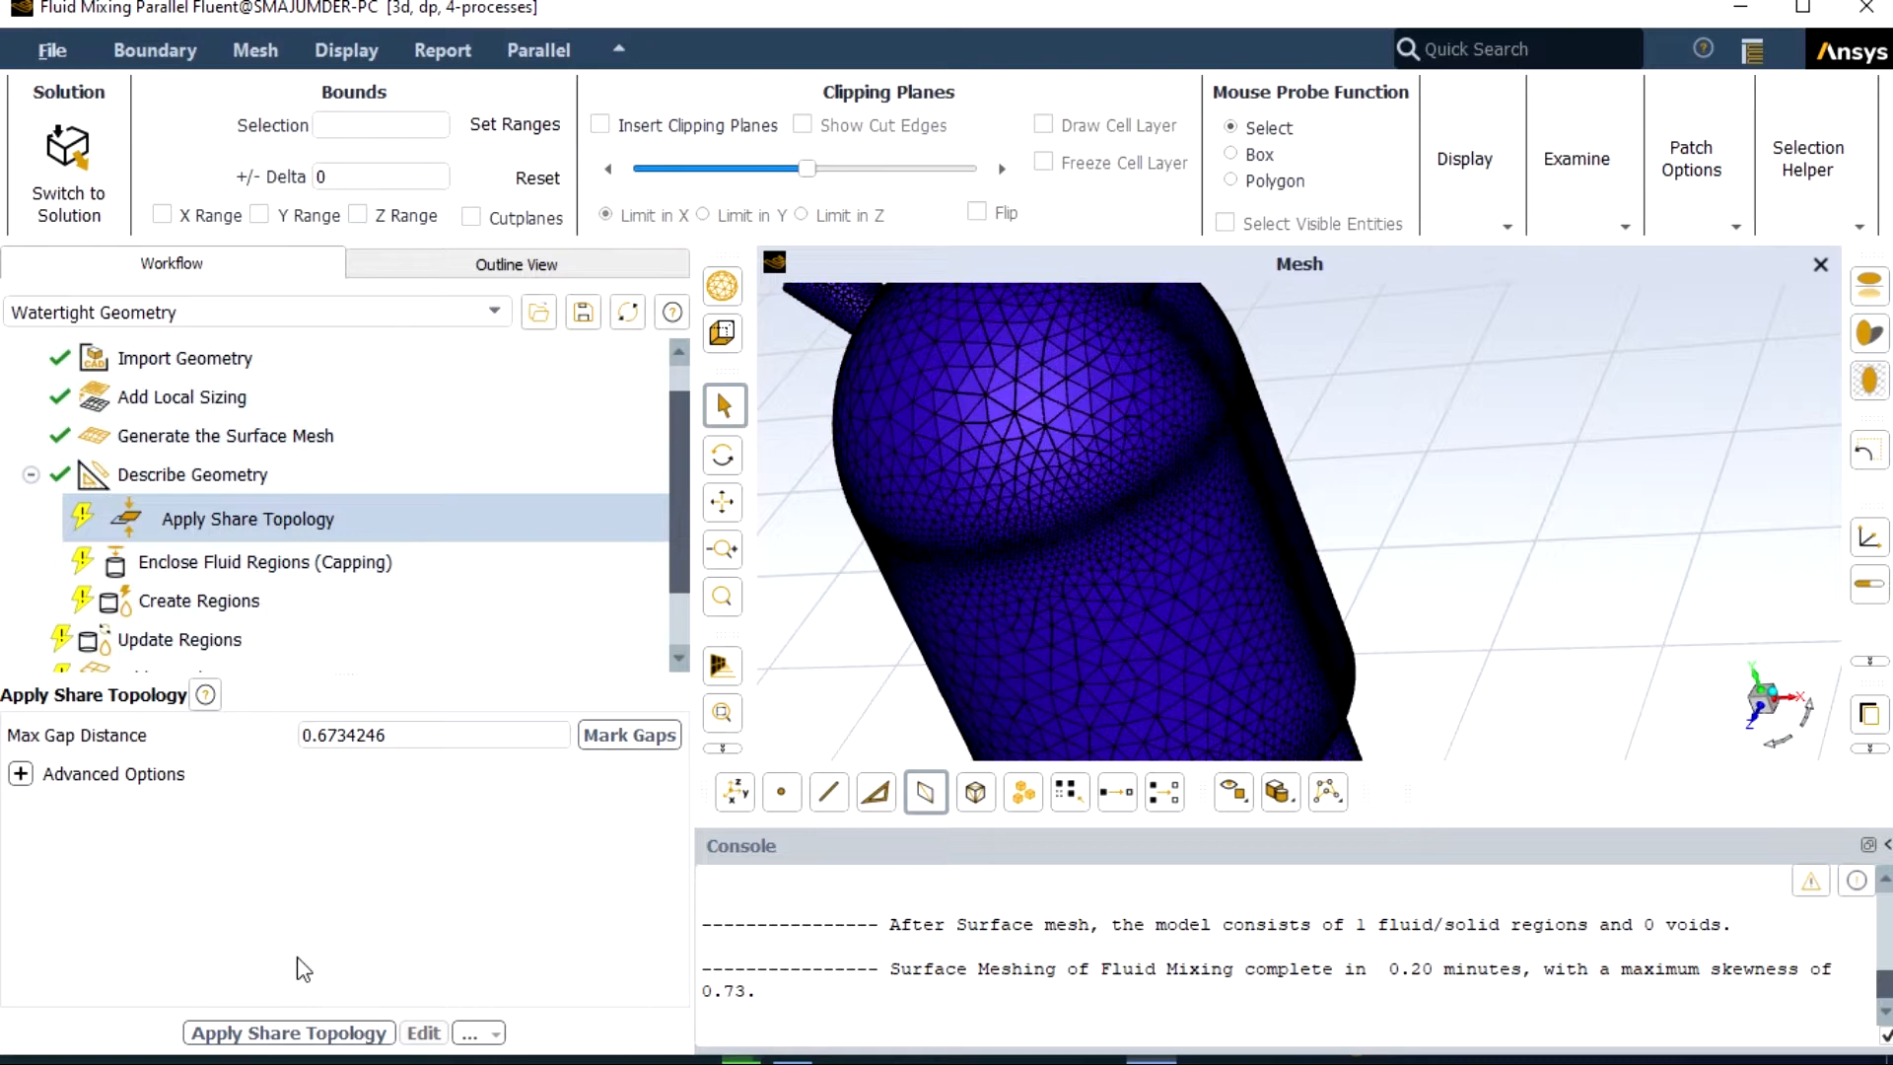
click(288, 1035)
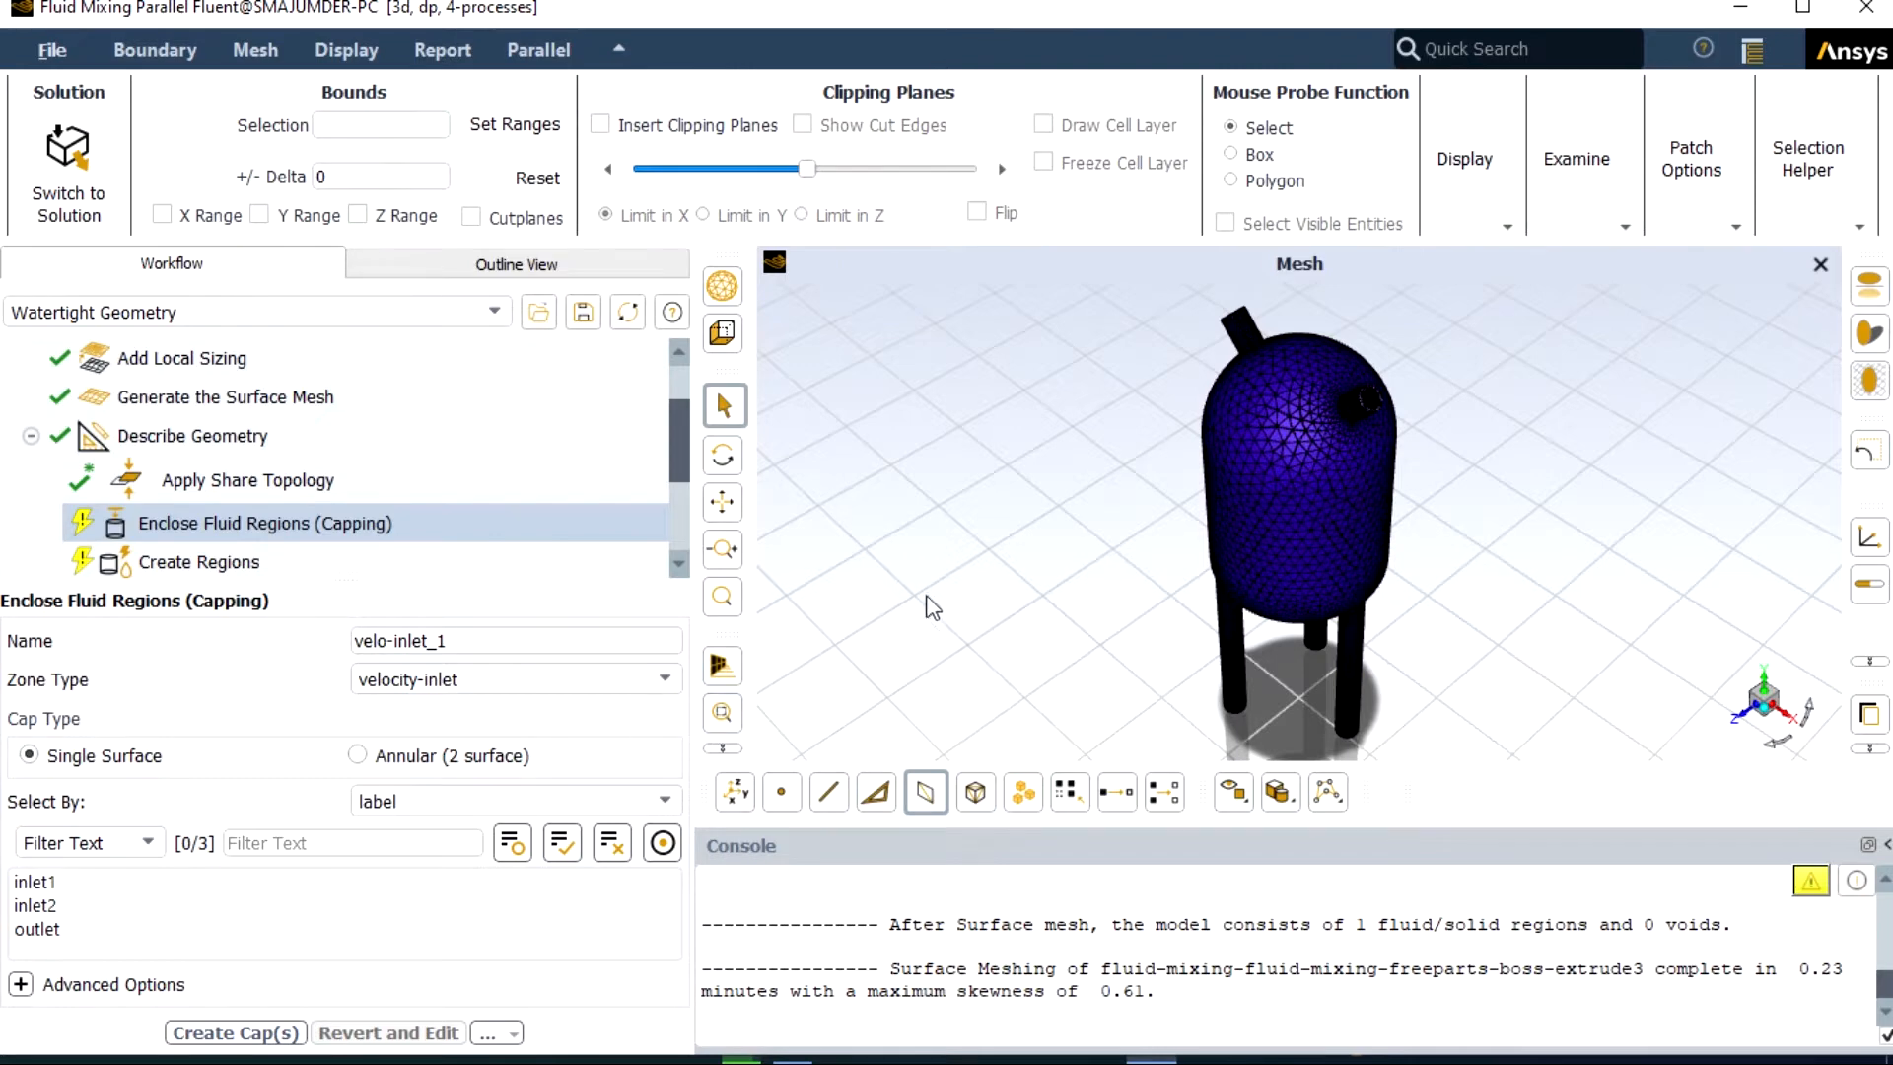
- Create a single-surface velocity-inlet cap named cap1 on the inlet1 label
click(50, 888)
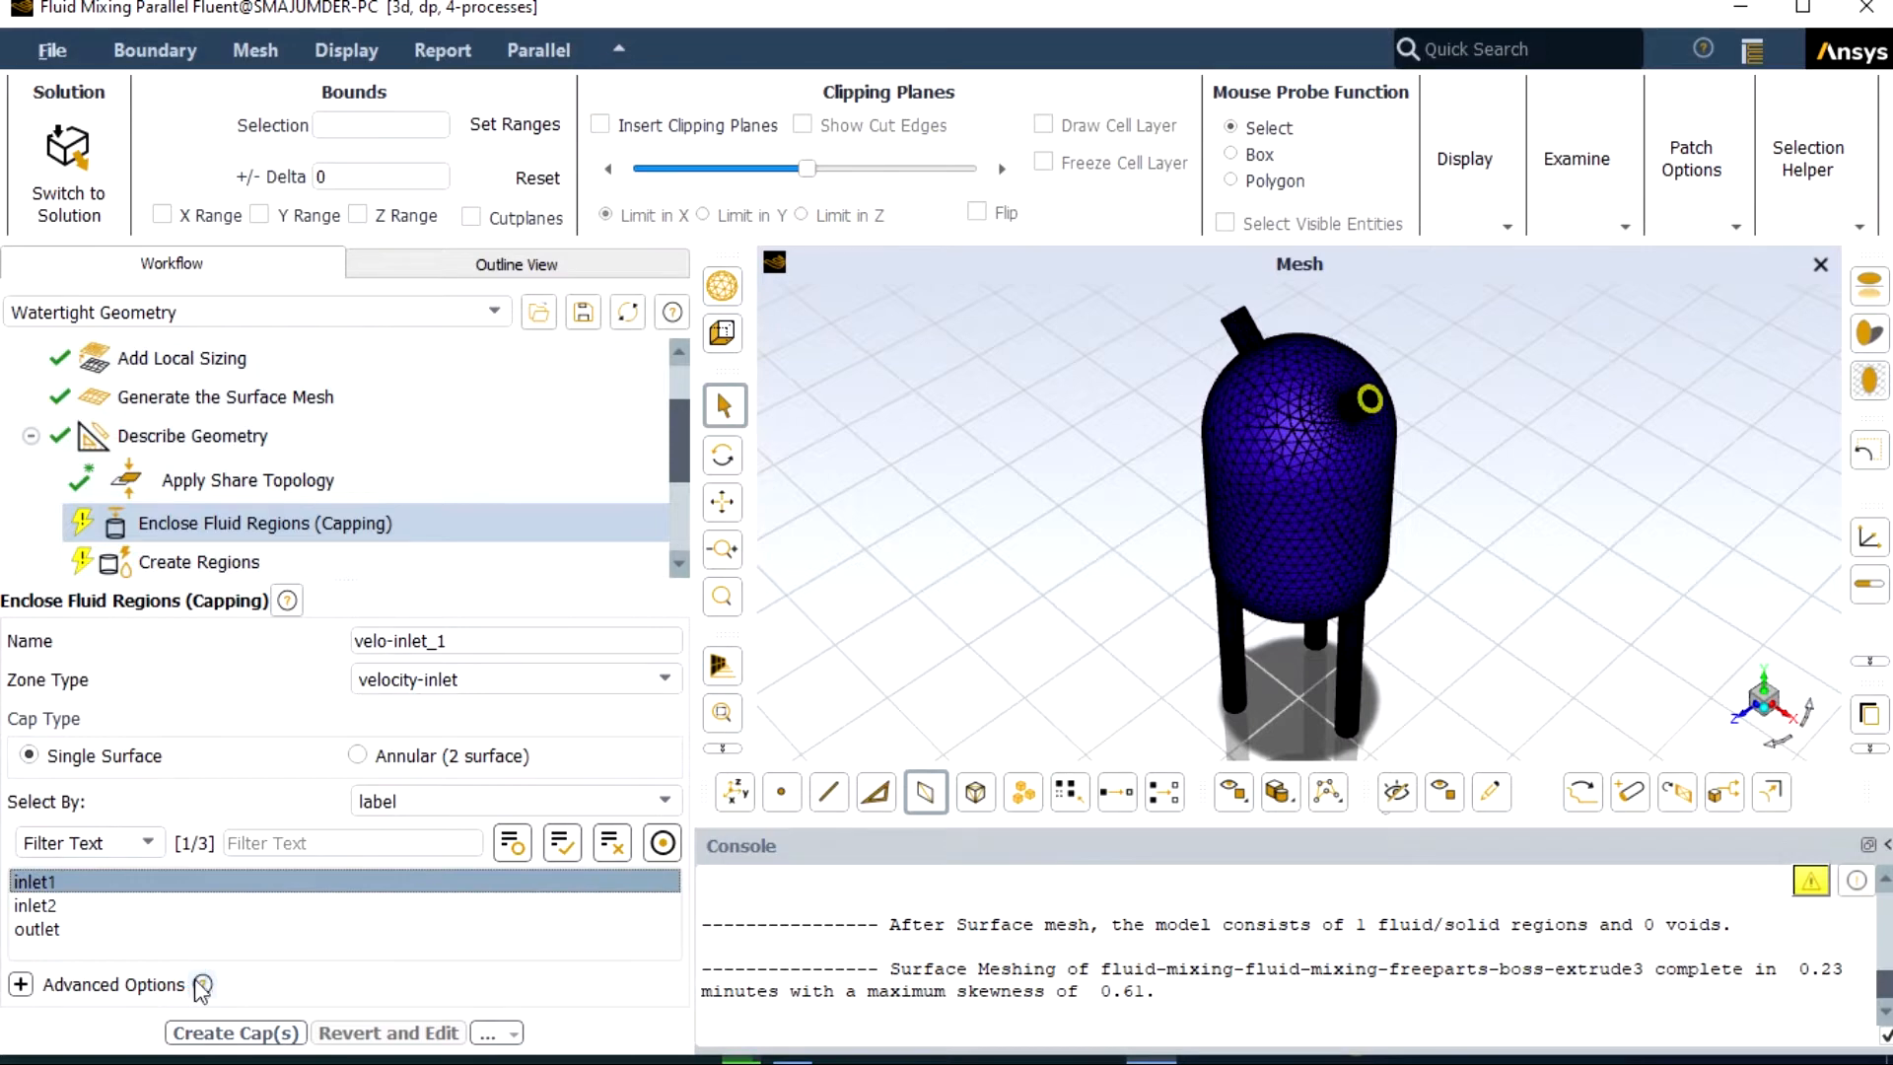
click(465, 641)
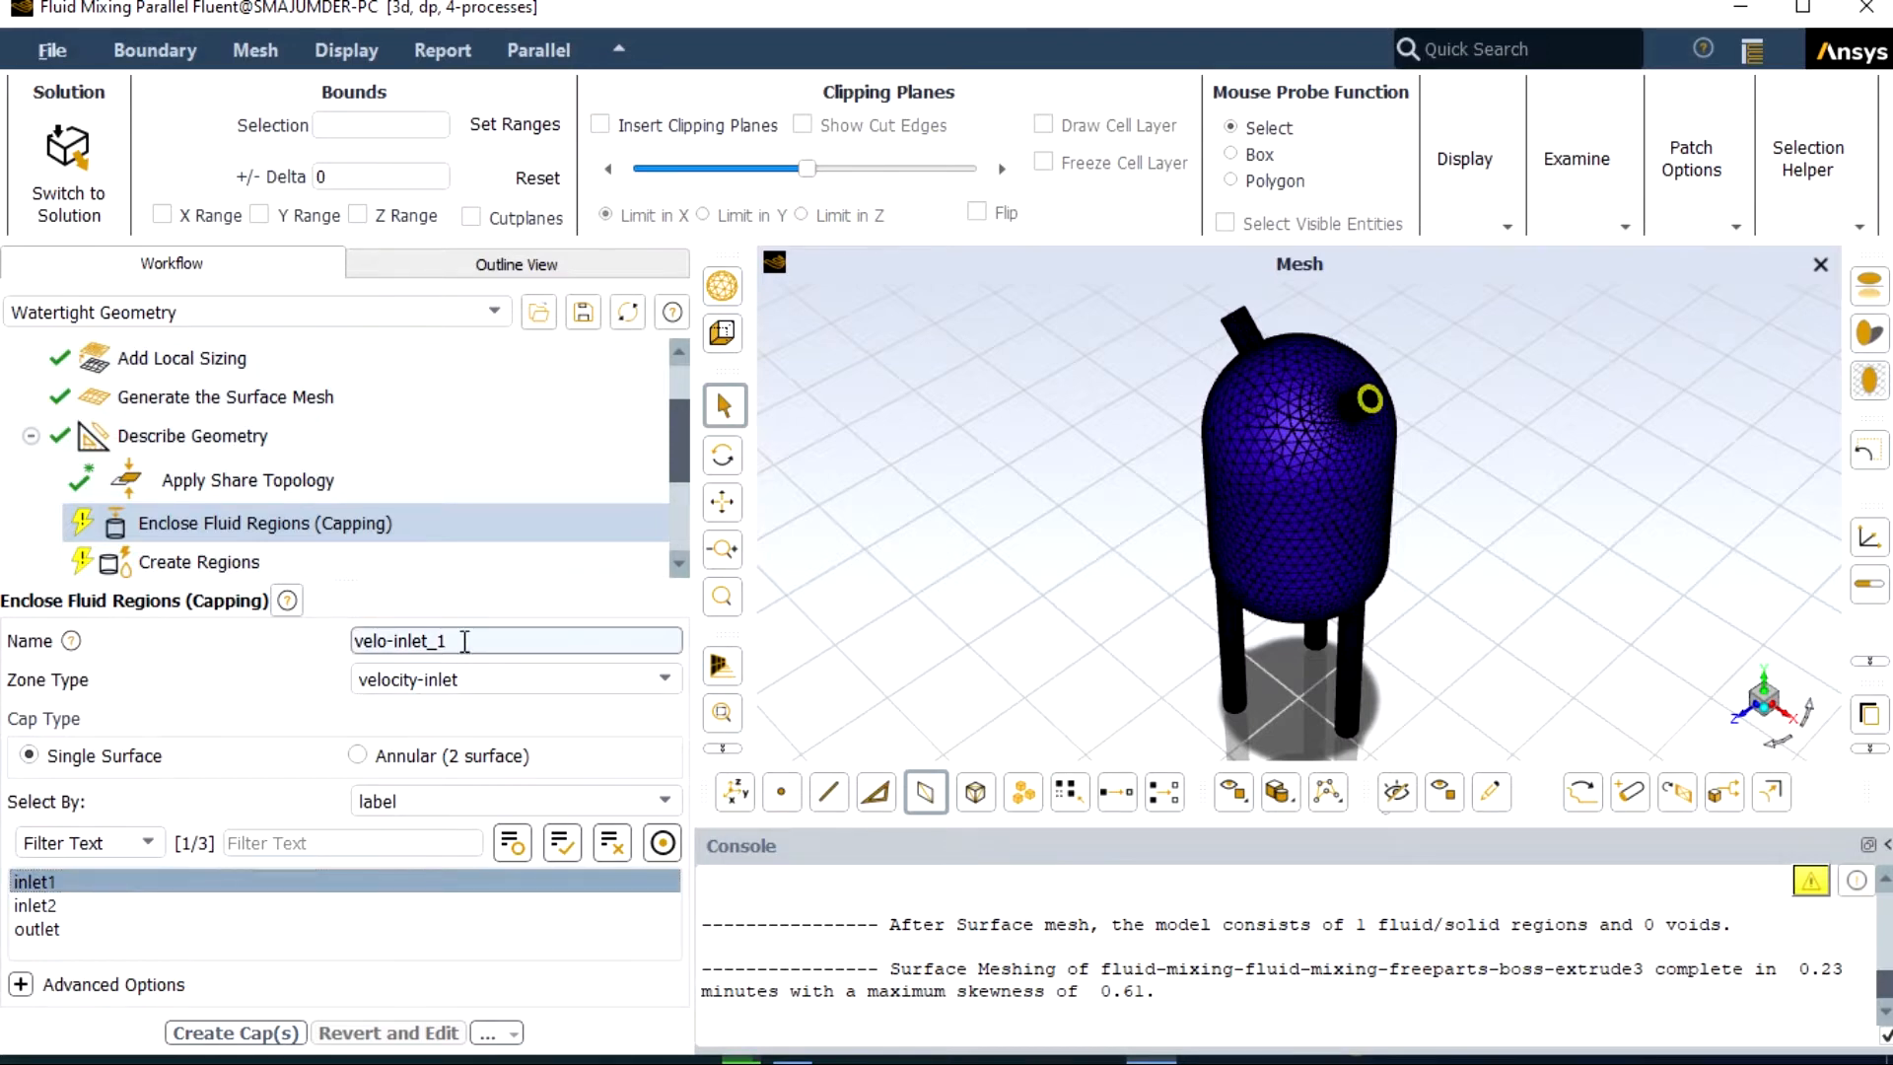
key(BackSpace)
key(BackSpace)
key(BackSpace)
key(BackSpace)
key(BackSpace)
key(BackSpace)
key(BackSpace)
key(BackSpace)
key(BackSpace)
key(BackSpace)
key(BackSpace)
key(BackSpace)
text(cap1)
click(242, 1031)
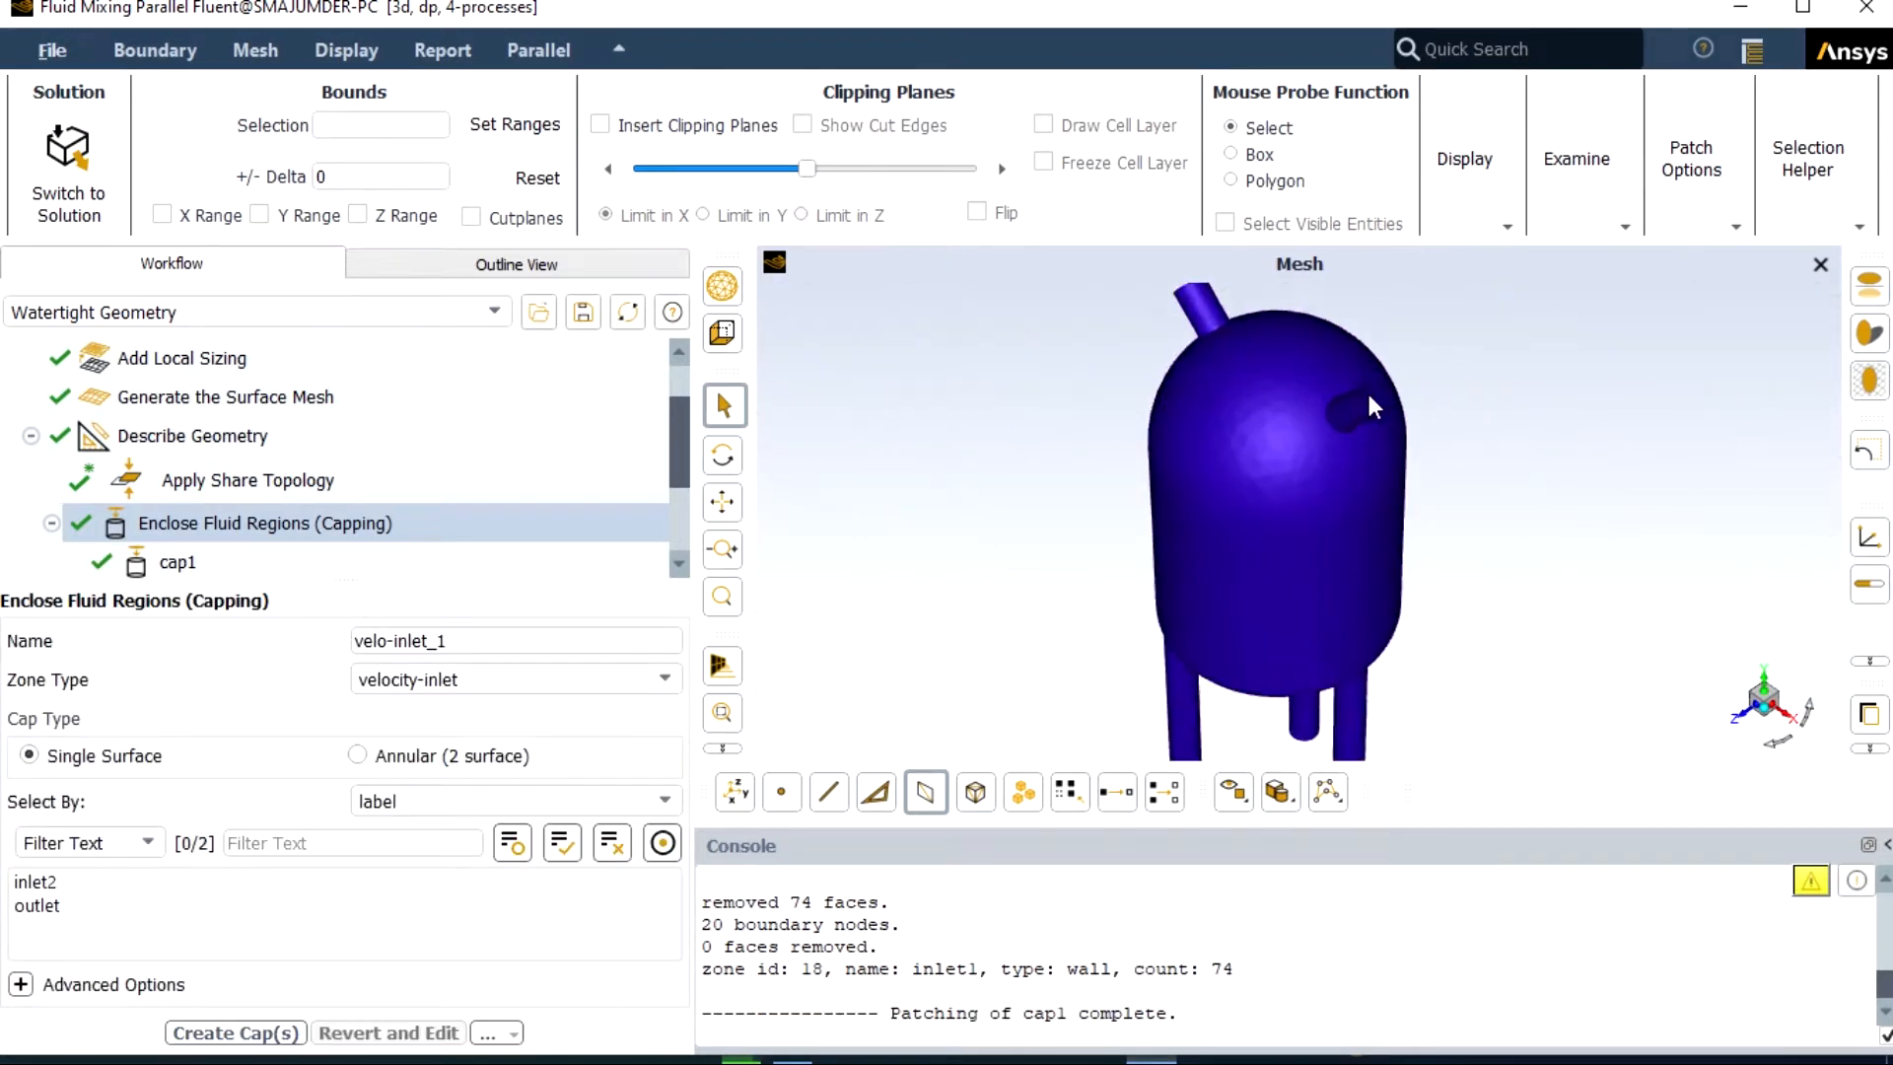
- Create a single-surface velocity-inlet cap named cap2 on the inlet2 label
scroll(1367, 389, up, 5)
scroll(1398, 422, down, 1)
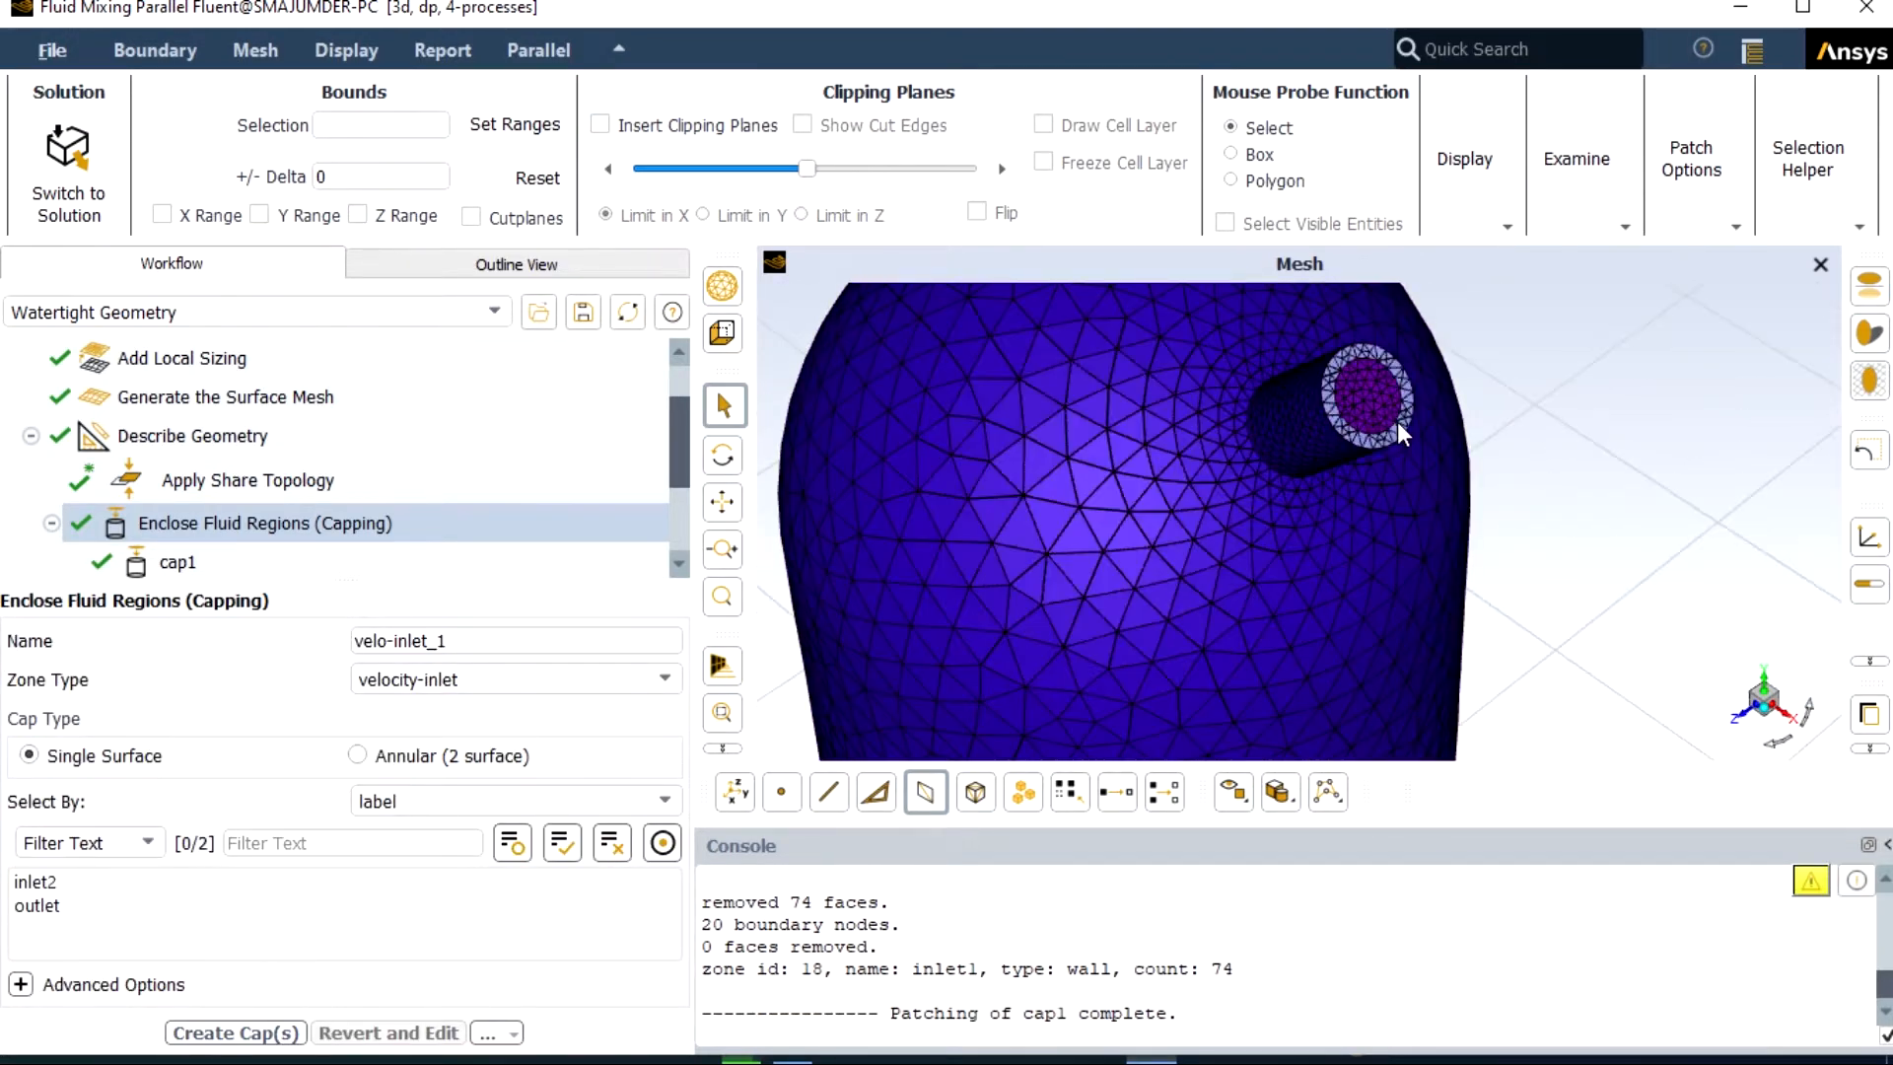
scroll(1398, 422, down, 5)
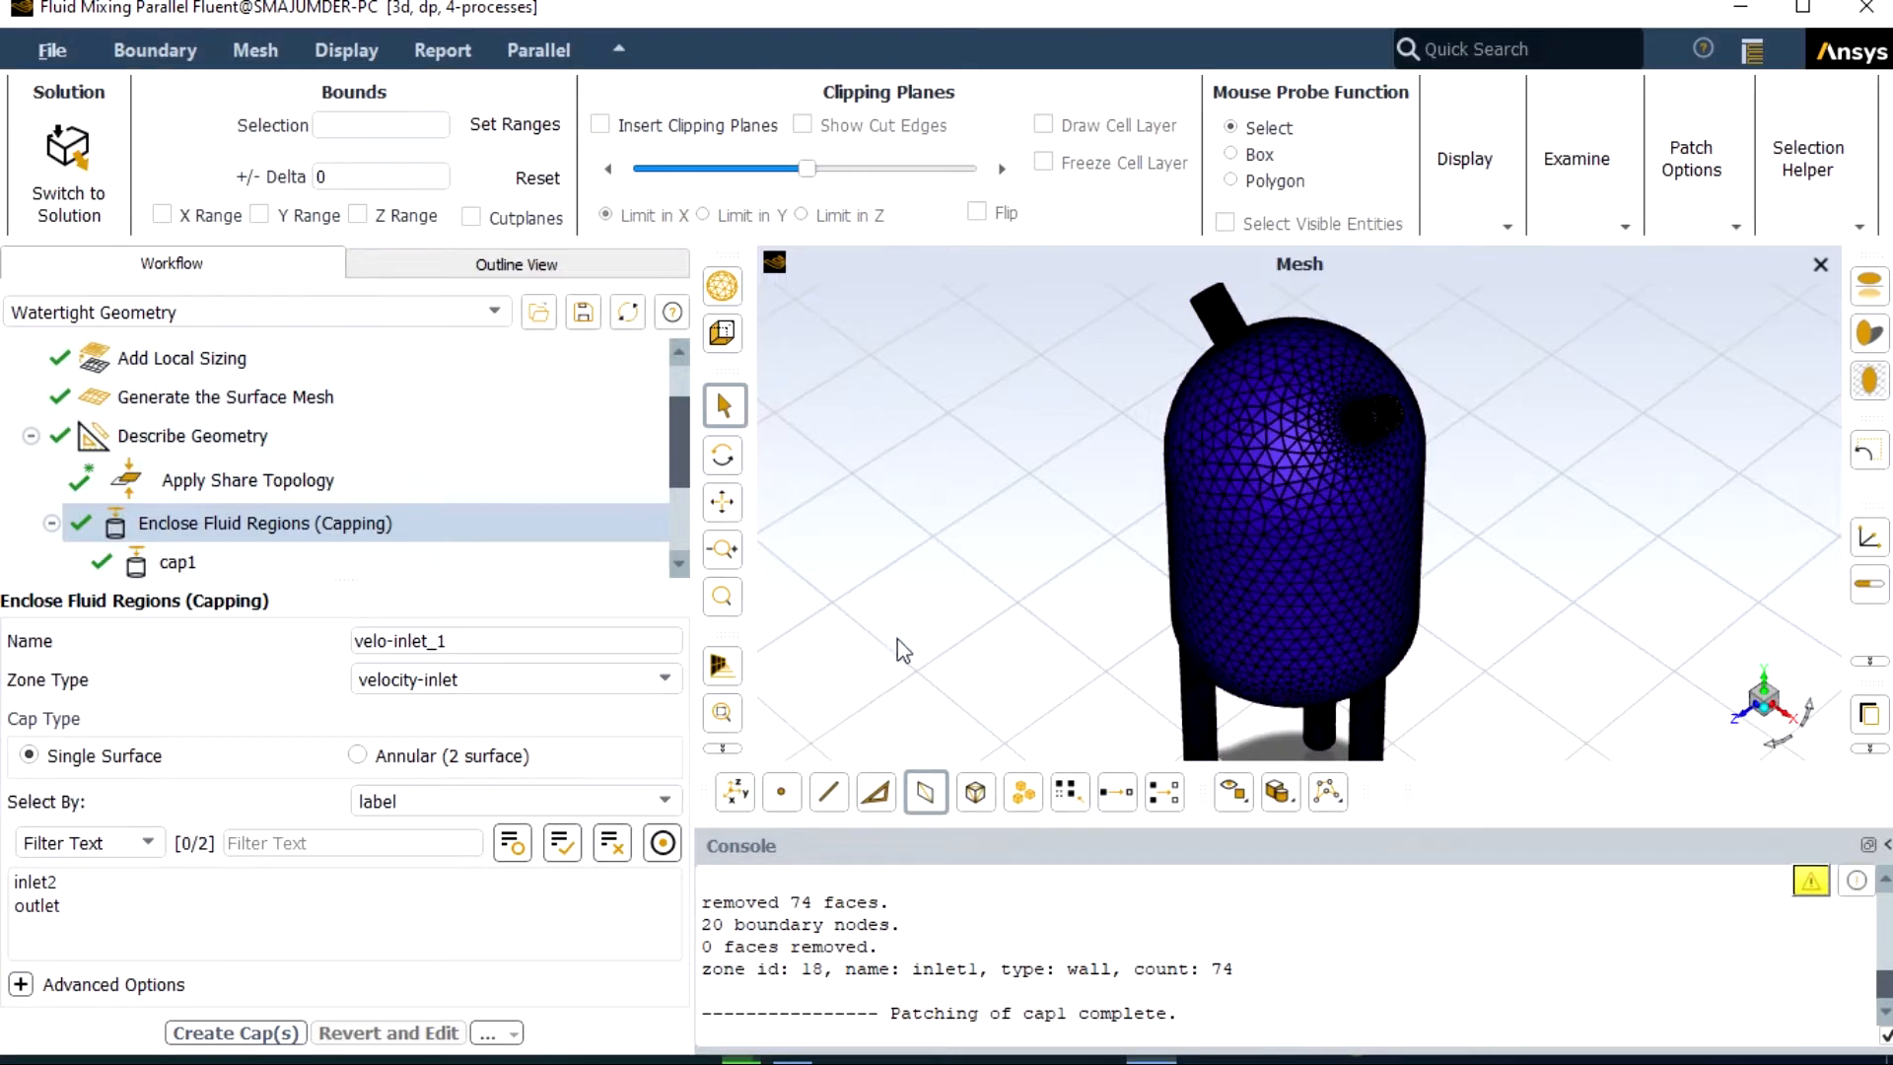
click(40, 881)
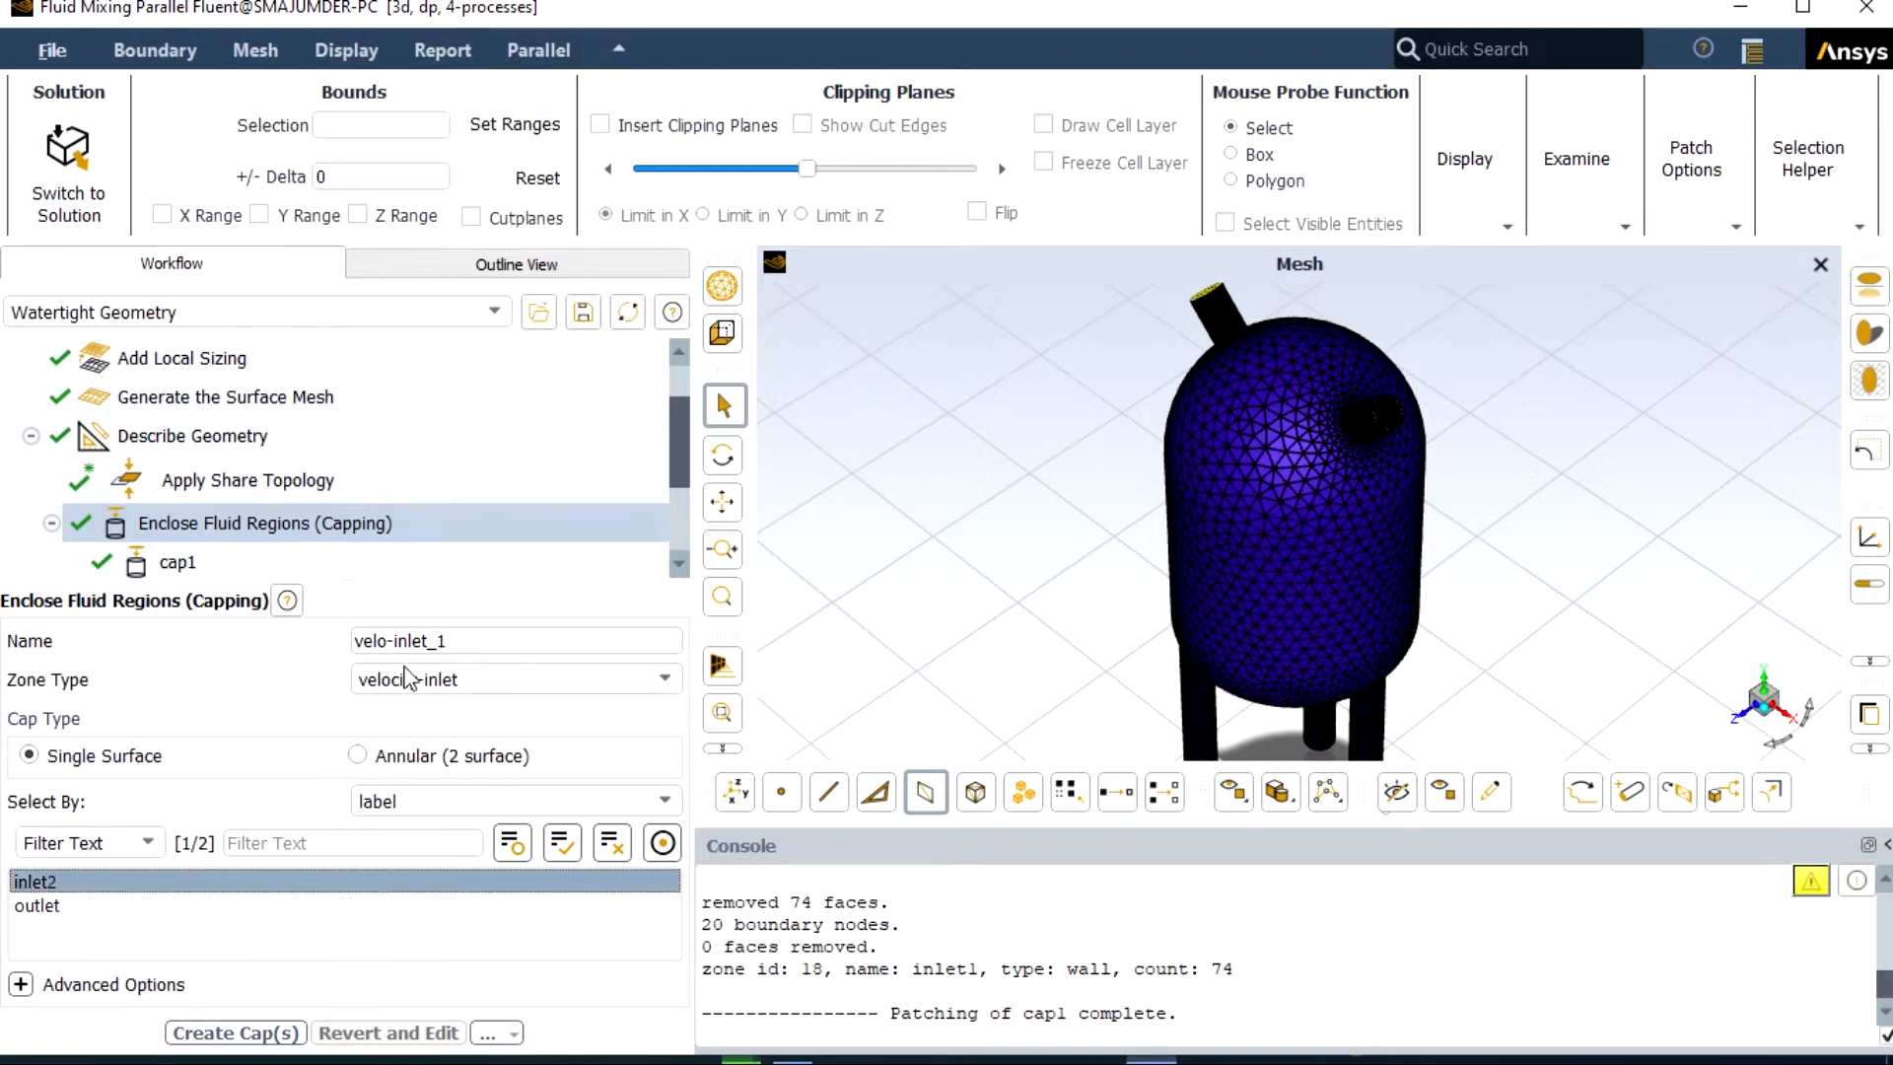
click(451, 642)
key(ctrl+a)
text(cap2)
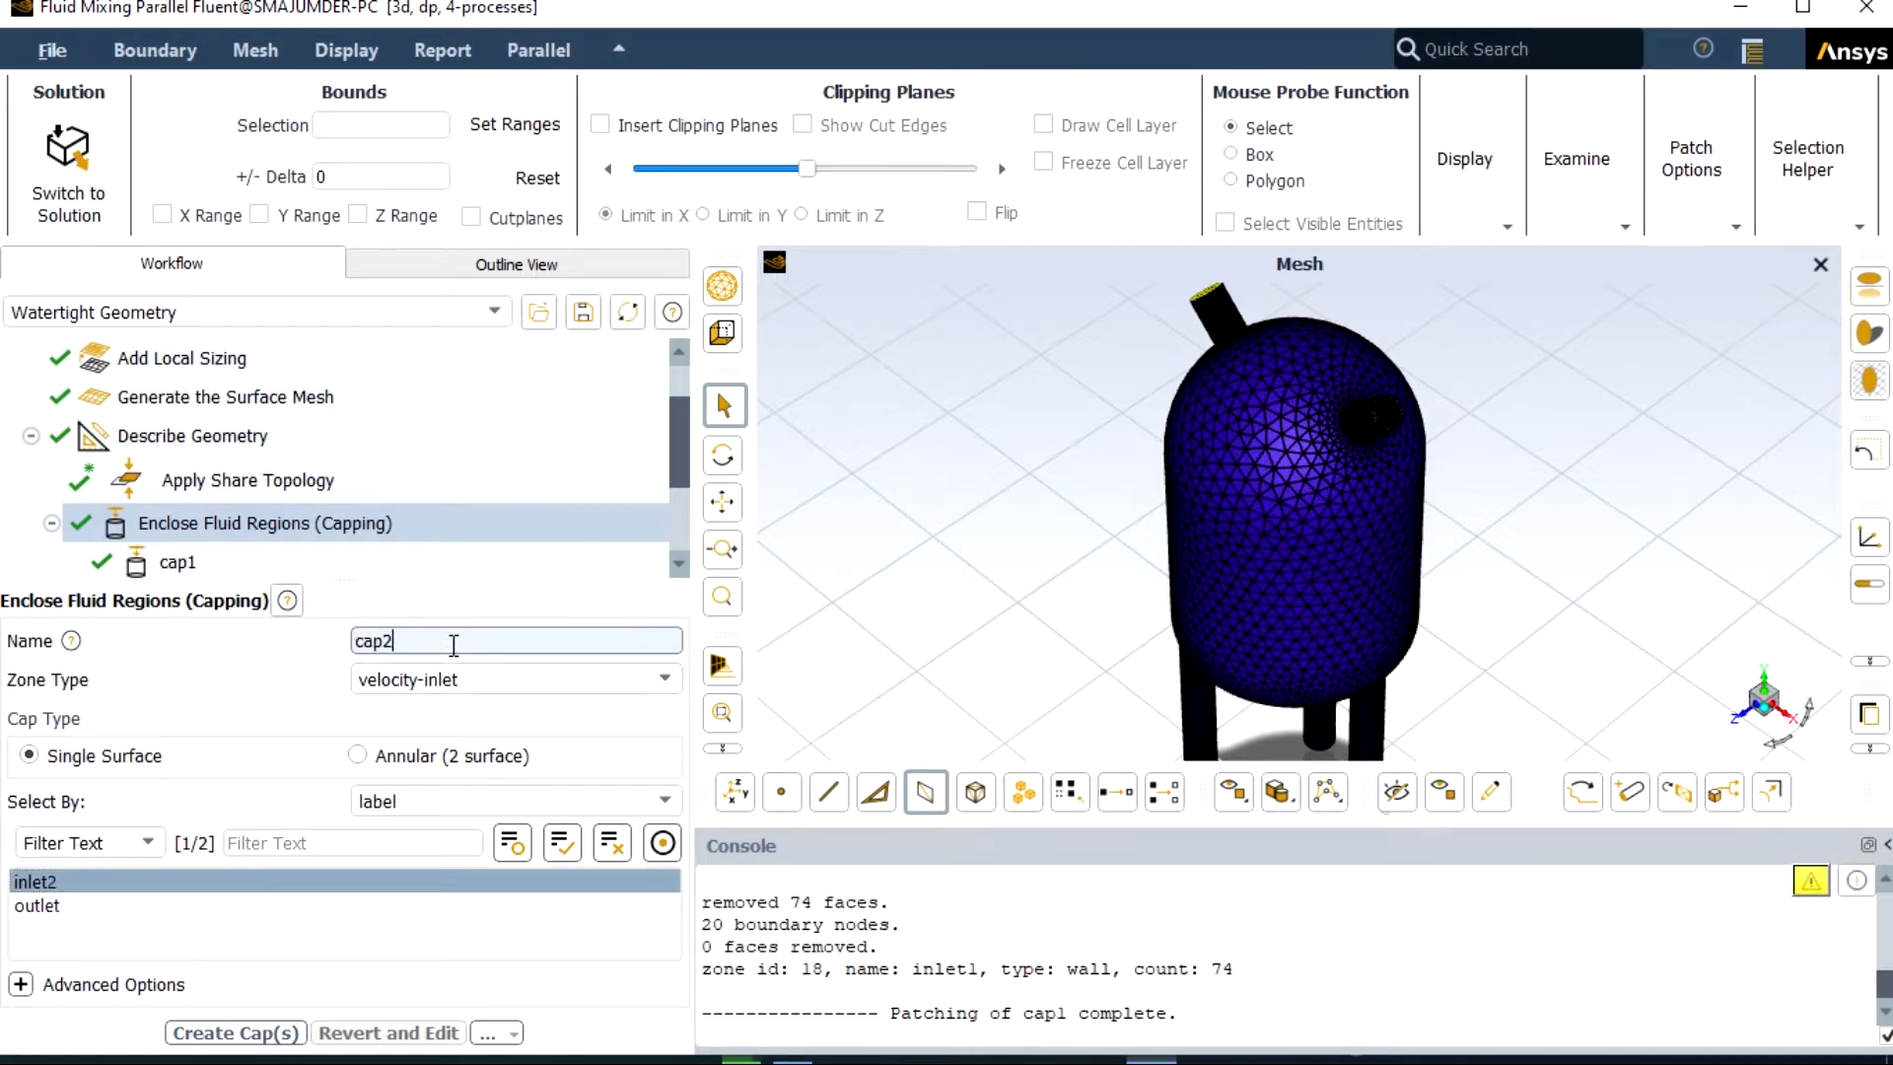
click(237, 1031)
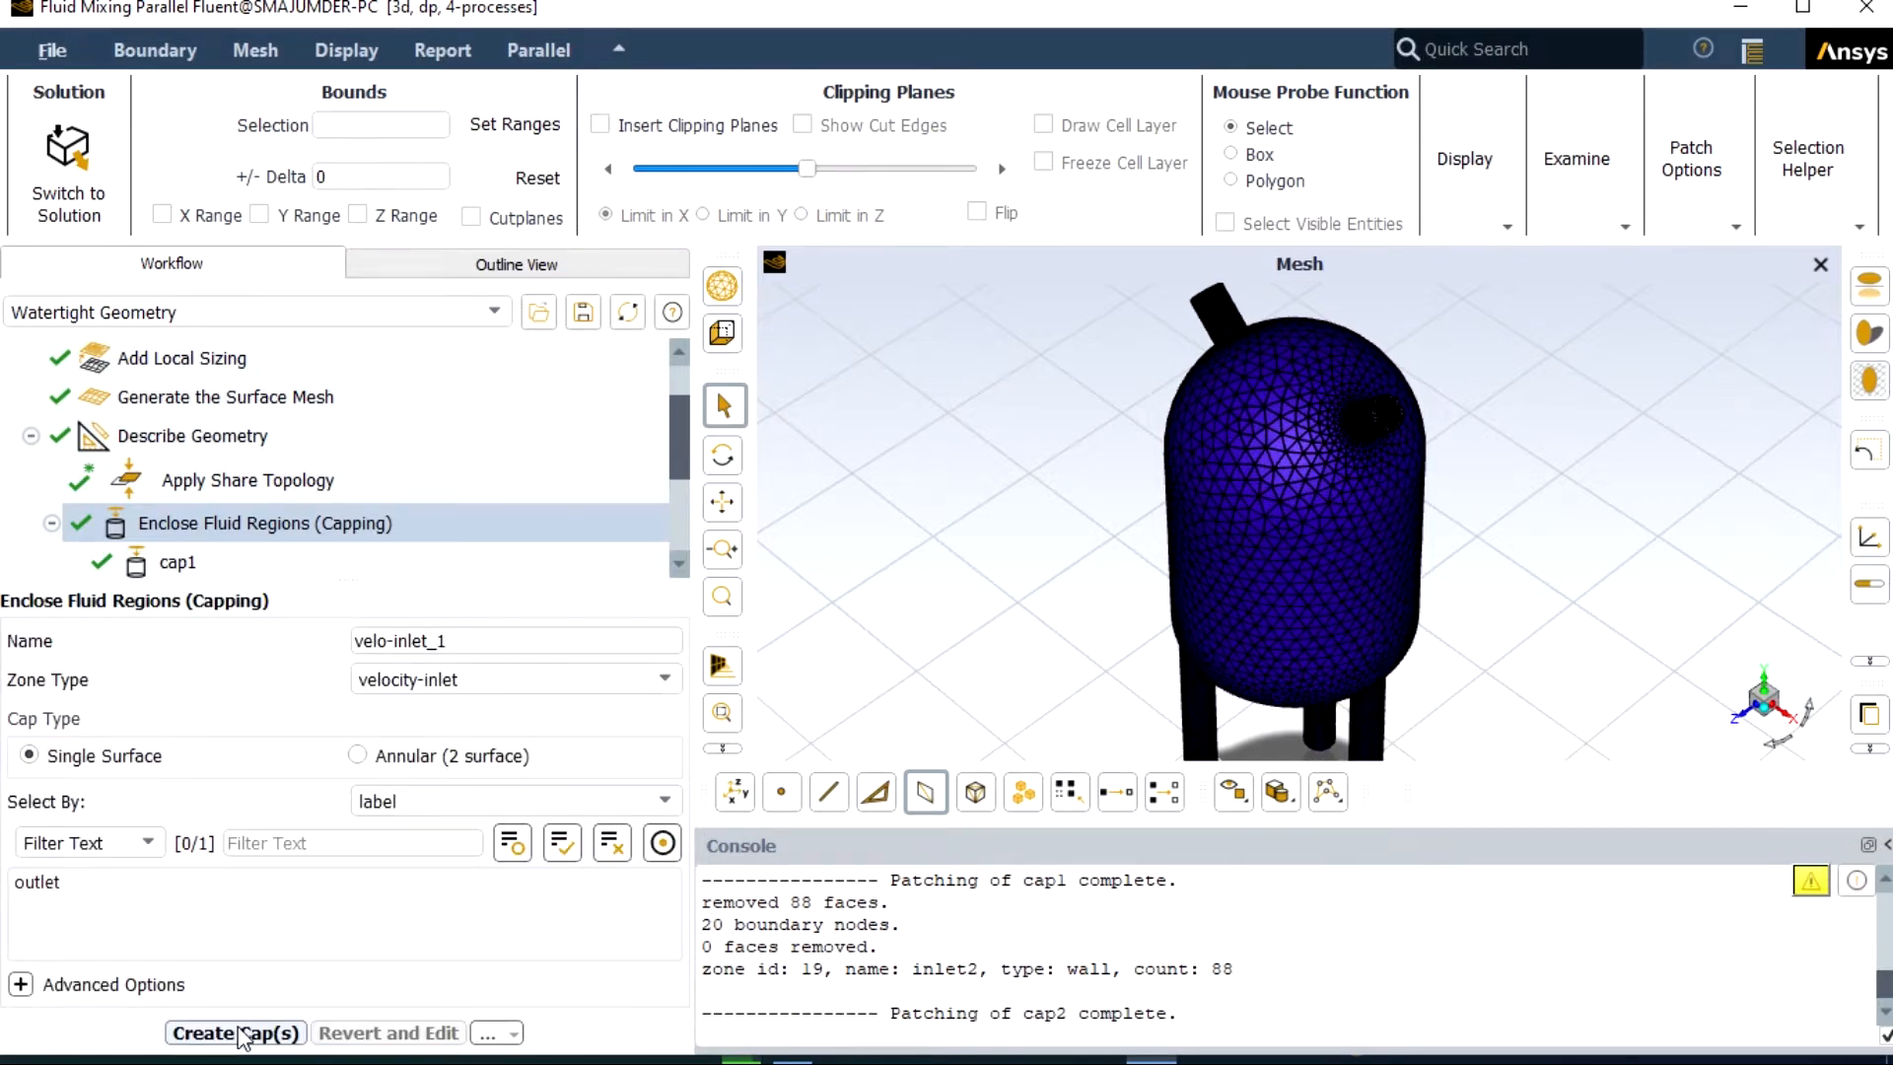
- Create a single-surface pressure-outlet cap named pres_outlet_1 on the outlet label
click(67, 884)
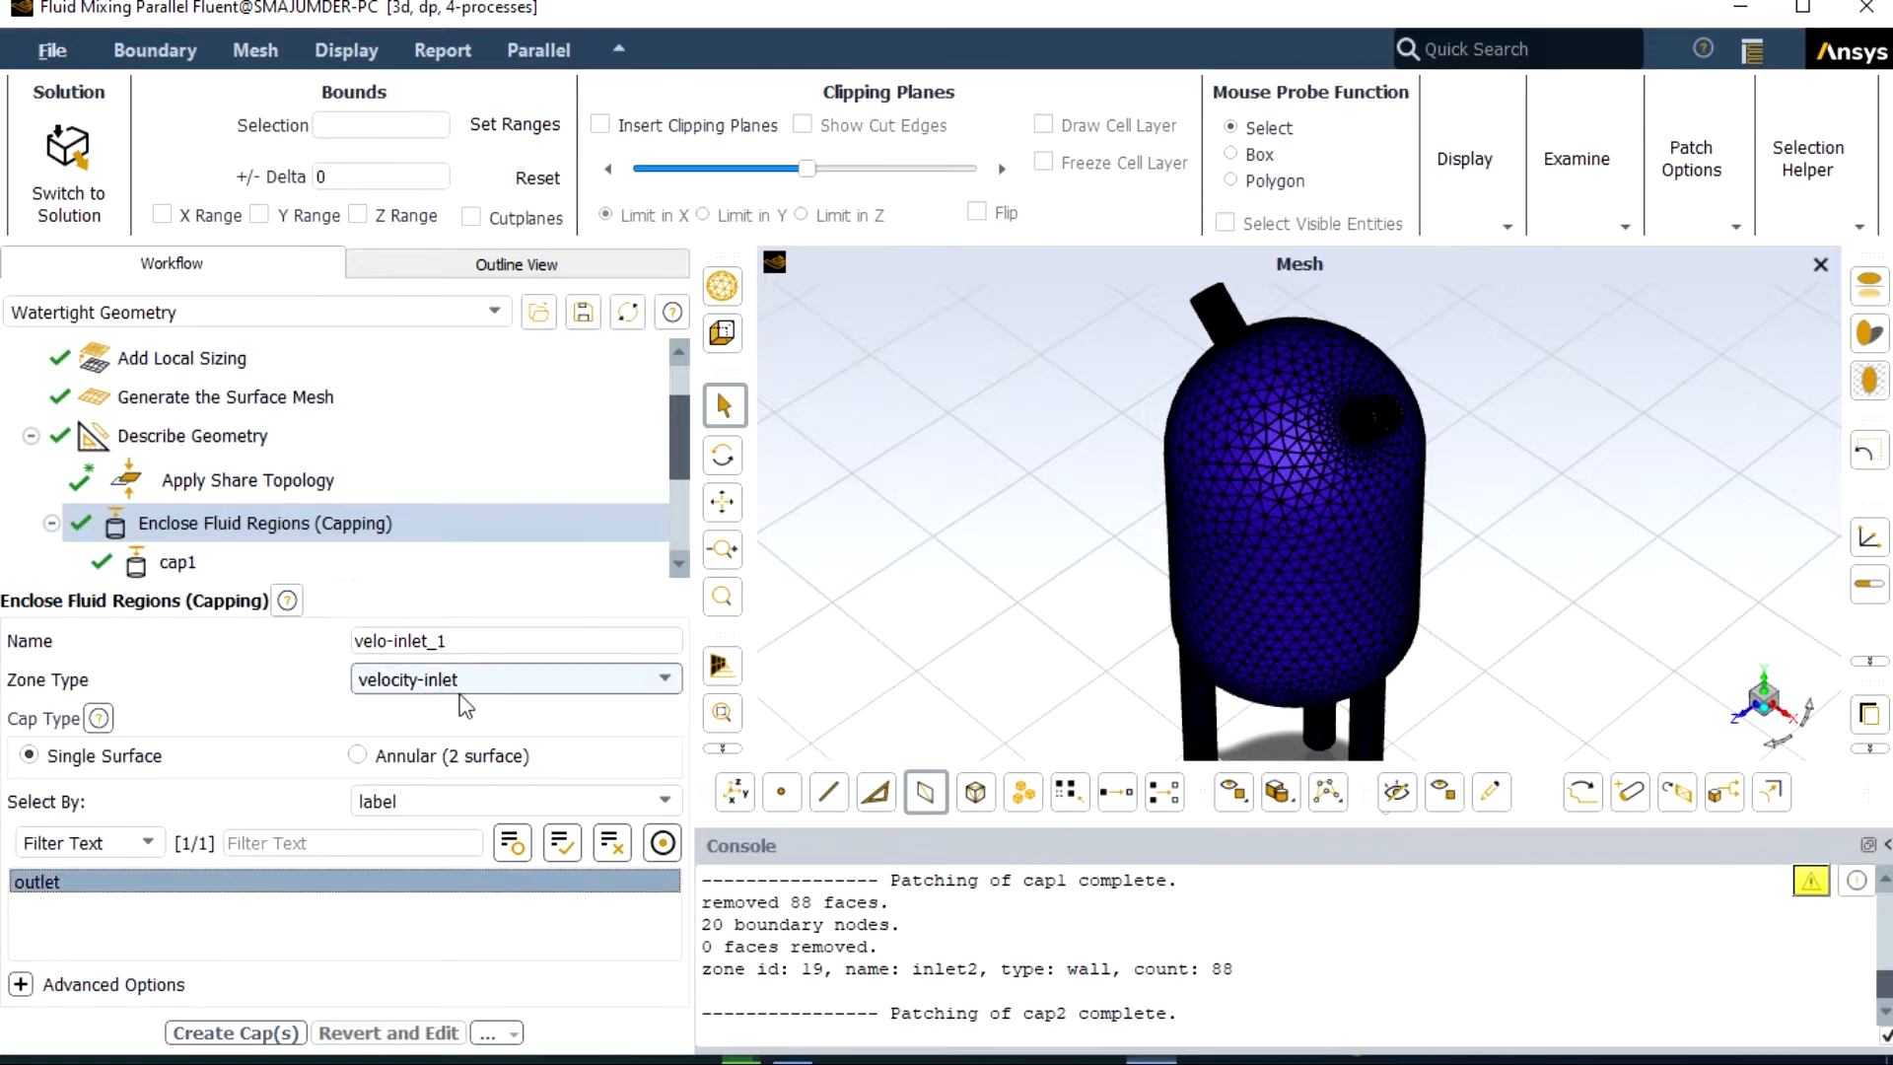
click(661, 676)
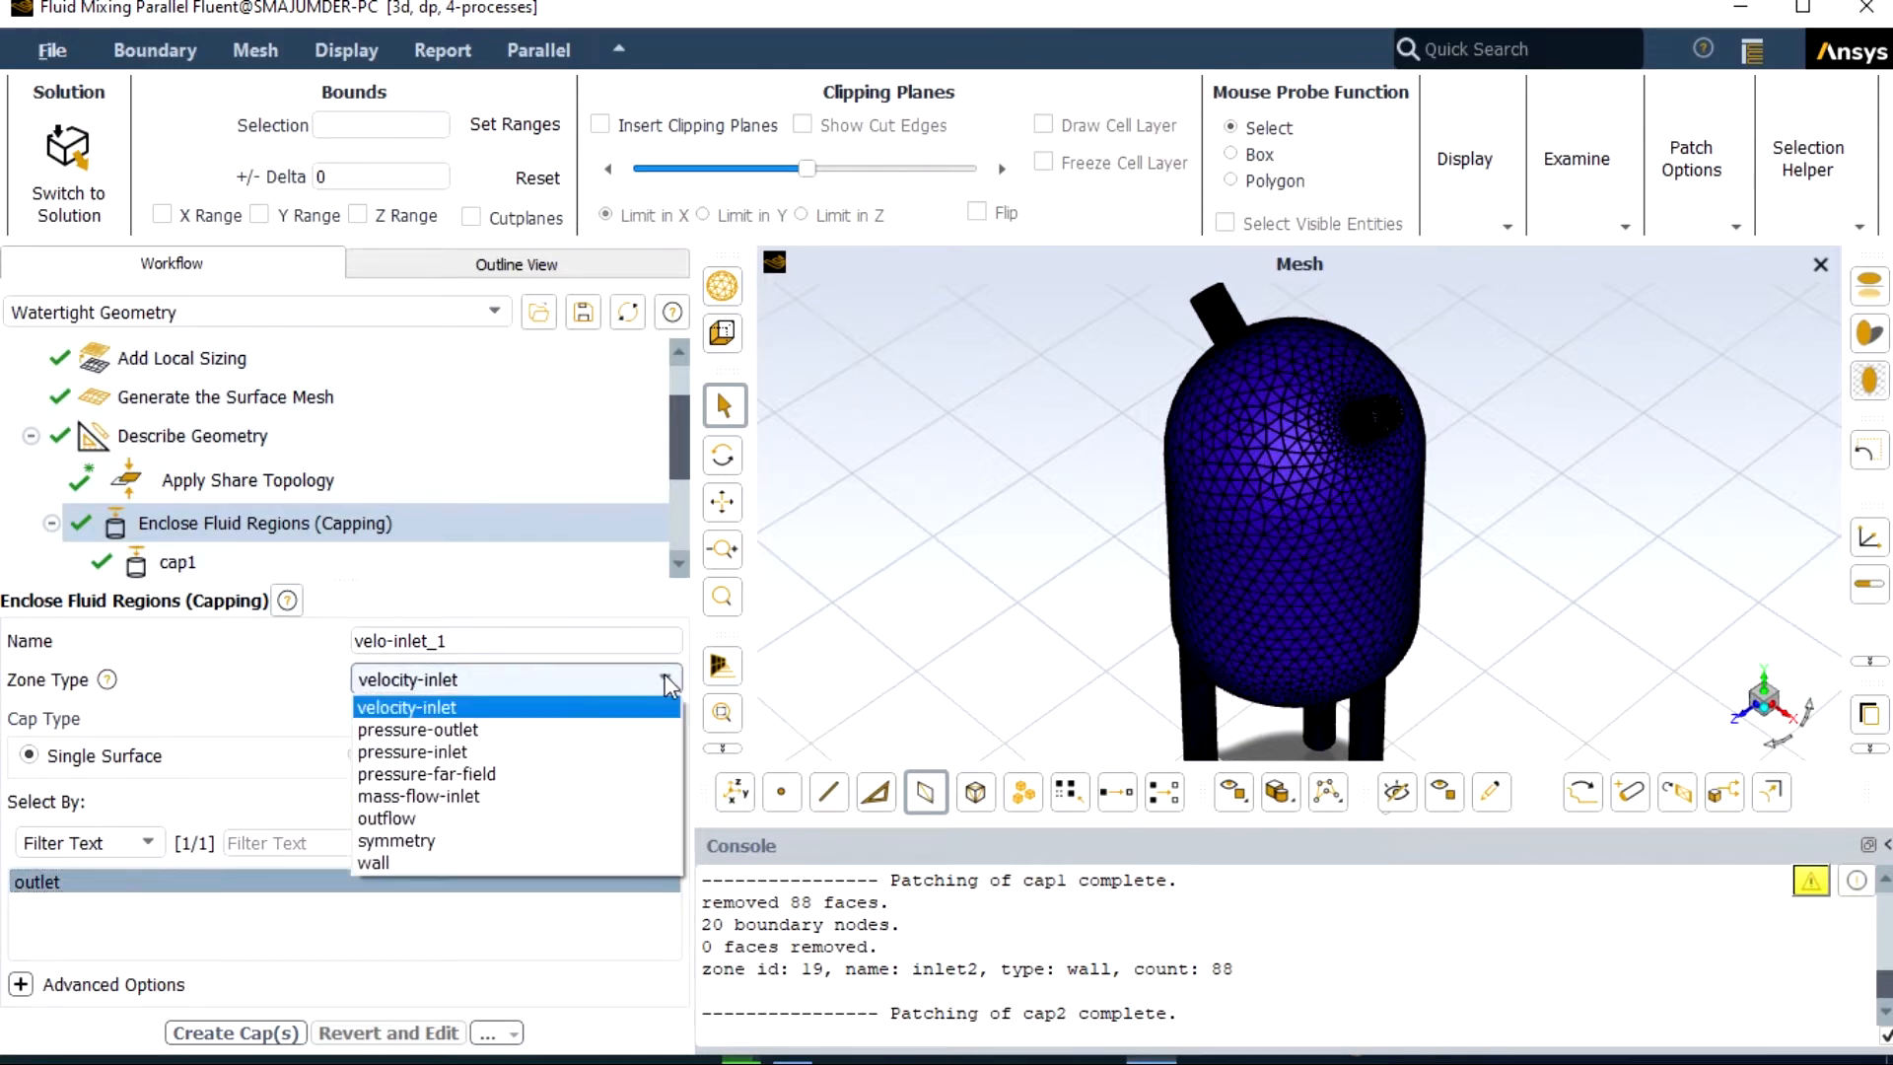
click(584, 730)
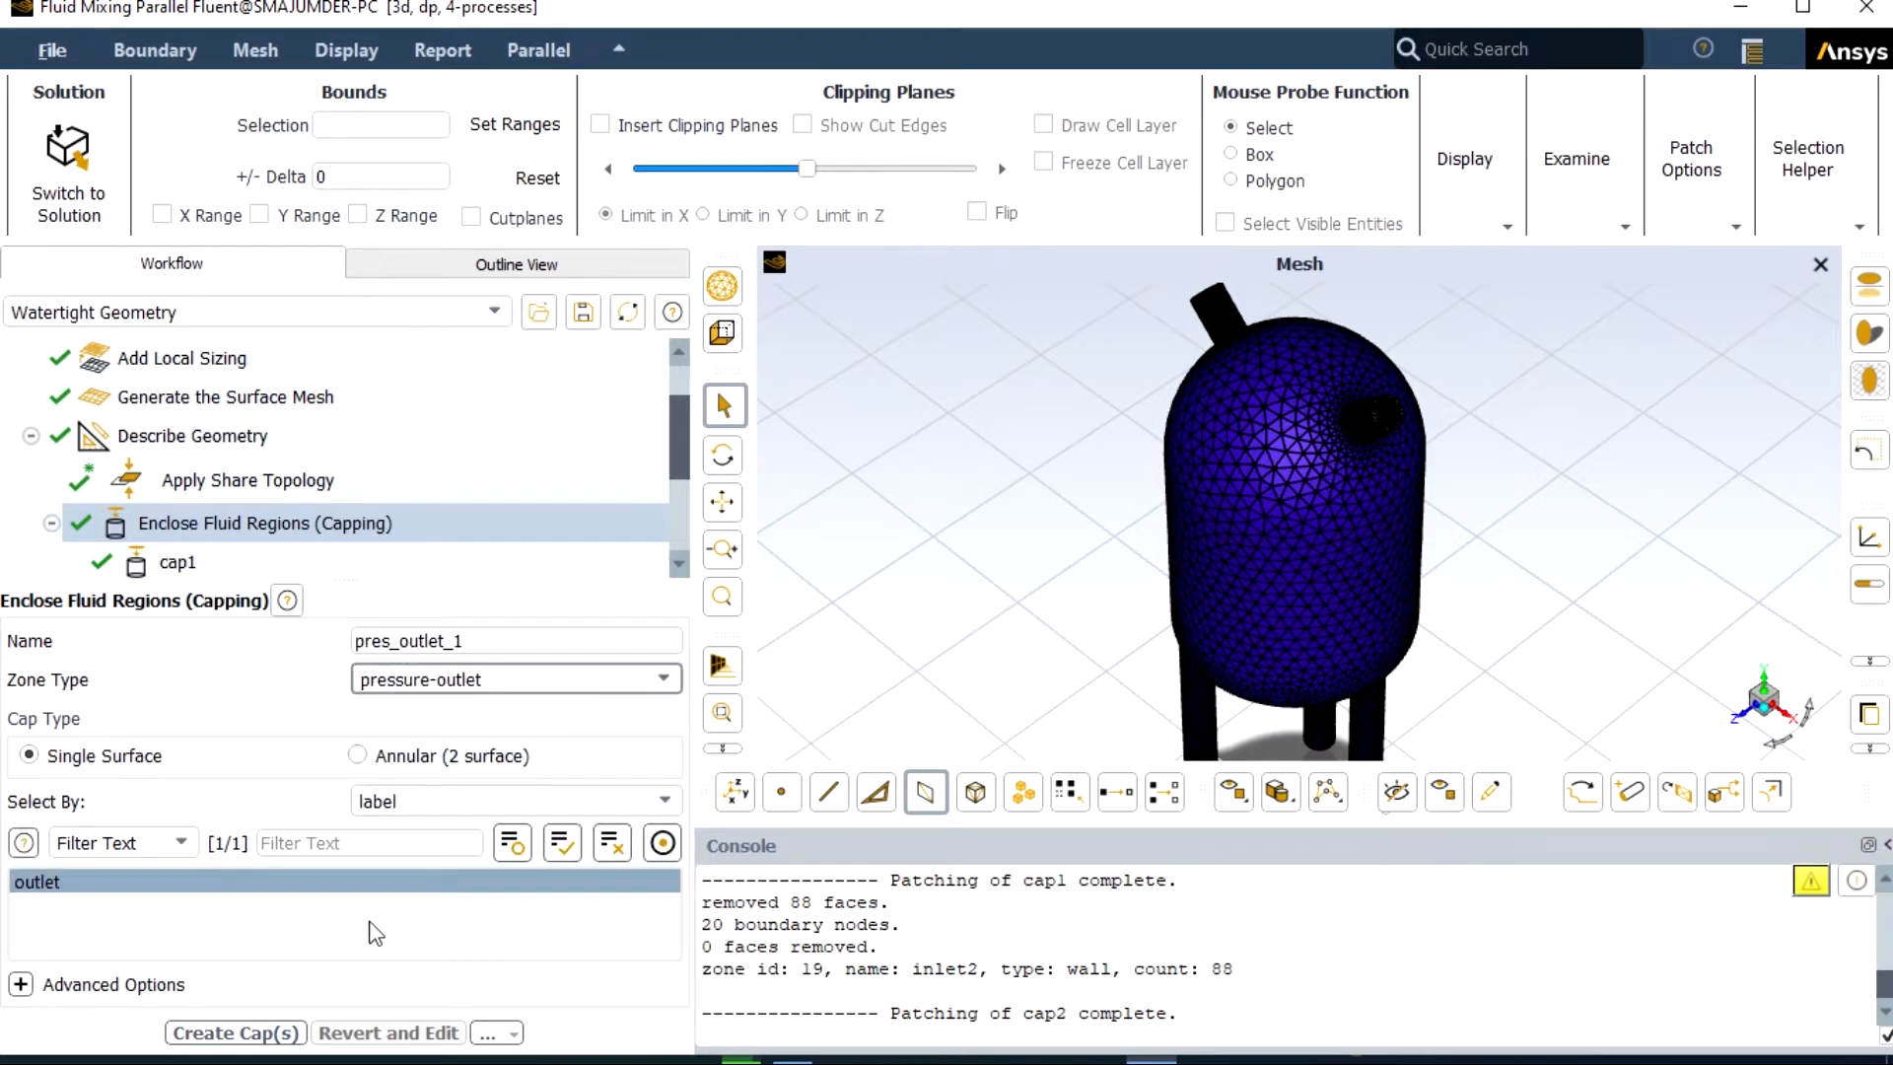
click(249, 1032)
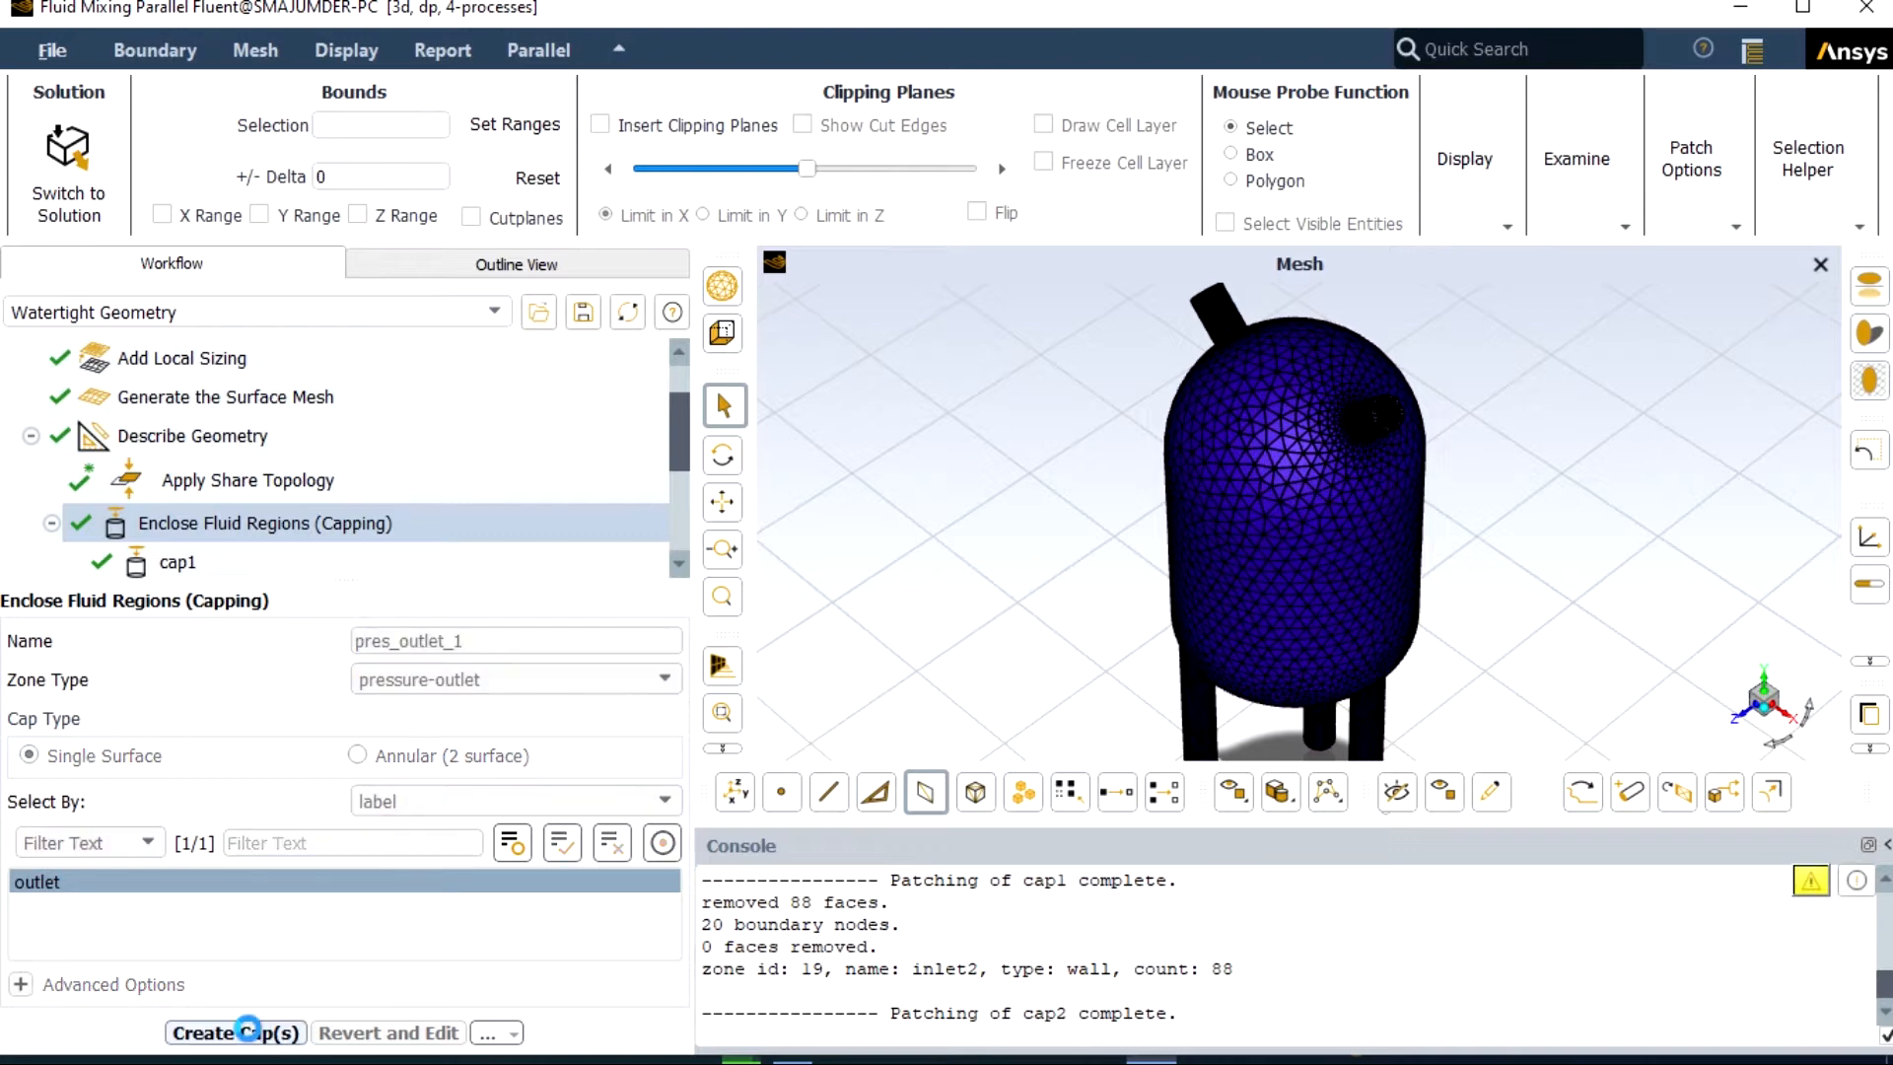
click(248, 1031)
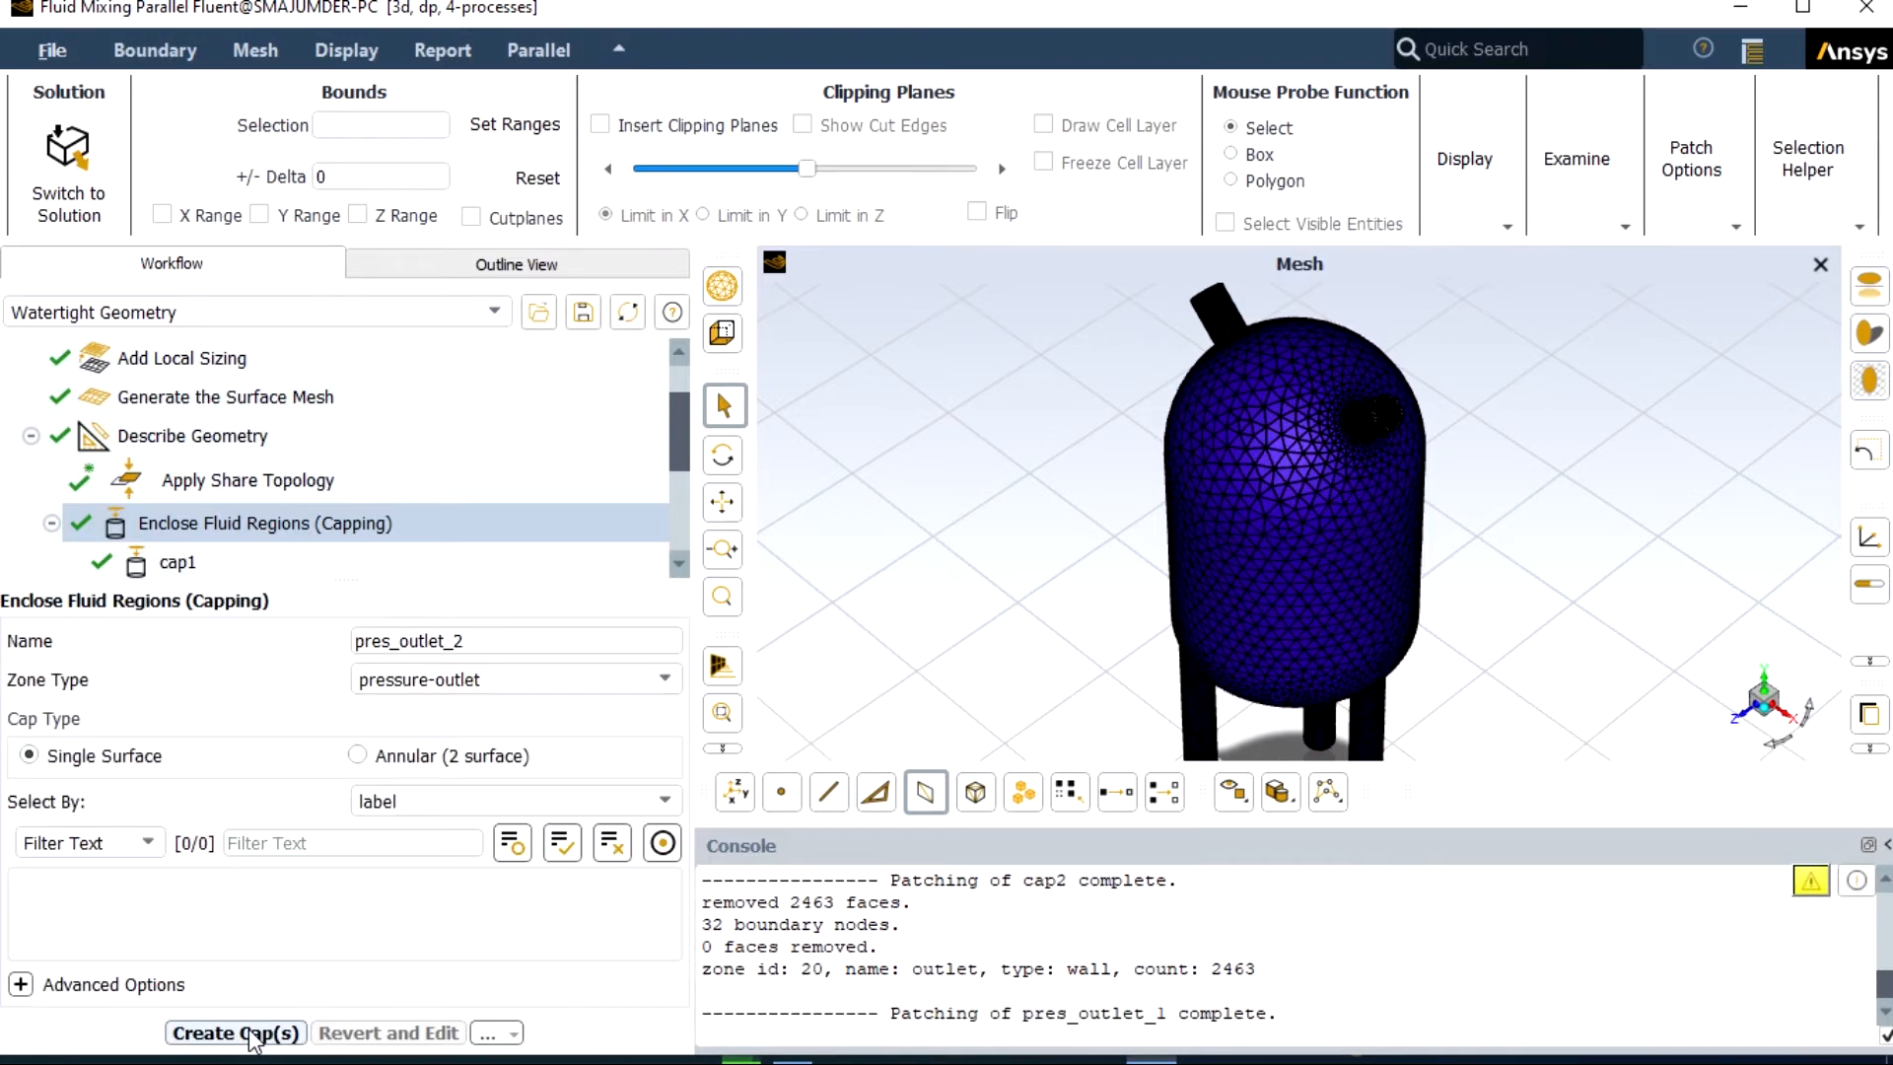
- Create the regions with the estimated number of fluid regions kept at 1
scroll(474, 527, down, 1)
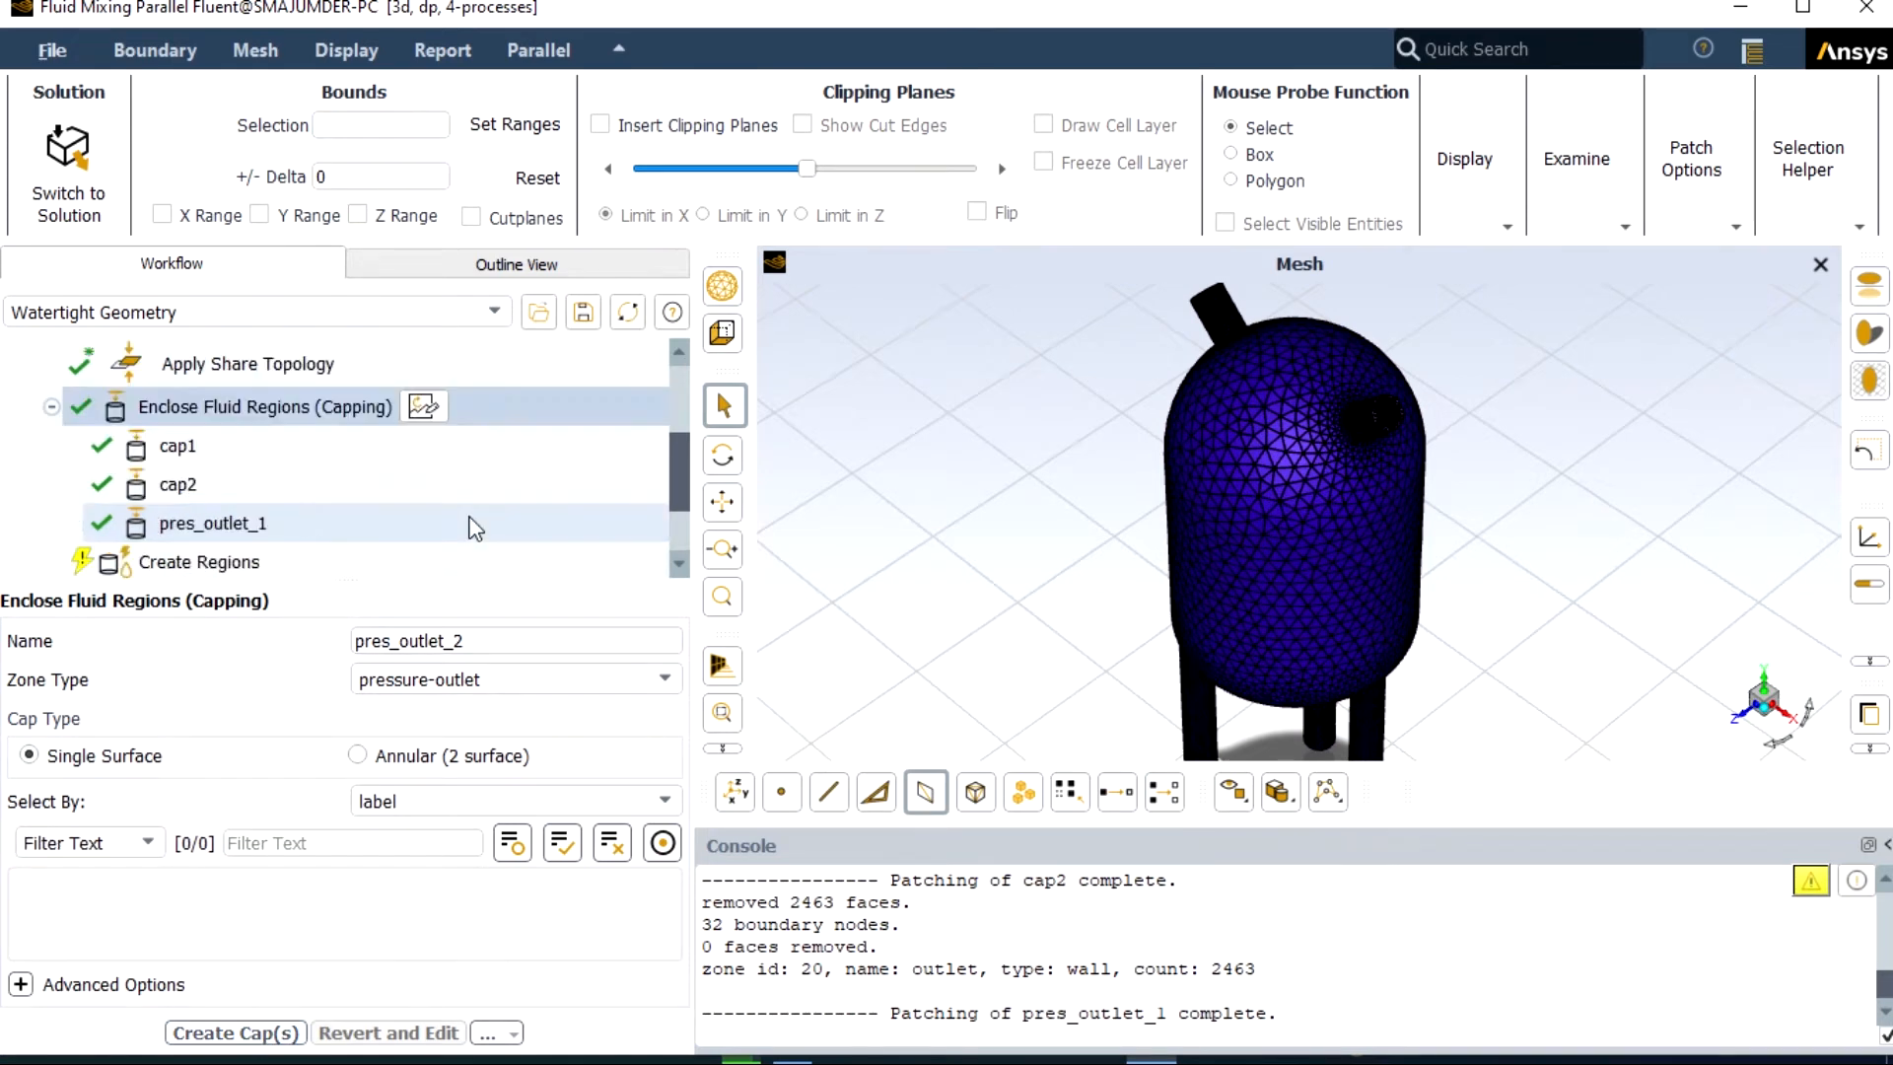
scroll(474, 527, down, 1)
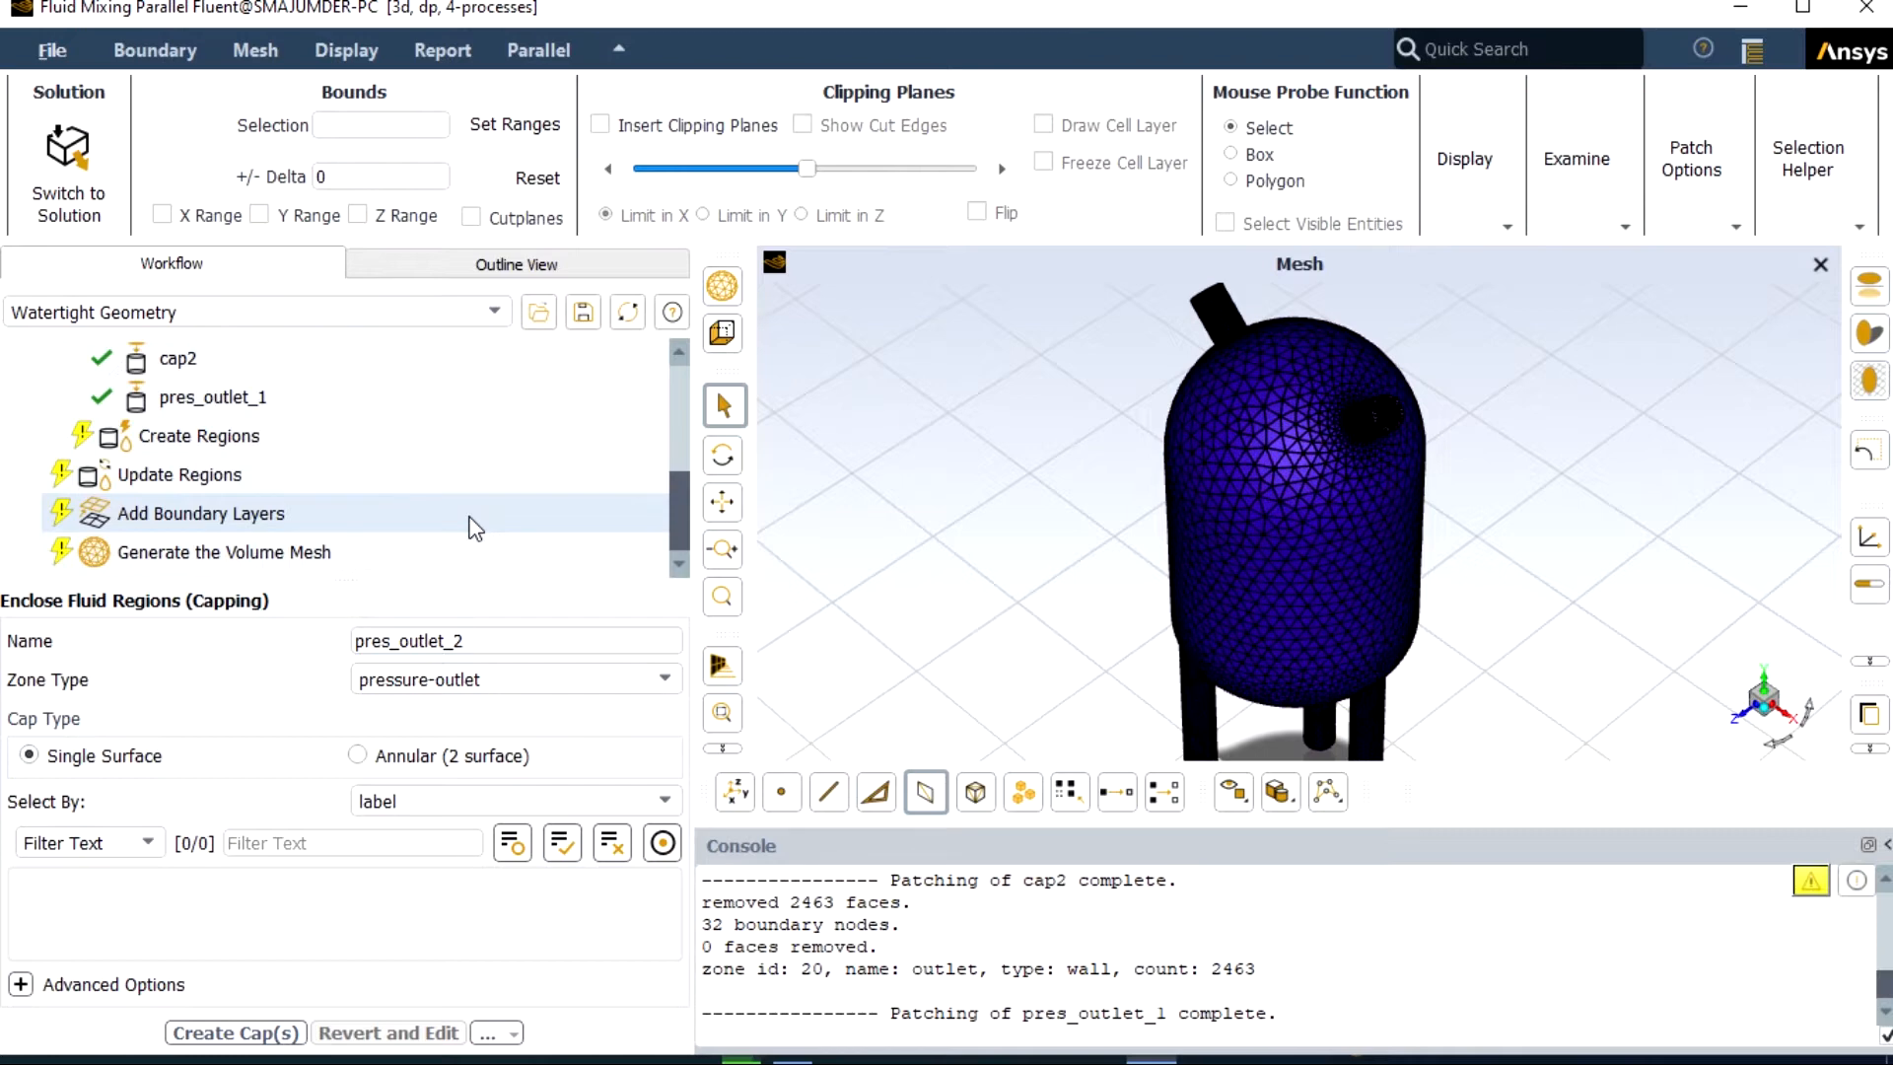
click(304, 435)
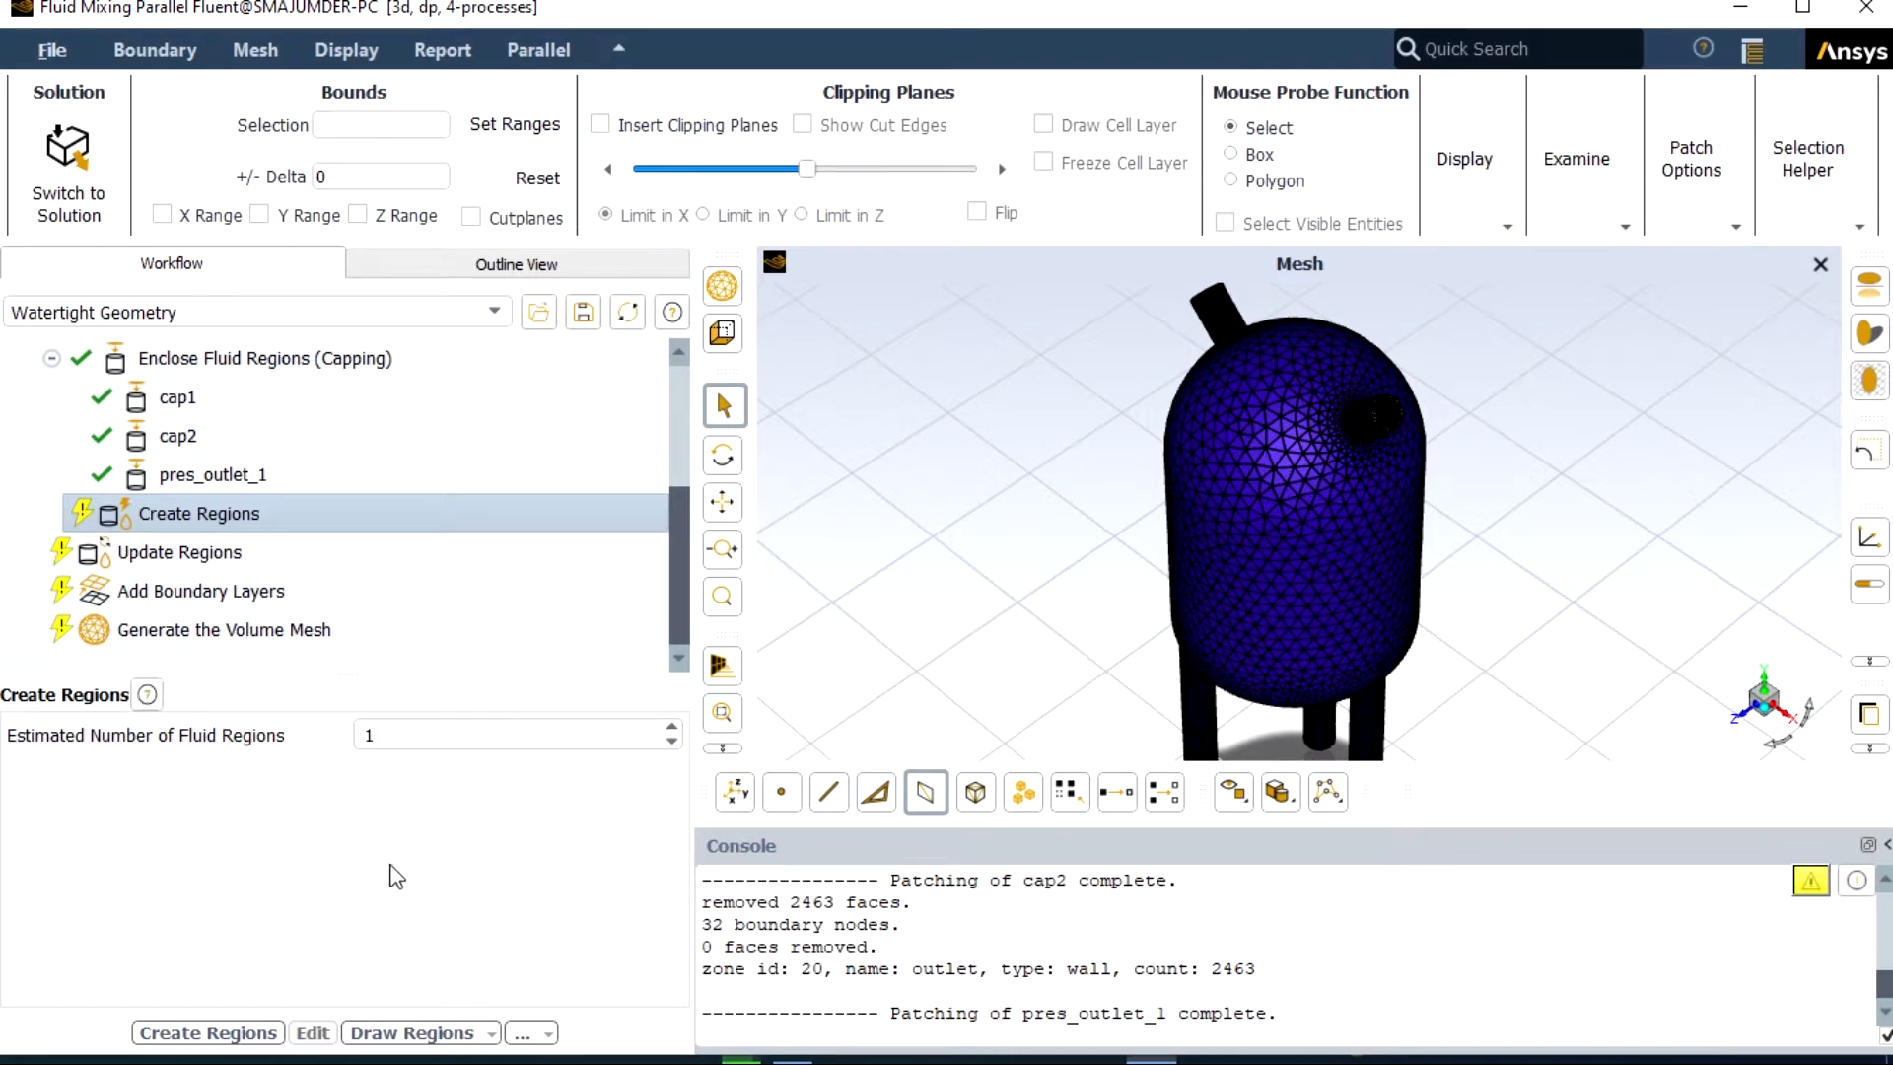
click(254, 1033)
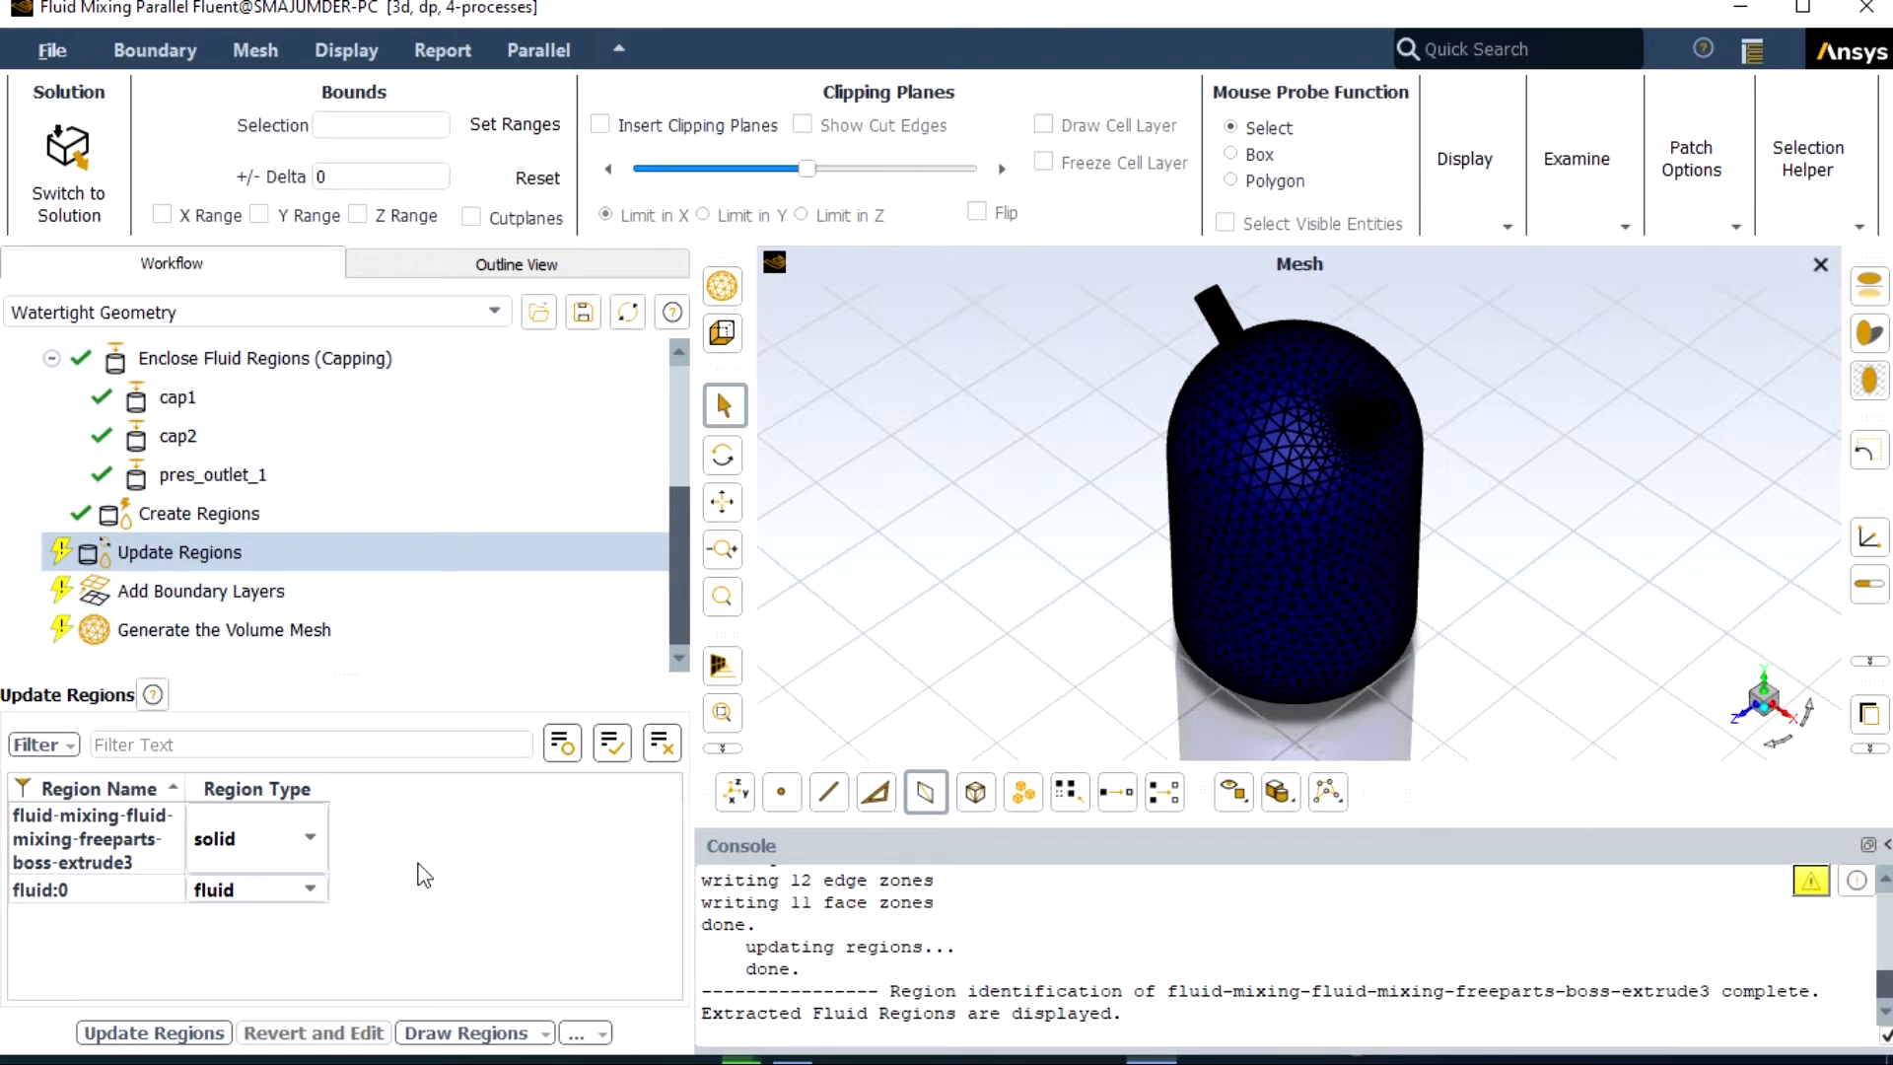
- Update the regions with their current types, and add a smooth-transition boundary layer control with 2 layers grown on only the walls of the fluid regions
click(213, 1031)
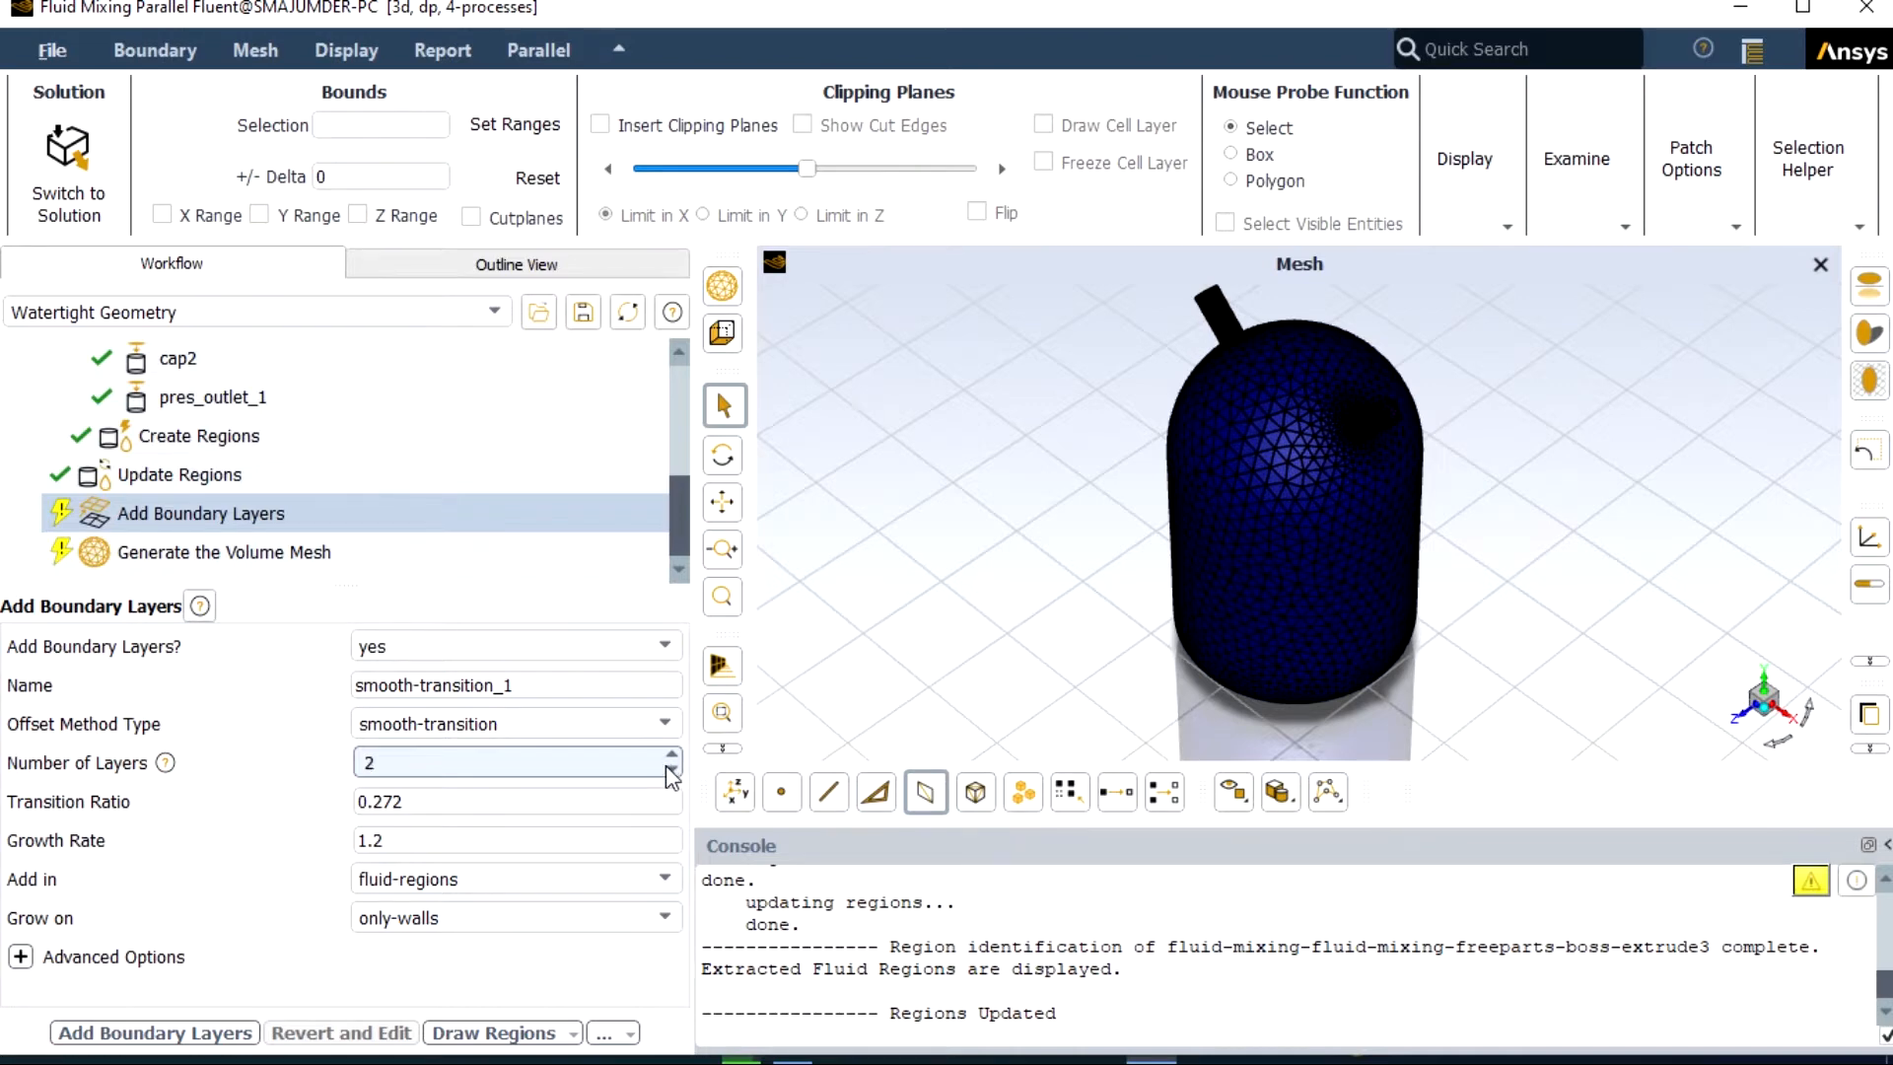
click(218, 1043)
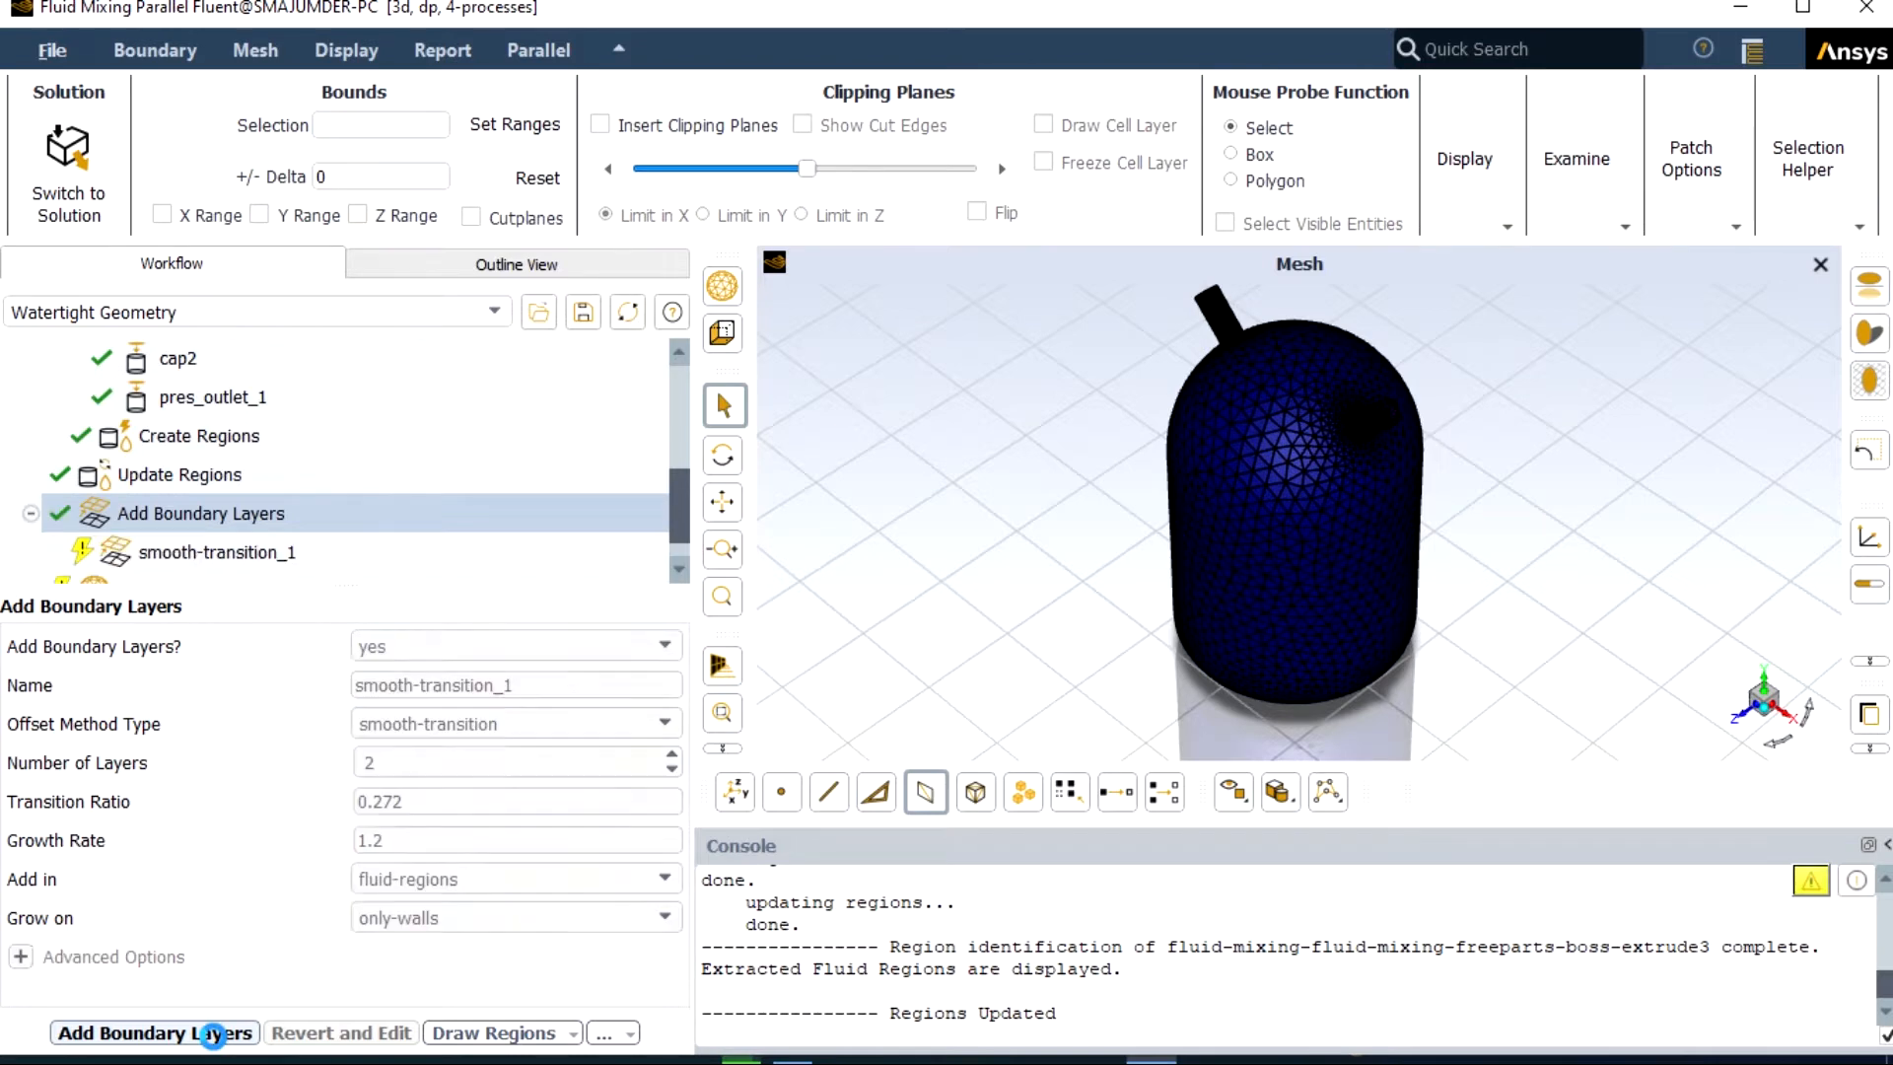
- Generate the volume mesh with poly-hexcore fill, keeping the Global sizing method and the default buffer and peel layers
scroll(345, 552, down, 1)
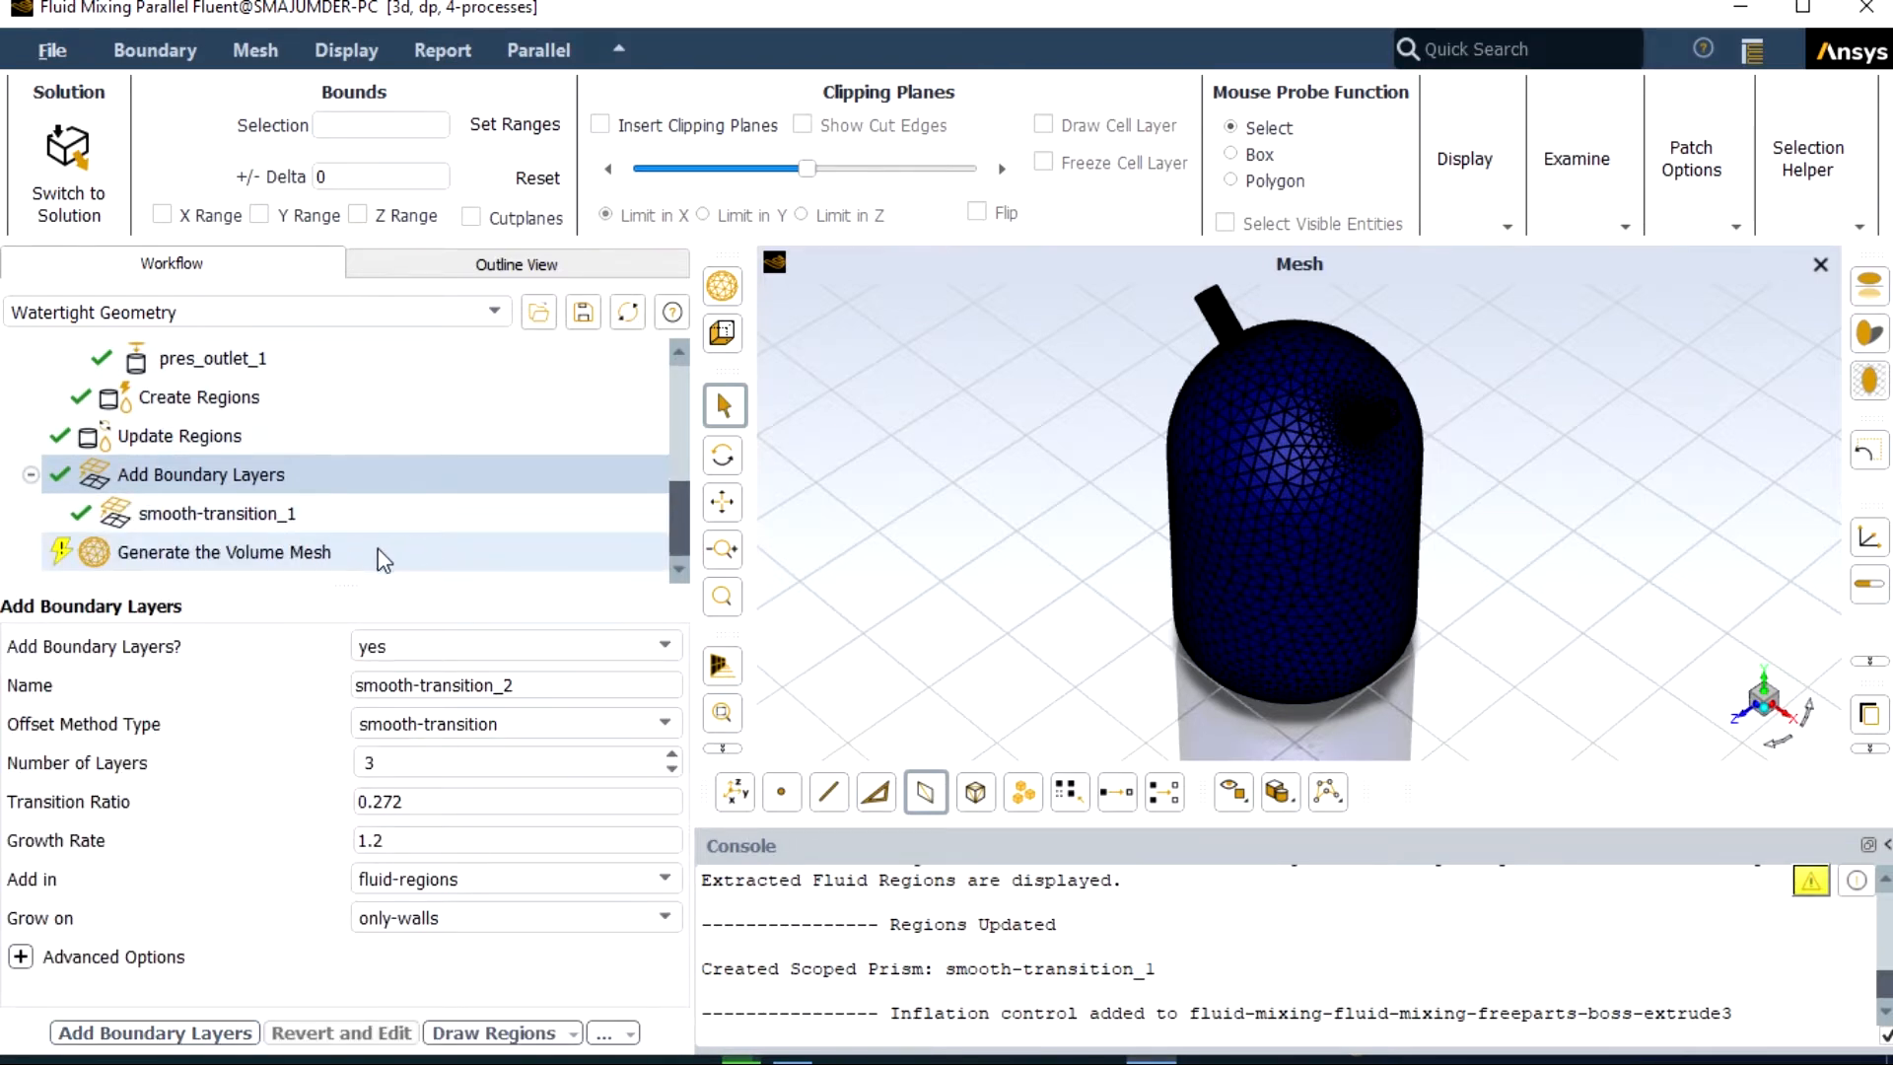
click(383, 560)
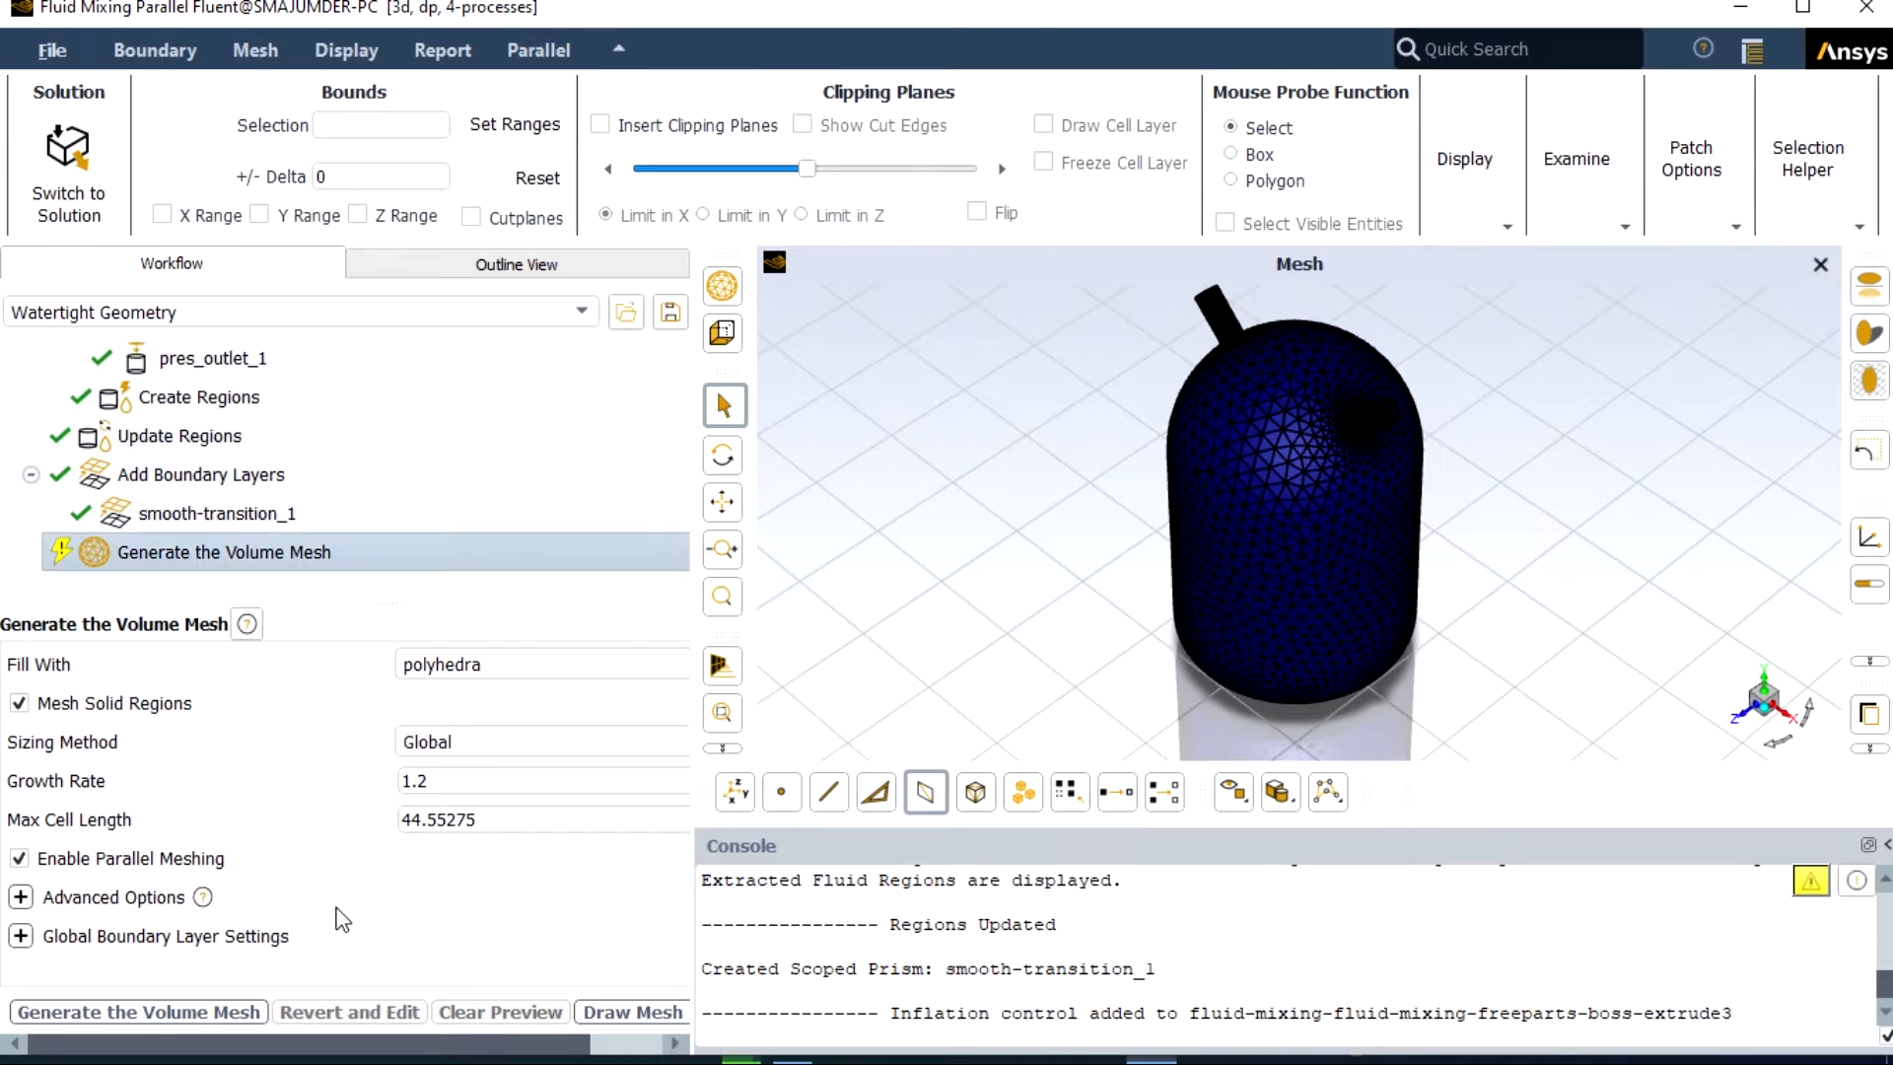
click(667, 667)
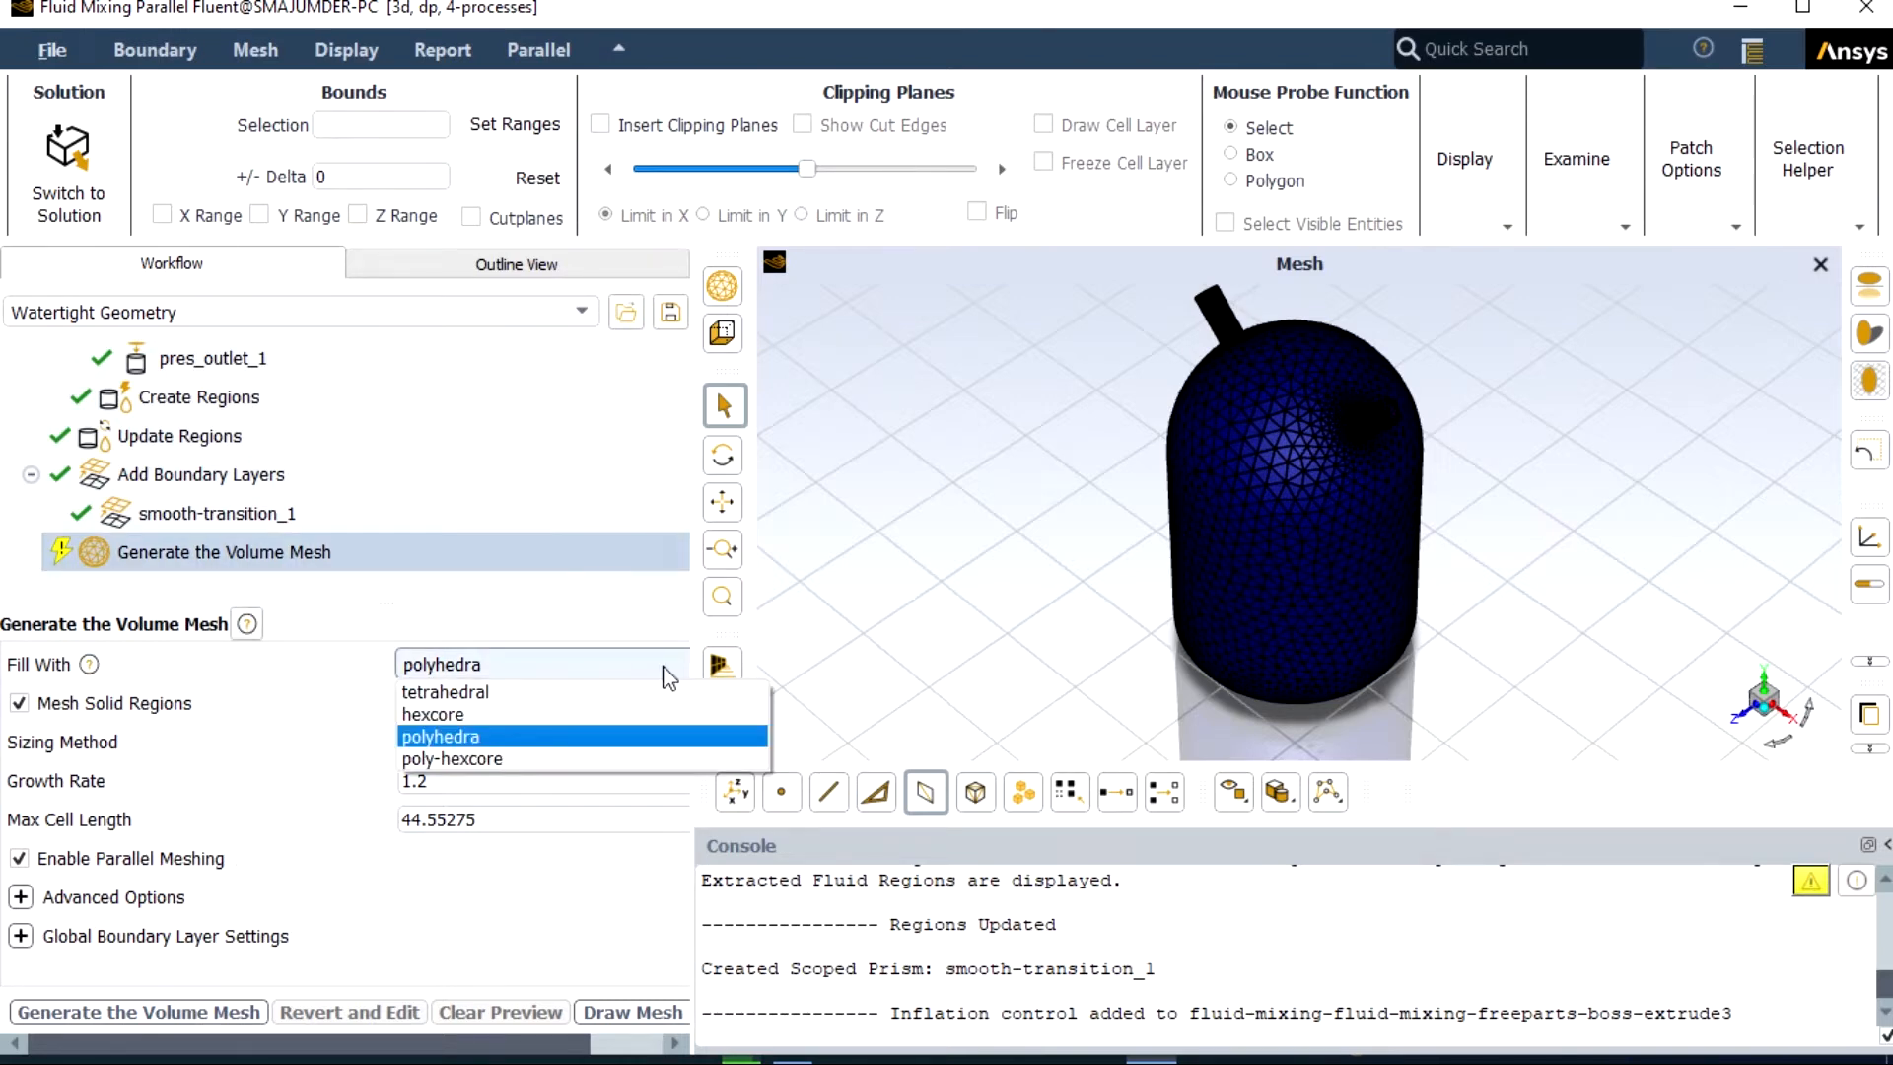
click(452, 759)
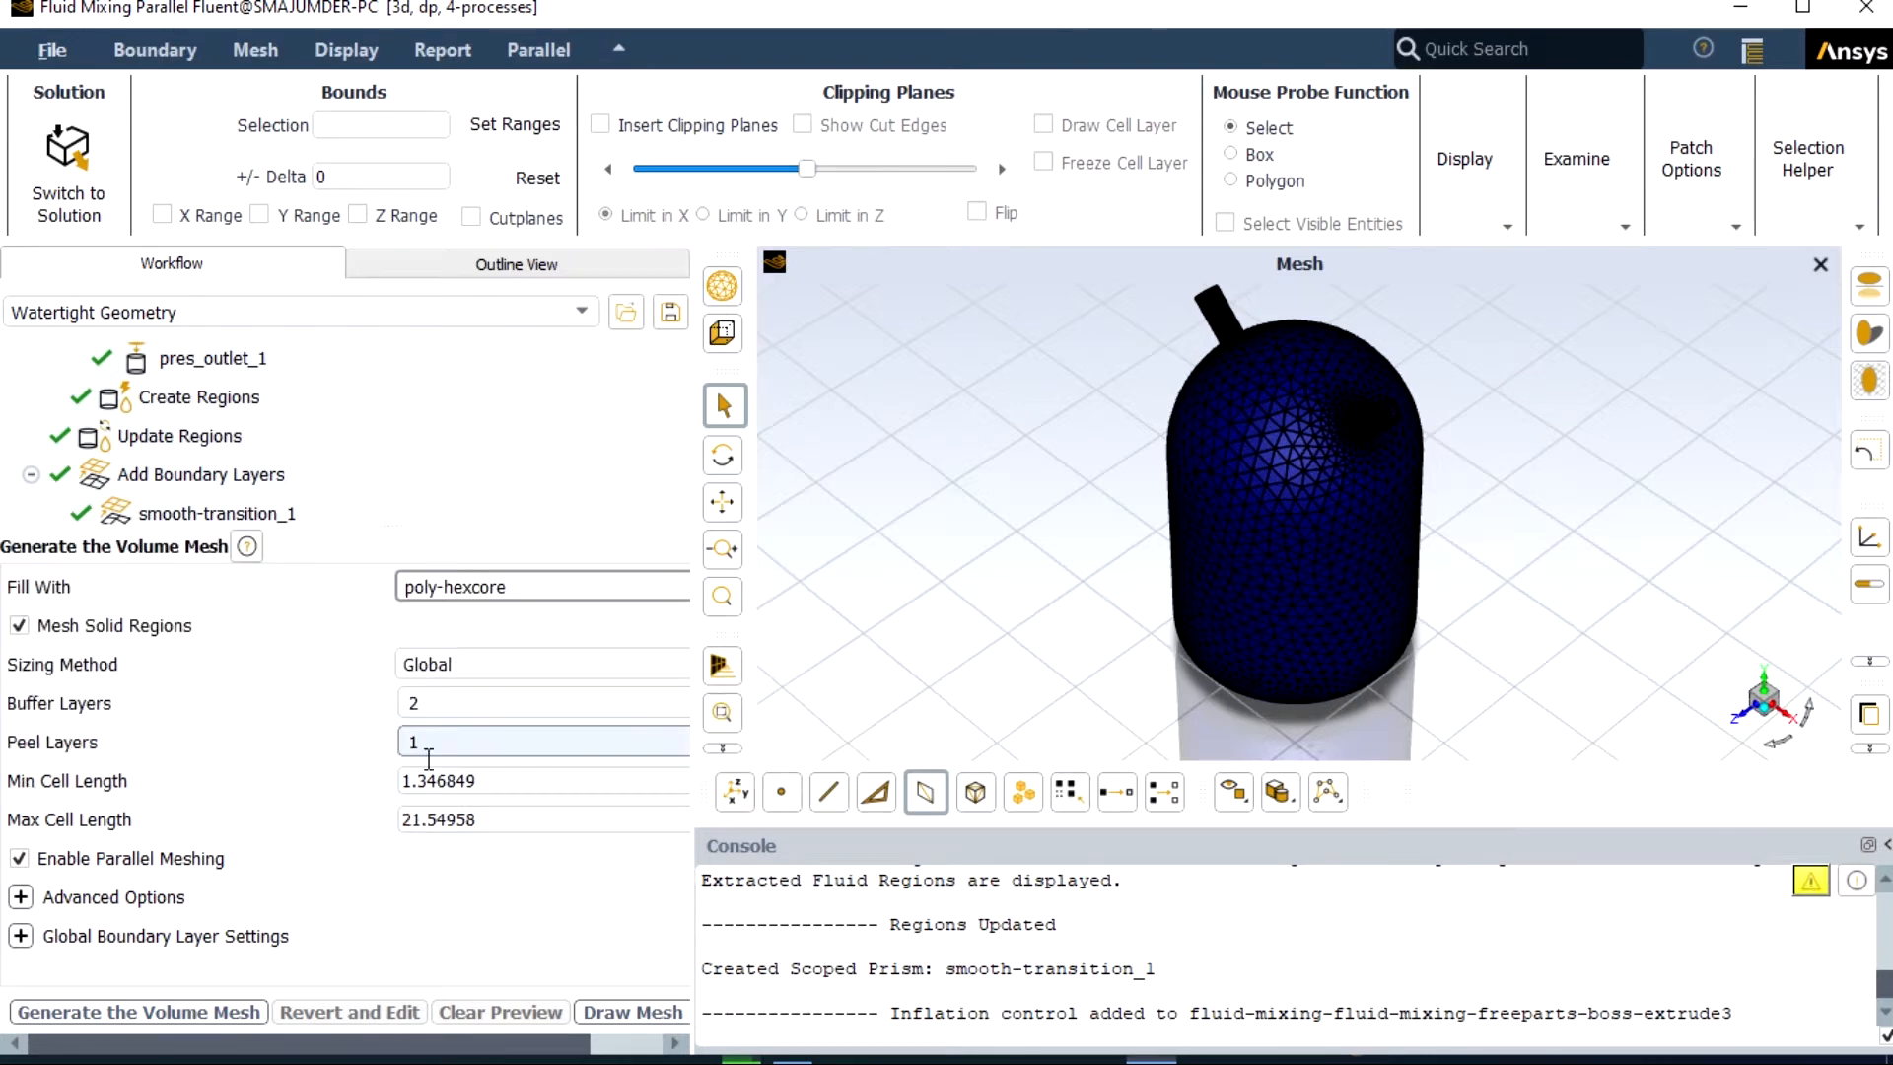
click(244, 1014)
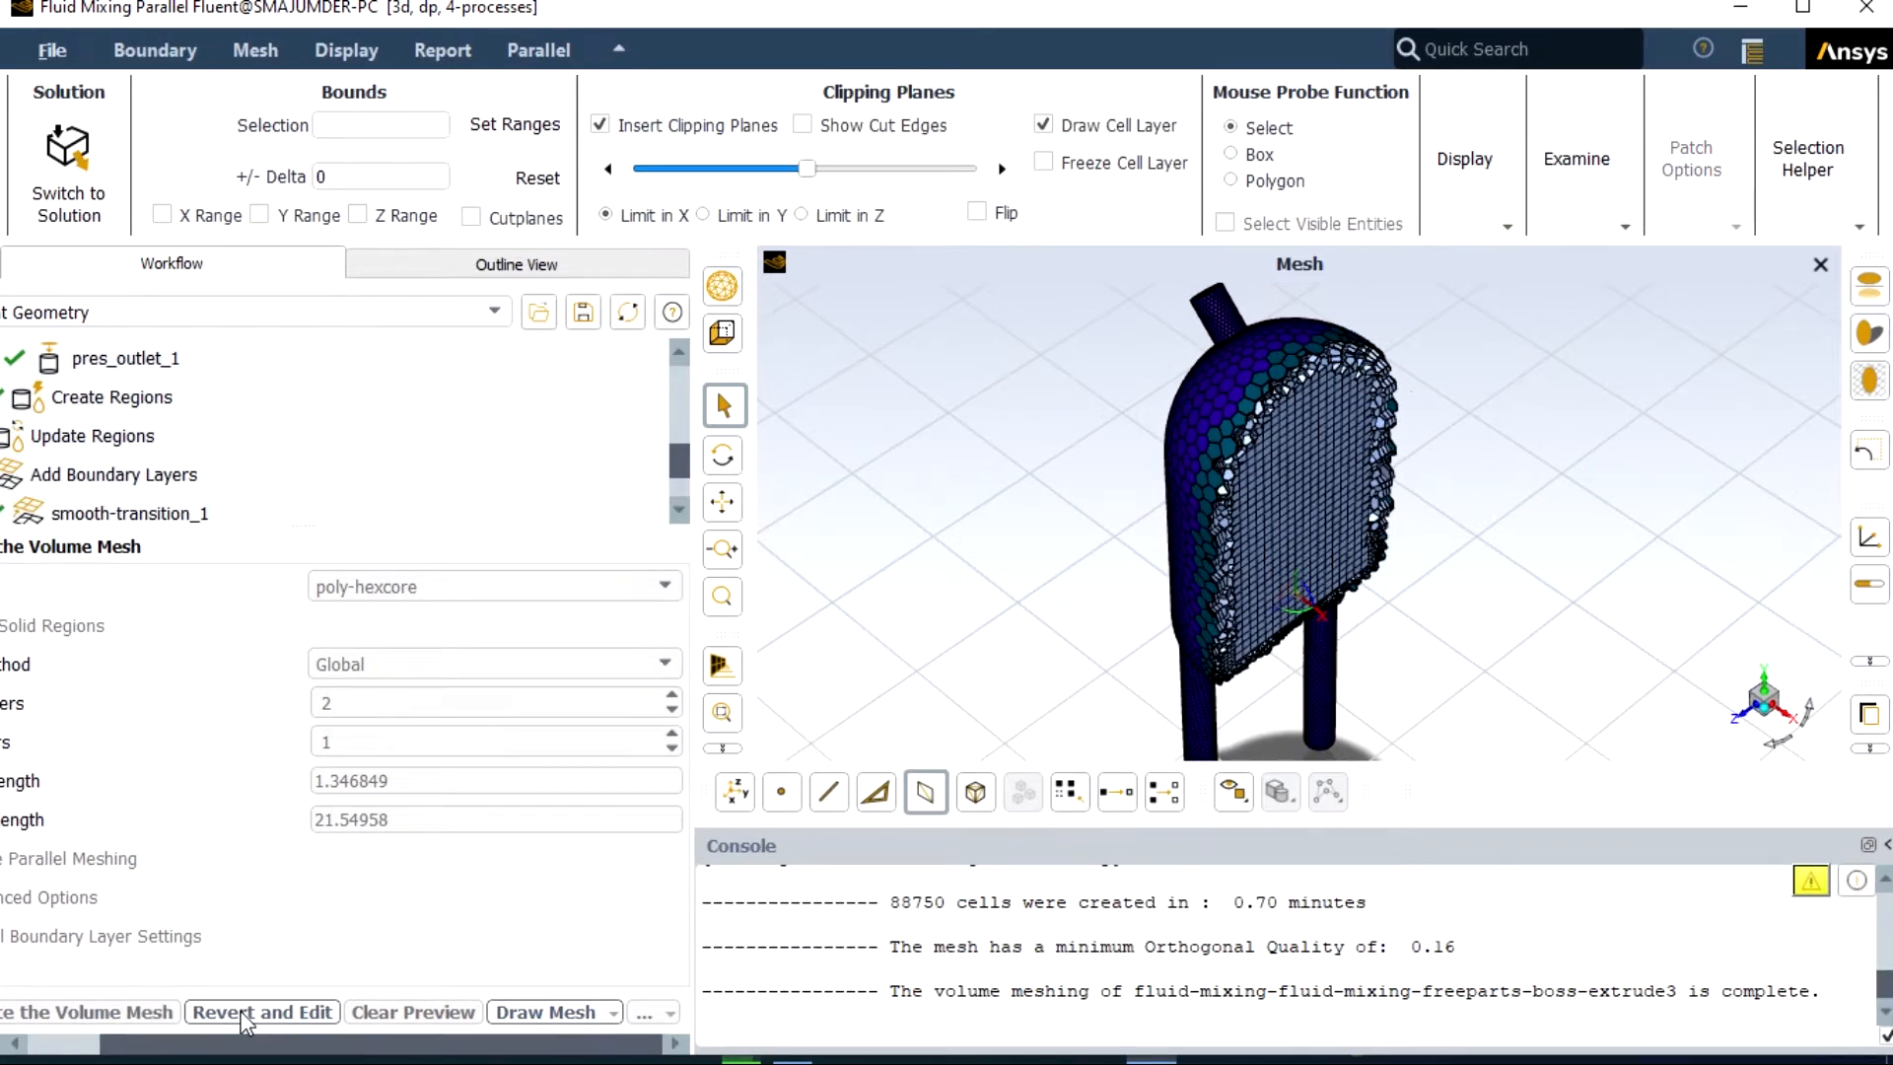
scroll(1479, 572, up, 4)
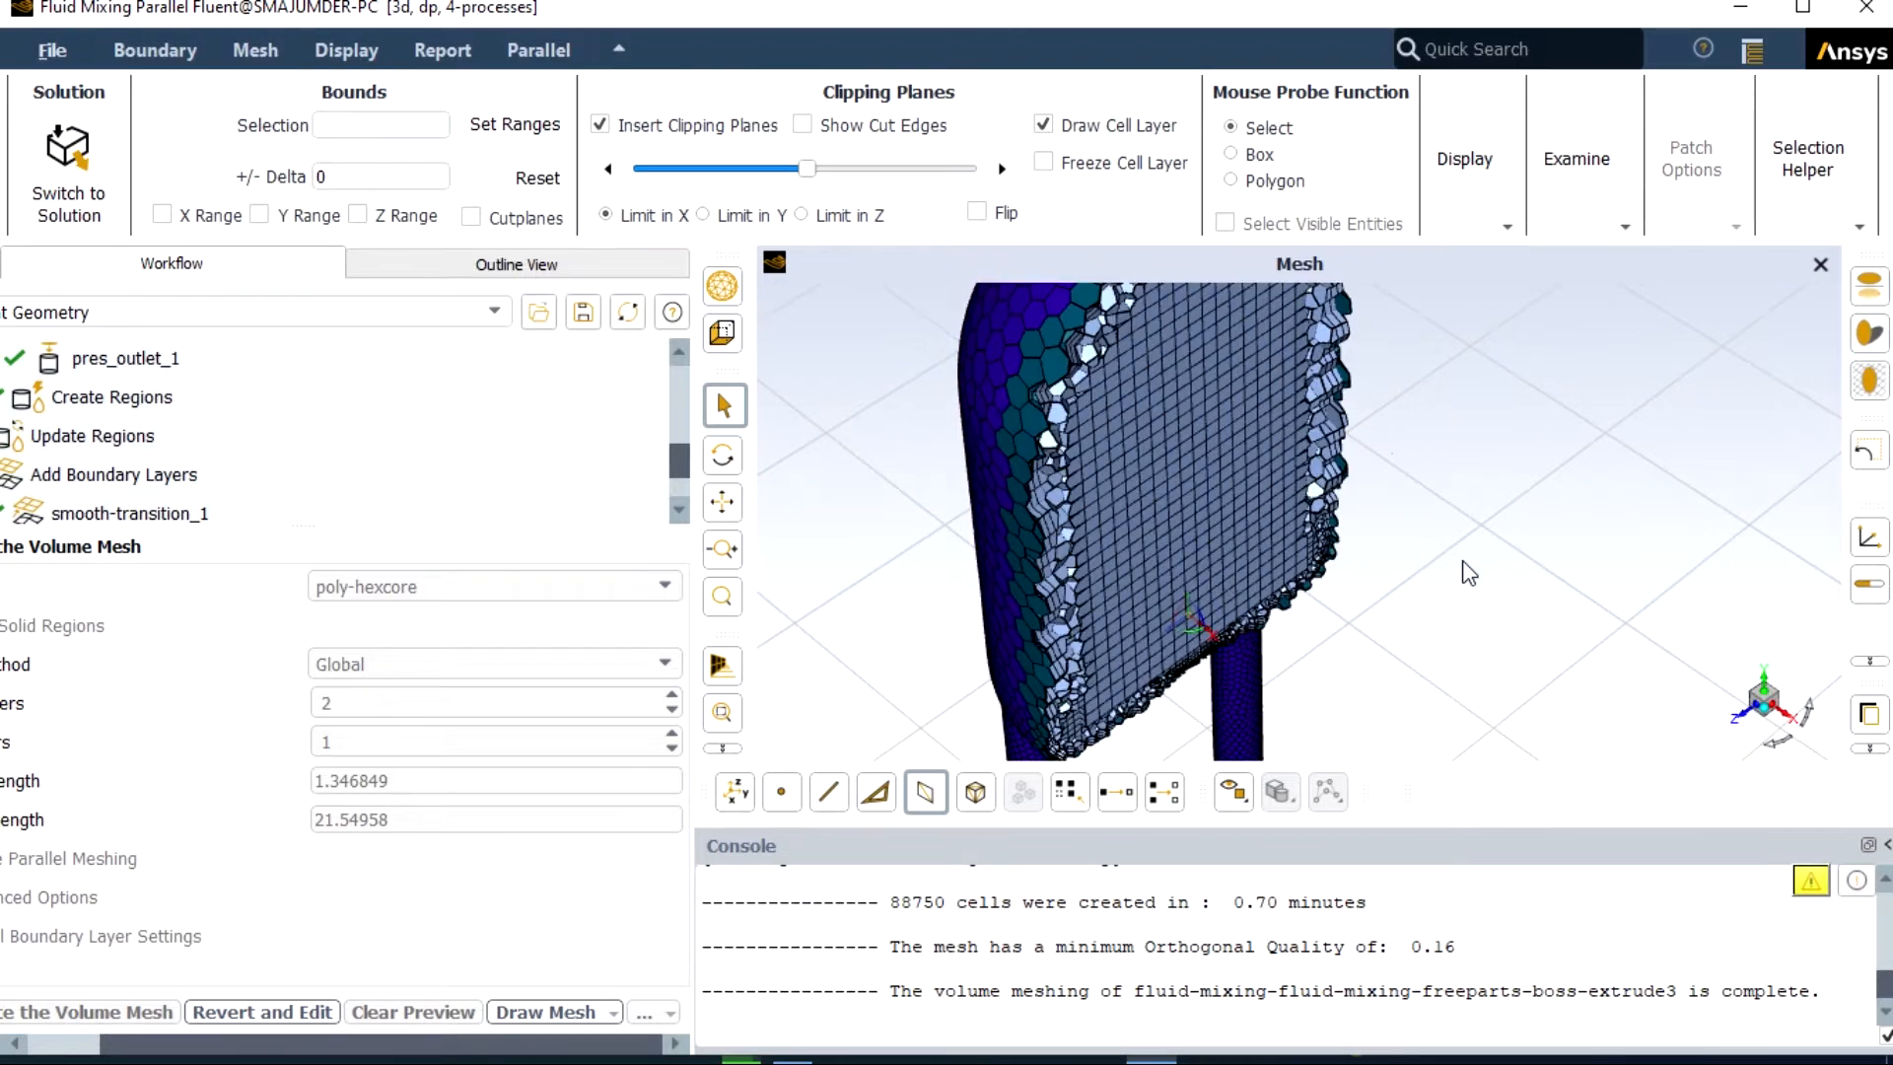
scroll(1346, 547, down, 4)
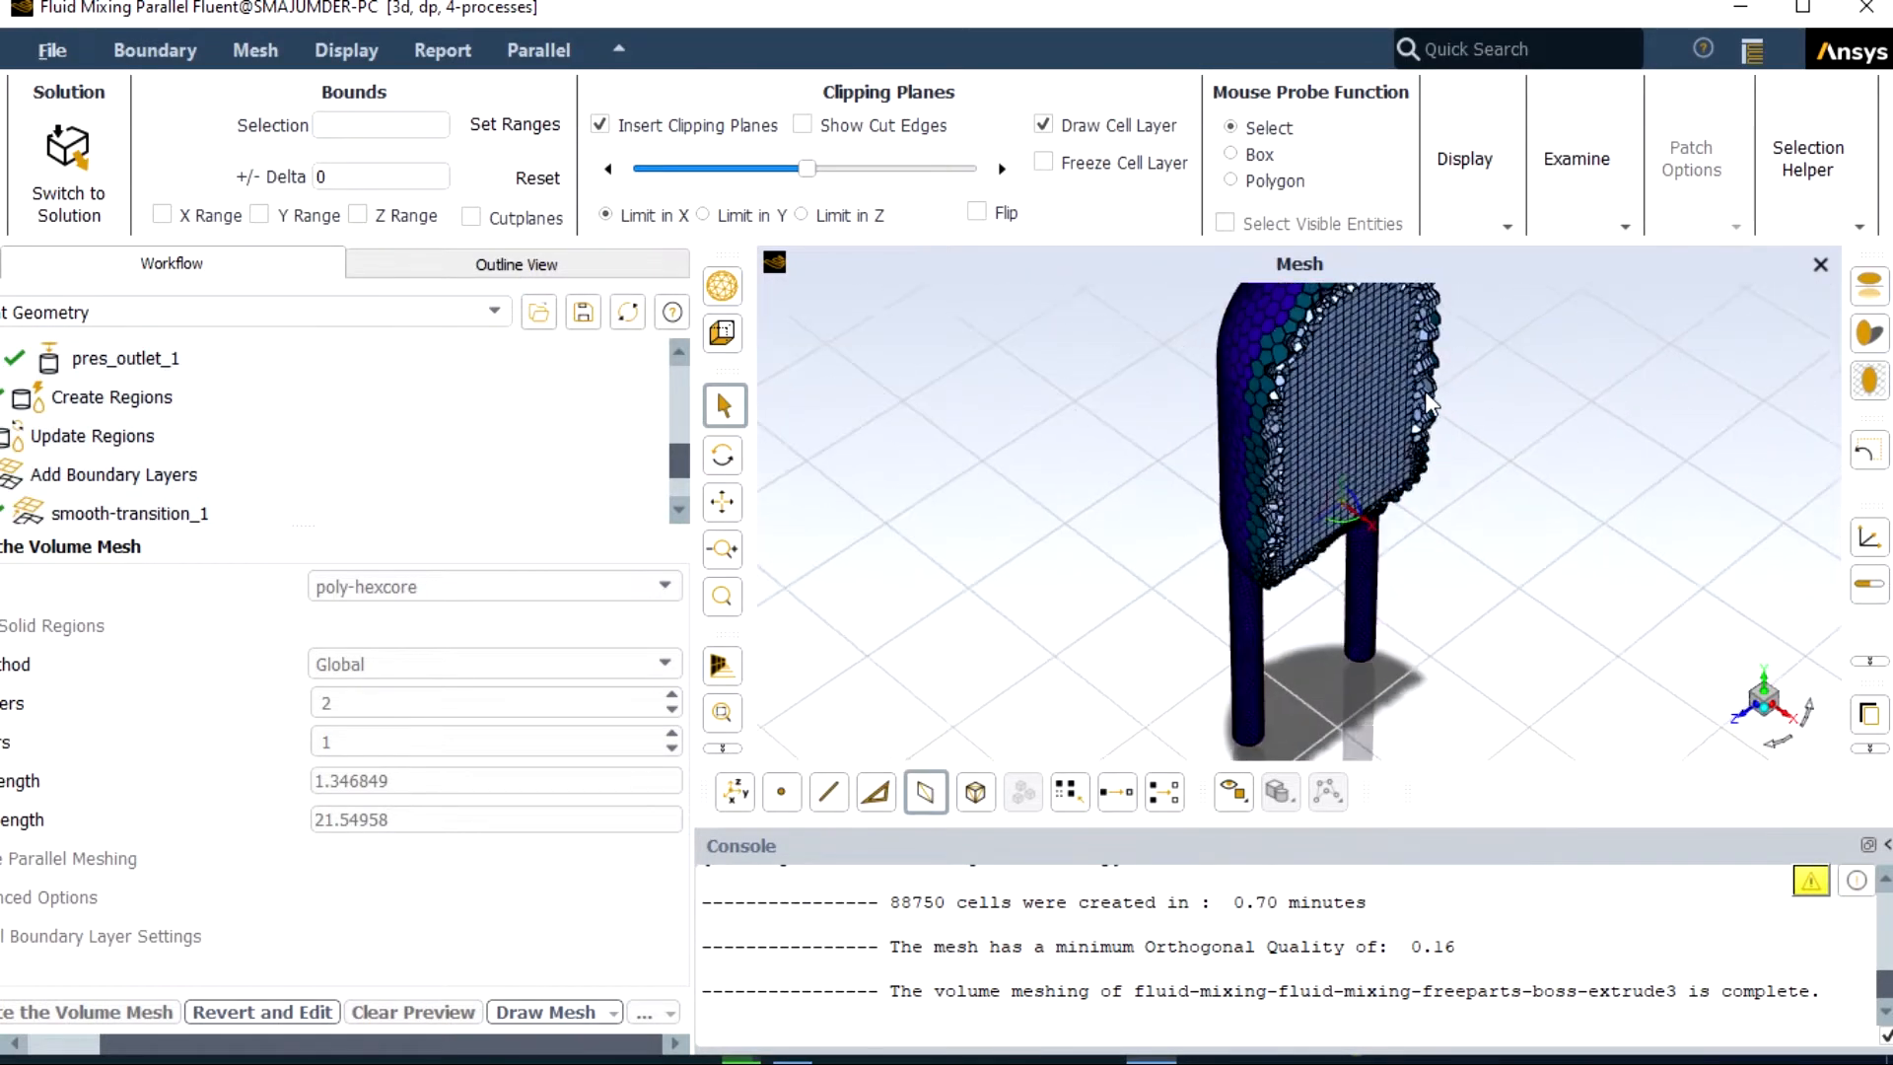
scroll(1429, 325, up, 5)
scroll(1415, 331, down, 5)
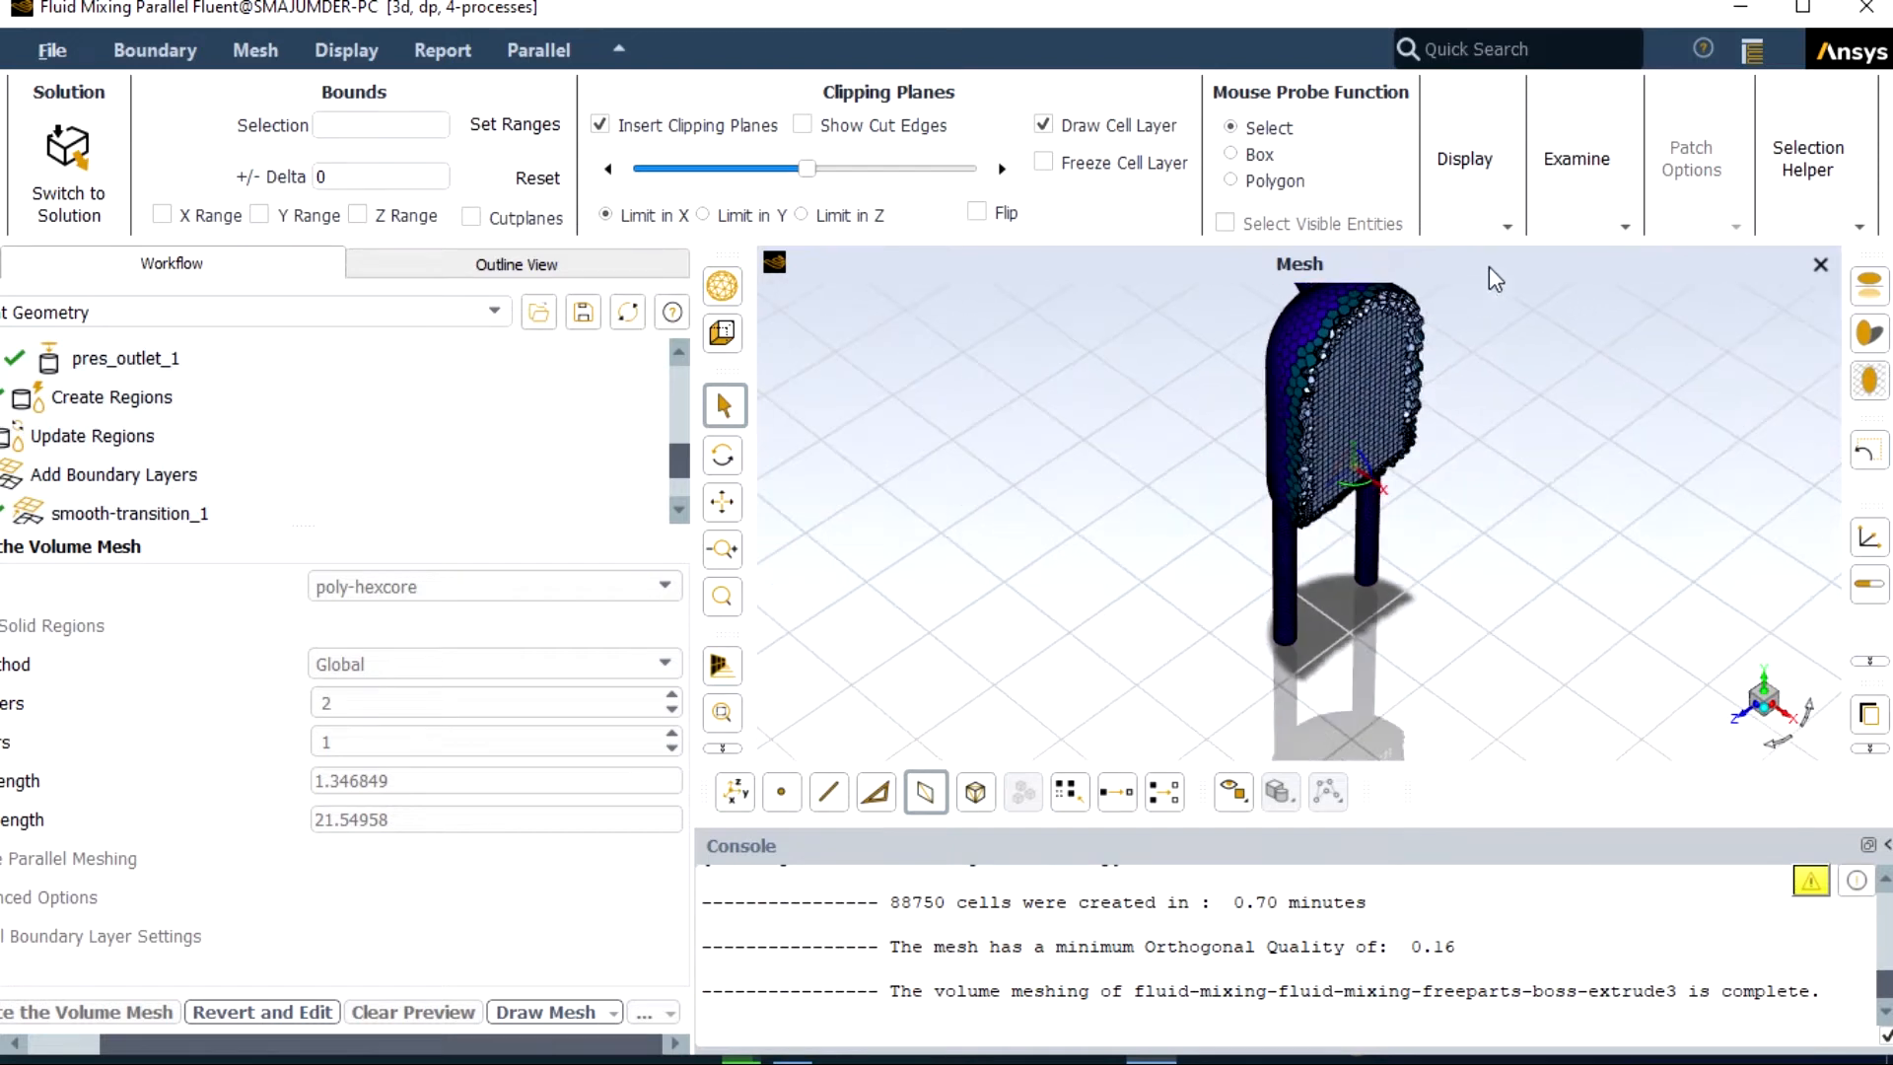
scroll(1479, 281, up, 3)
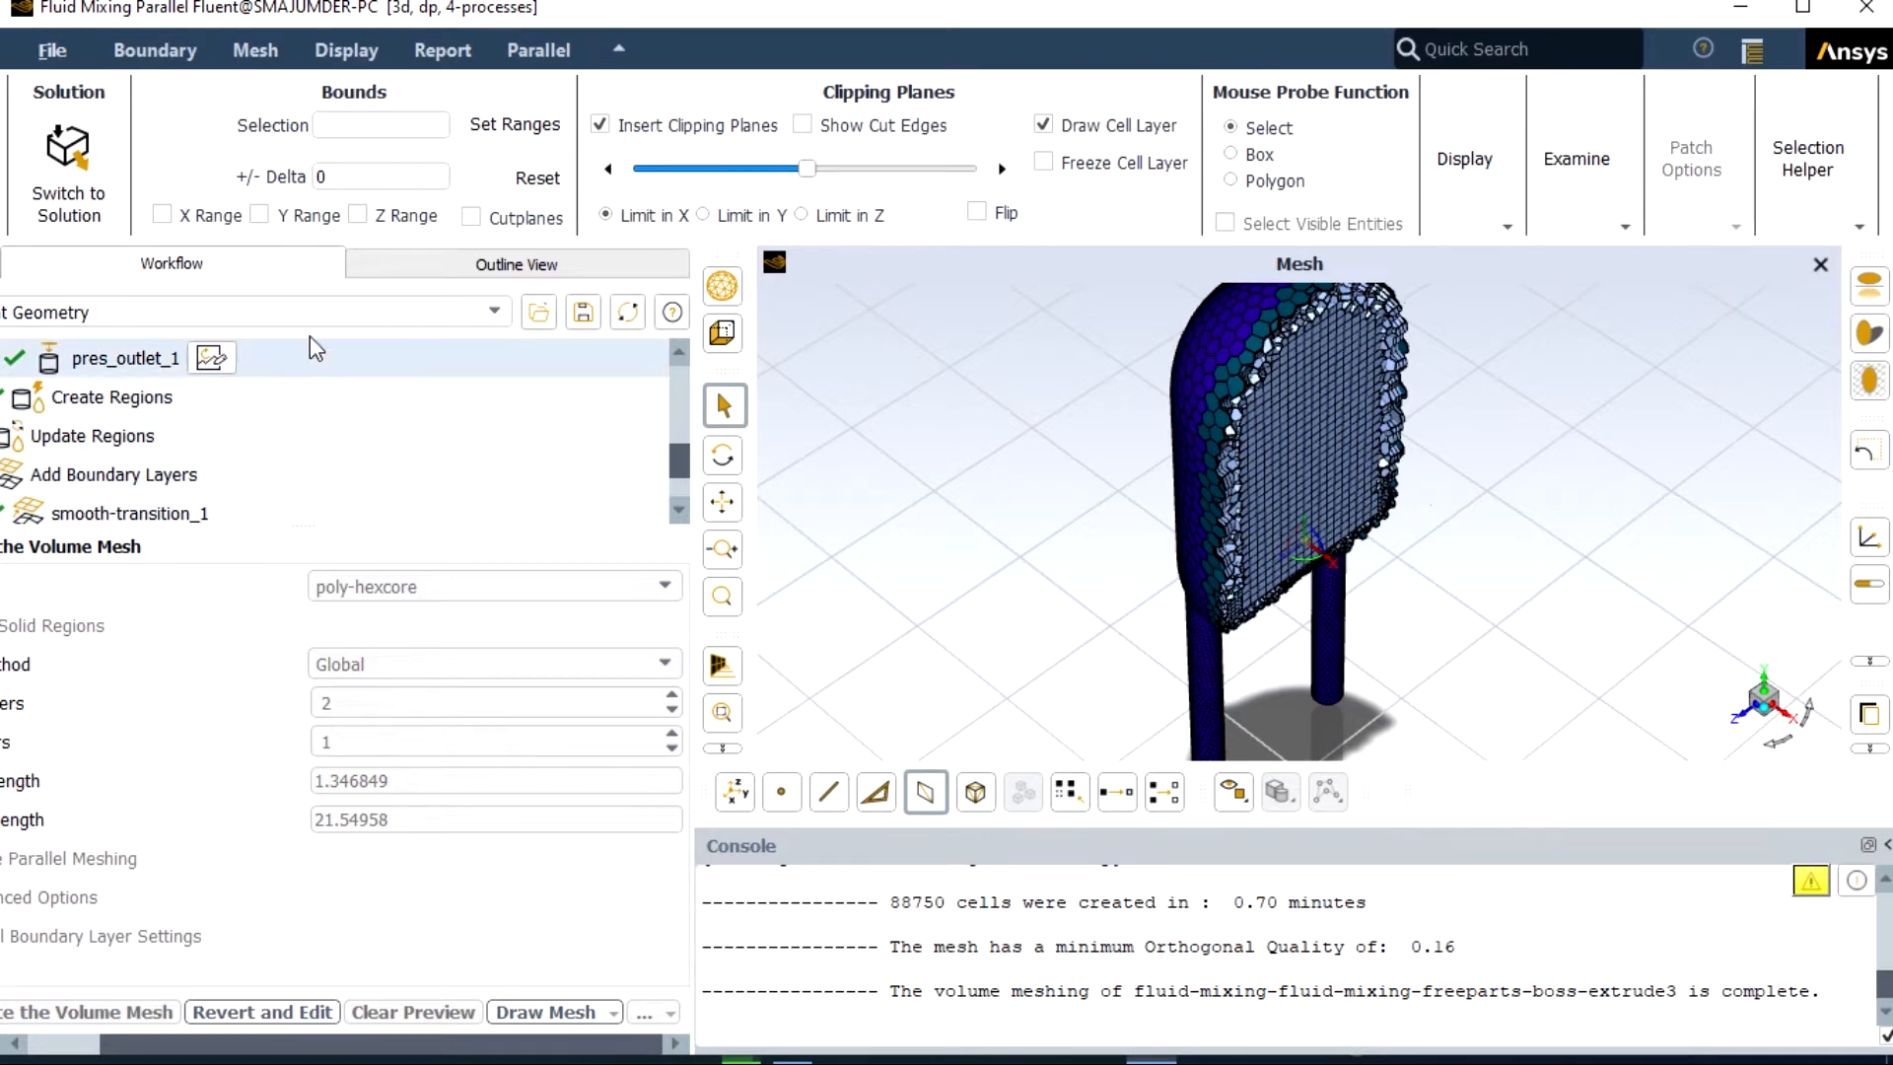
- Switch from meshing to solution mode and set the length unit to mm
click(69, 178)
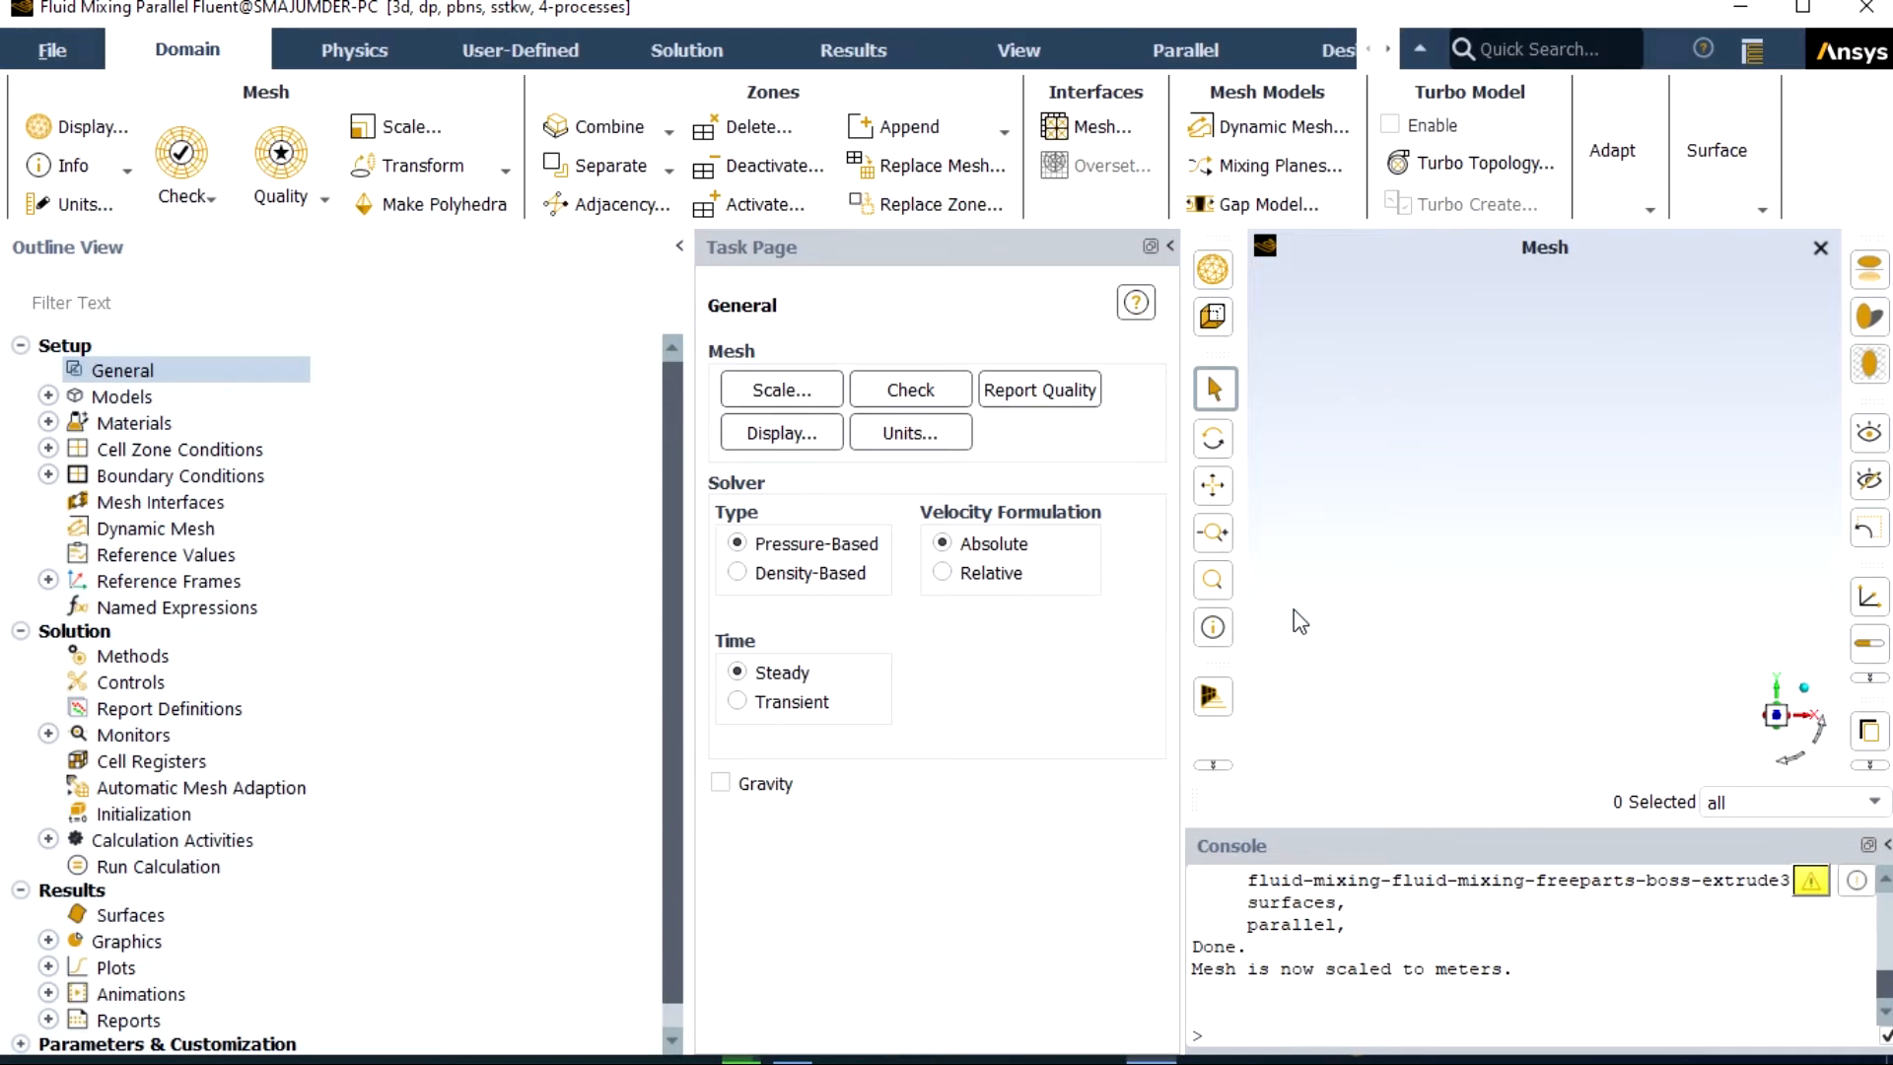
click(910, 433)
scroll(986, 710, up, 2)
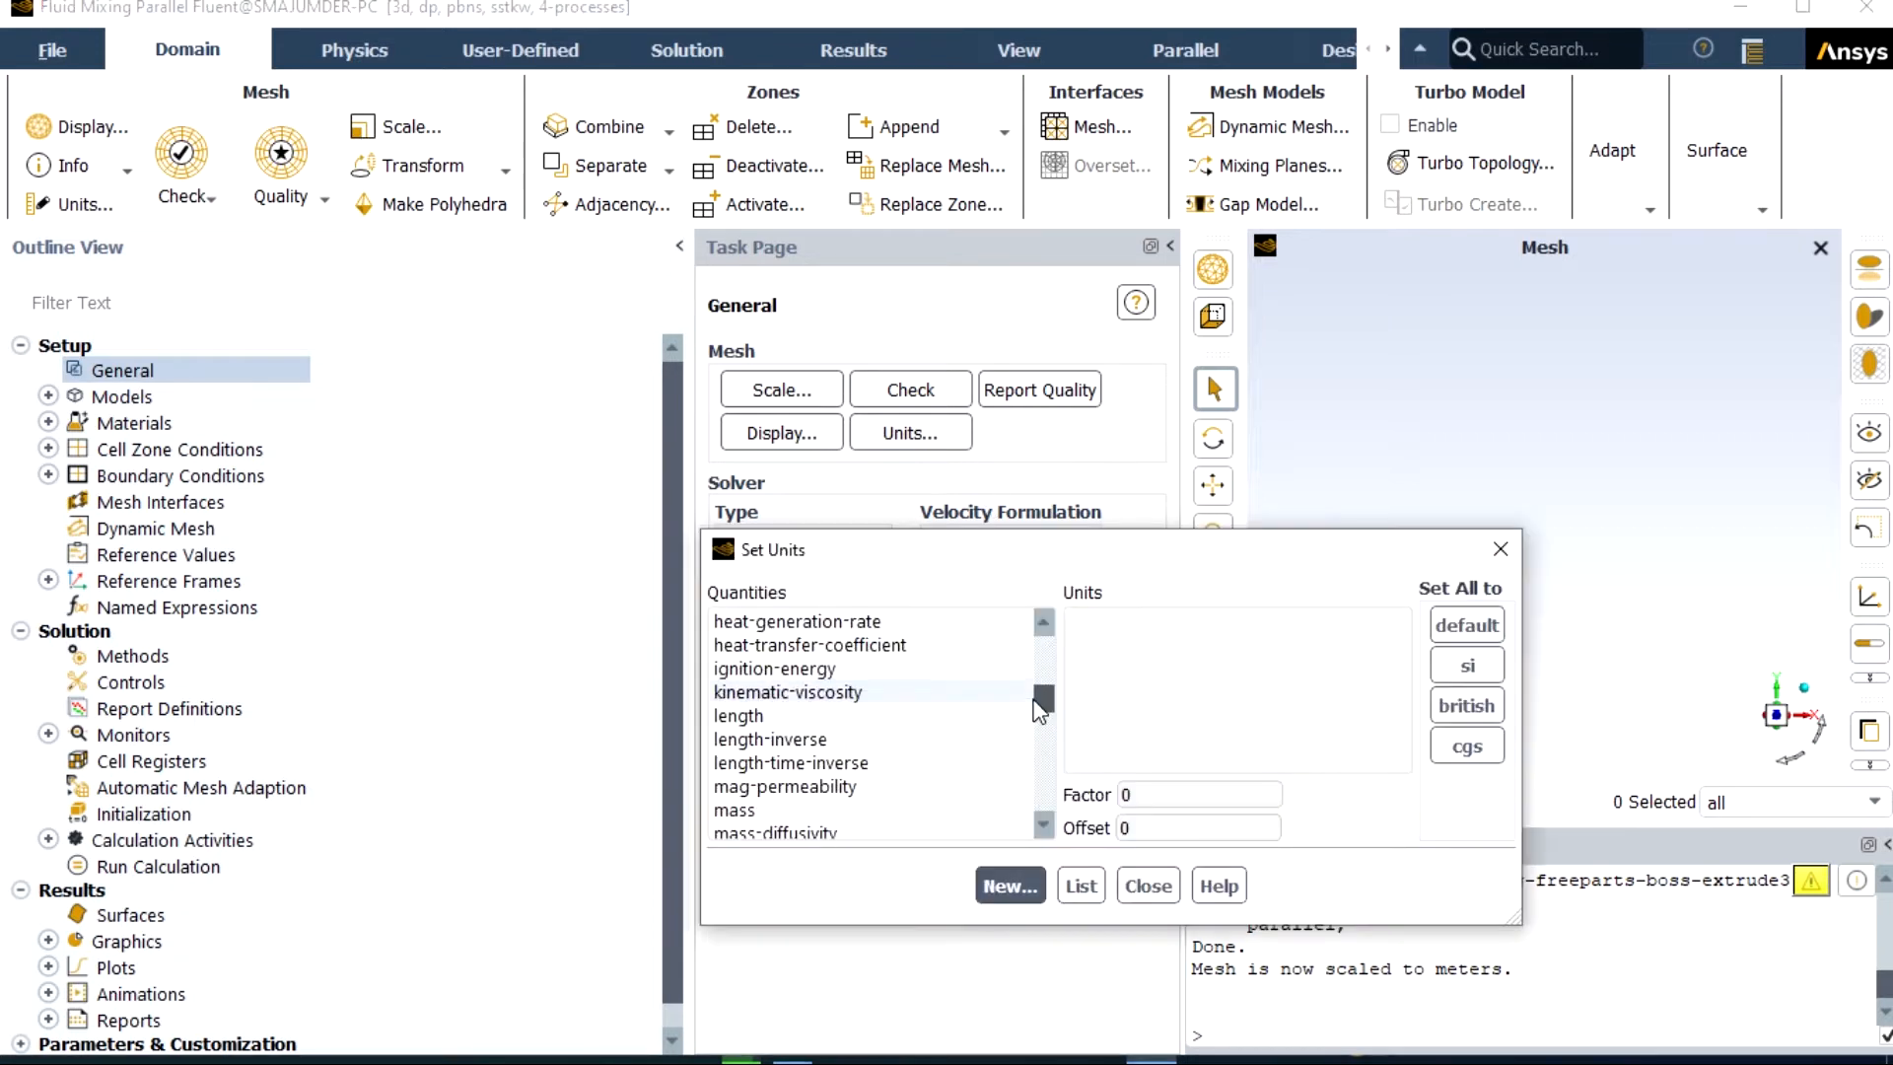
click(792, 720)
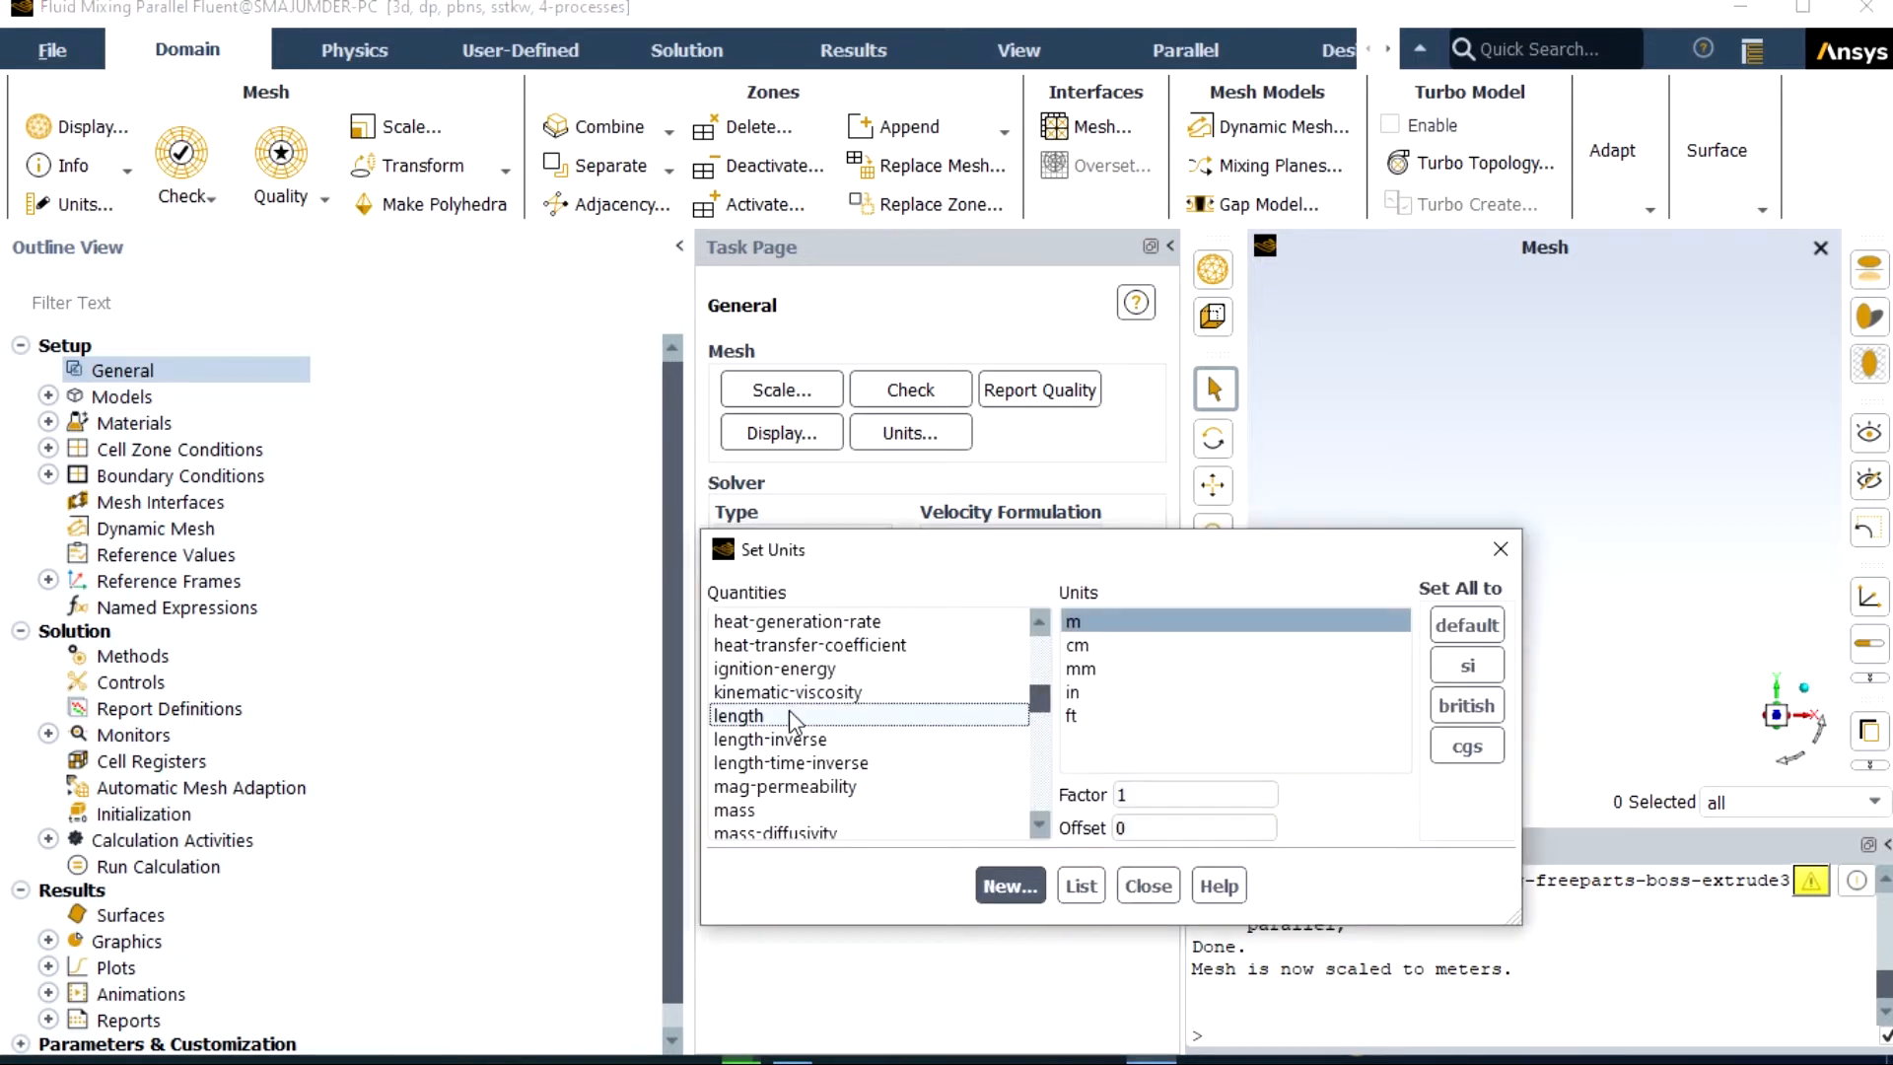
click(1081, 668)
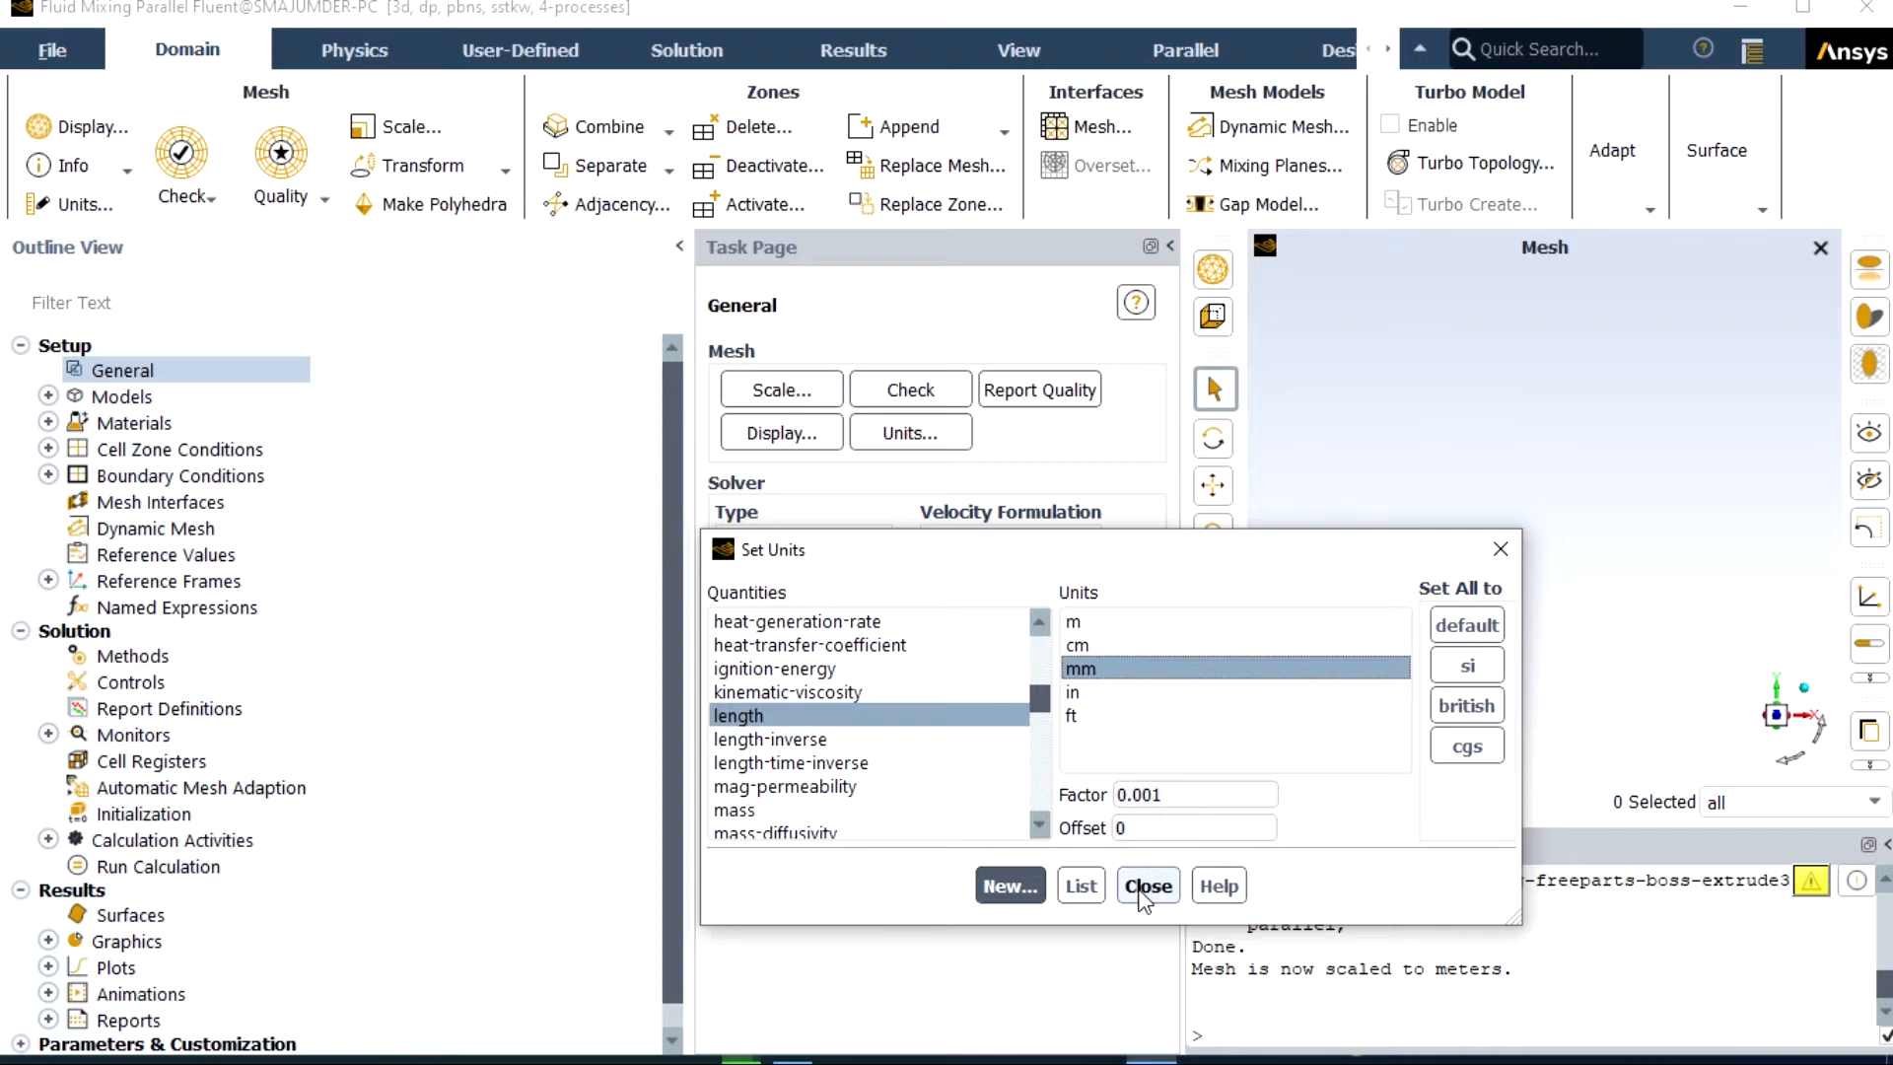
click(1144, 885)
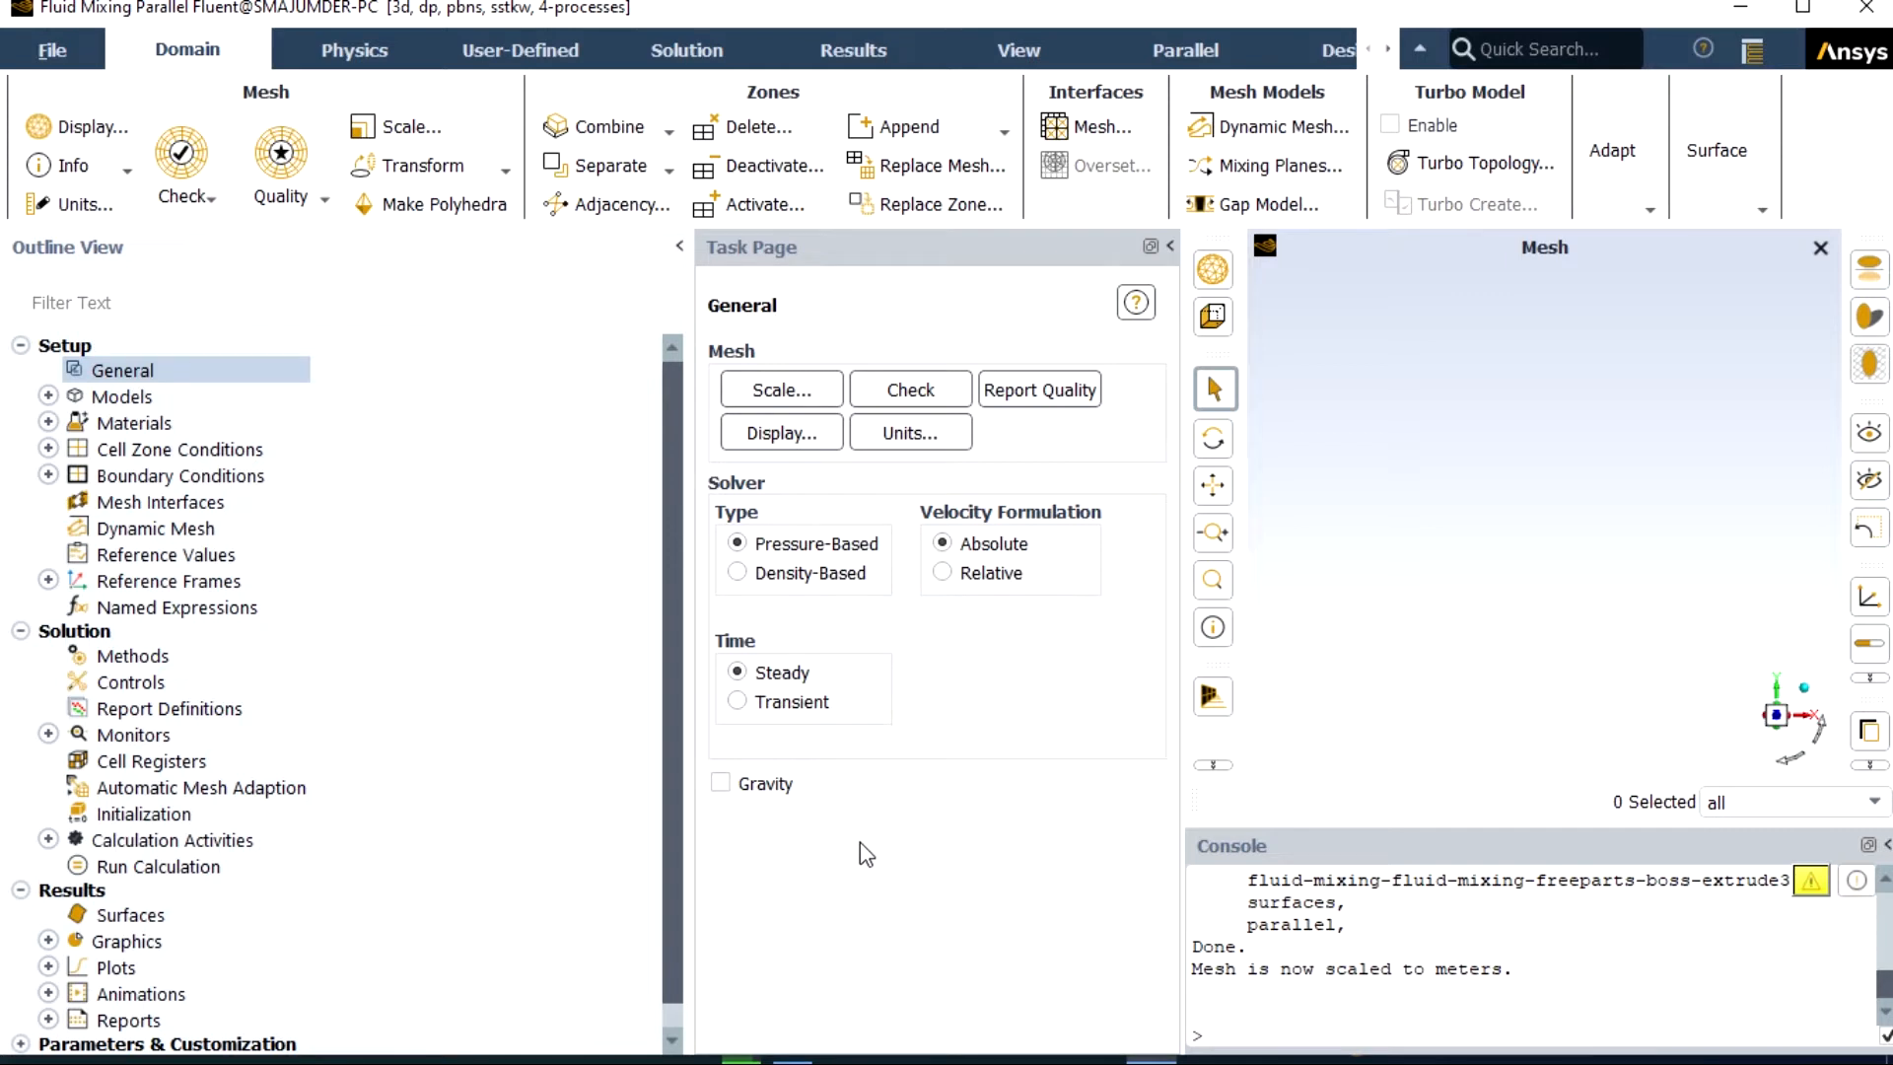
- Enable gravity and edit the Y component of the gravitational acceleration
click(722, 784)
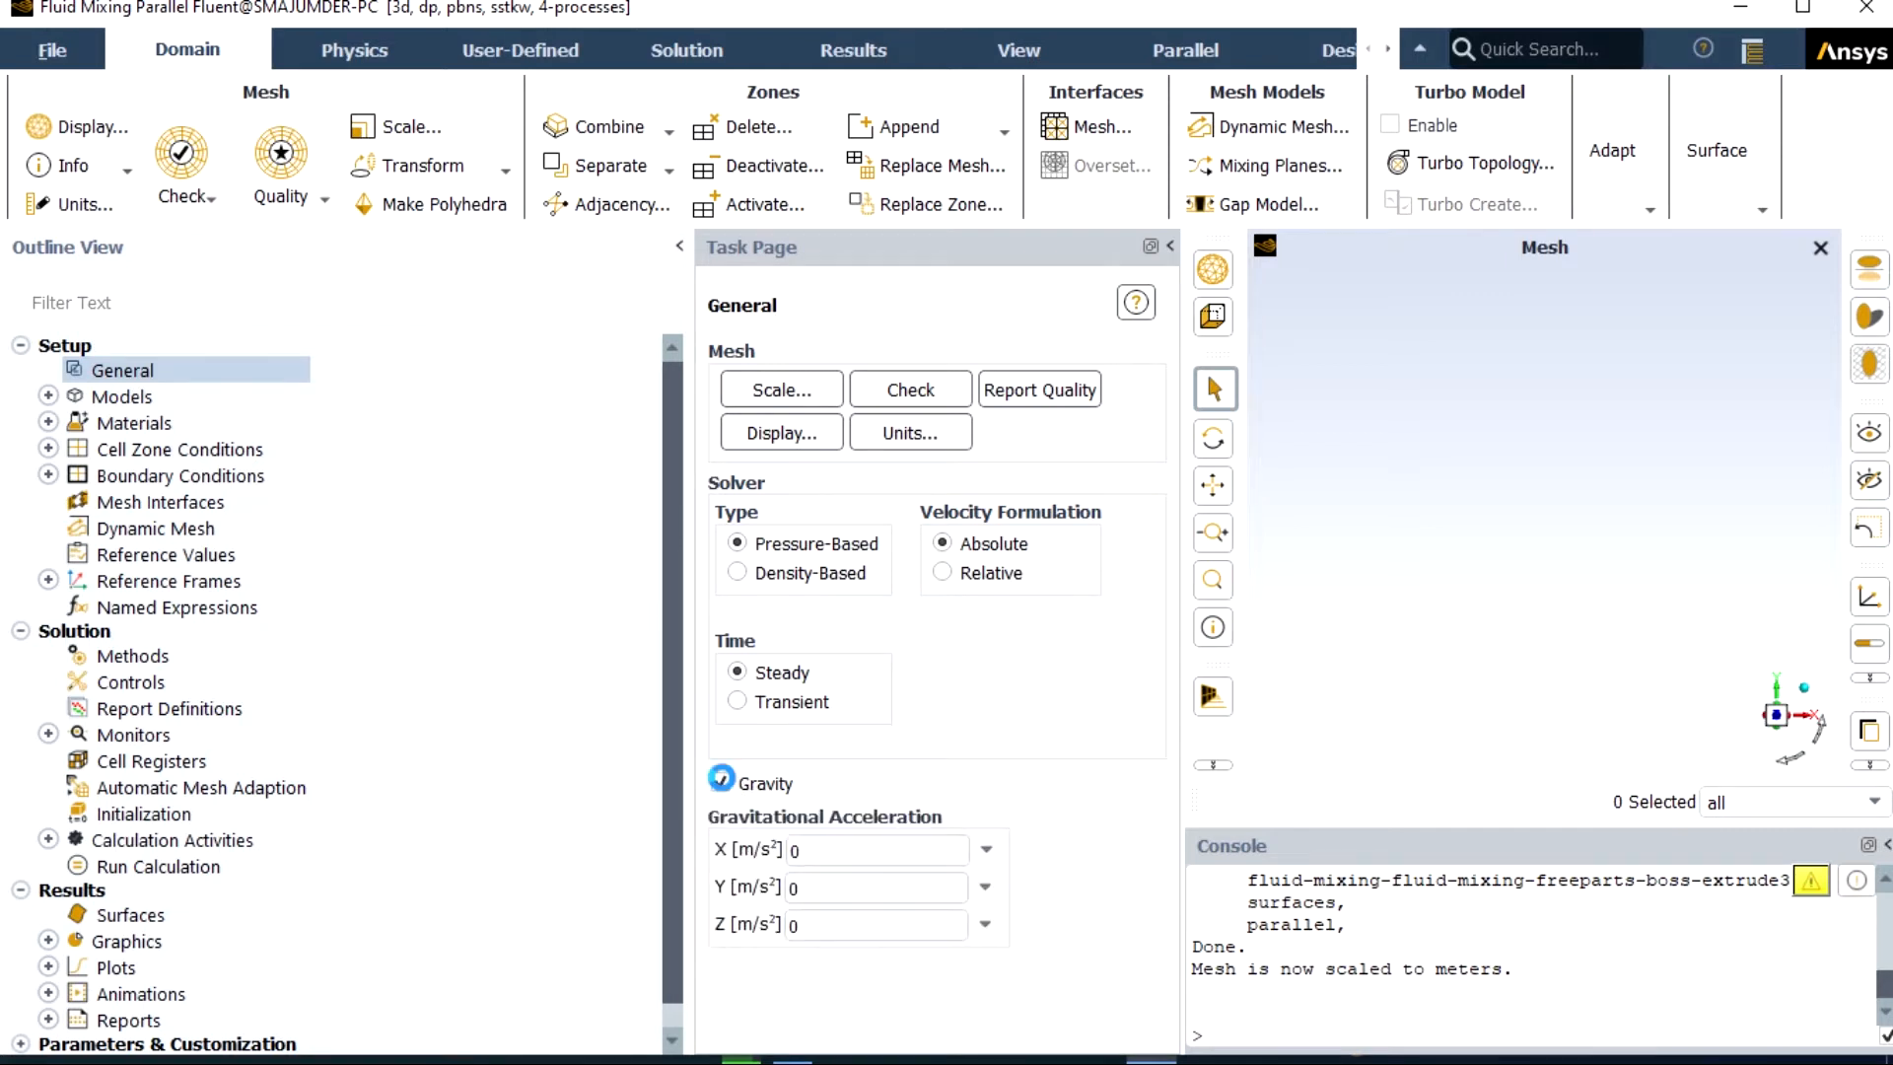
click(823, 890)
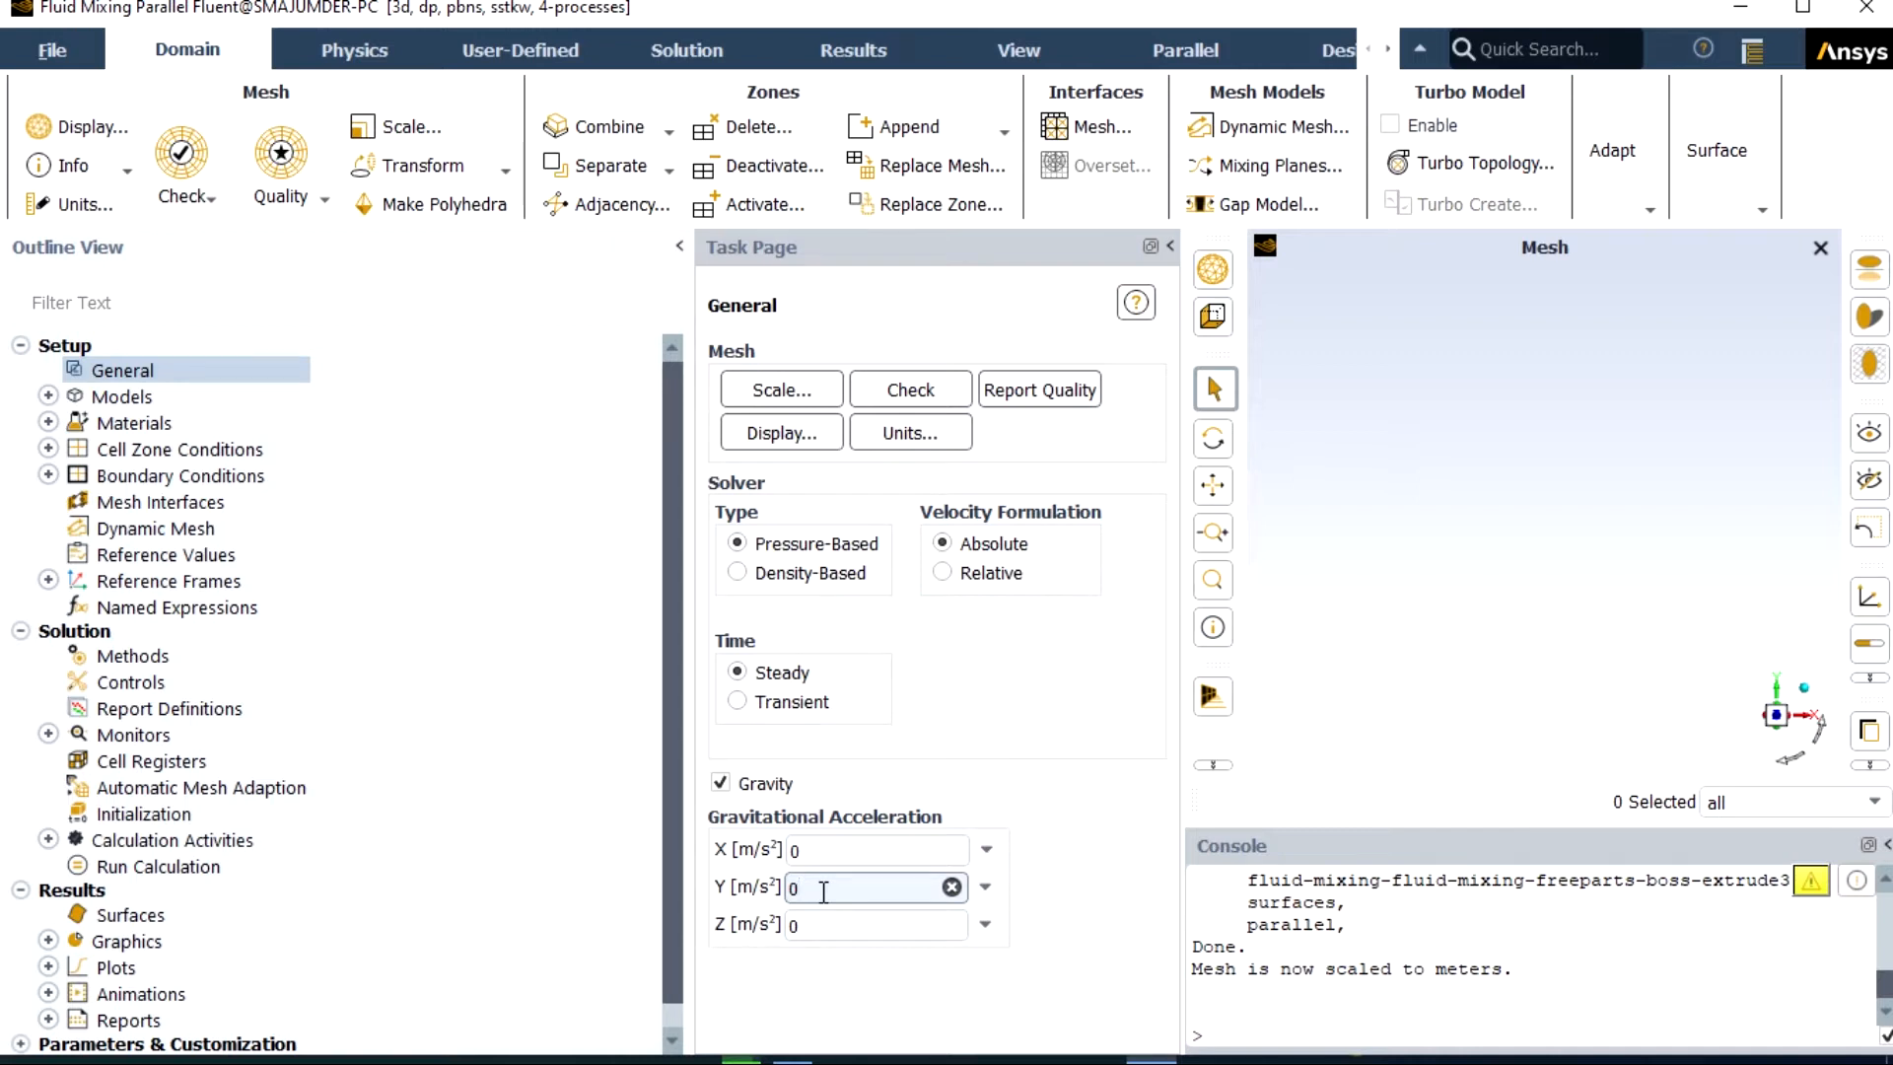
key(BackSpace)
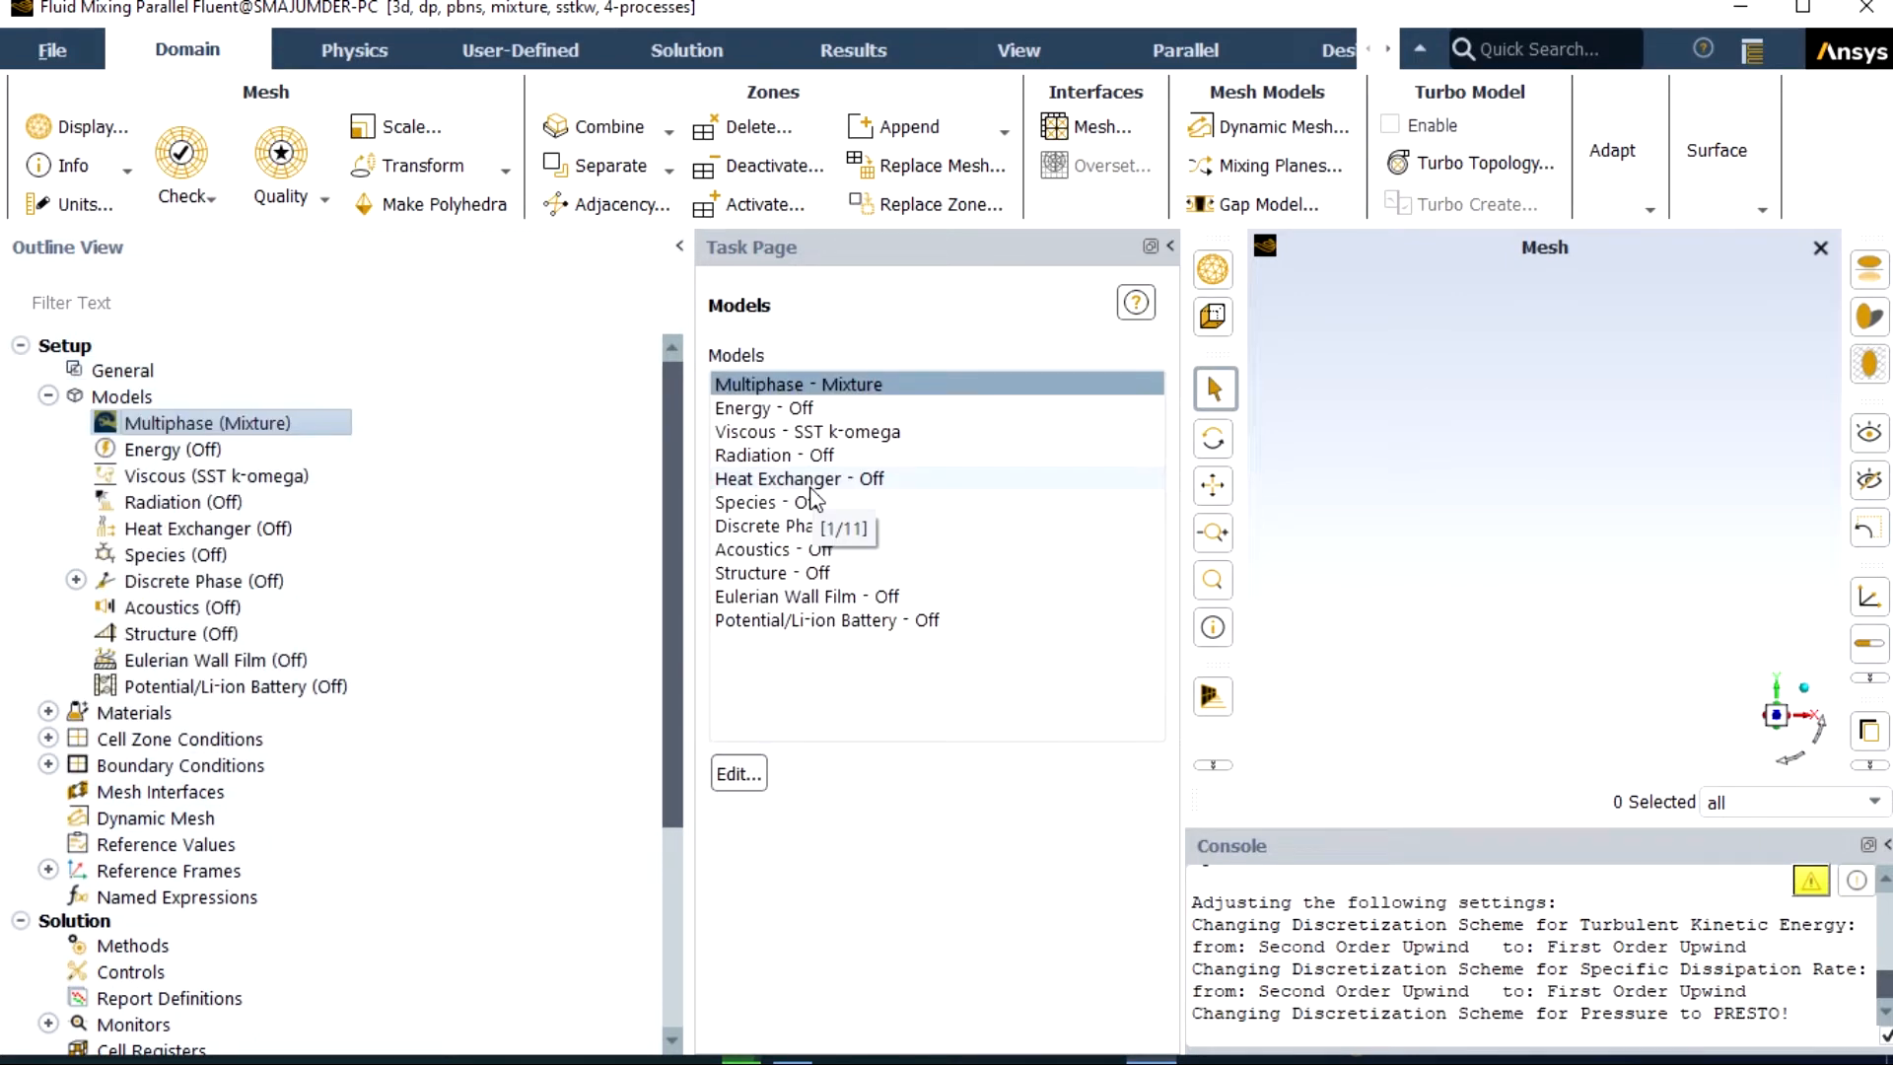
- Copy water-liquid (h2o<l>) from the Fluent database into the case's fluid materials
double_click(134, 714)
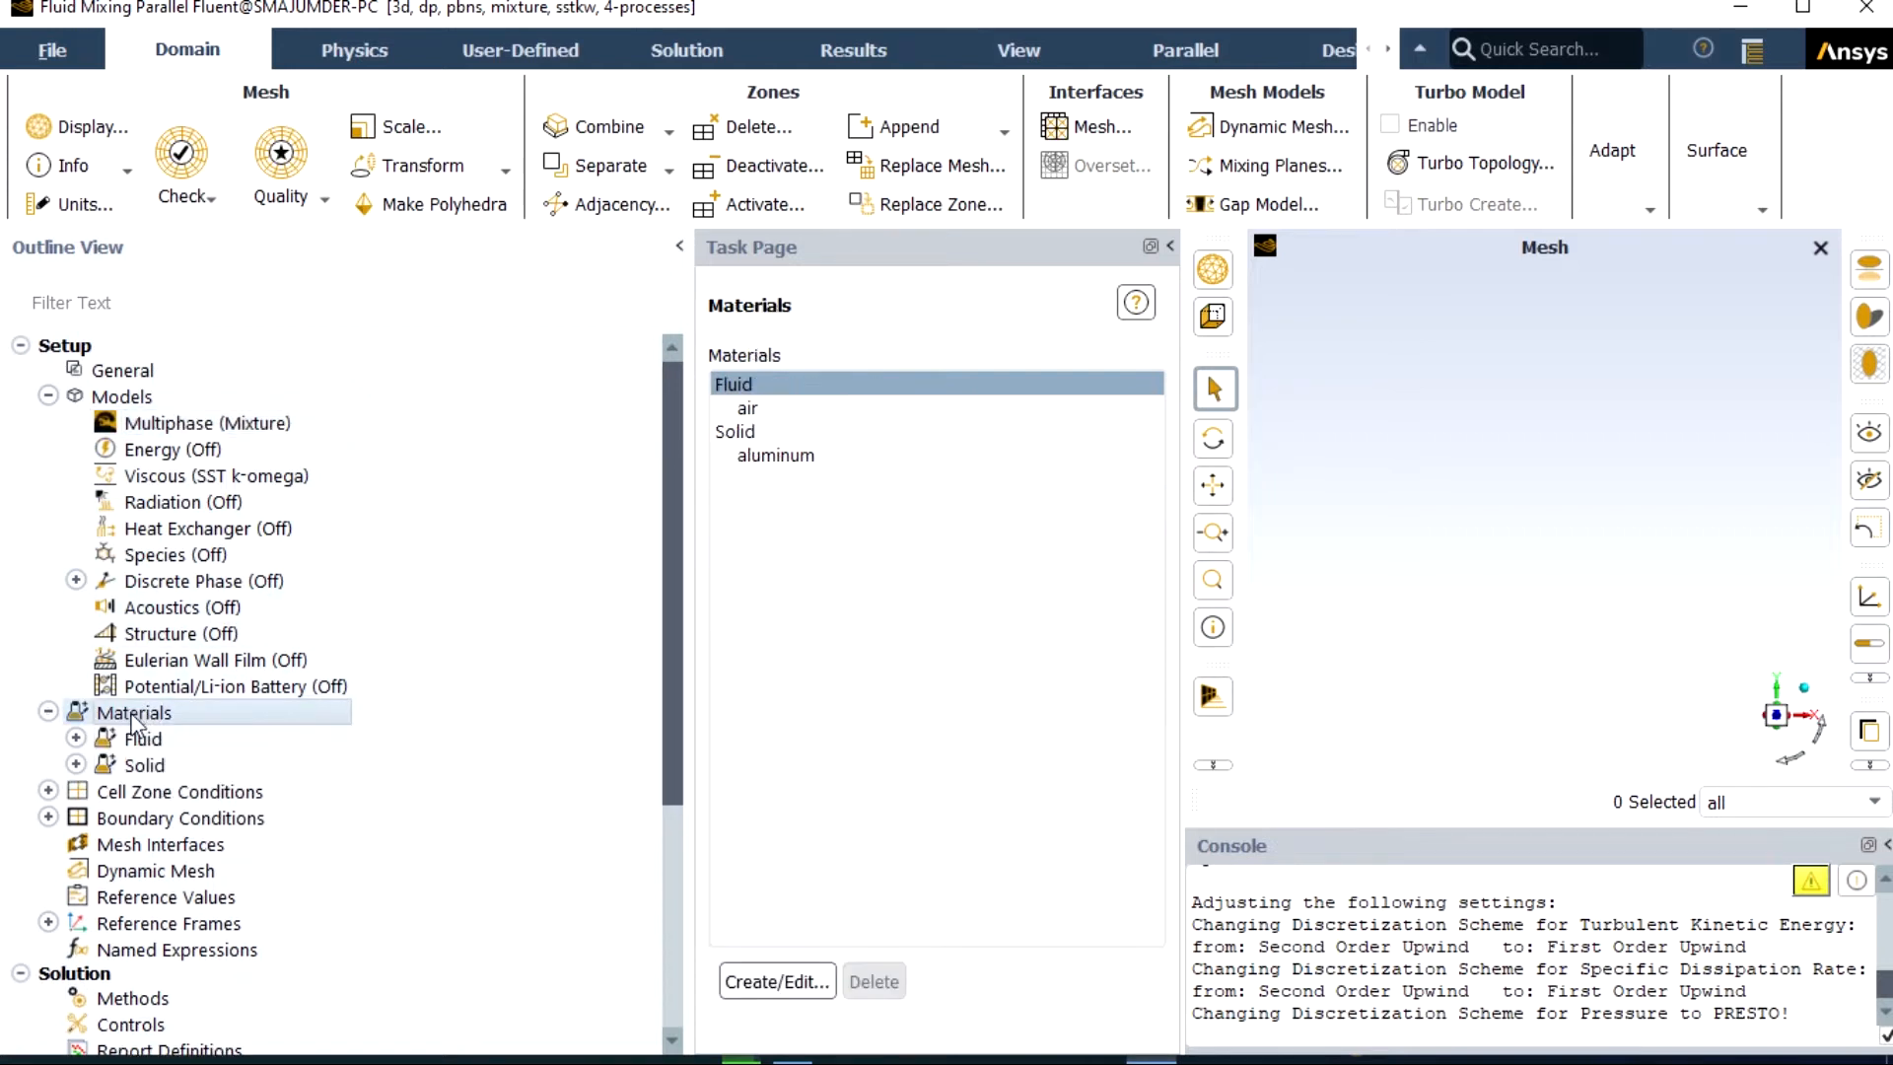
double_click(138, 741)
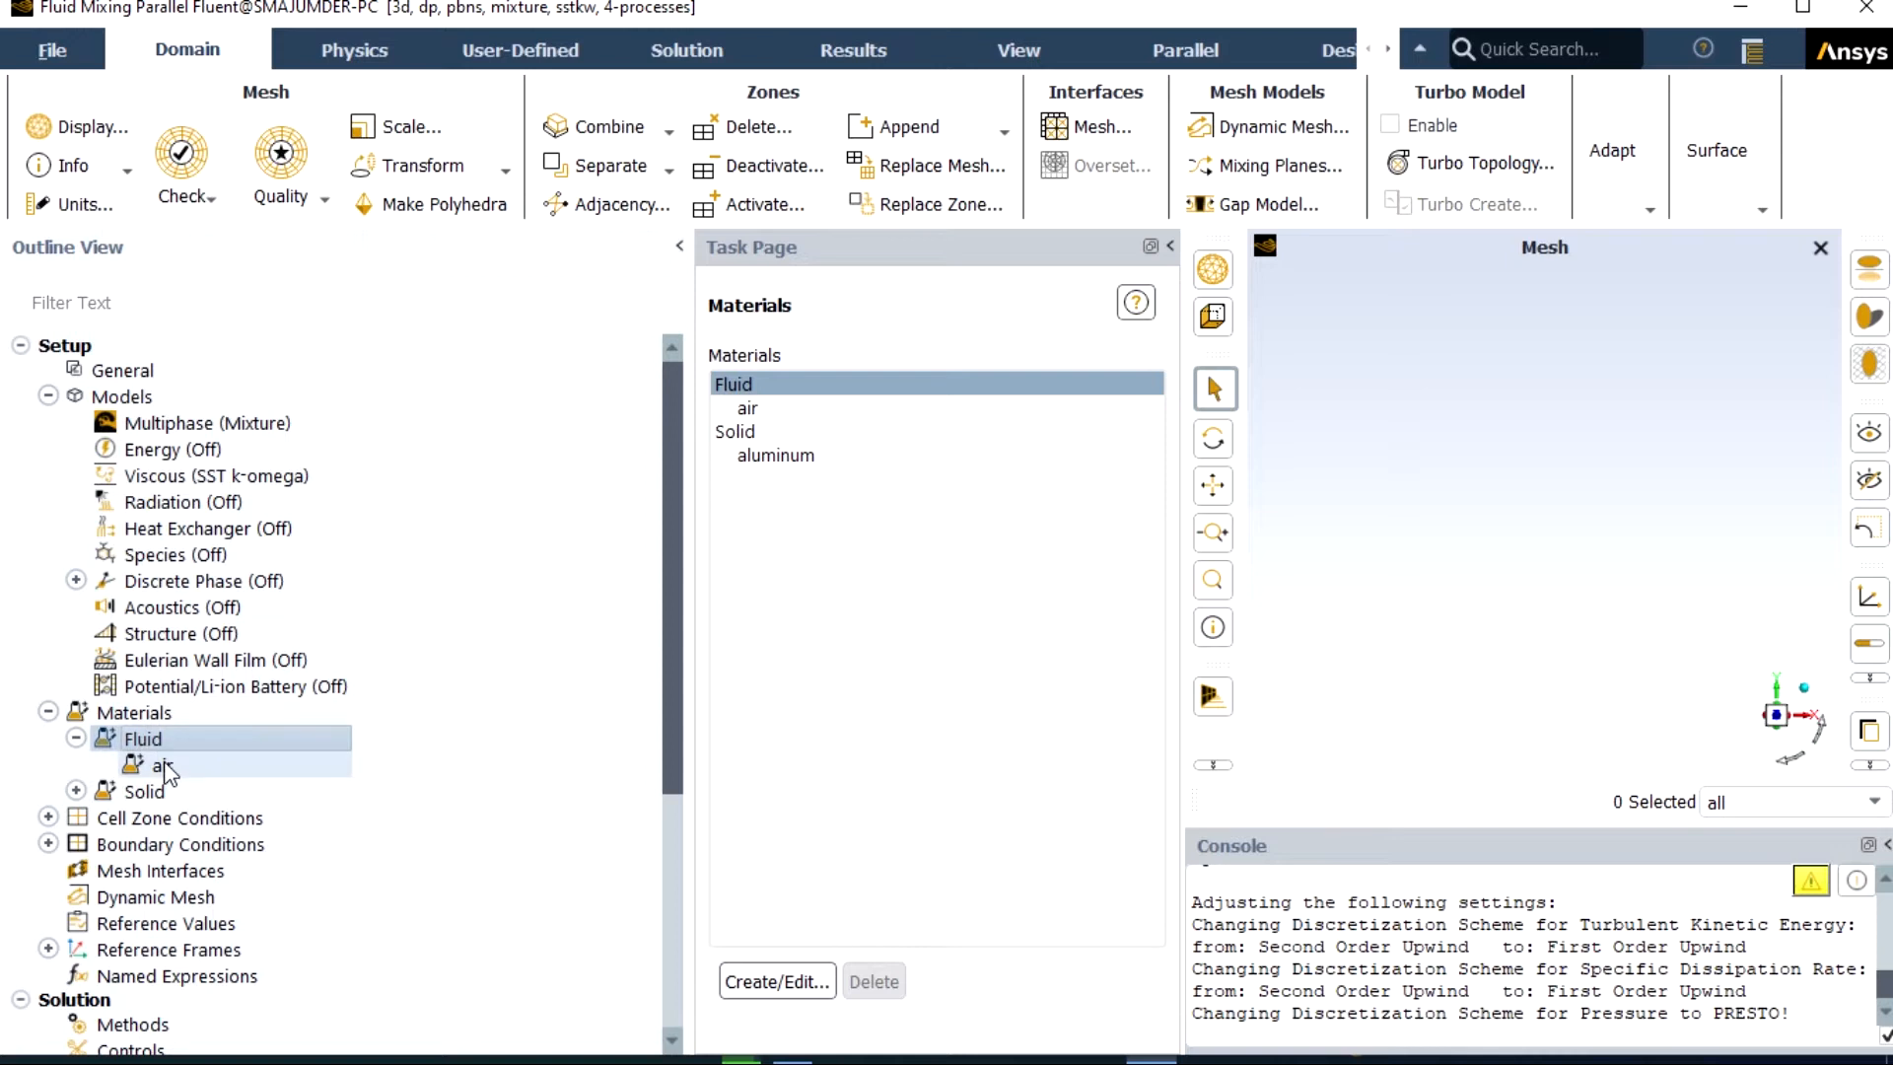
double_click(165, 768)
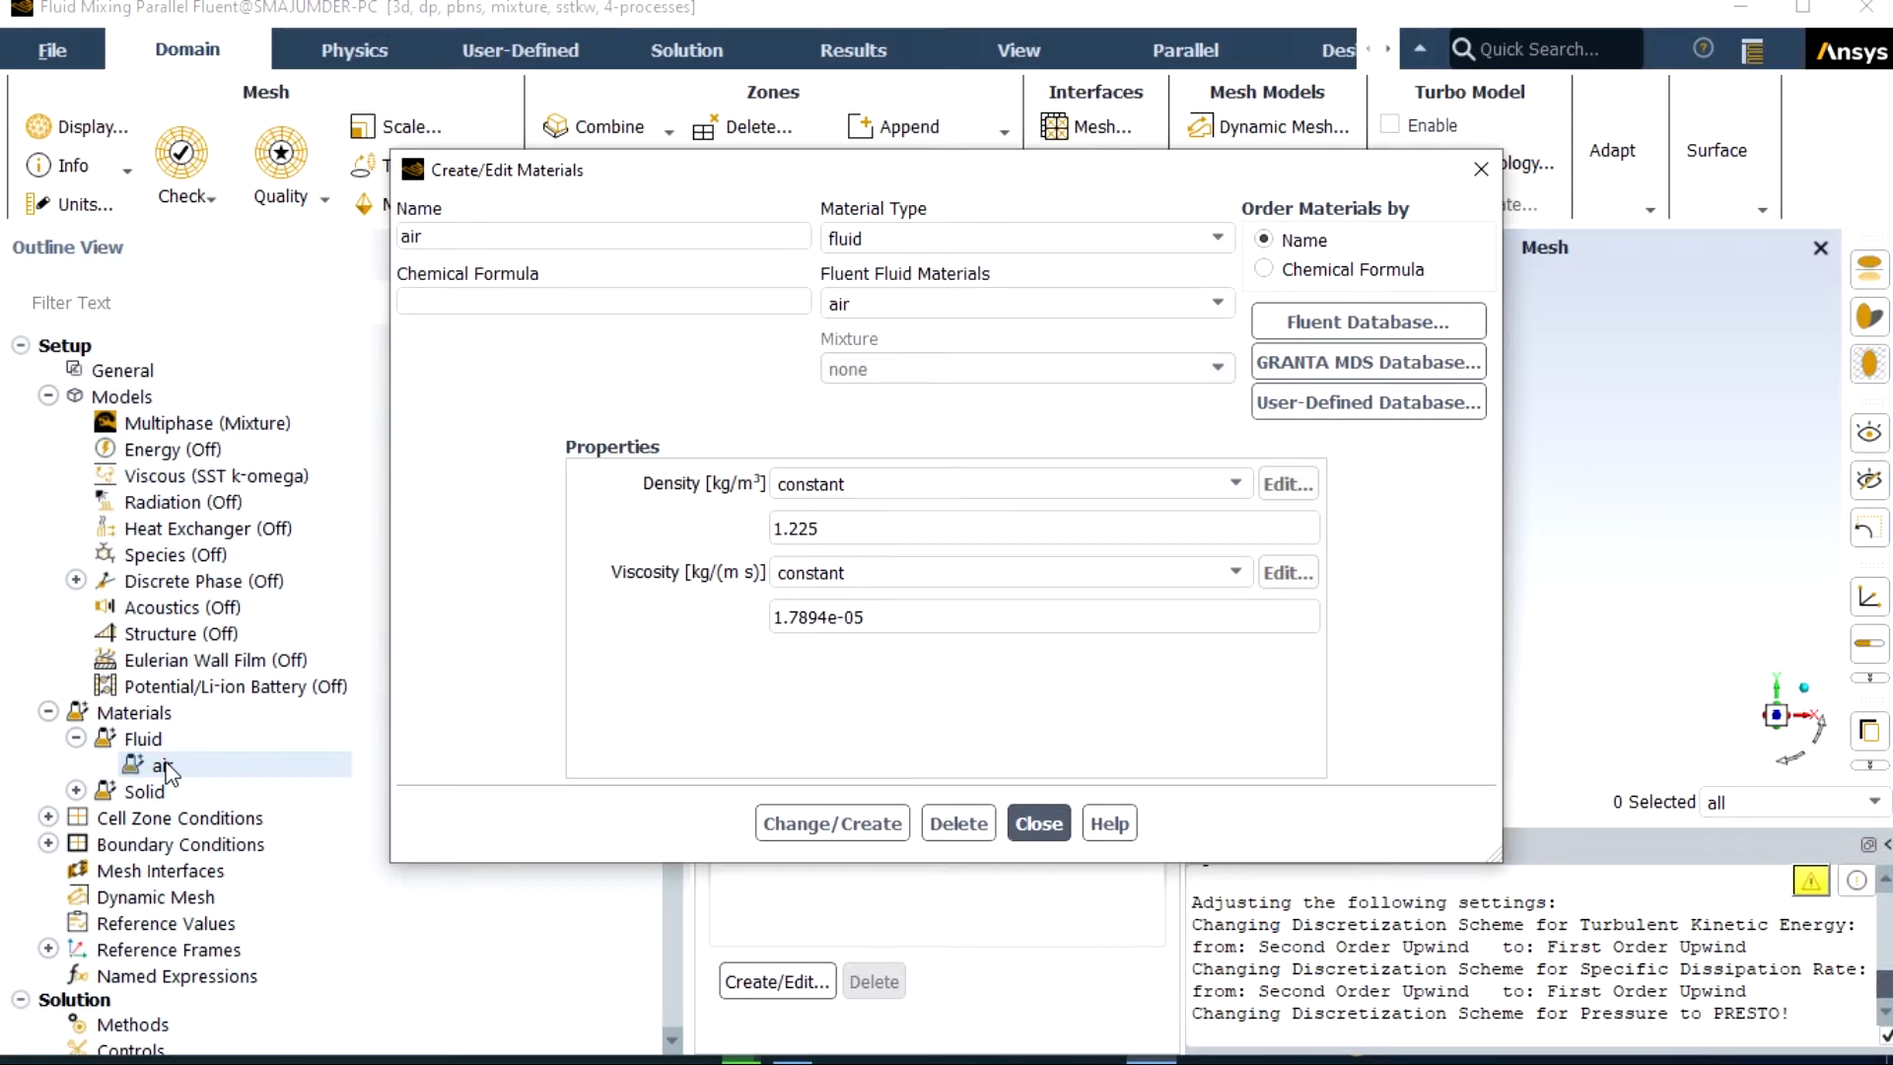
click(1326, 320)
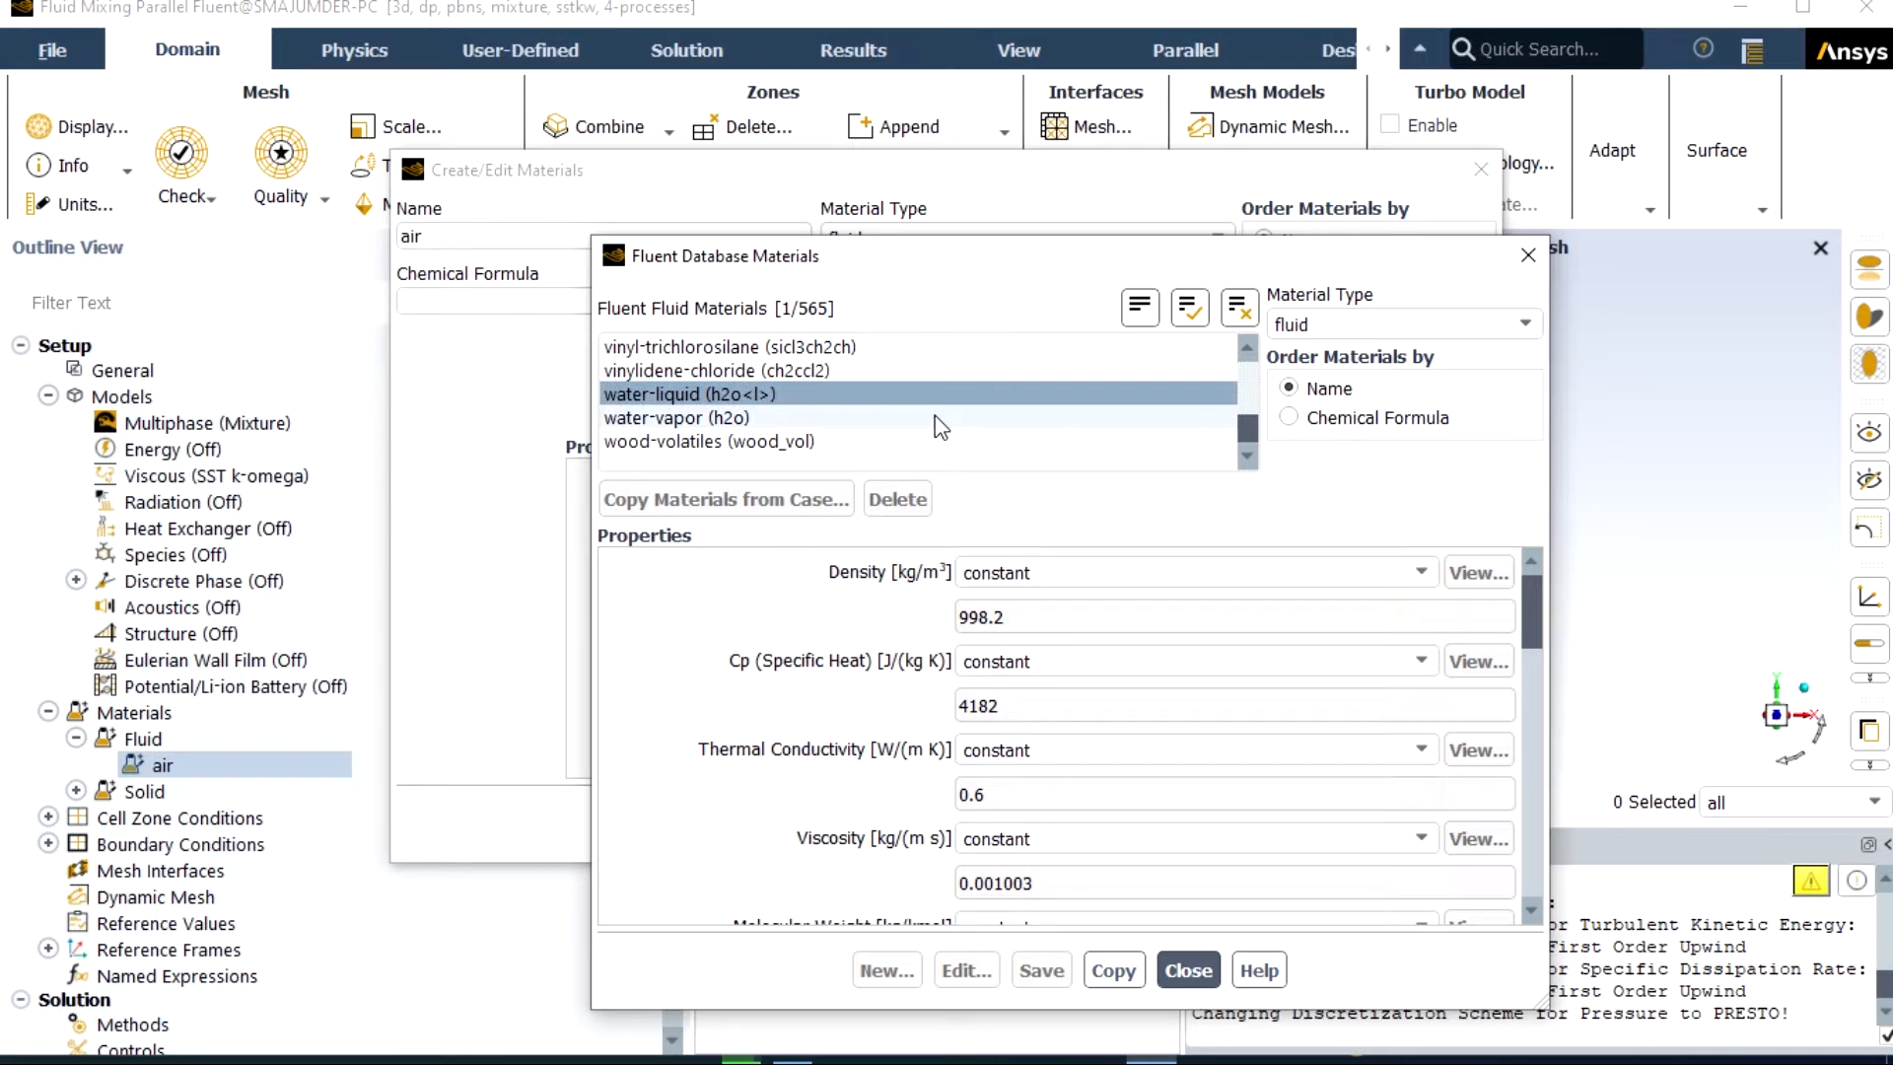
click(1114, 972)
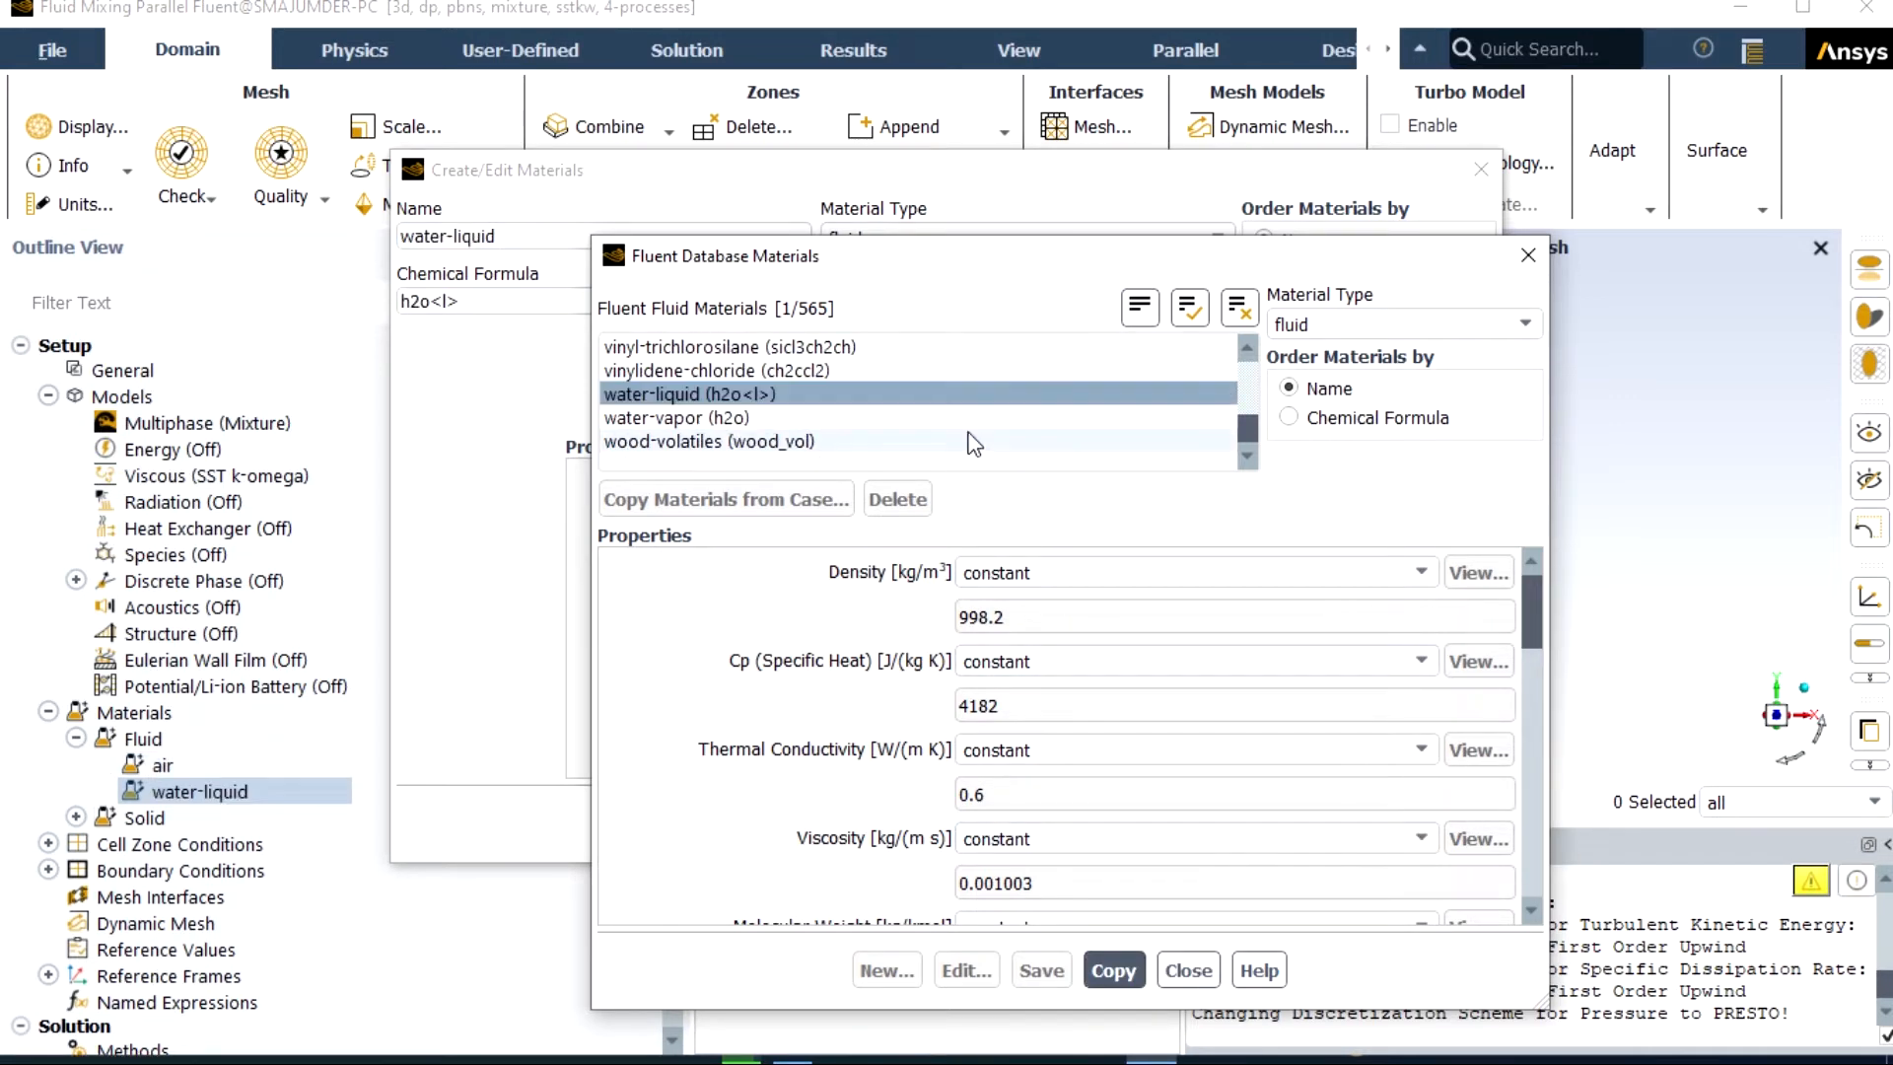
- Copy methyl-alcohol-vapor (ch3oh) from the Fluent database into the case's fluid materials and close the material dialogs
scroll(972, 443, up, 3)
mouse_move(1246, 420)
mouse_down()
mouse_move(1246, 374)
mouse_move(1248, 408)
mouse_up()
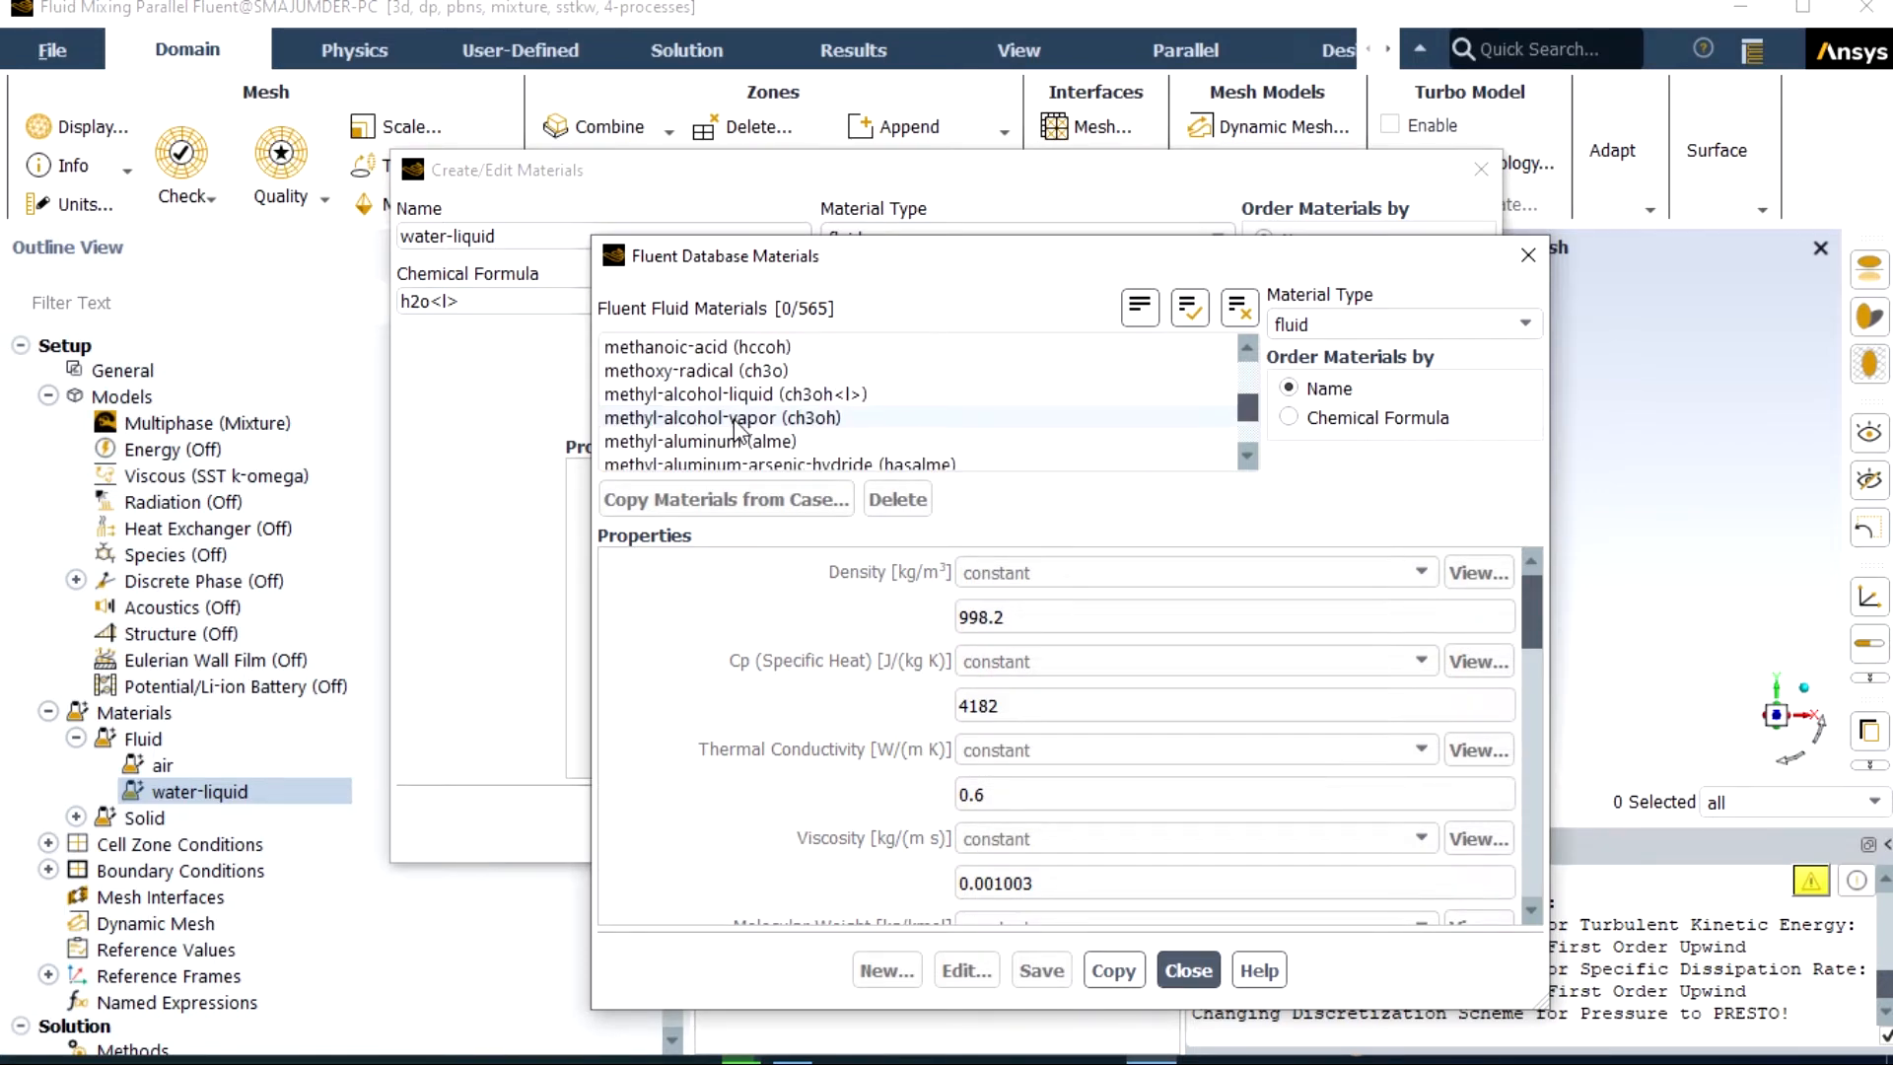
click(735, 419)
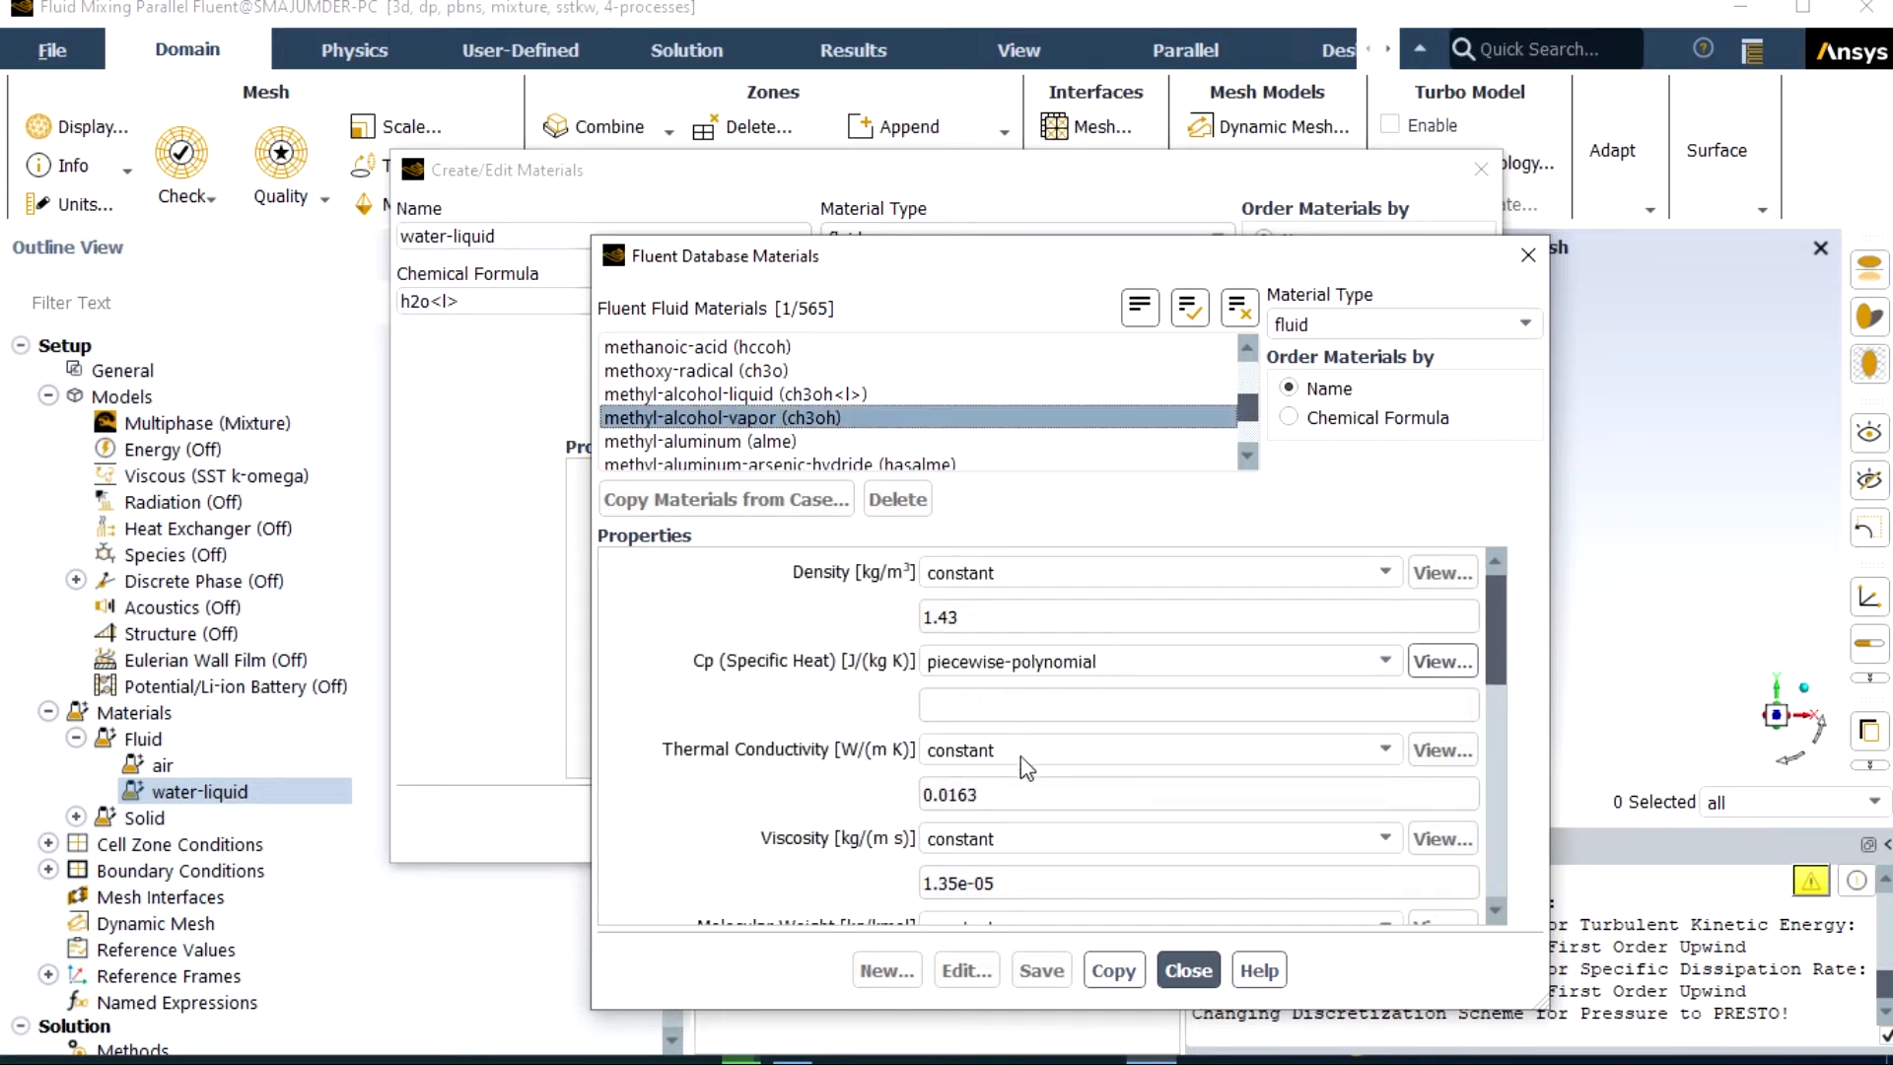
click(1115, 969)
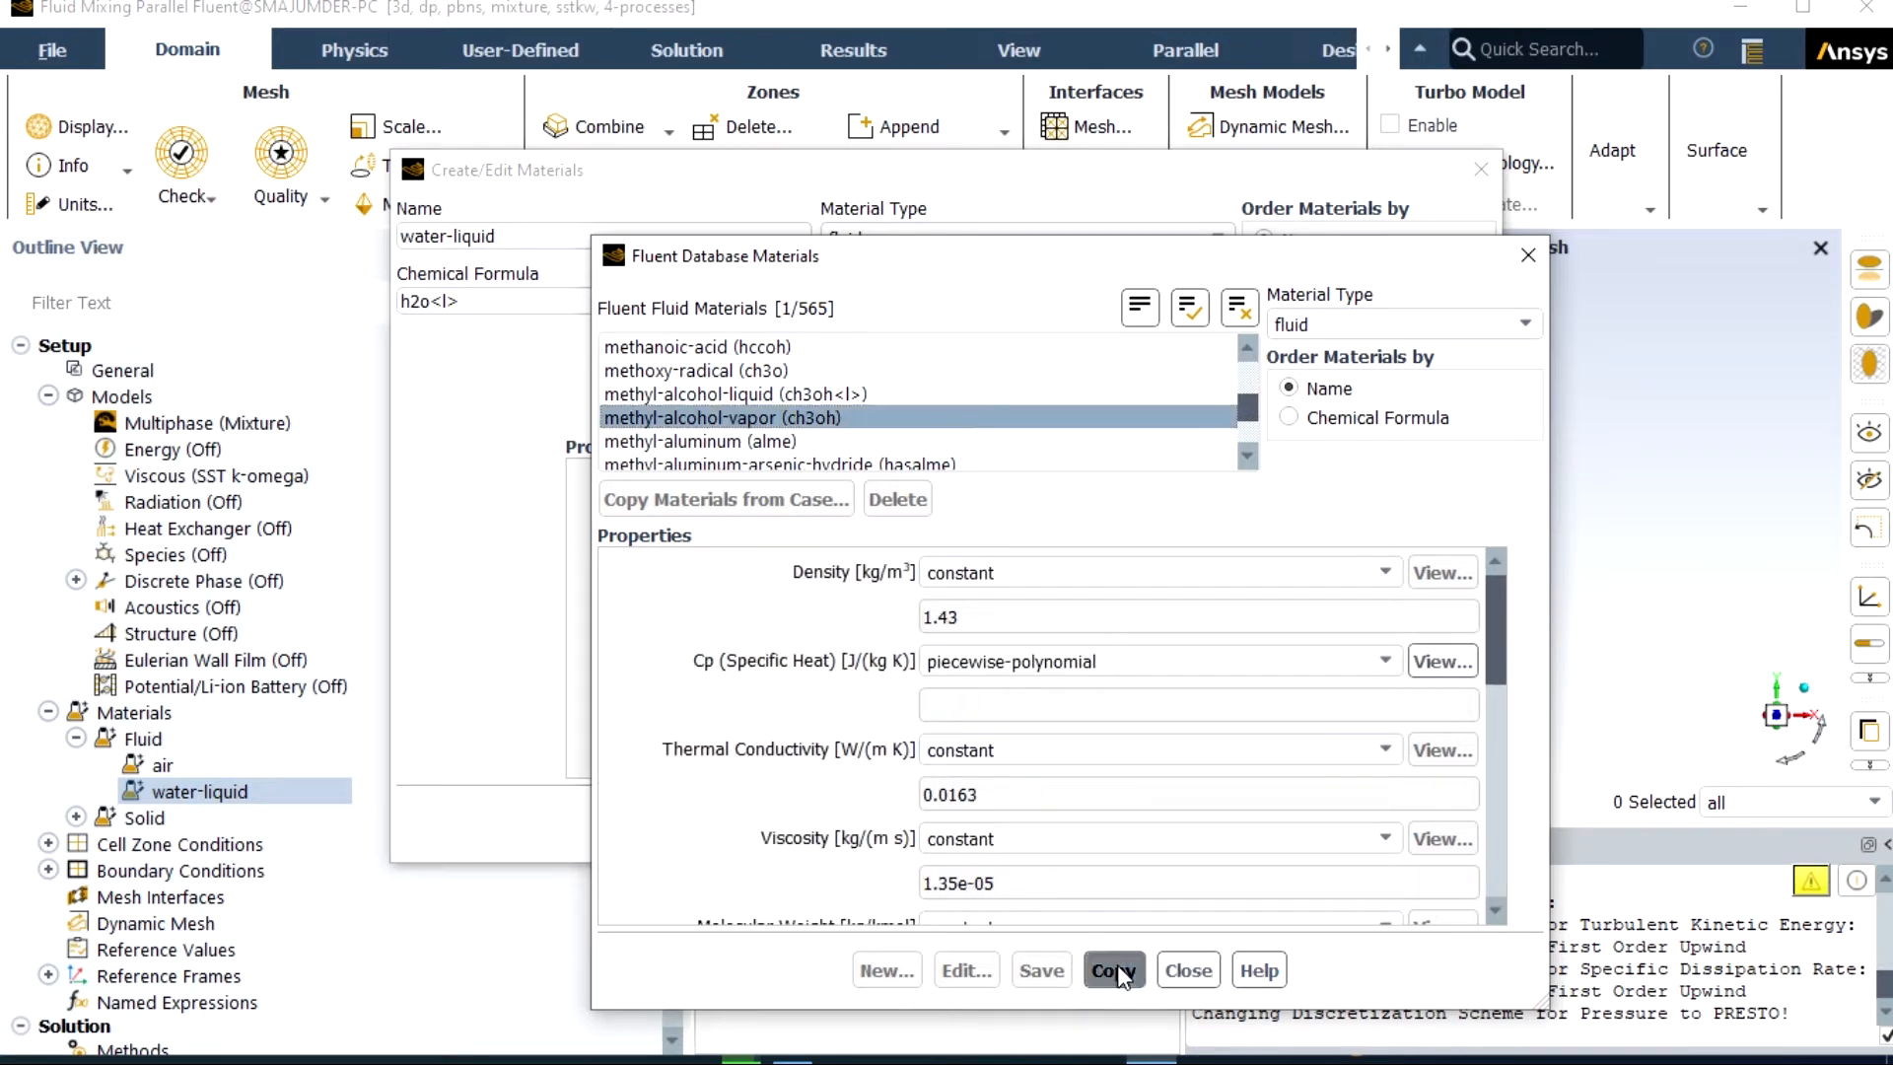
click(1181, 972)
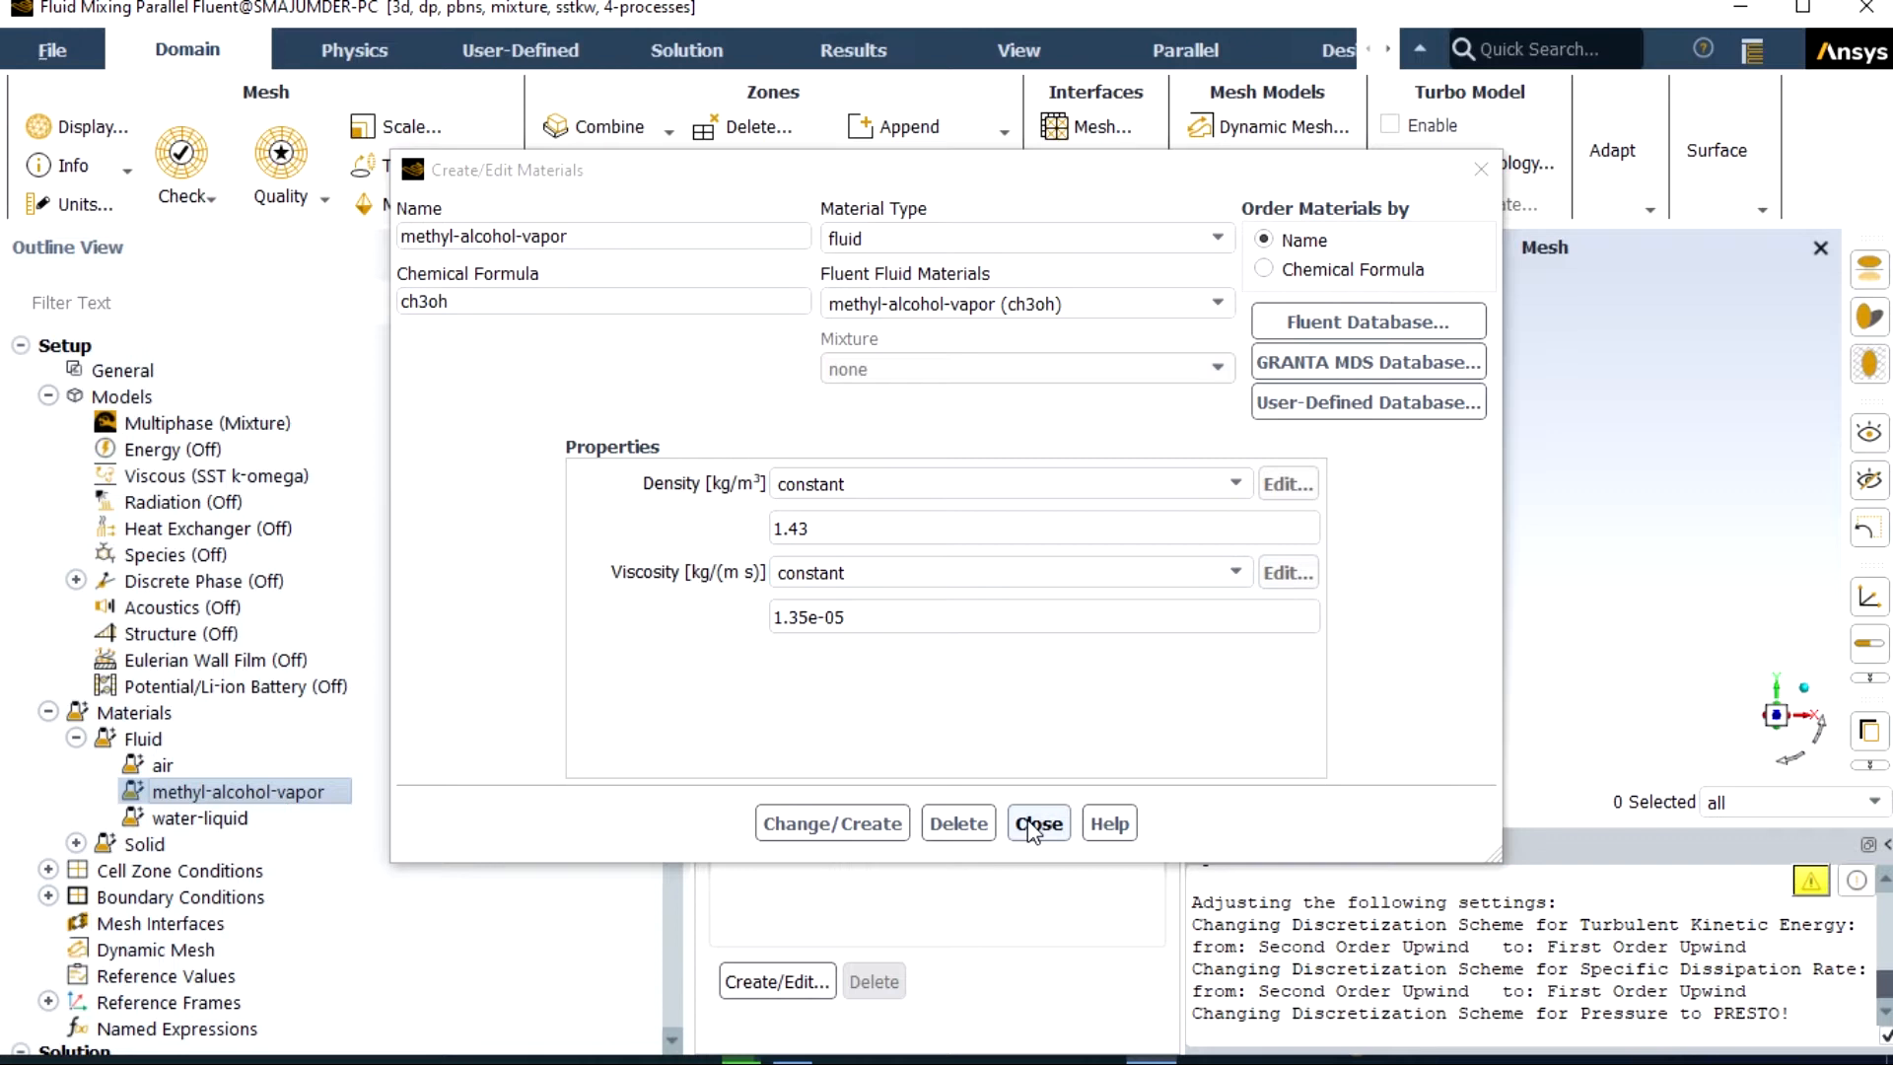
click(1032, 828)
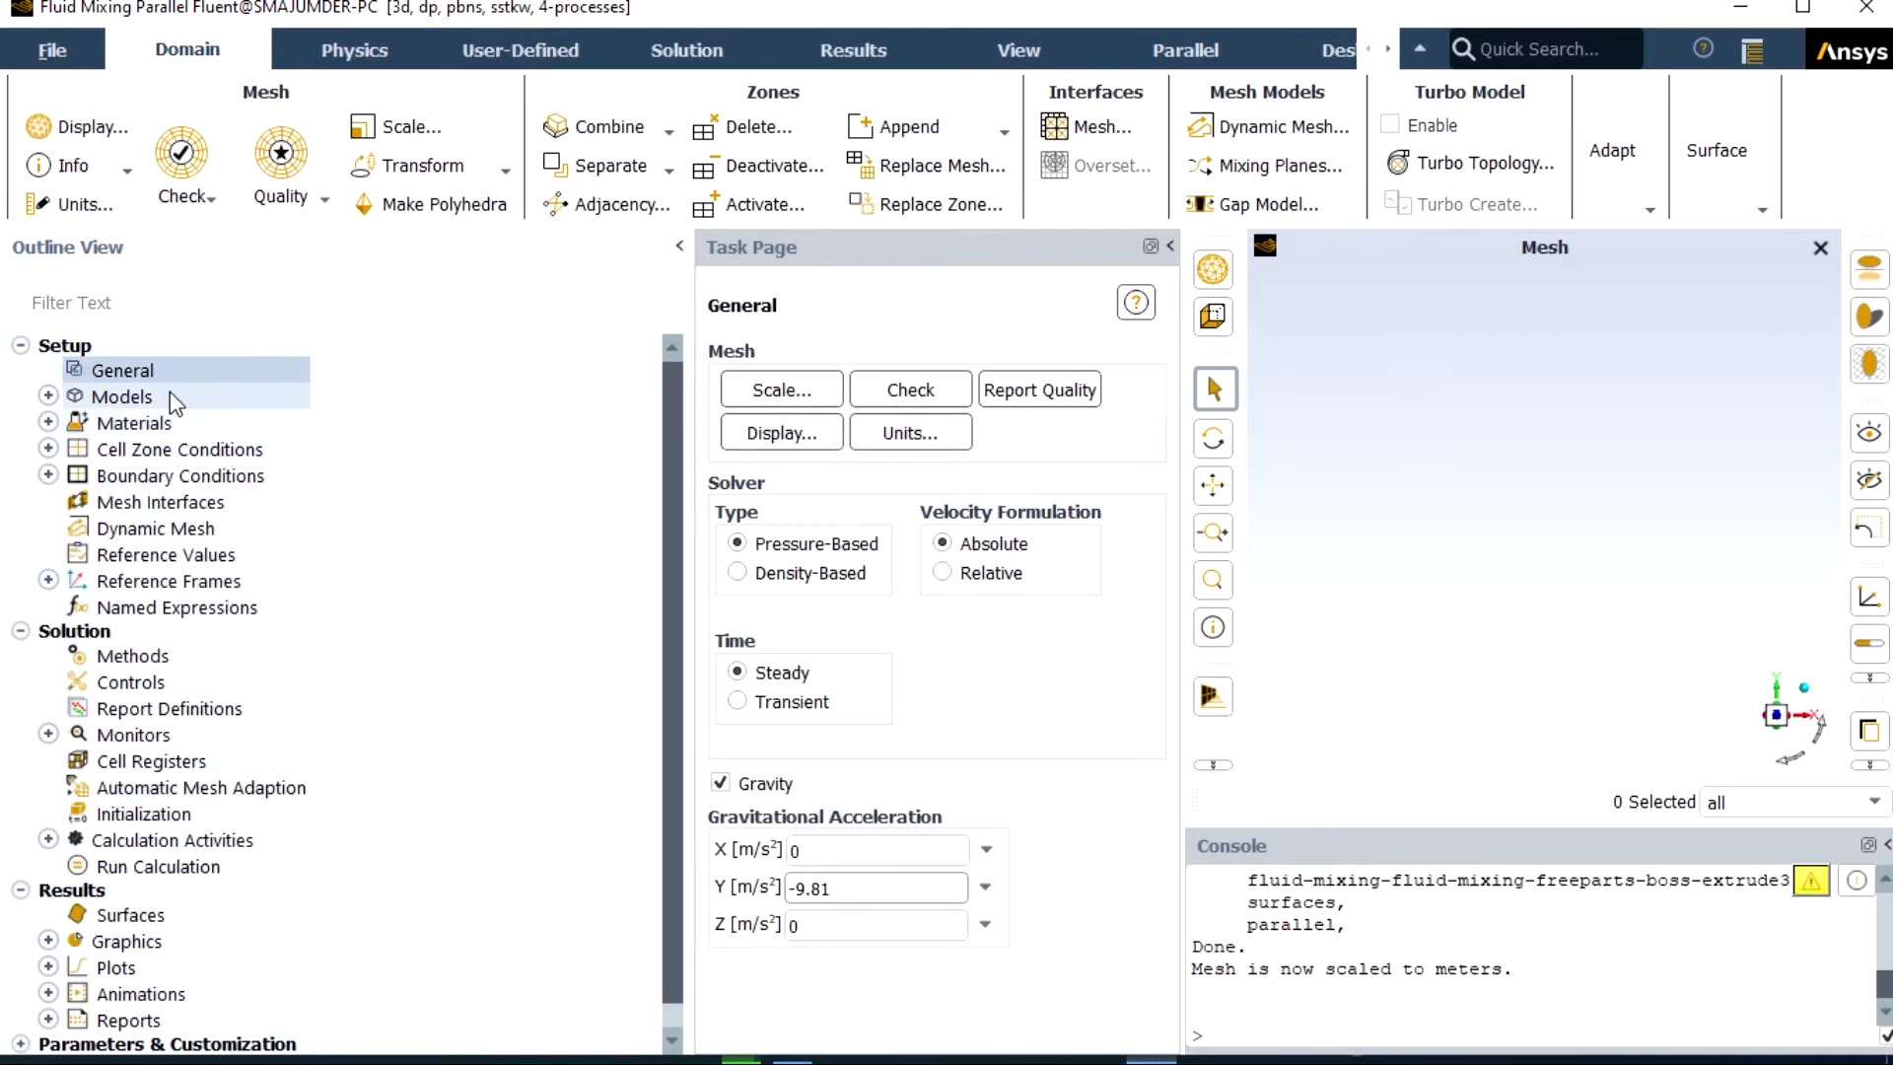
- Enable the Mixture multiphase model and set the number of Eulerian phases to 3
double_click(174, 400)
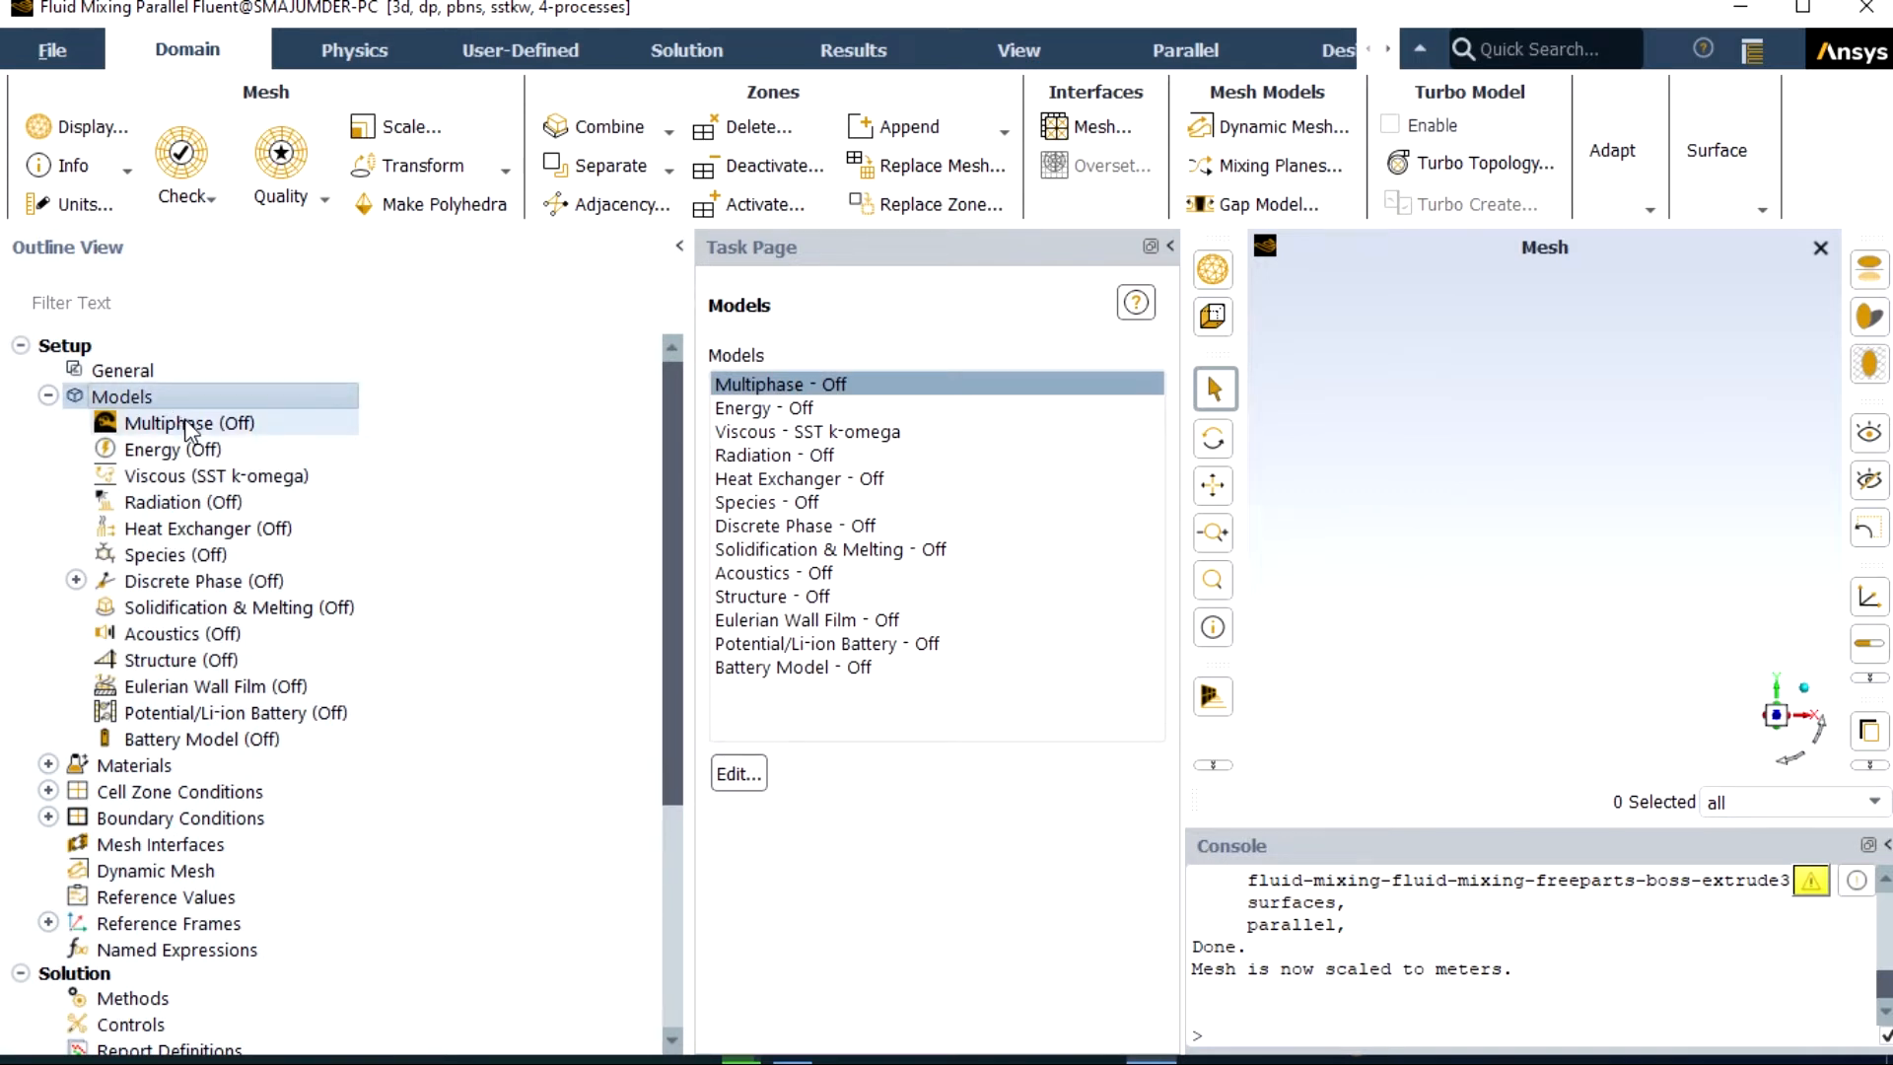
double_click(189, 426)
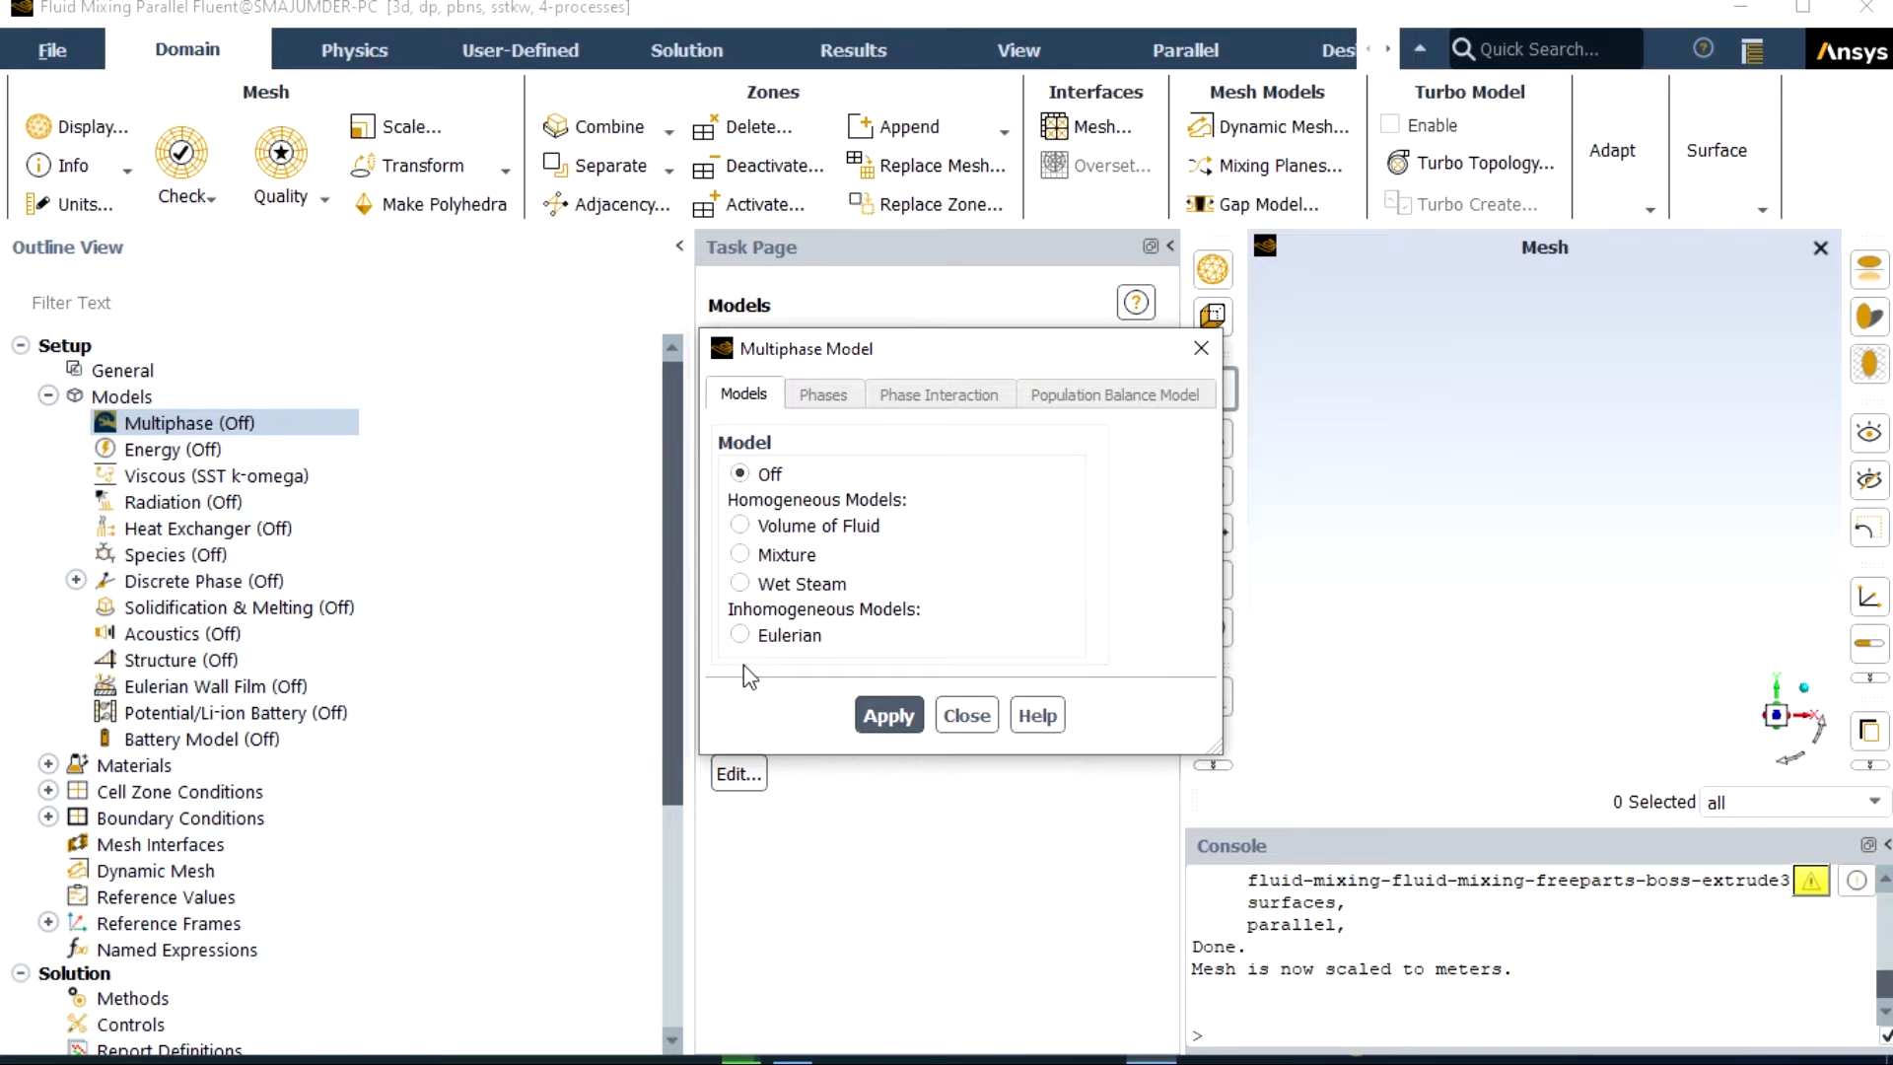
click(740, 554)
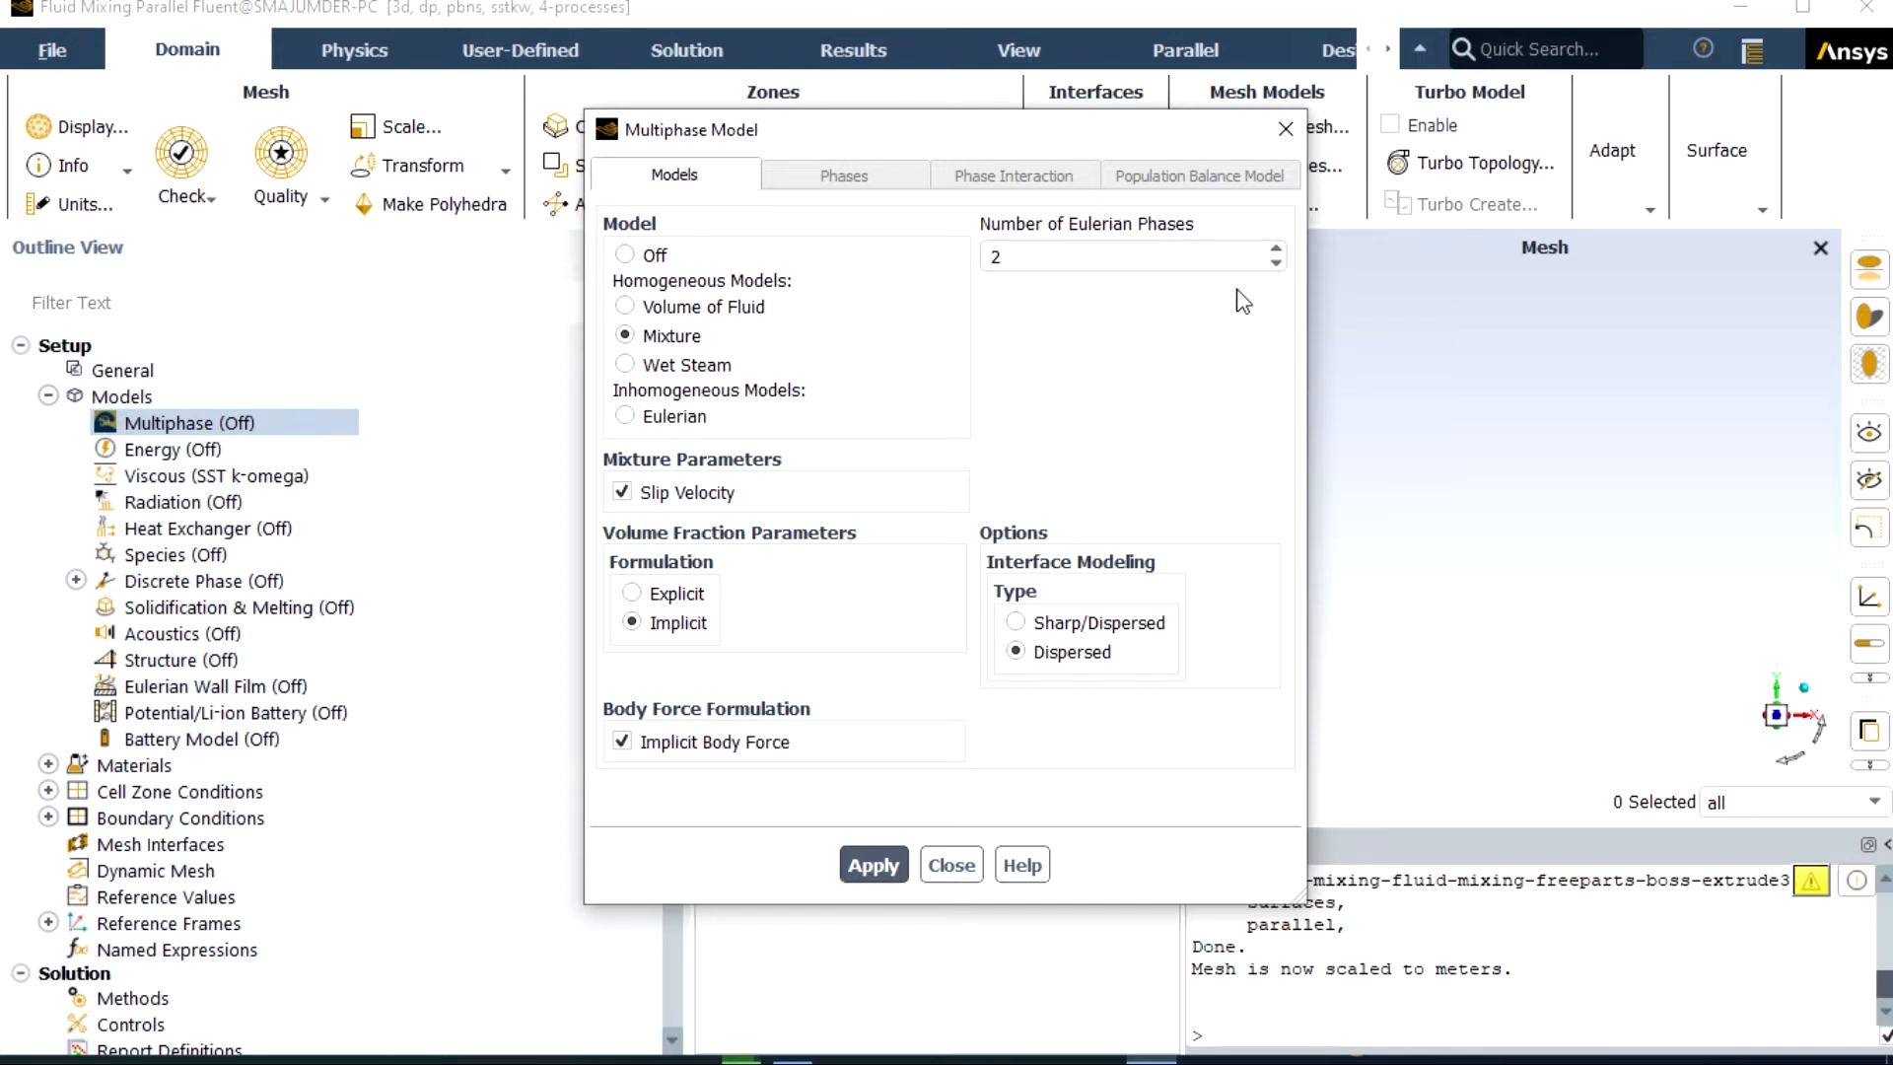
click(1276, 249)
click(868, 868)
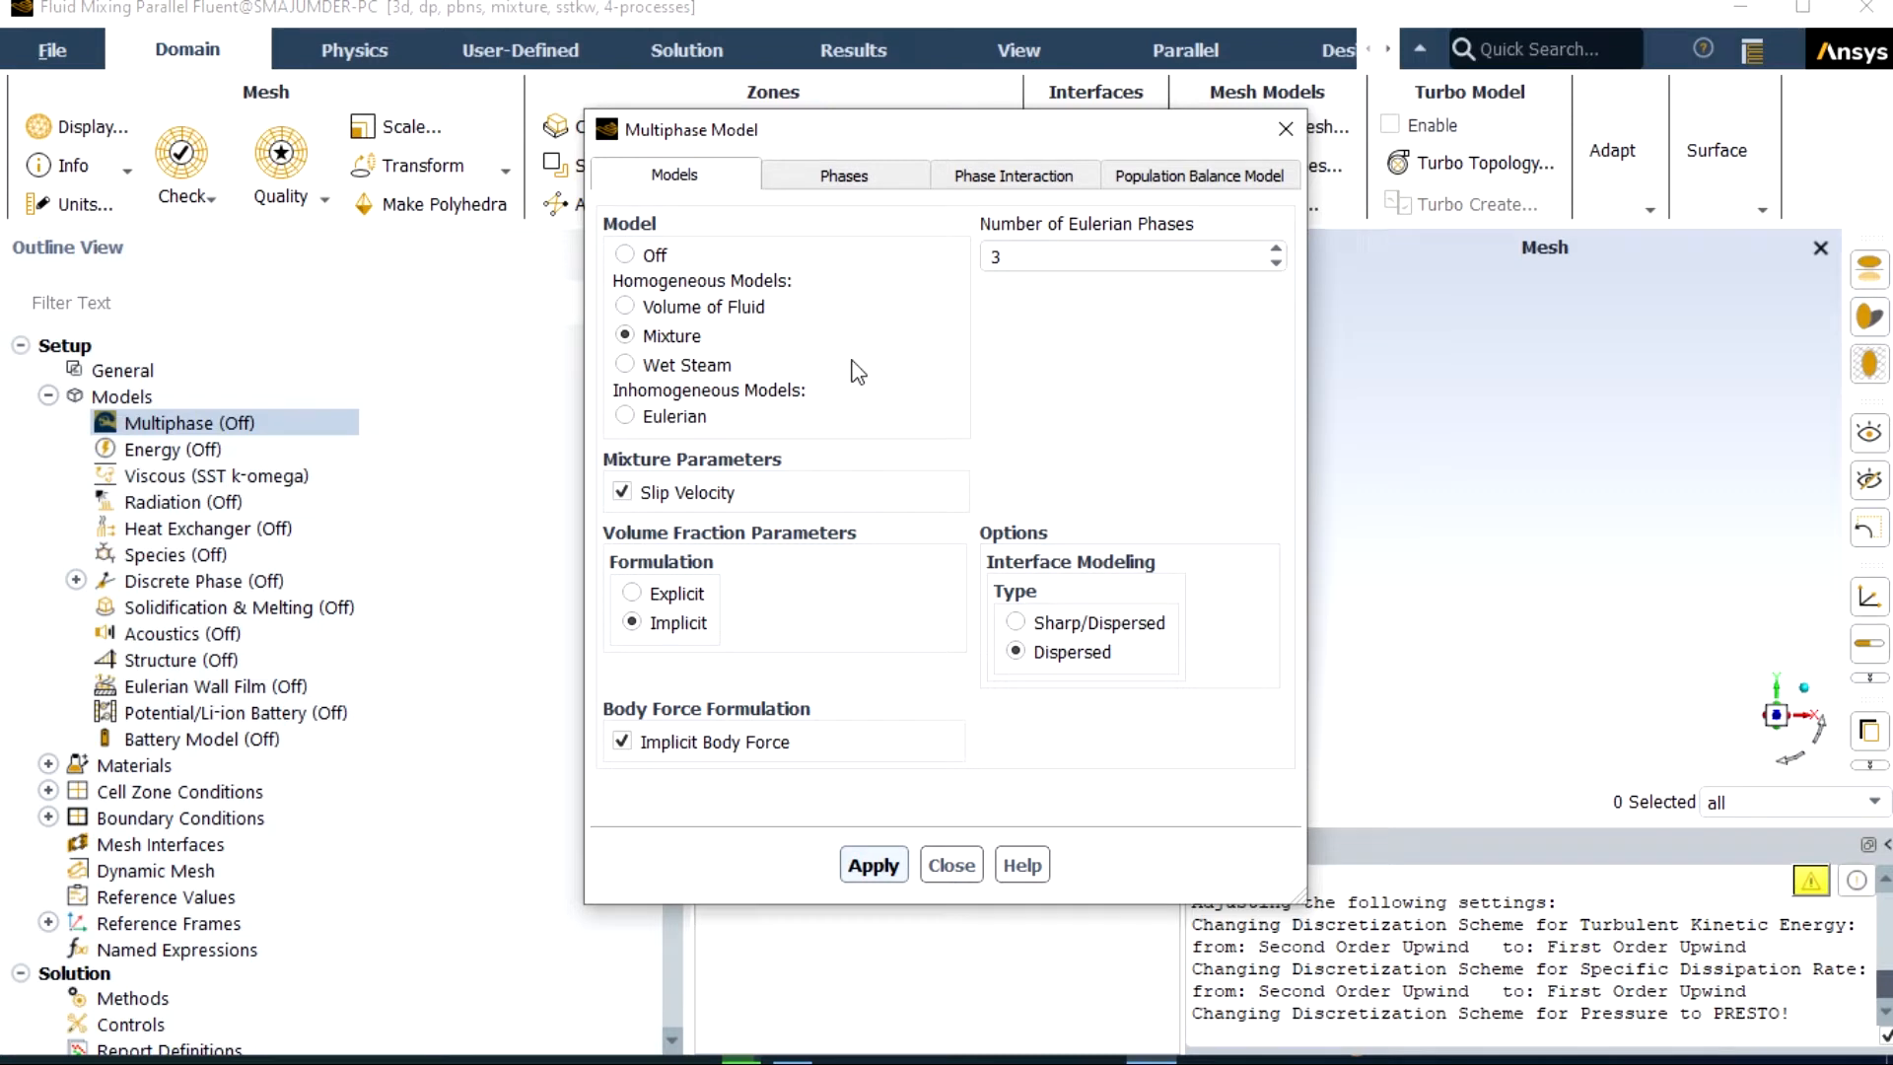
- Rename the primary phase as air, keeping air as its material, and apply the change
click(860, 180)
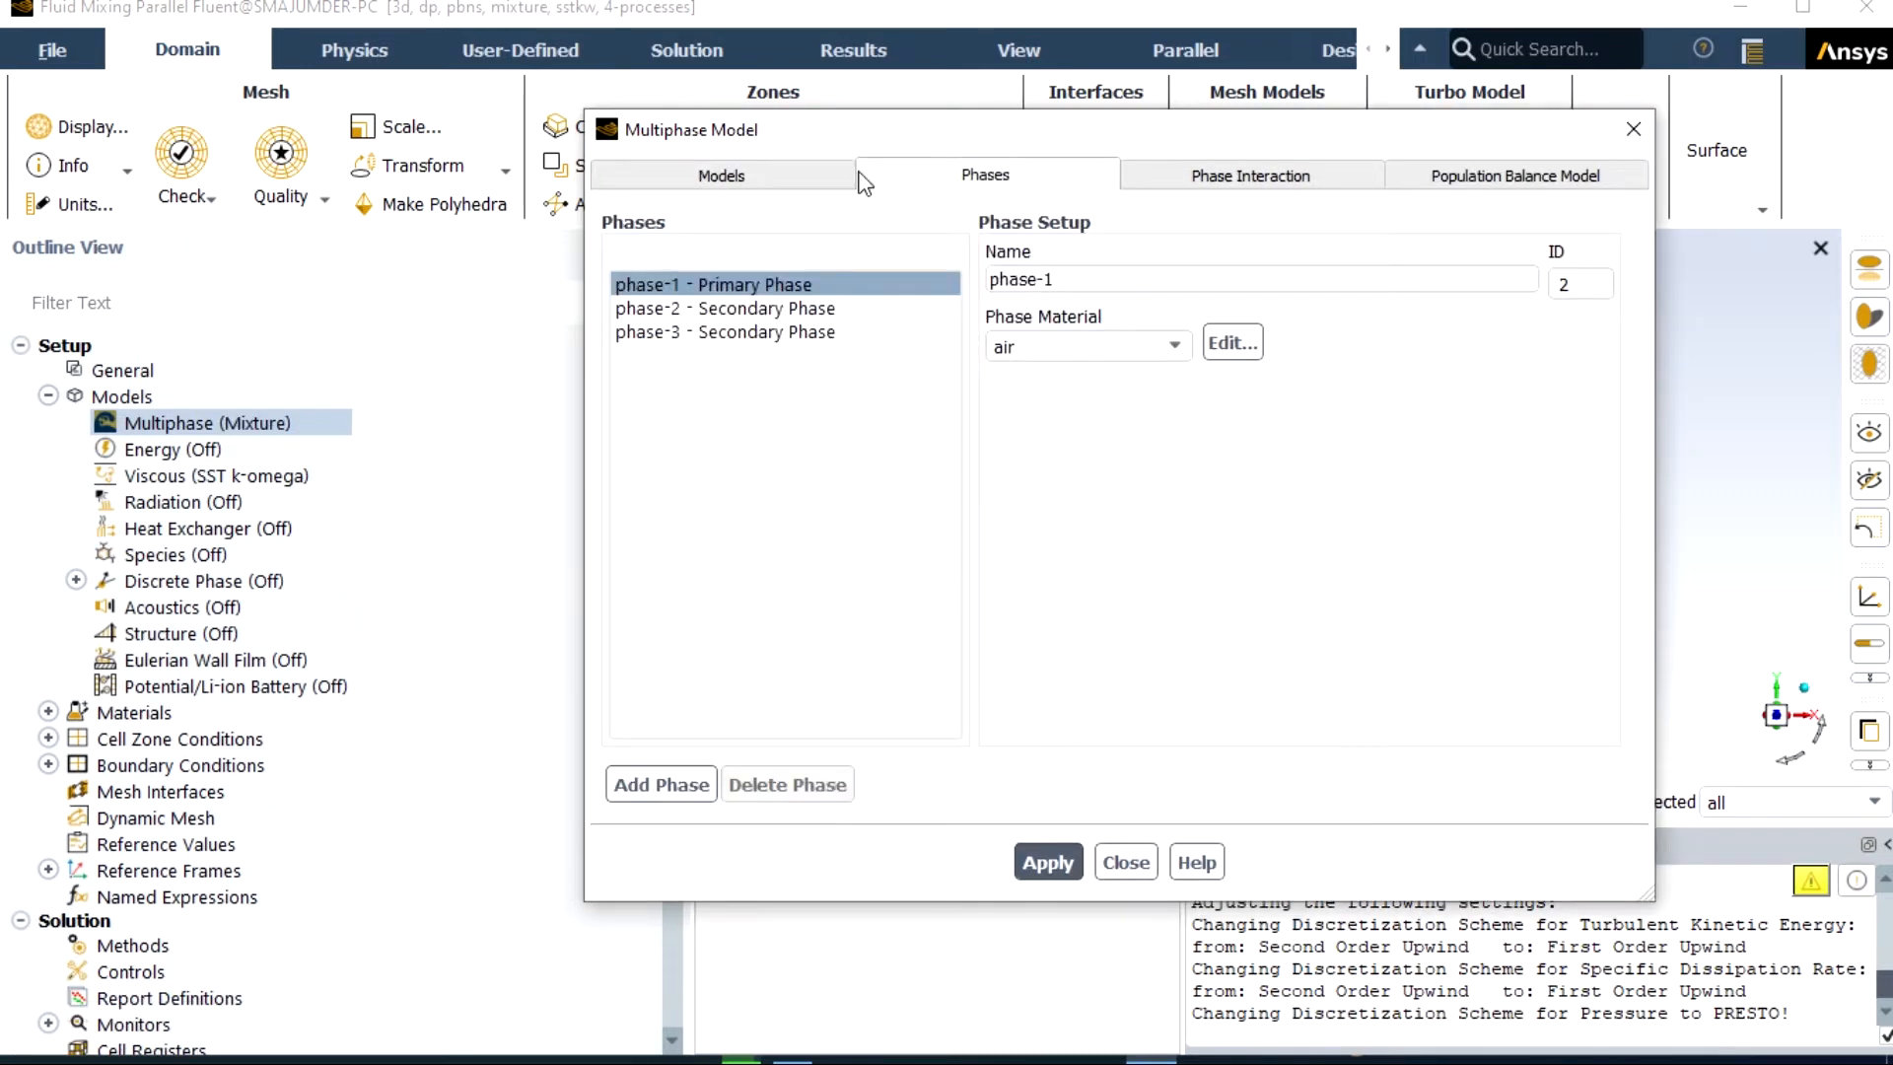
click(873, 286)
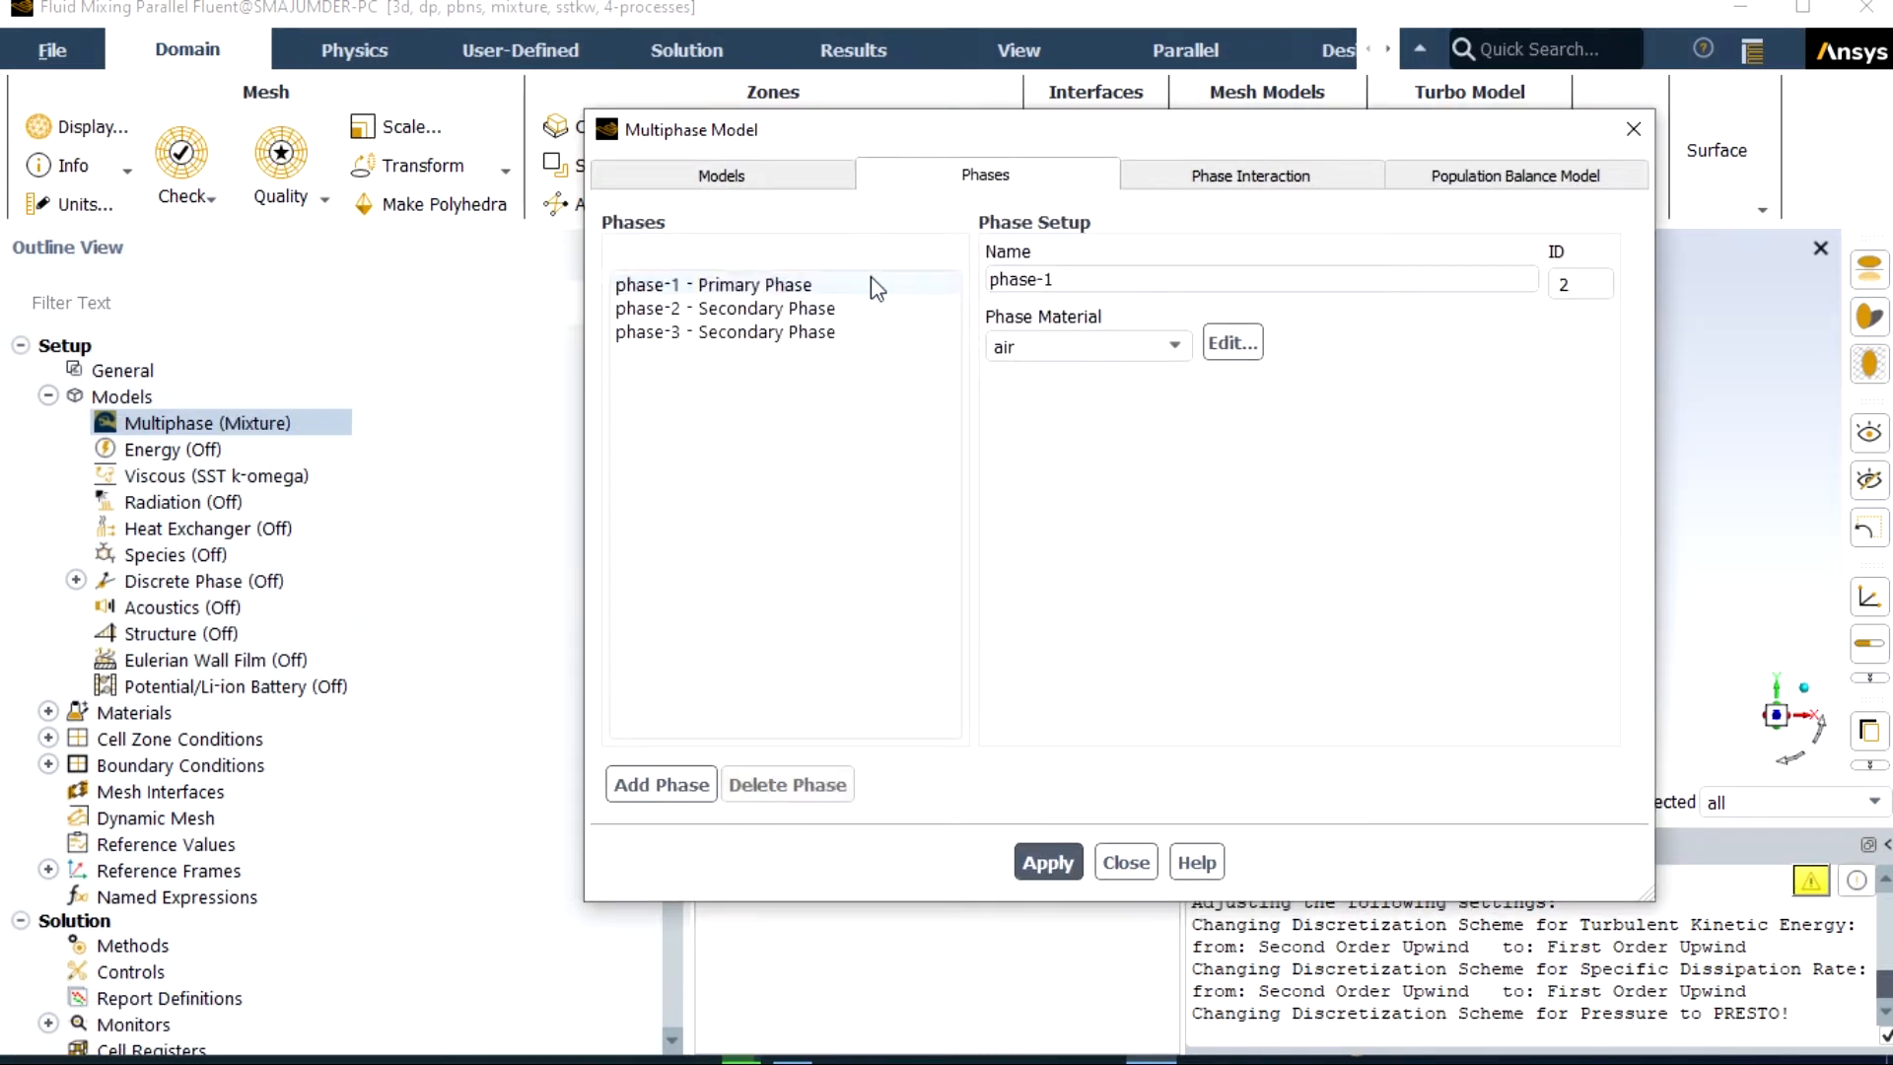
click(1044, 278)
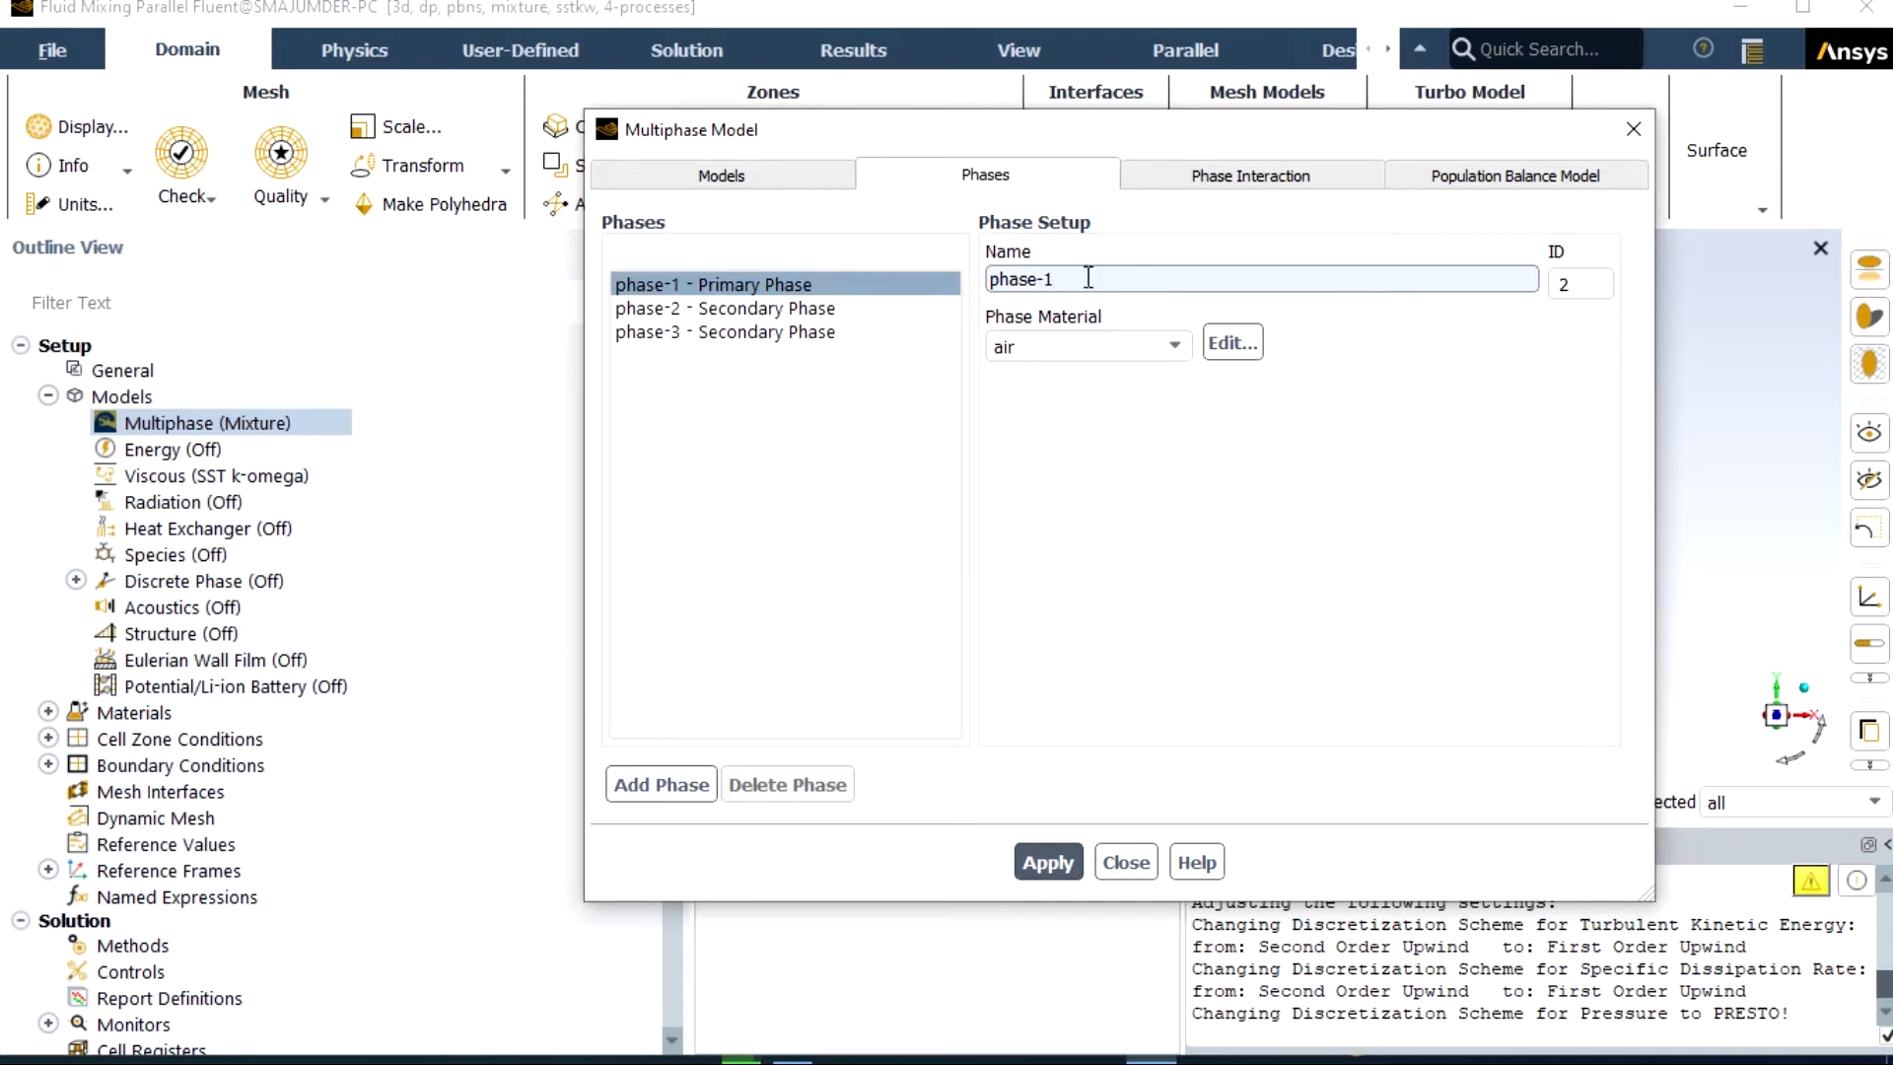
key(BackSpace)
key(BackSpace)
key(BackSpace)
key(BackSpace)
key(BackSpace)
key(BackSpace)
key(BackSpace)
text(air)
click(1056, 864)
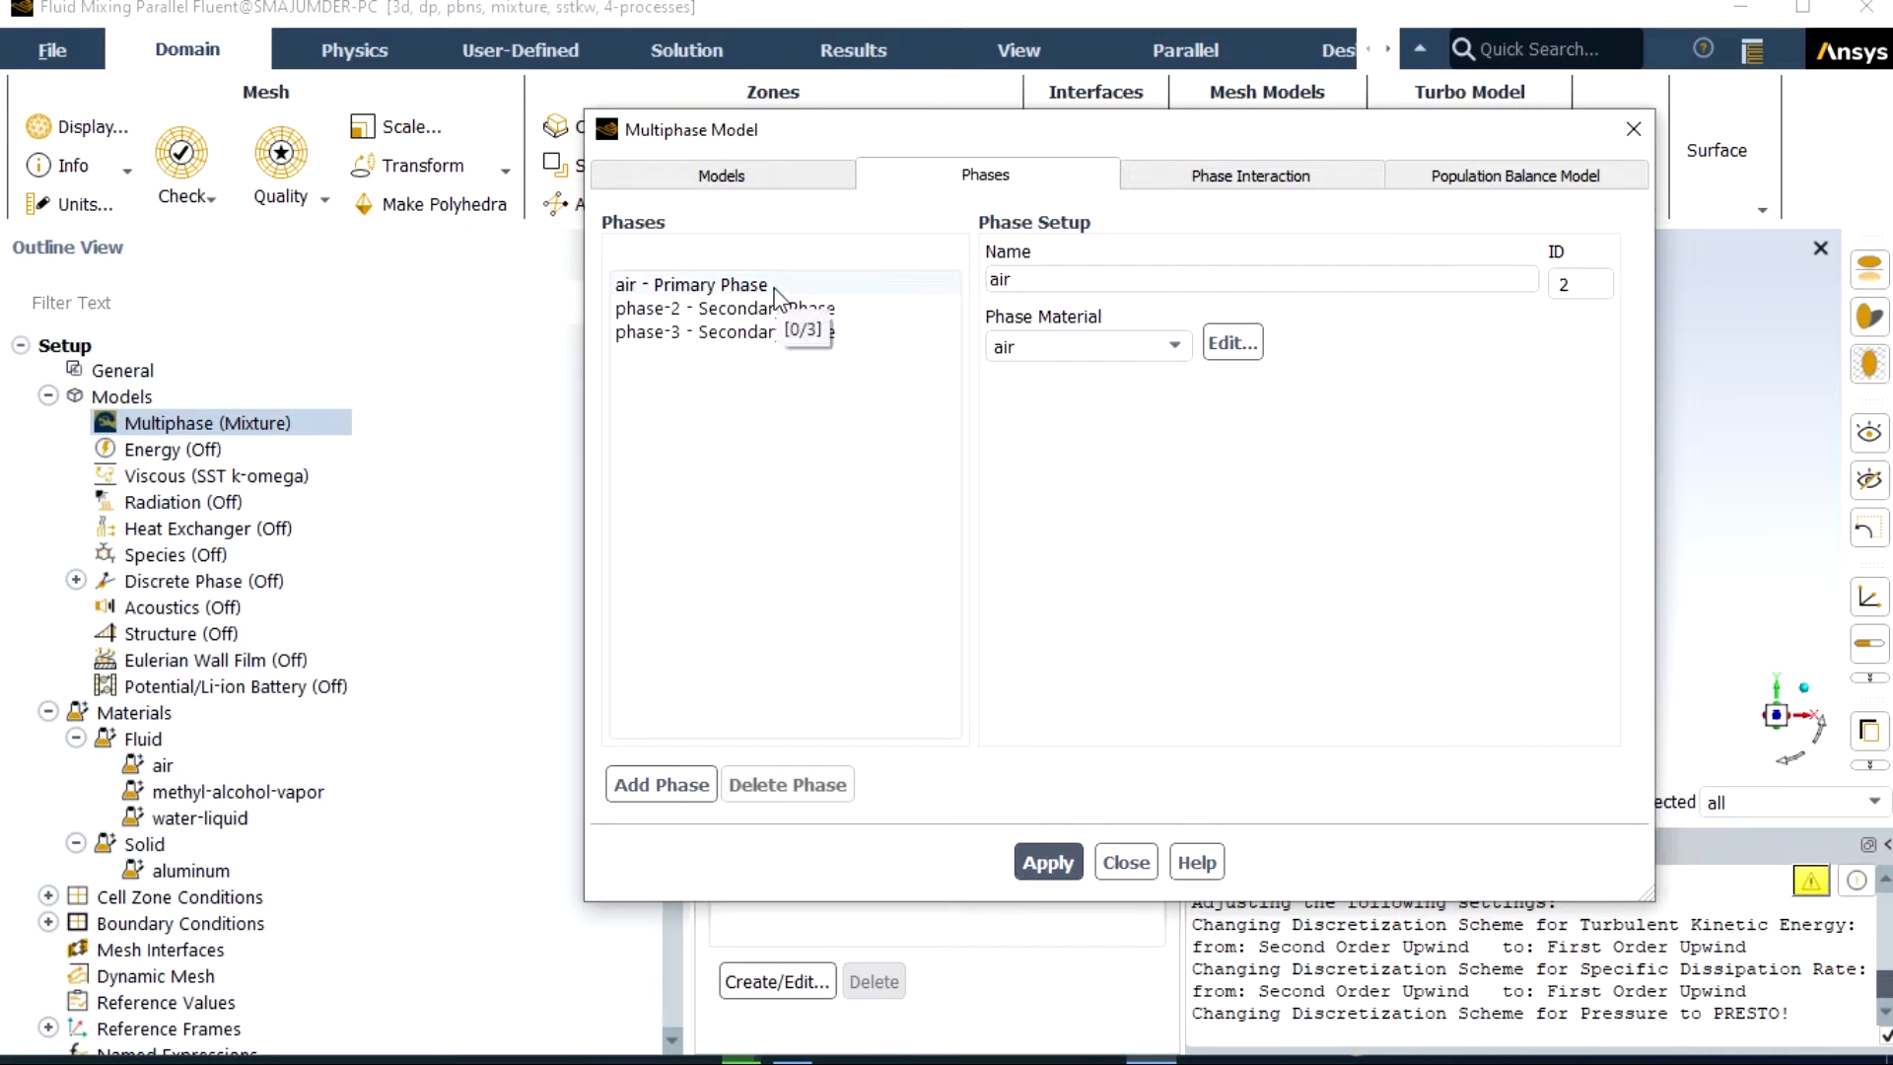
- Assign water-liquid to secondary phase-2, rename the phase as water, and apply the change
click(763, 314)
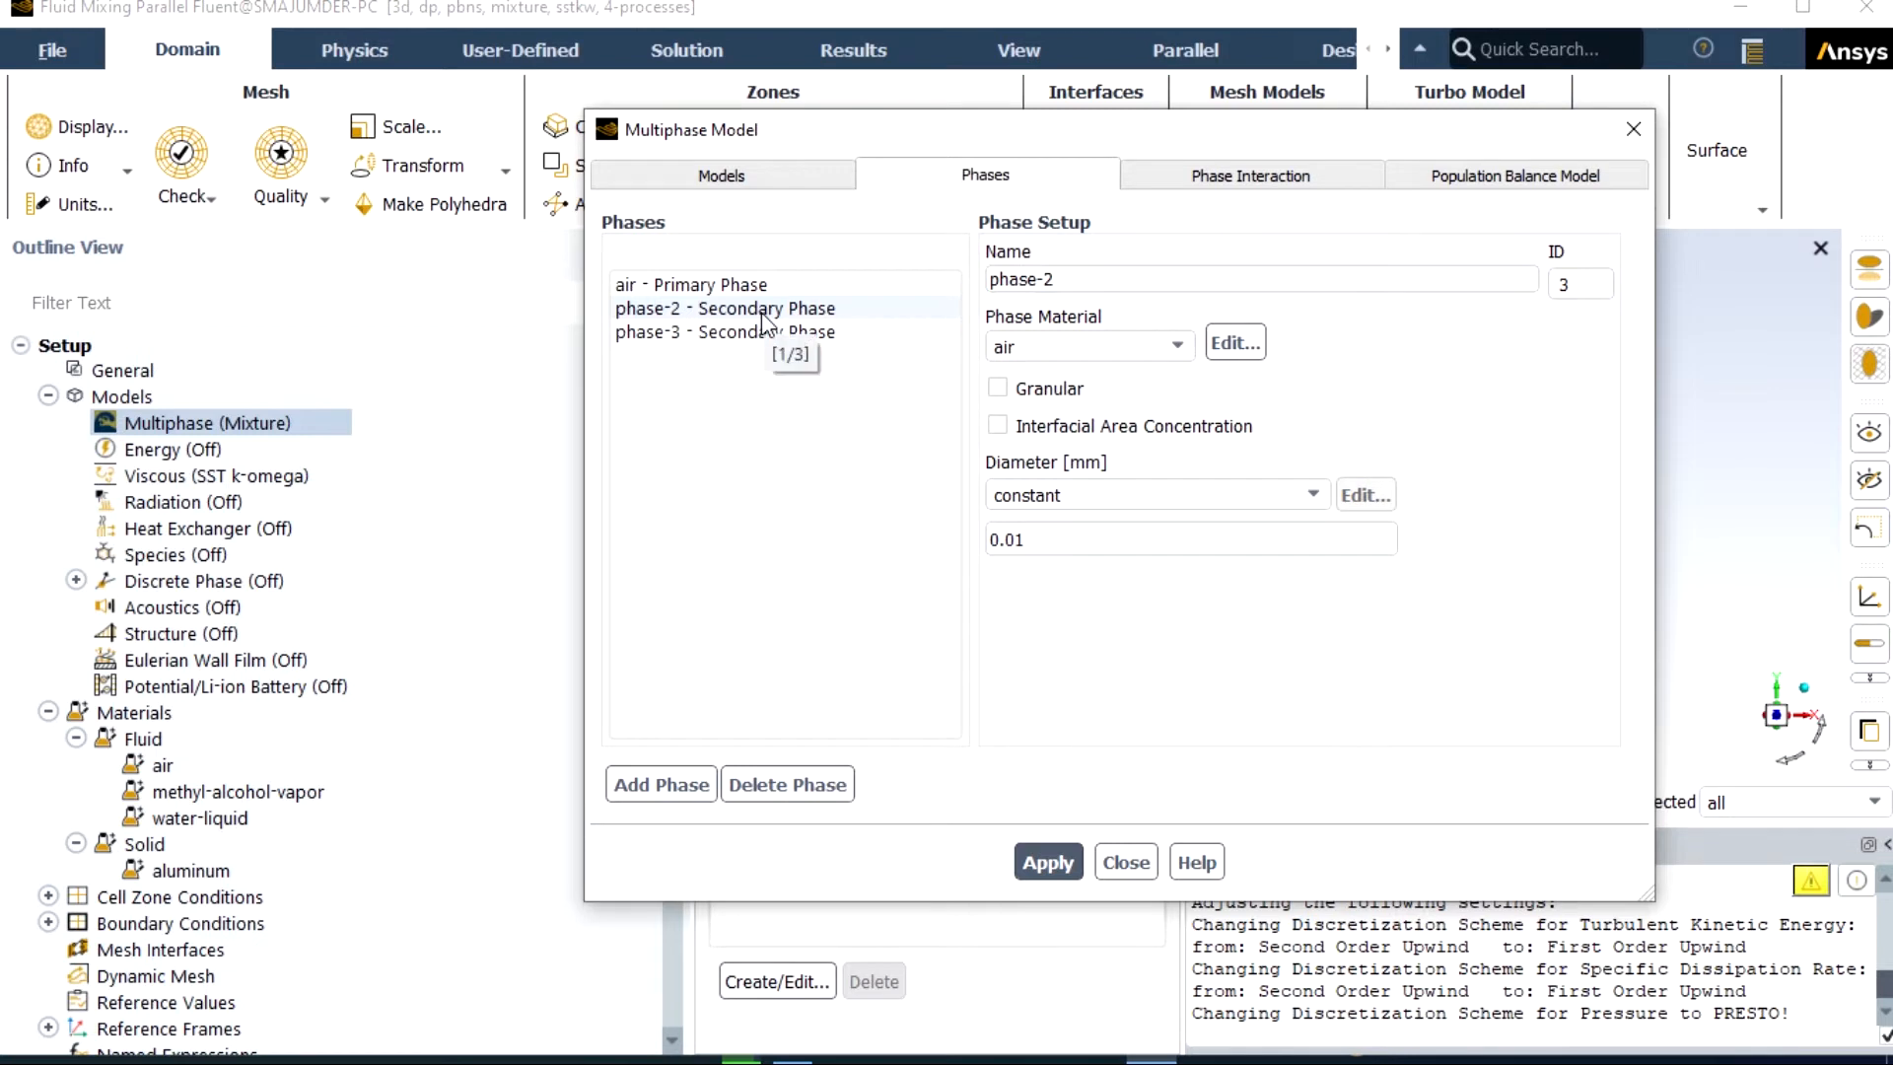
click(765, 314)
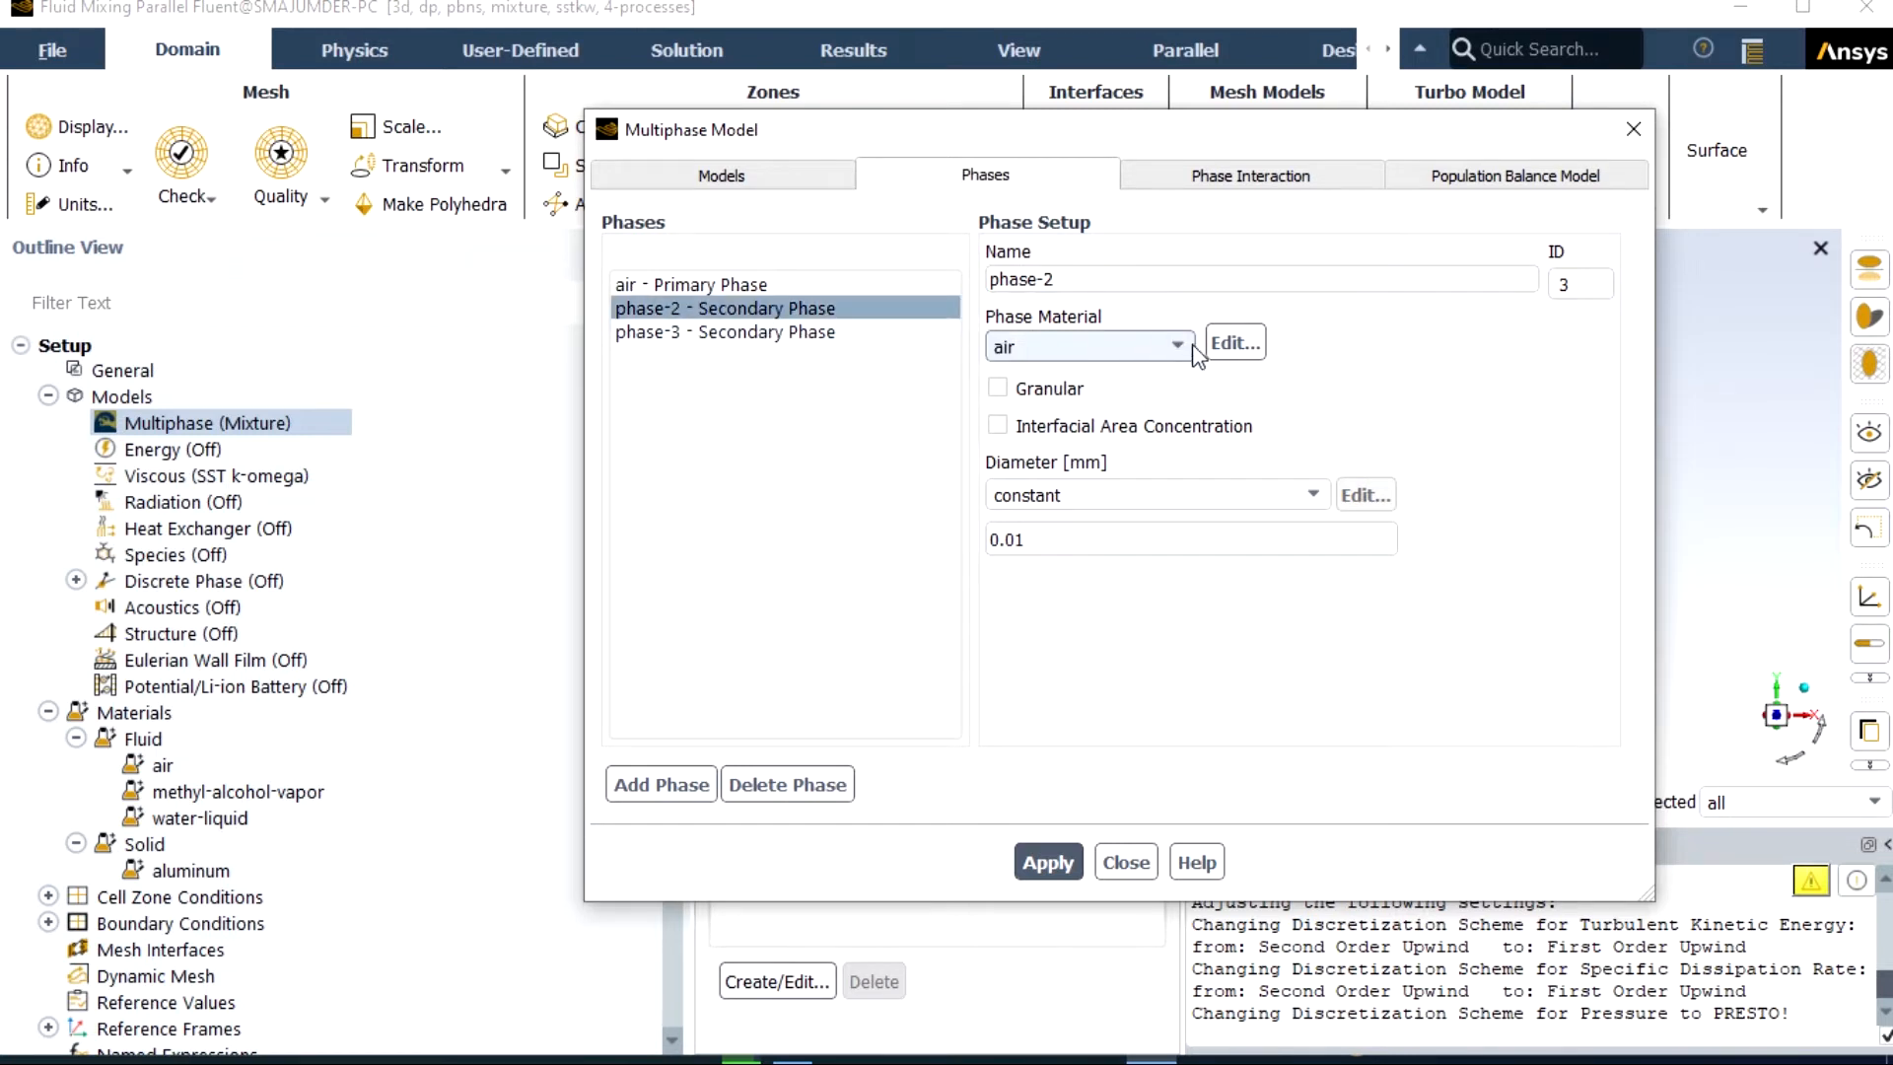
click(1179, 346)
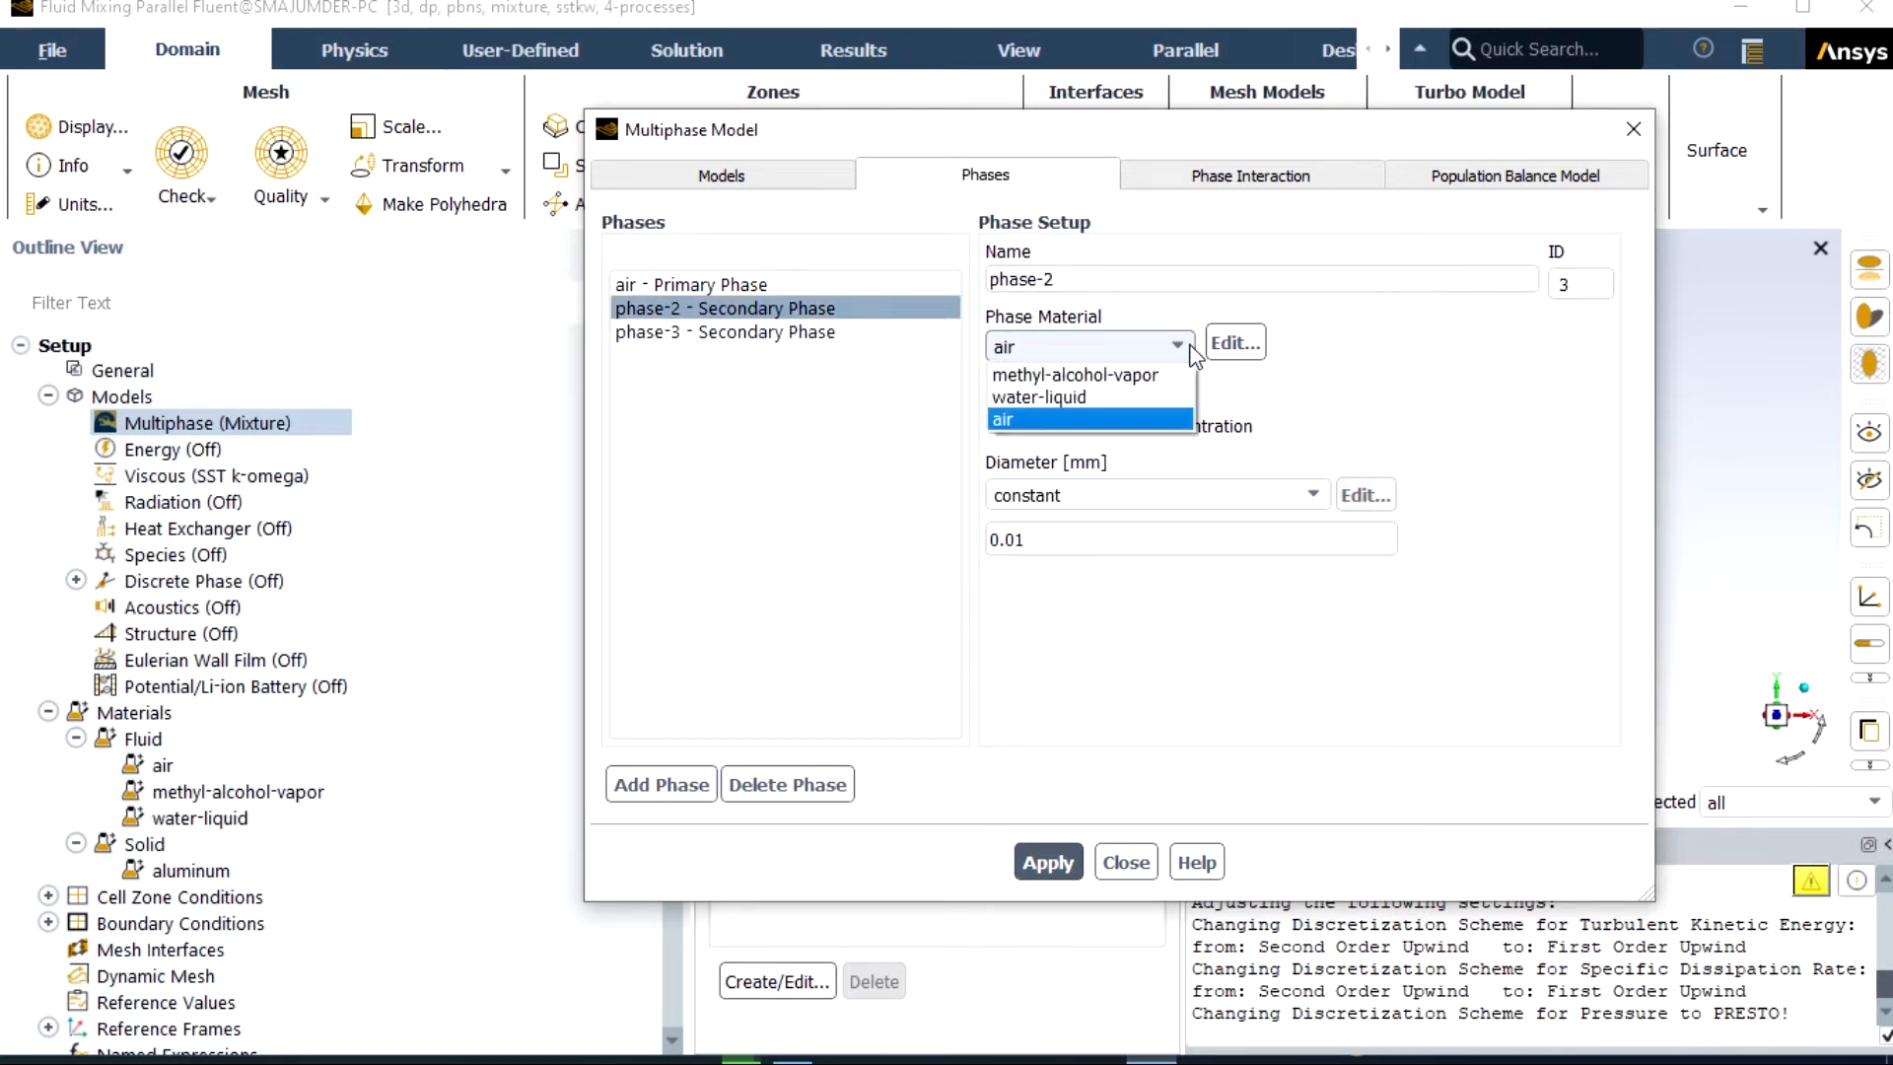
click(1115, 398)
click(1099, 281)
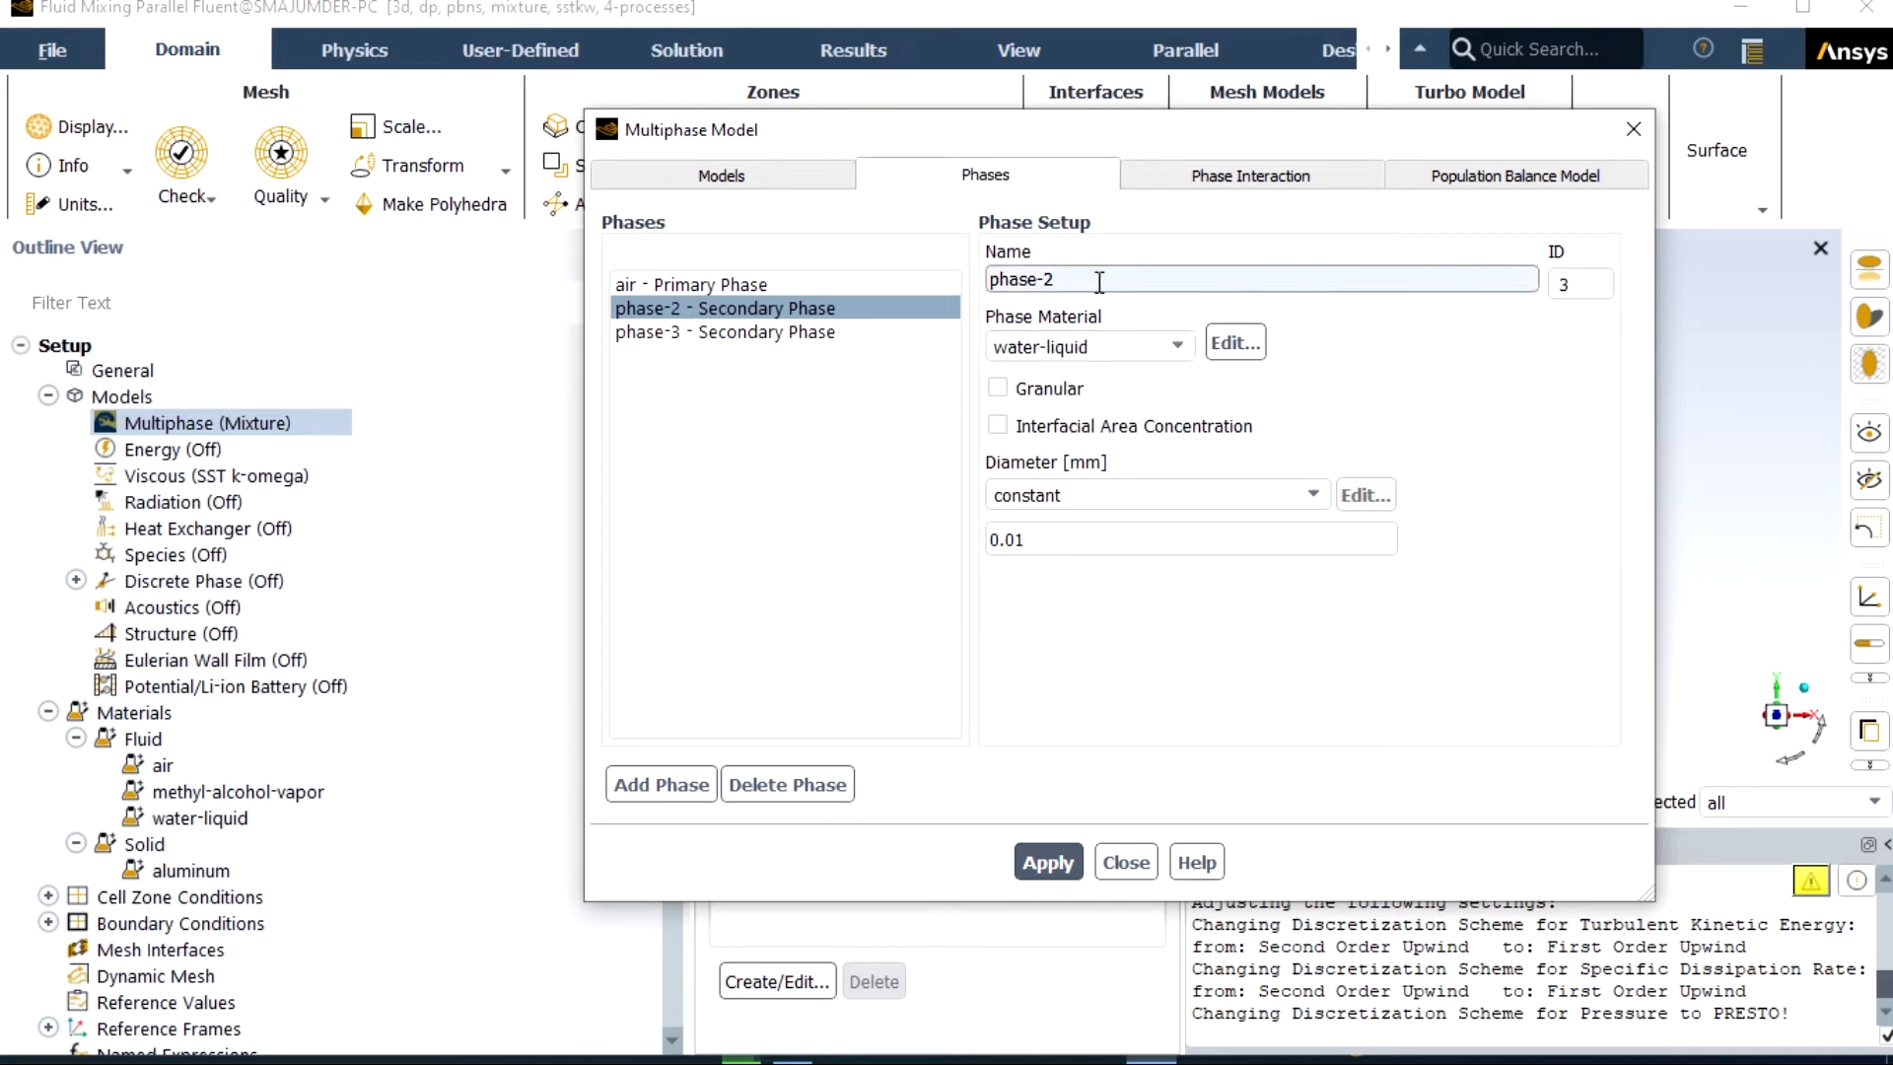
key(BackSpace)
key(BackSpace)
key(BackSpace)
key(BackSpace)
key(BackSpace)
key(BackSpace)
key(BackSpace)
text(water)
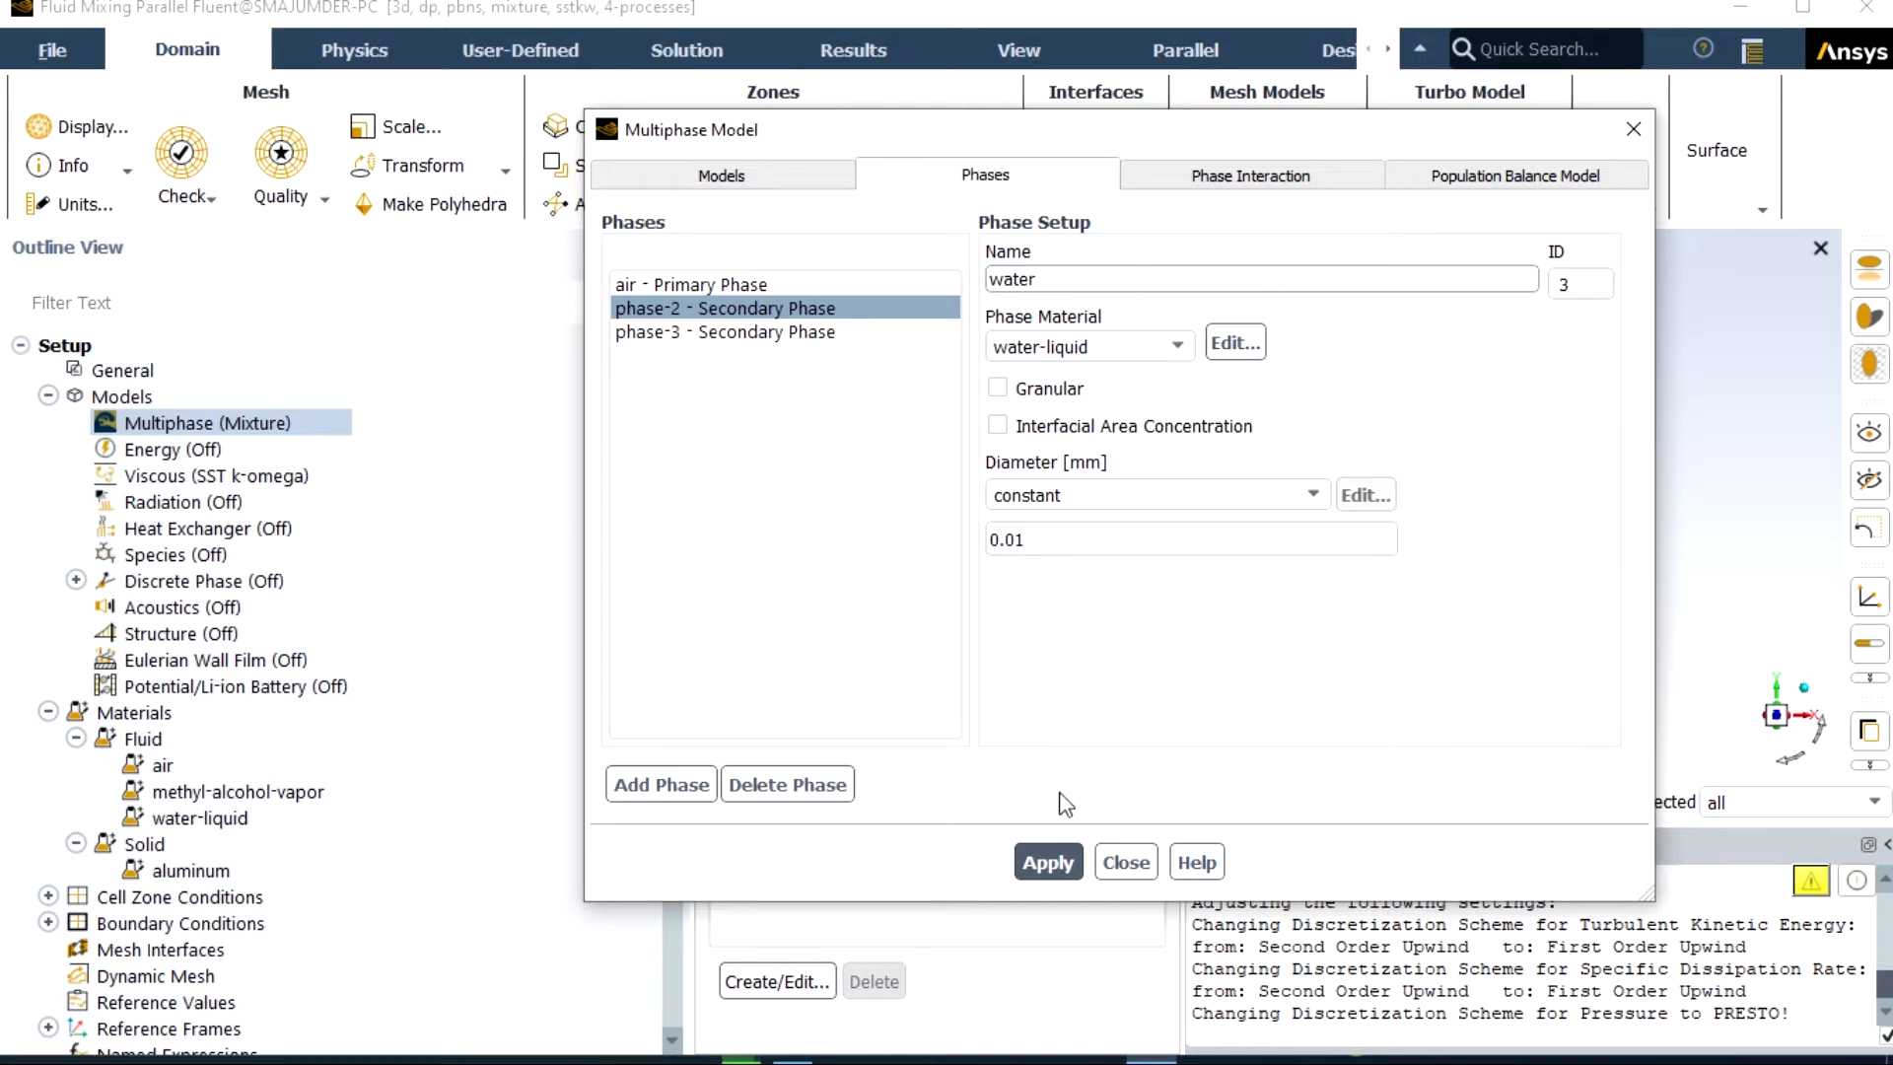
click(1048, 858)
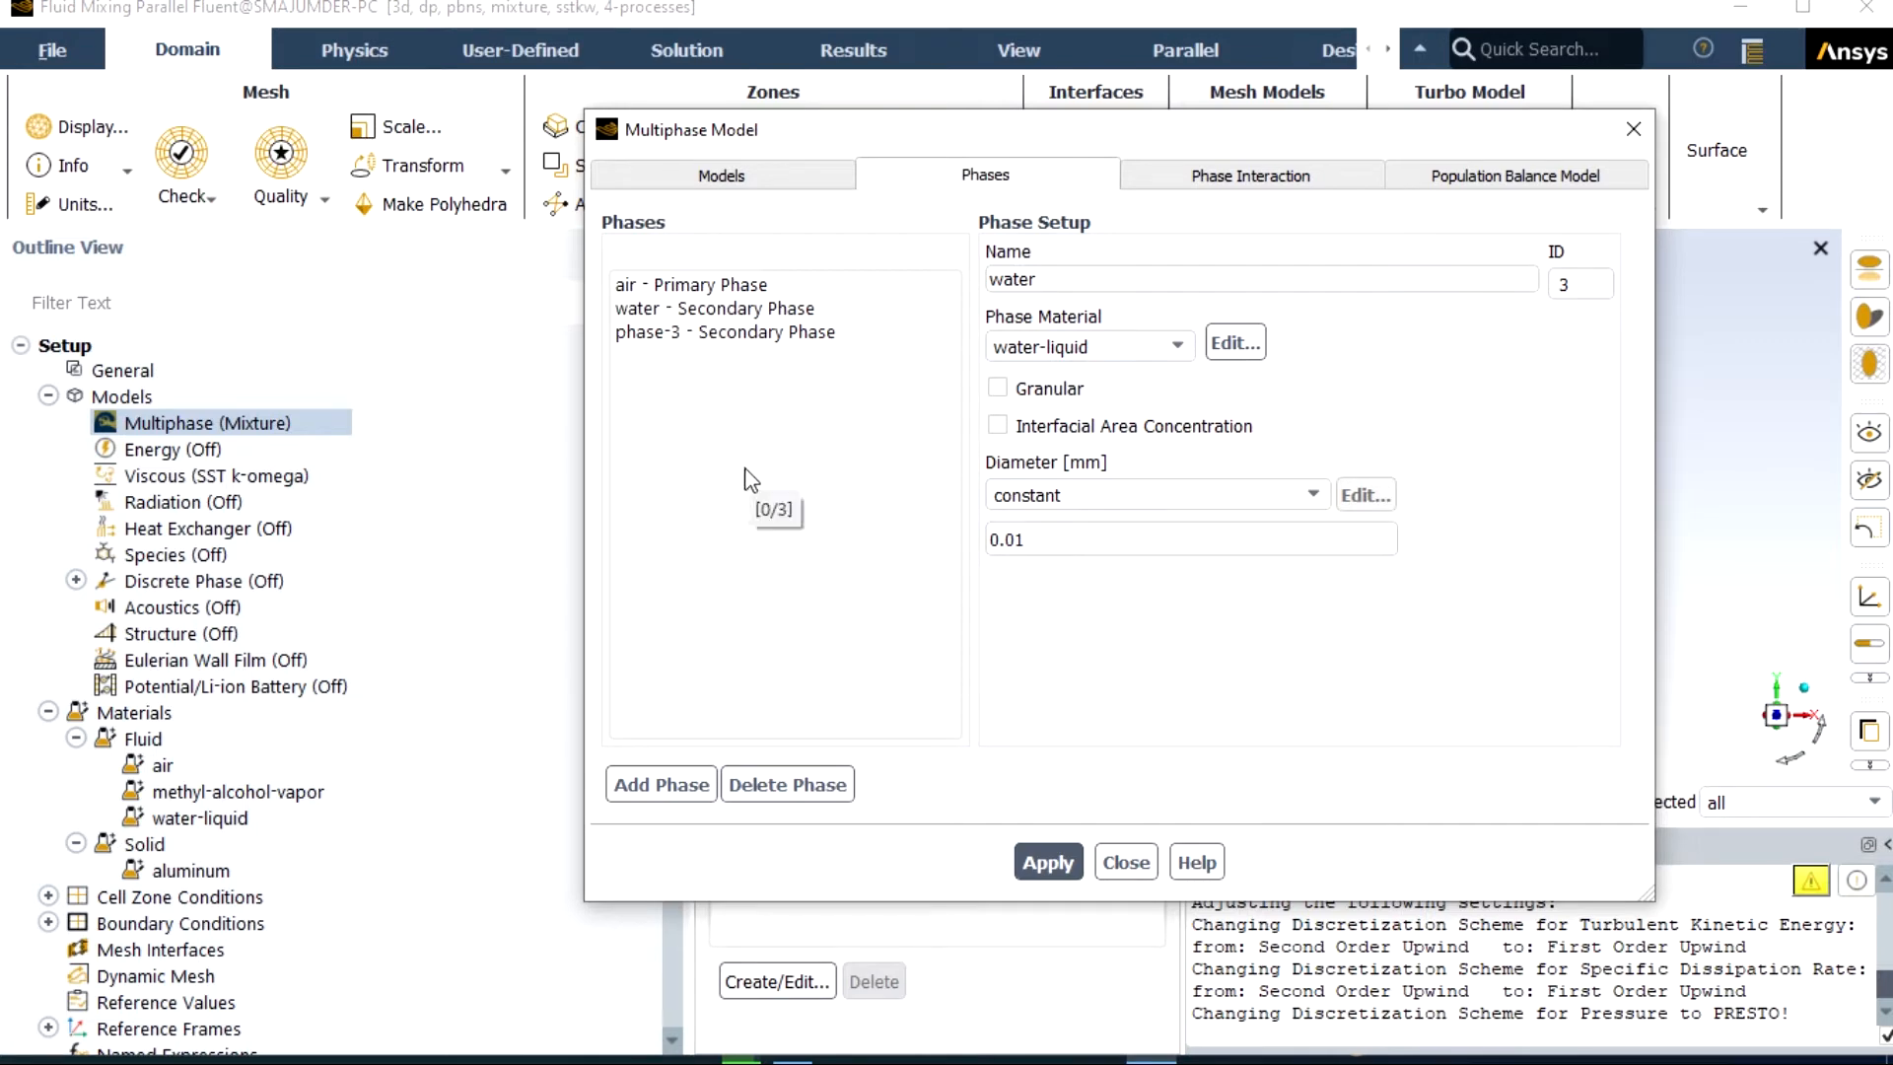
- Rename secondary phase-3 as methanol, assign methyl-alcohol-vapor as its material, and apply the change
click(768, 332)
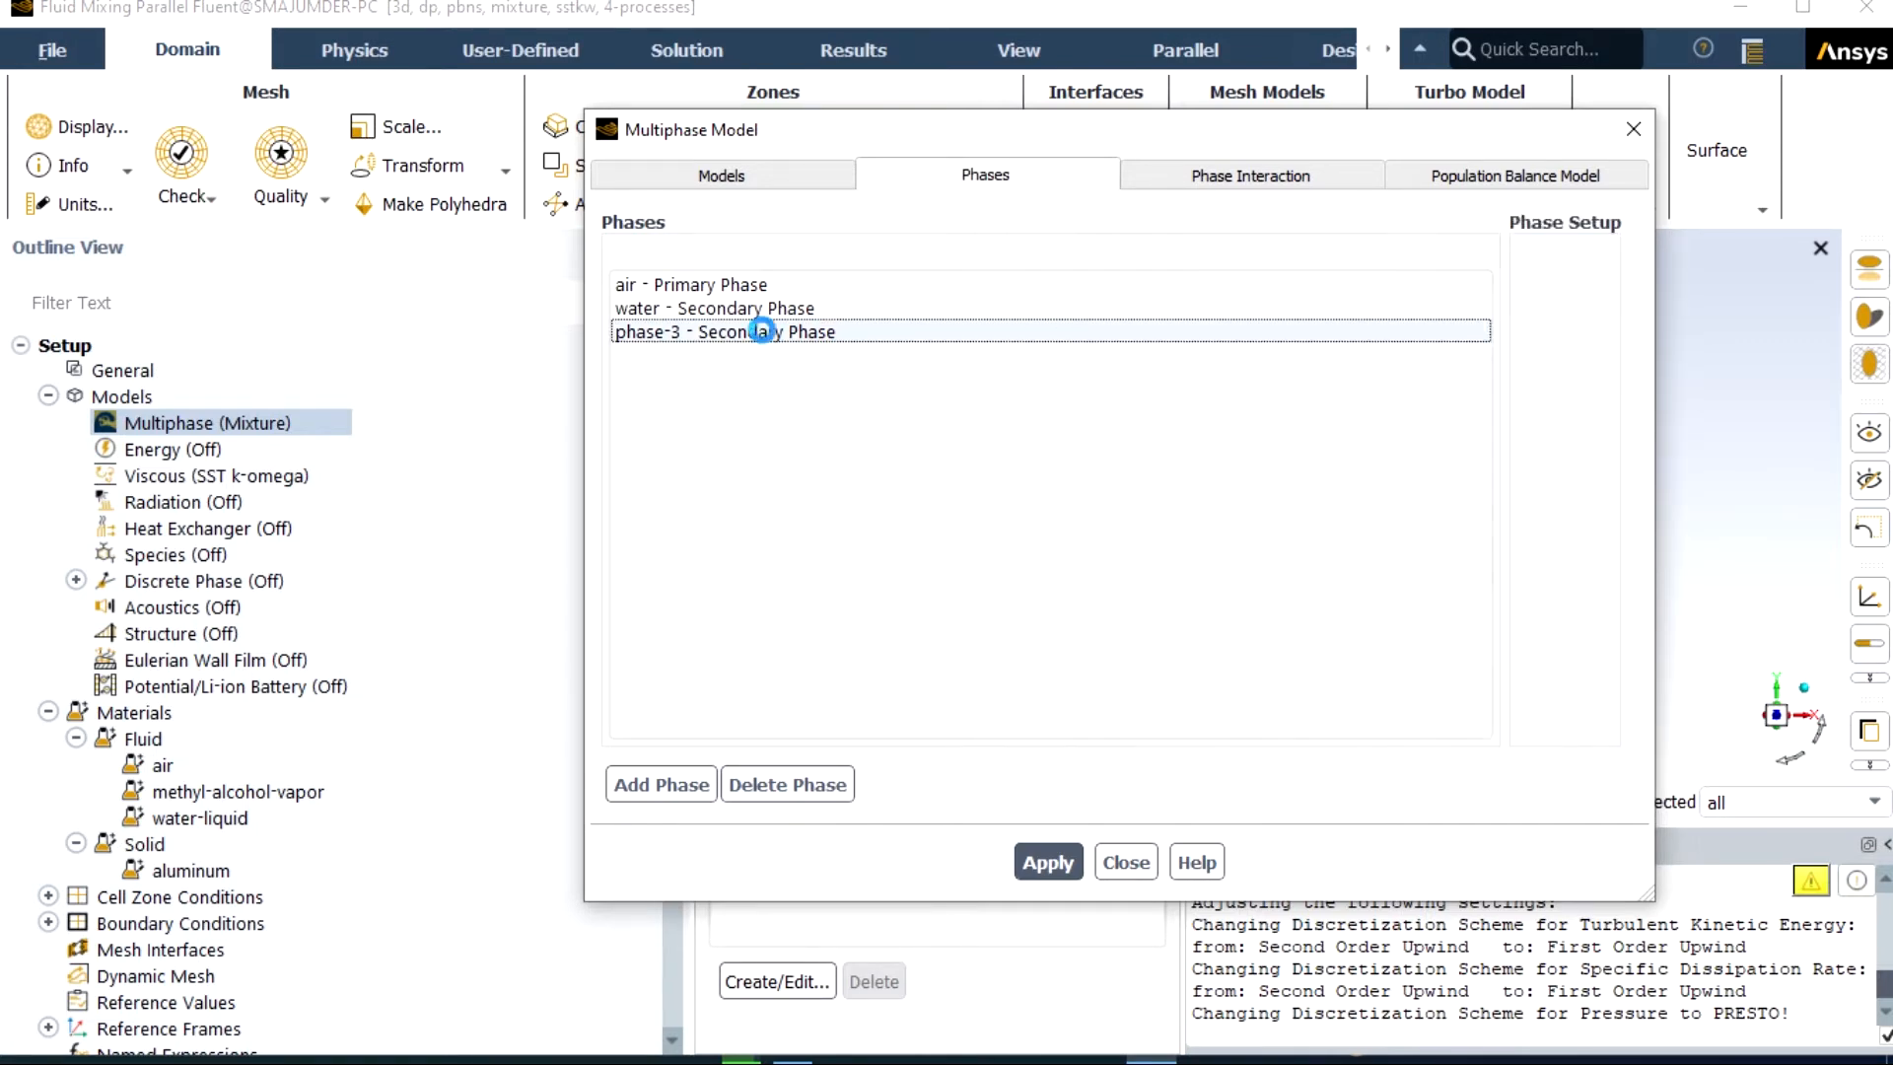
click(768, 335)
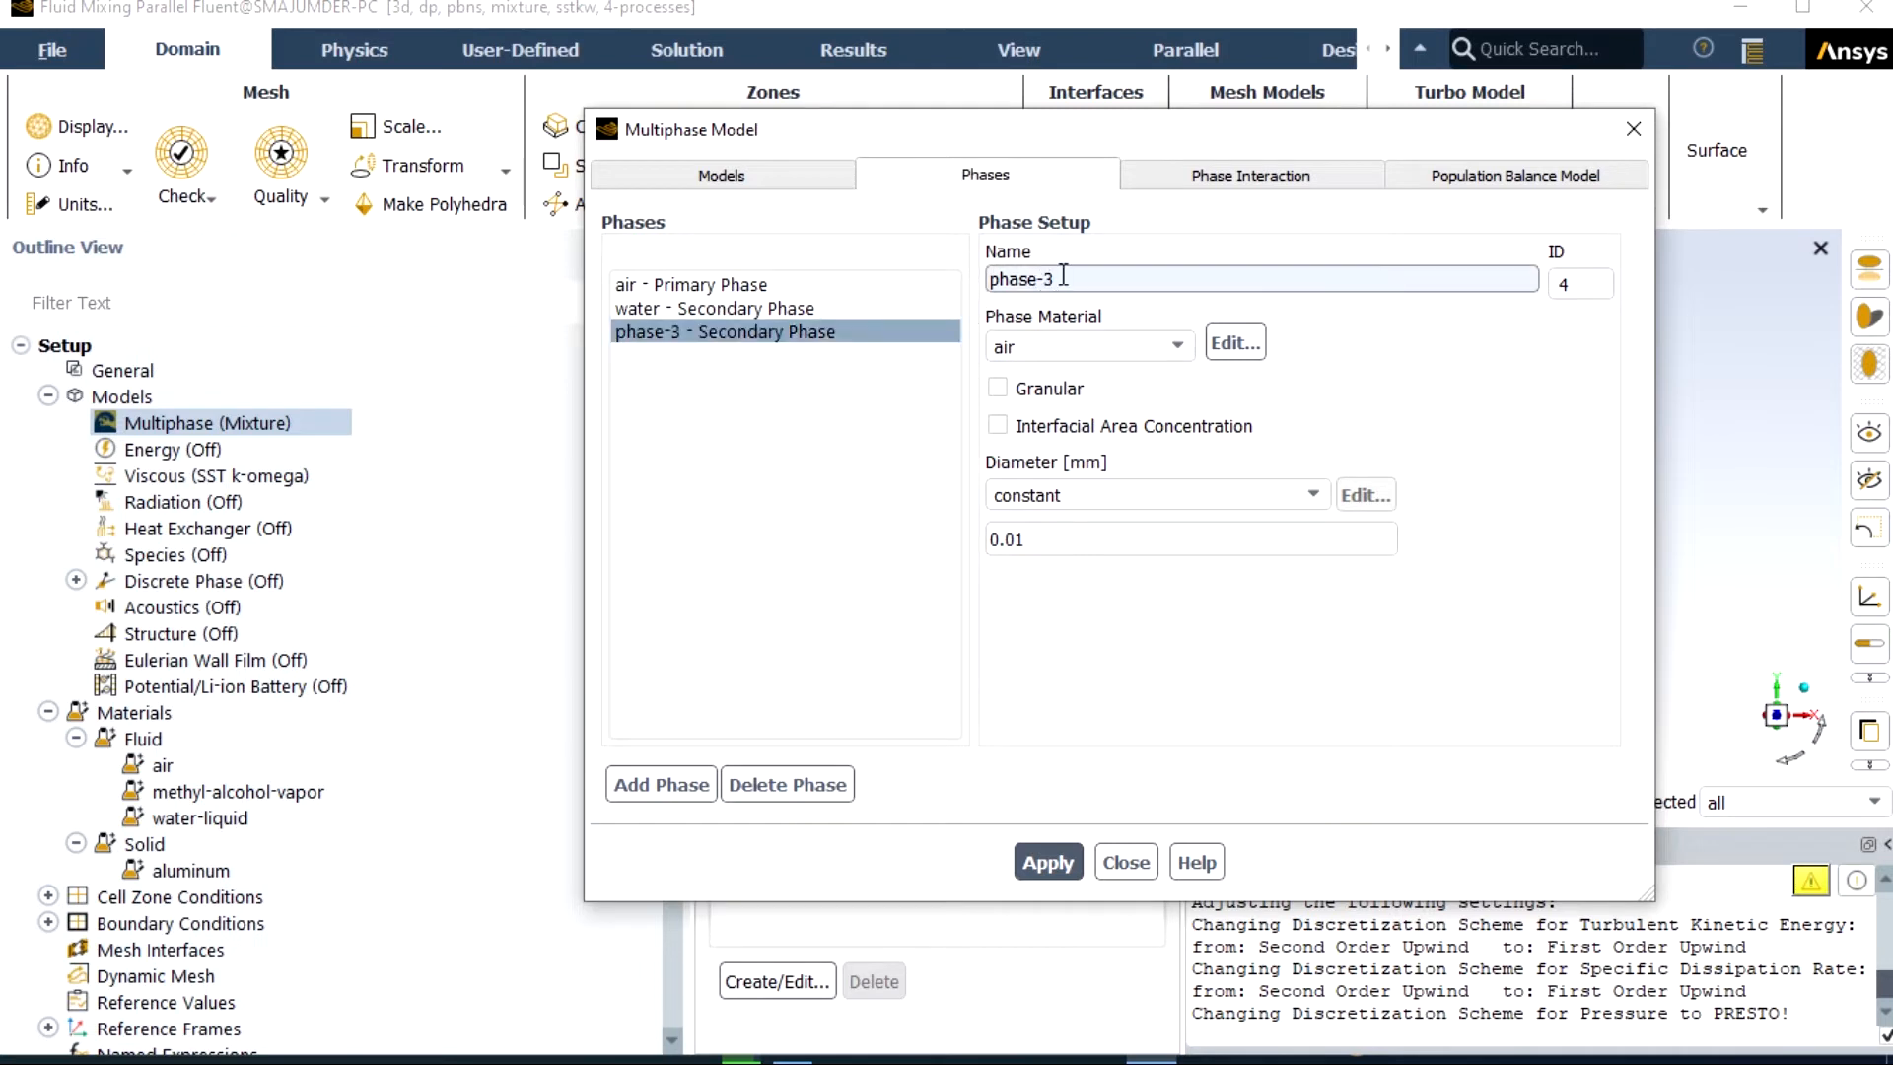
key(BackSpace)
key(BackSpace)
key(BackSpace)
key(BackSpace)
key(BackSpace)
key(BackSpace)
key(BackSpace)
text(methanol)
click(1175, 346)
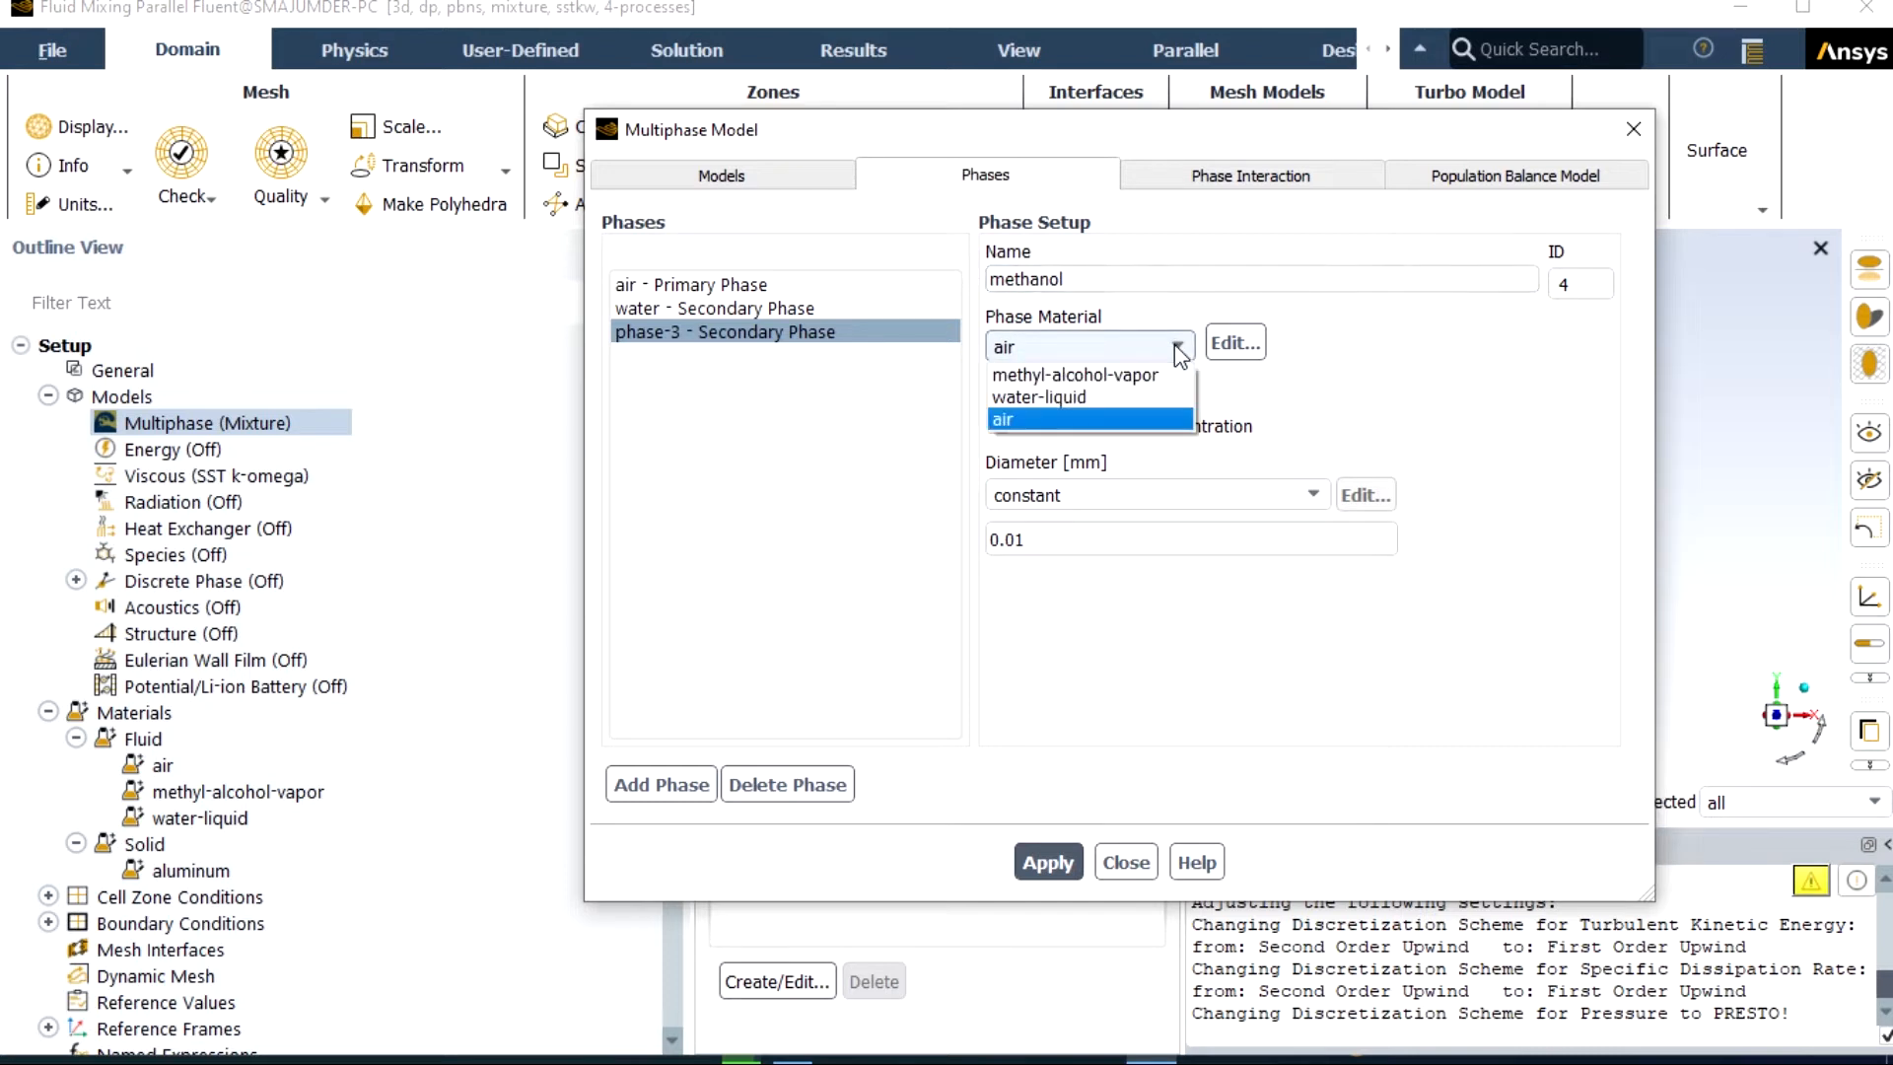
click(1114, 374)
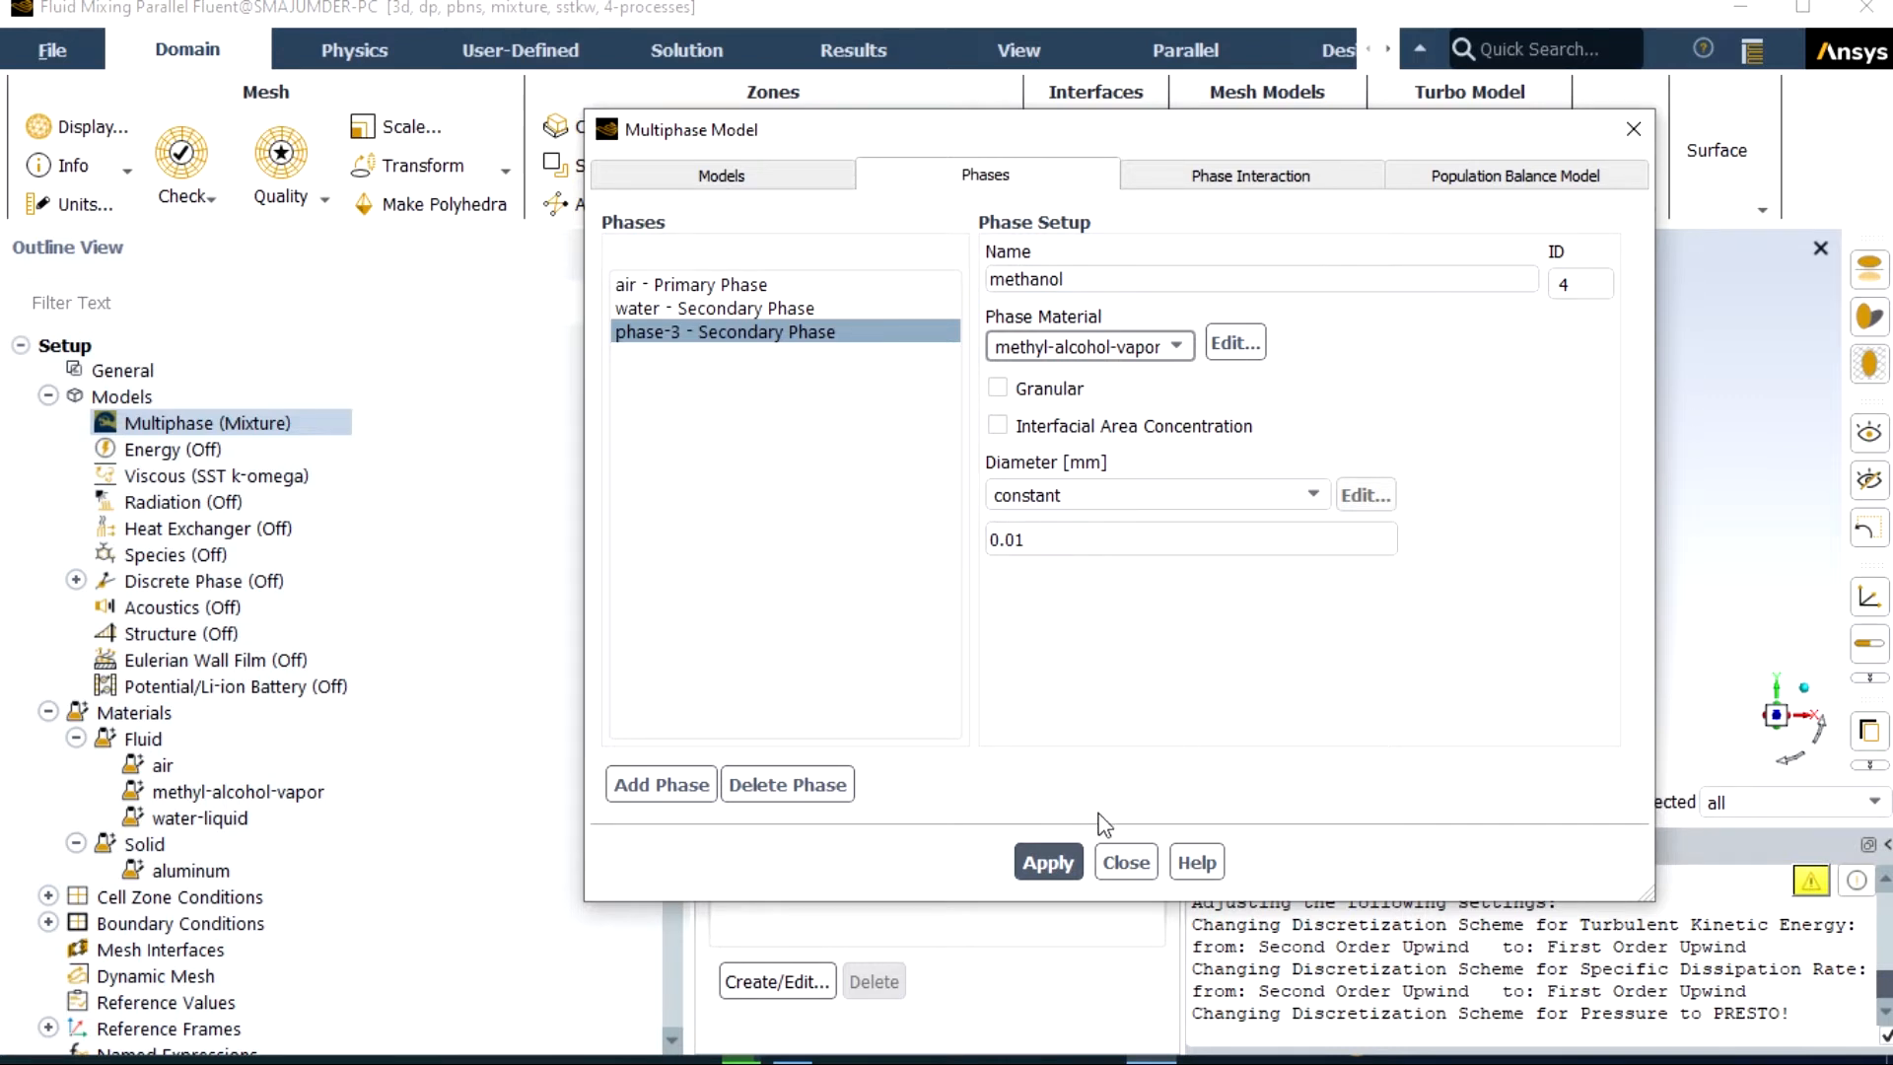
click(1036, 860)
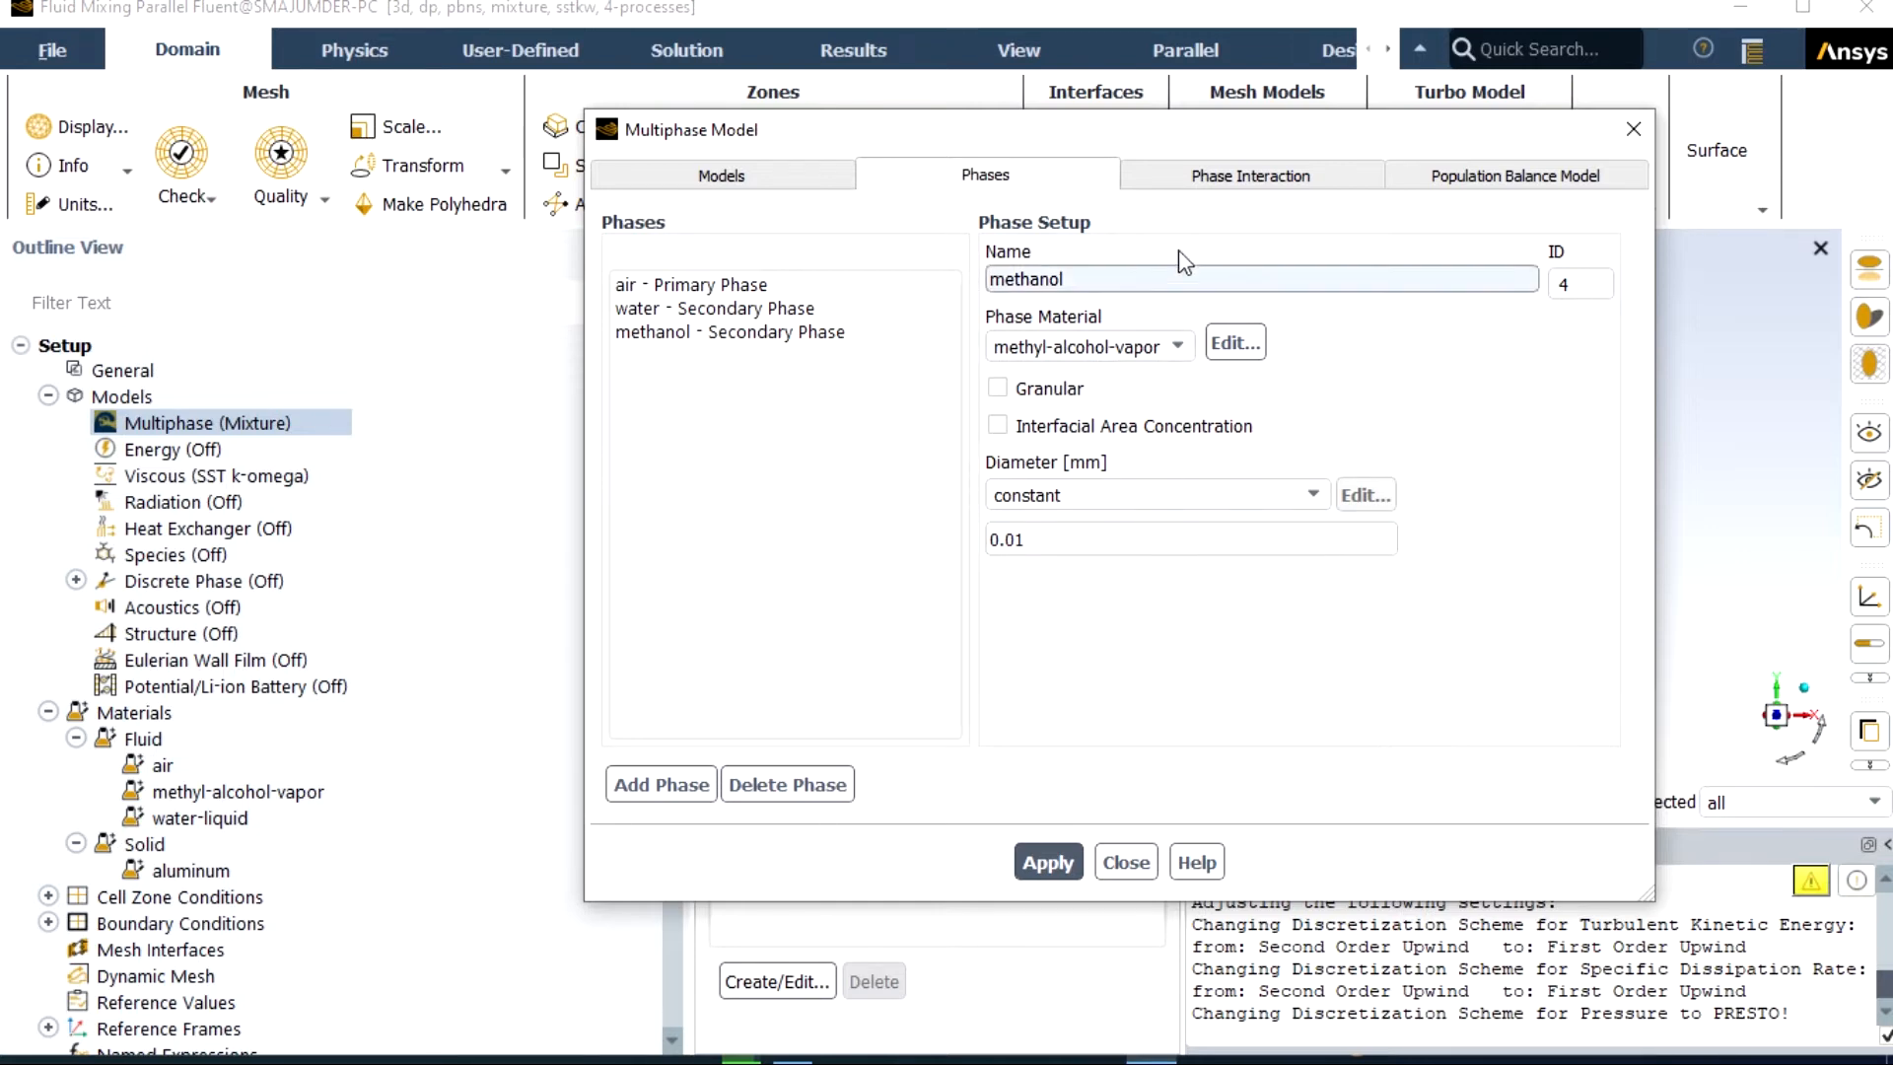
- Enable surface tension force modeling with wall adhesion and set the air-water pair's surface tension coefficient to a constant 0.01 N/m
click(1187, 176)
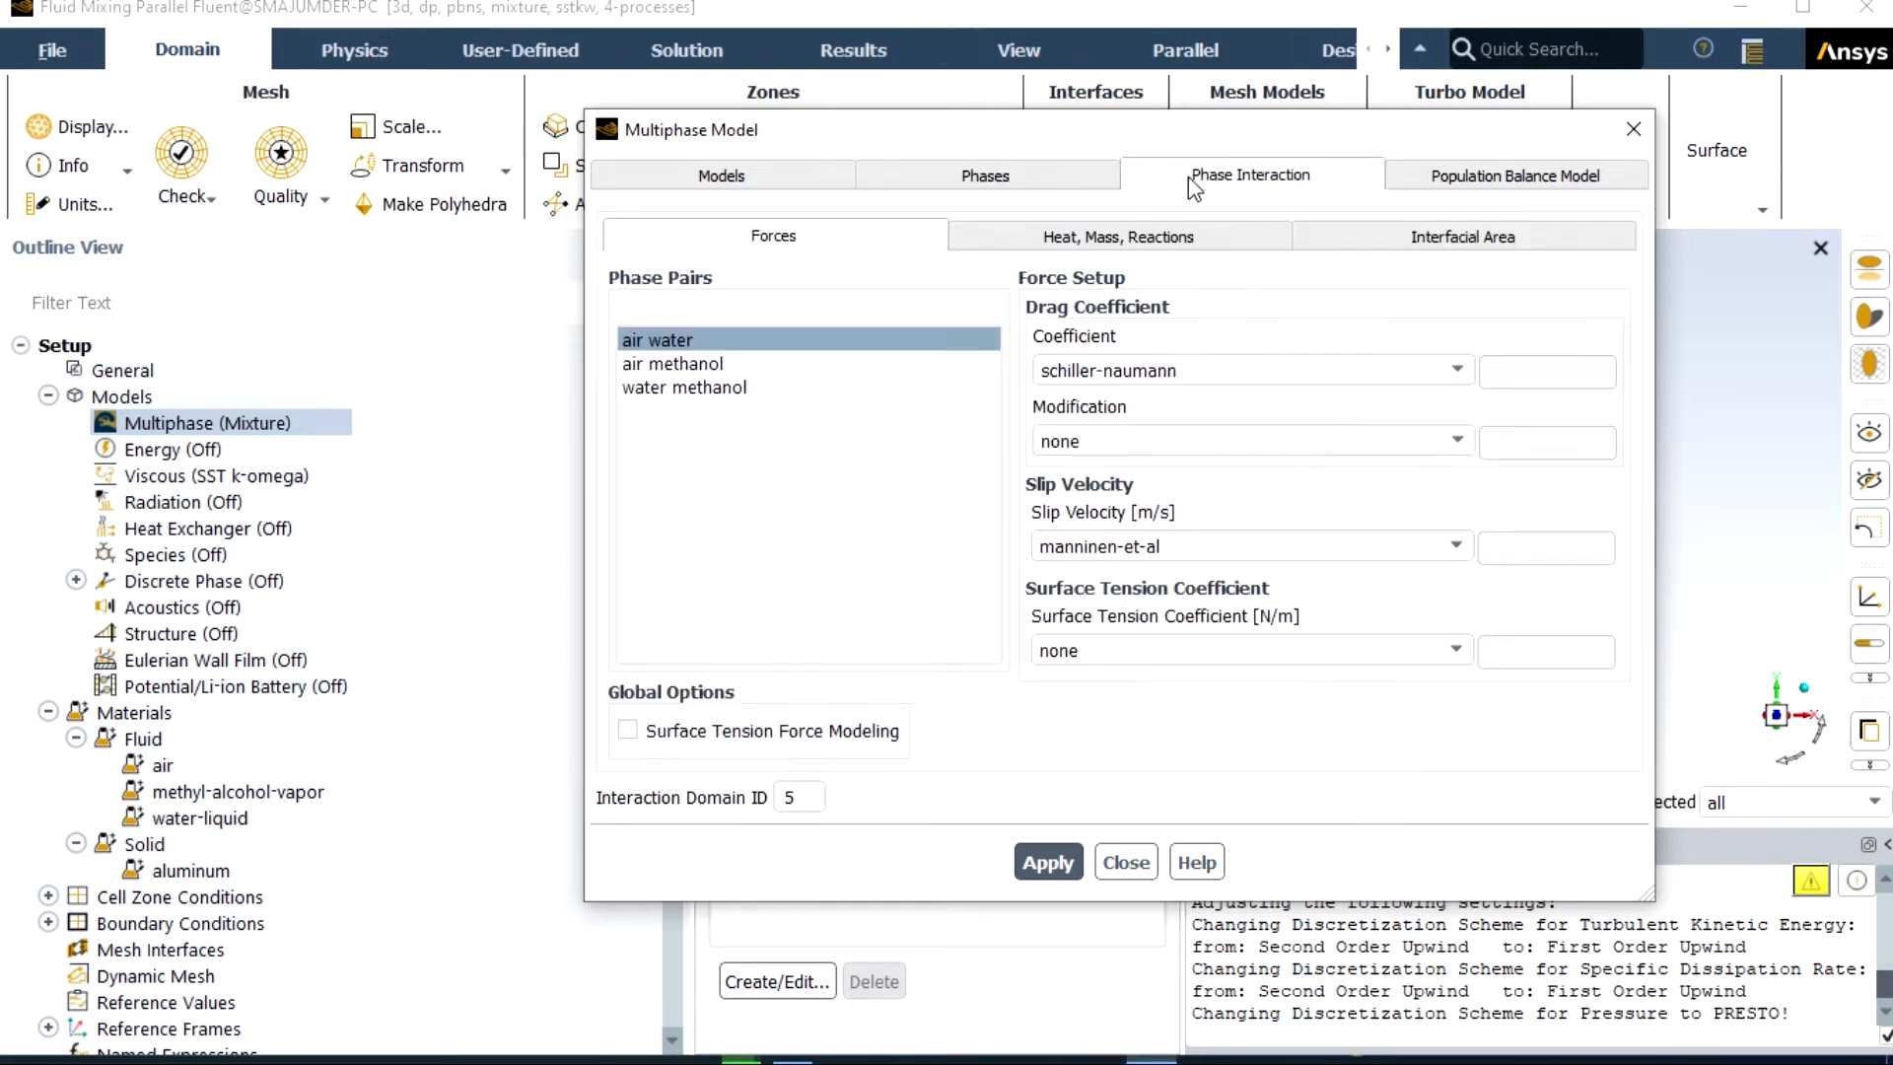
click(628, 732)
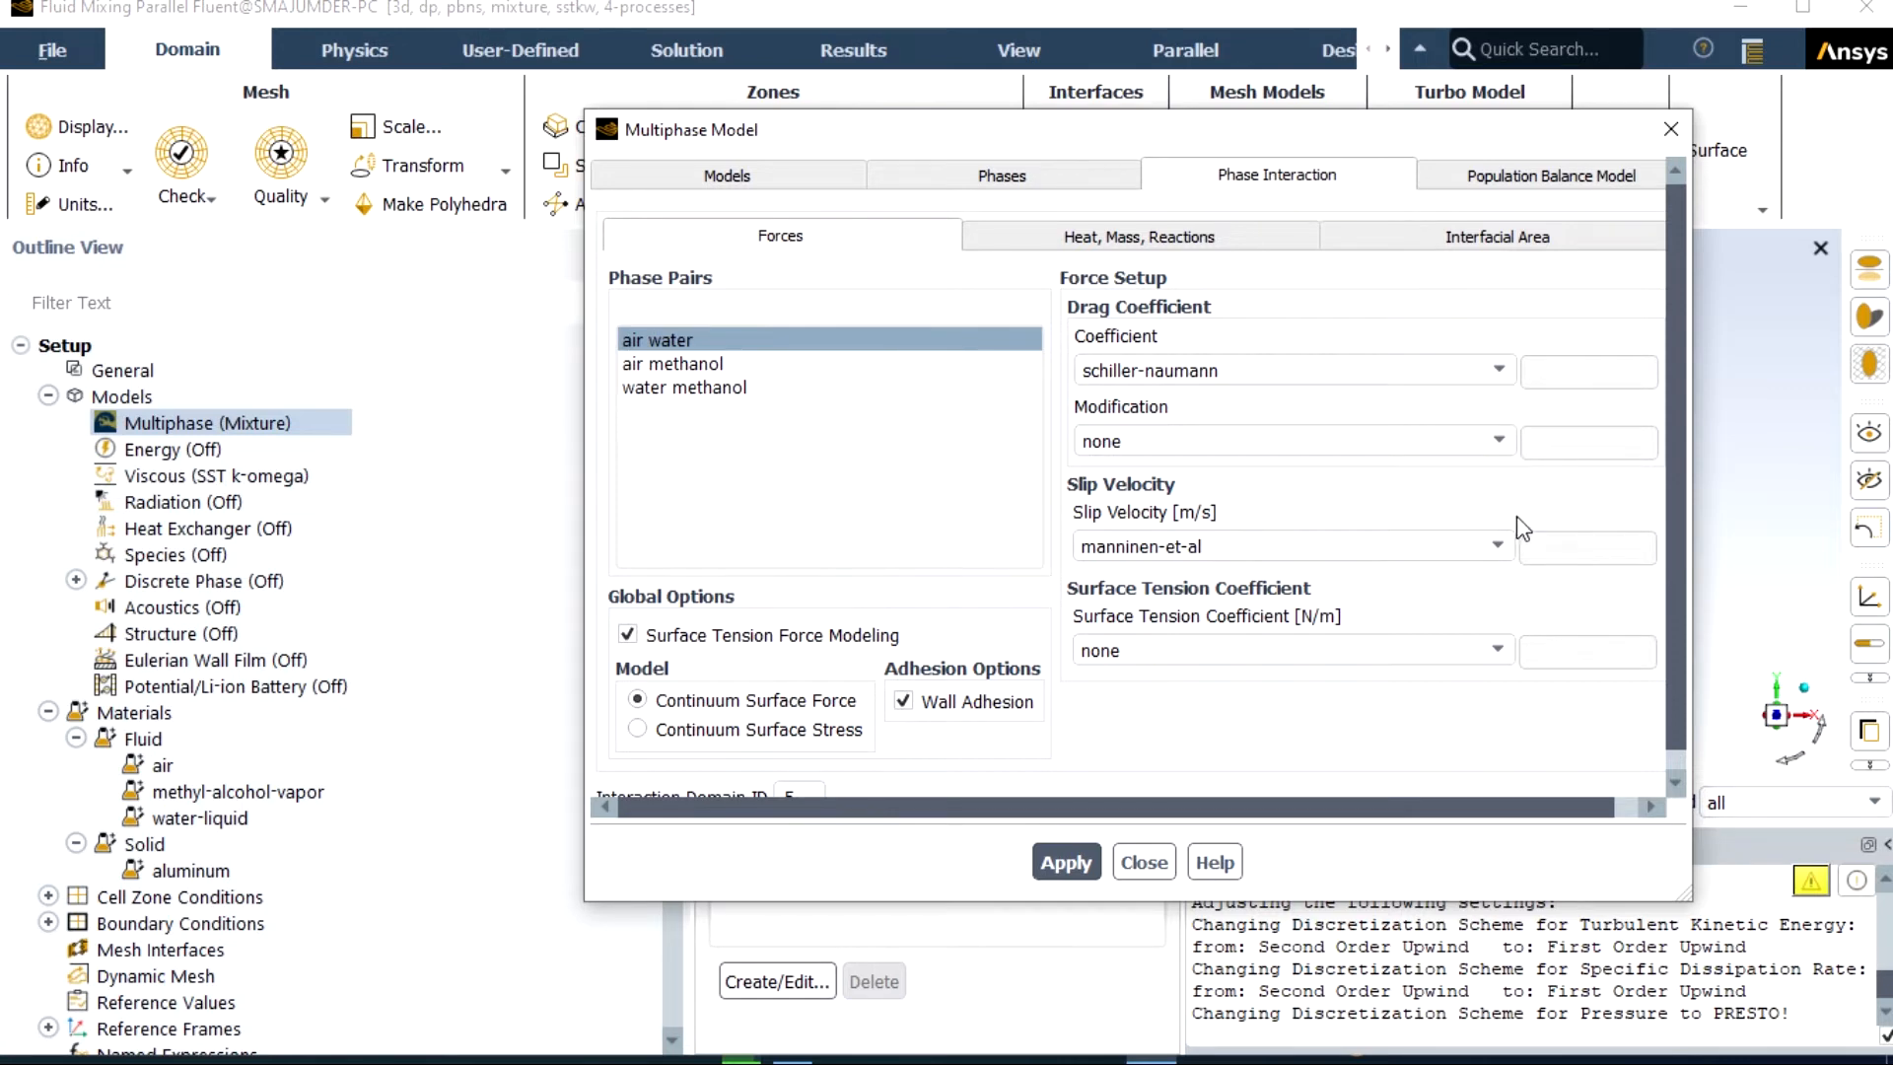
click(1499, 649)
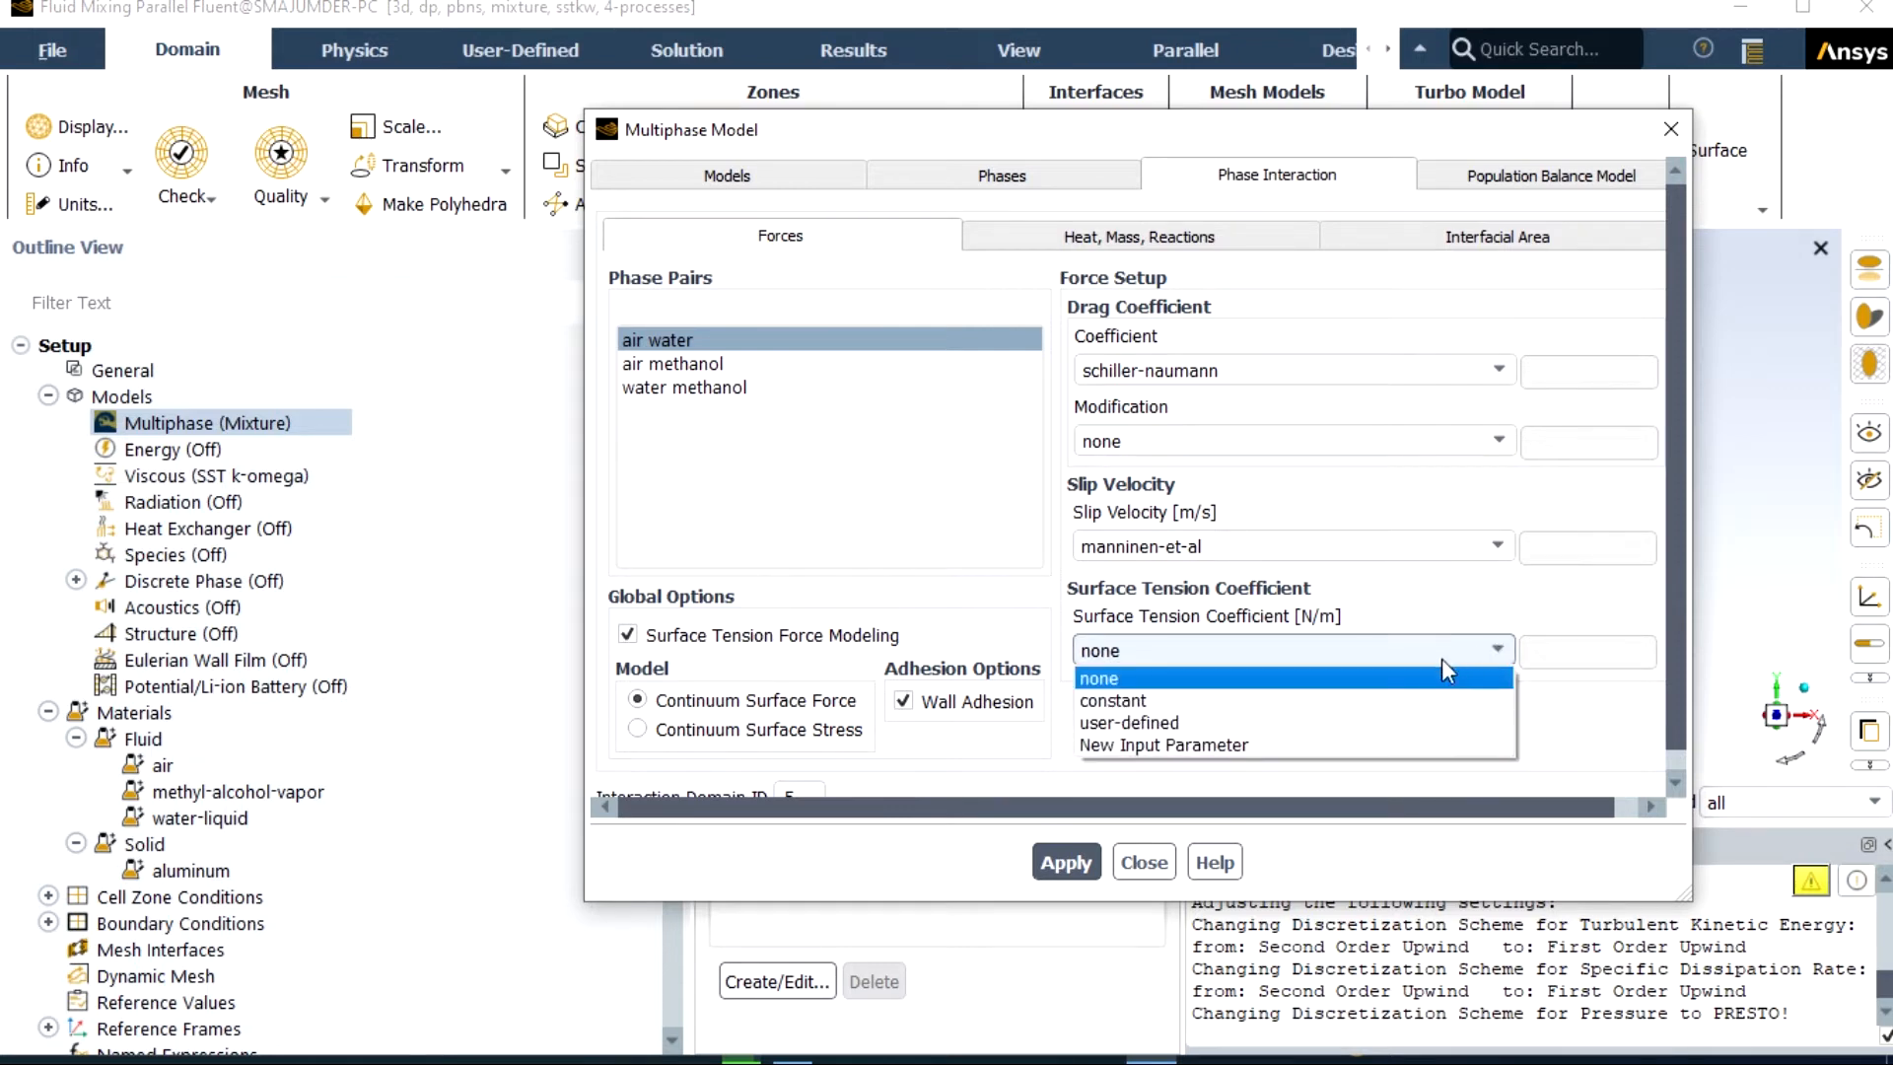
click(1410, 698)
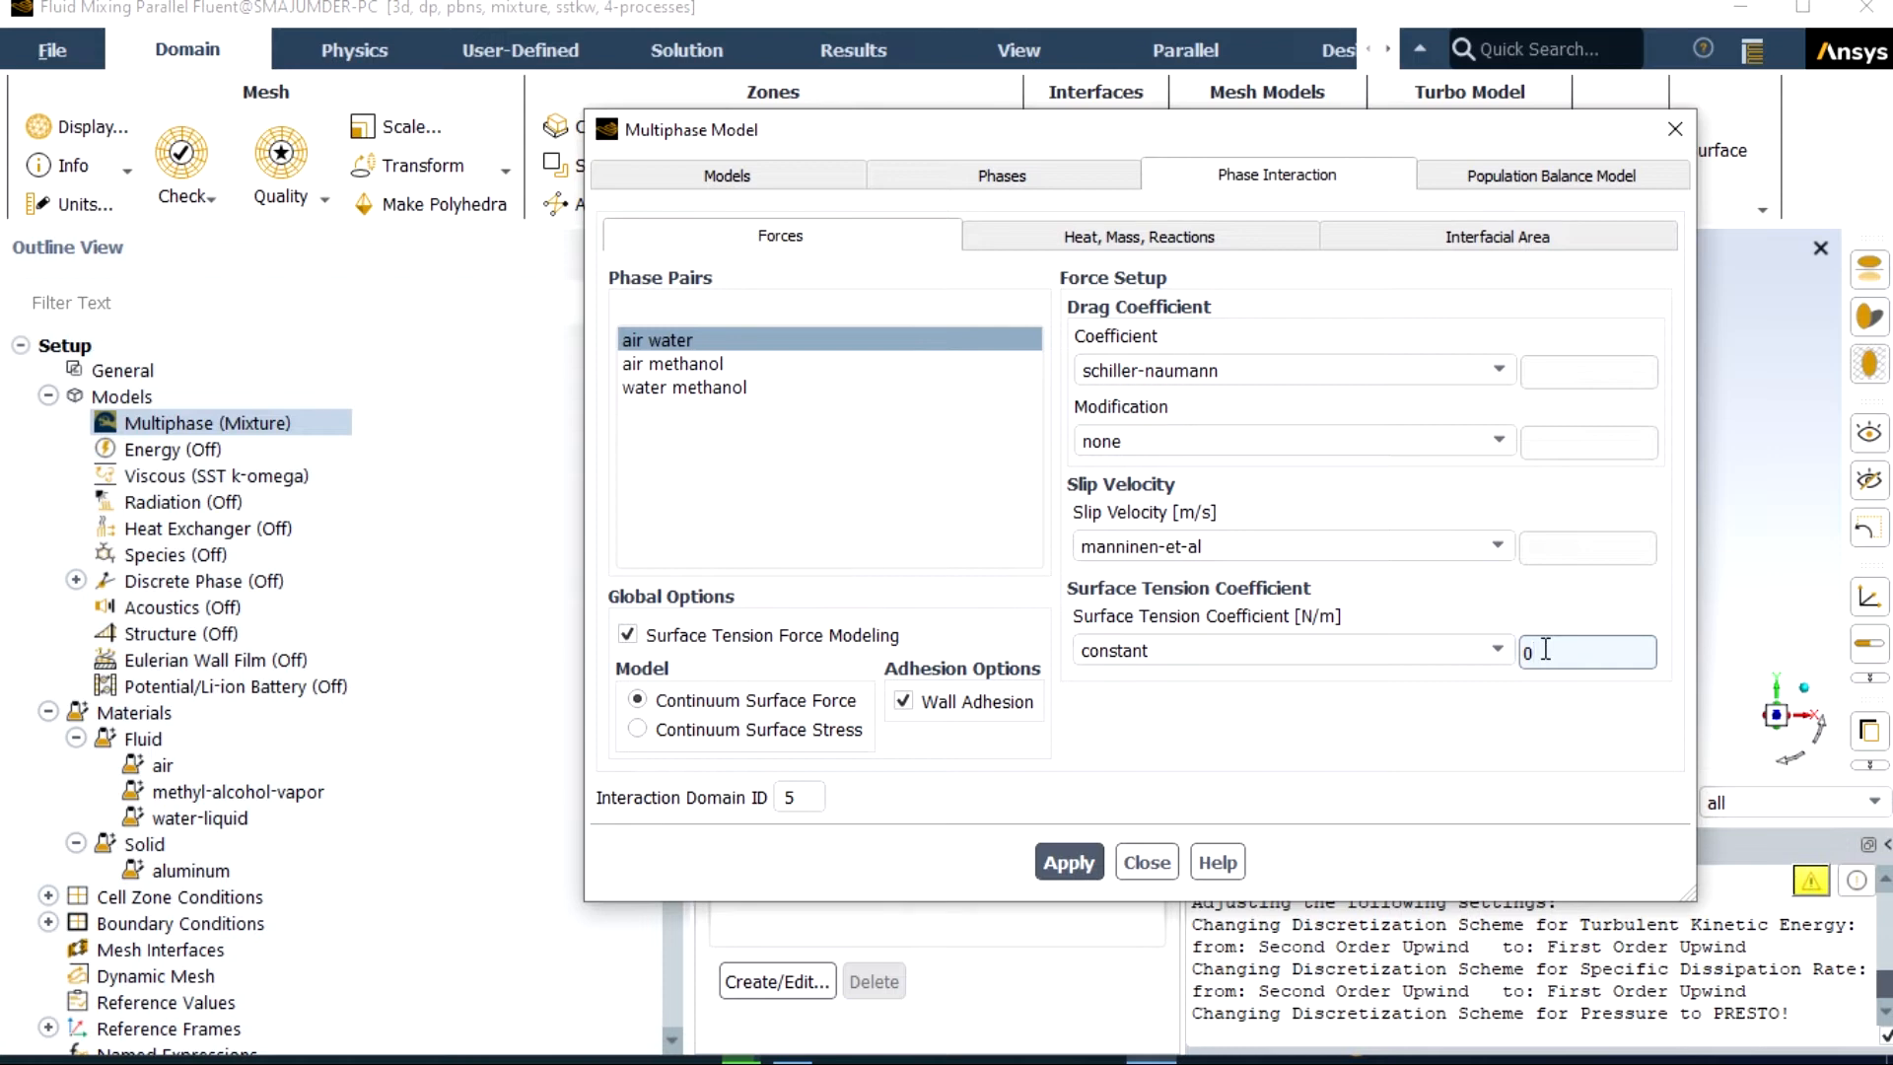
text(1)
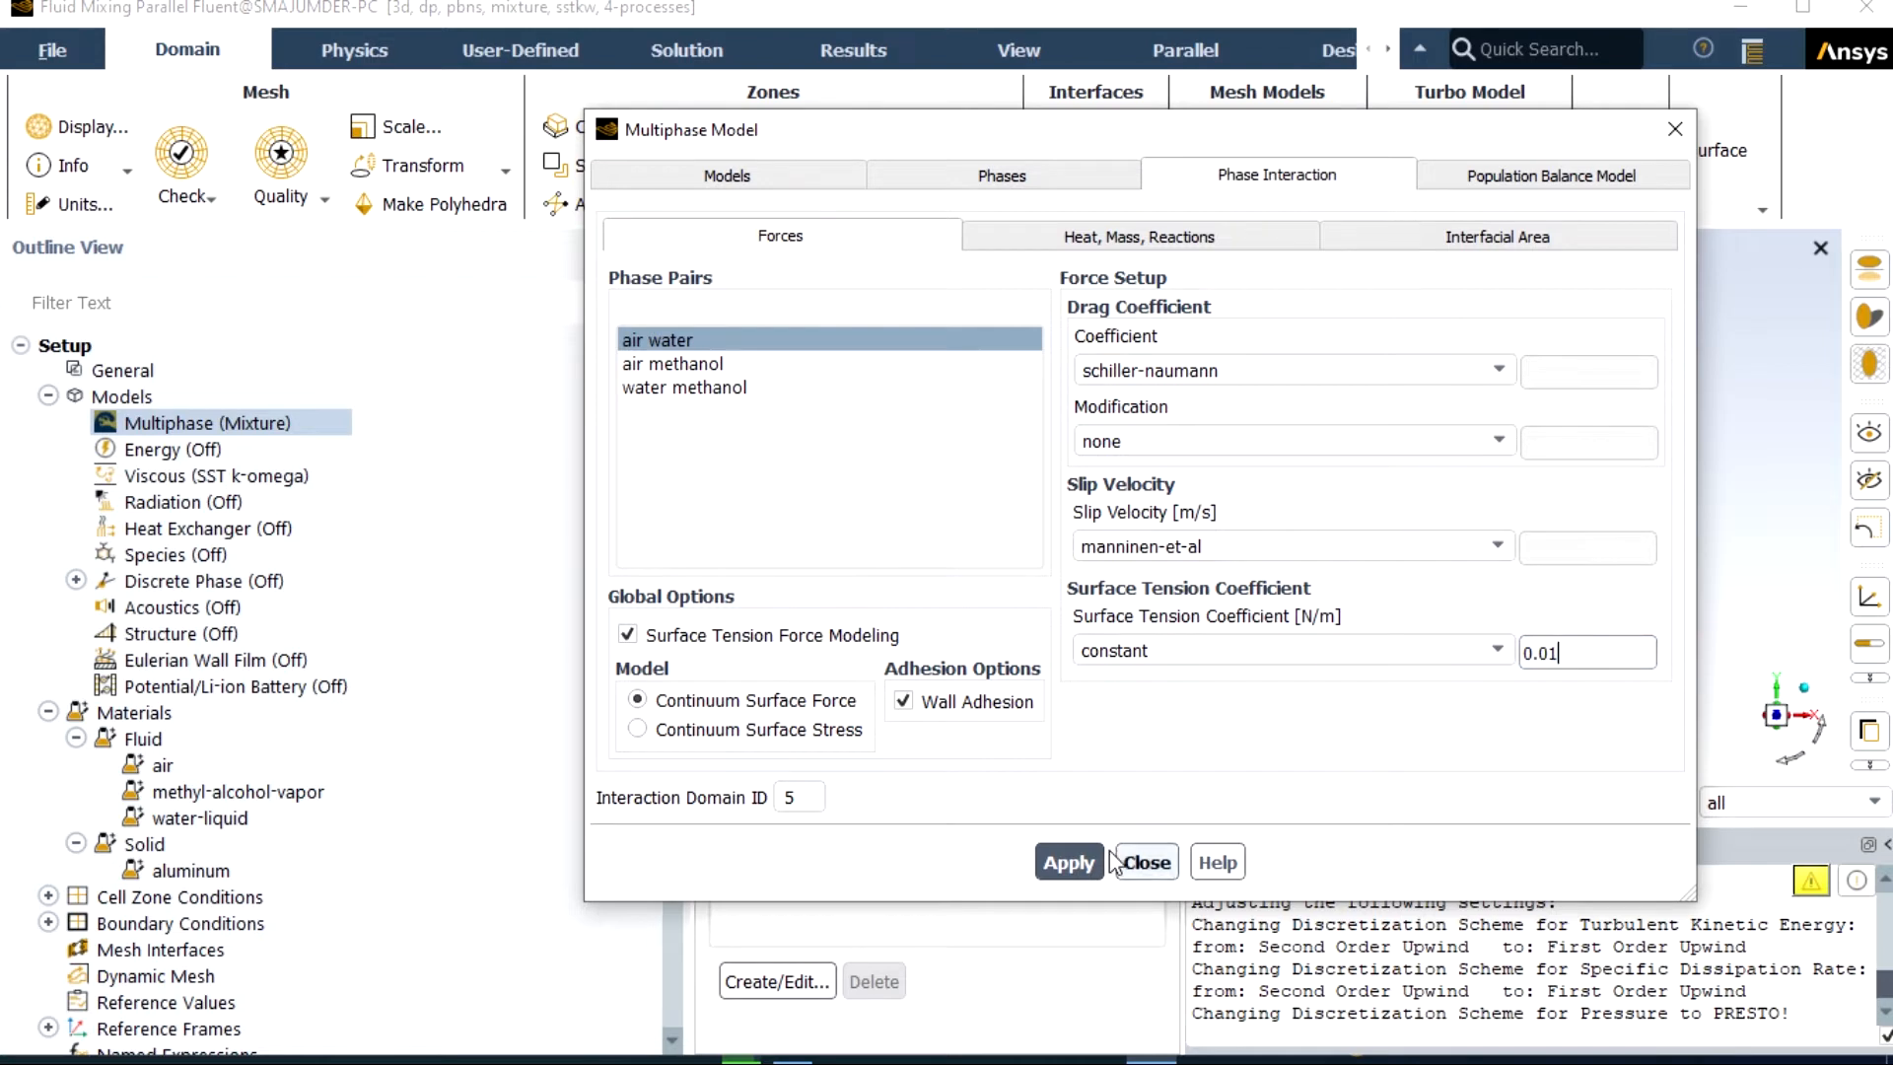
click(1070, 864)
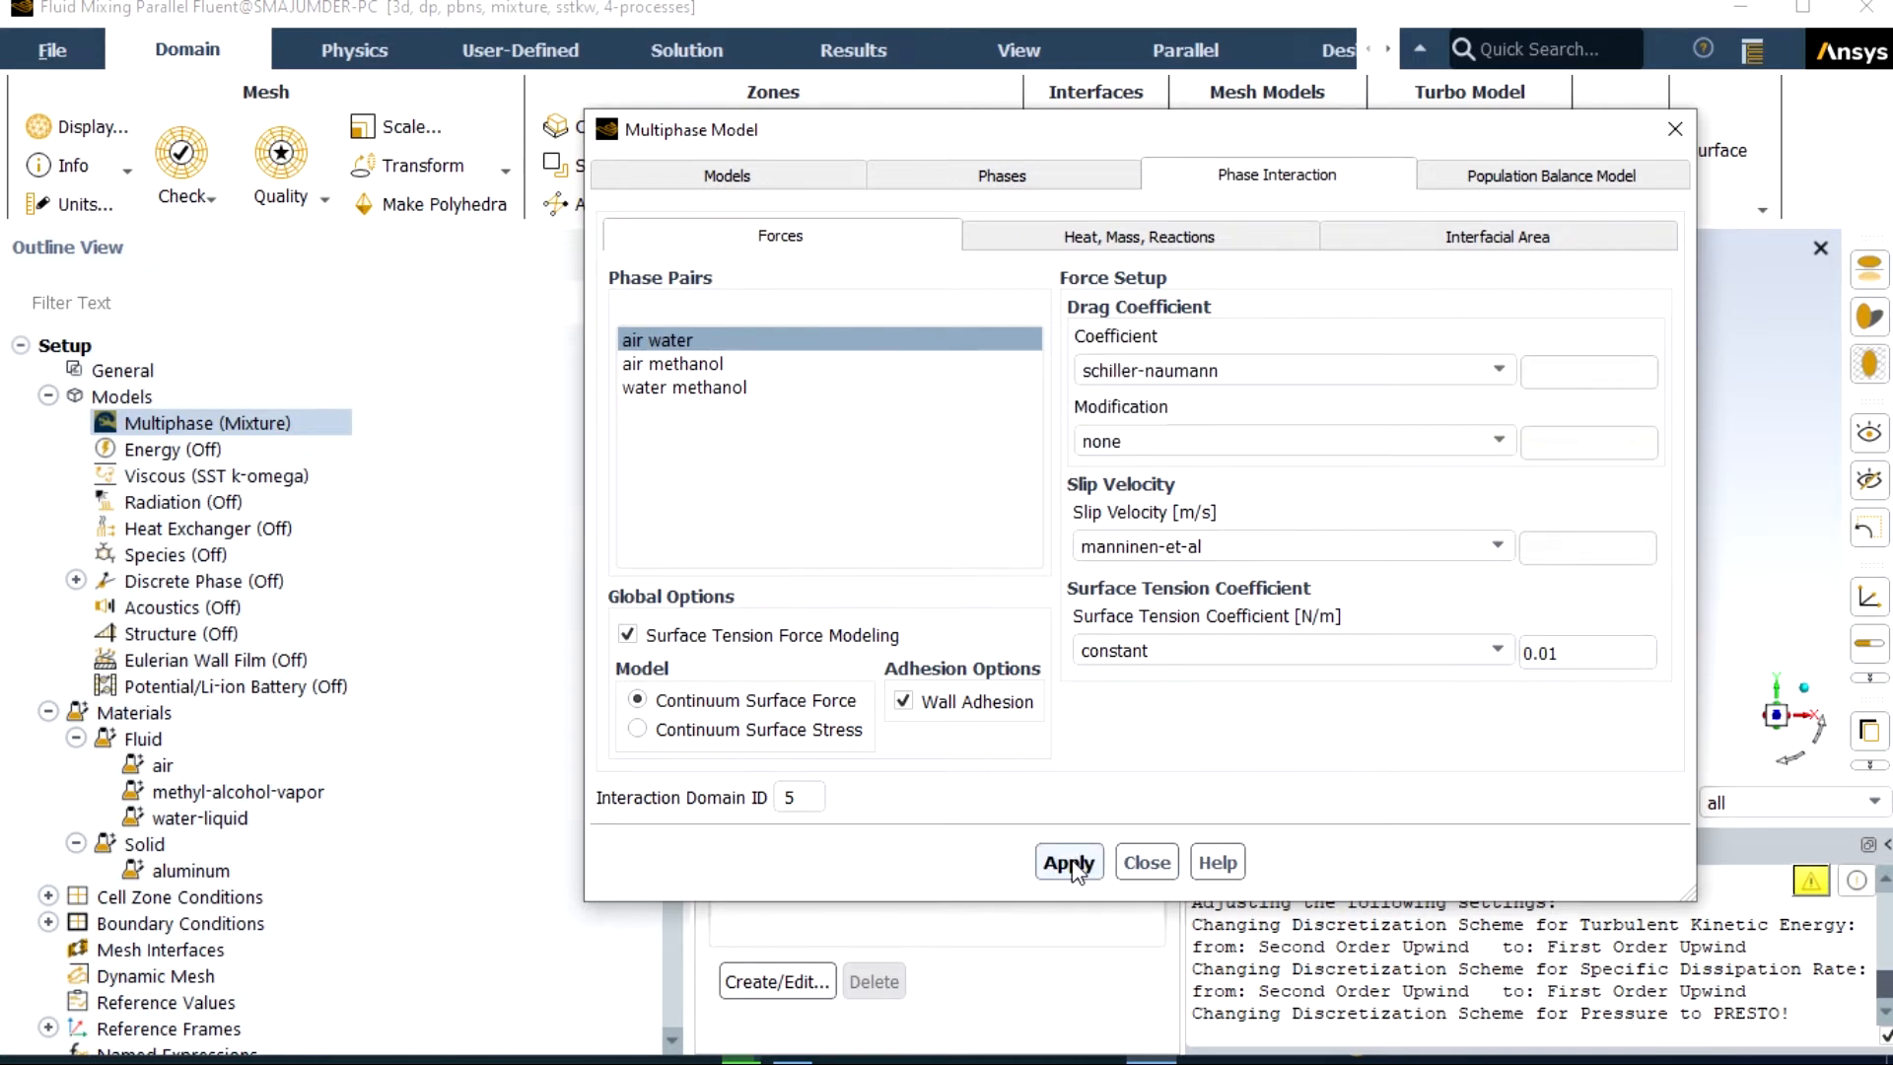
- Set the air-methanol pair's surface tension coefficient to a constant 0.05 N/m and apply it
click(798, 373)
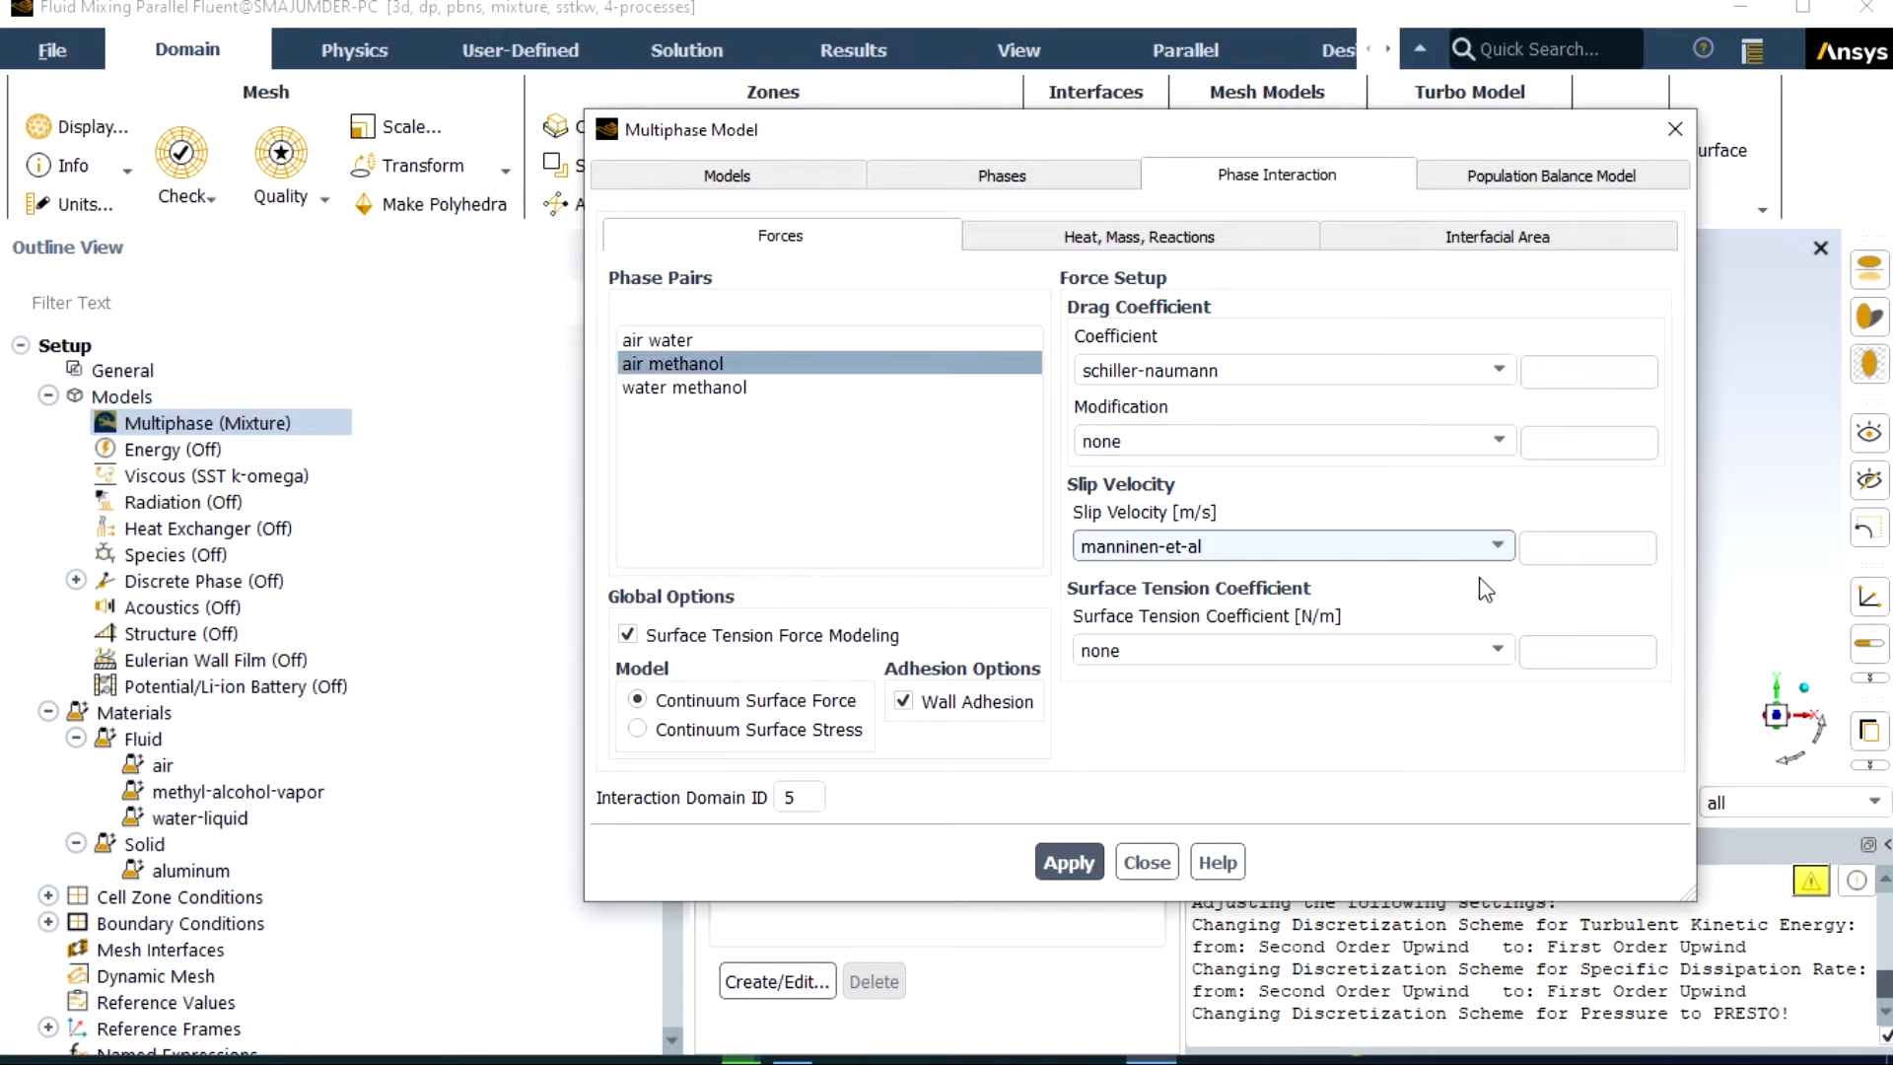
click(1499, 647)
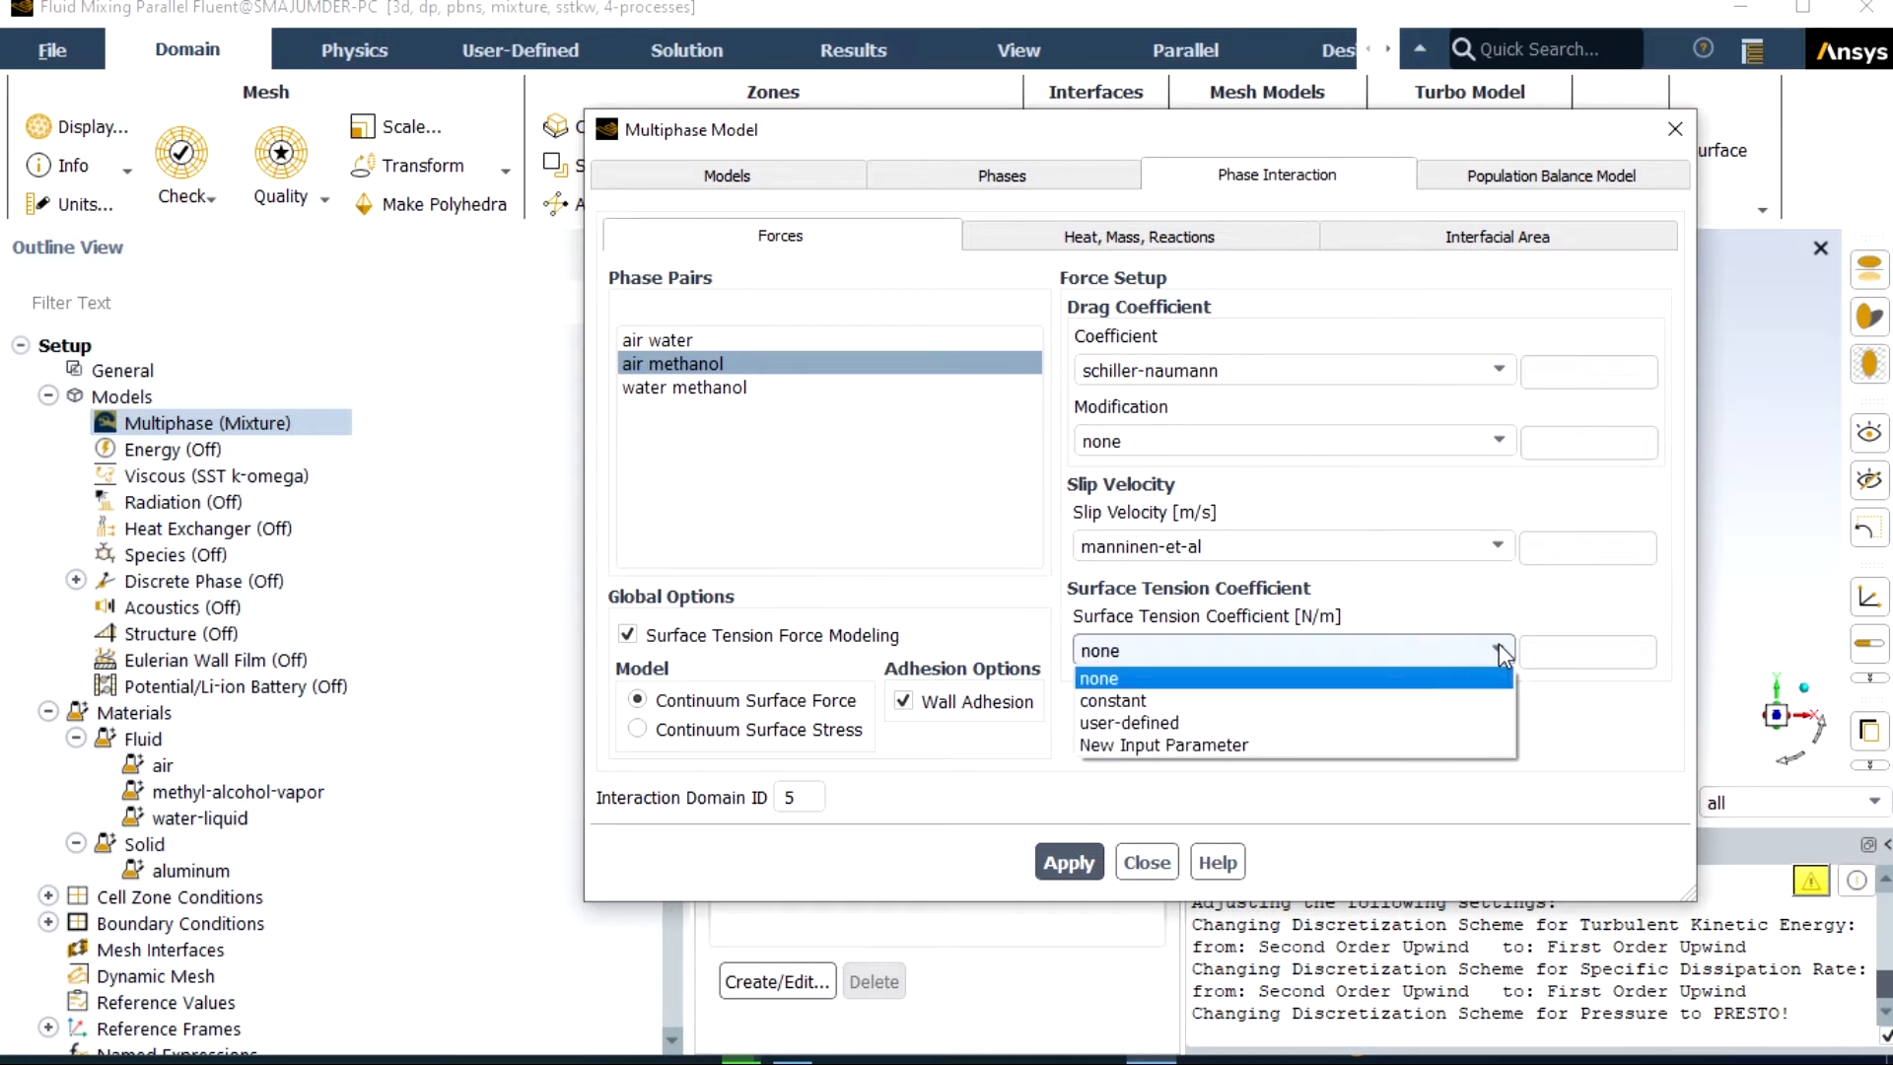
click(1463, 700)
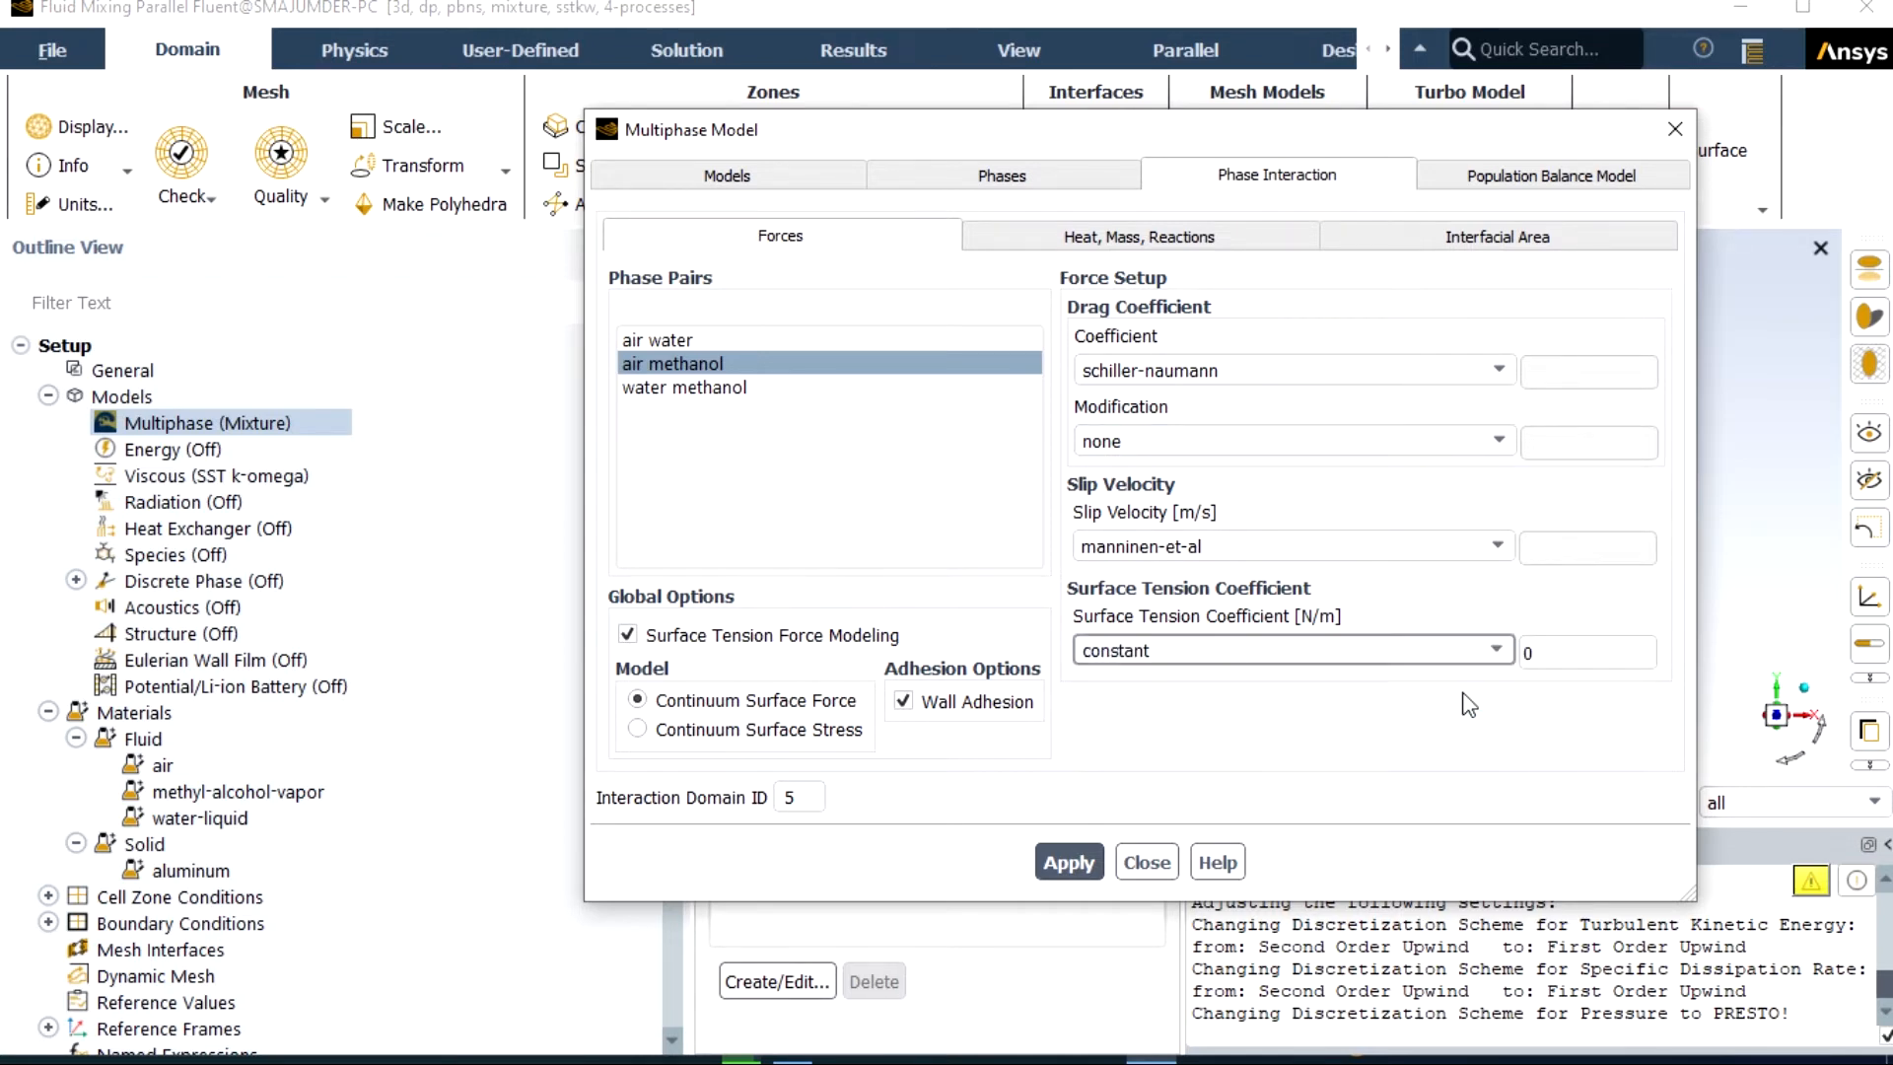
click(1541, 653)
text(.05)
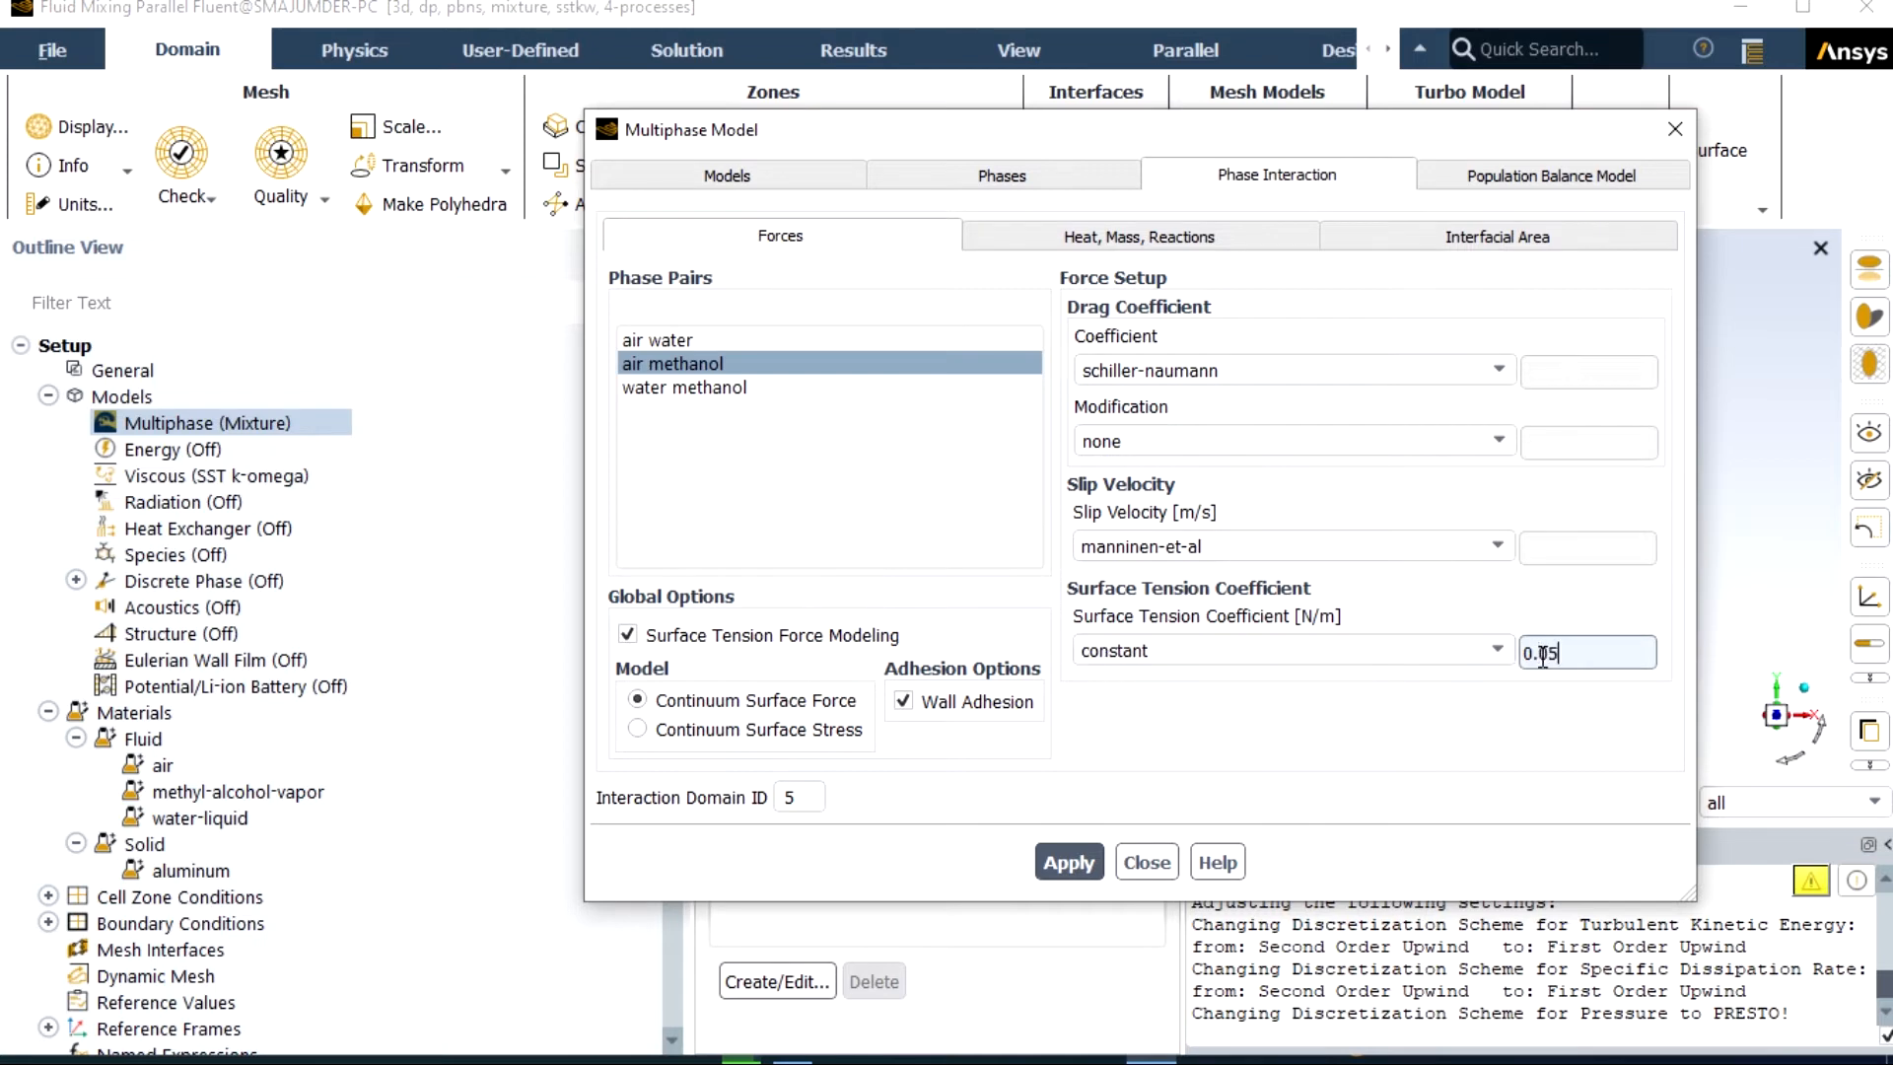
click(1072, 861)
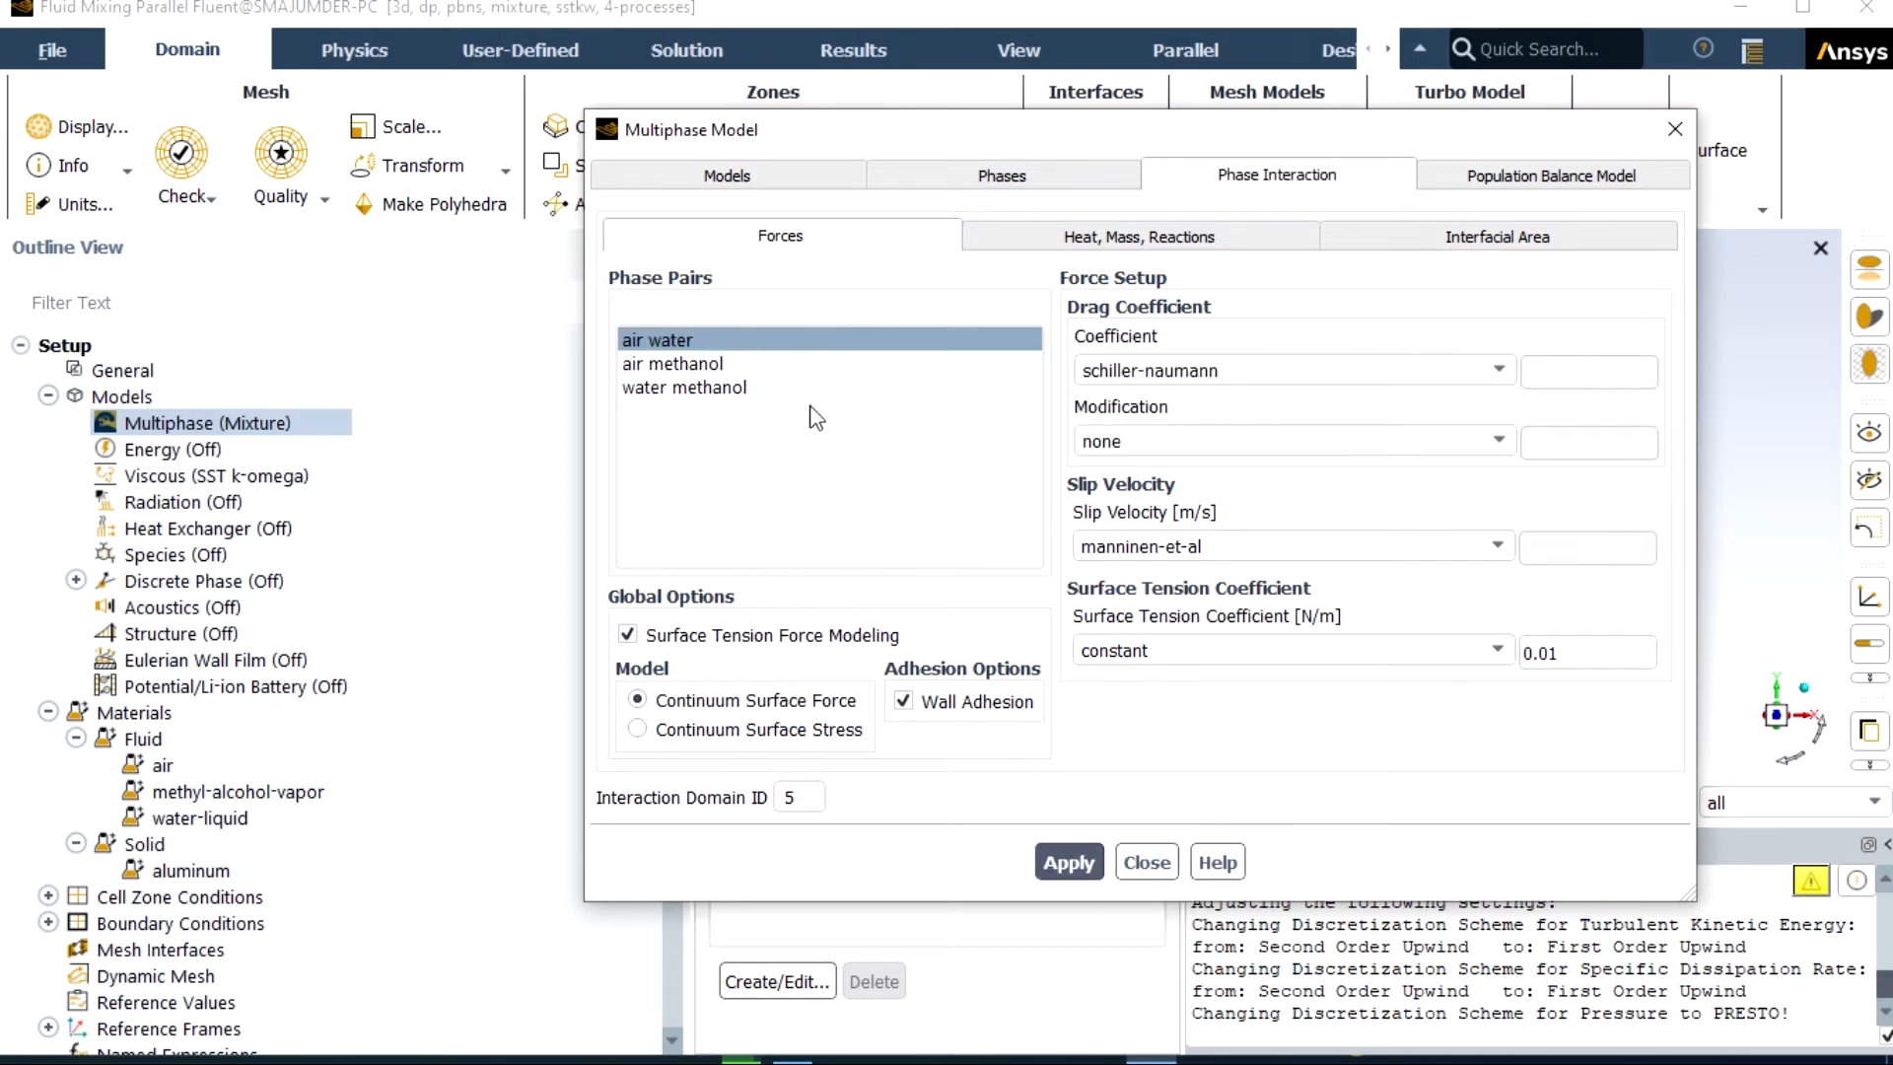
- Set the water-methanol pair's surface tension coefficient to a constant 0.9 N/m, apply it, and close the multiphase model settings
click(748, 392)
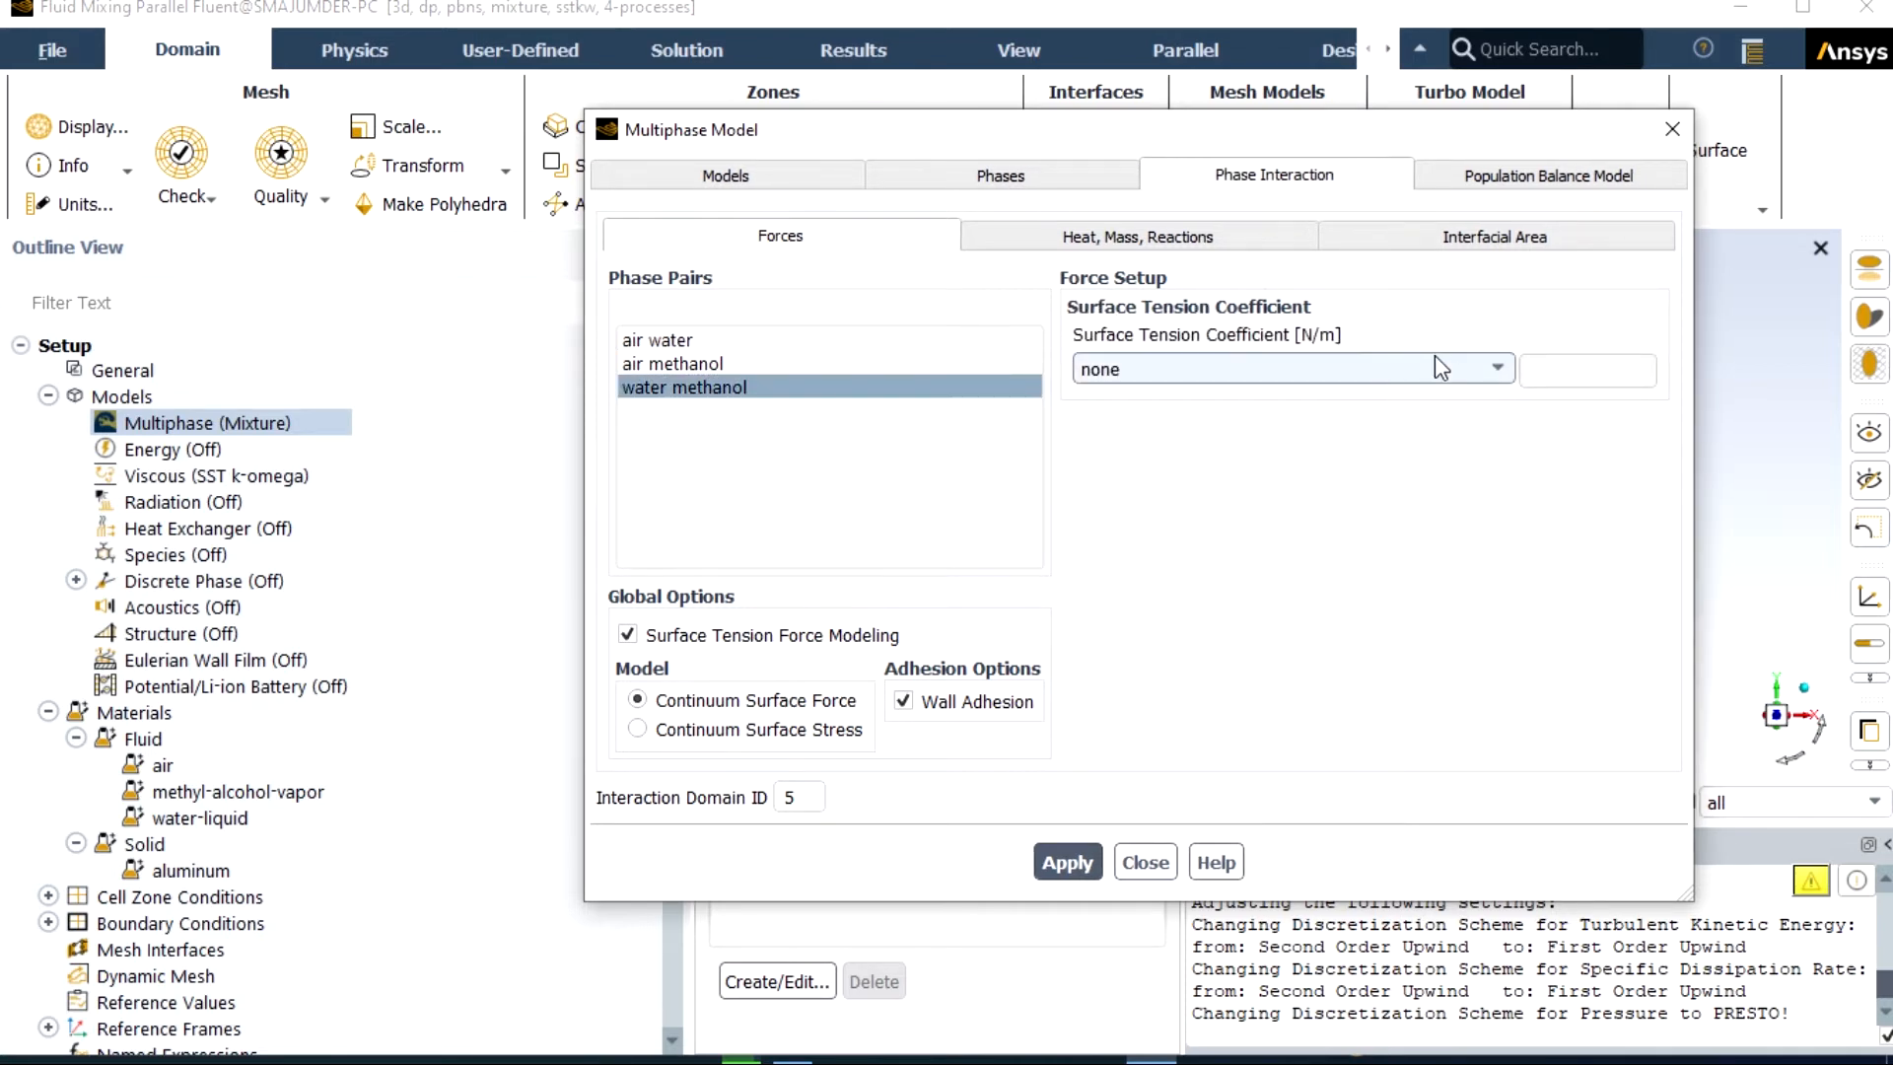
click(1469, 363)
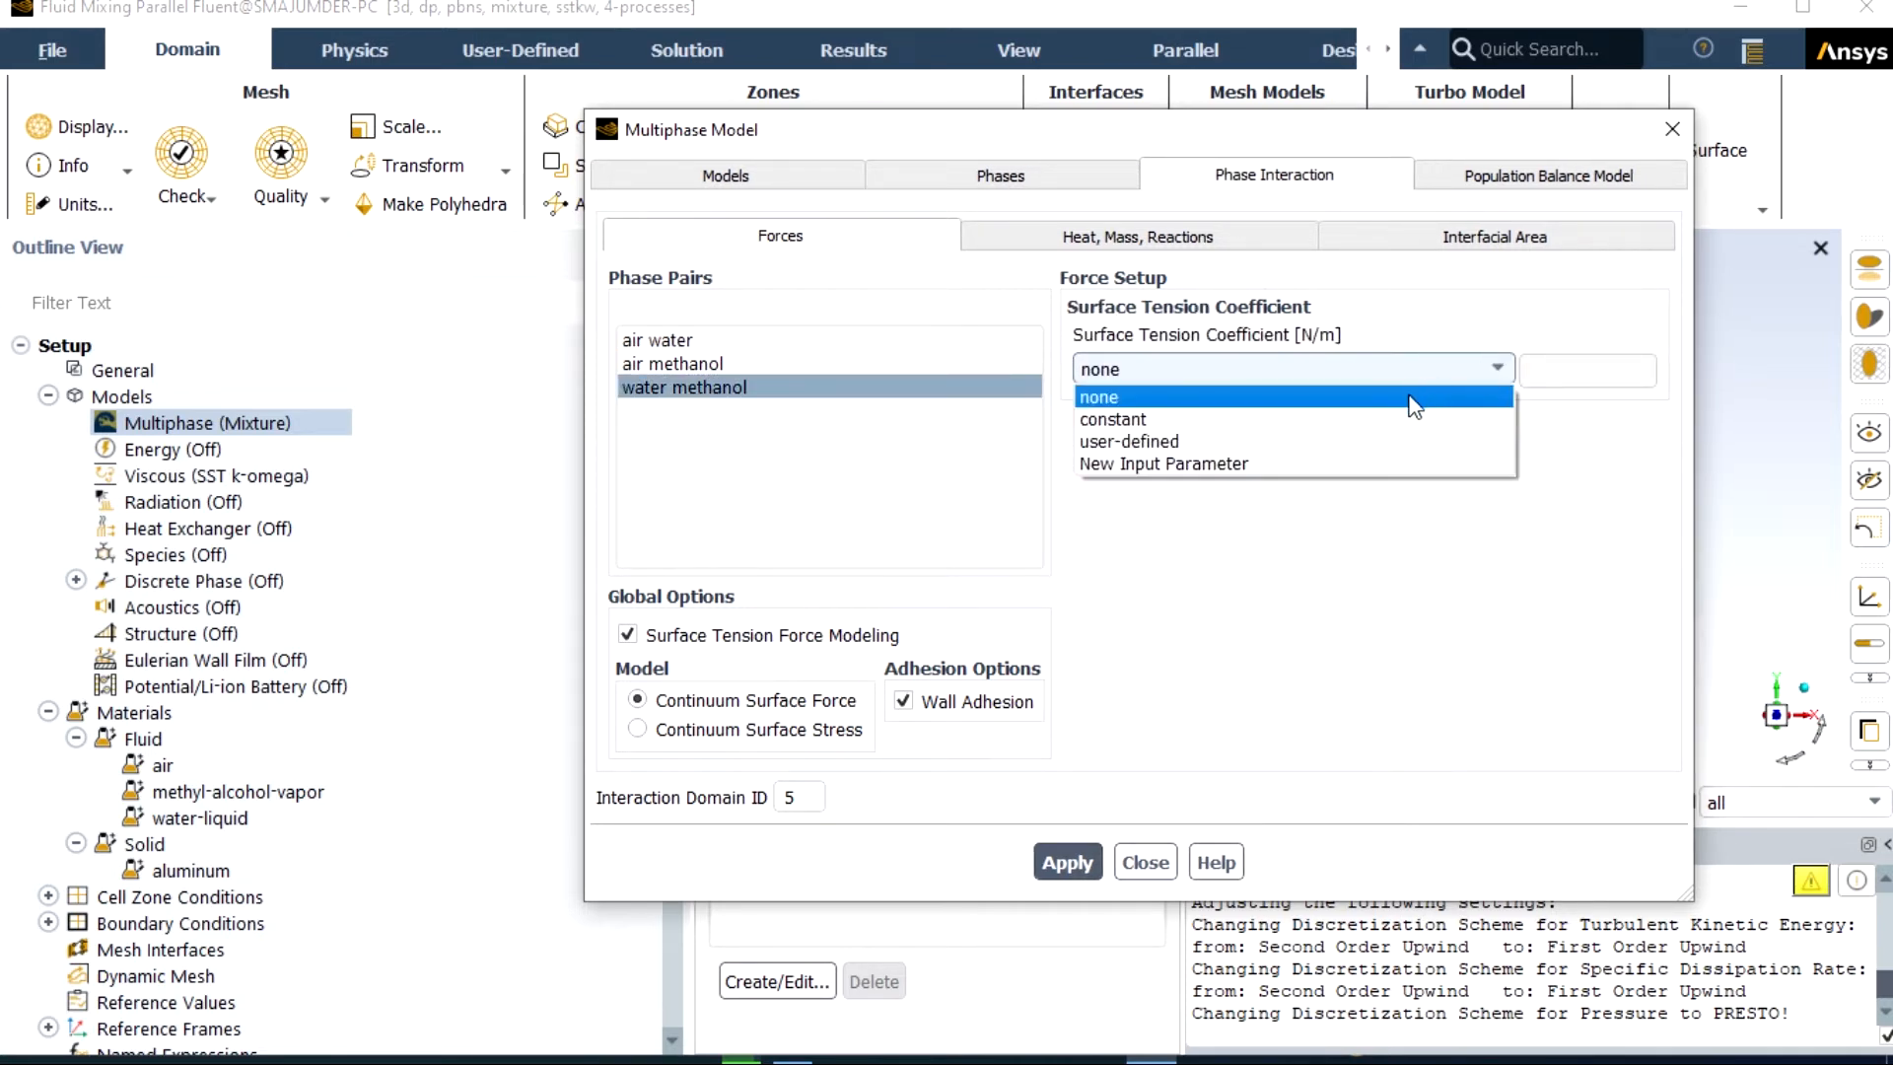
click(1398, 424)
click(1557, 369)
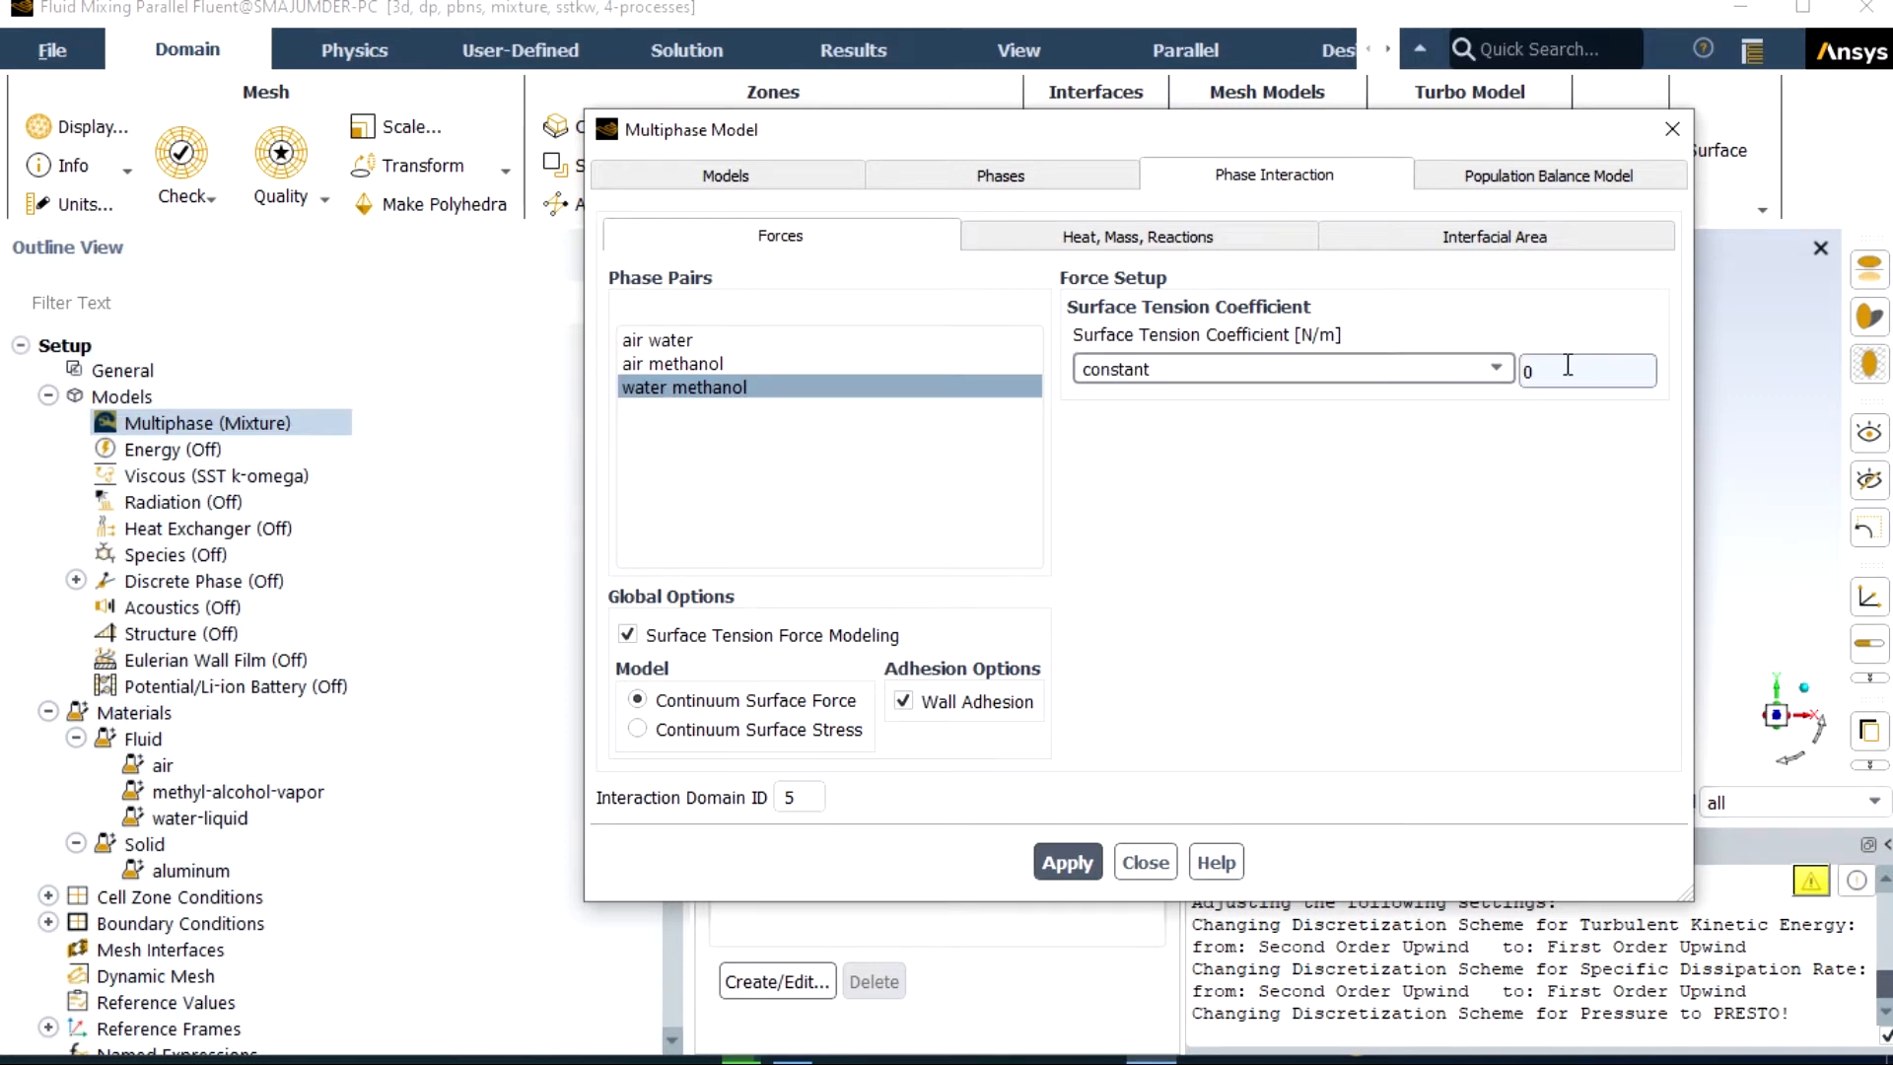
text(.9)
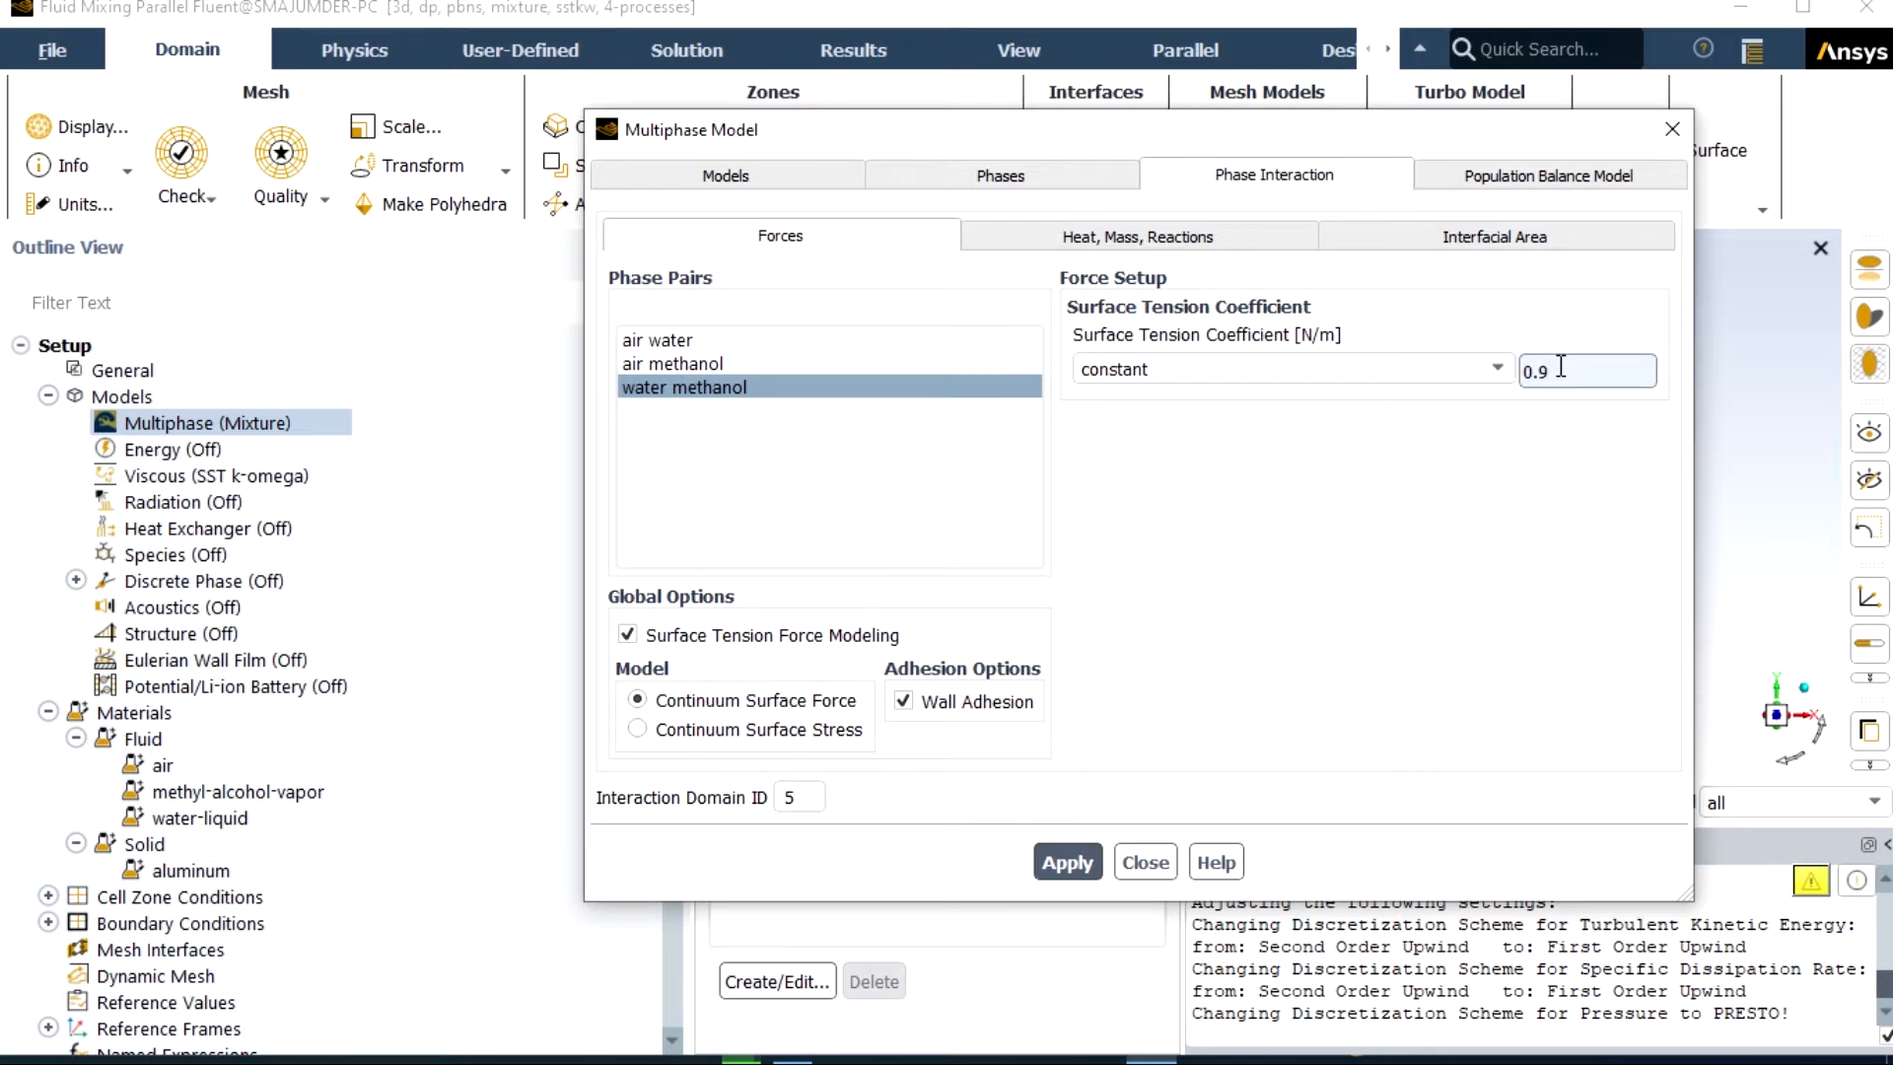
click(1080, 863)
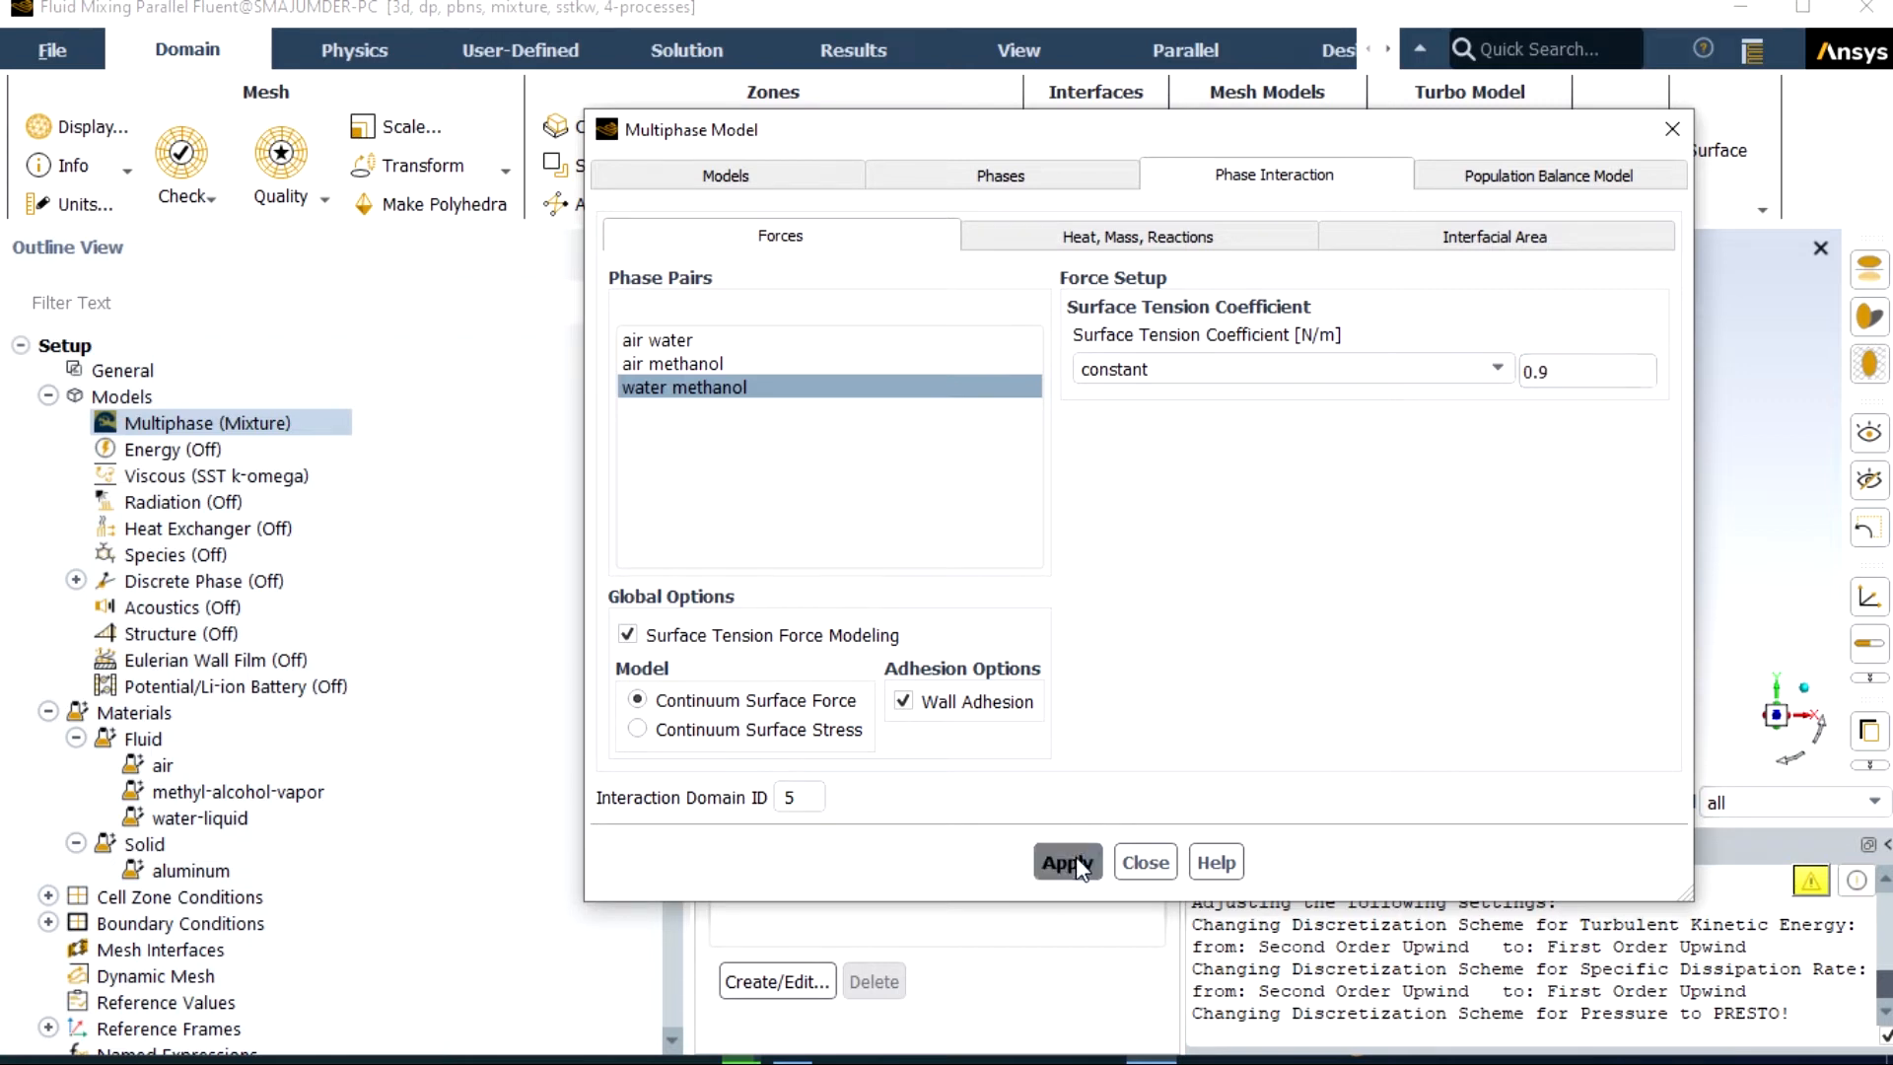
click(1147, 865)
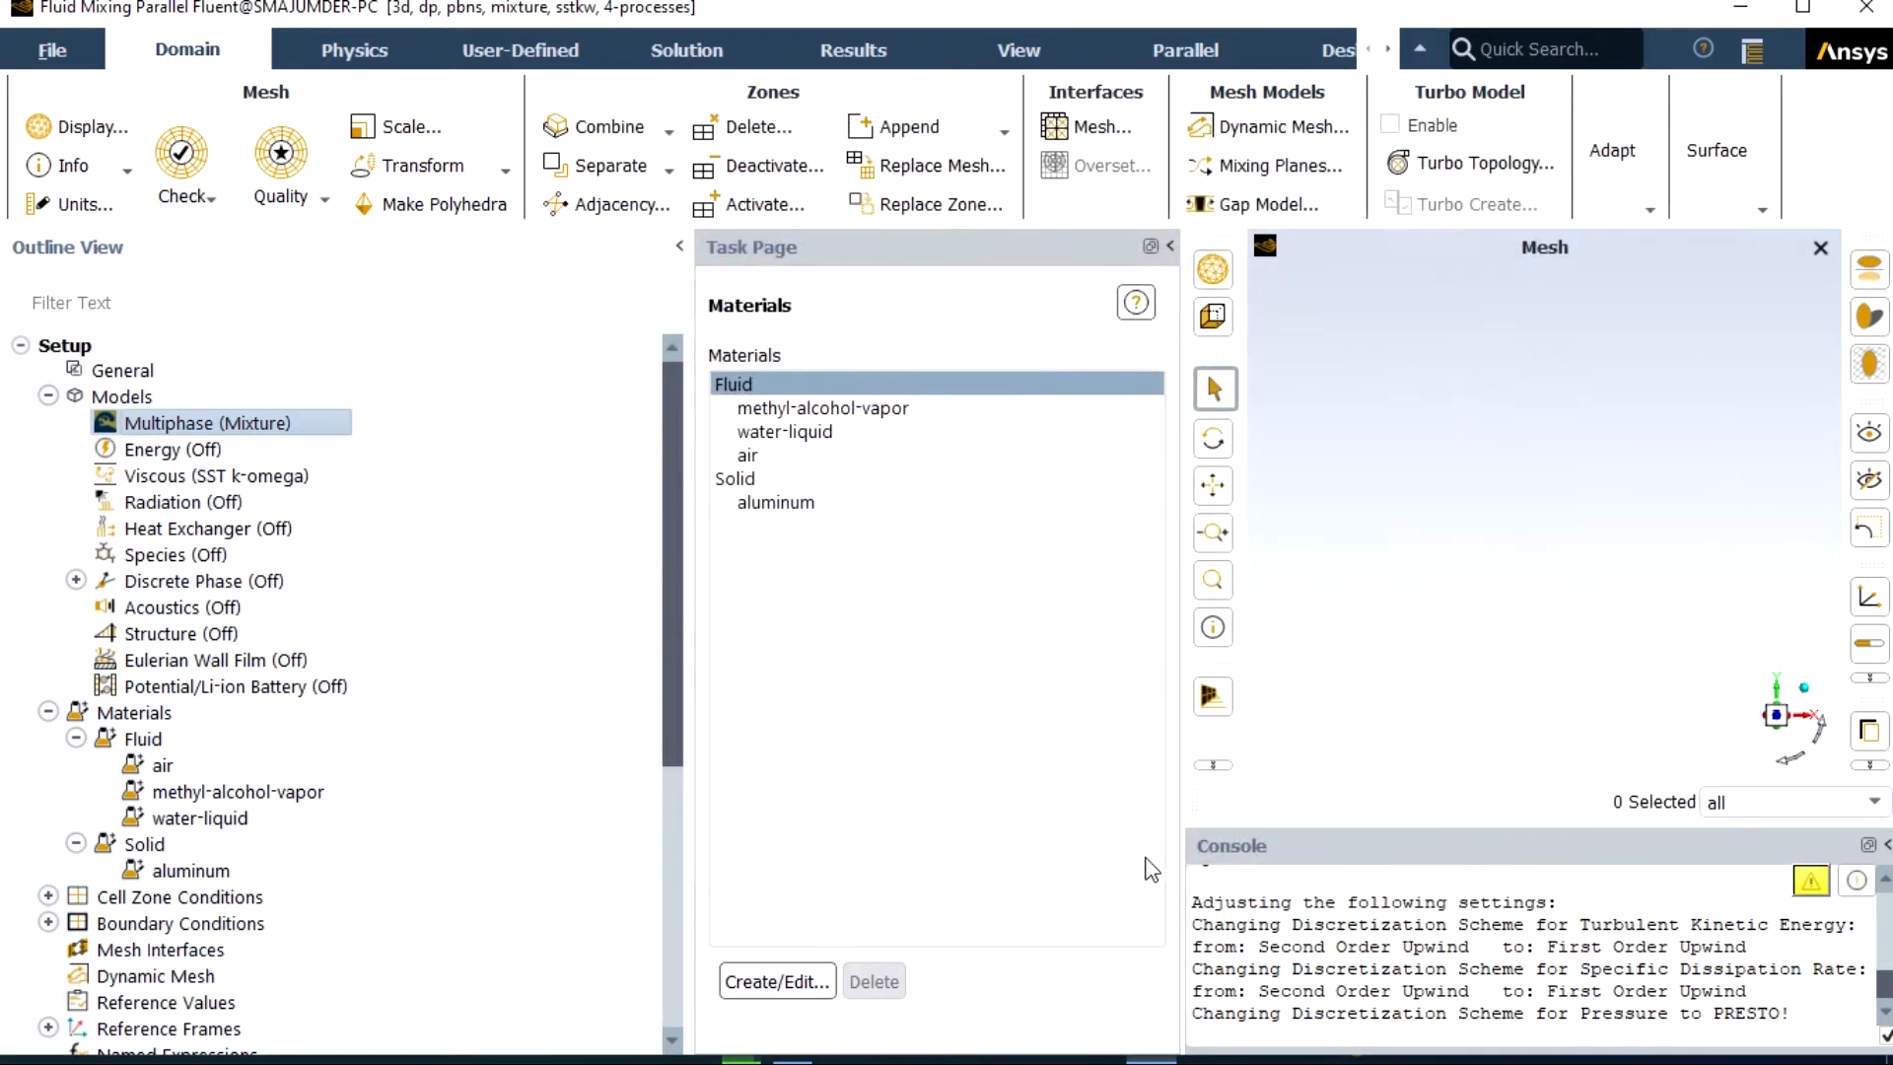
- Open the viscous model settings and accept the SST k-omega turbulence model
double_click(216, 475)
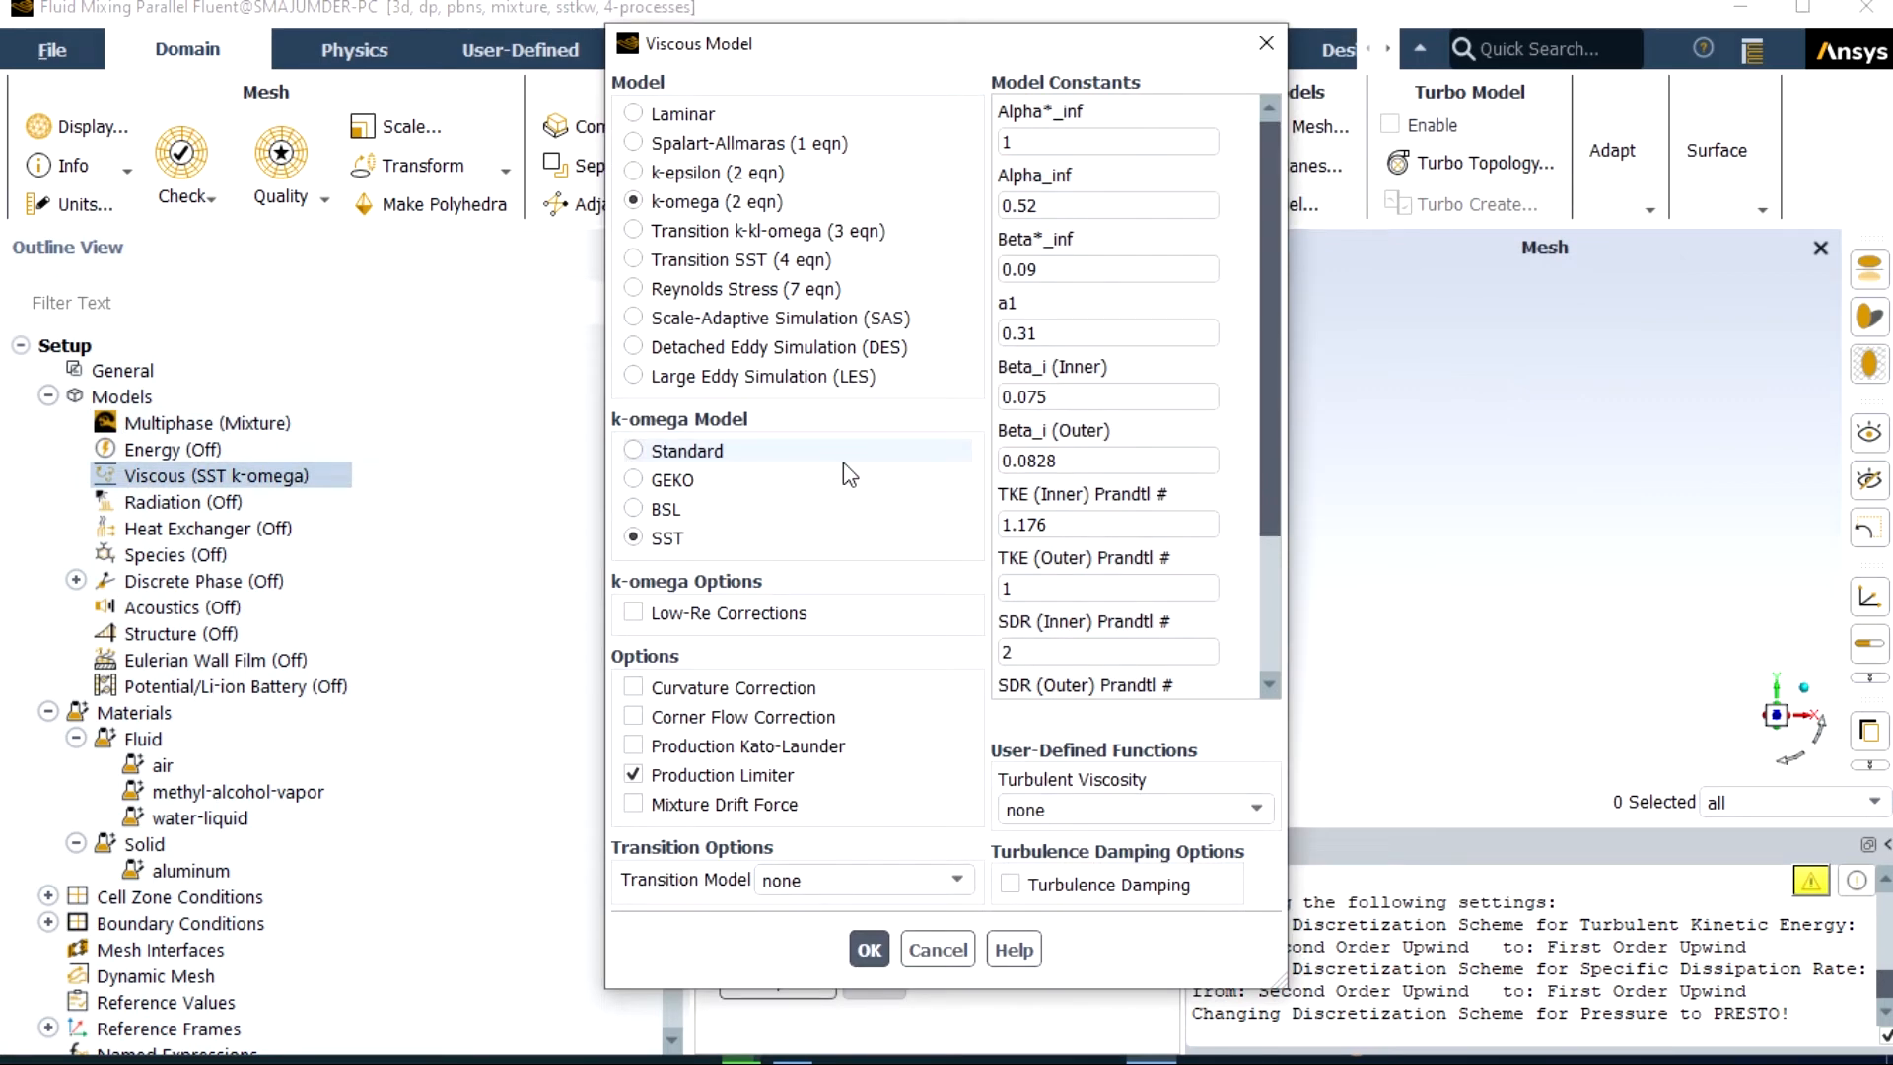
click(866, 949)
- Set the water phase's velocity magnitude at the cap1 velocity inlet to 10 m/s
click(49, 423)
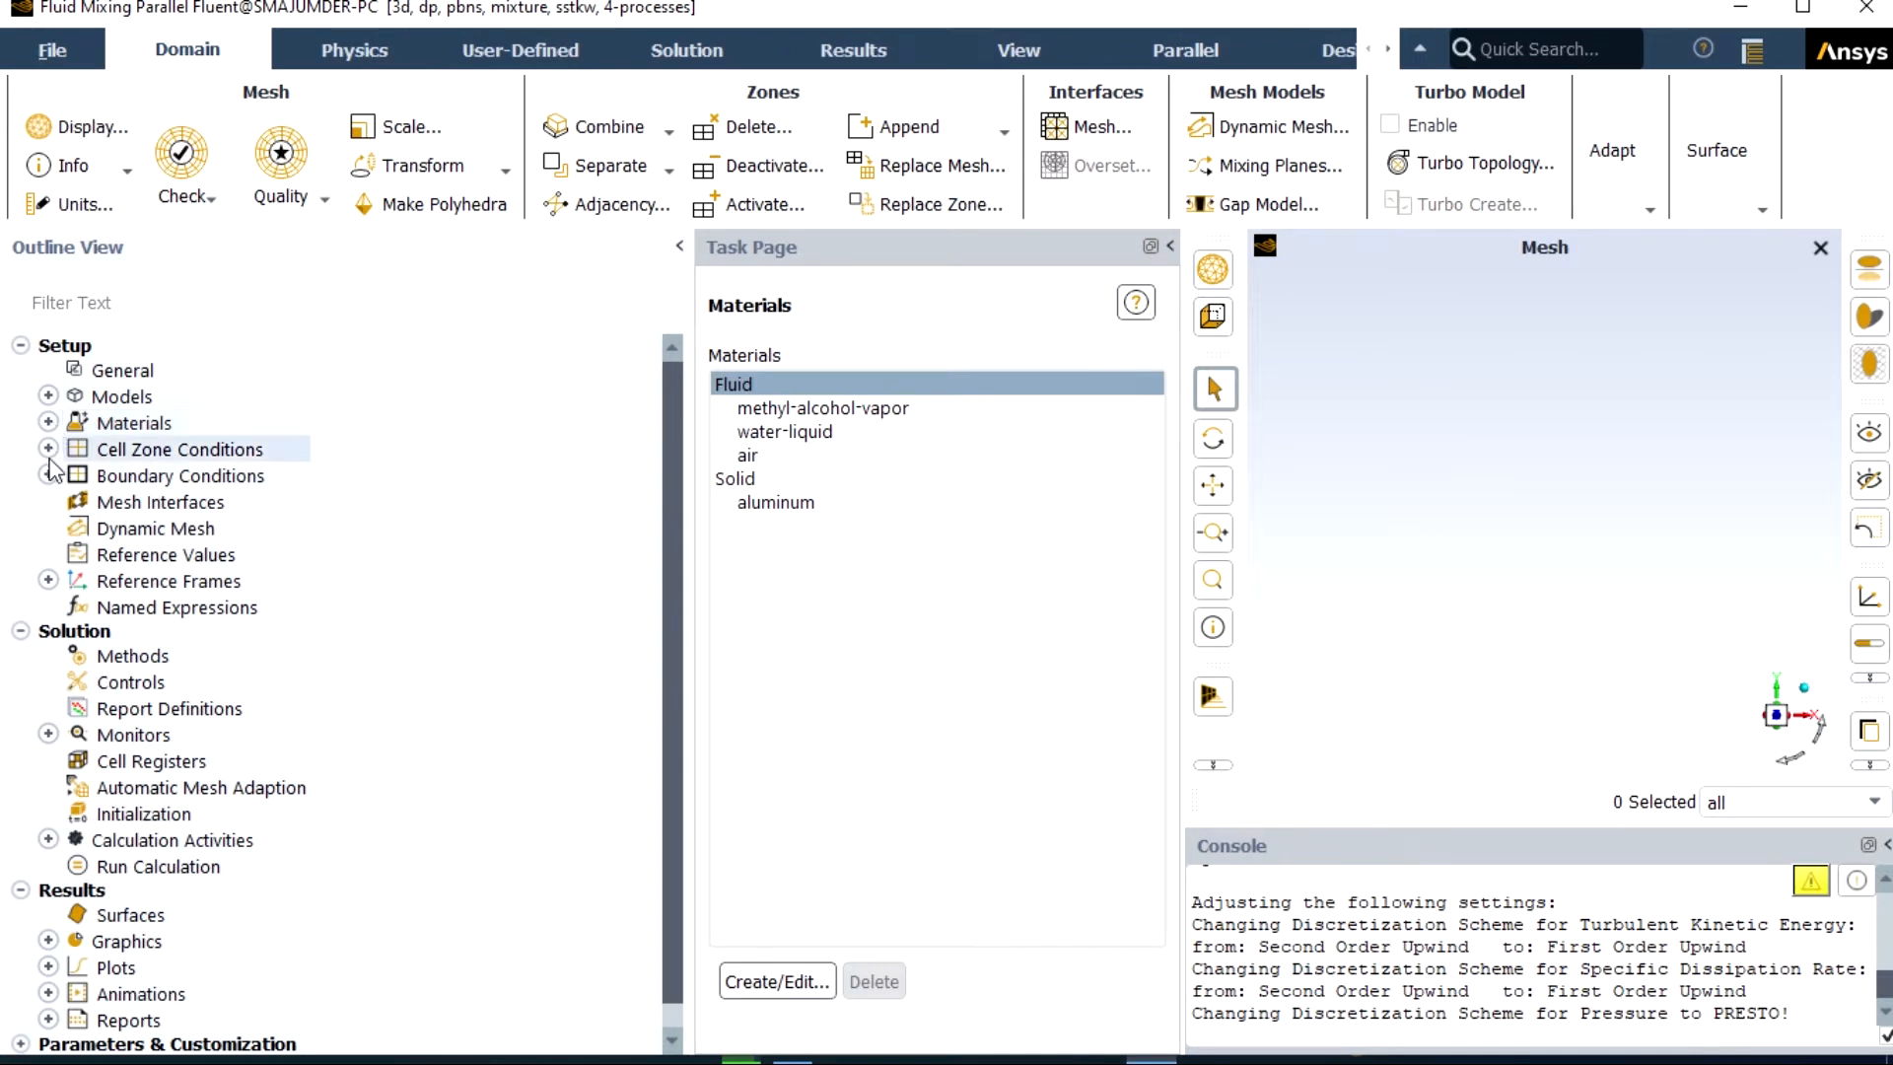
click(48, 476)
click(76, 502)
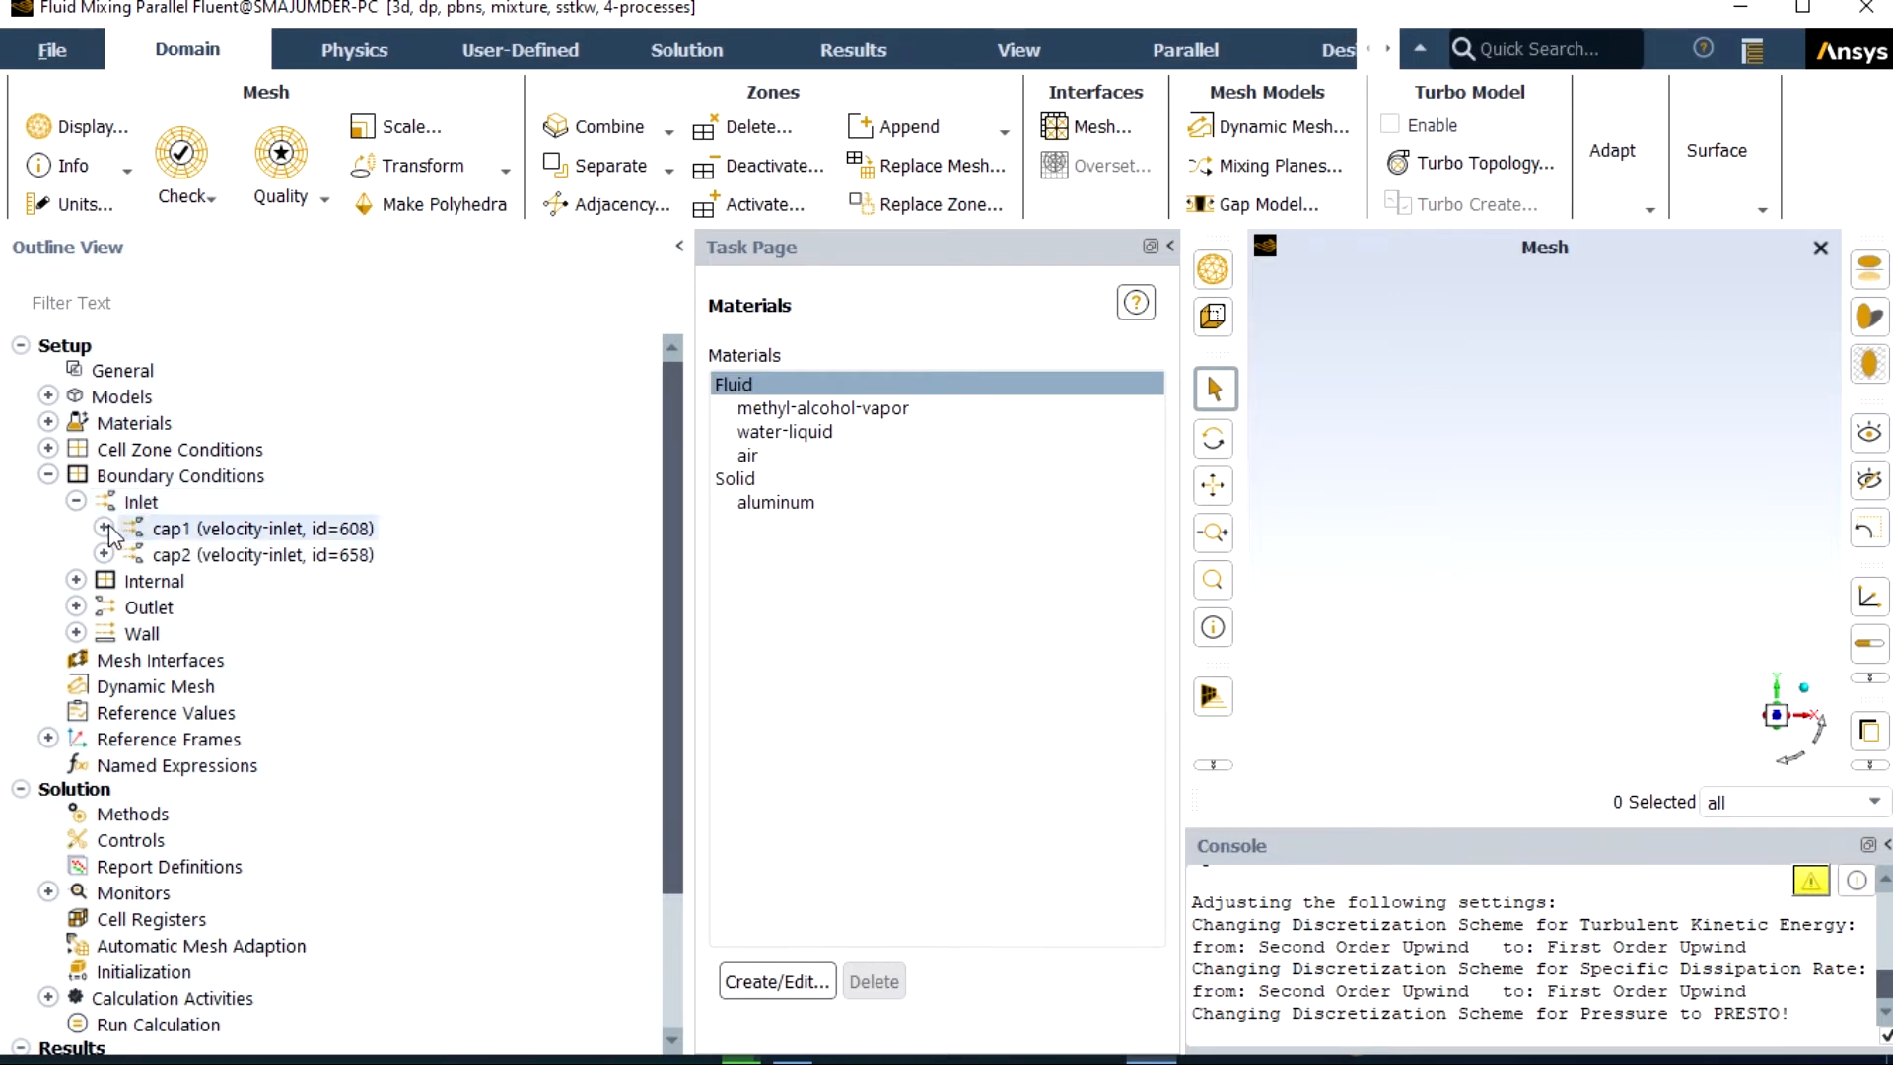
click(194, 523)
double_click(195, 527)
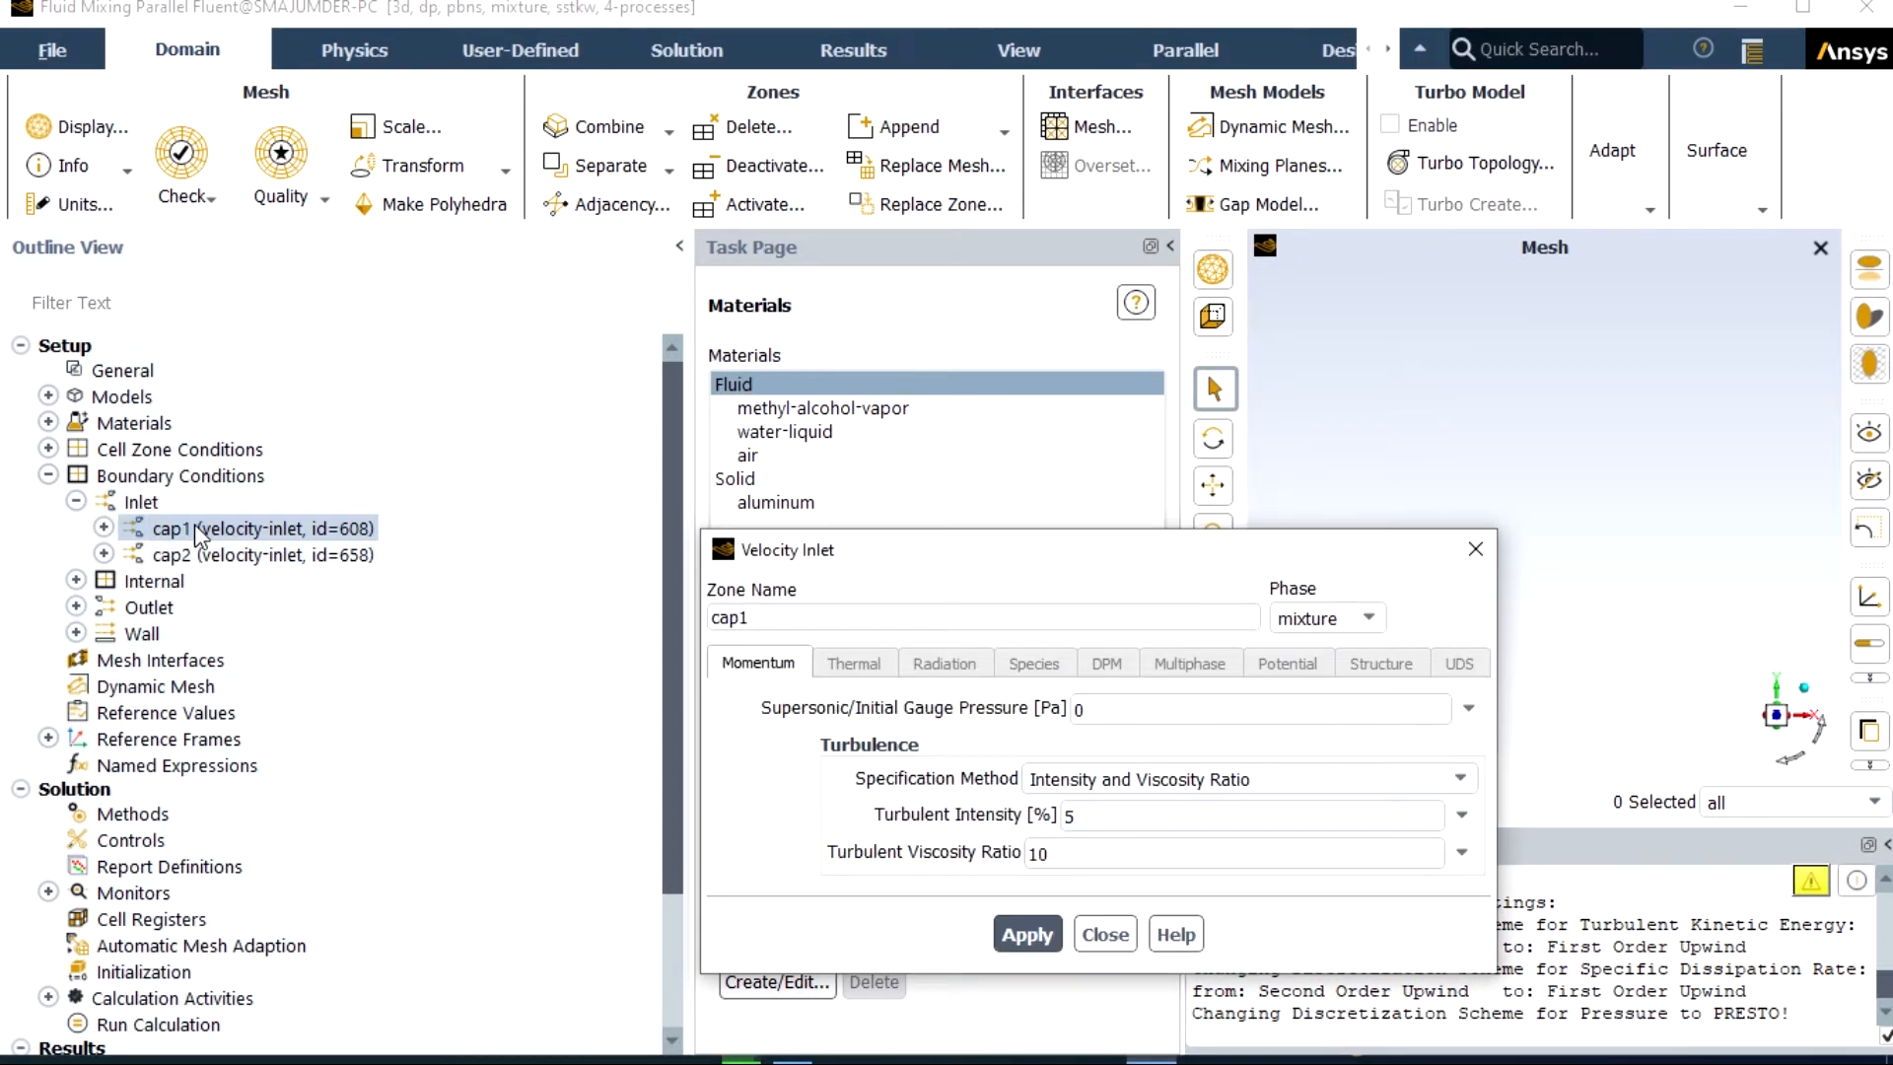
click(1327, 618)
click(1312, 670)
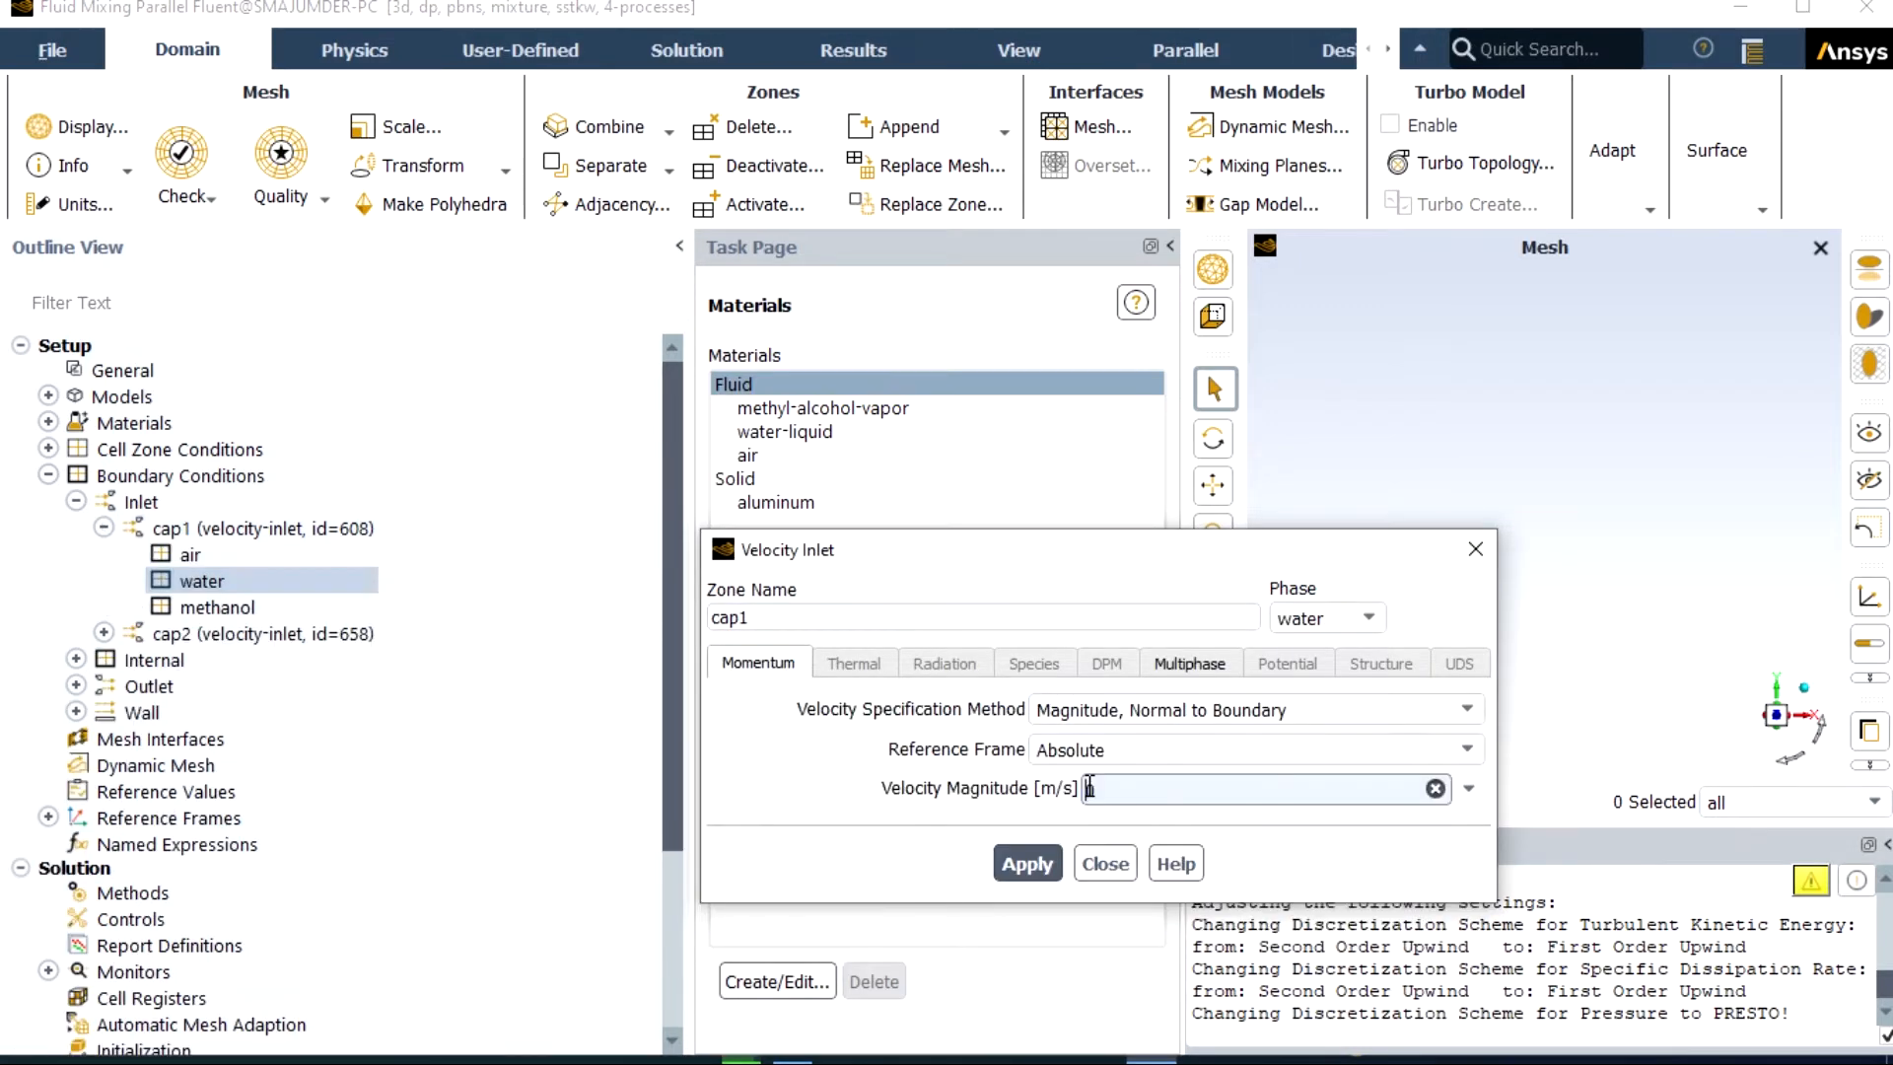
text(10)
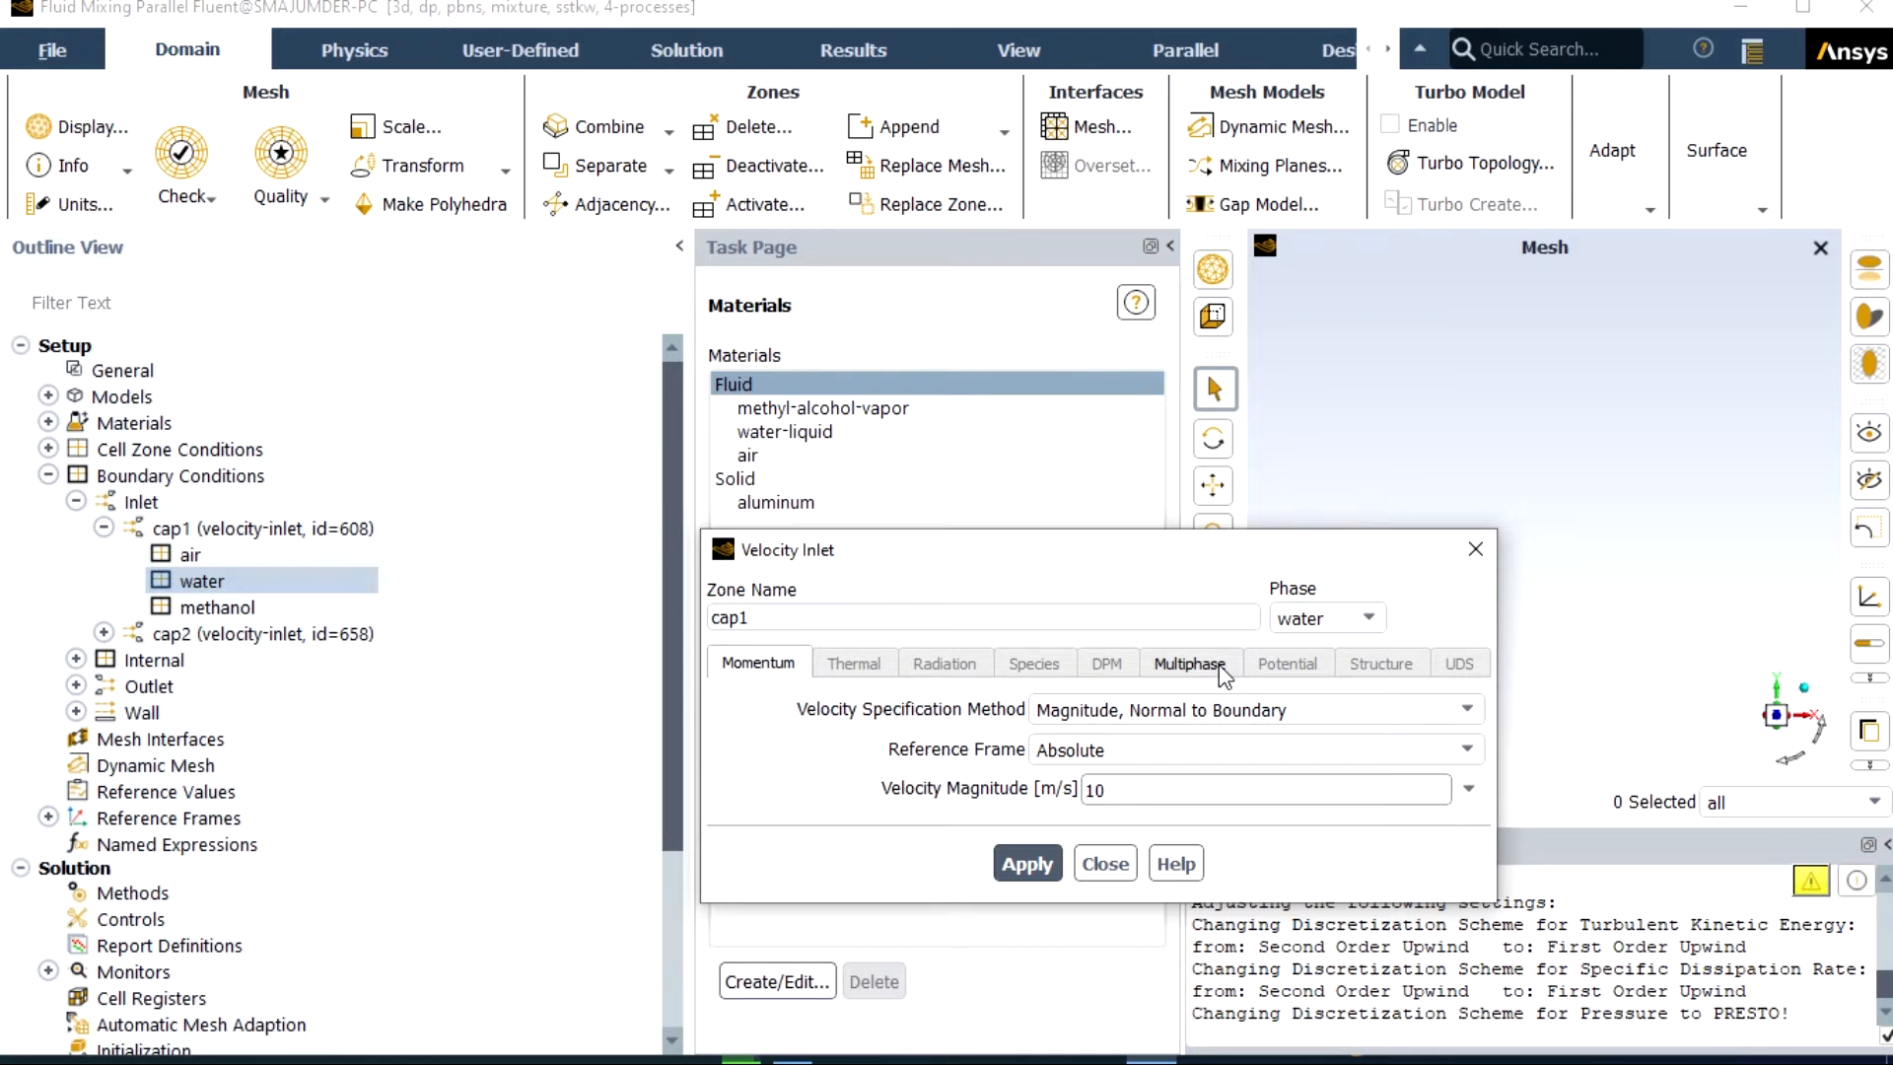
- Set the water phase's volume fraction at cap1 to 1, apply it, and close the inlet settings
click(1188, 663)
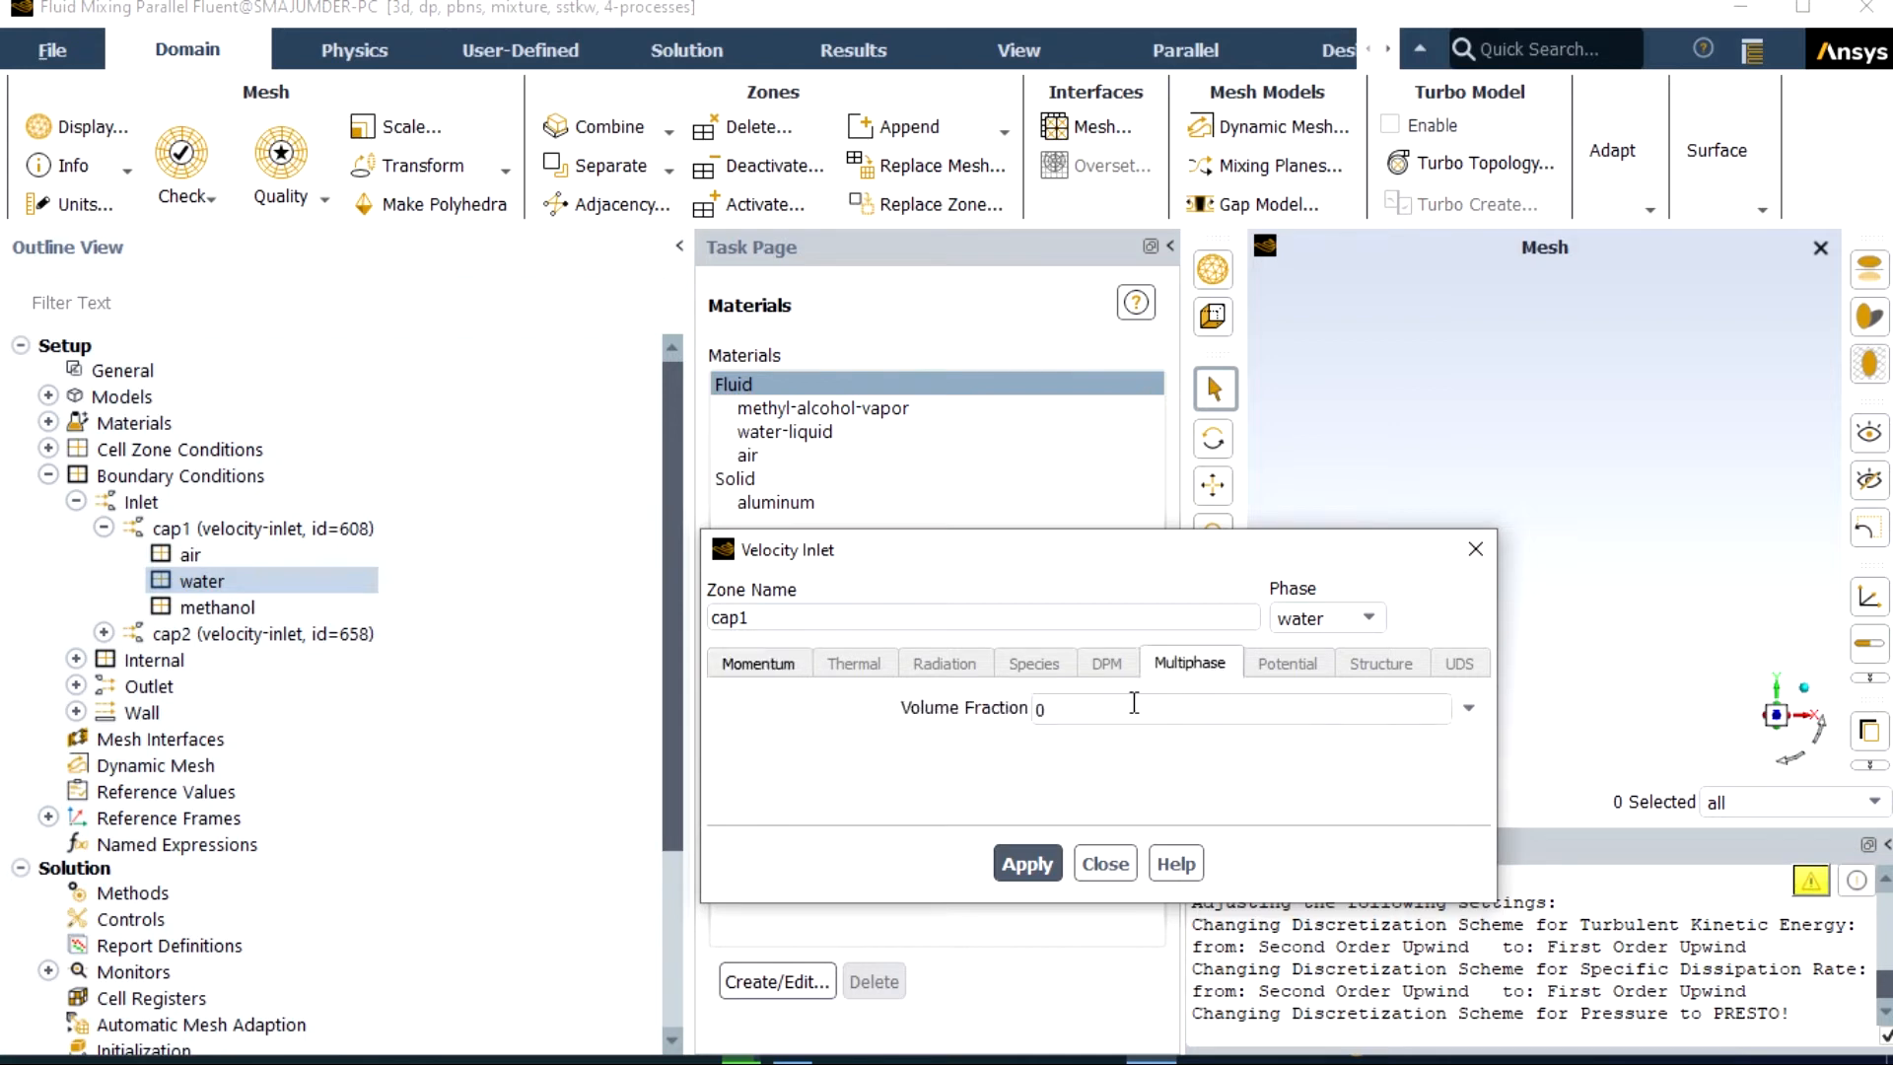
click(1045, 712)
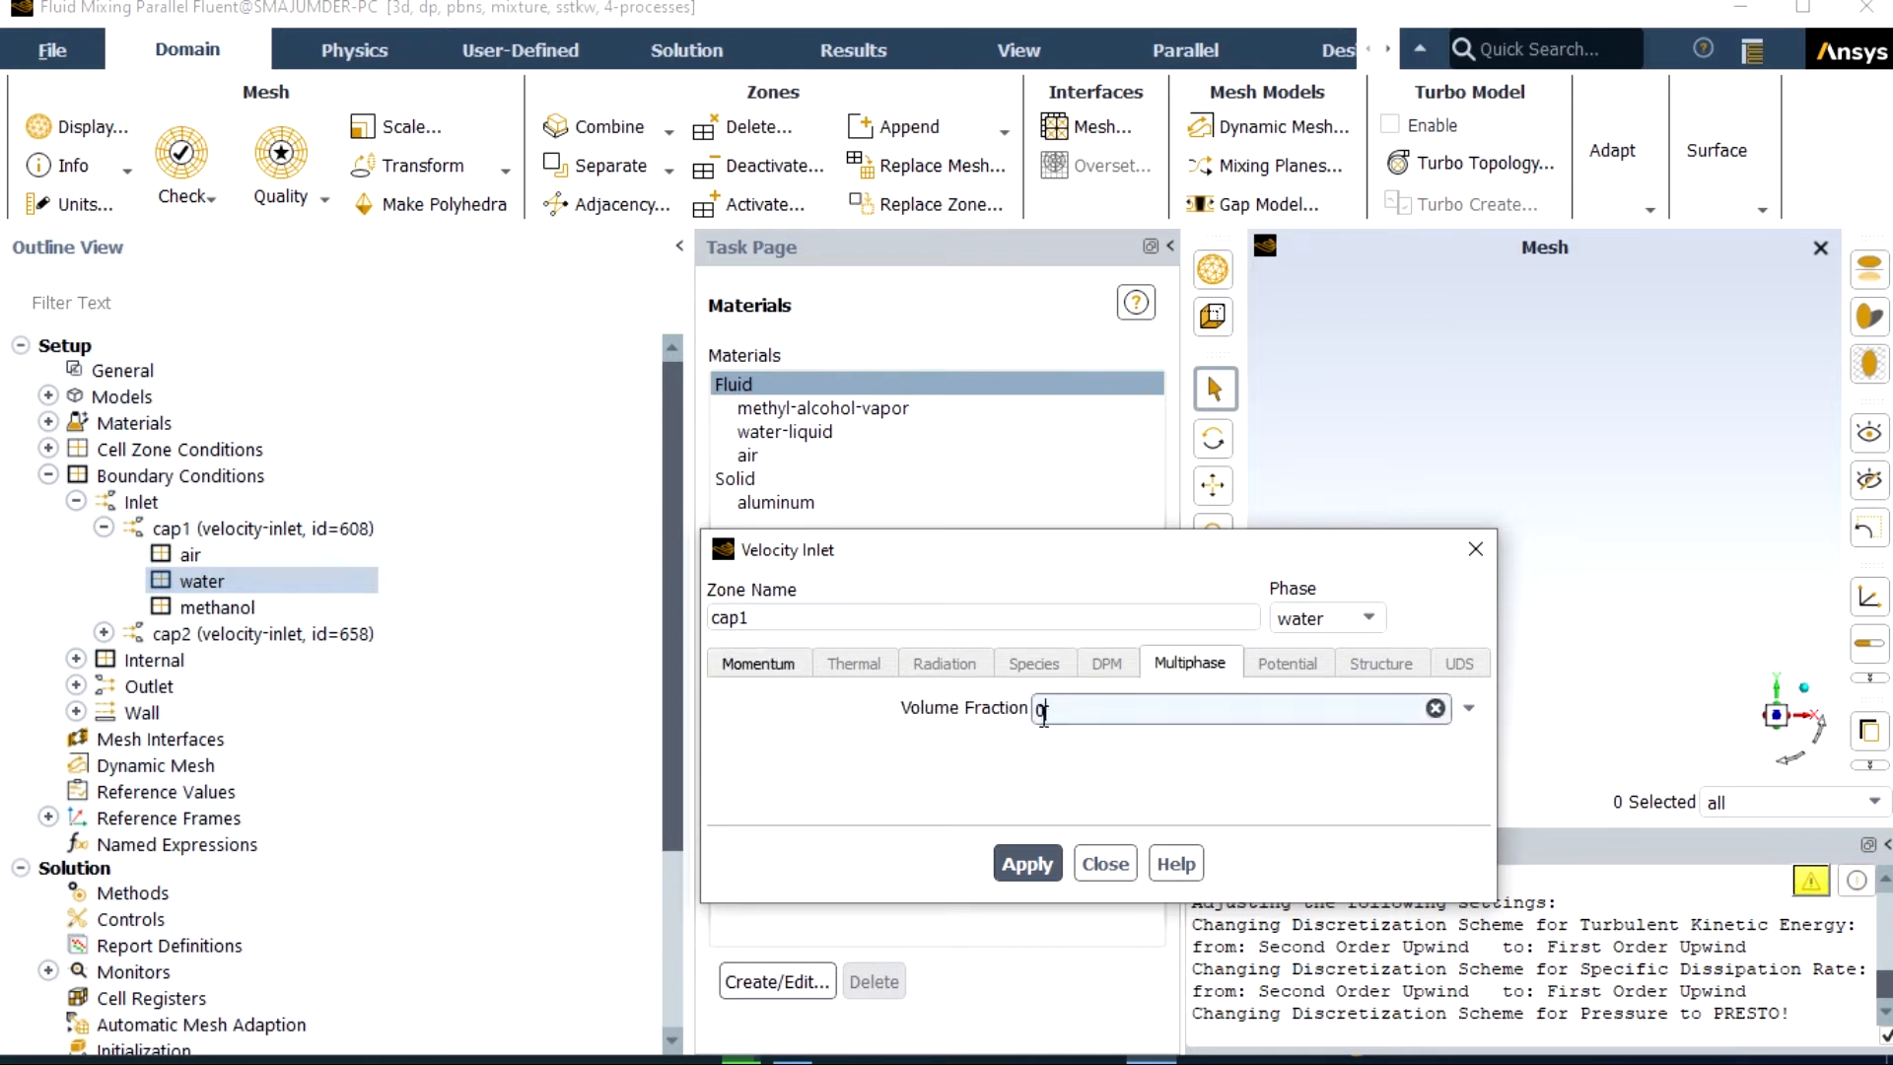
key(BackSpace)
text(1)
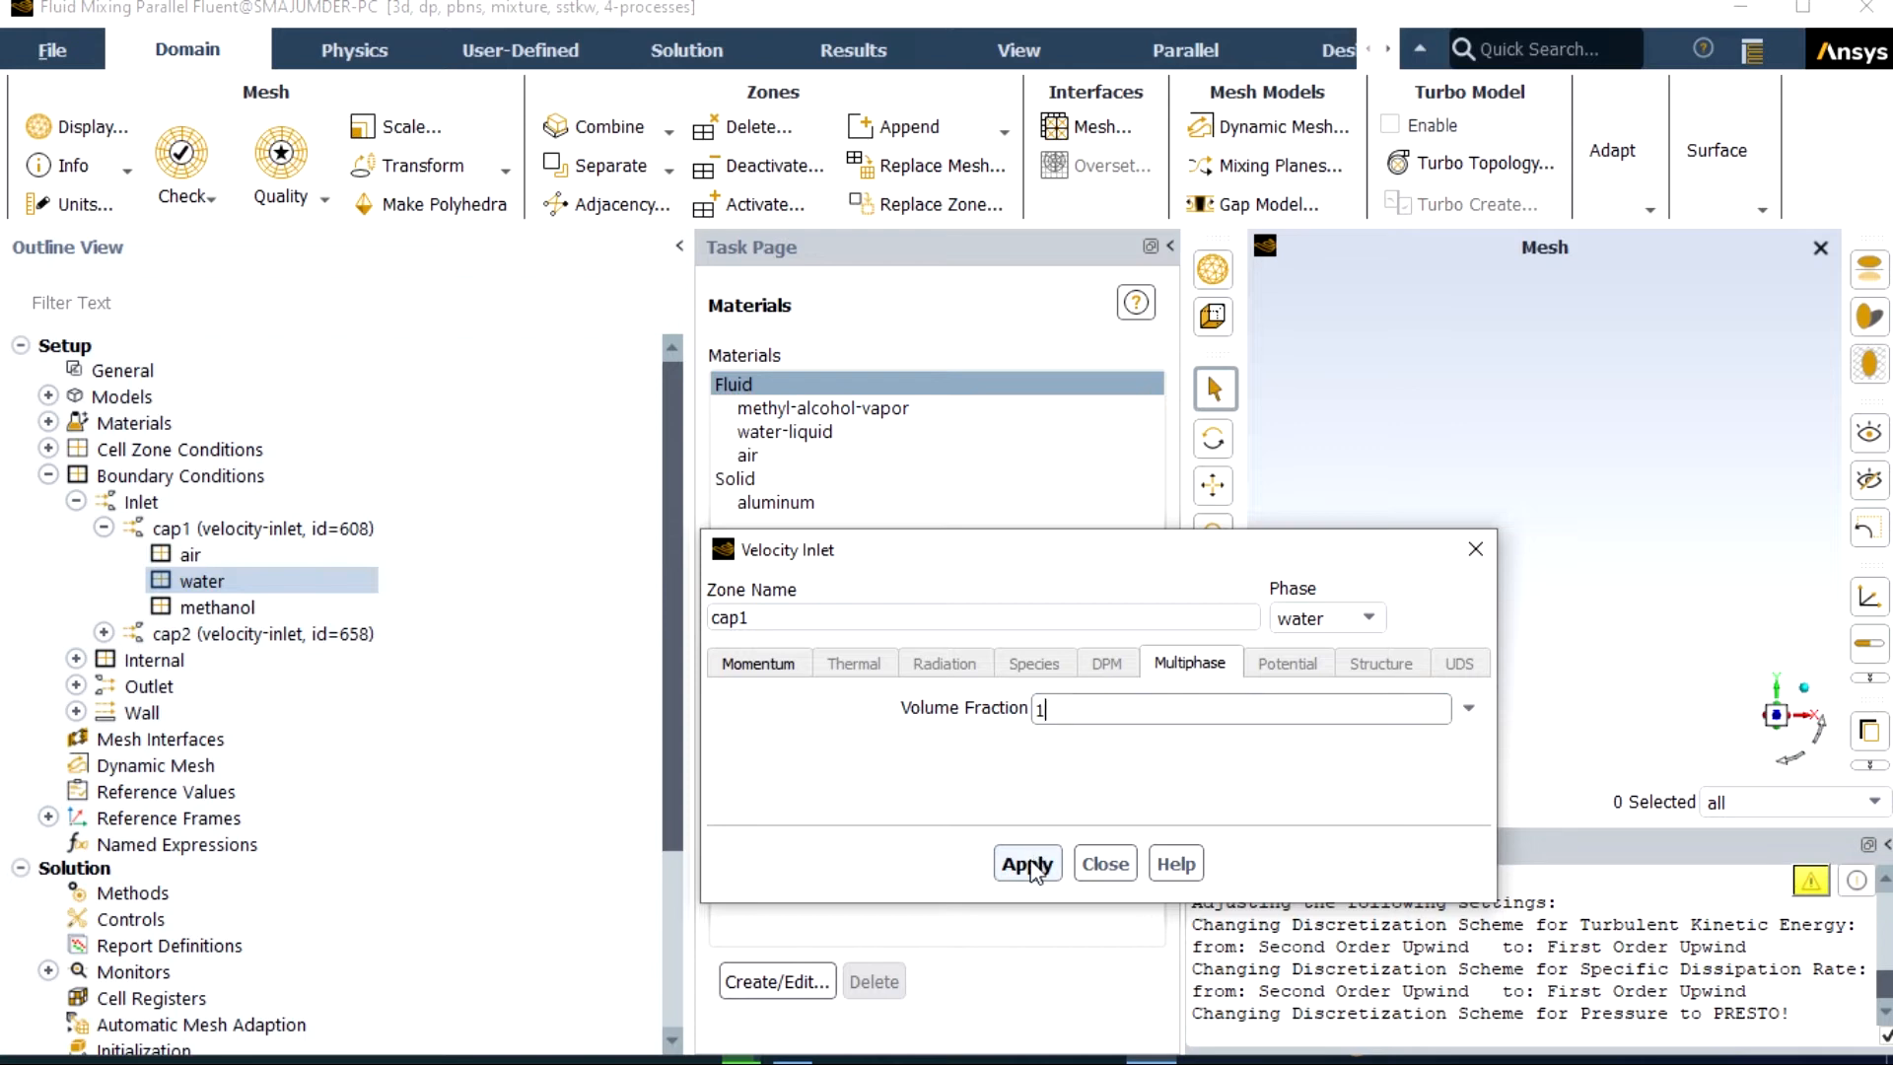
click(1027, 864)
key(Escape)
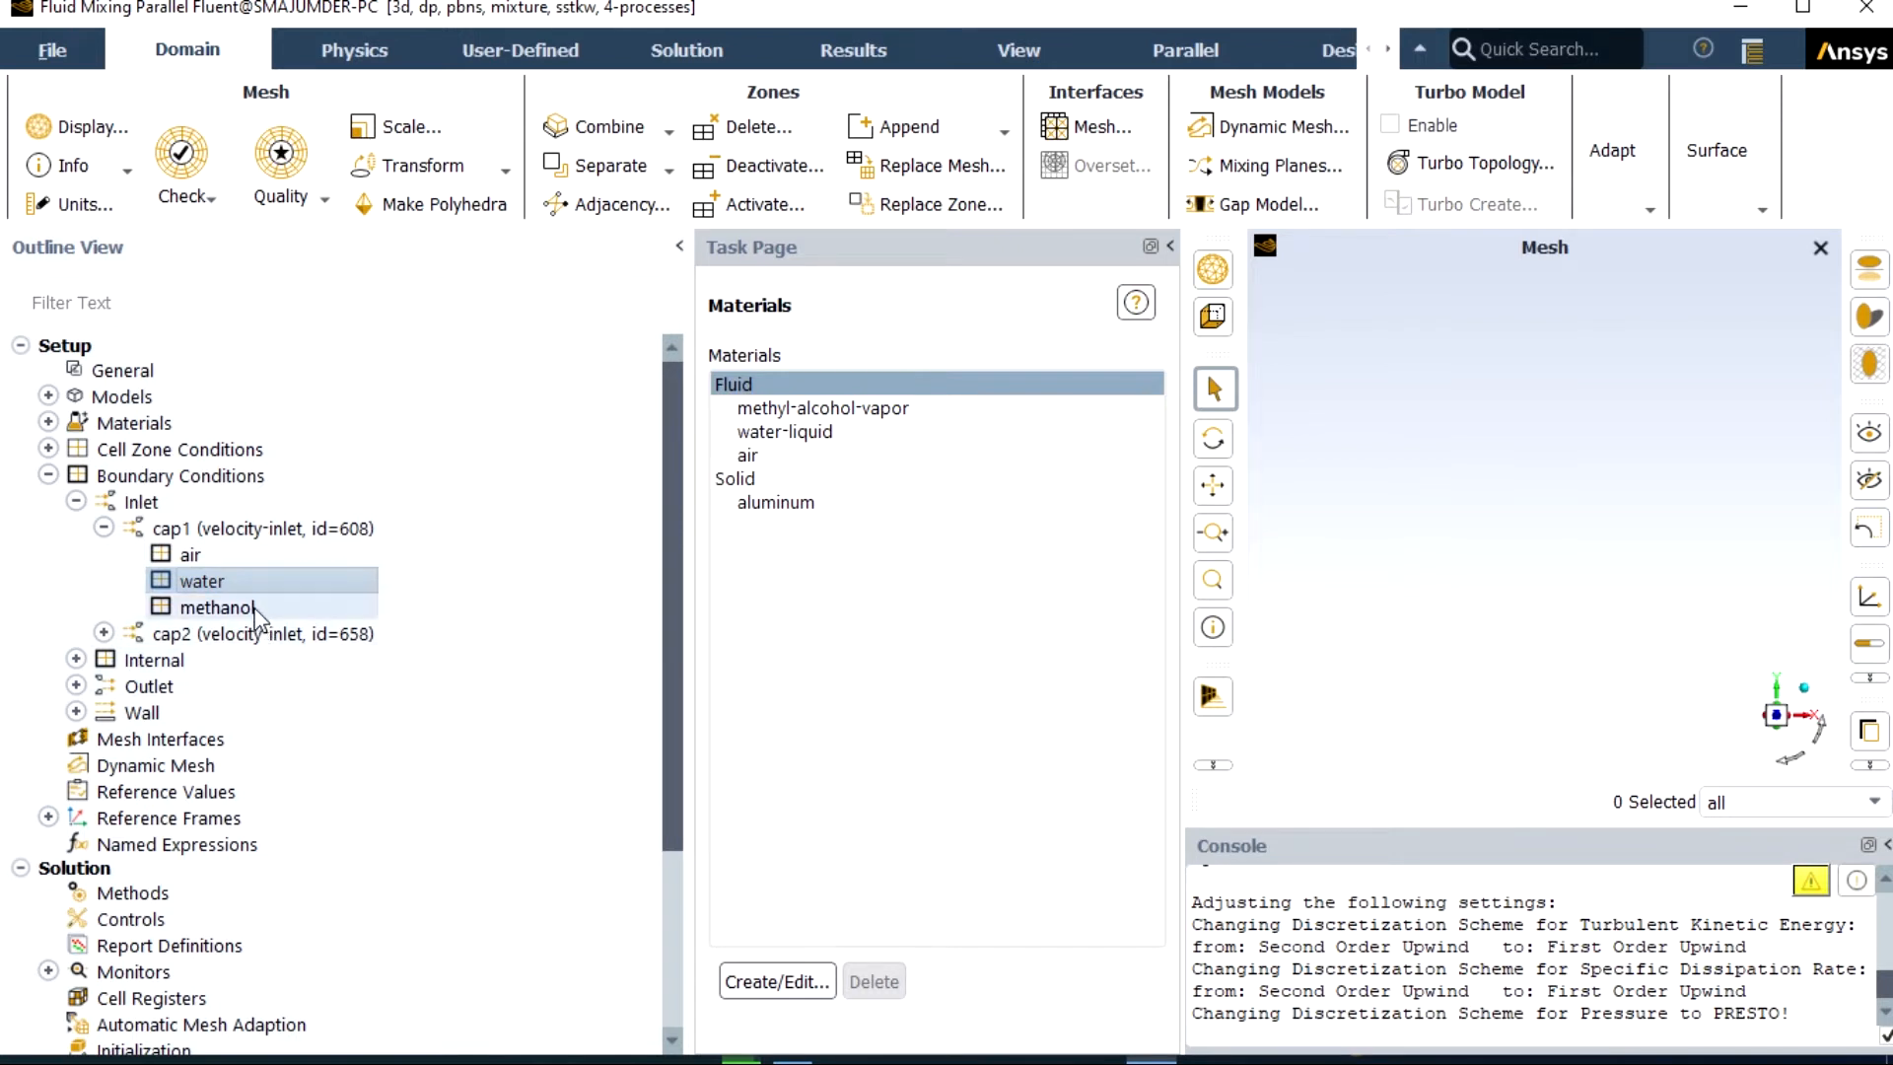
- Review the methanol and air phase settings of the cap1 inlet
click(255, 608)
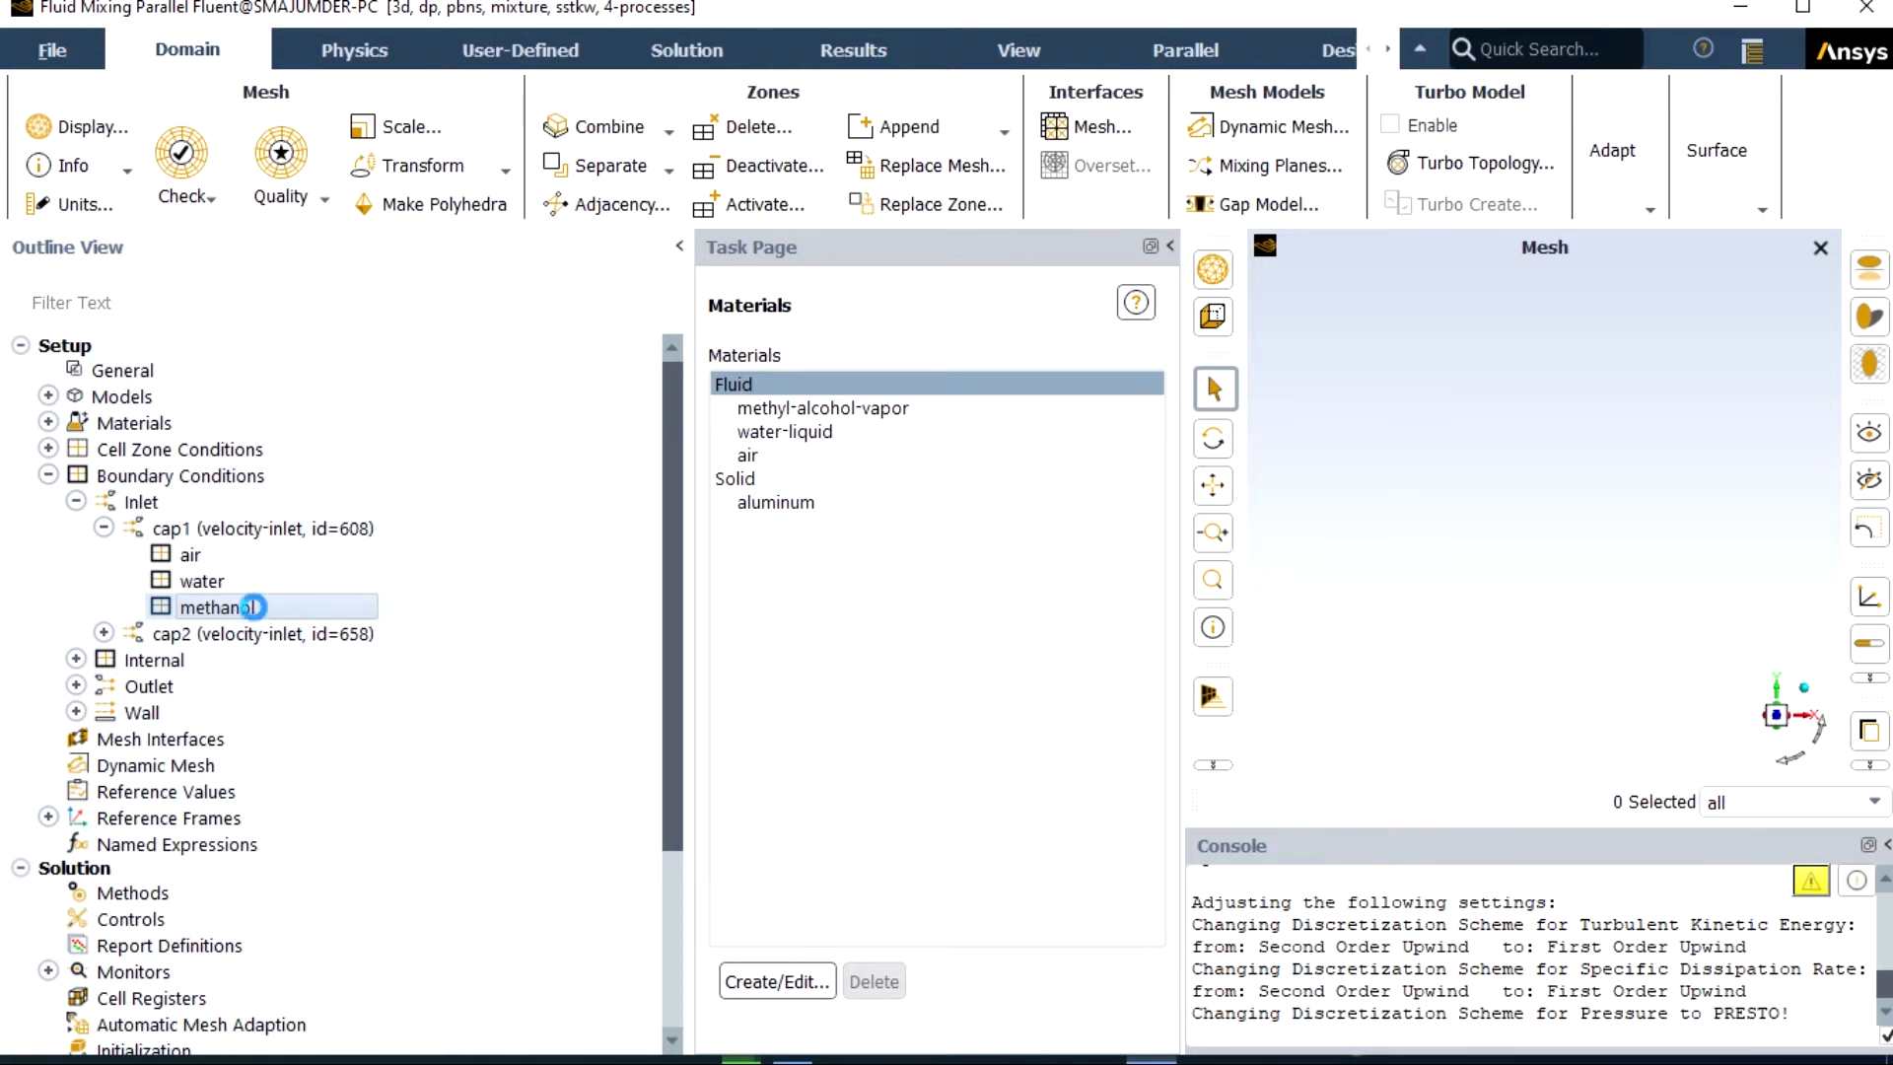
double_click(255, 608)
click(1292, 664)
click(1110, 865)
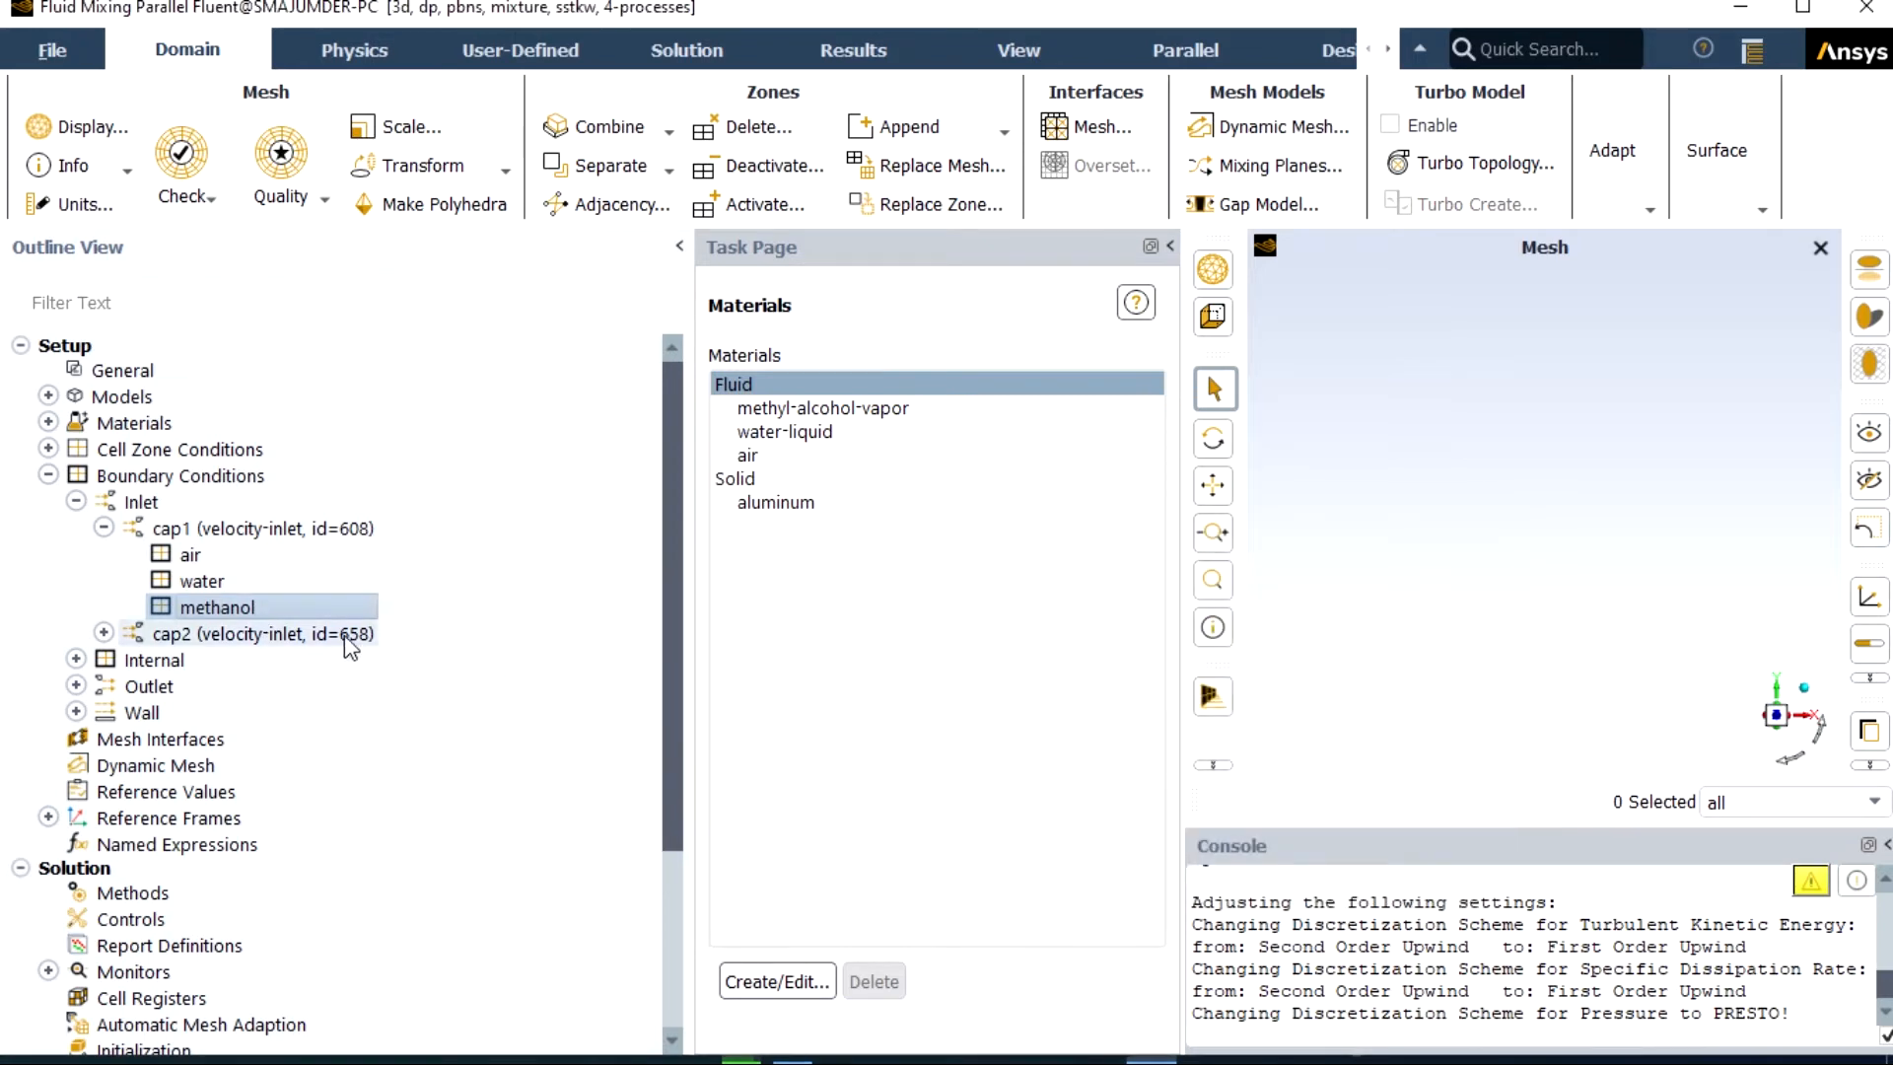
click(219, 552)
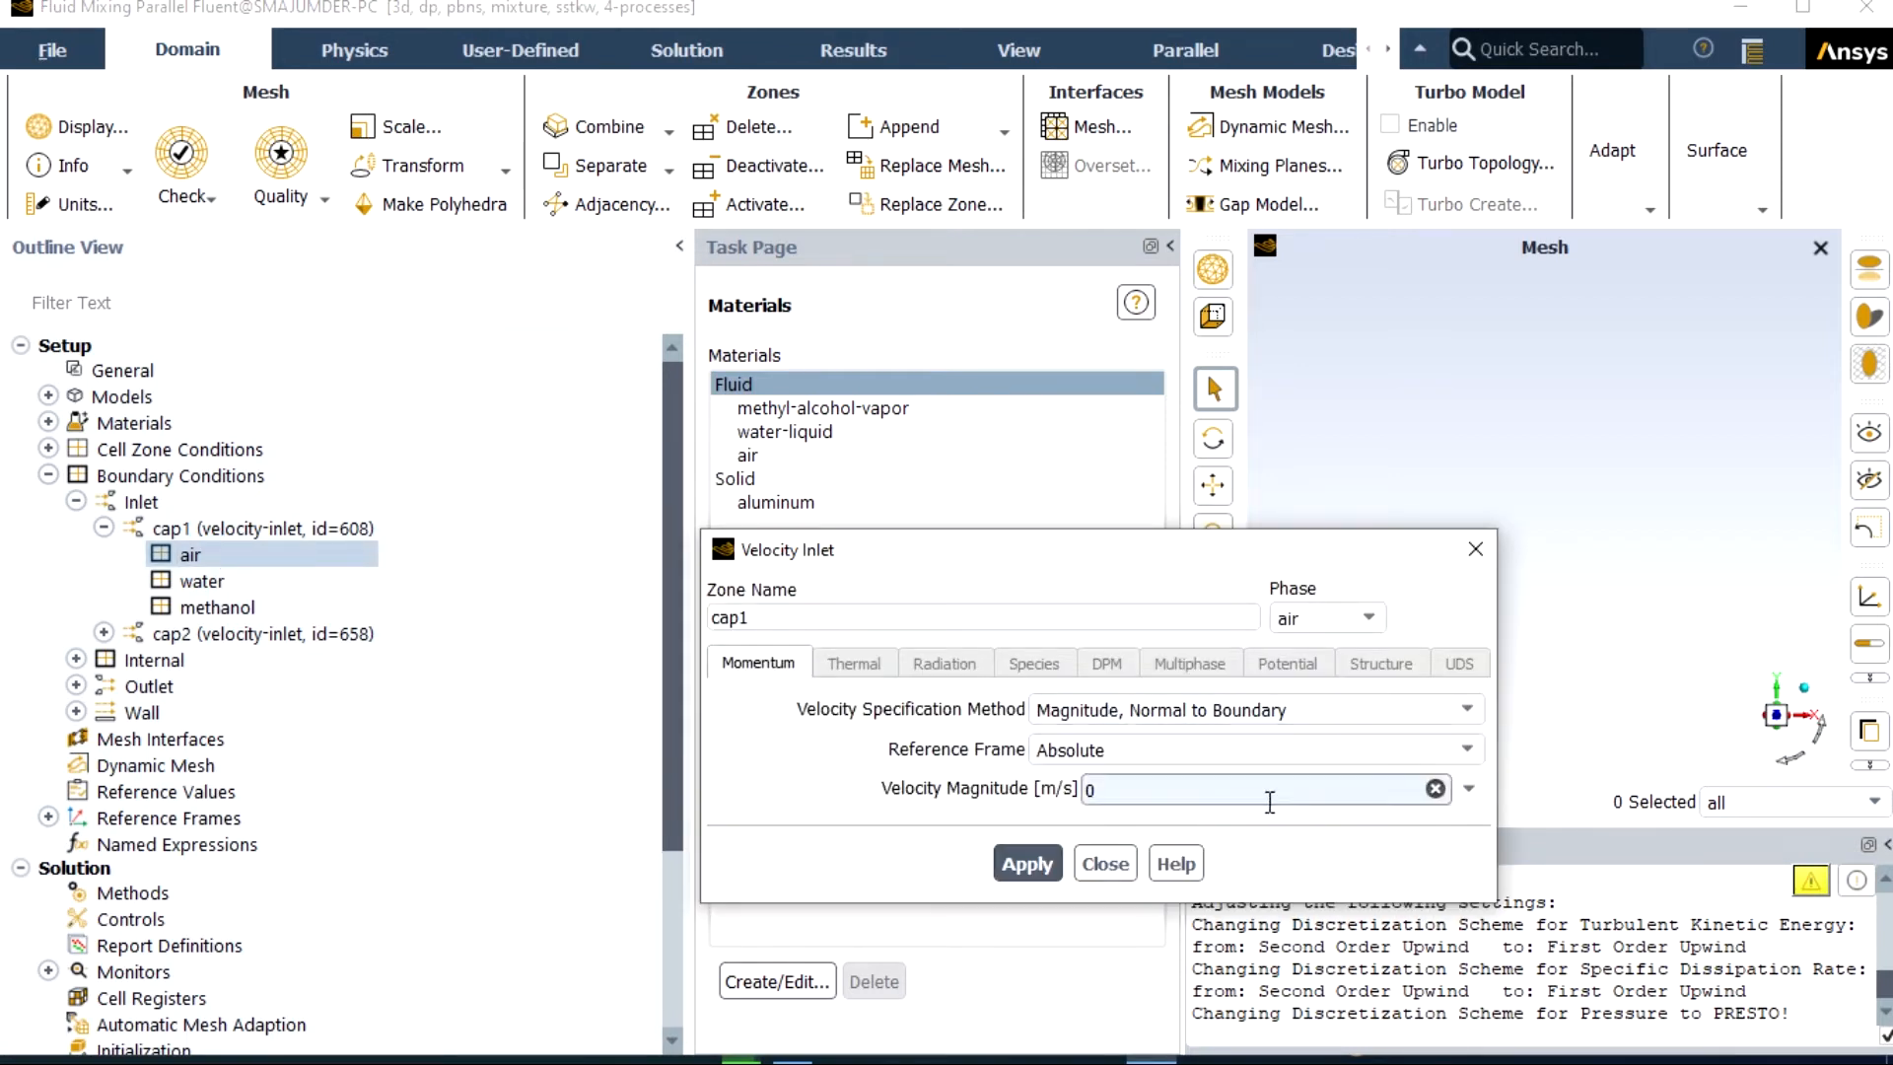
click(1106, 864)
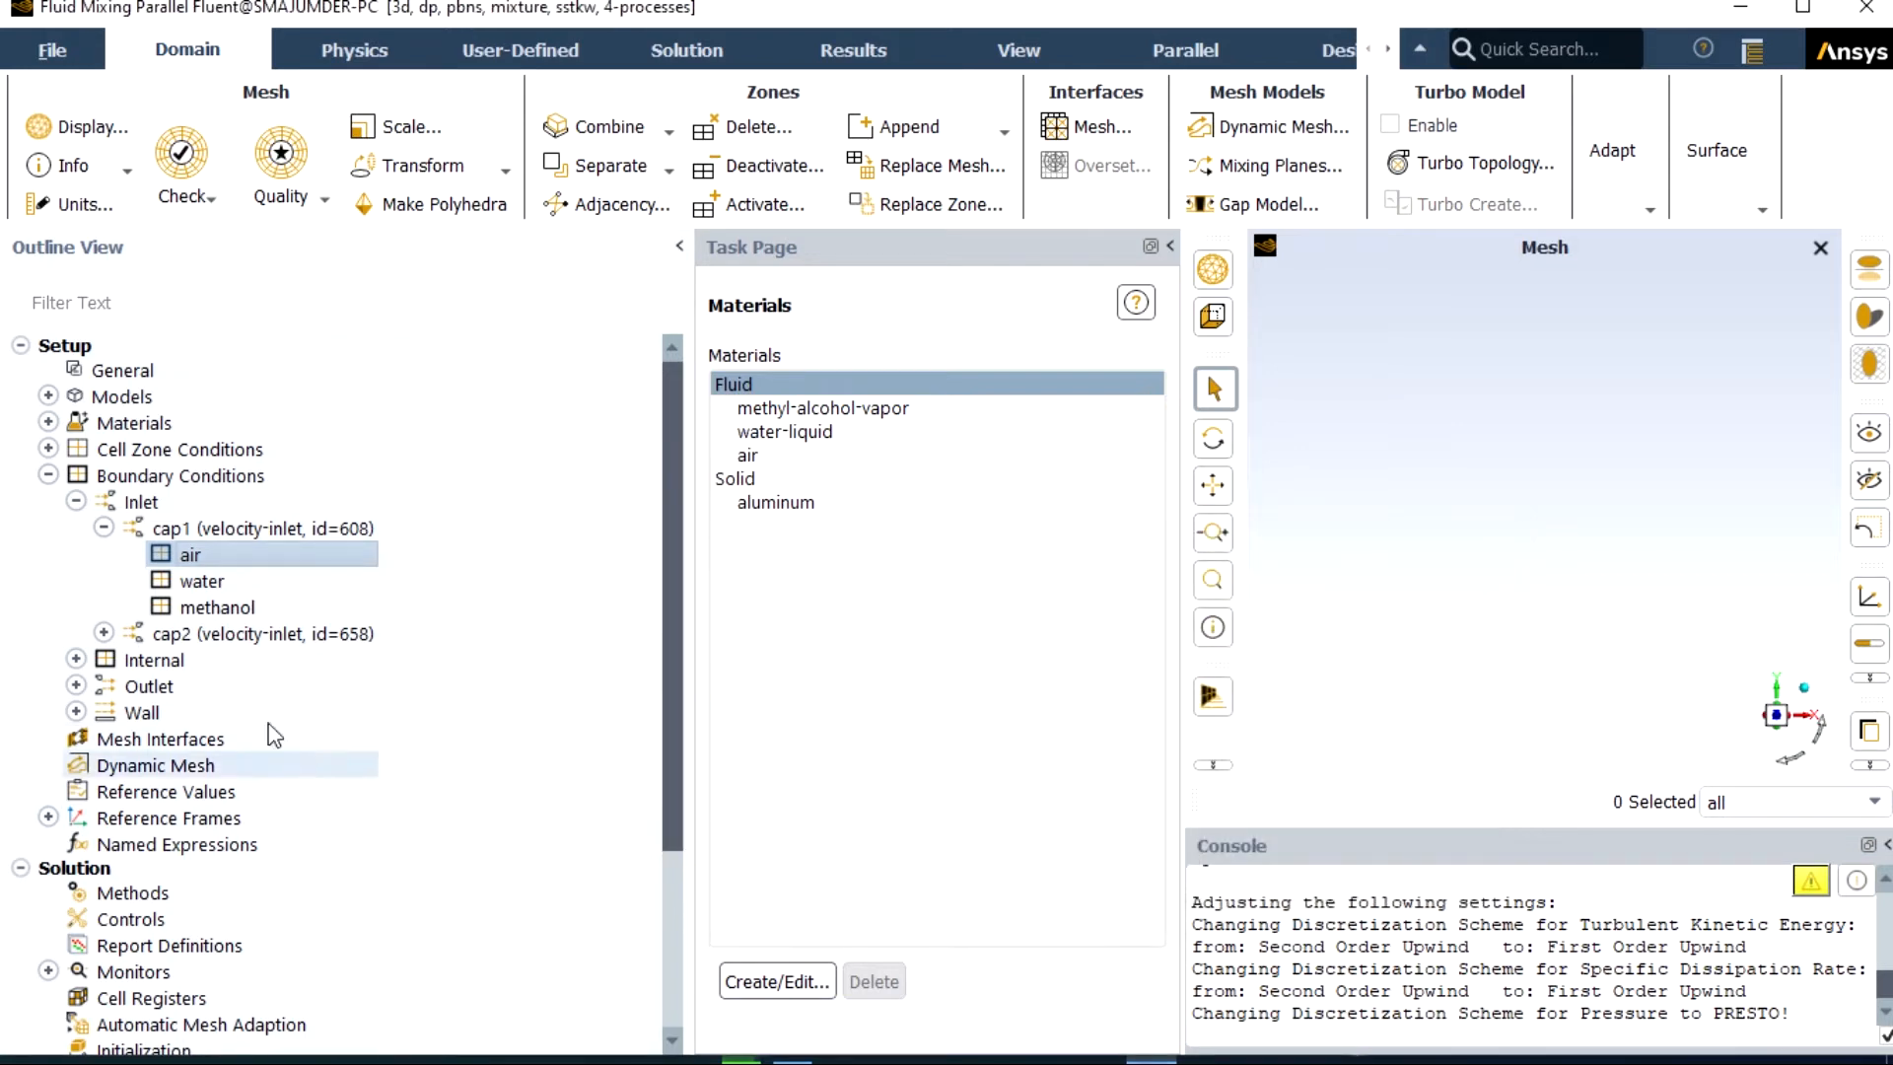
- Set the methanol phase's velocity magnitude to 1 m/s and volume fraction to 1 at the cap2 inlet, and apply them
click(104, 634)
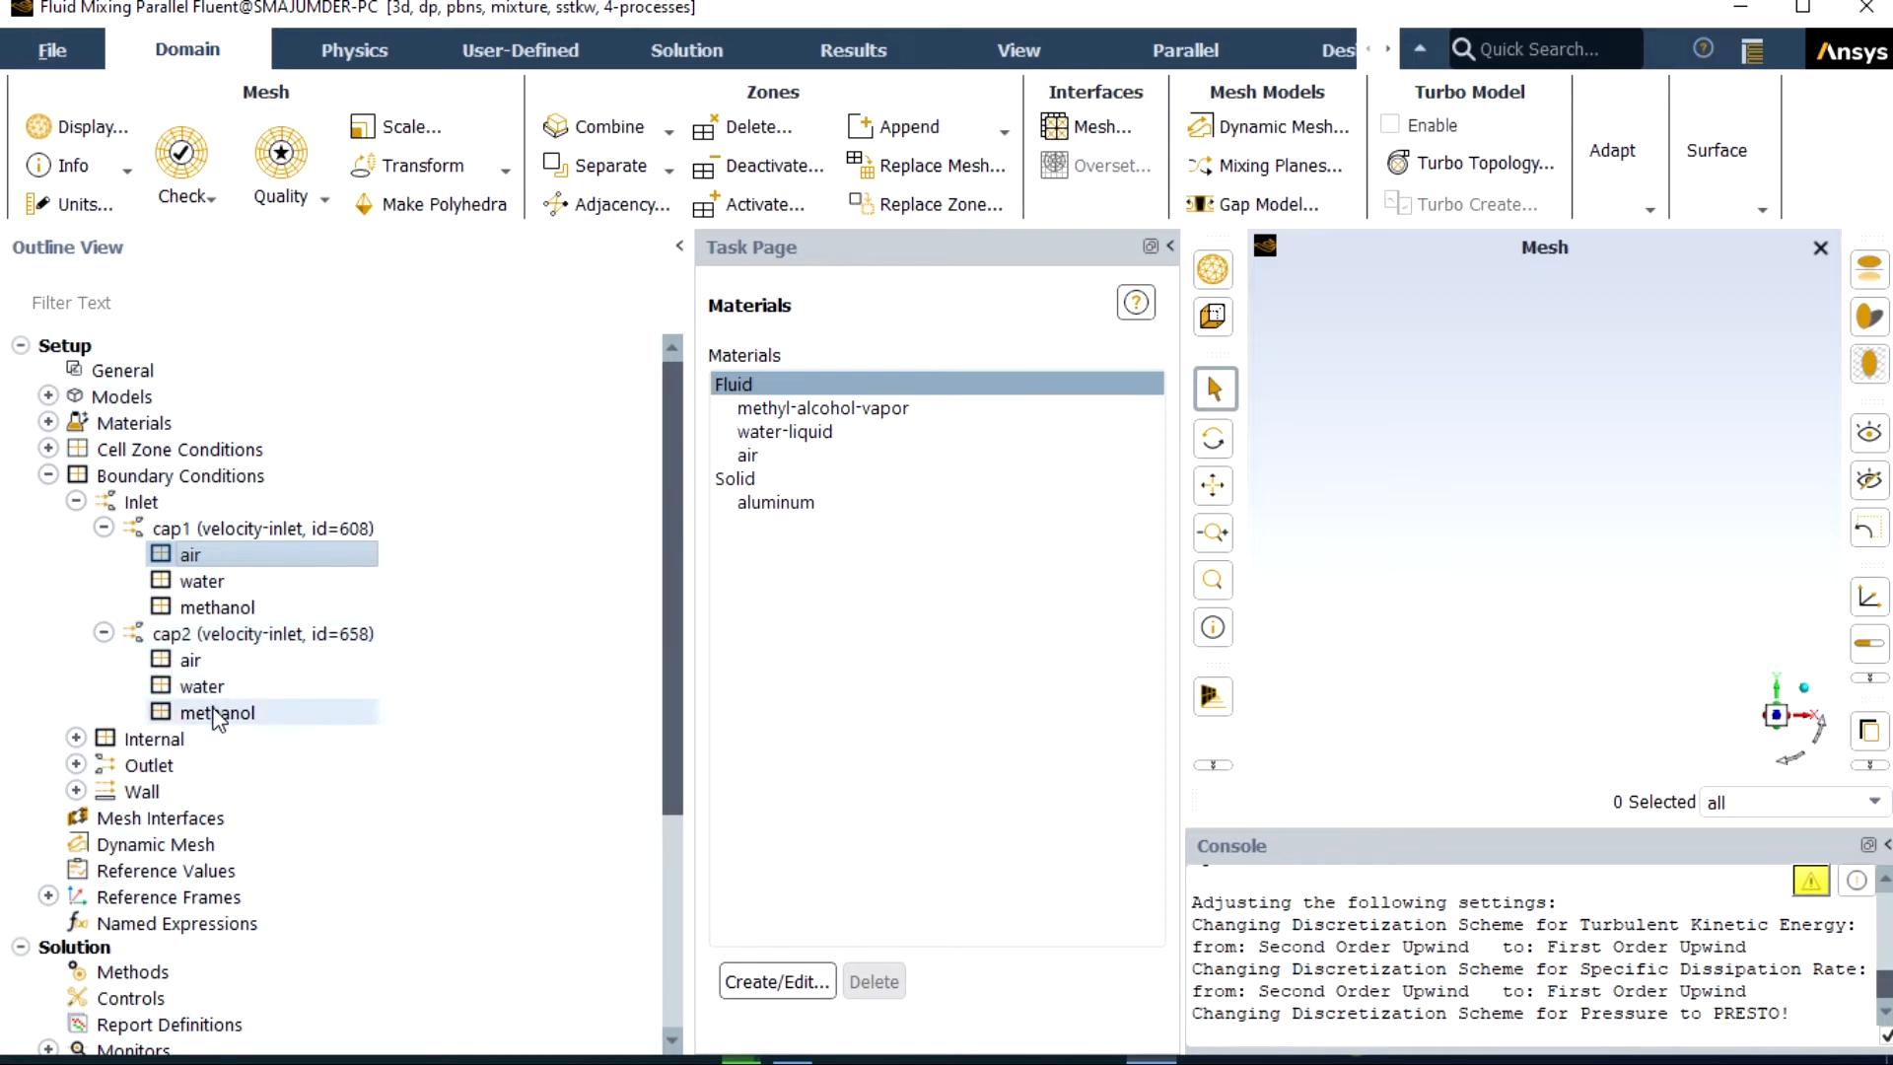
double_click(217, 713)
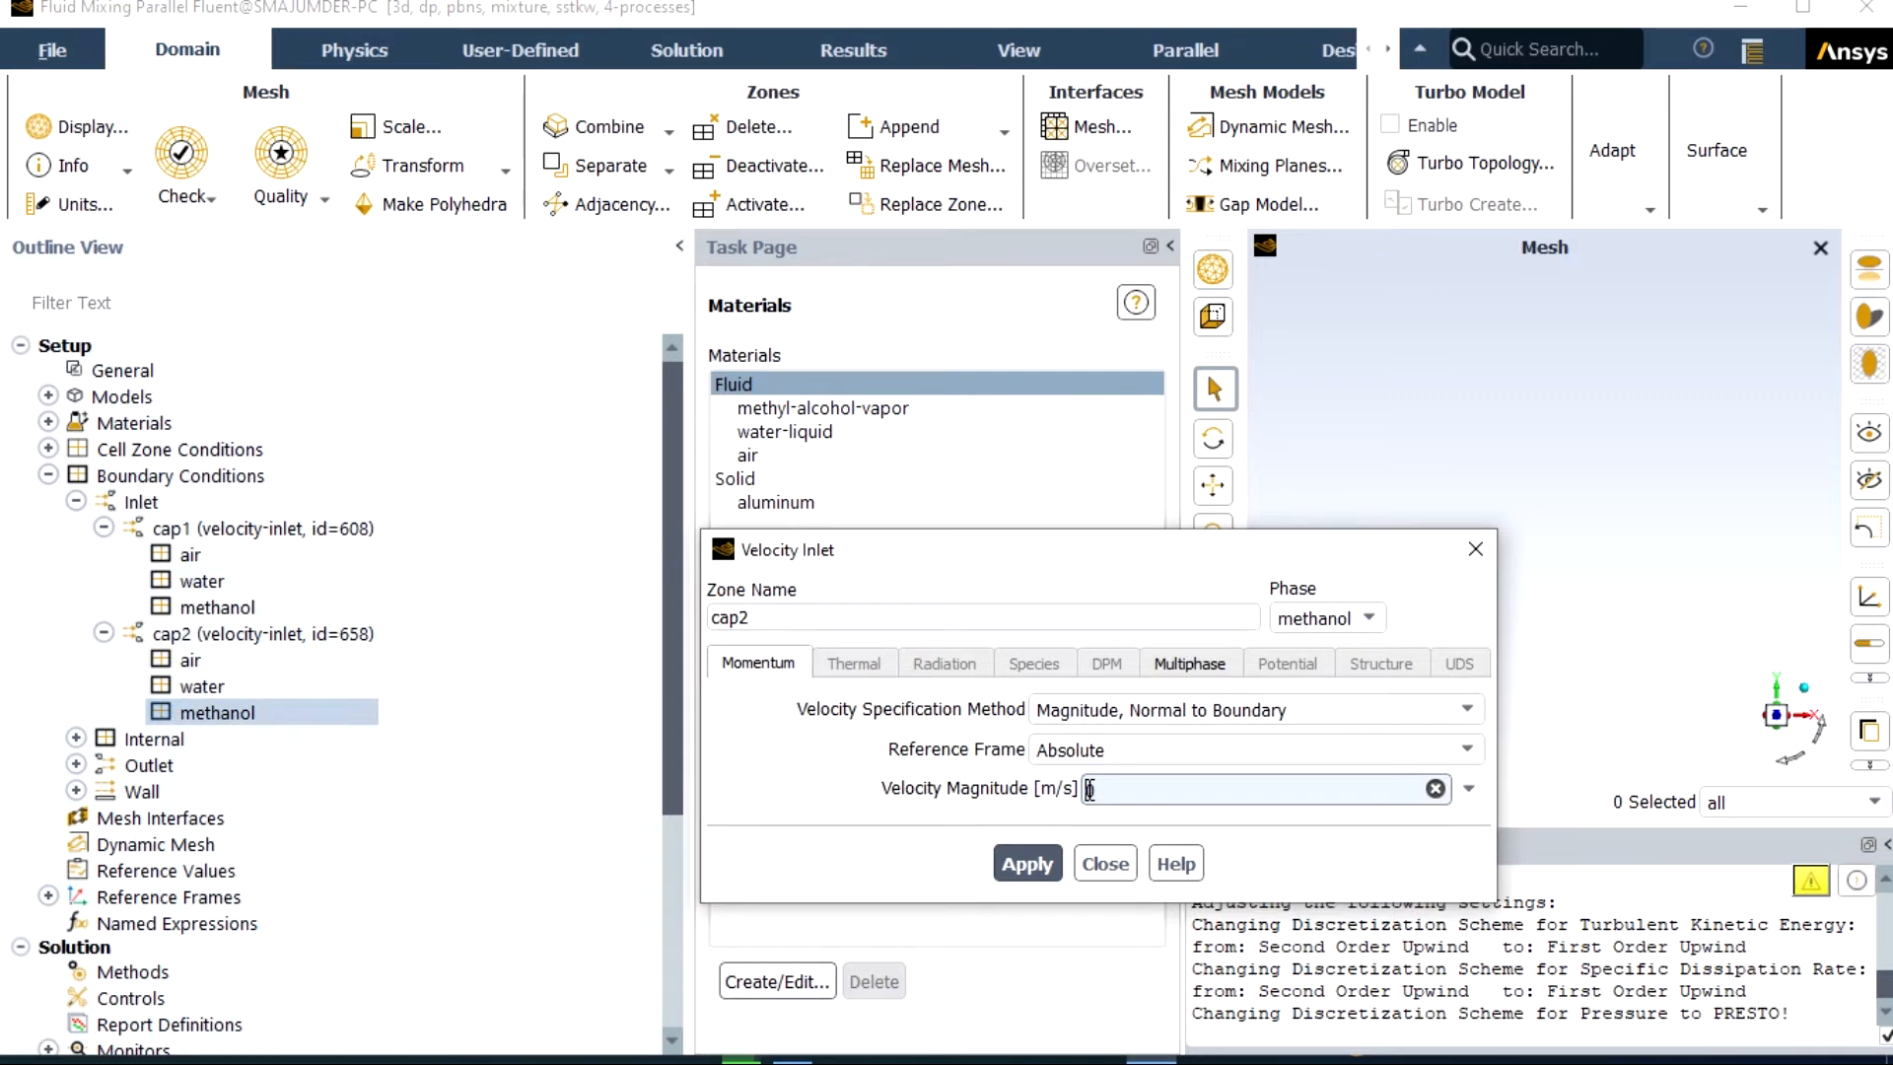
text(1)
click(1190, 664)
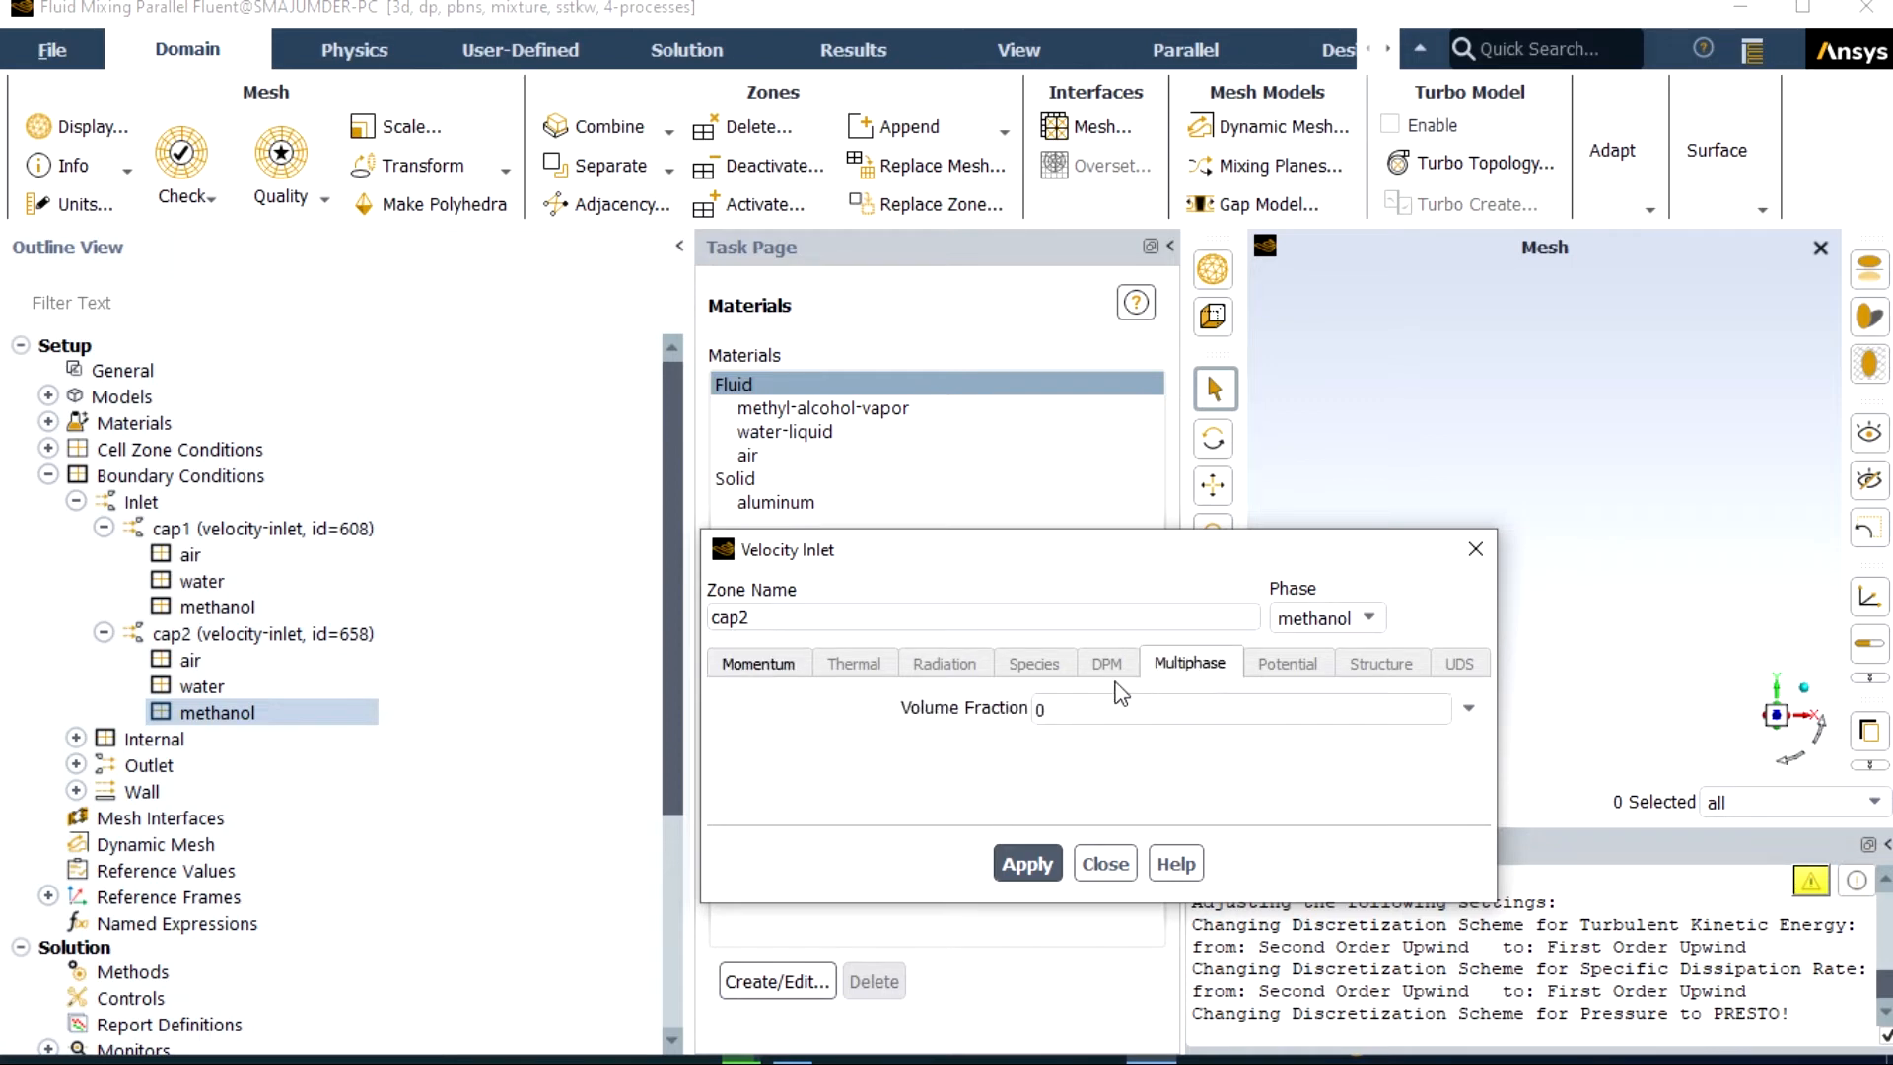
click(1059, 707)
key(BackSpace)
text(1)
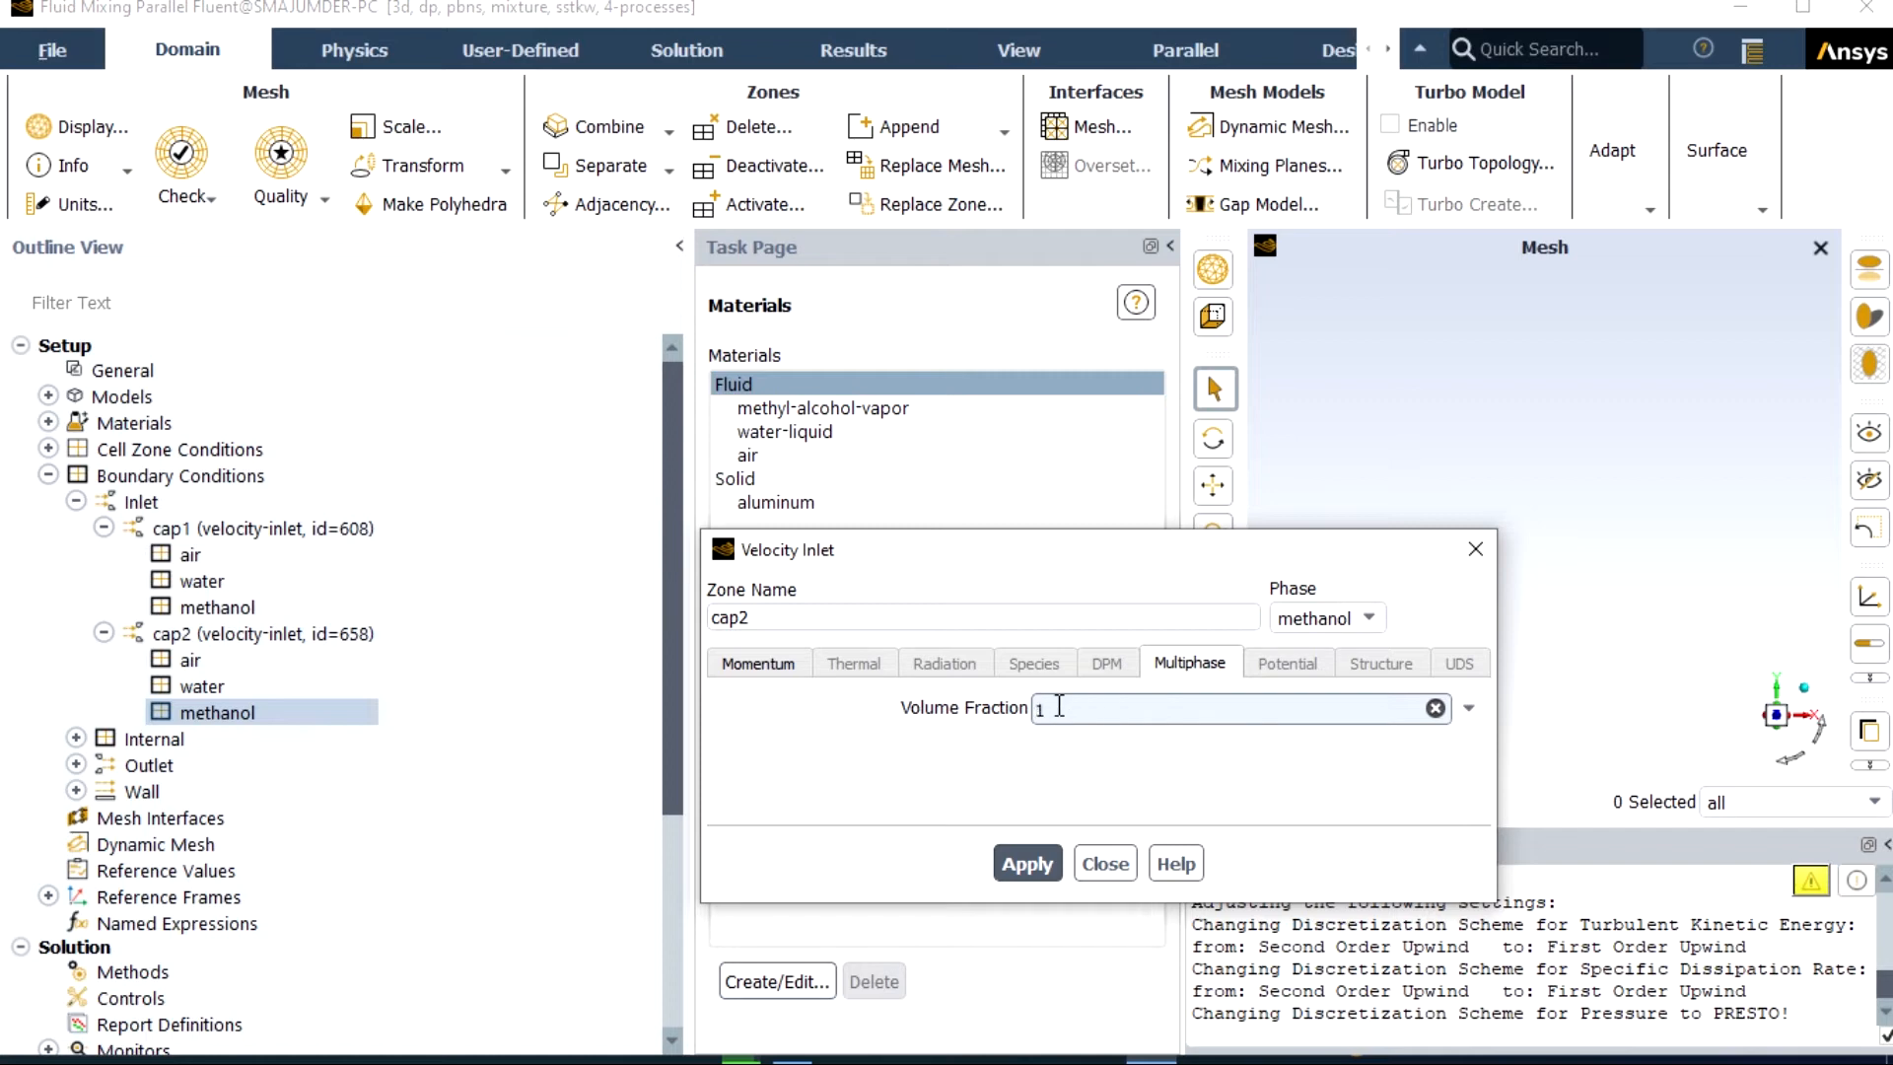
click(1029, 859)
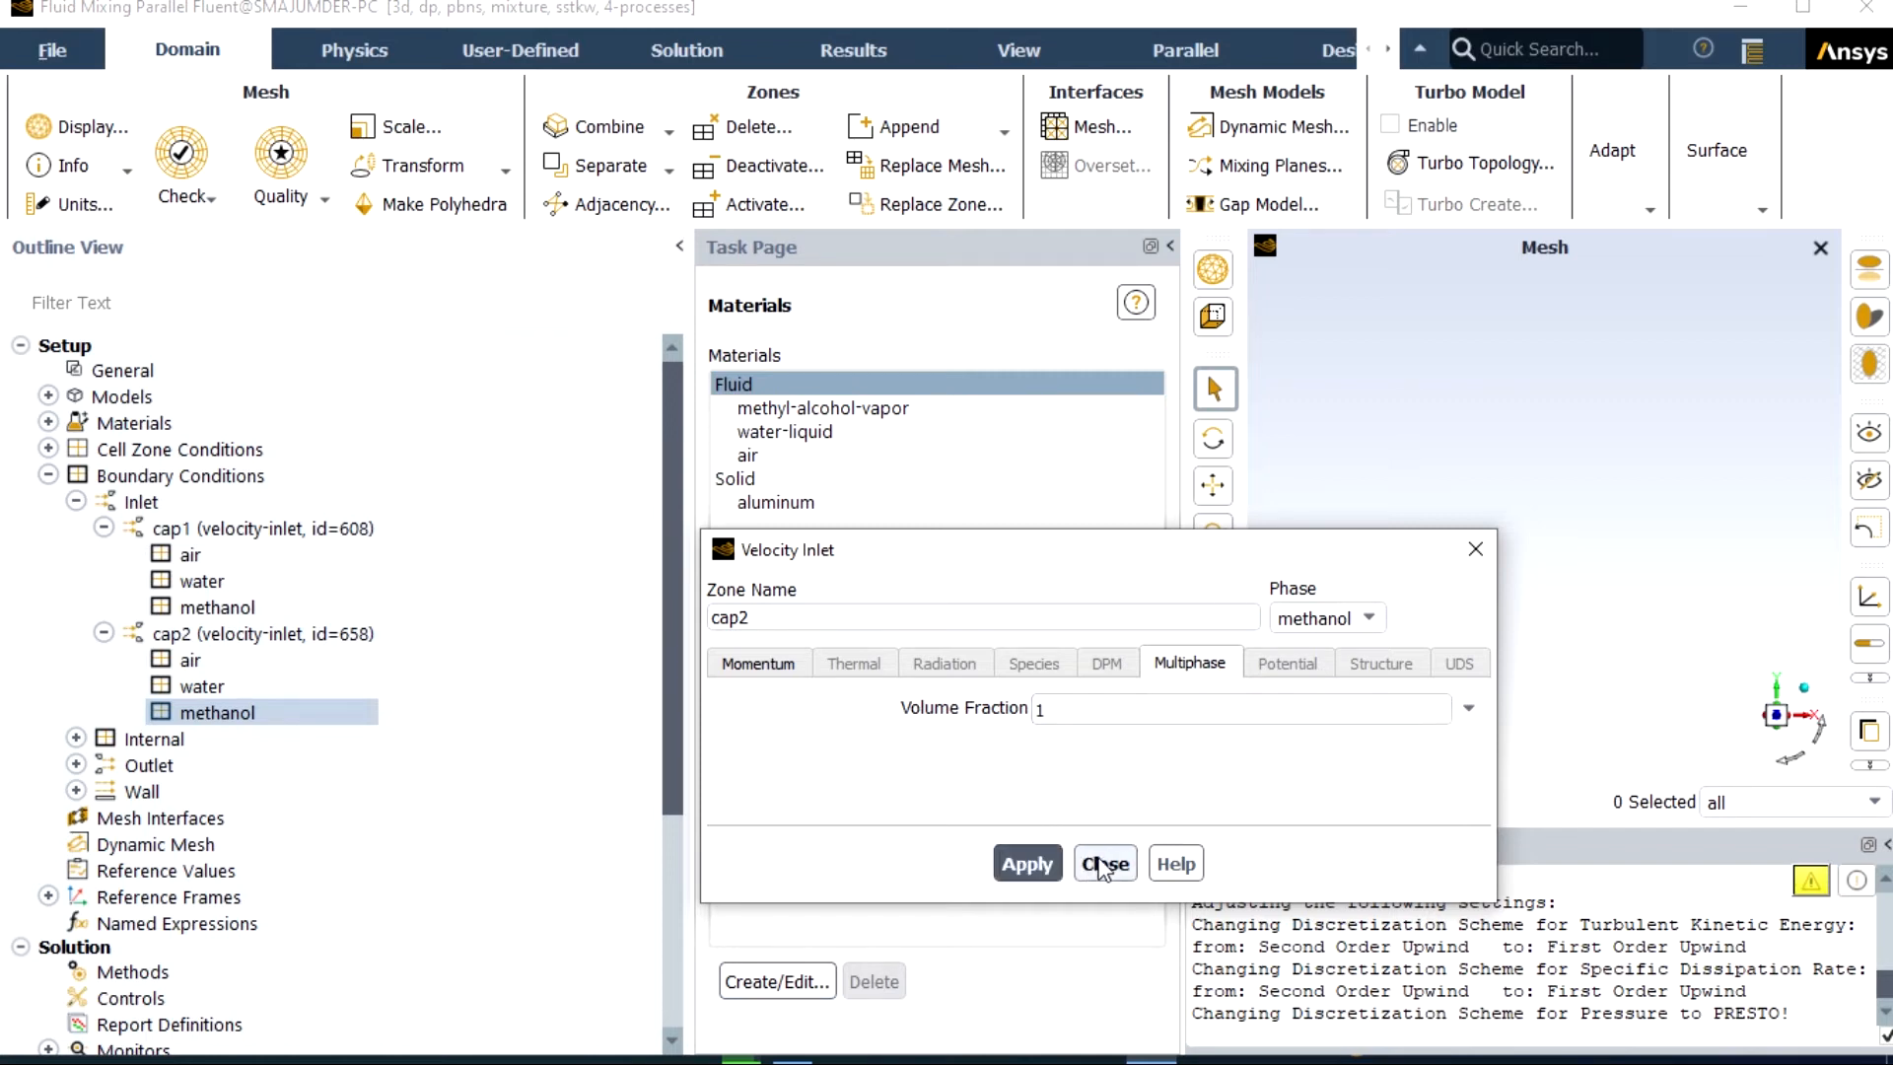
click(1103, 865)
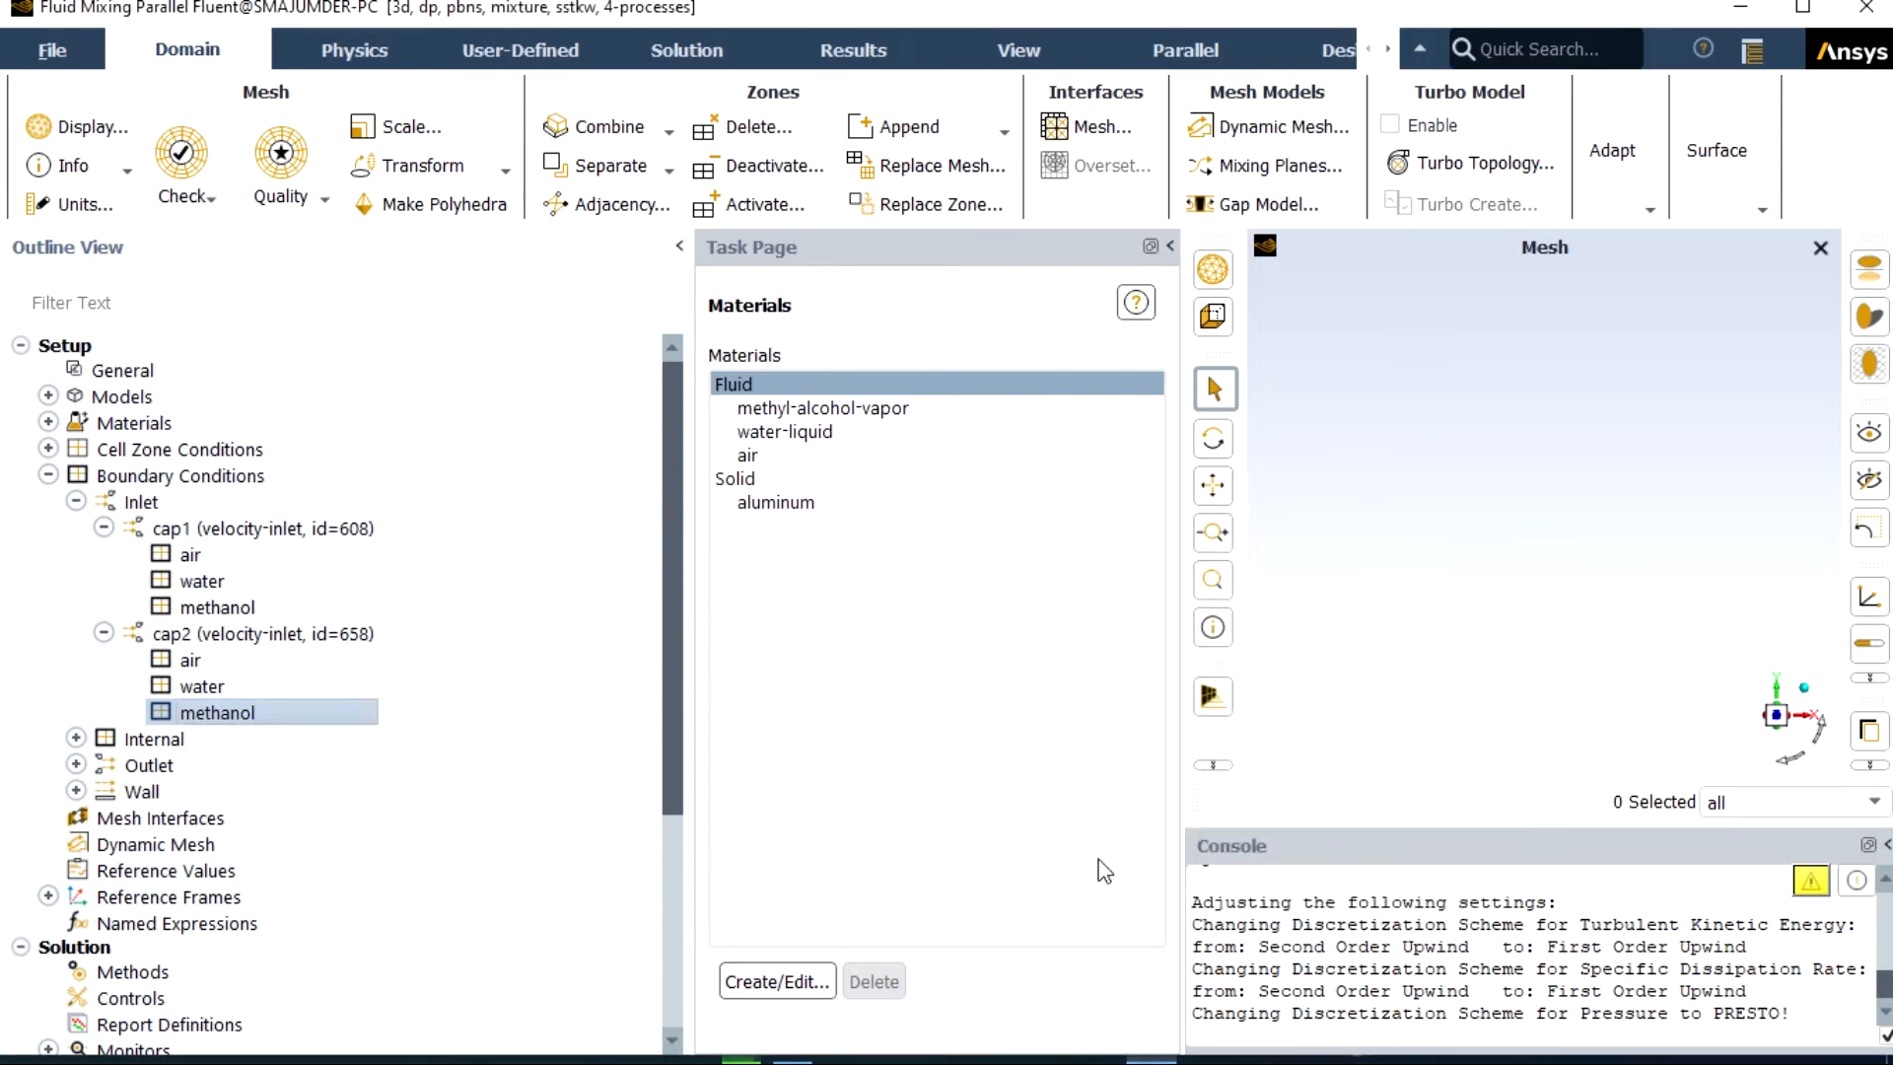
- Check the water phase's momentum and volume fraction settings at the cap2 inlet and apply them with their default values
click(230, 691)
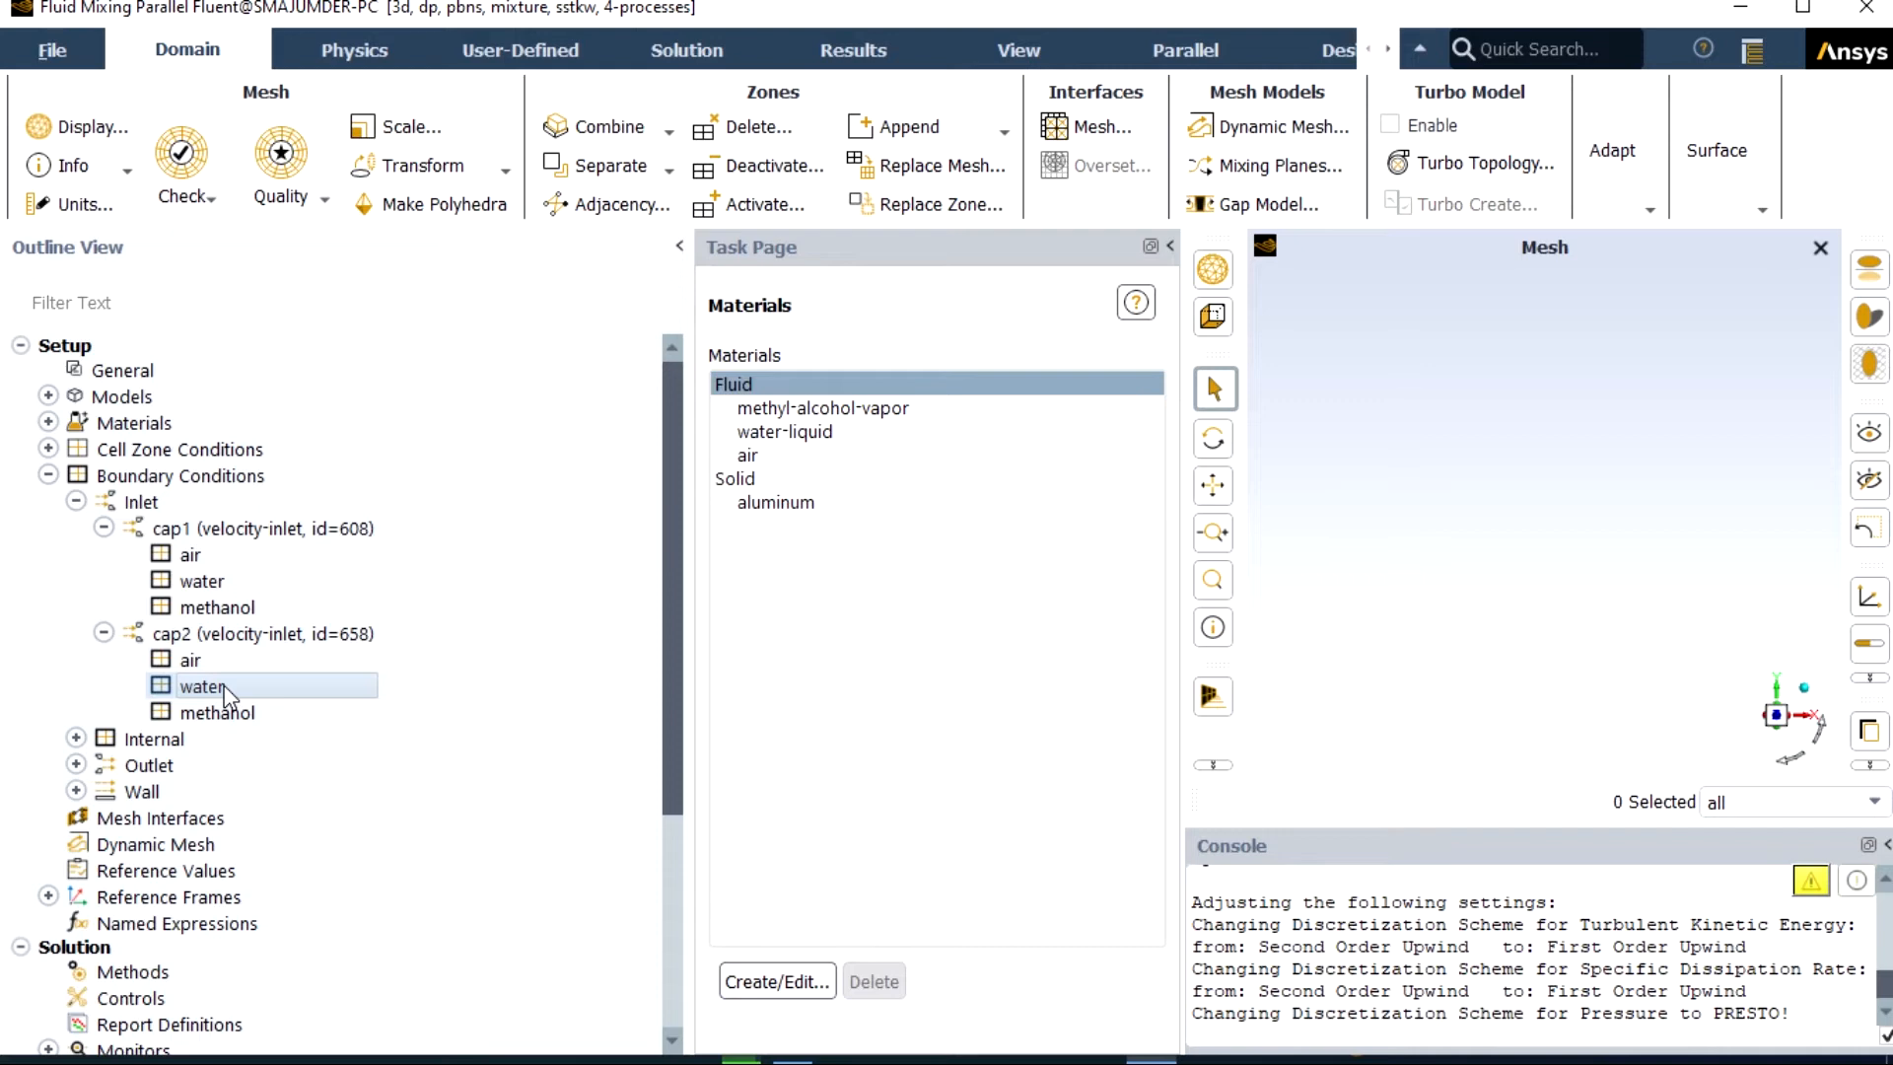
double_click(227, 687)
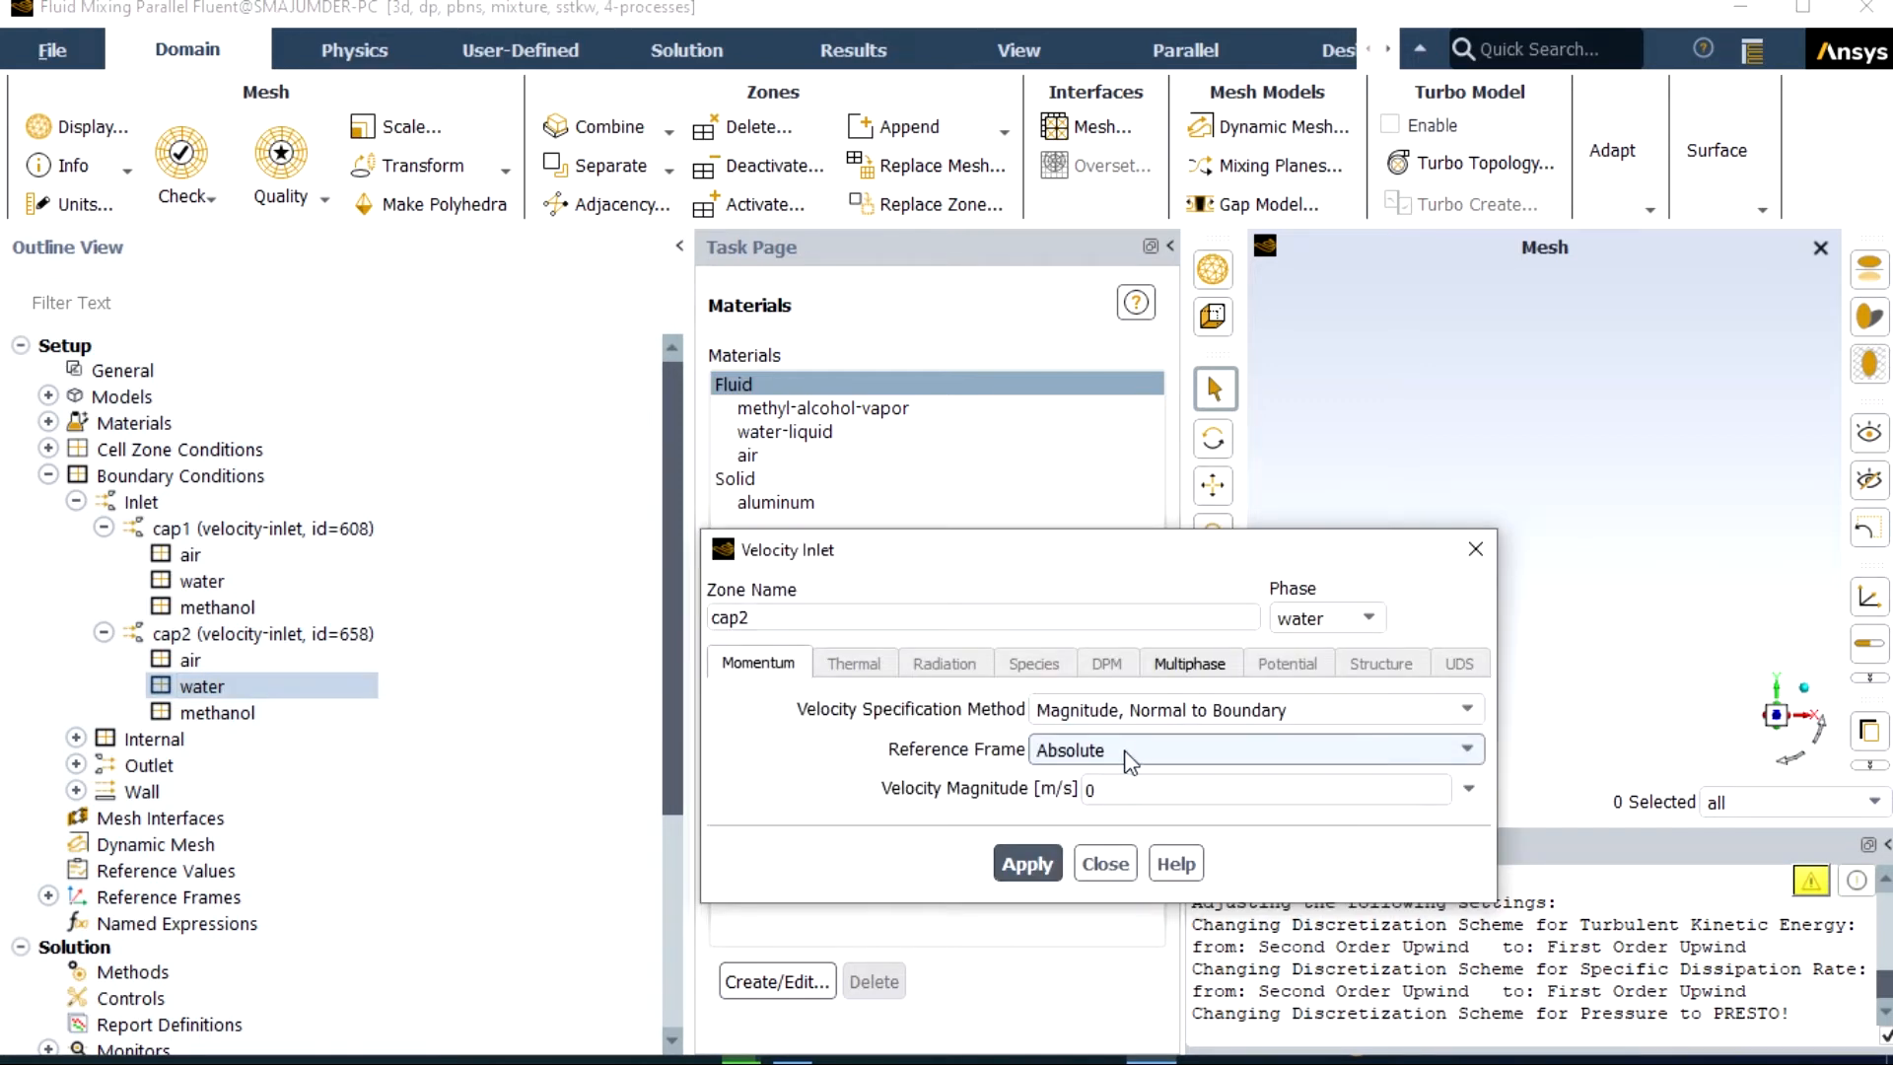
click(1193, 669)
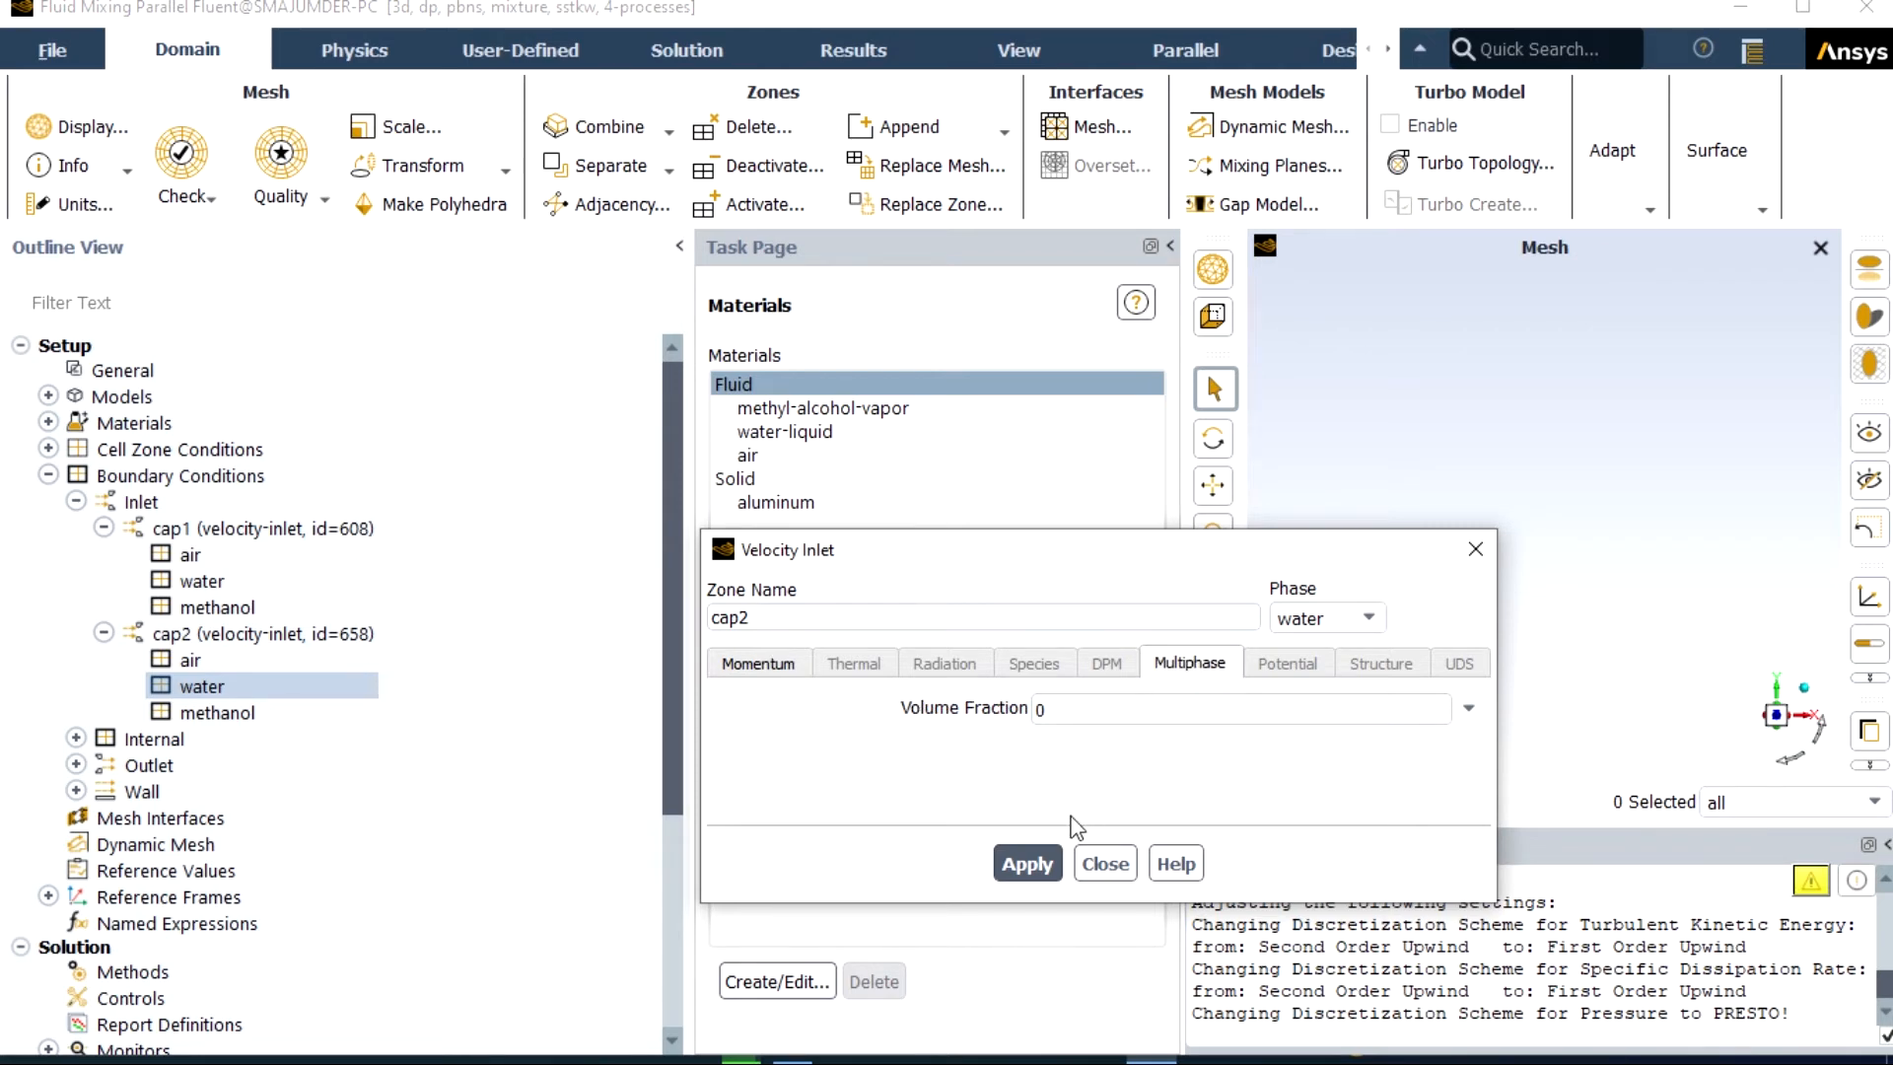
click(1035, 867)
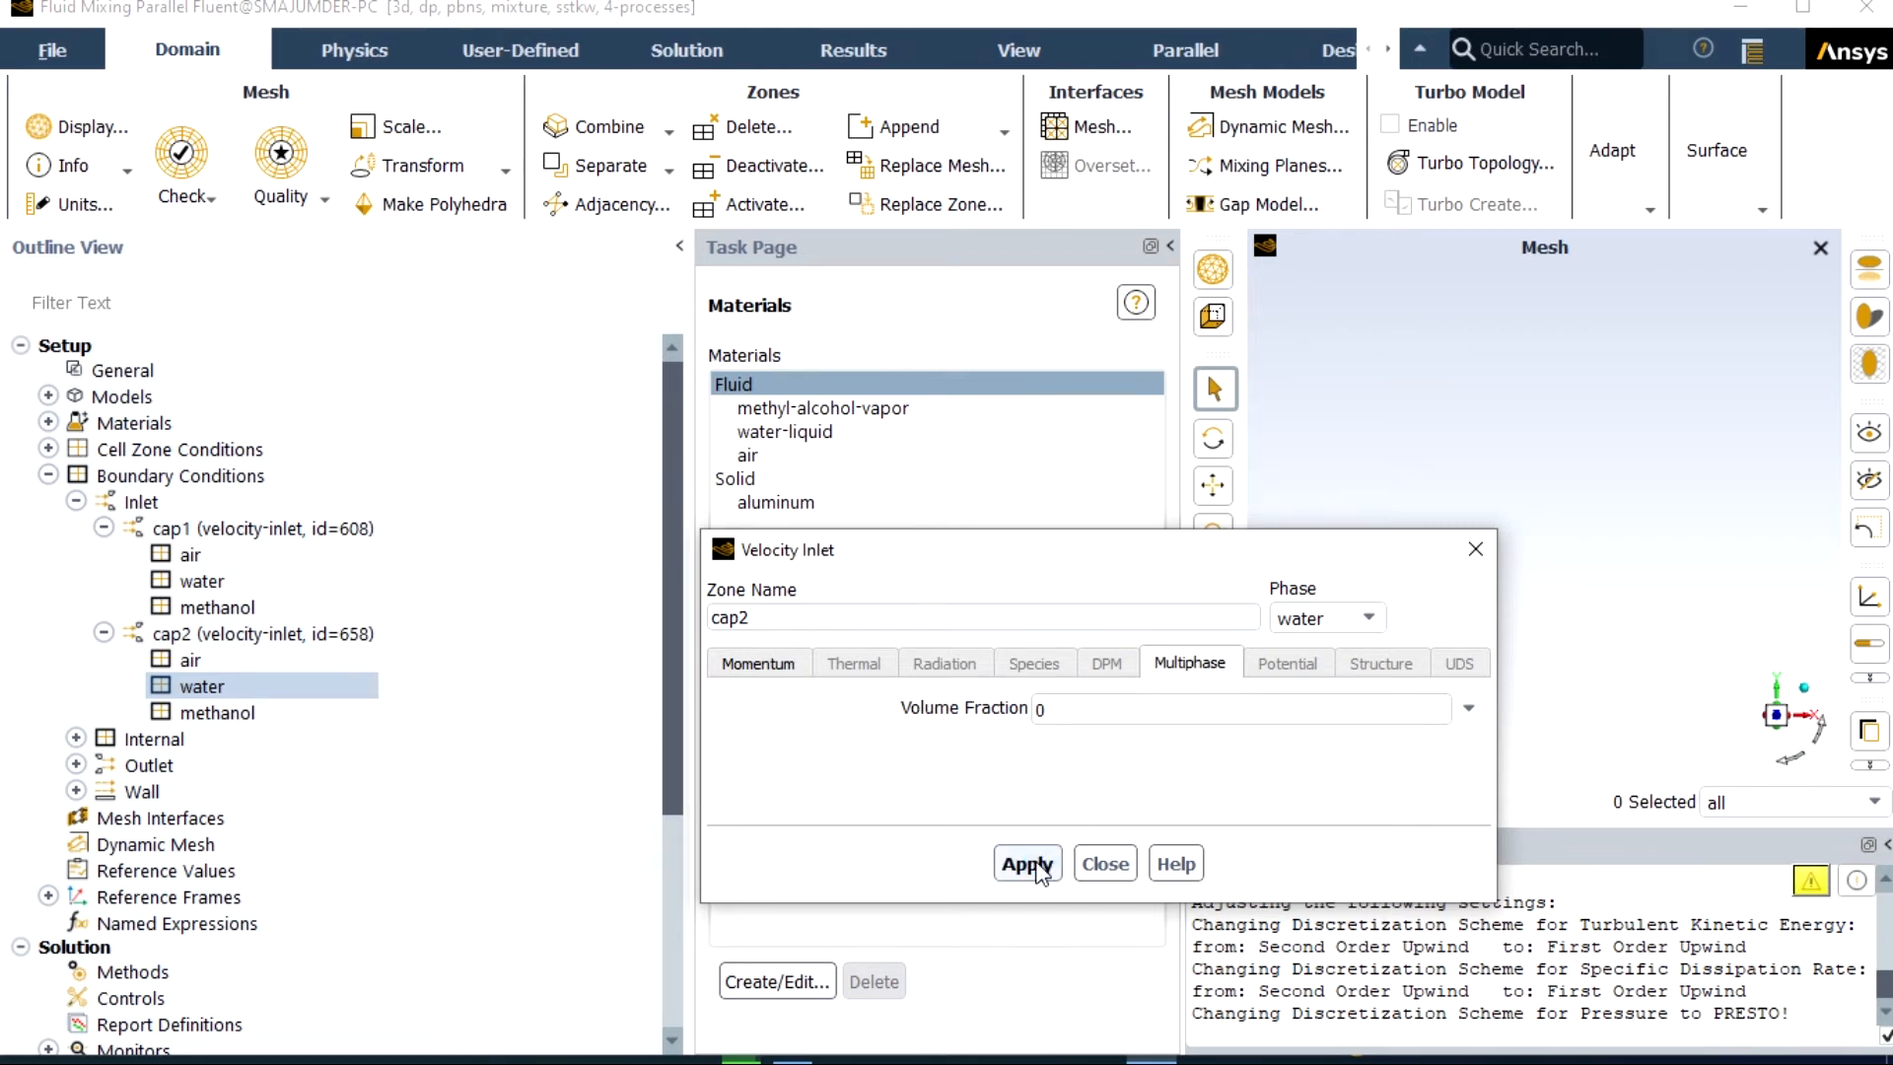
click(1106, 869)
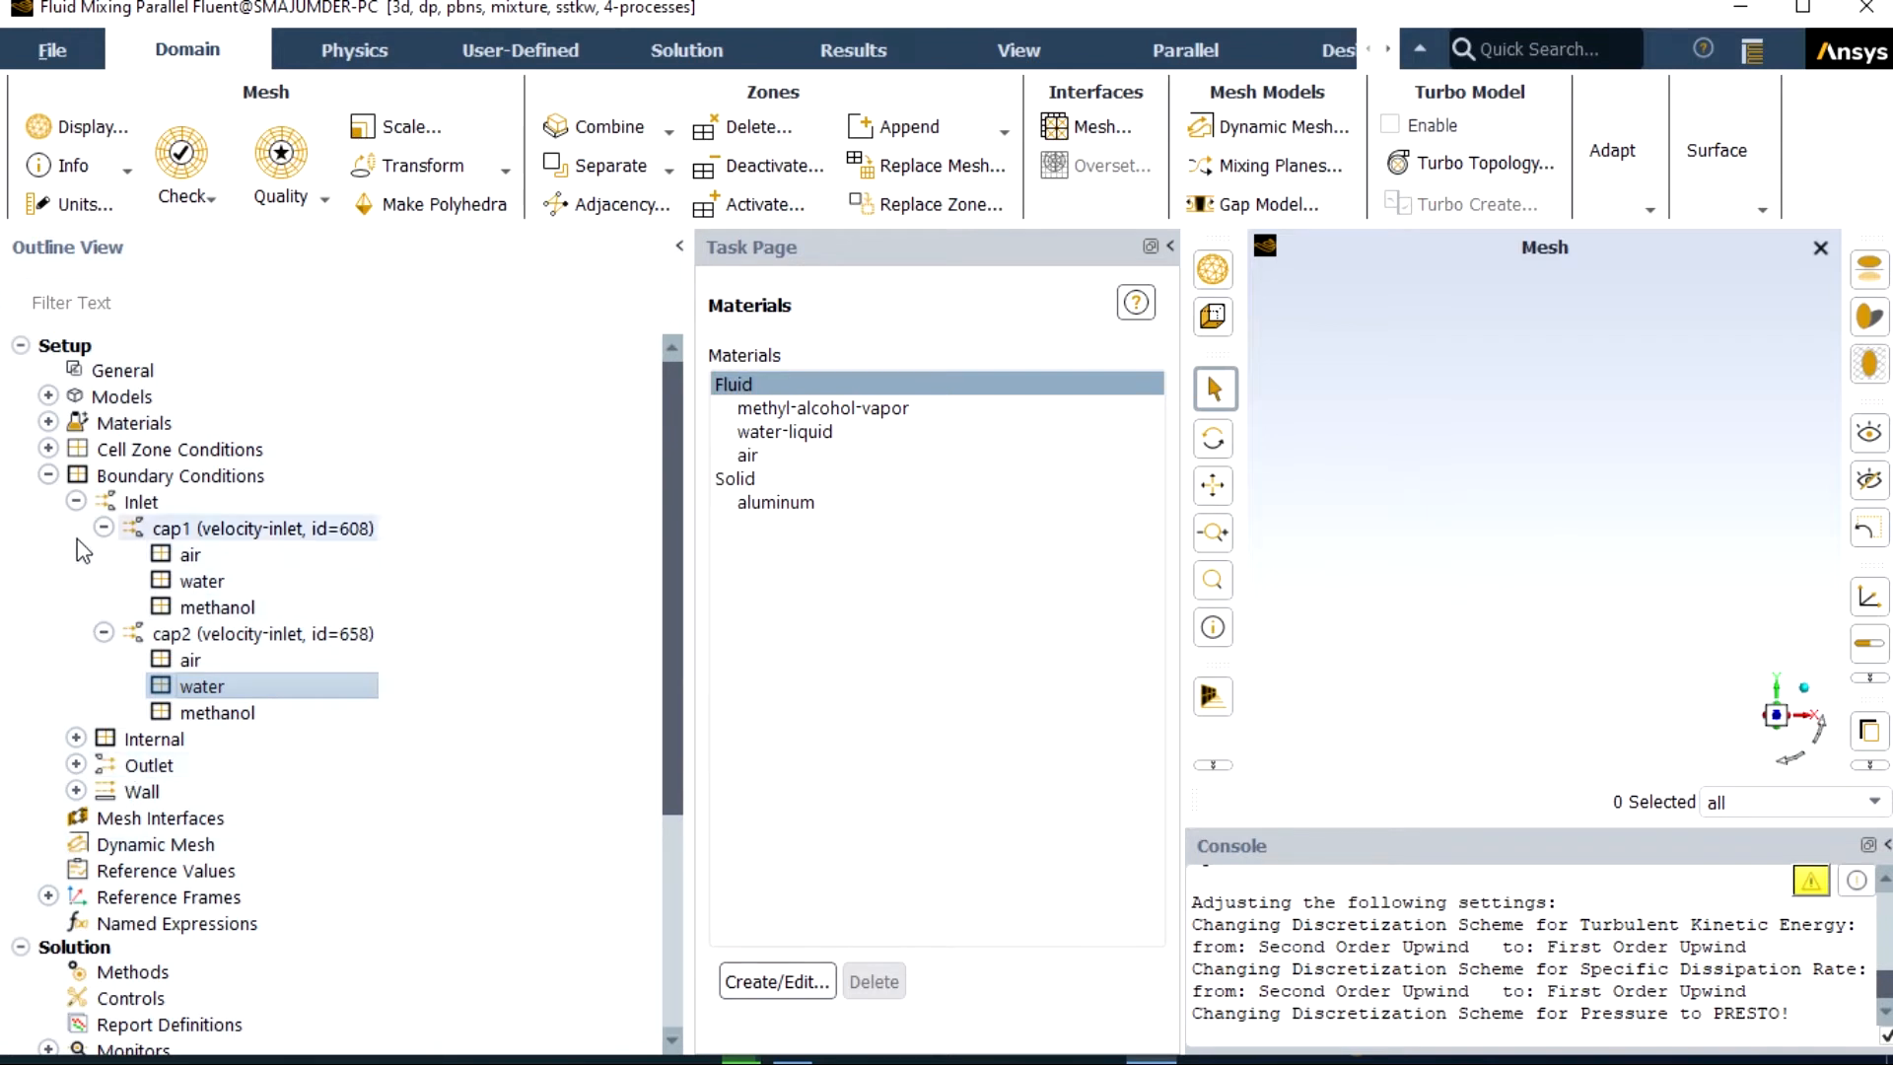
- Open the mixture settings of the pres_outlet_1 pressure outlet and apply them with the default values
click(76, 502)
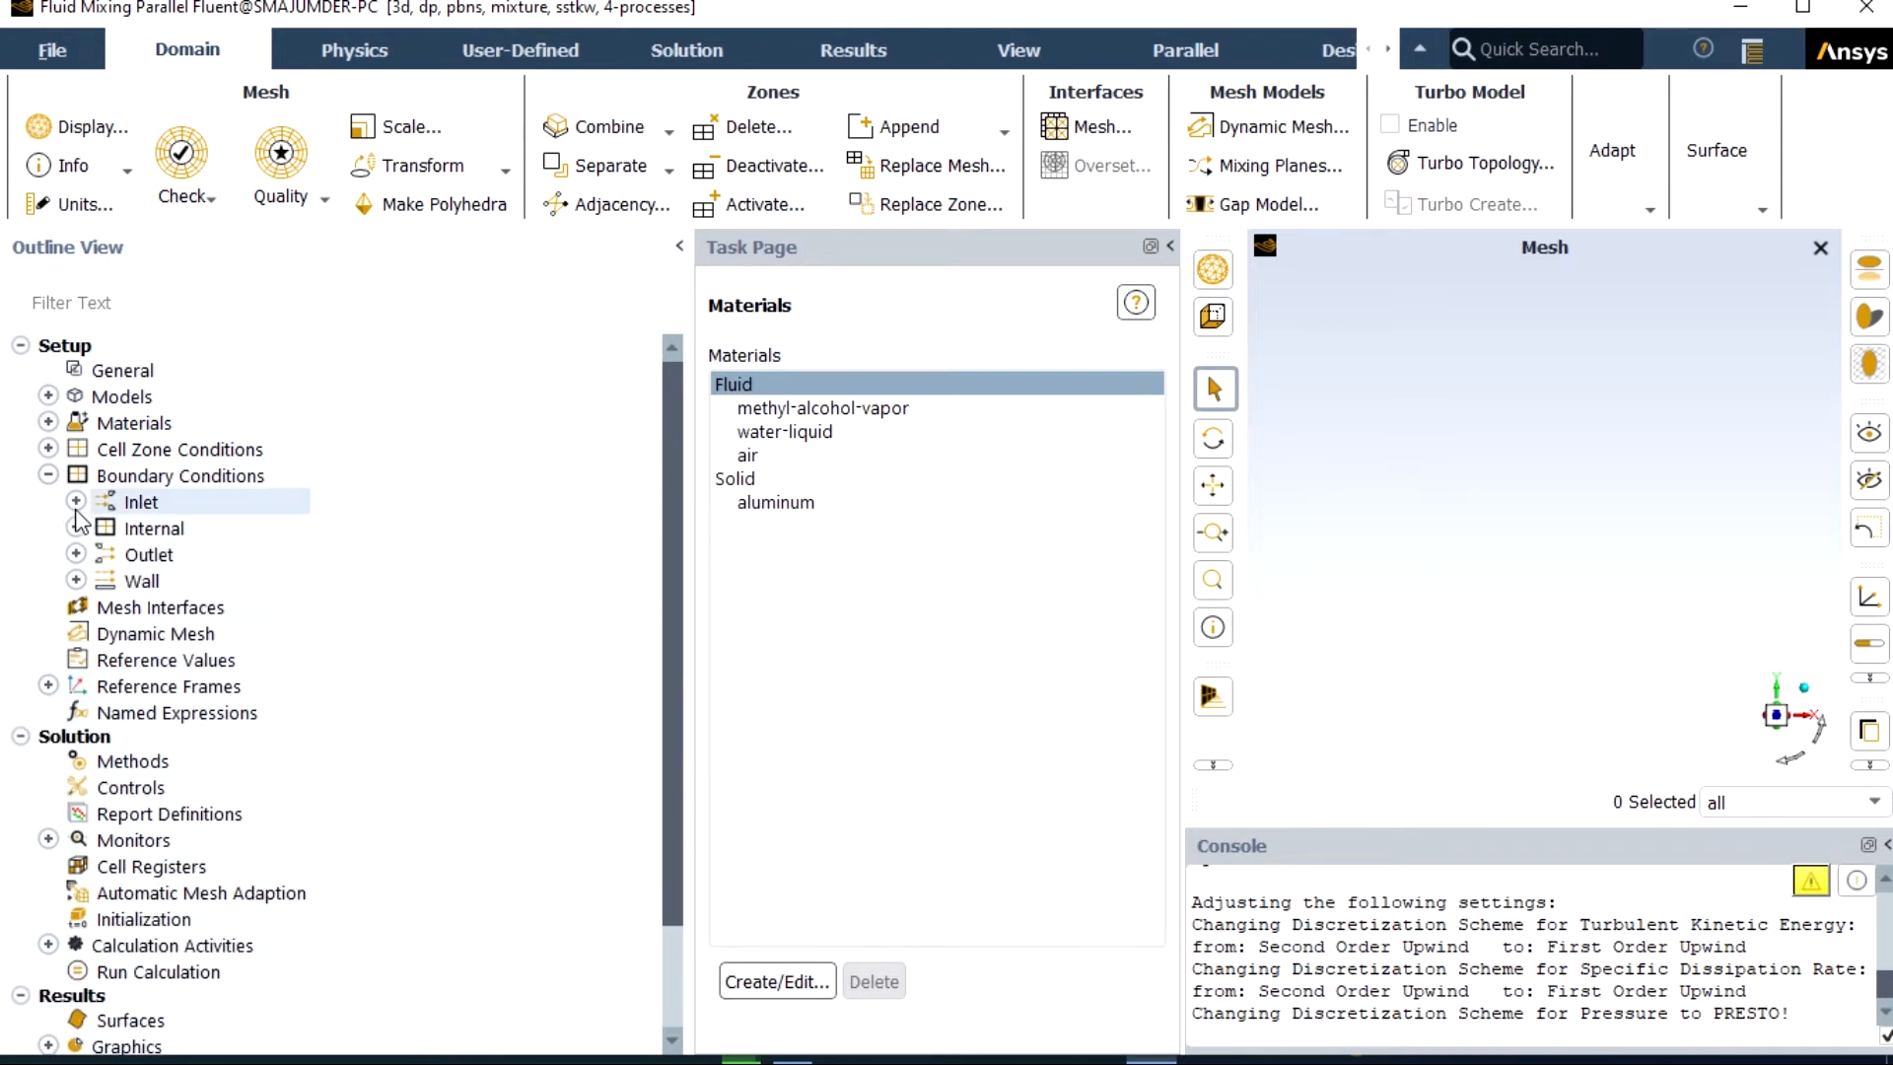
click(76, 554)
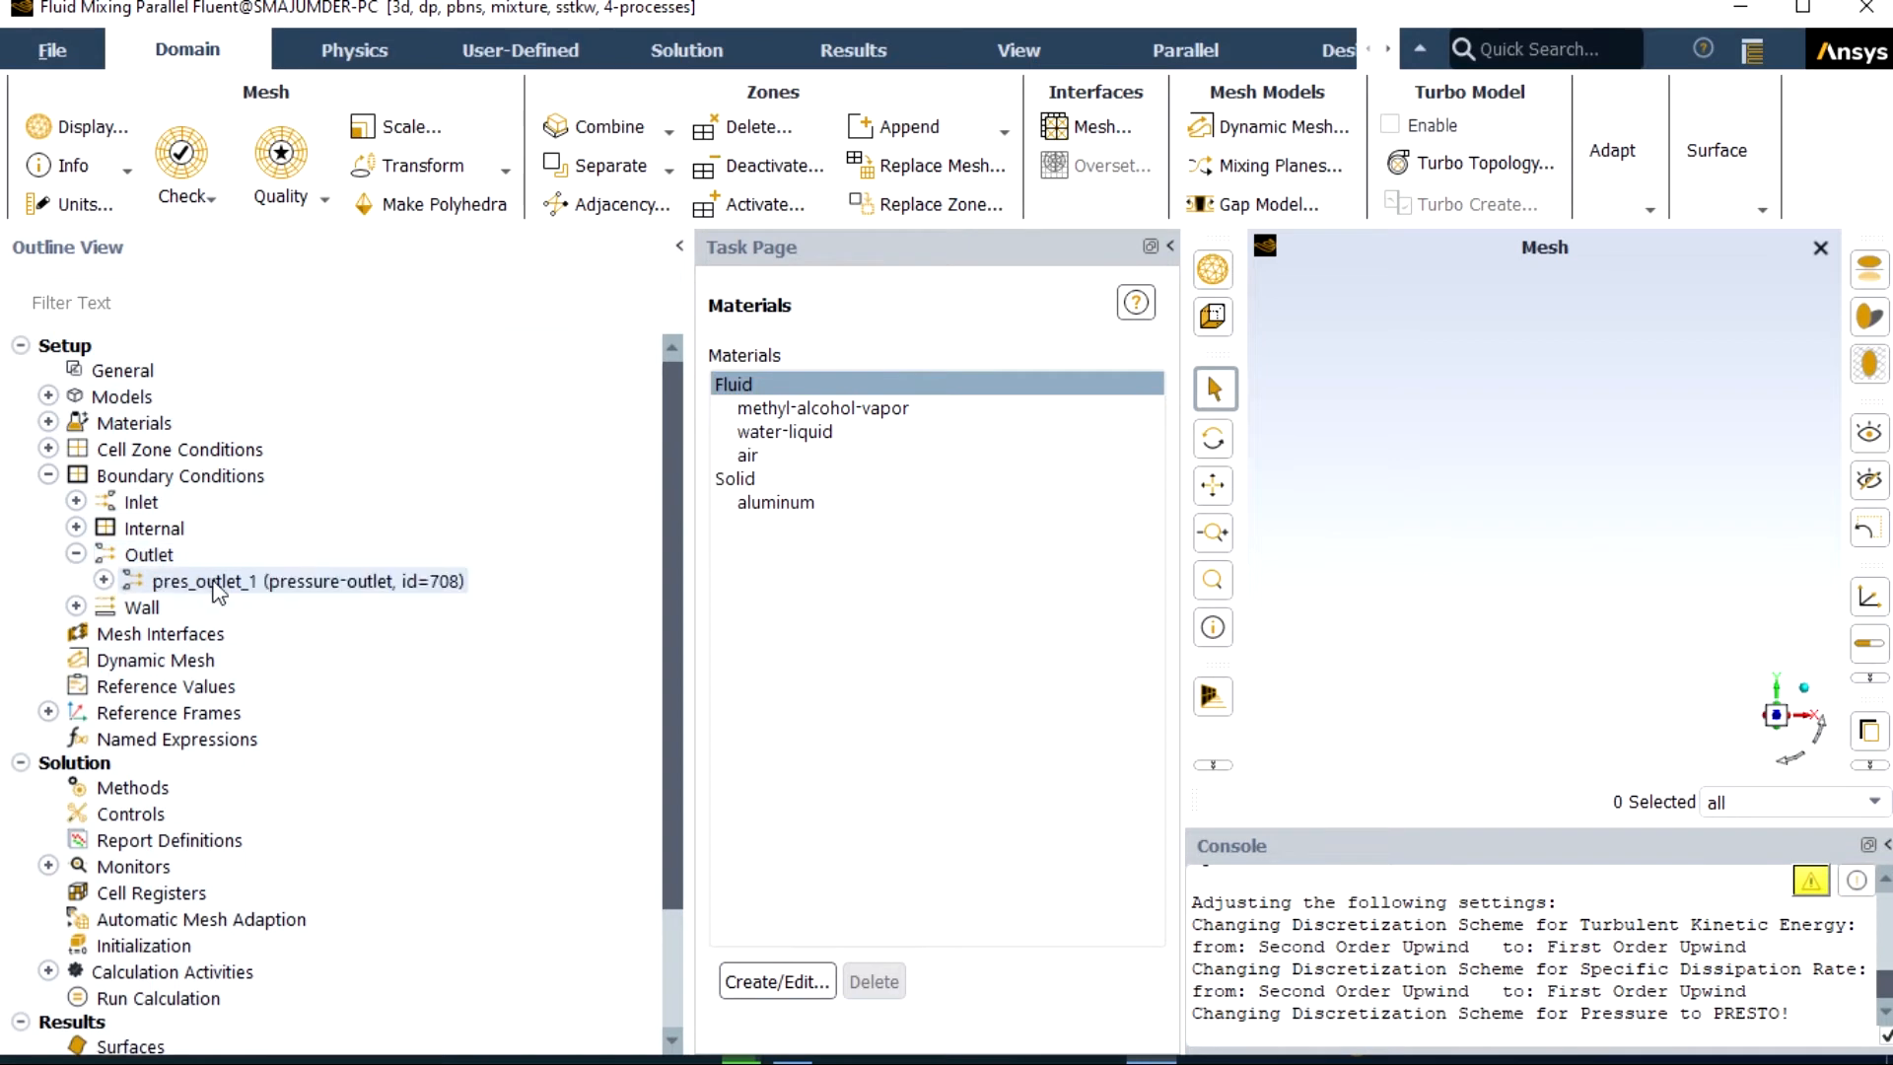
double_click(216, 584)
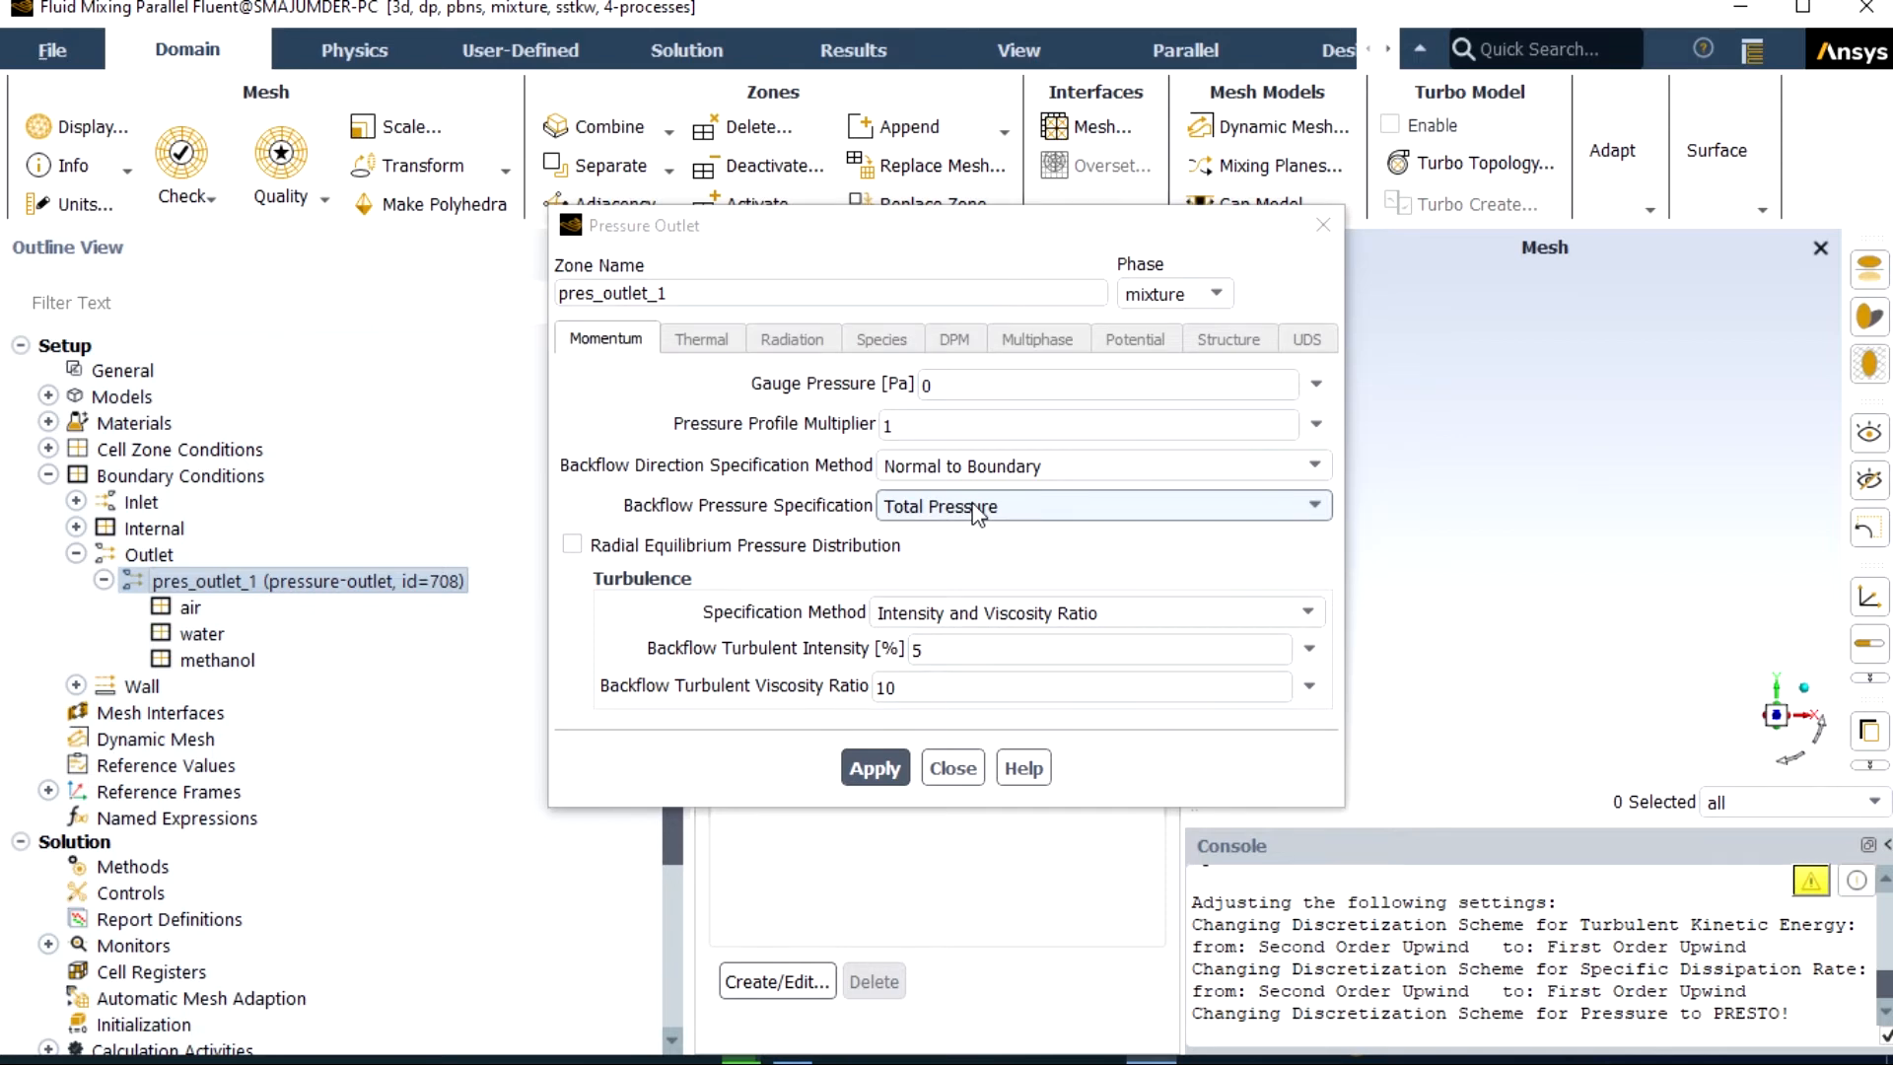
click(877, 765)
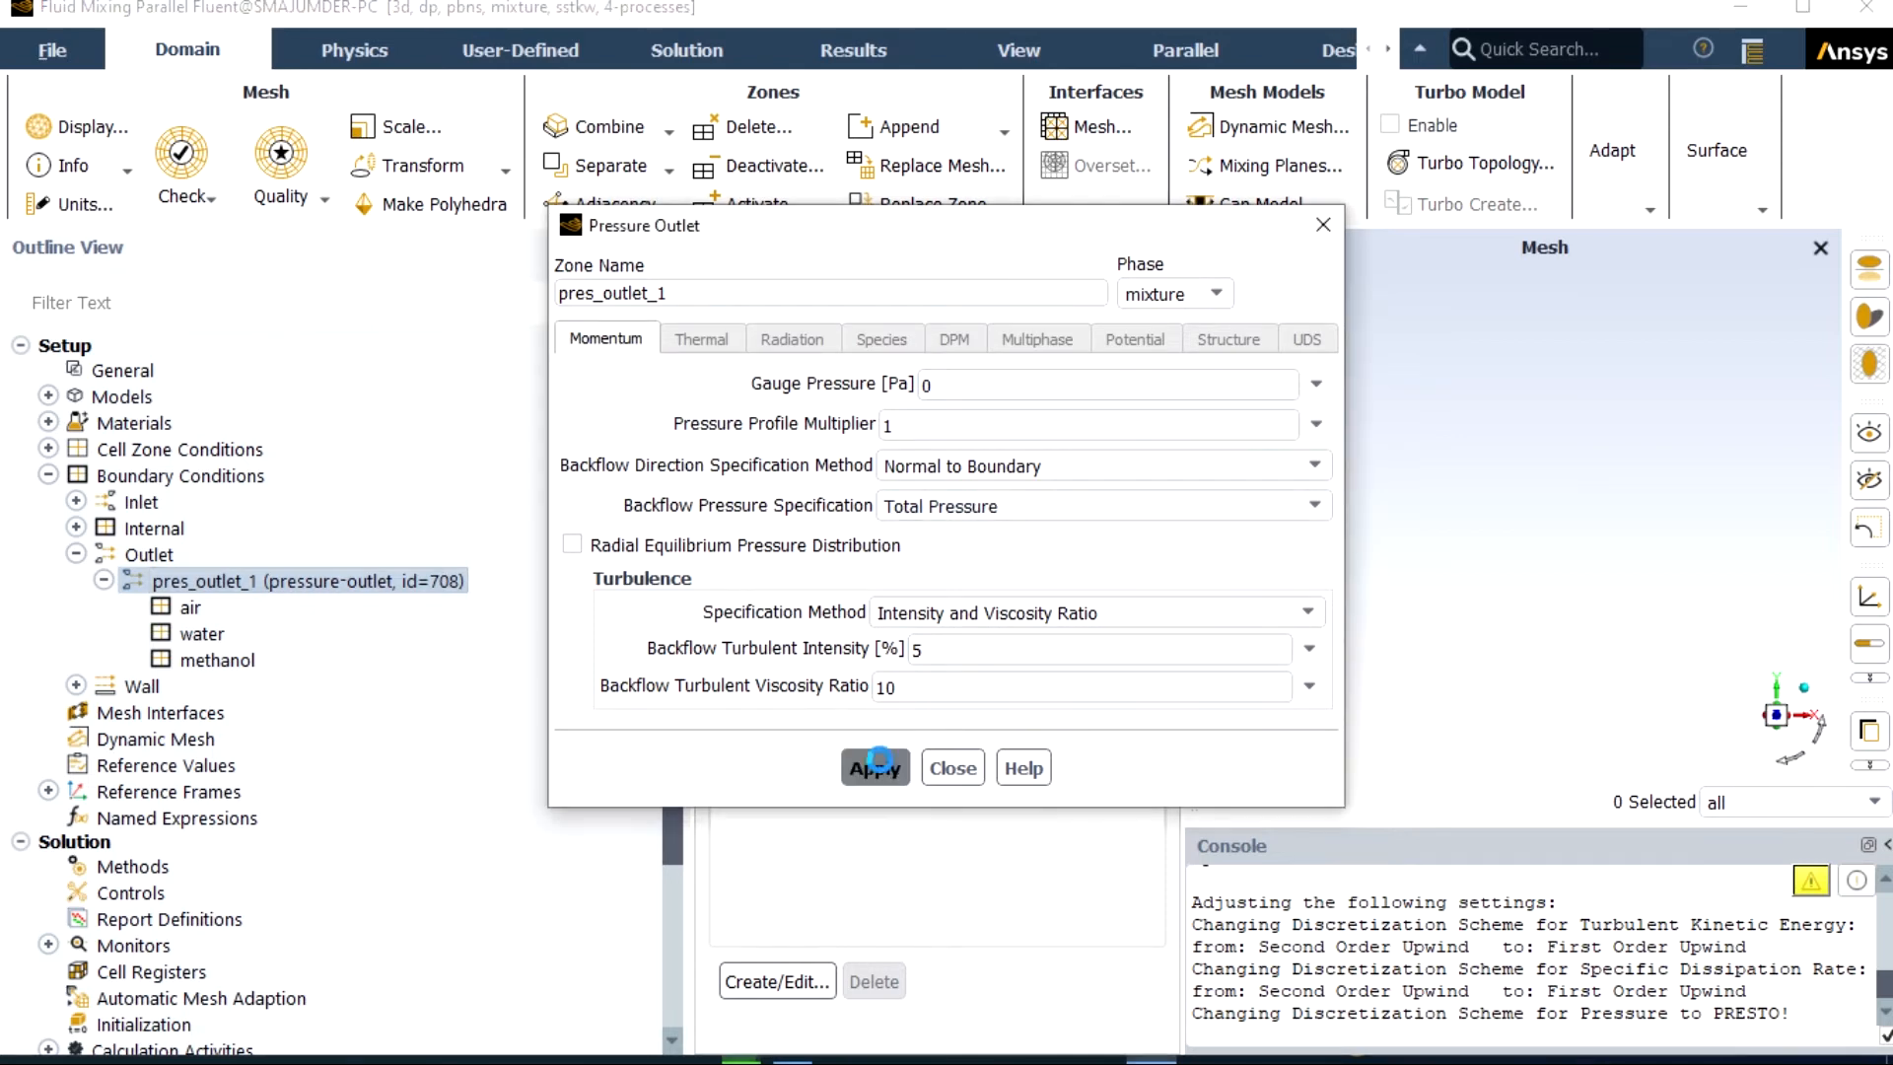
- Close the pressure outlet settings and list the wall boundary zones
click(952, 766)
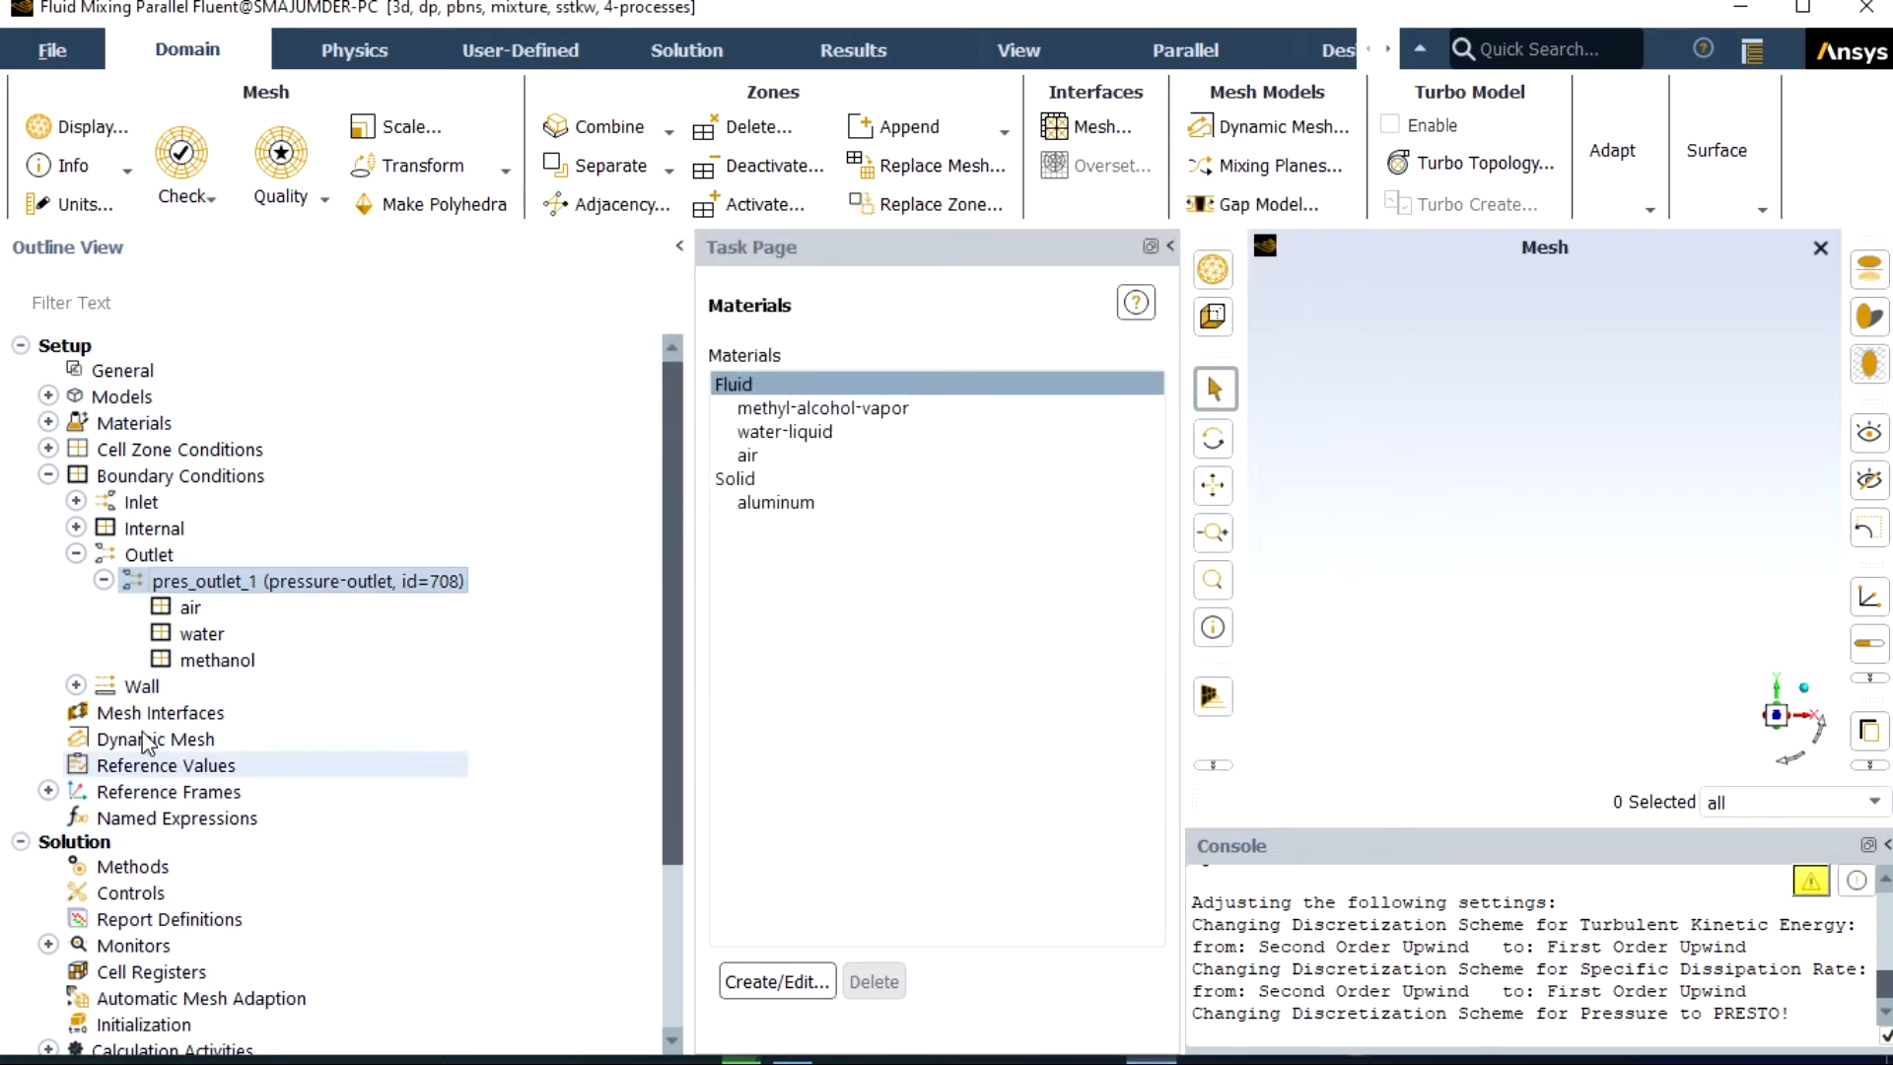
click(79, 686)
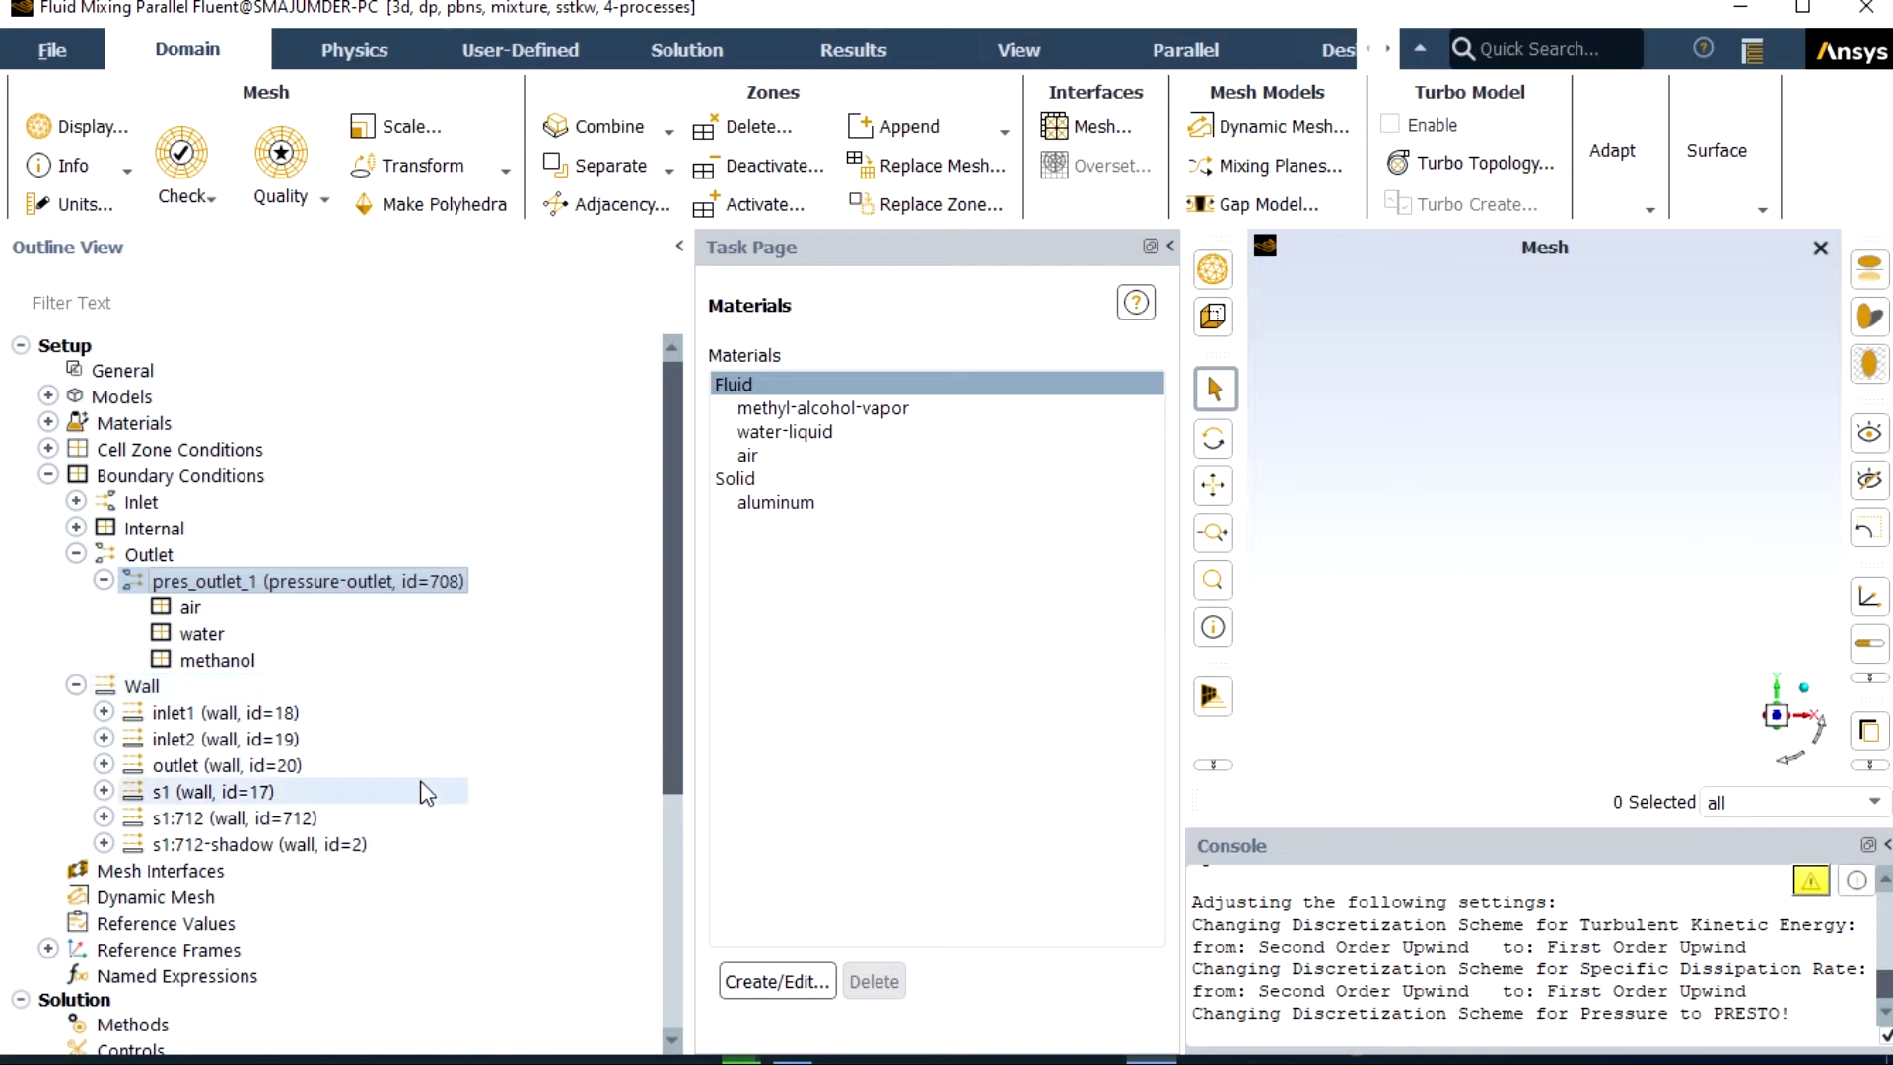
- Set the solution methods to Green-Gauss Node Based gradient, Third-Order MUSCL momentum and turbulent kinetic energy, and QUICK volume fraction
scroll(674, 1038, down, 4)
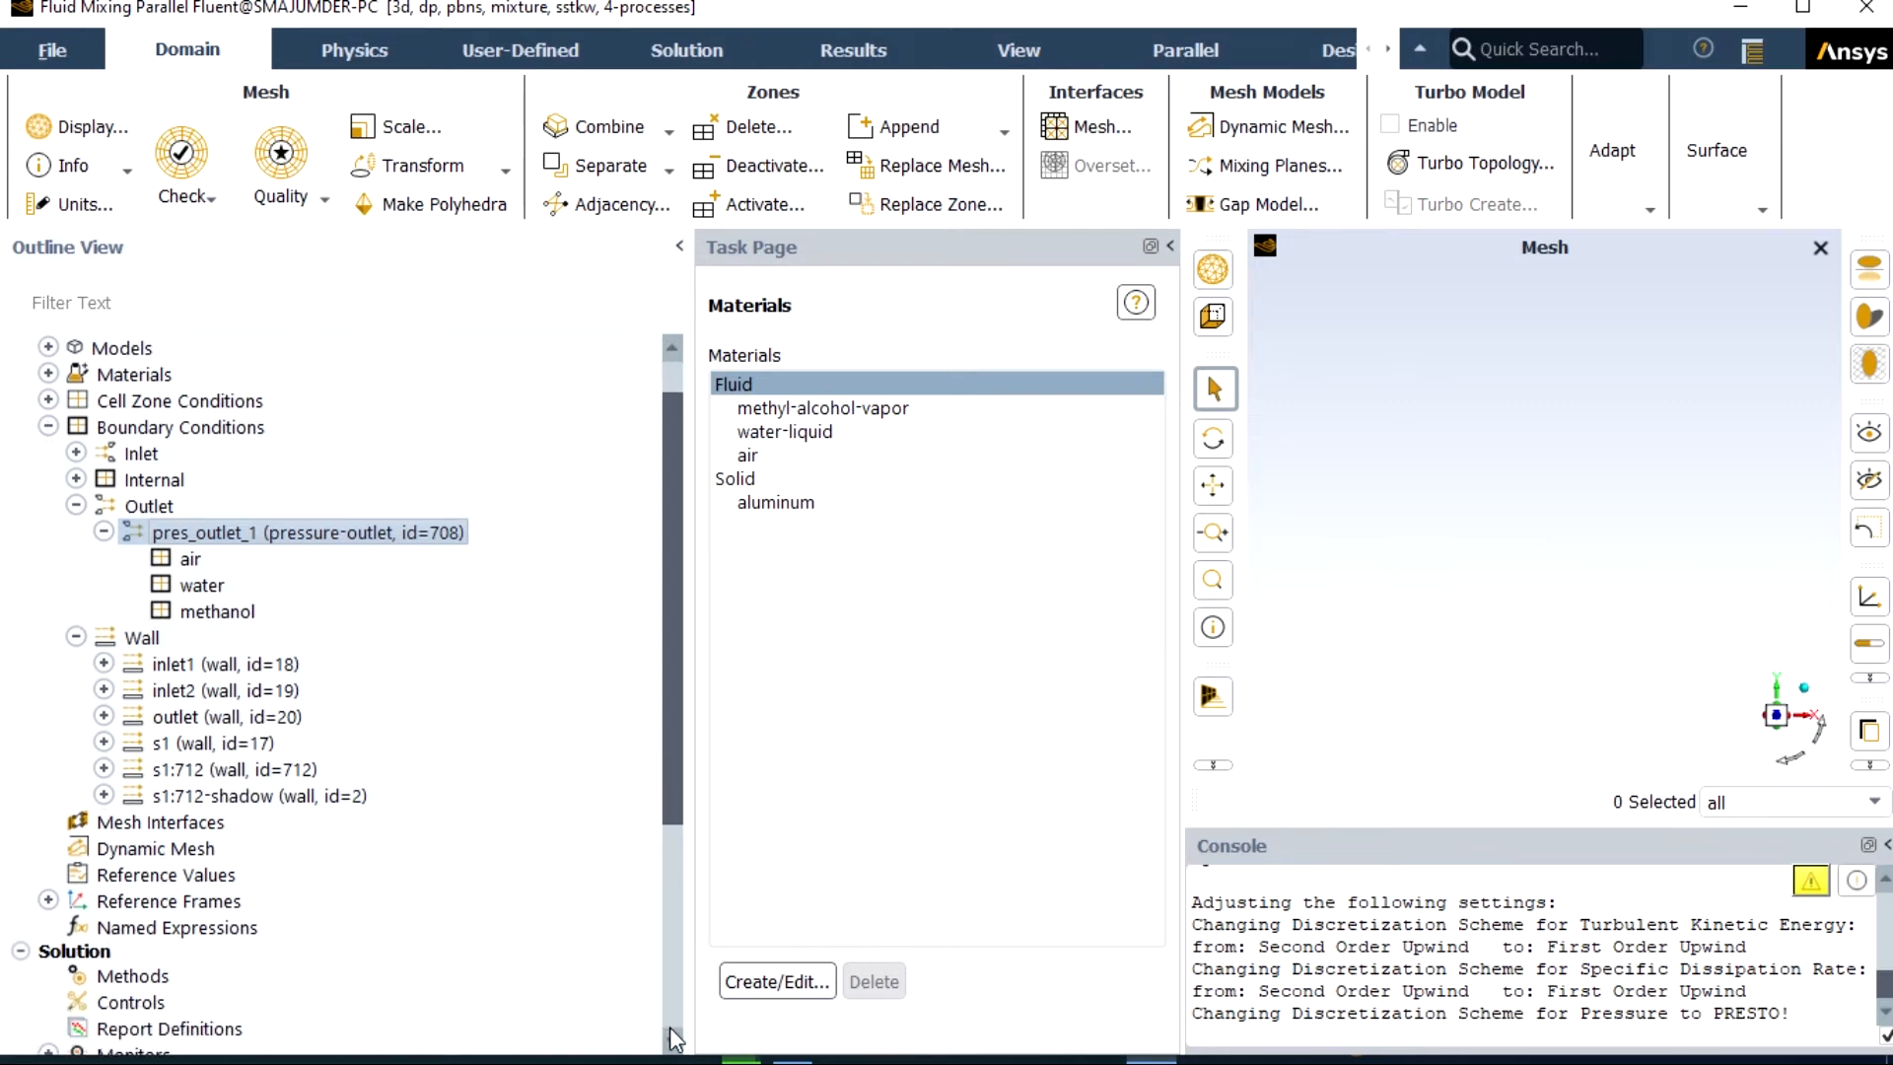
scroll(674, 1039, down, 1)
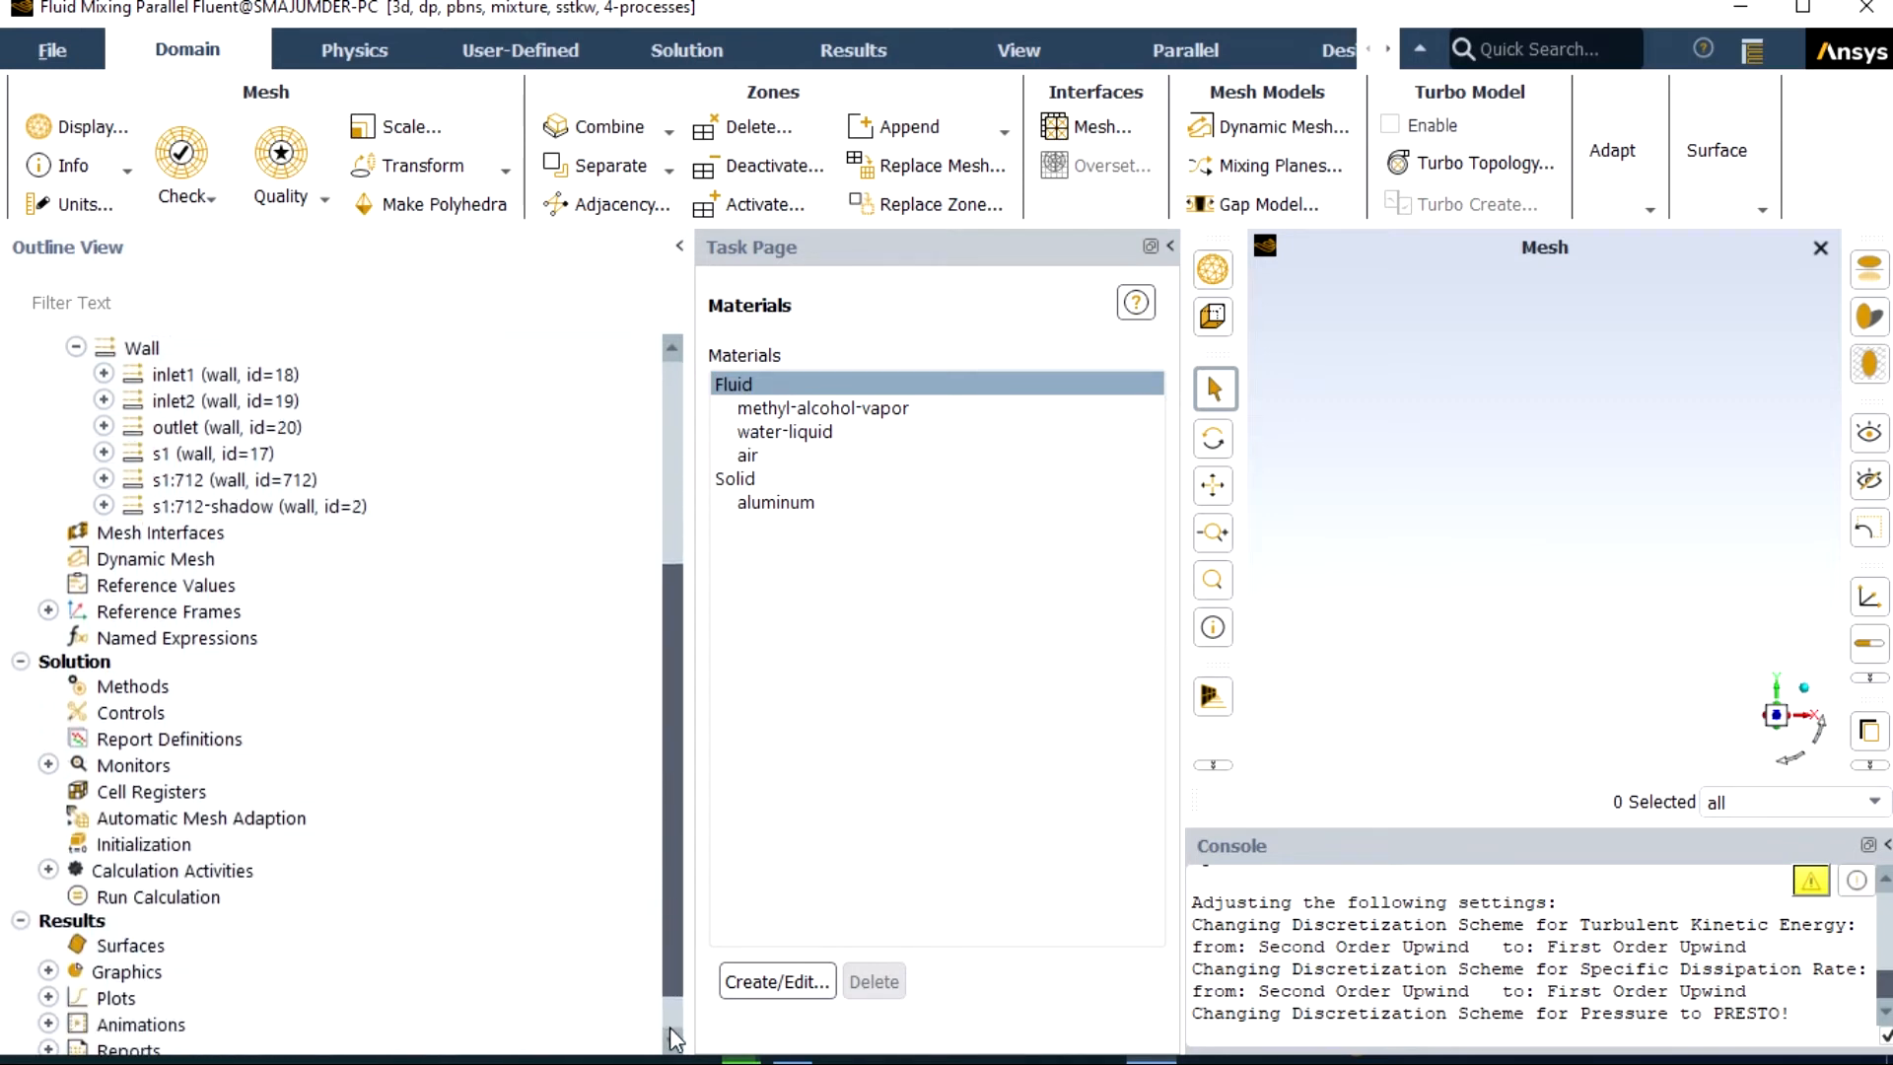
click(140, 660)
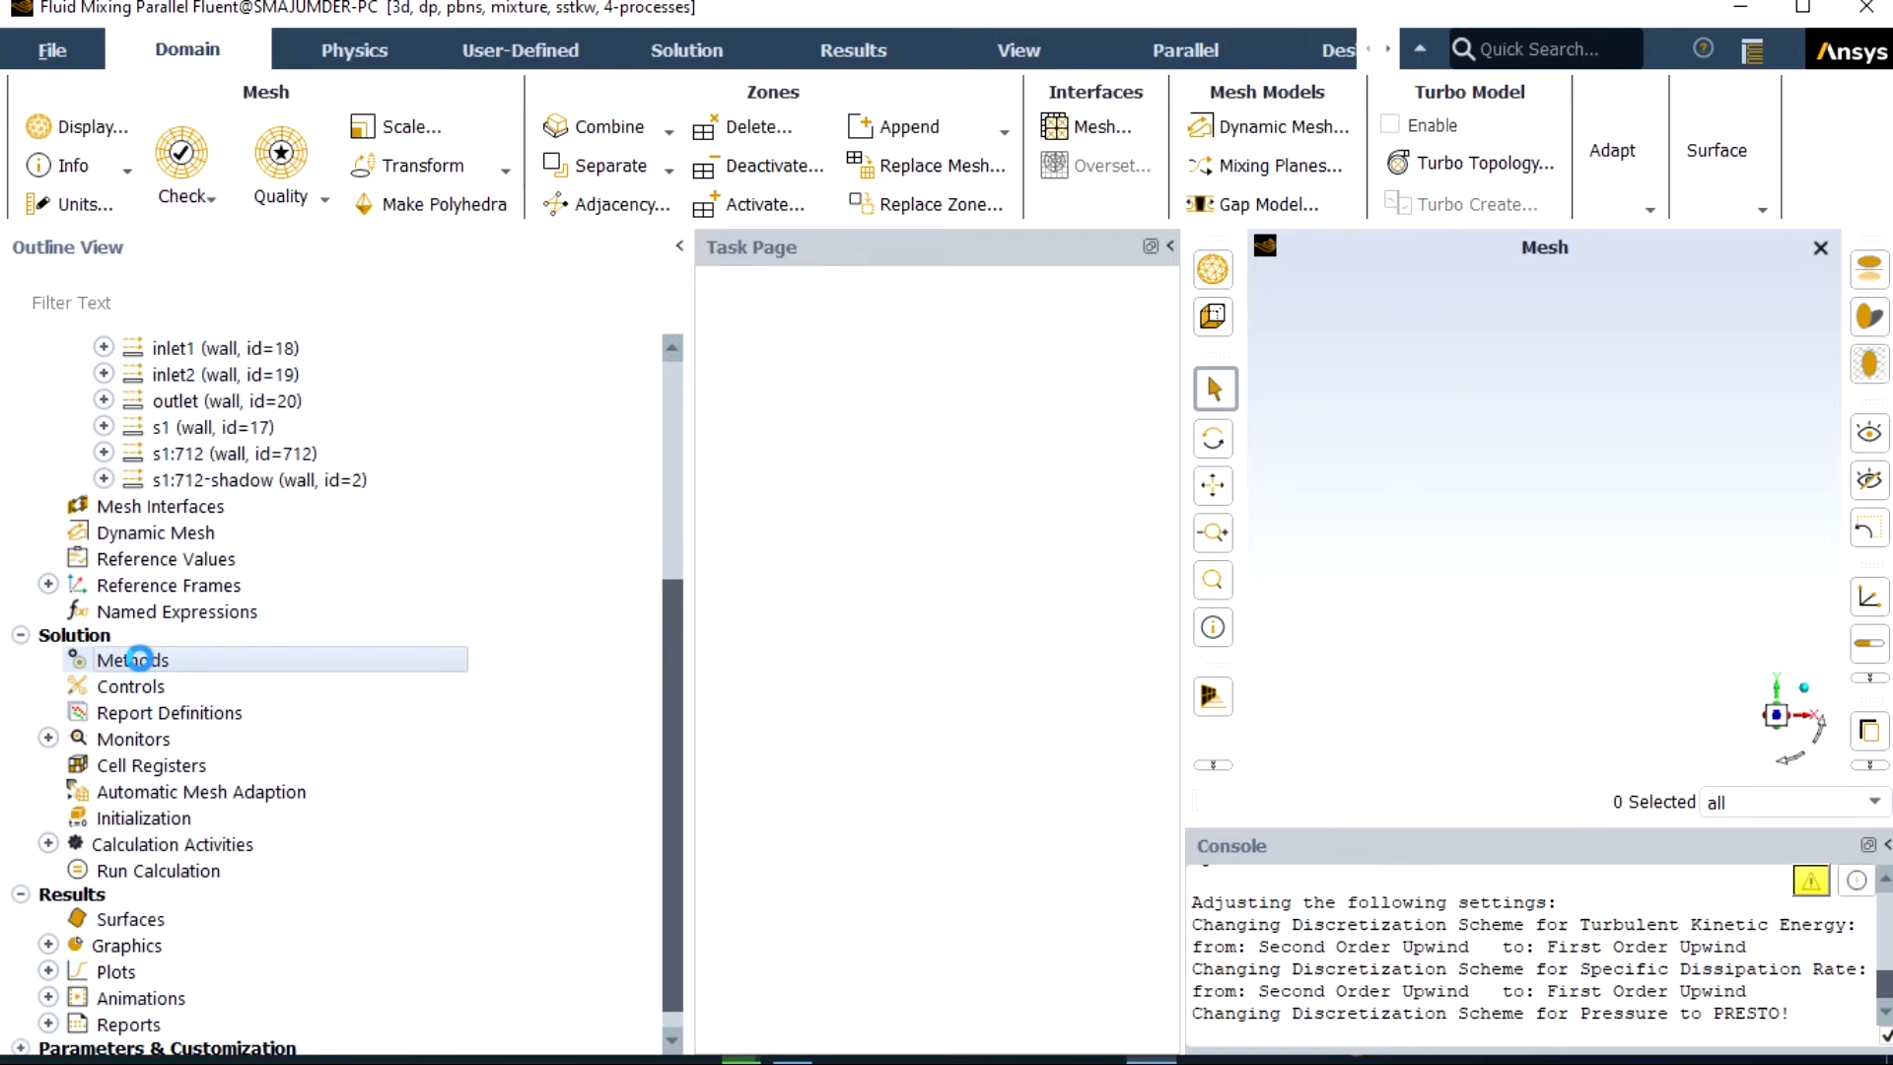
click(996, 706)
click(994, 756)
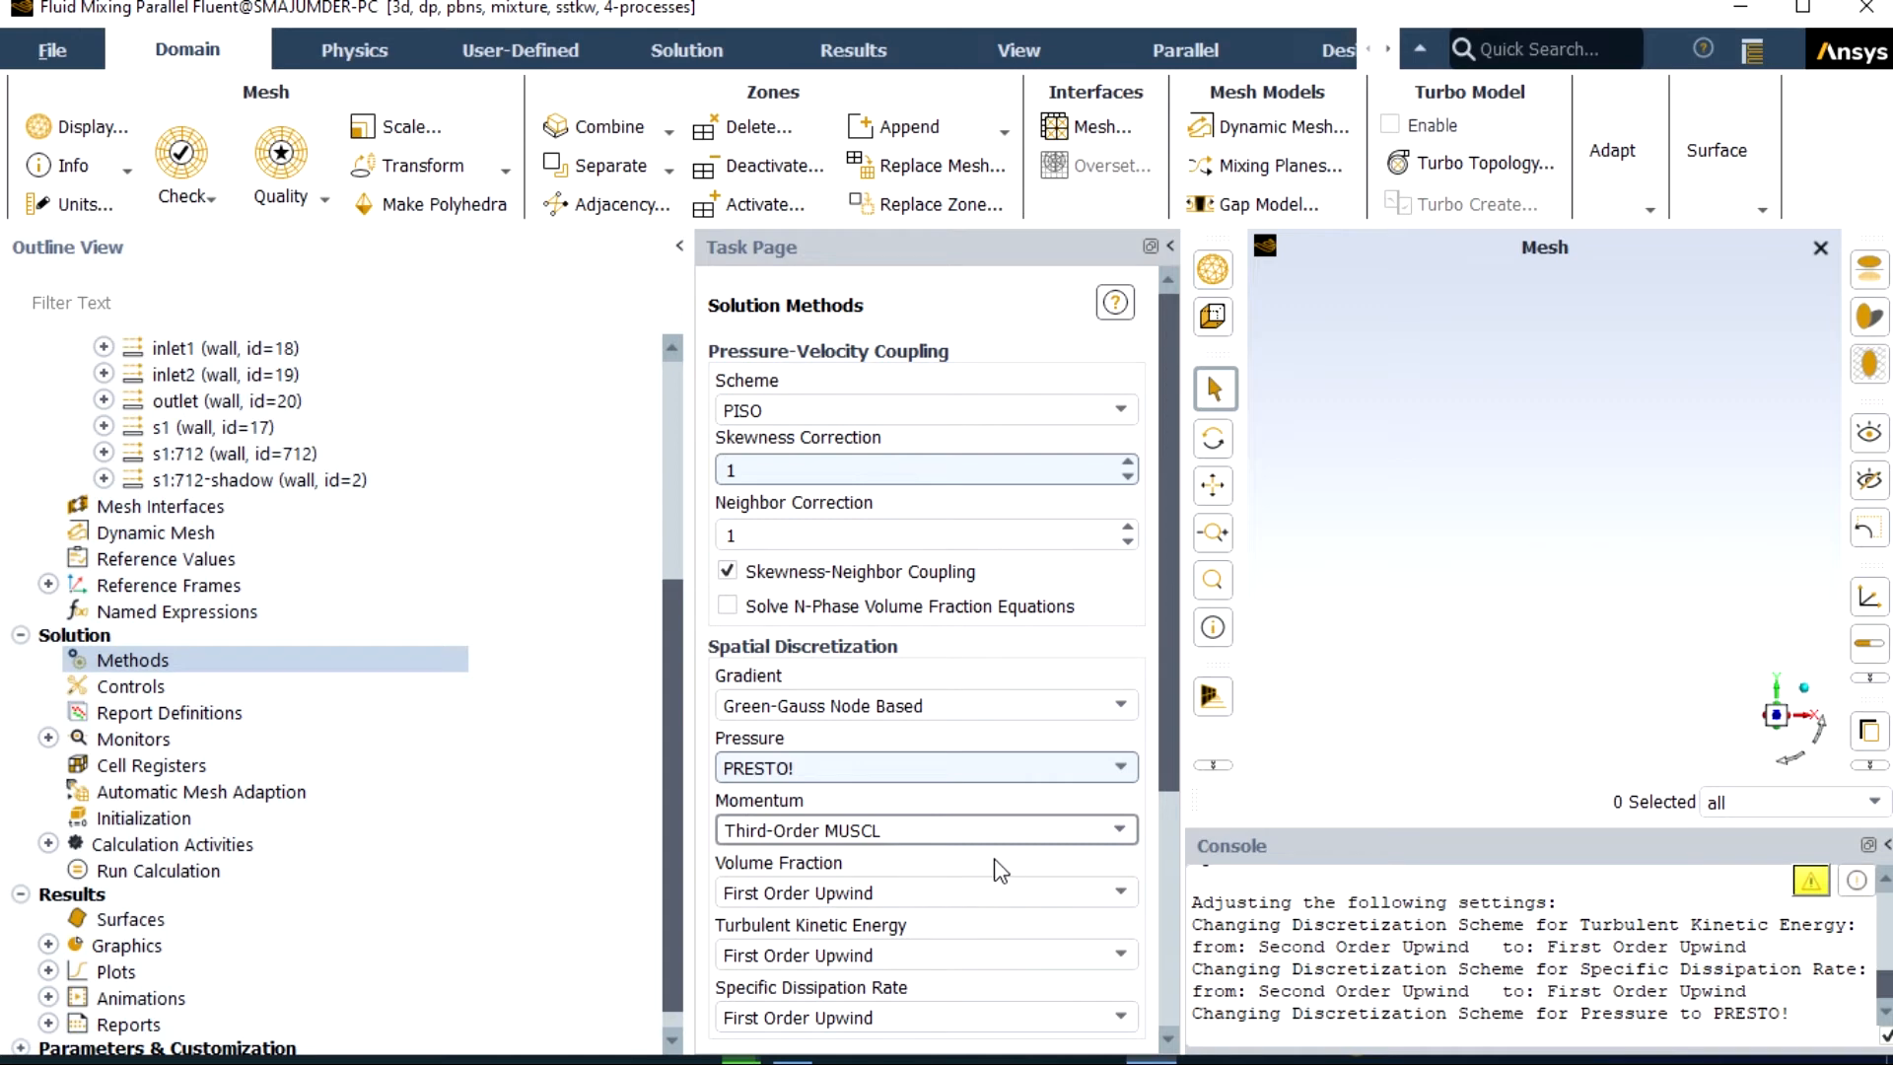
click(1107, 872)
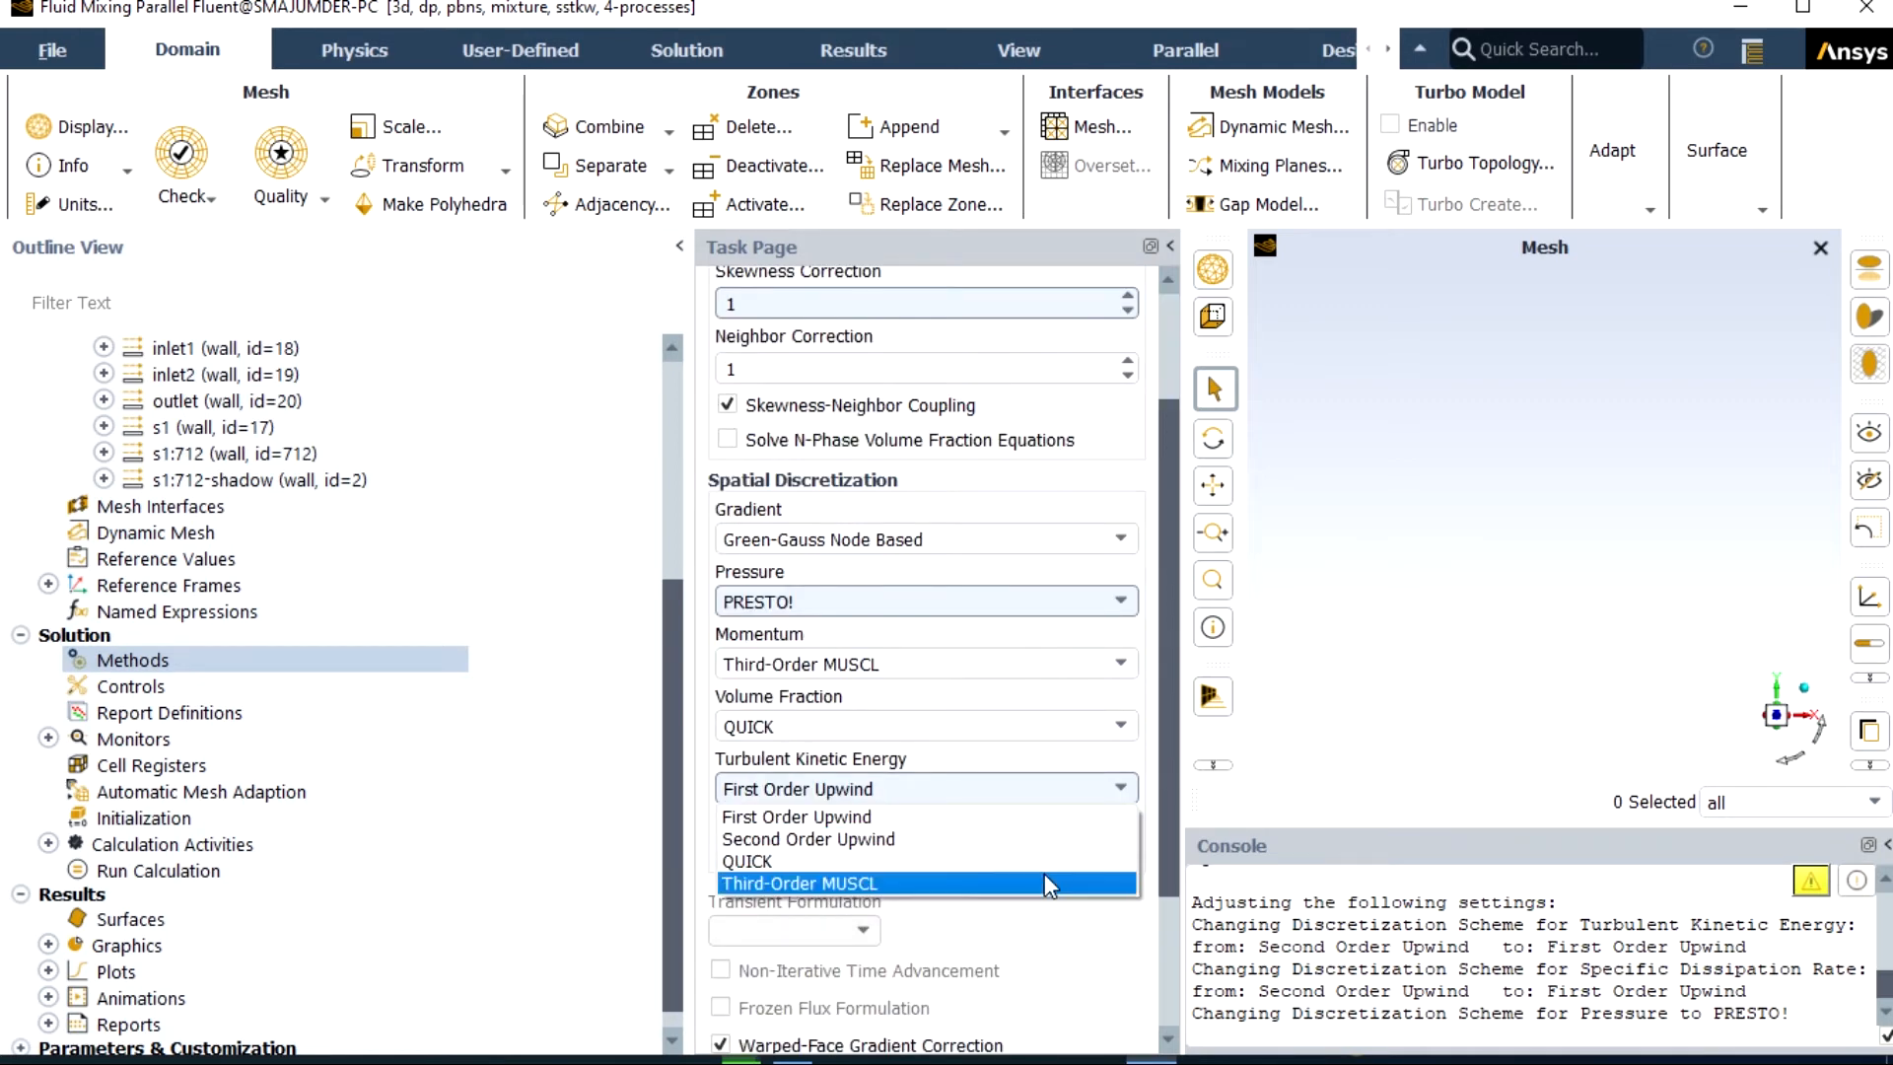
click(1049, 883)
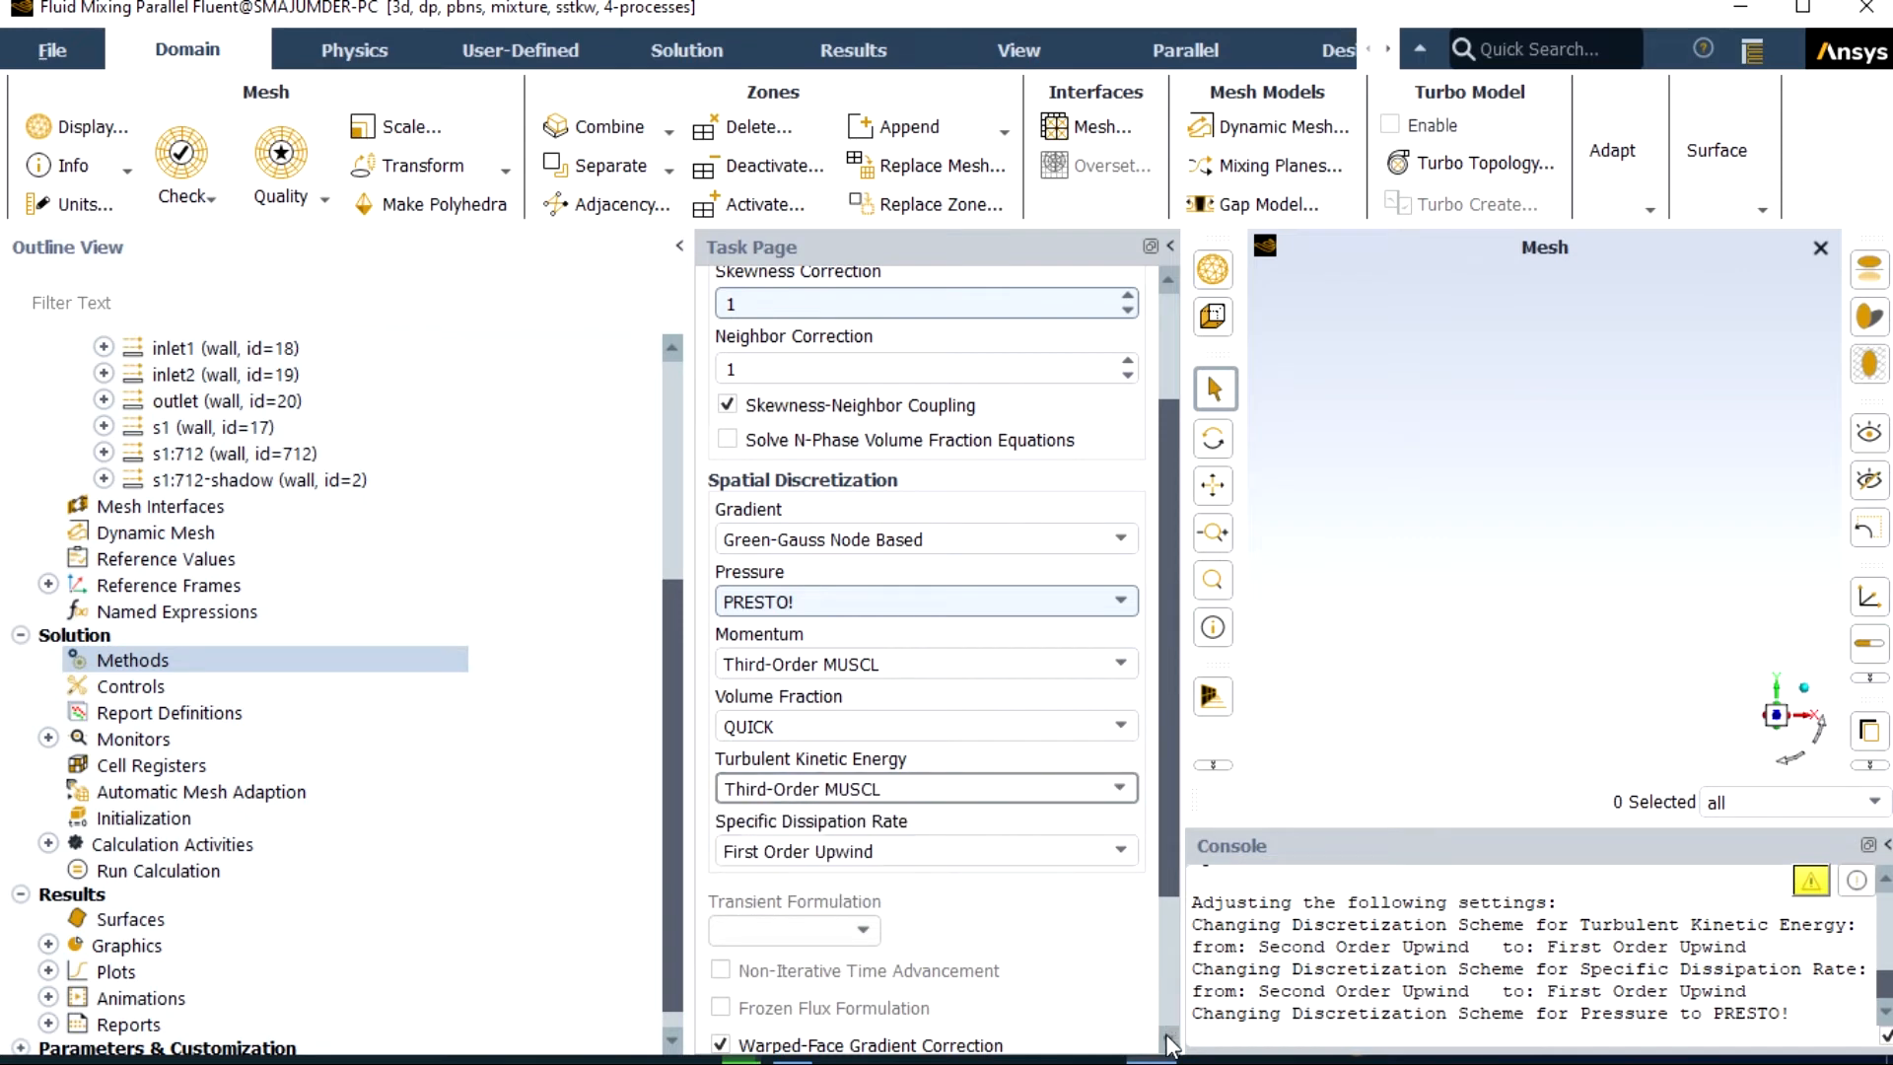
scroll(1168, 1031, down, 3)
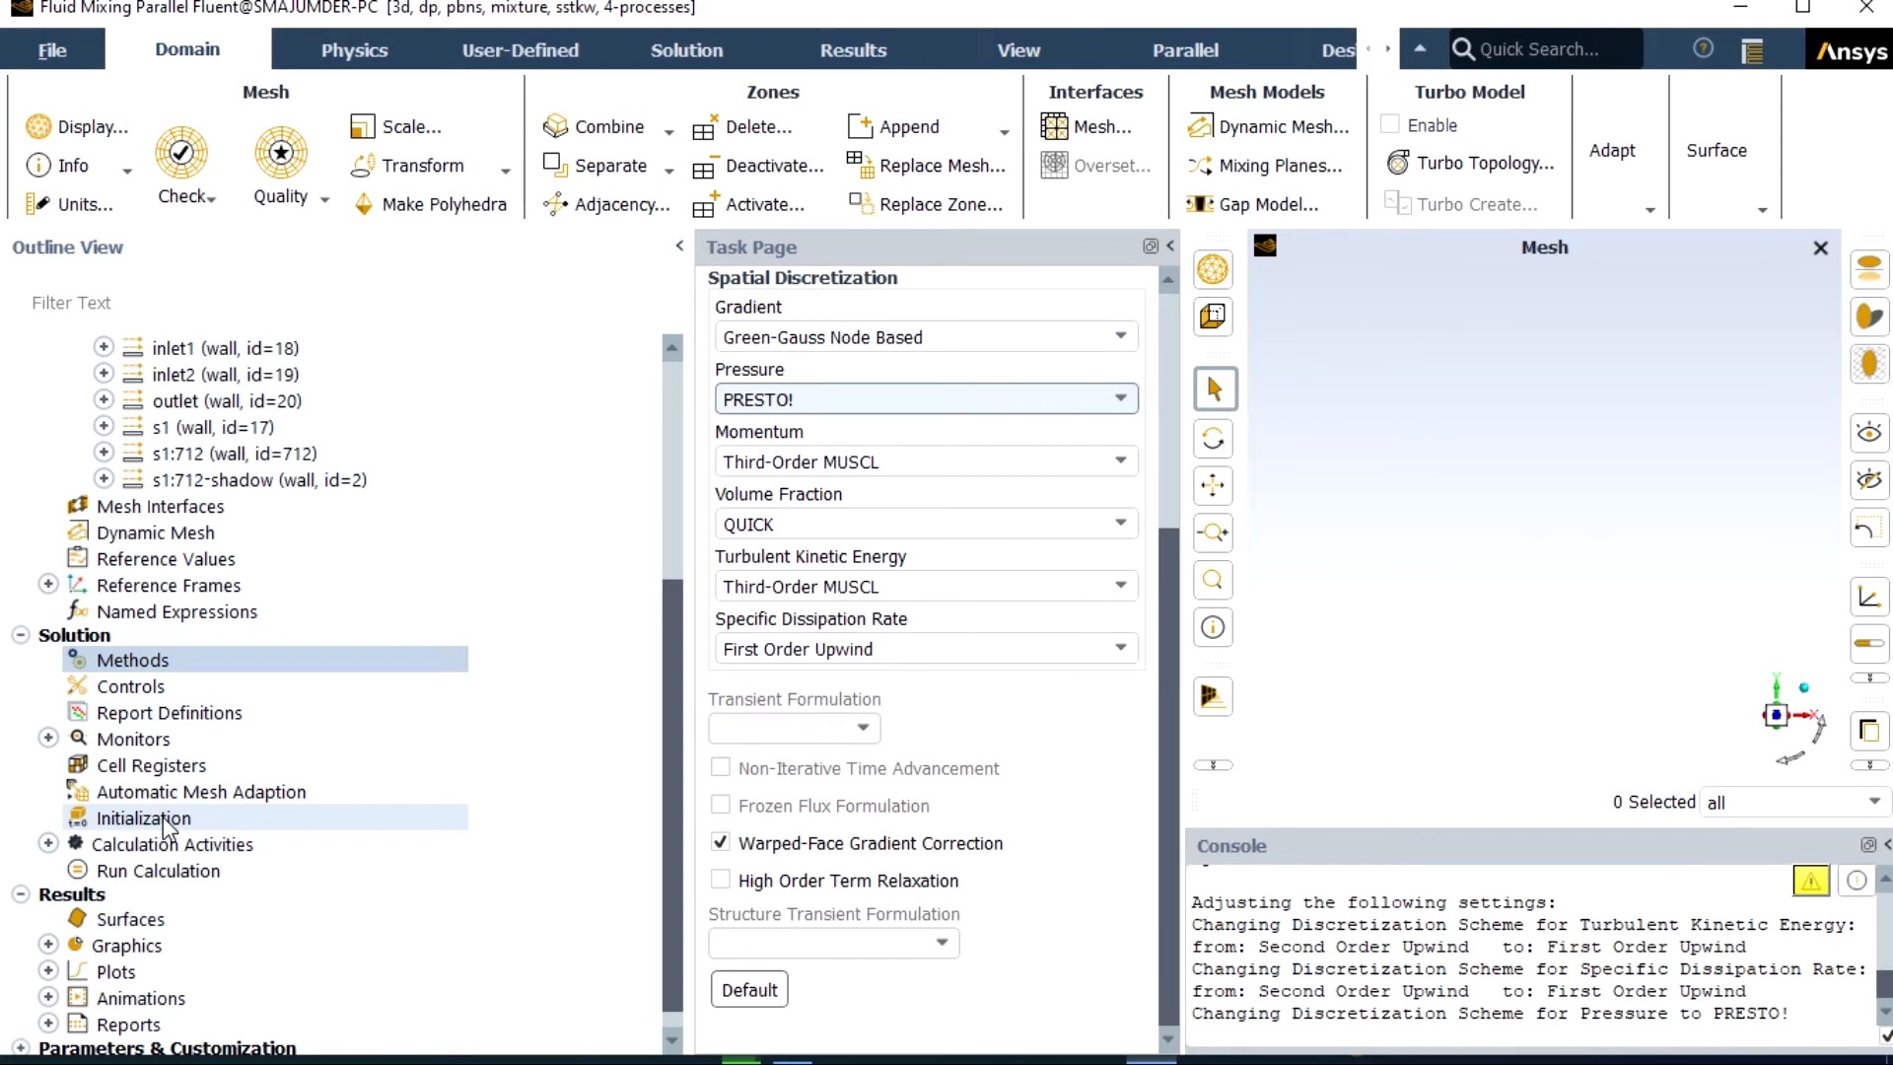
- Run a standard initialization computed from all-zones, with the water and methanol volume fractions set to 0
click(158, 821)
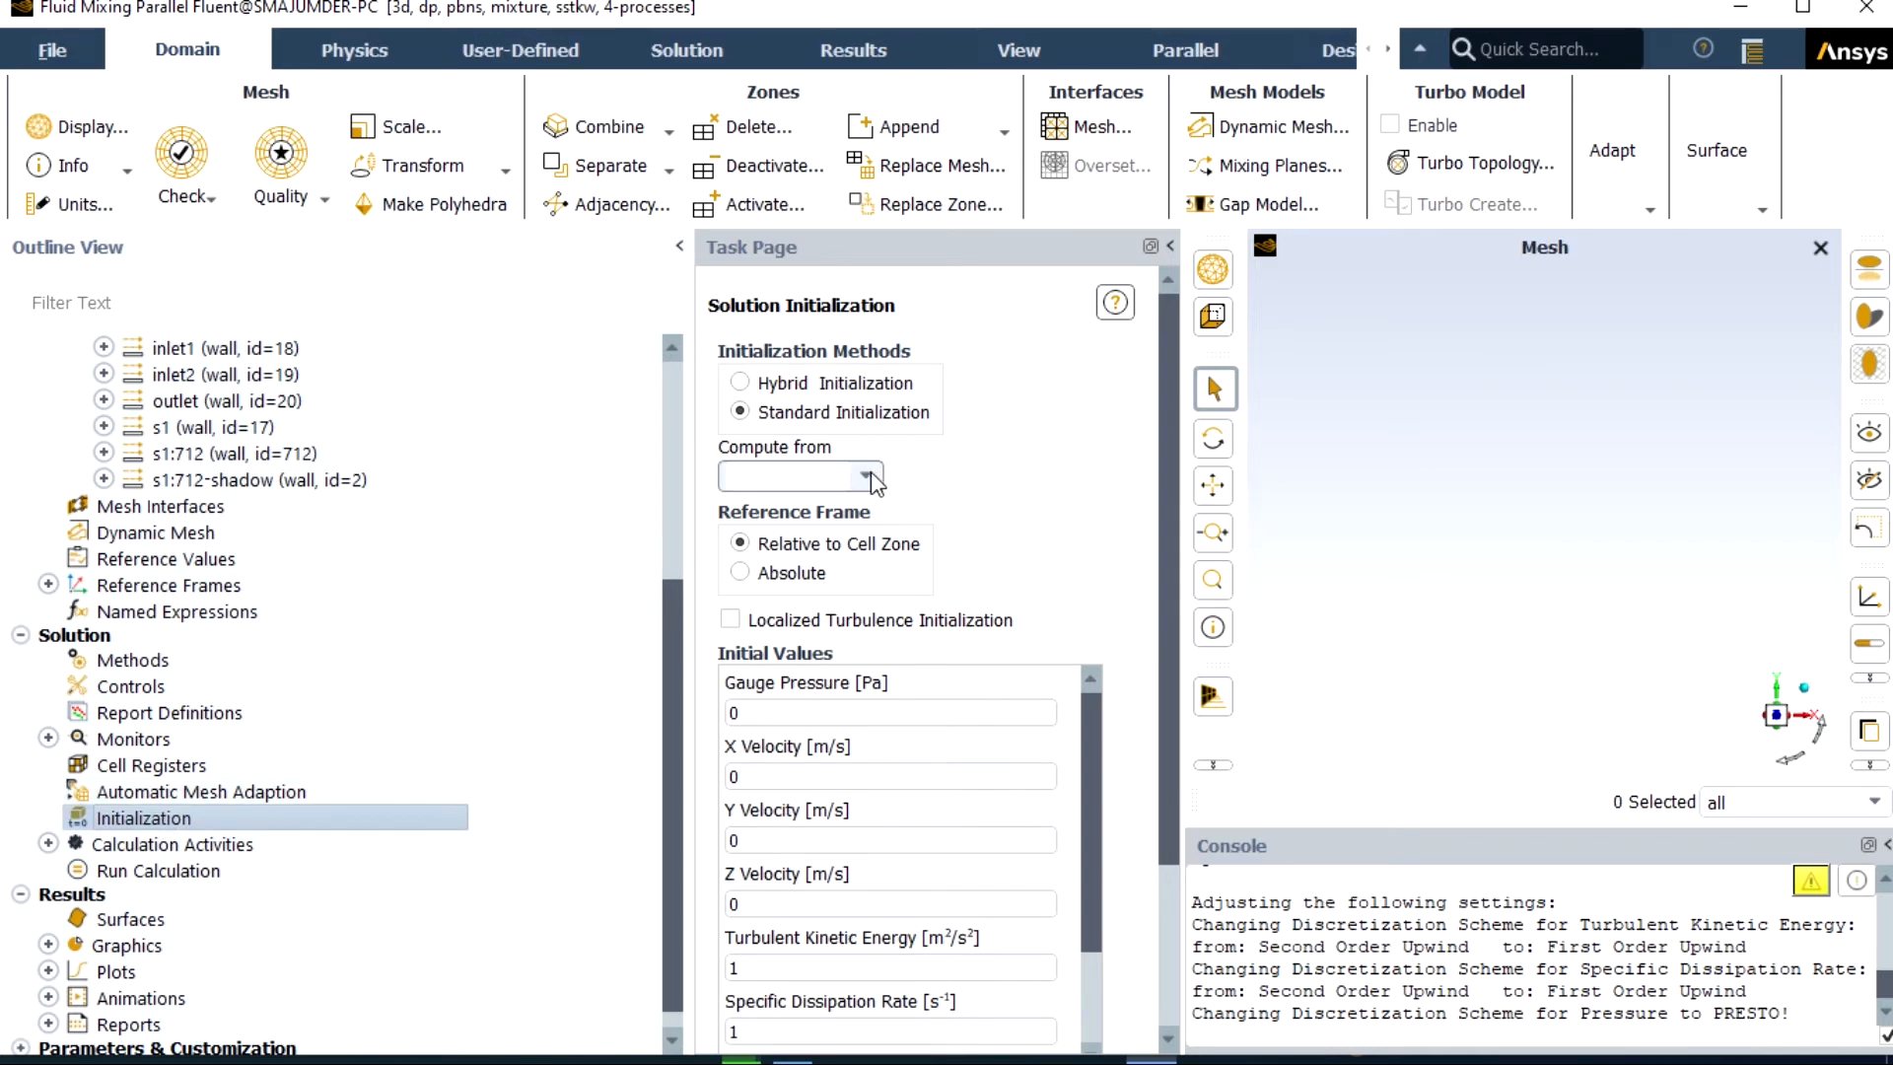
click(866, 477)
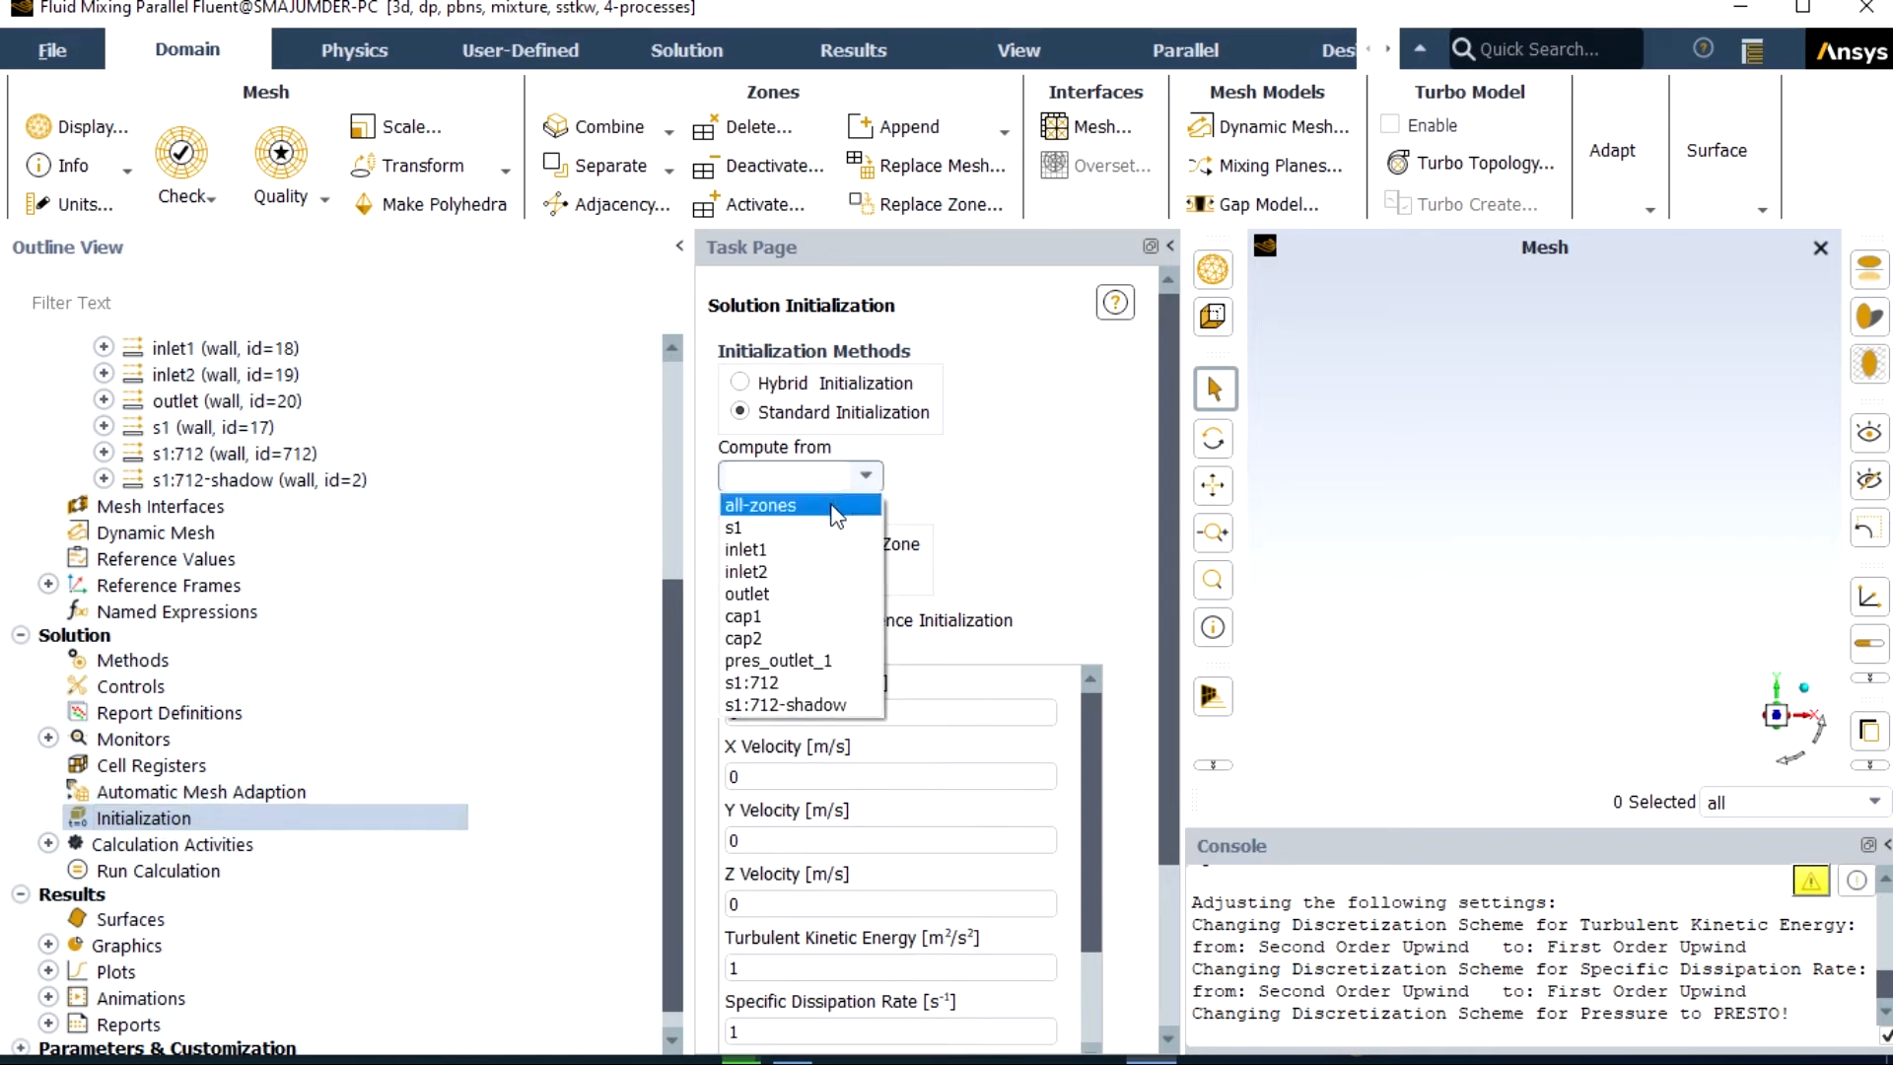
click(832, 507)
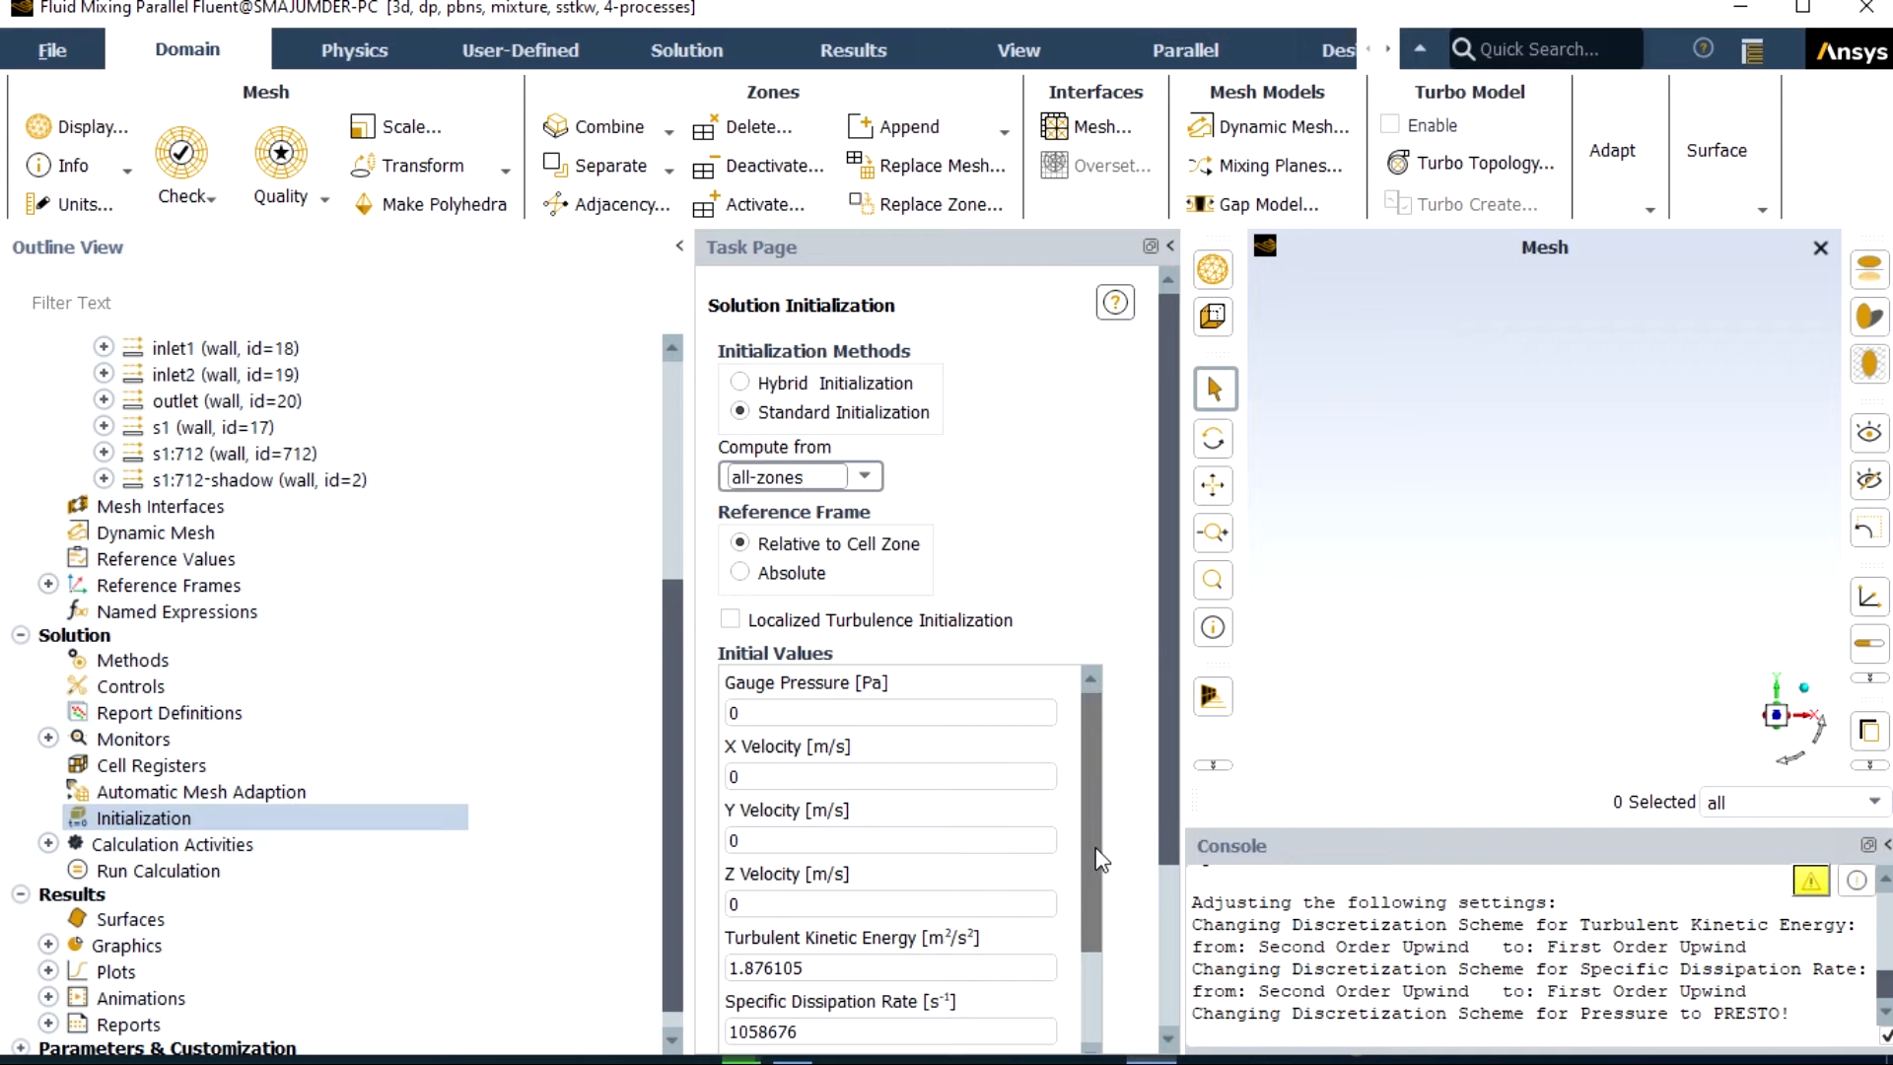
scroll(1100, 860, down, 3)
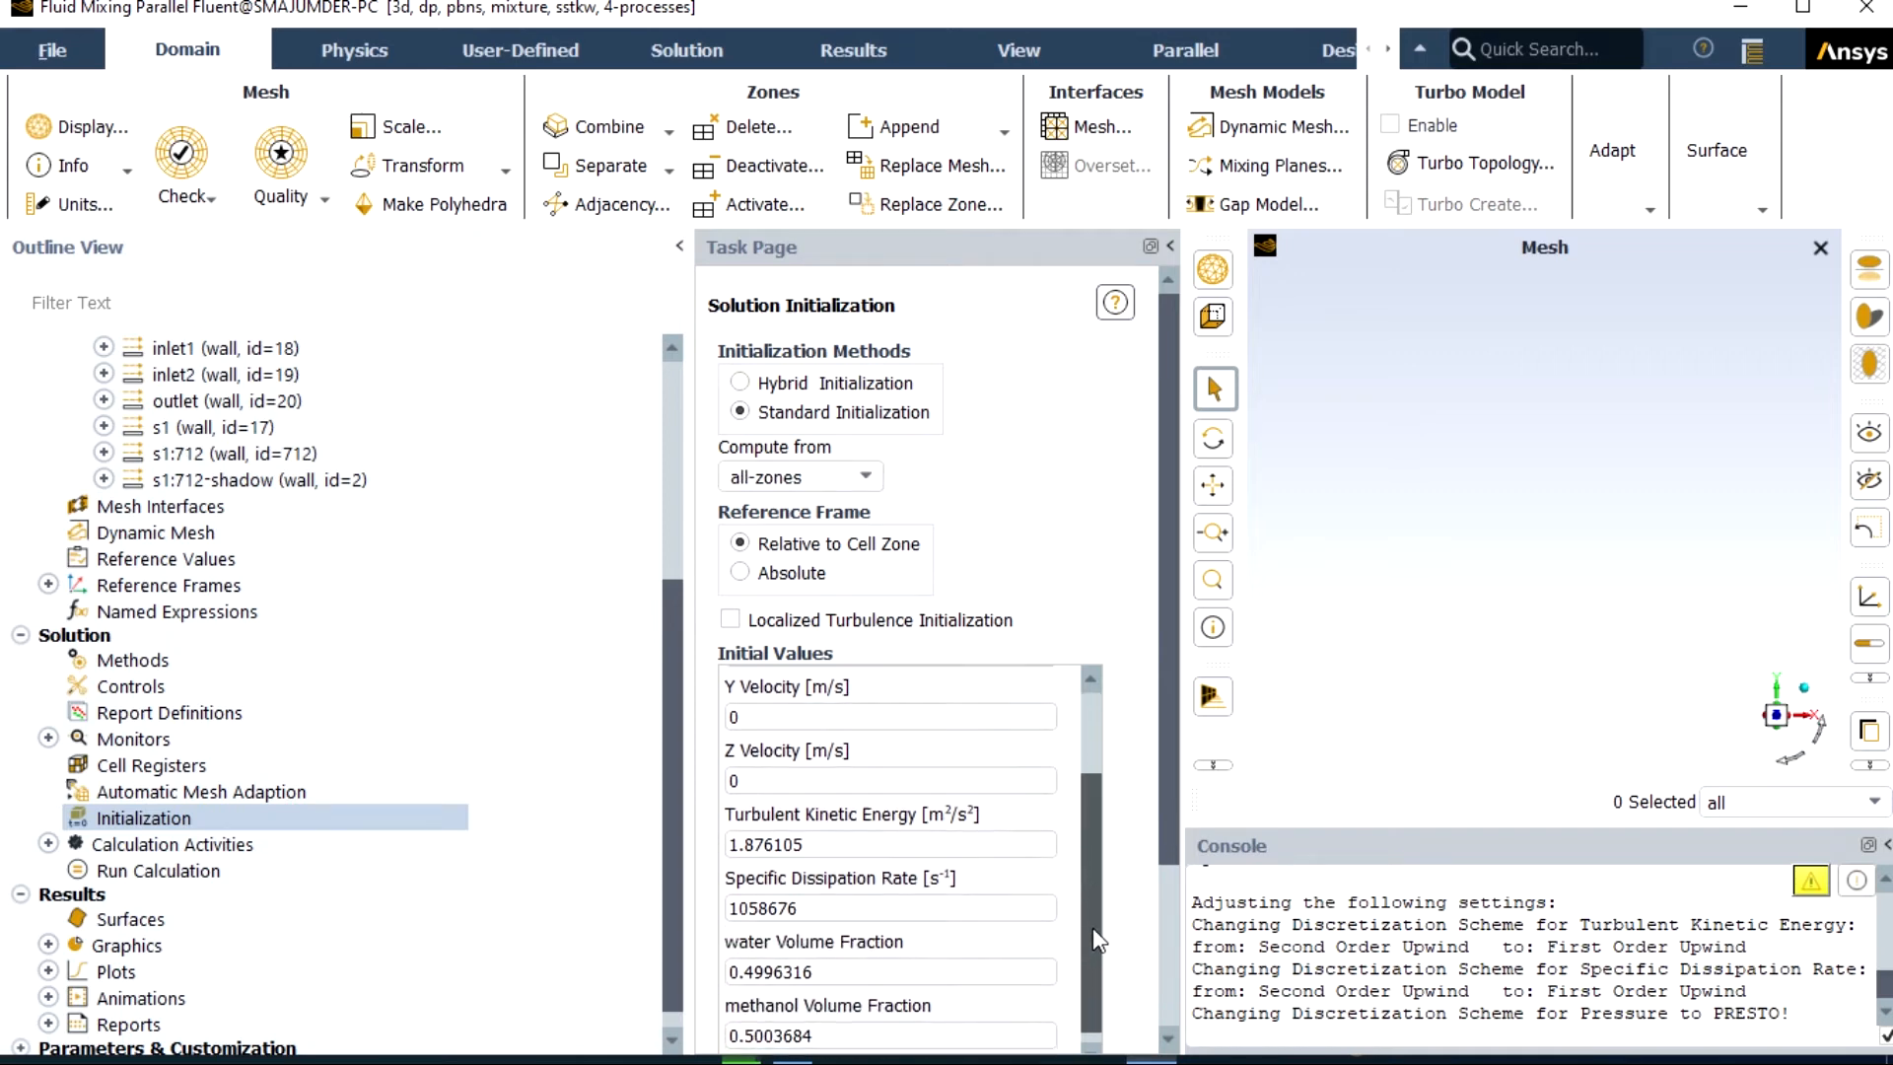
scroll(1179, 952, down, 2)
scroll(1178, 952, down, 1)
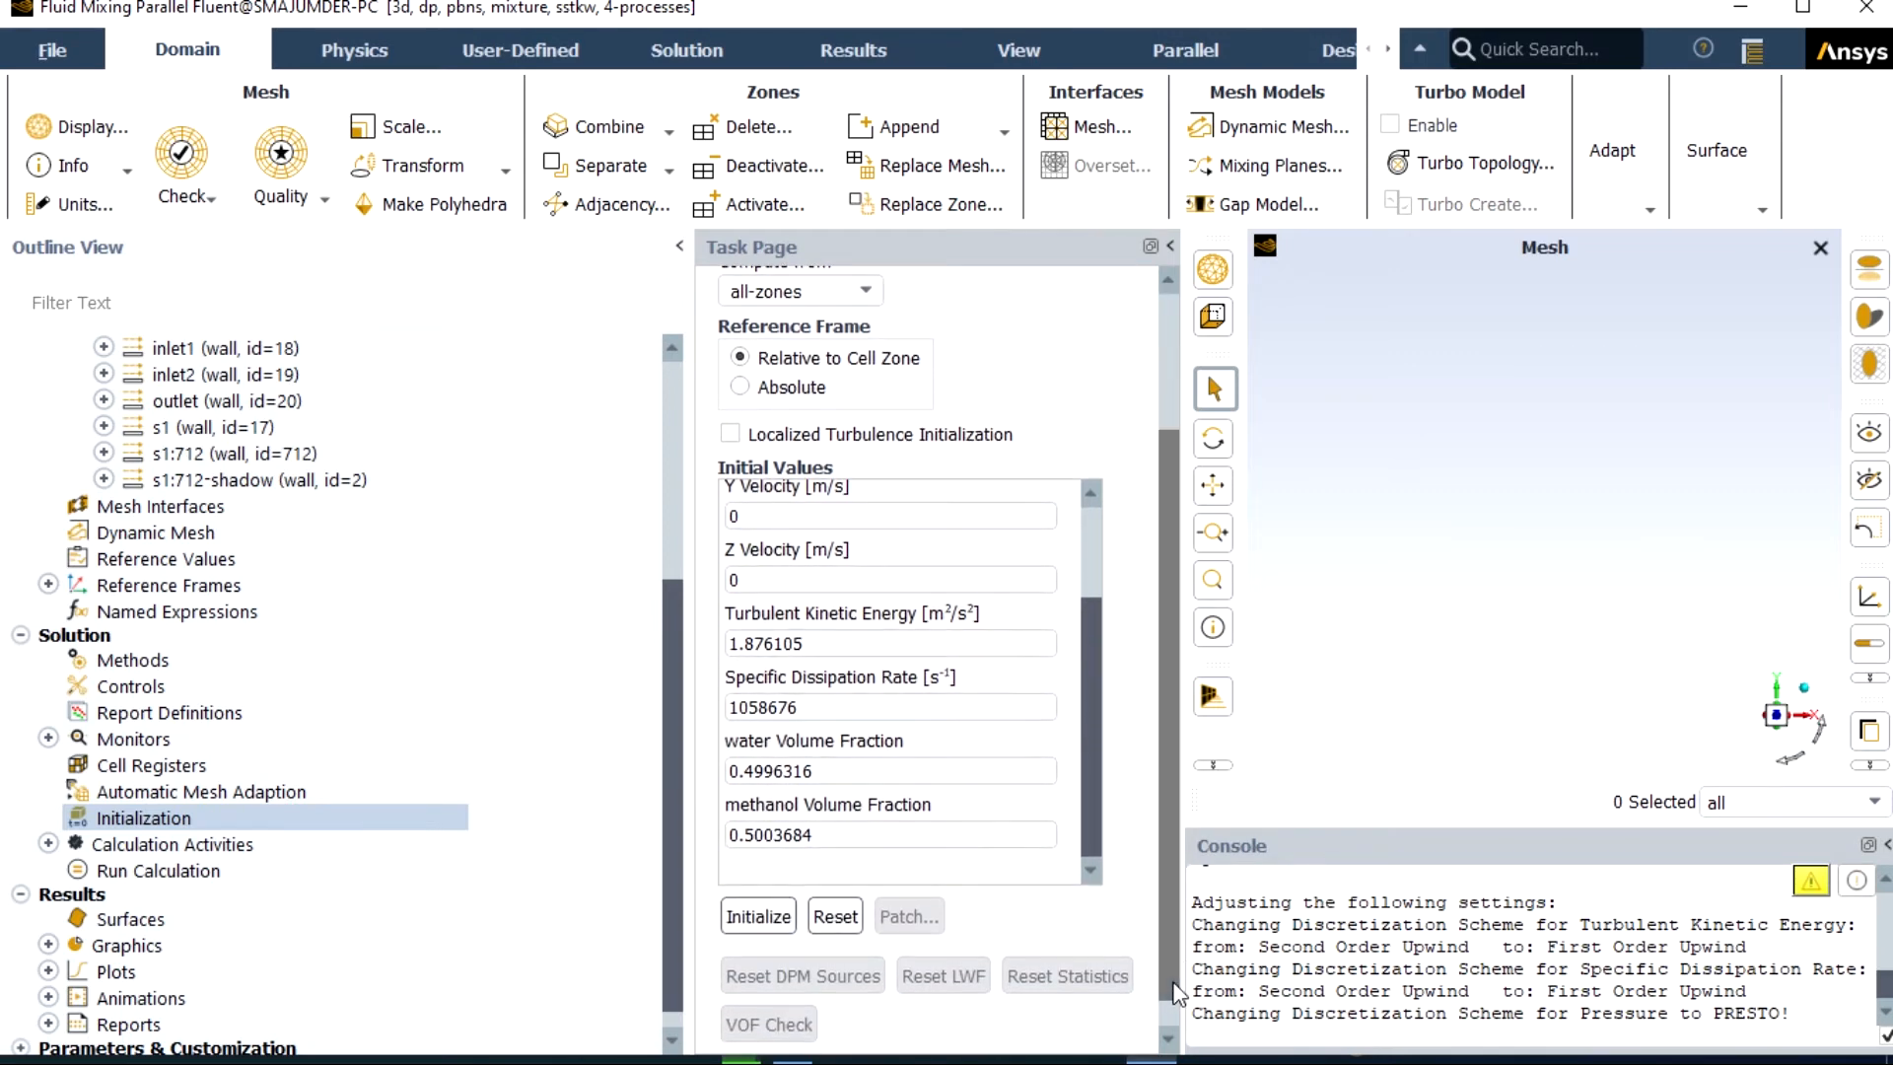
click(860, 767)
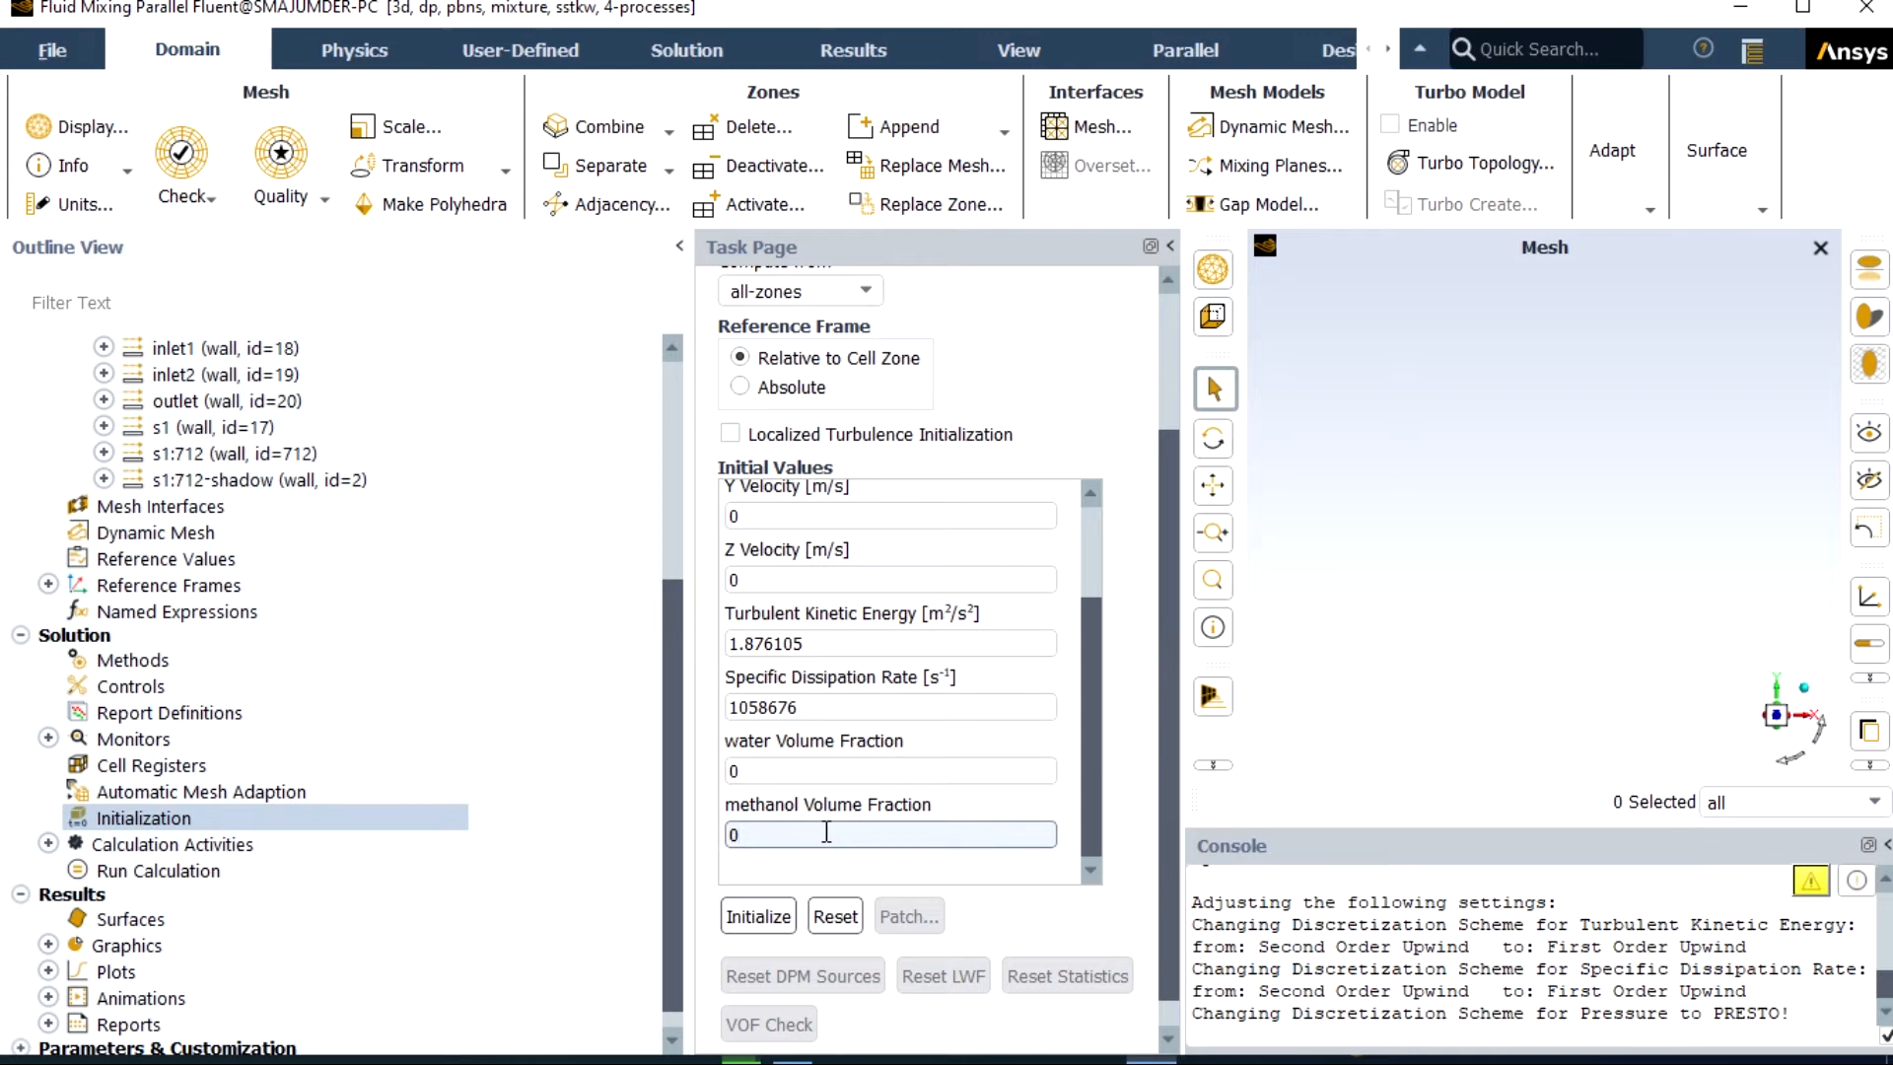
click(761, 914)
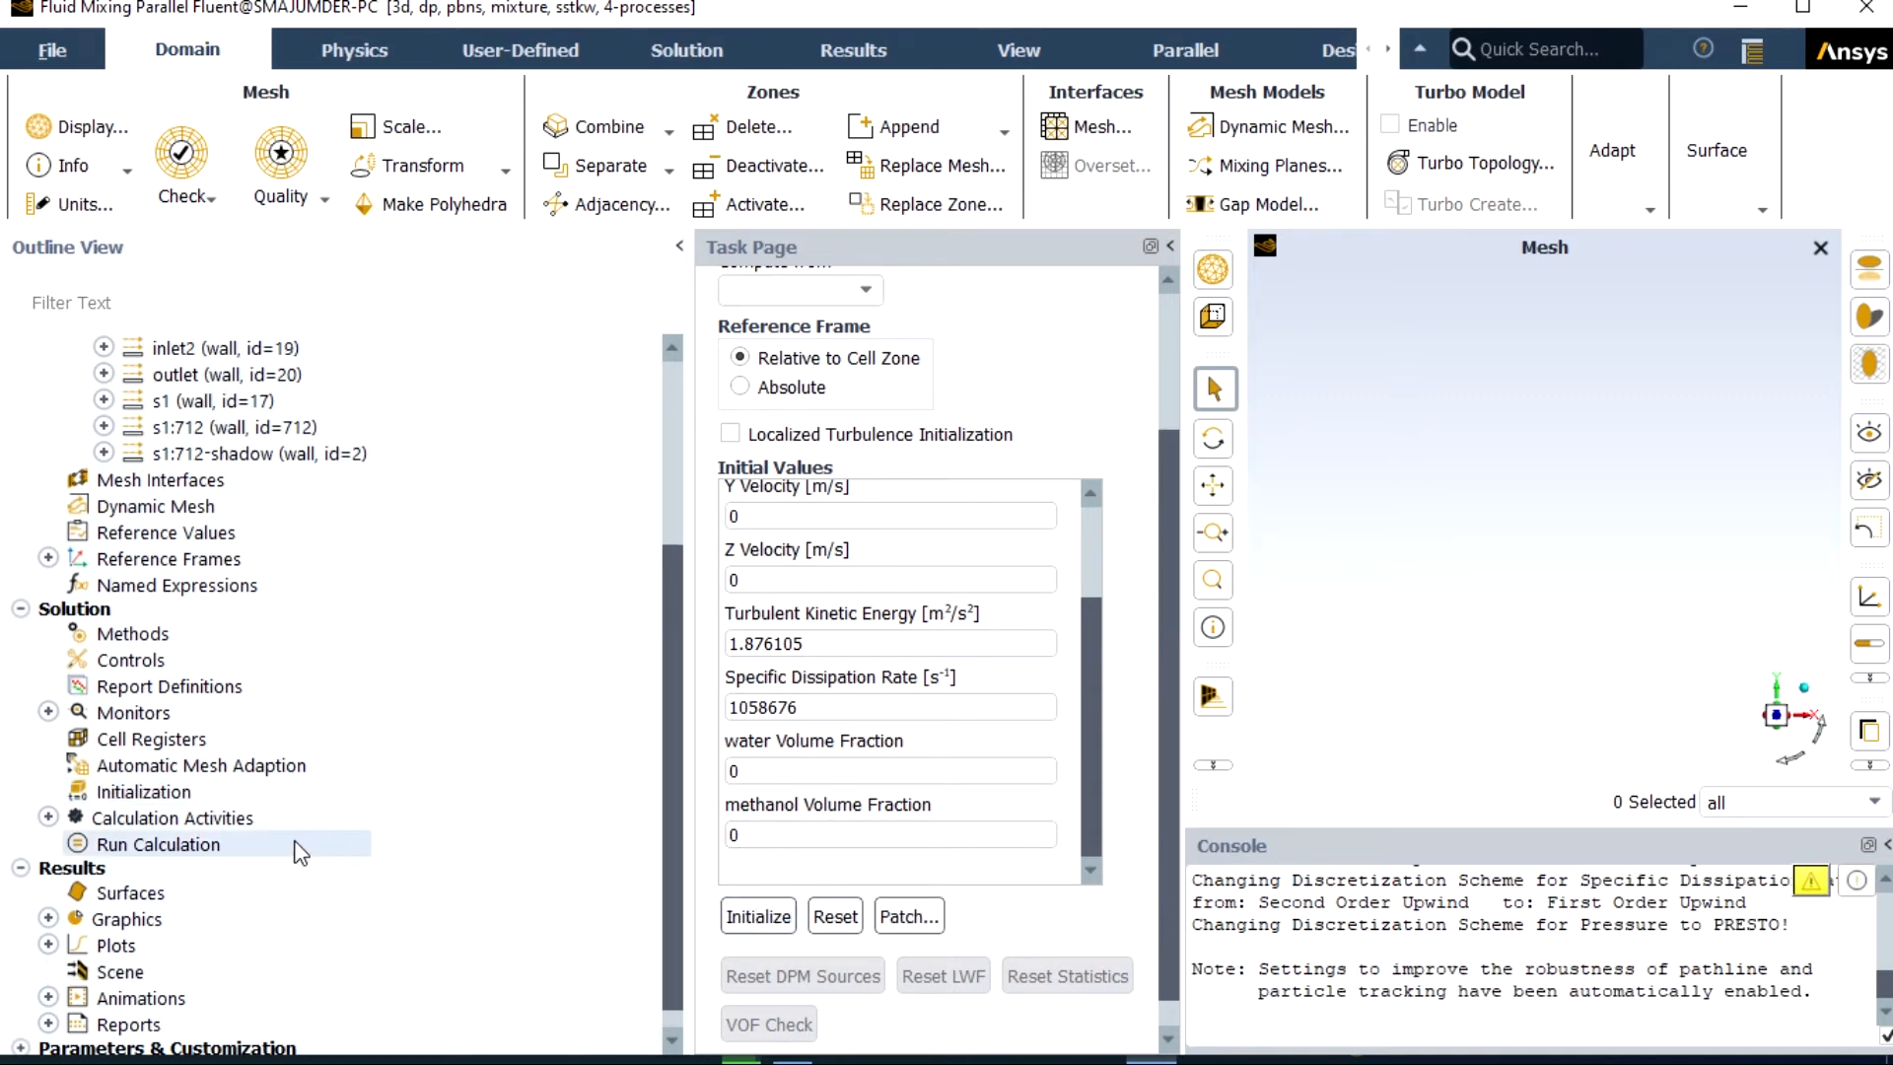
- Set autosave to save the data file every 50 time steps under the file name Fluid Mixing
double_click(250, 831)
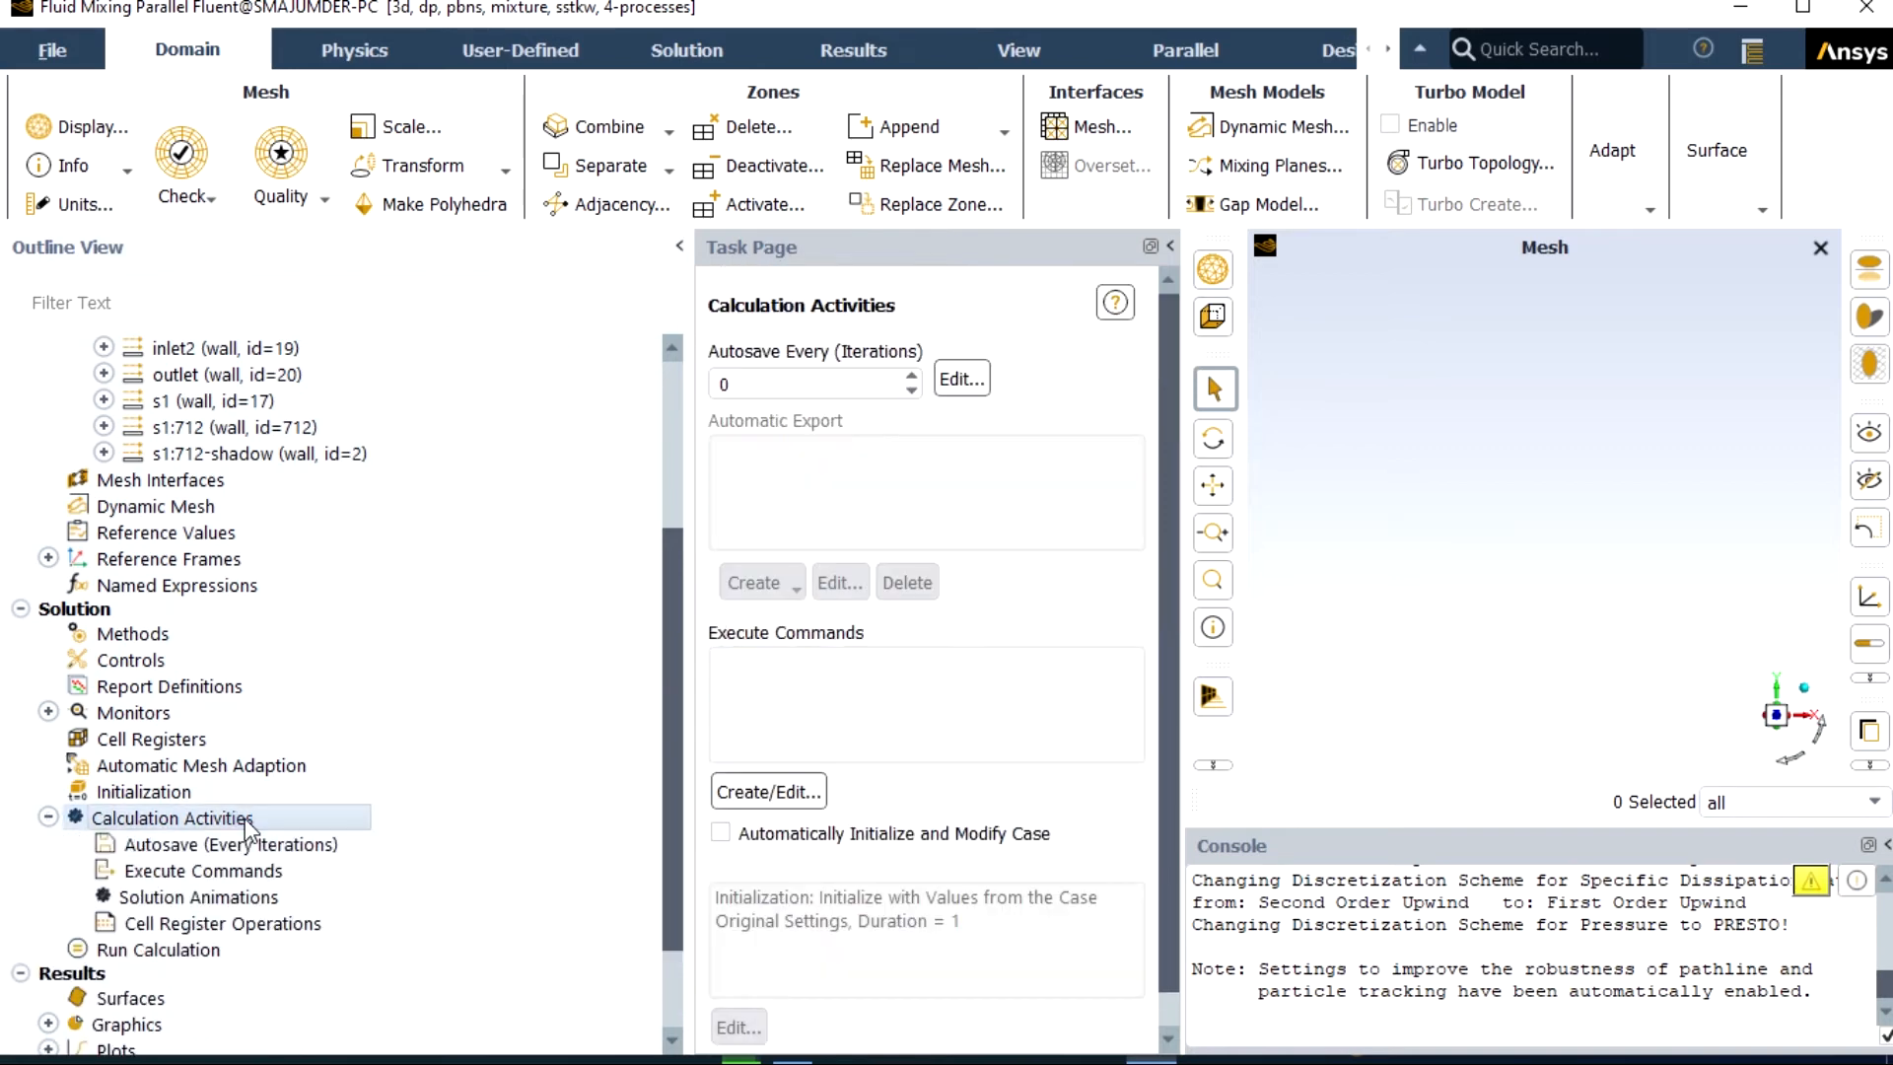
double_click(236, 845)
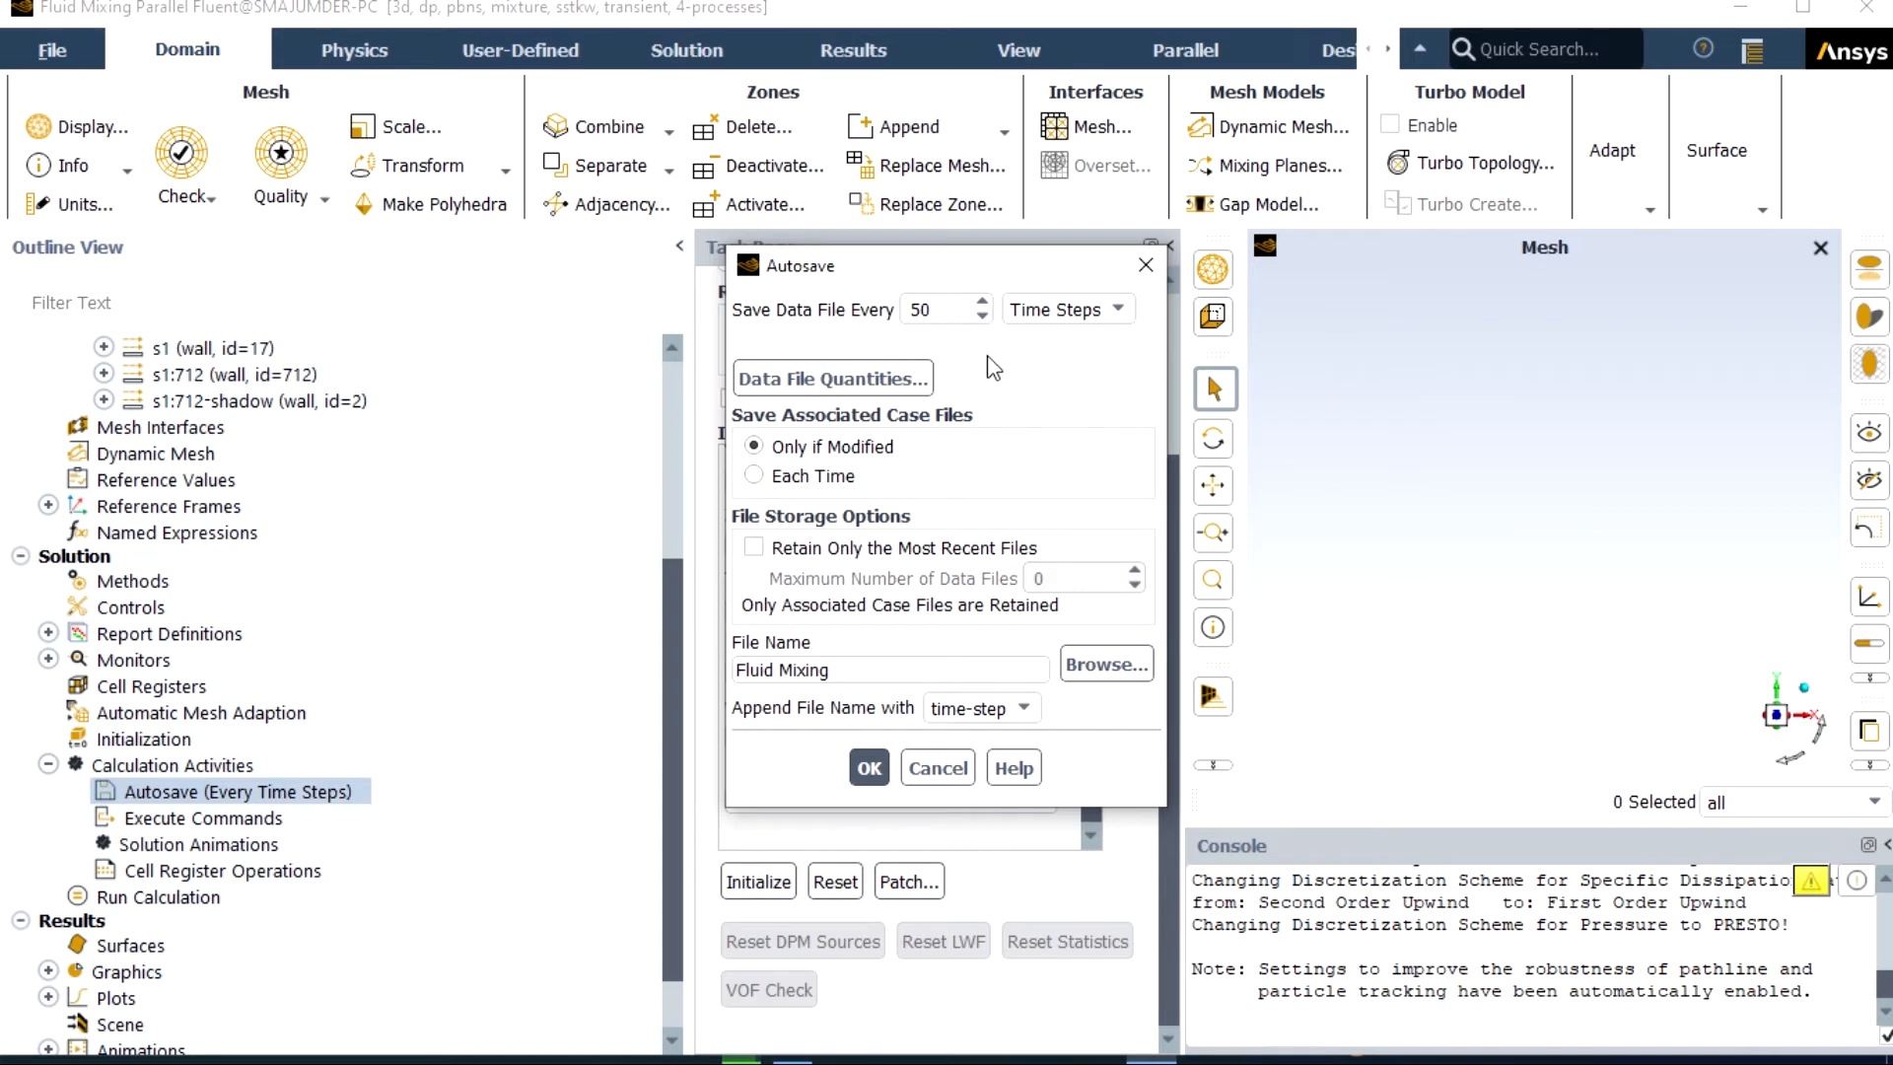
click(872, 771)
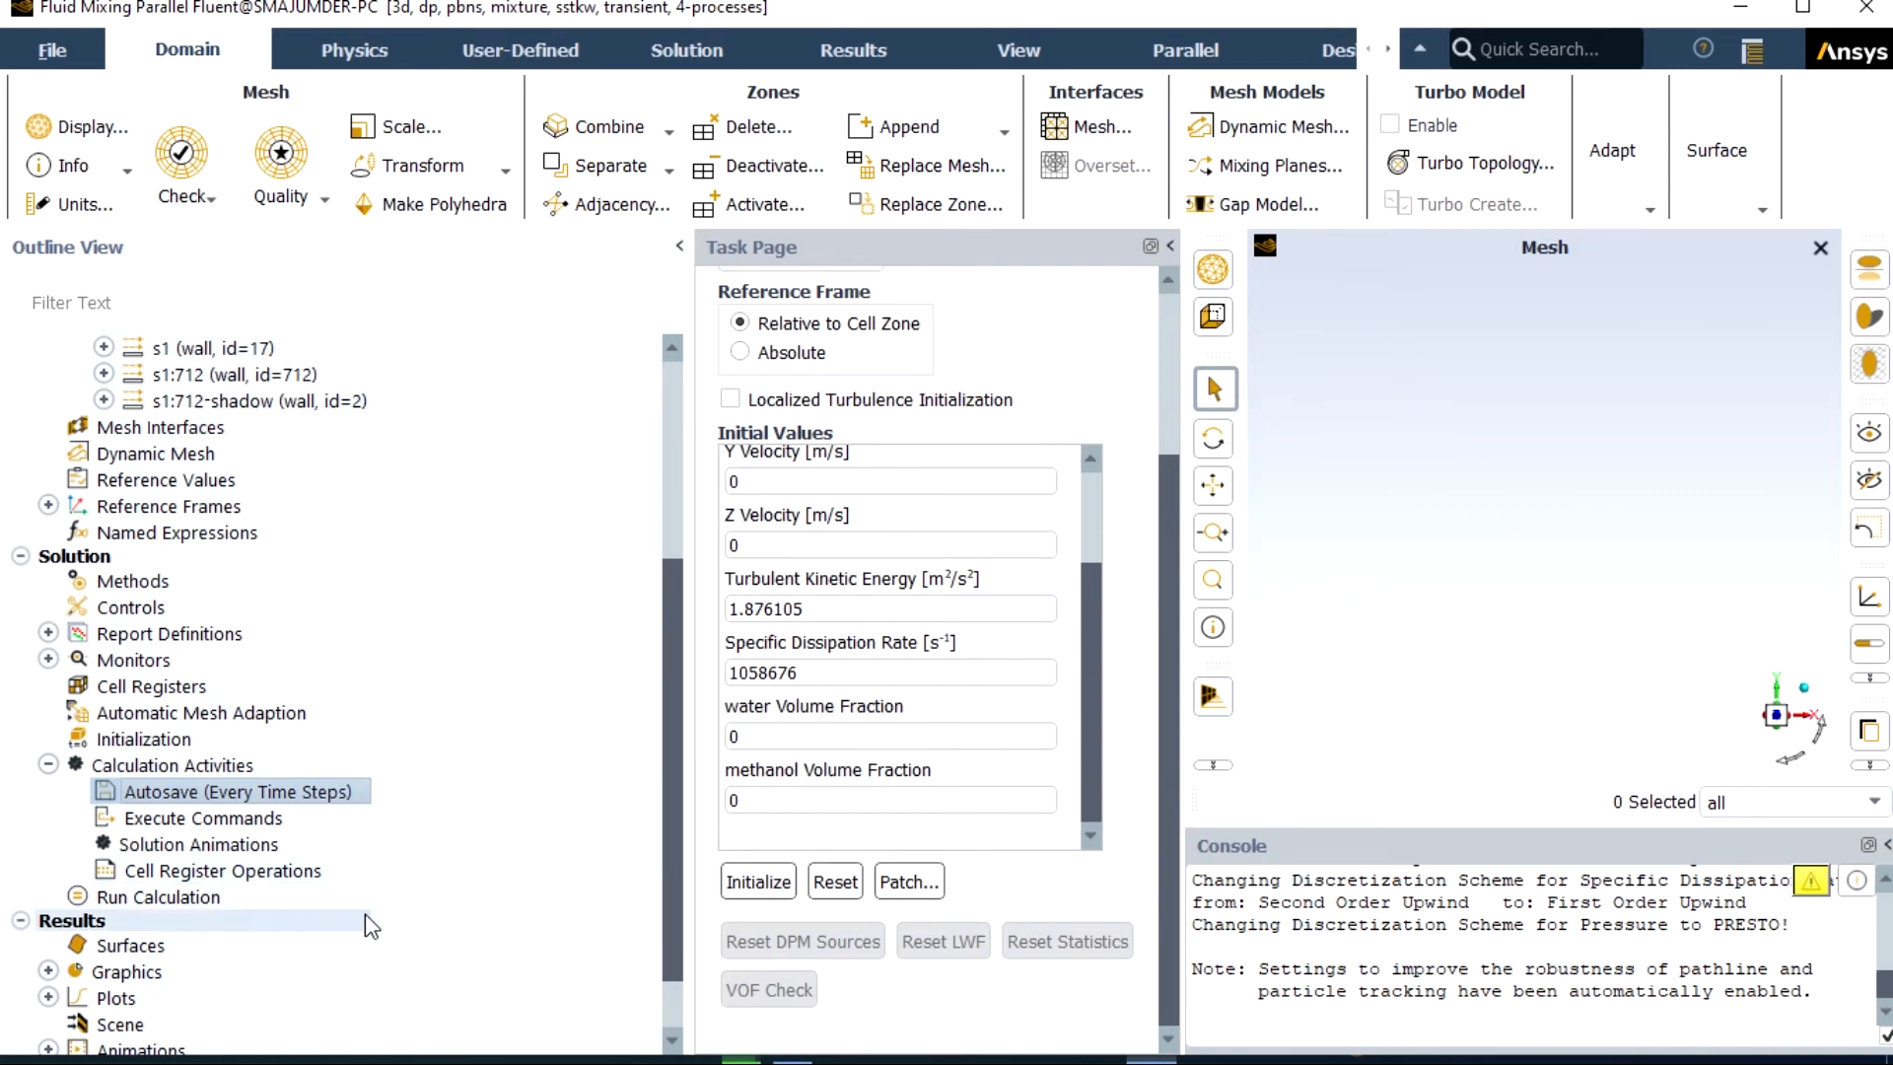
- Set the calculation to run 100 time steps with a time step size of 0.01 s
click(239, 895)
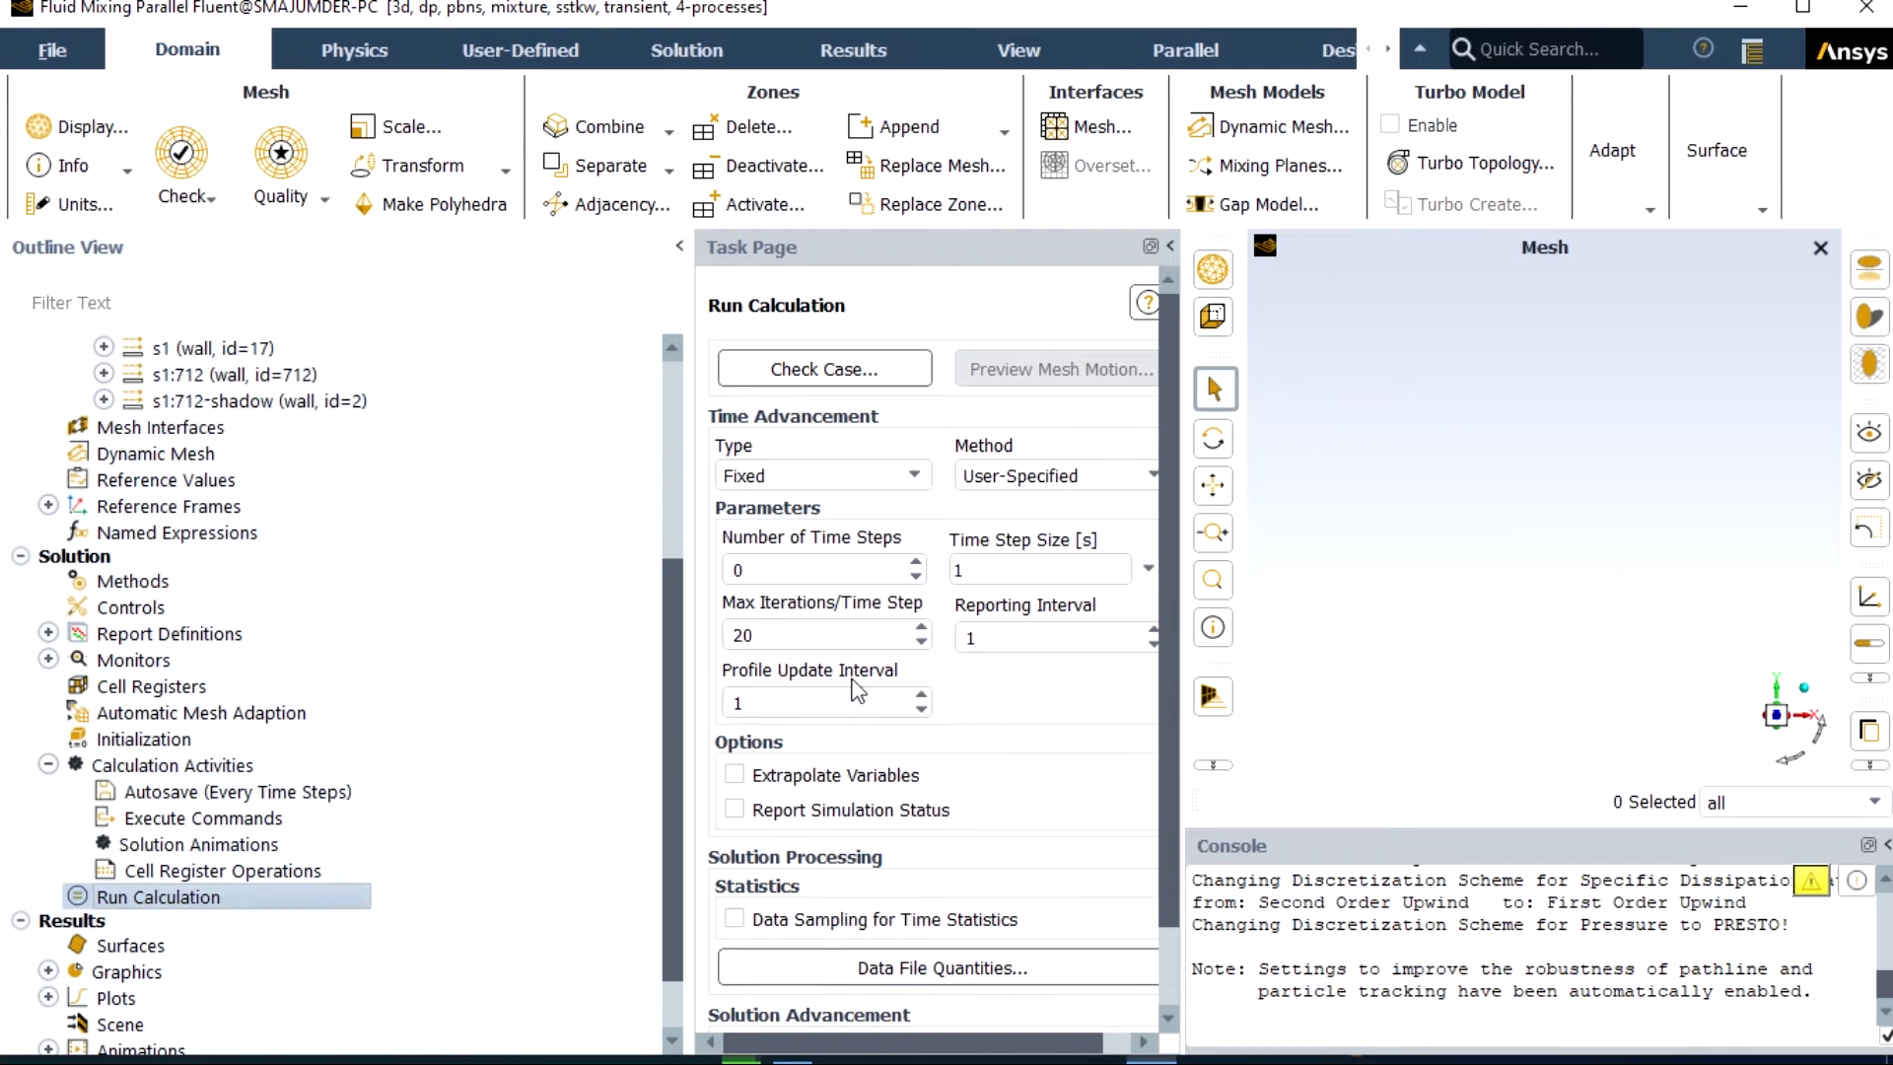
click(734, 570)
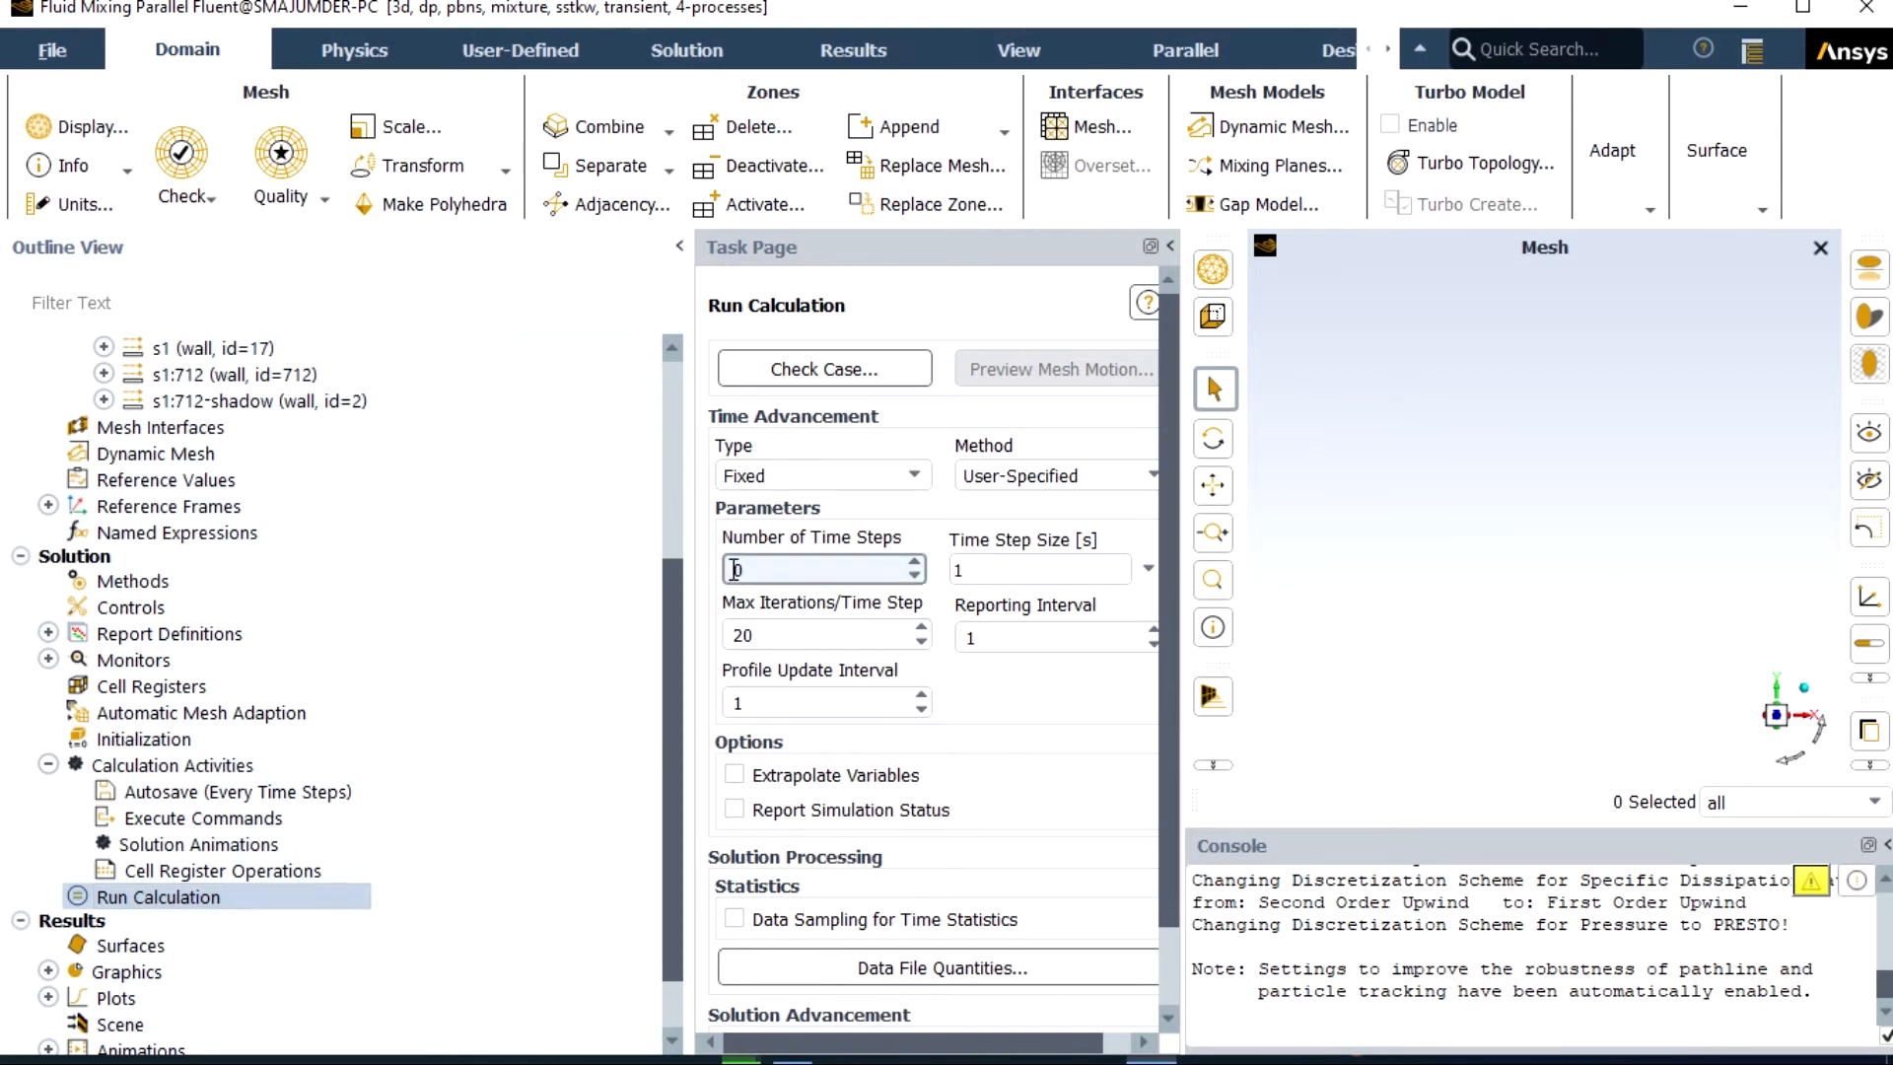
text(100)
click(962, 570)
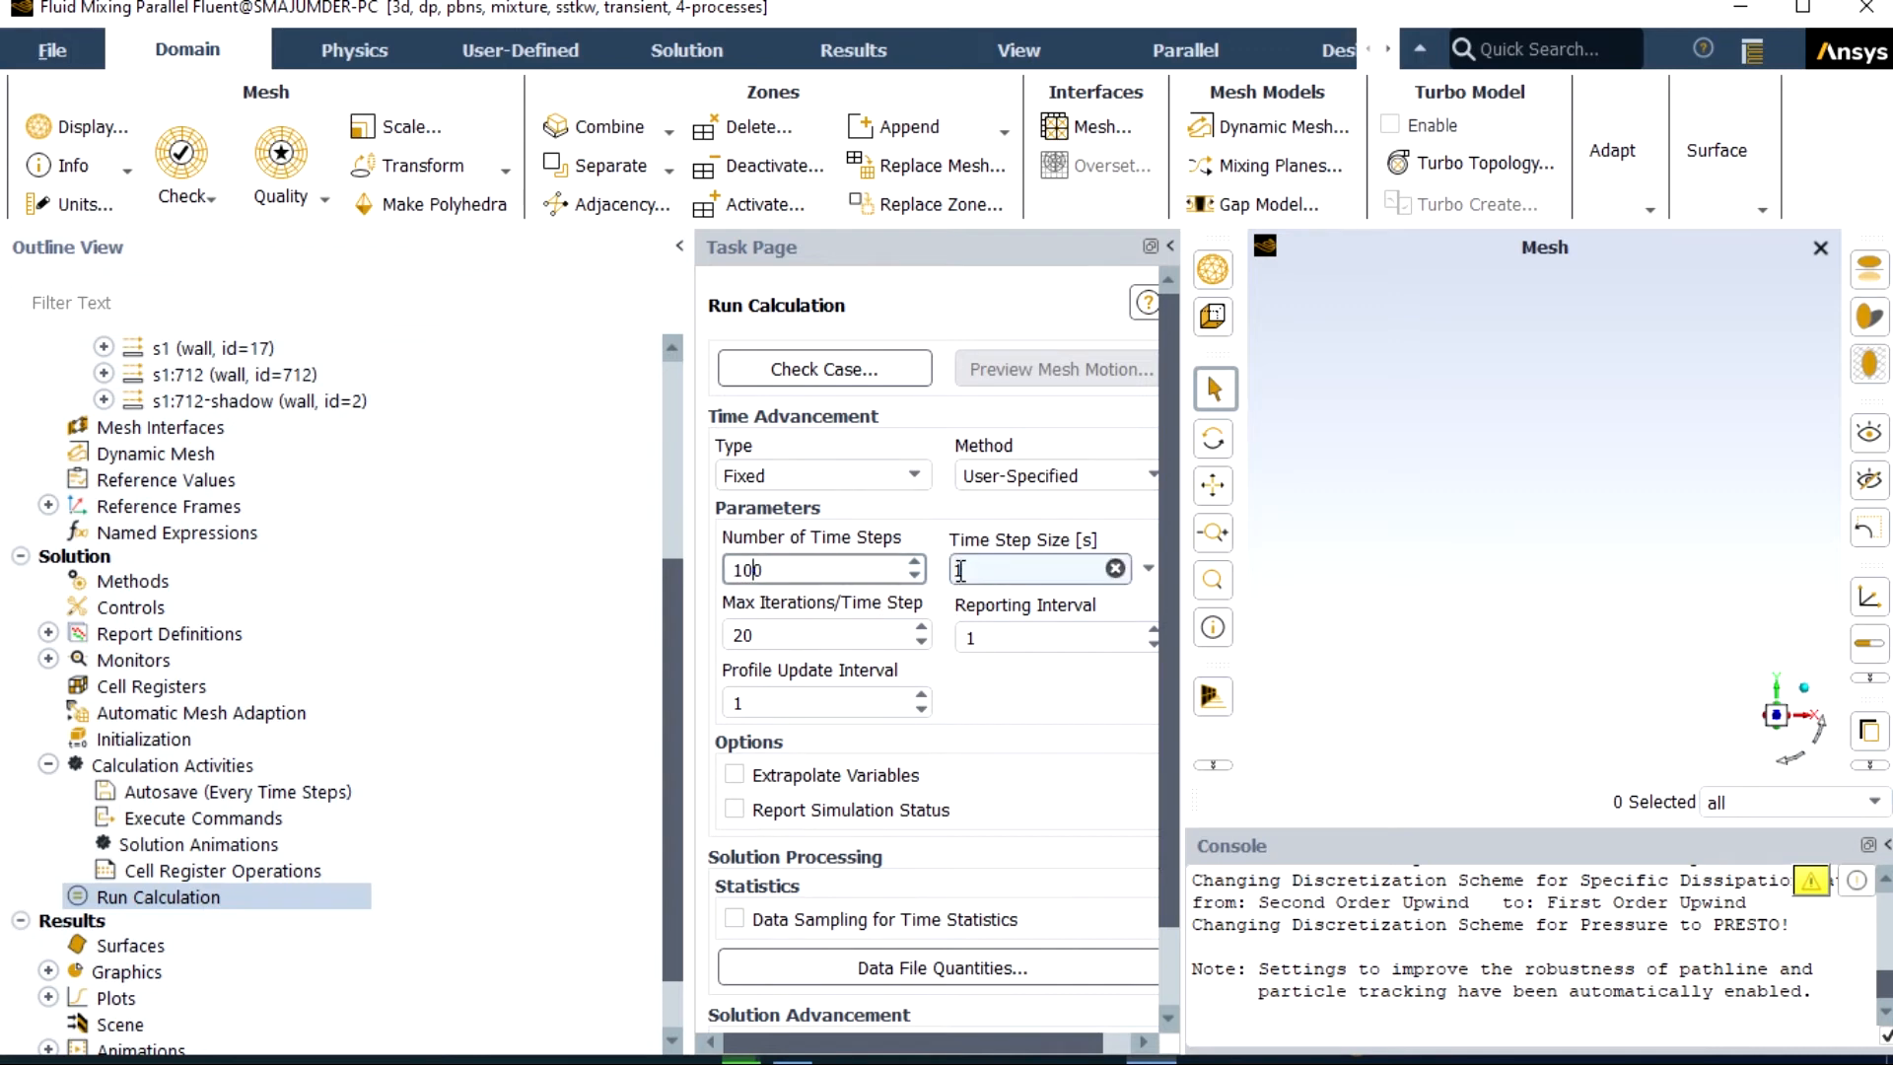
double_click(956, 568)
key(BackSpace)
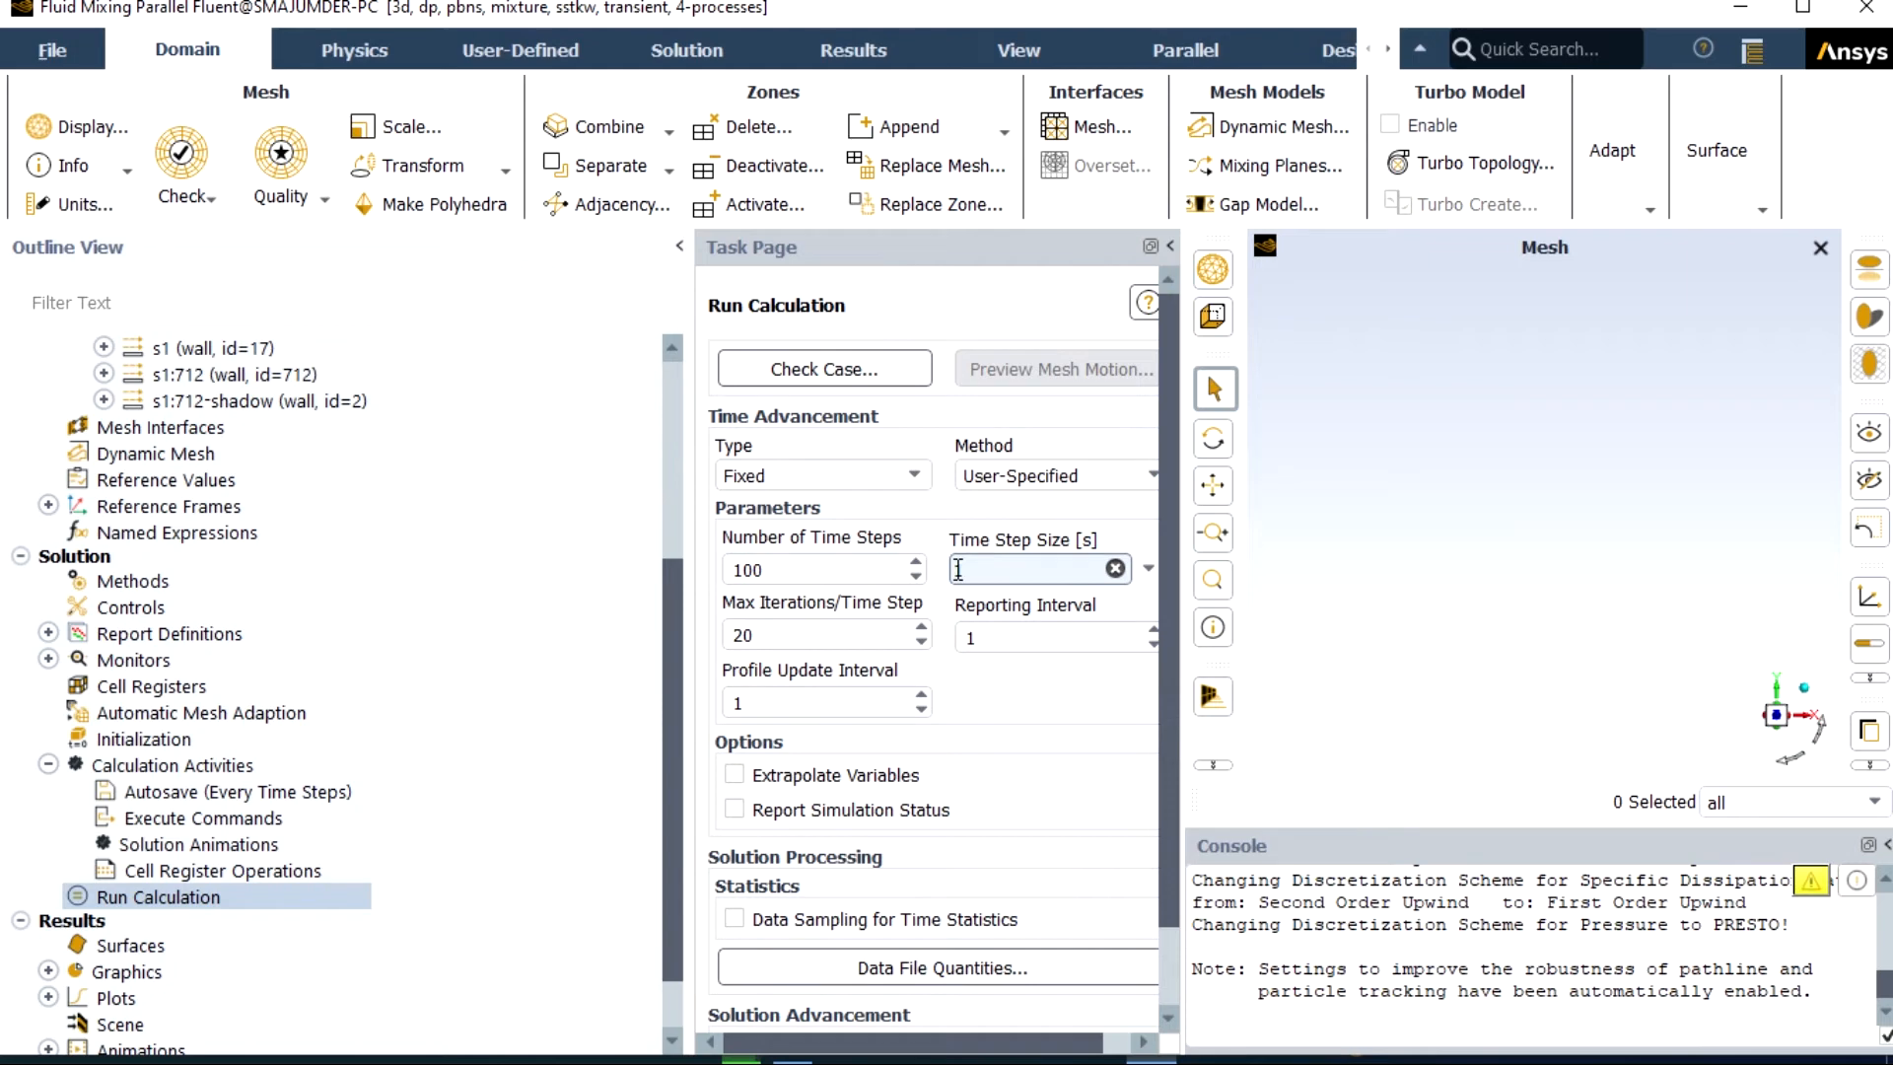
text(0.01)
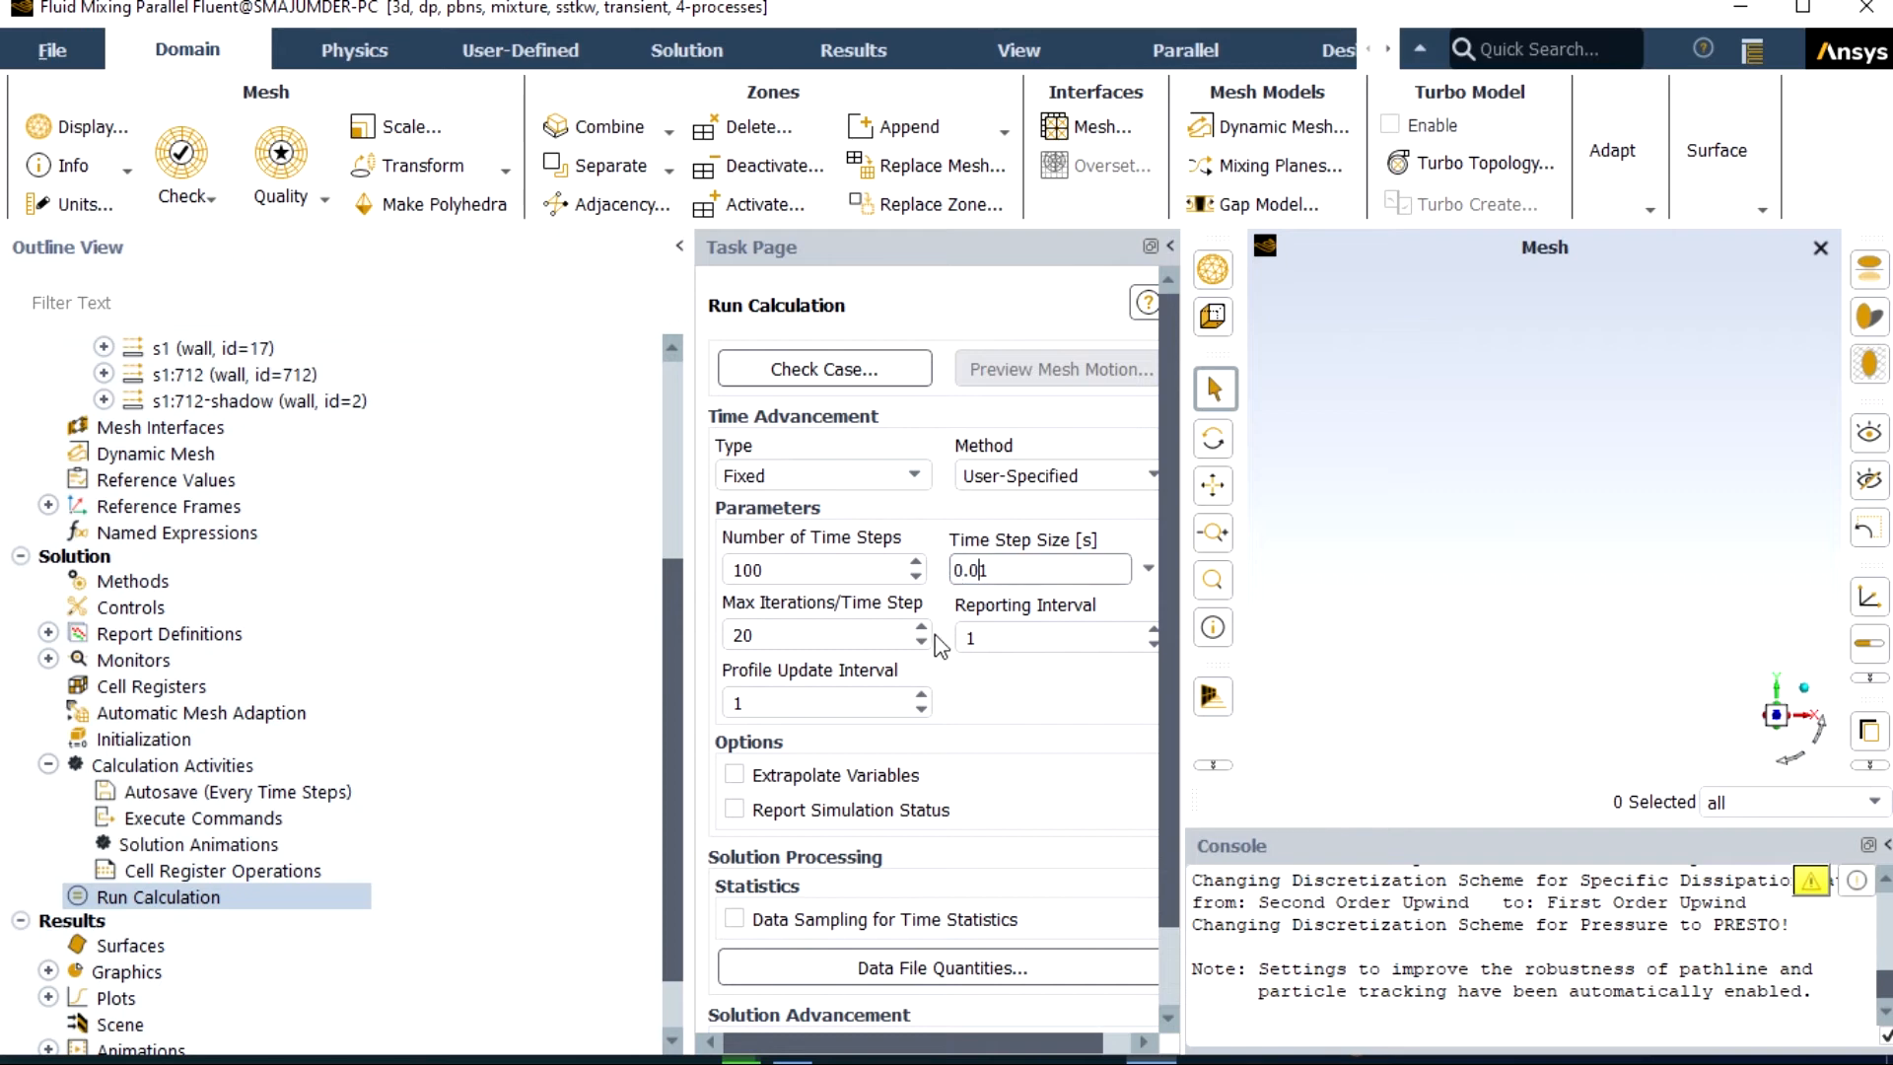
- Set the maximum iterations per time step to 5
click(858, 637)
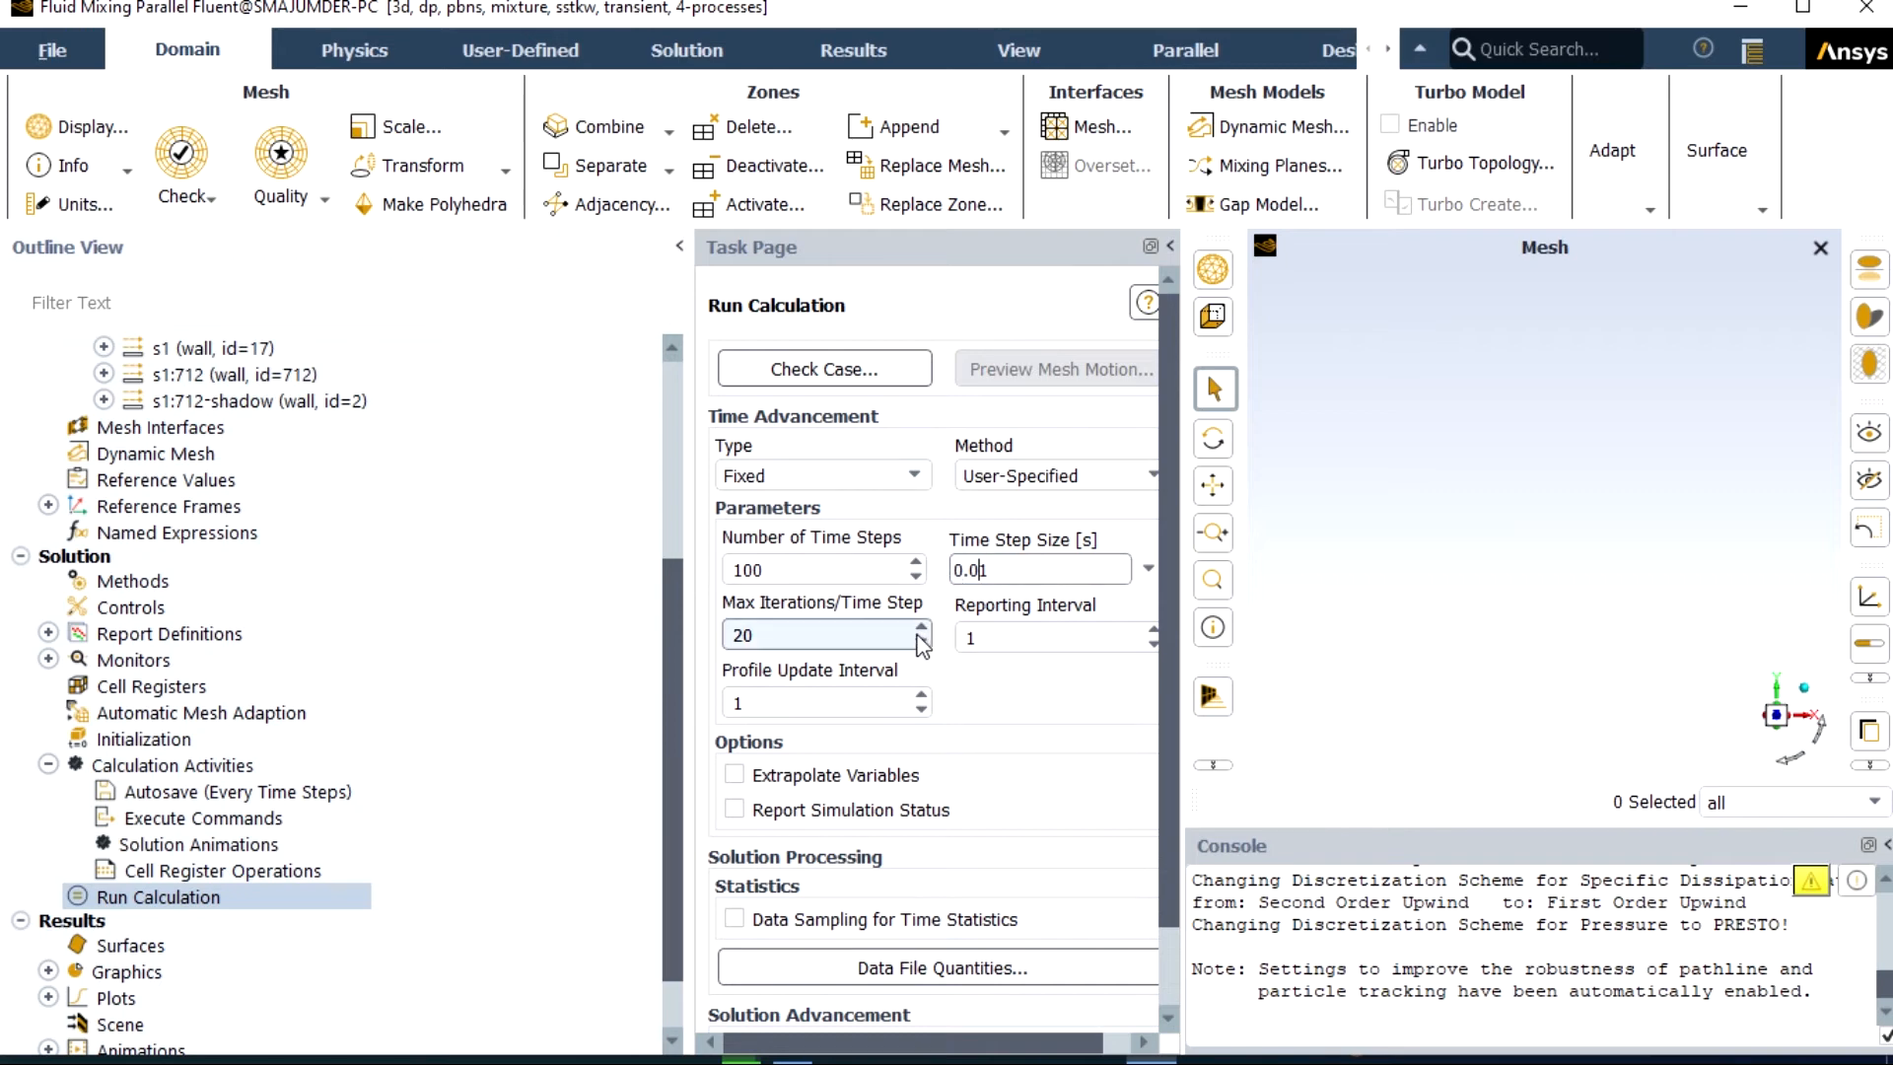
click(773, 639)
key(BackSpace)
key(BackSpace)
text(5)
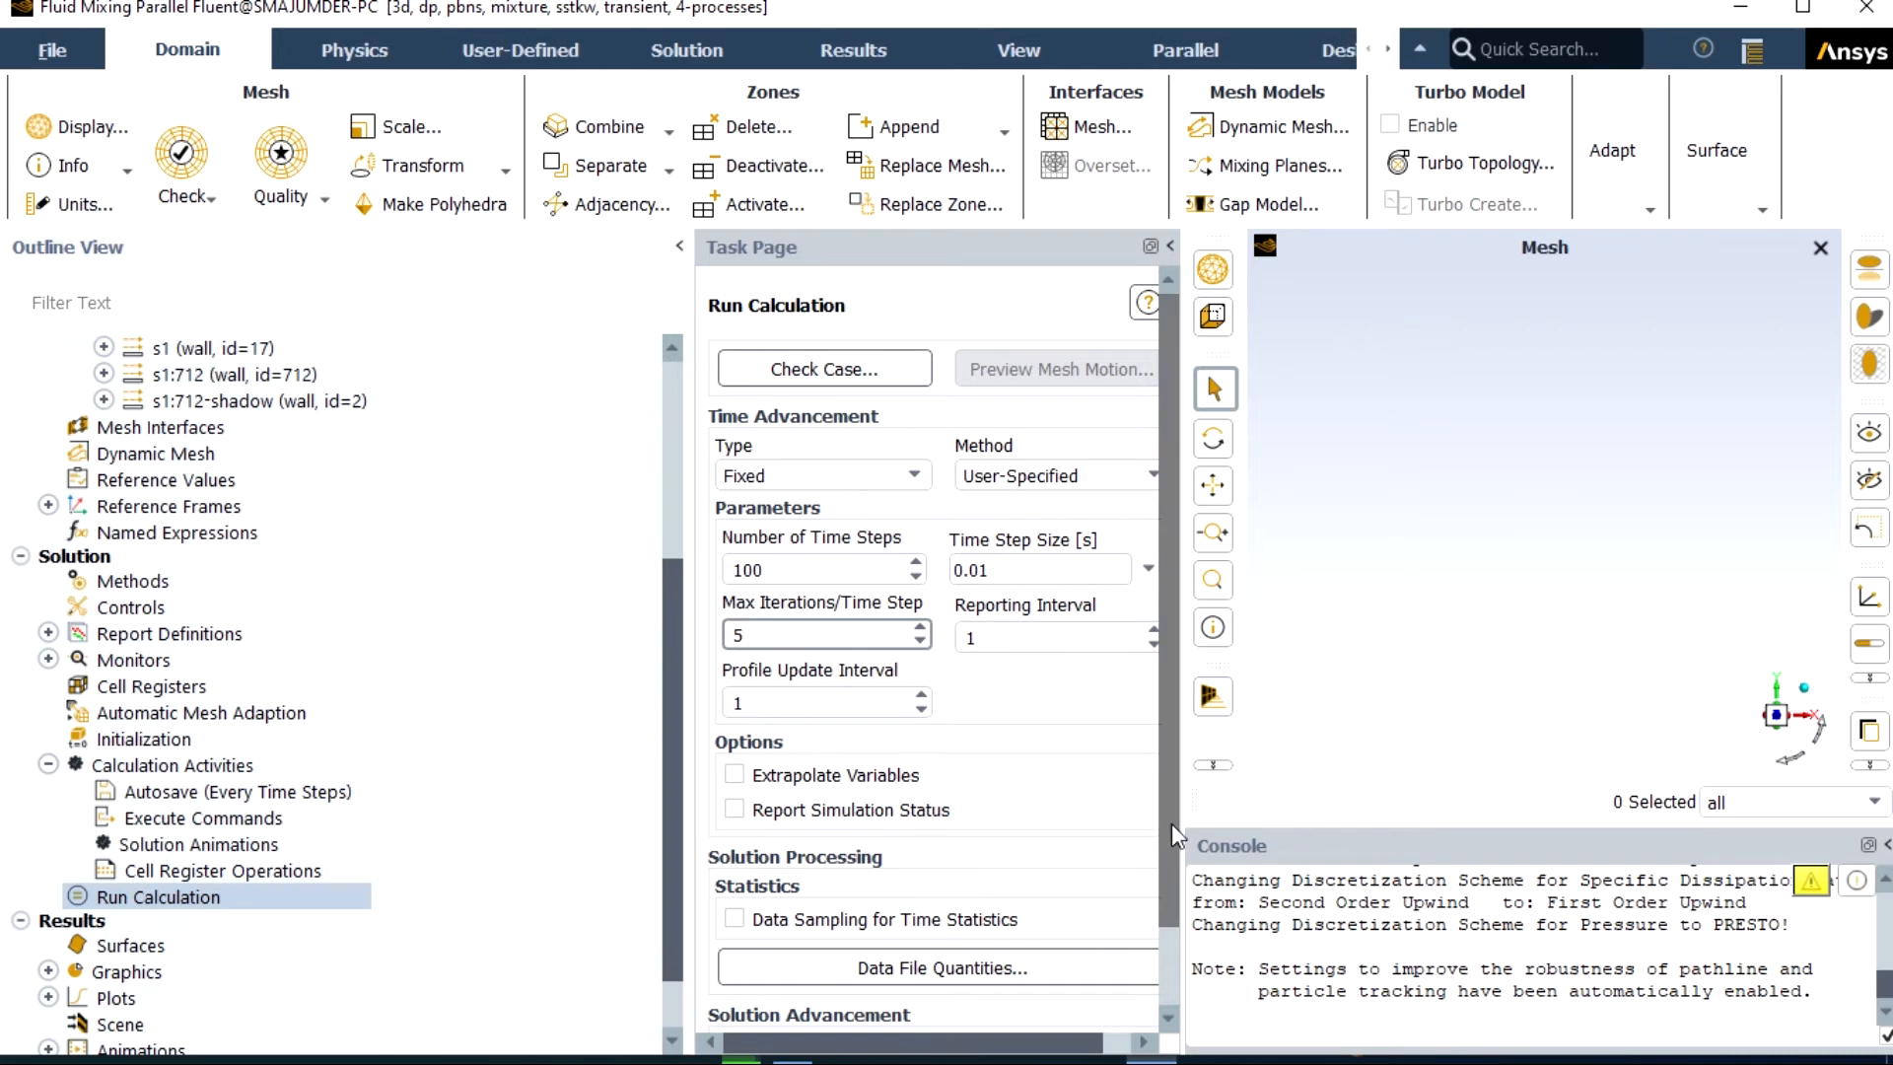
- Run the transient calculation to completion and dismiss the completion message
scroll(1173, 858, down, 2)
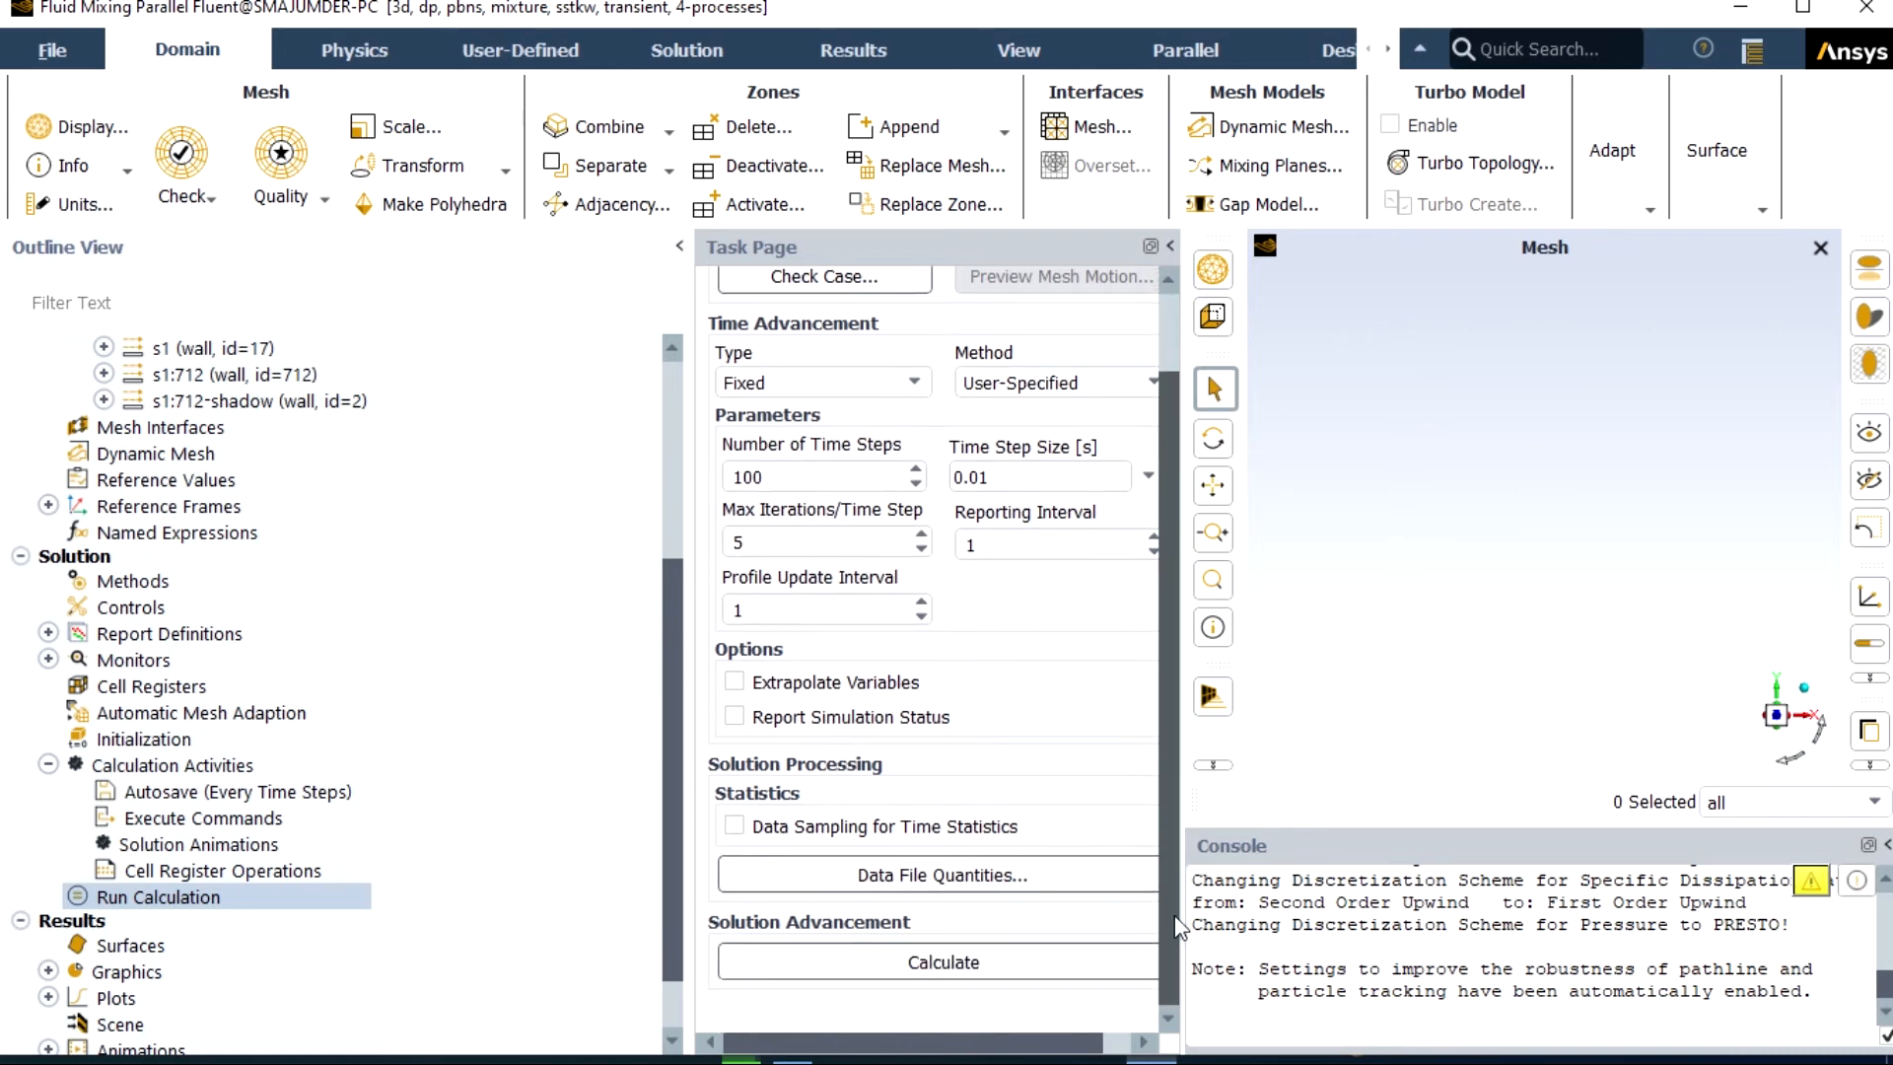
click(982, 971)
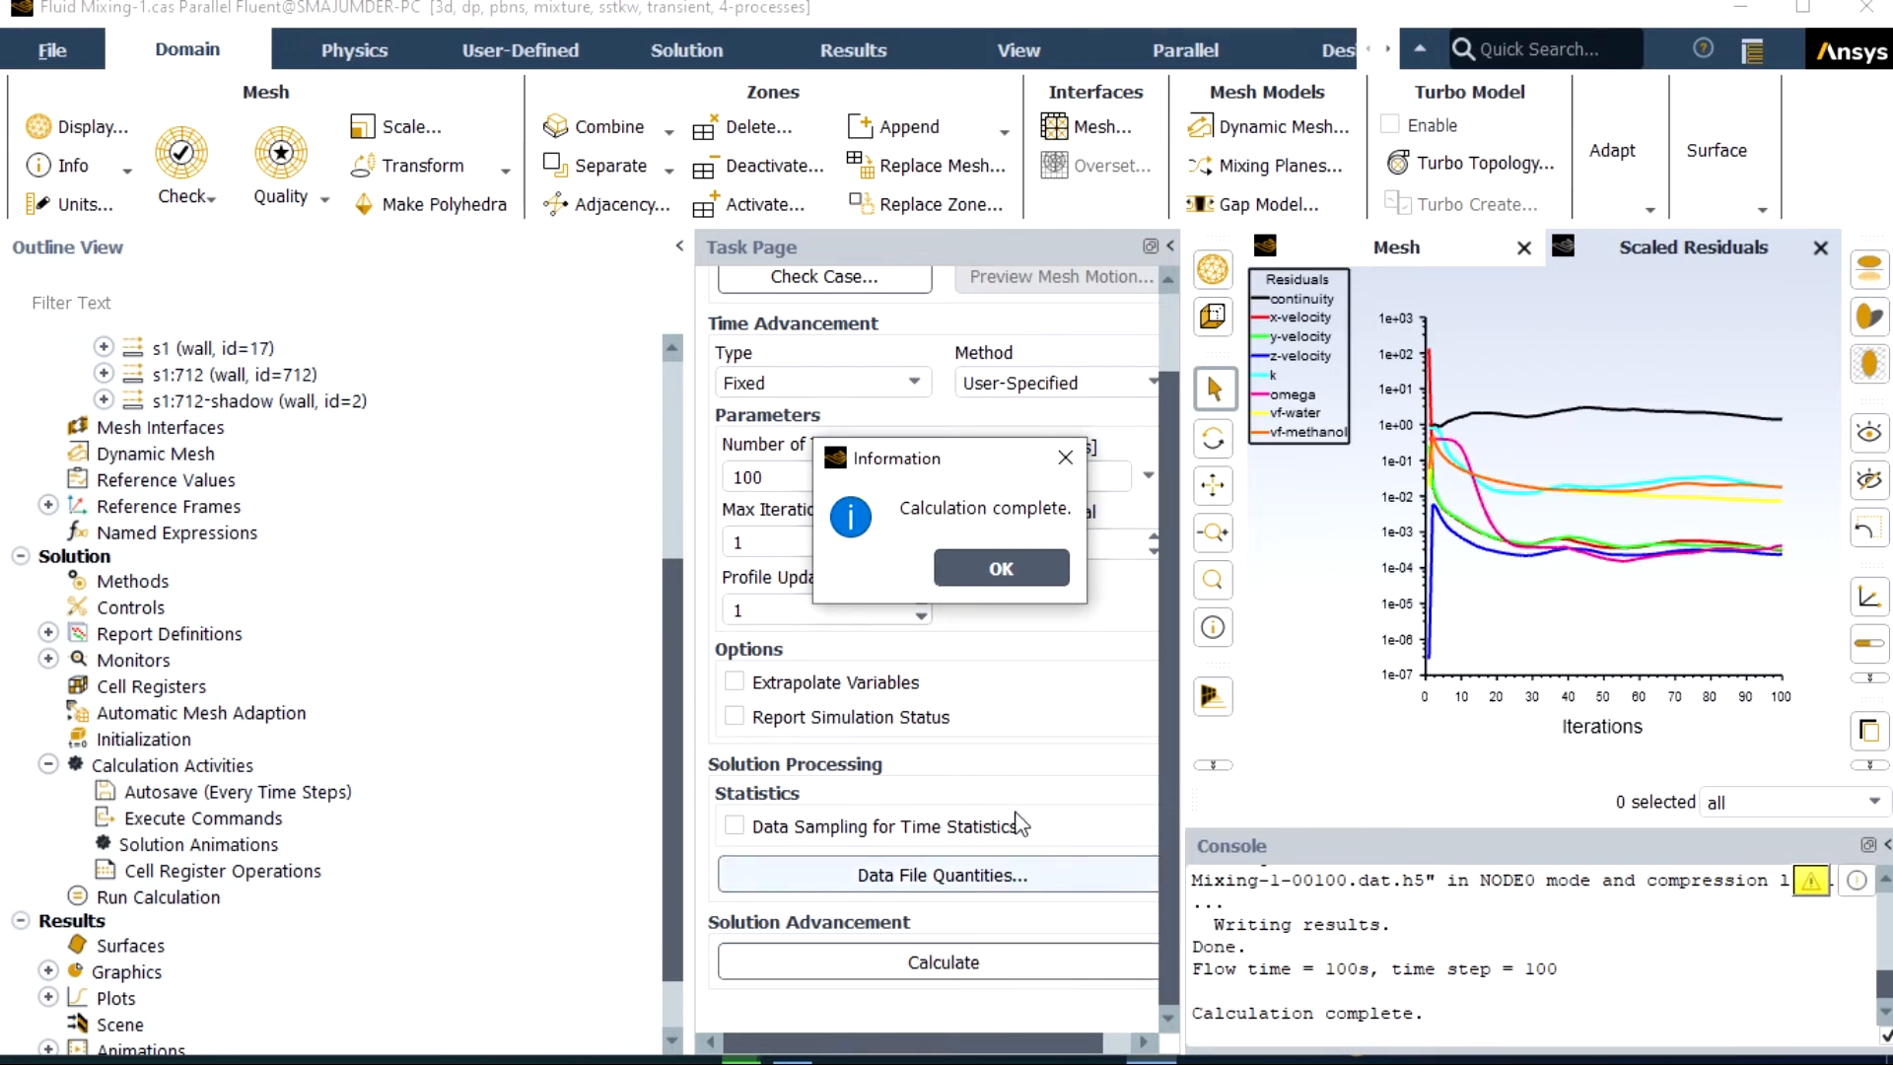
click(1000, 568)
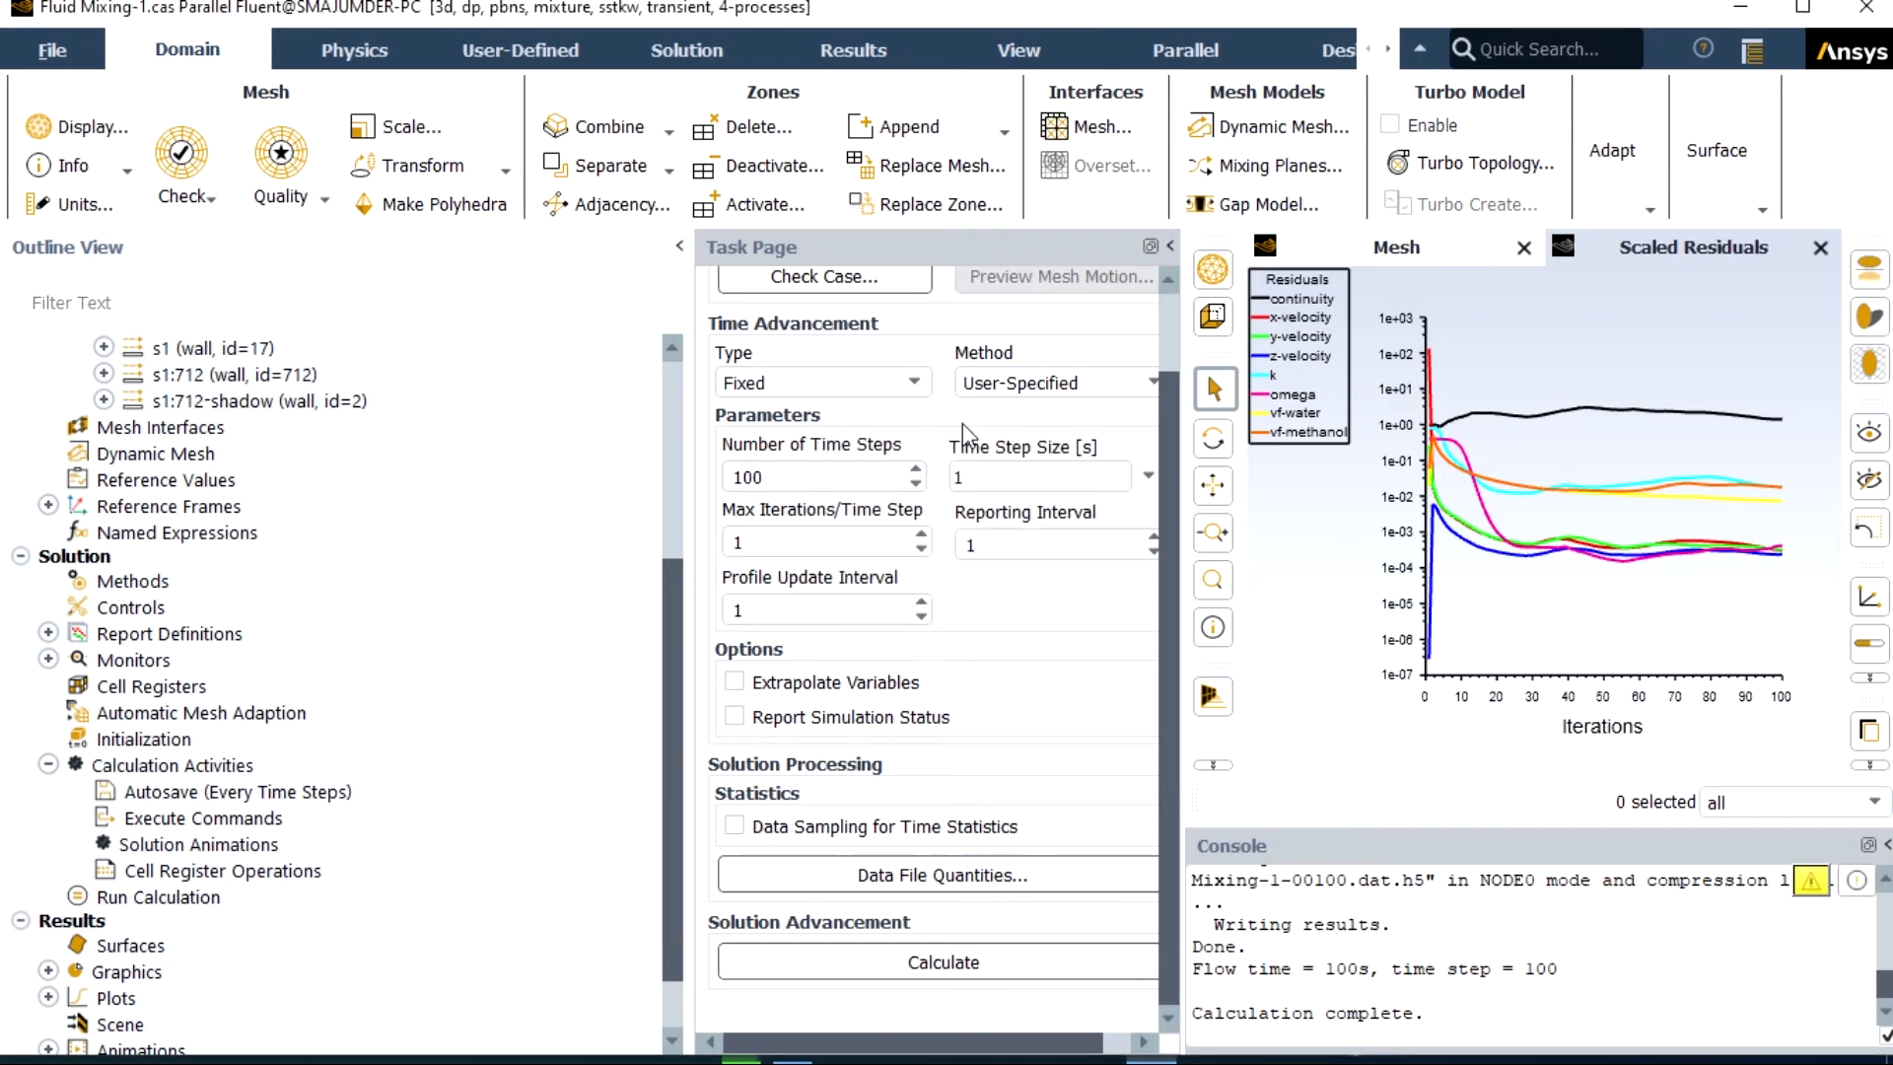
- Define a new pathlines plot released from the boundary surfaces and colored by the methanol phase's volume fraction
click(868, 51)
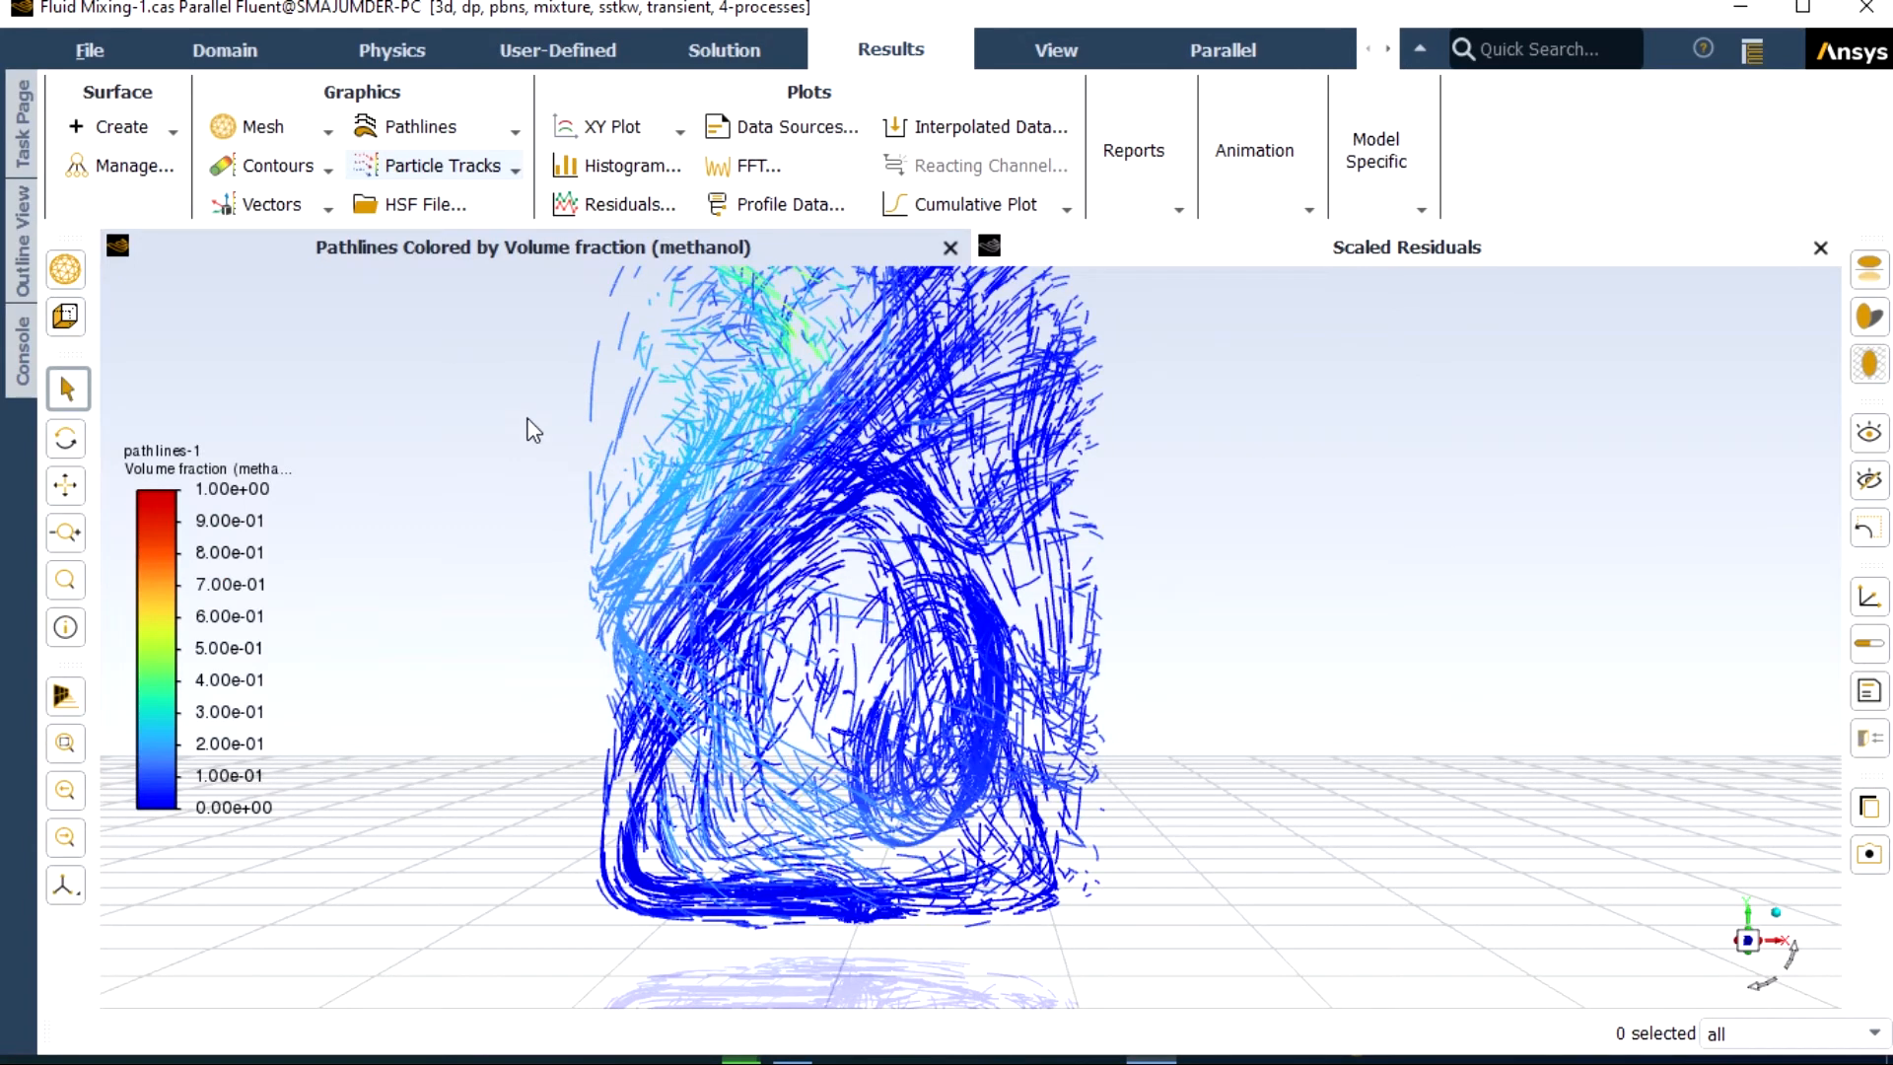
click(516, 135)
click(426, 163)
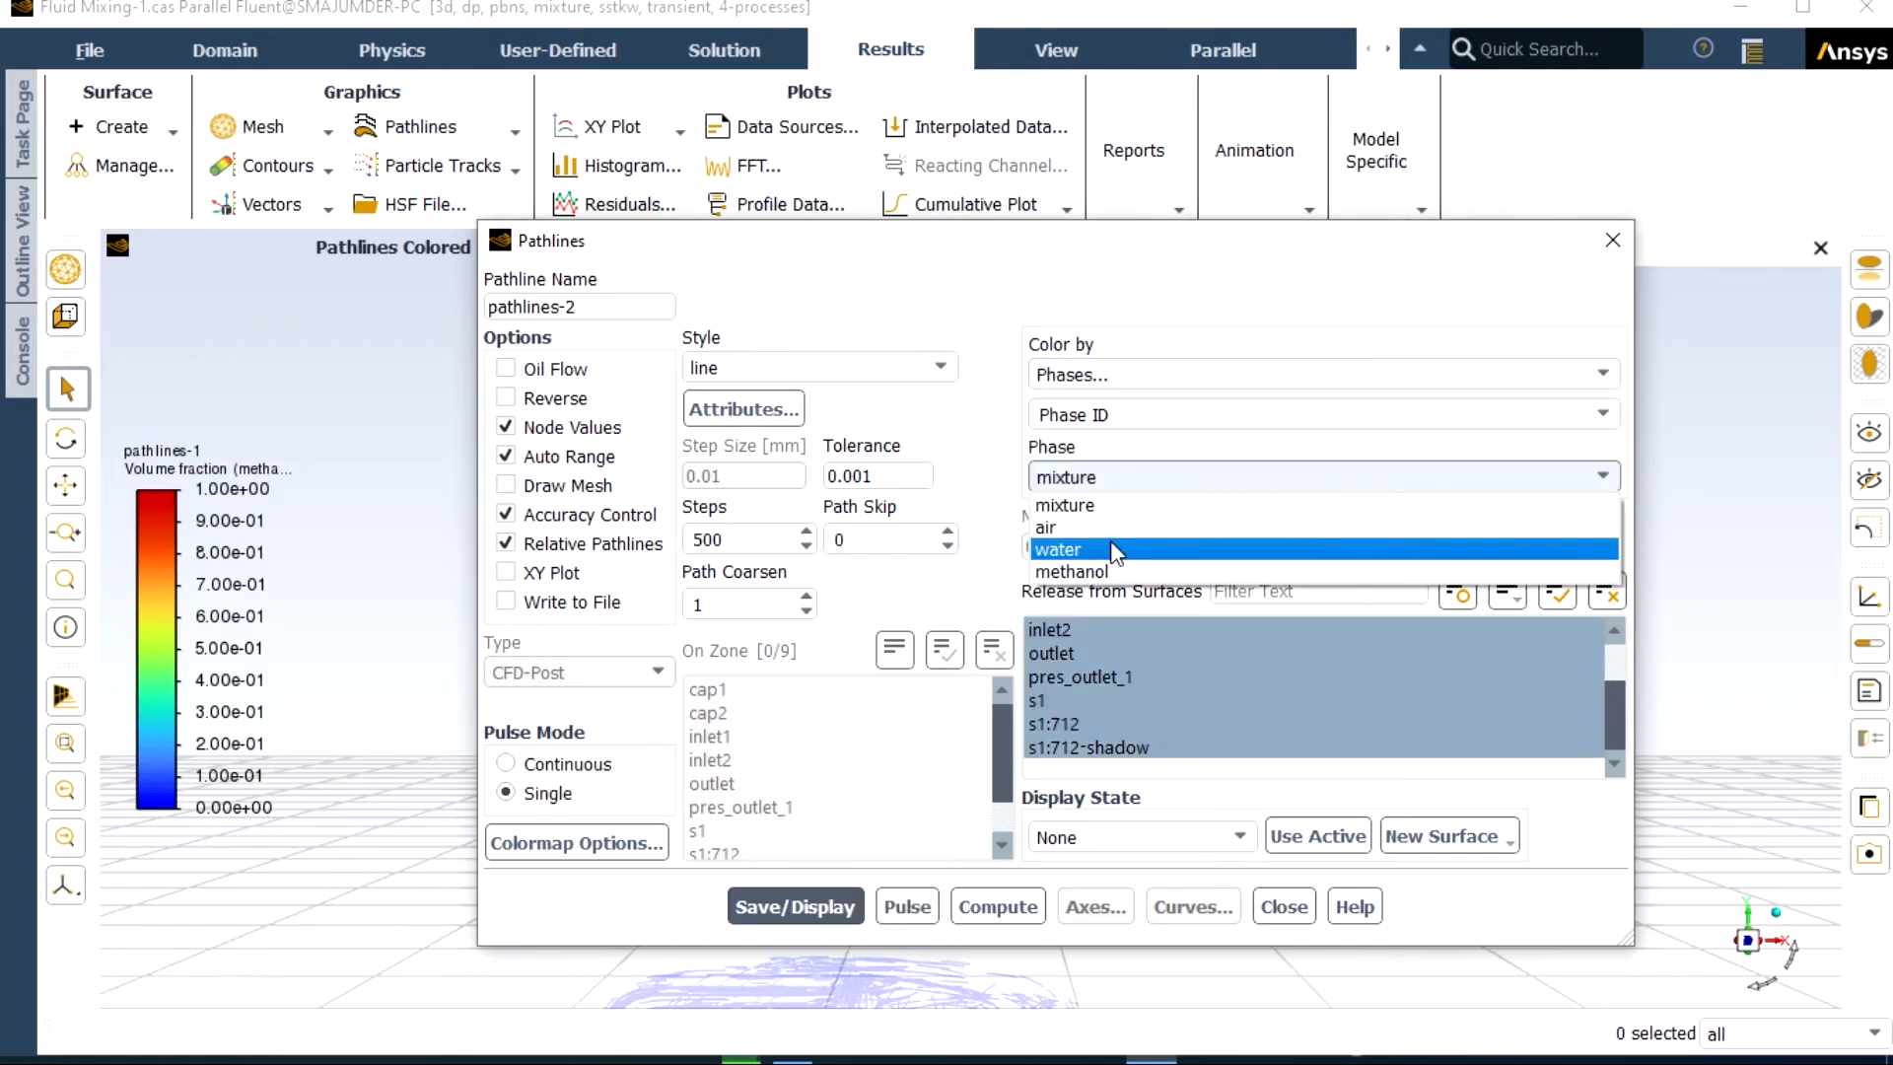
click(1107, 572)
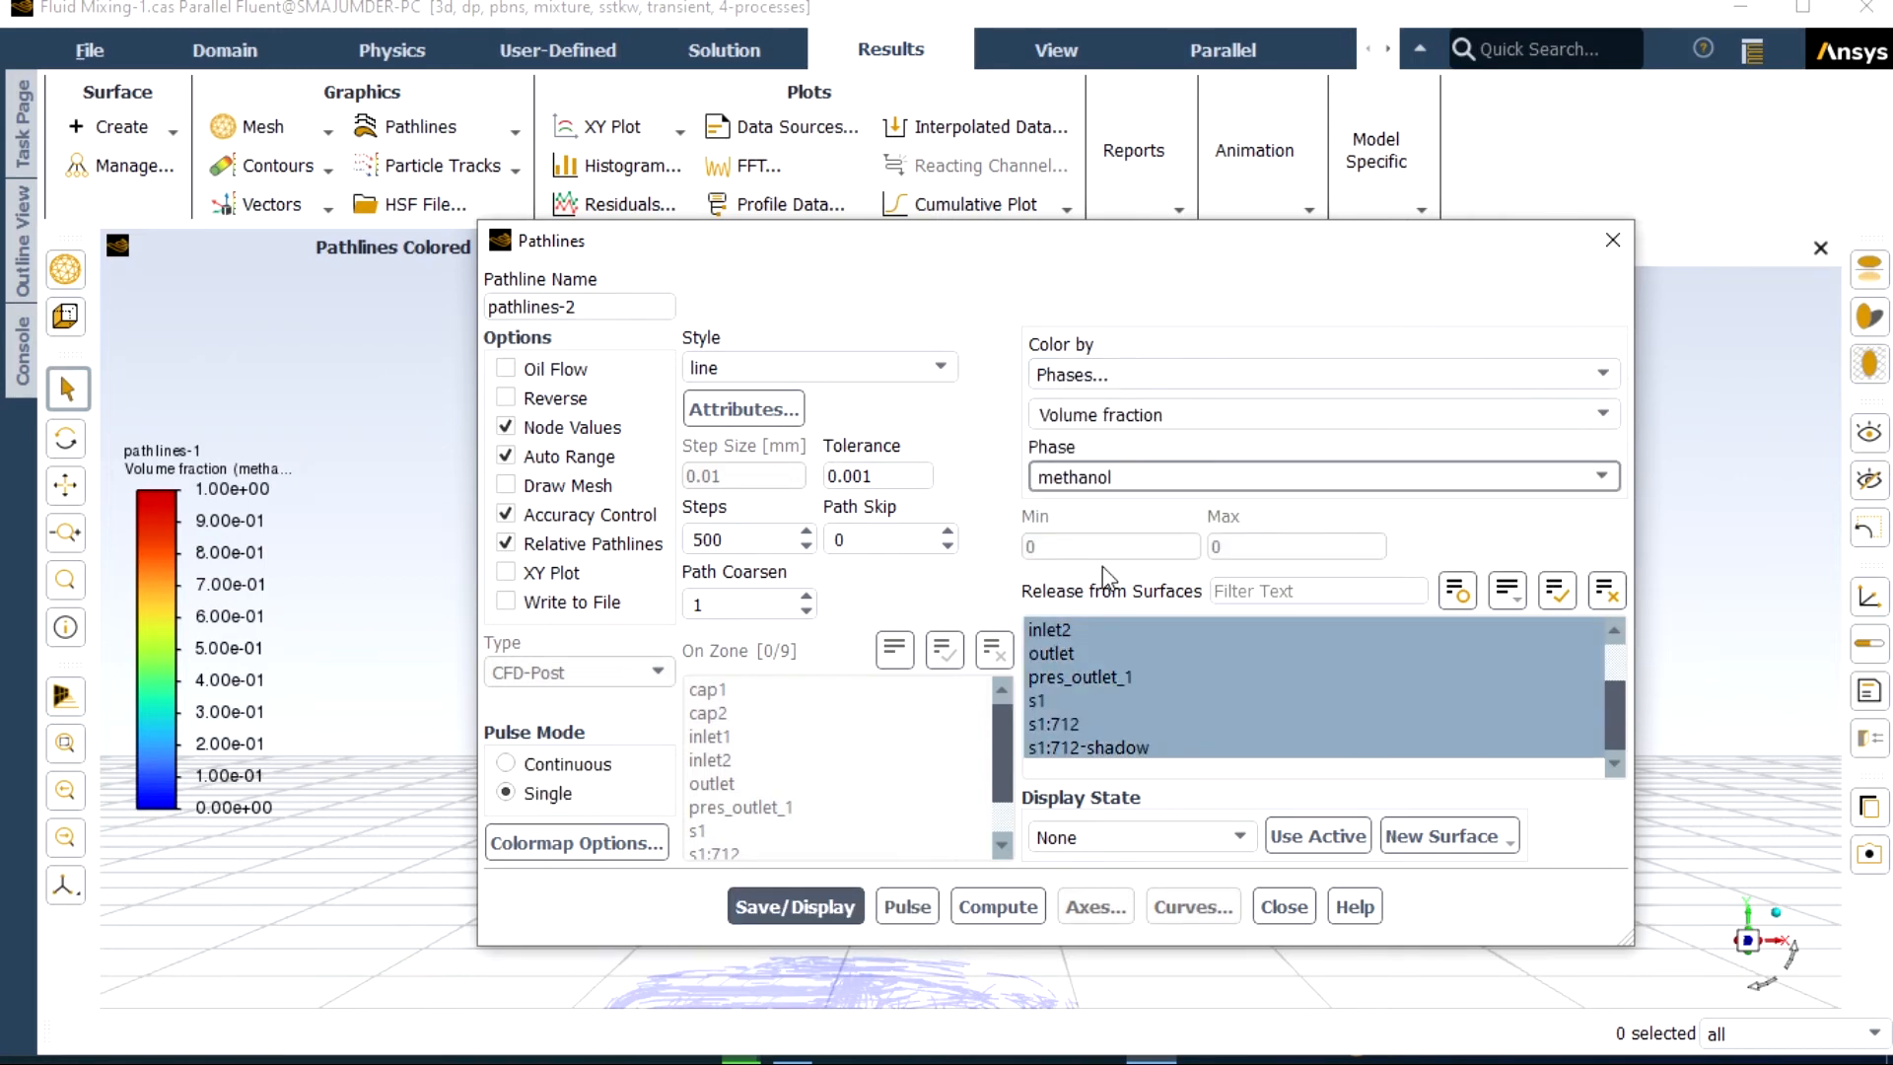
- Play the pathlines' pulse animation, stop it, and reposition the pathlines settings beside the plot
click(907, 907)
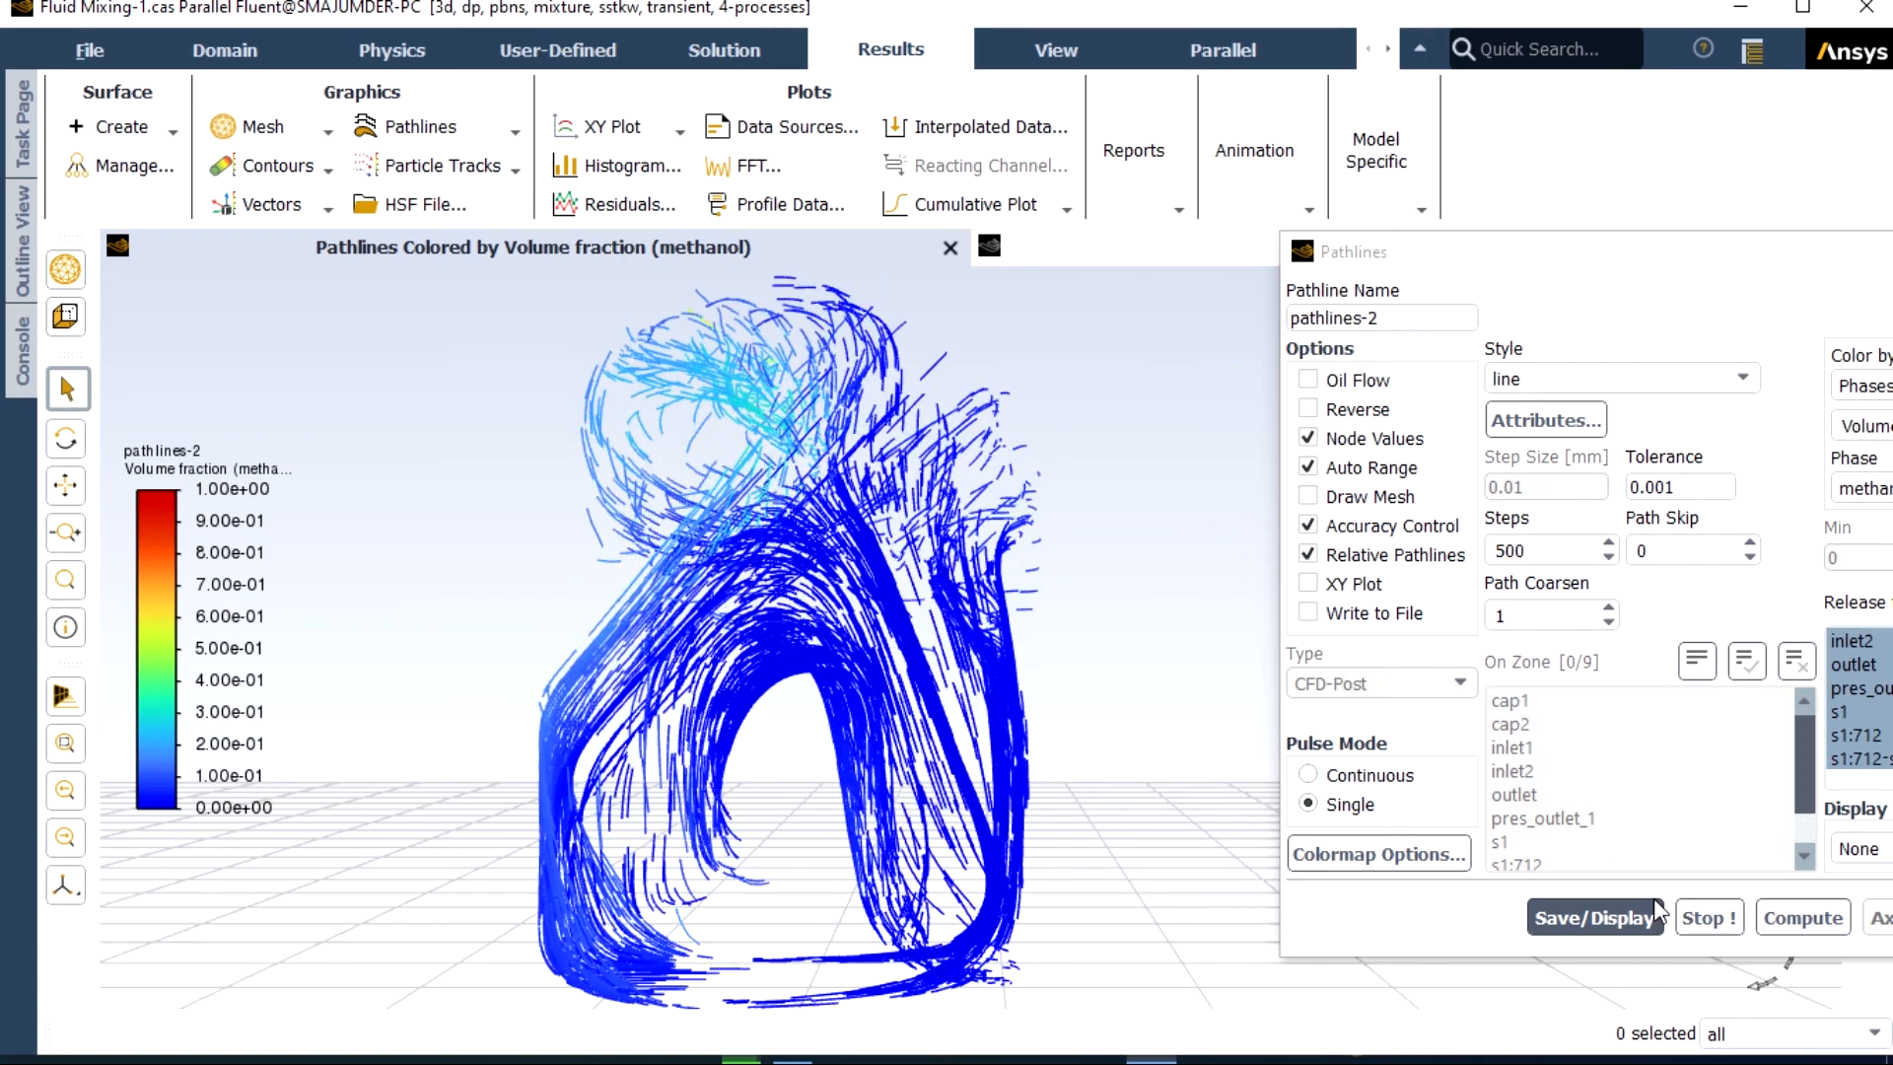
click(1698, 916)
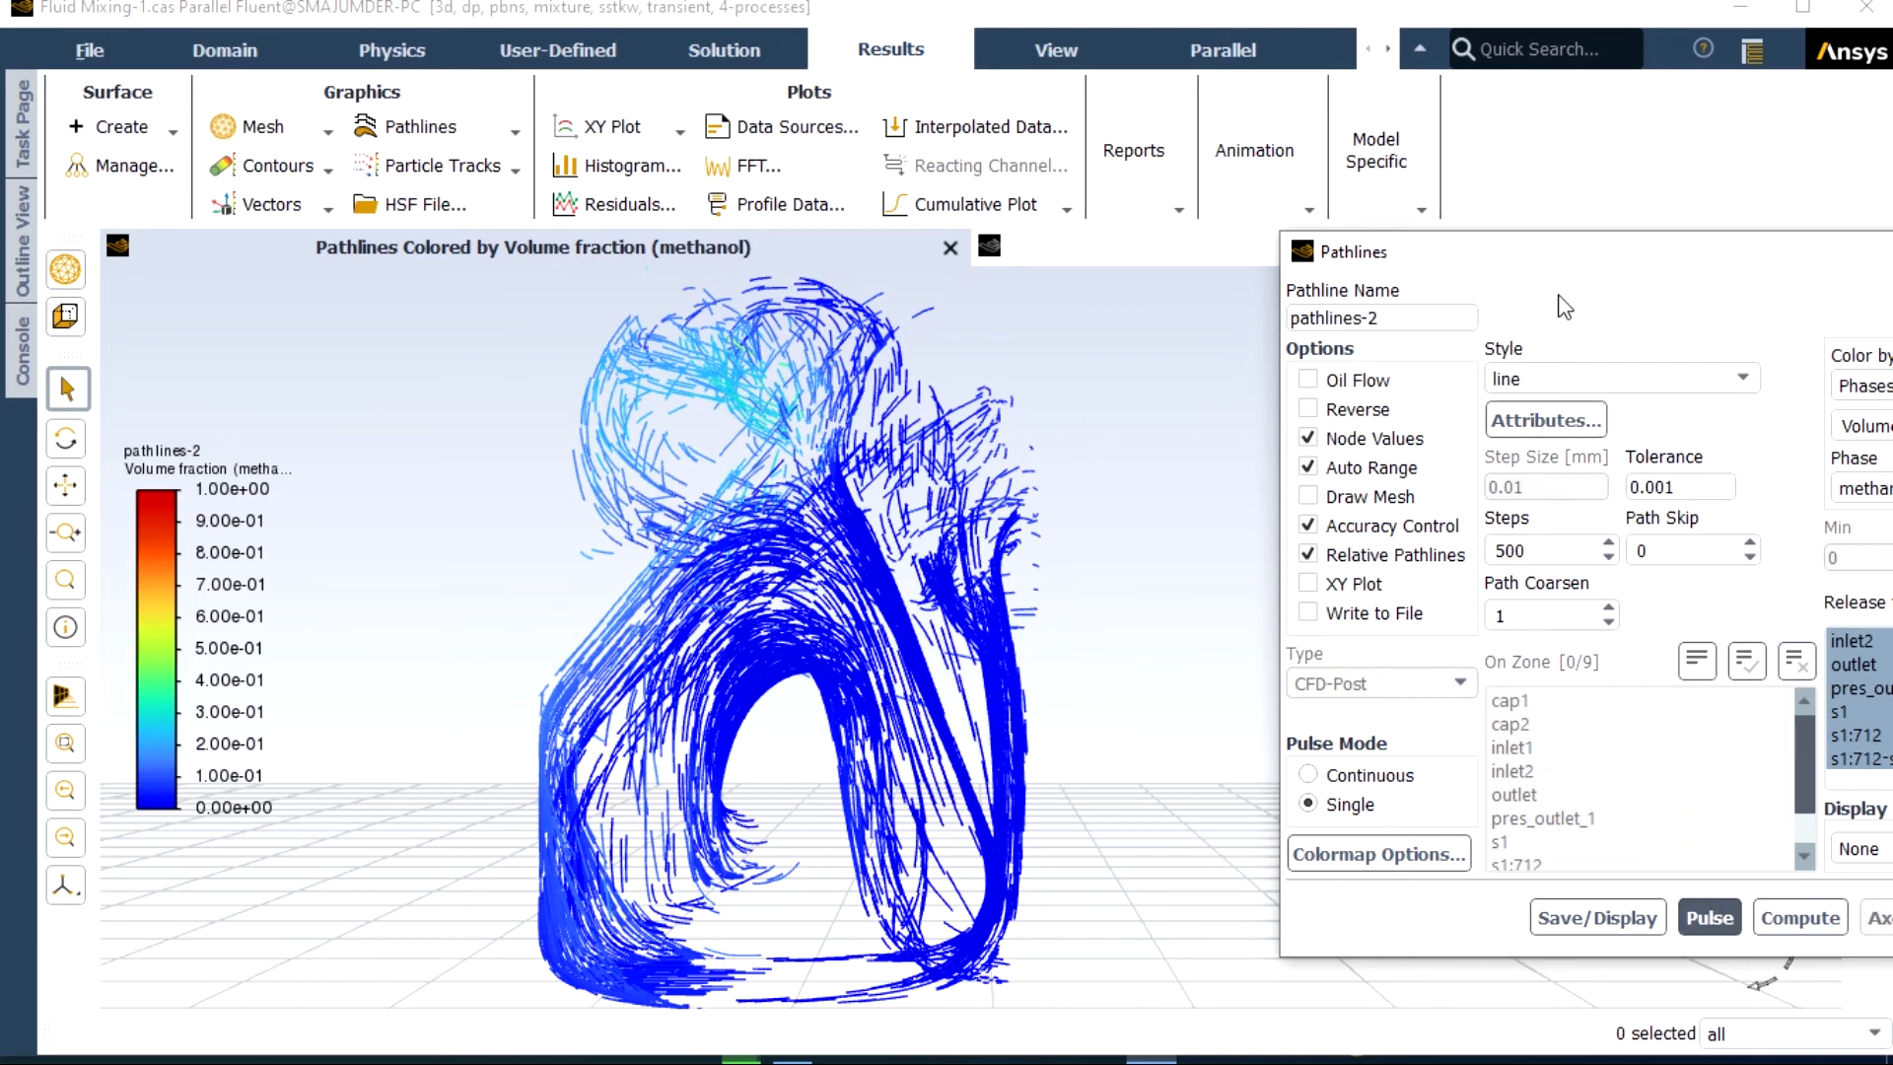
drag(1558, 262, 1341, 246)
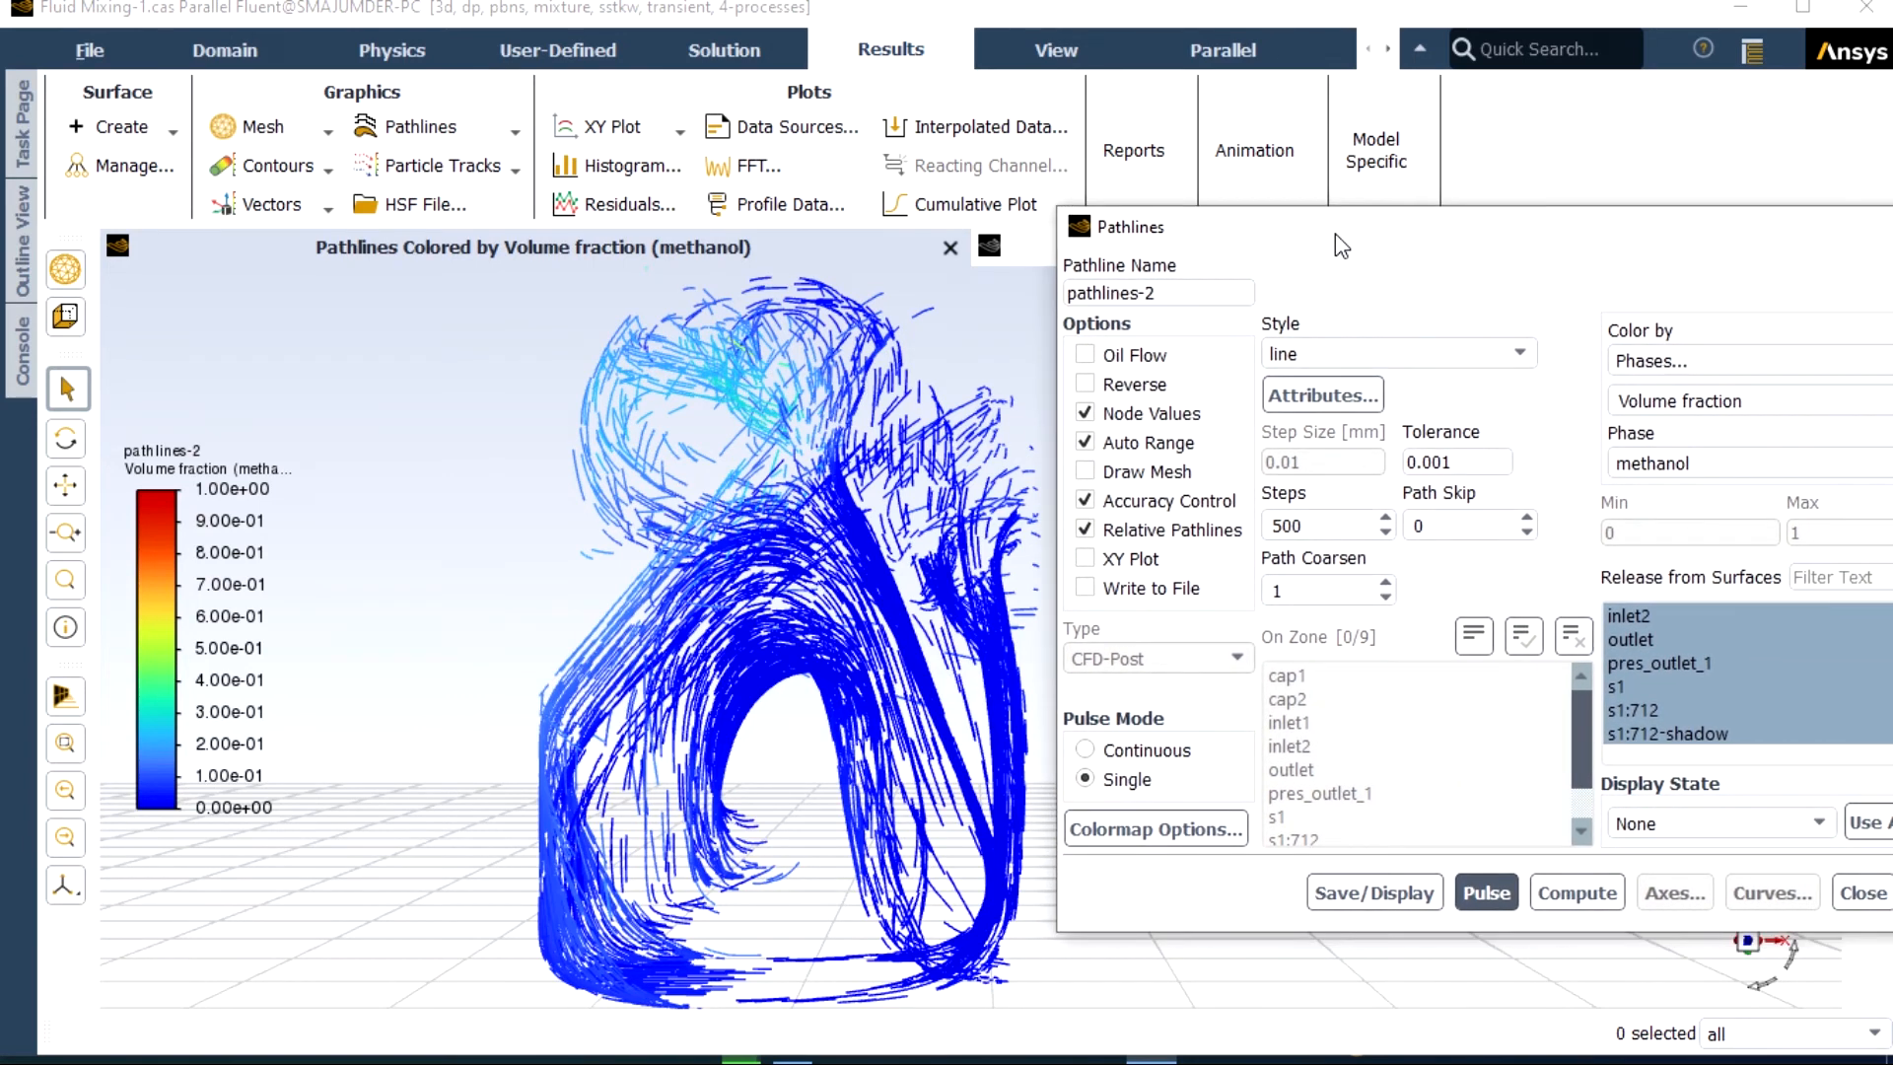
- Color the pathlines by the water phase's volume fraction, play and stop their pulse animation, and close the pathlines settings
click(1642, 461)
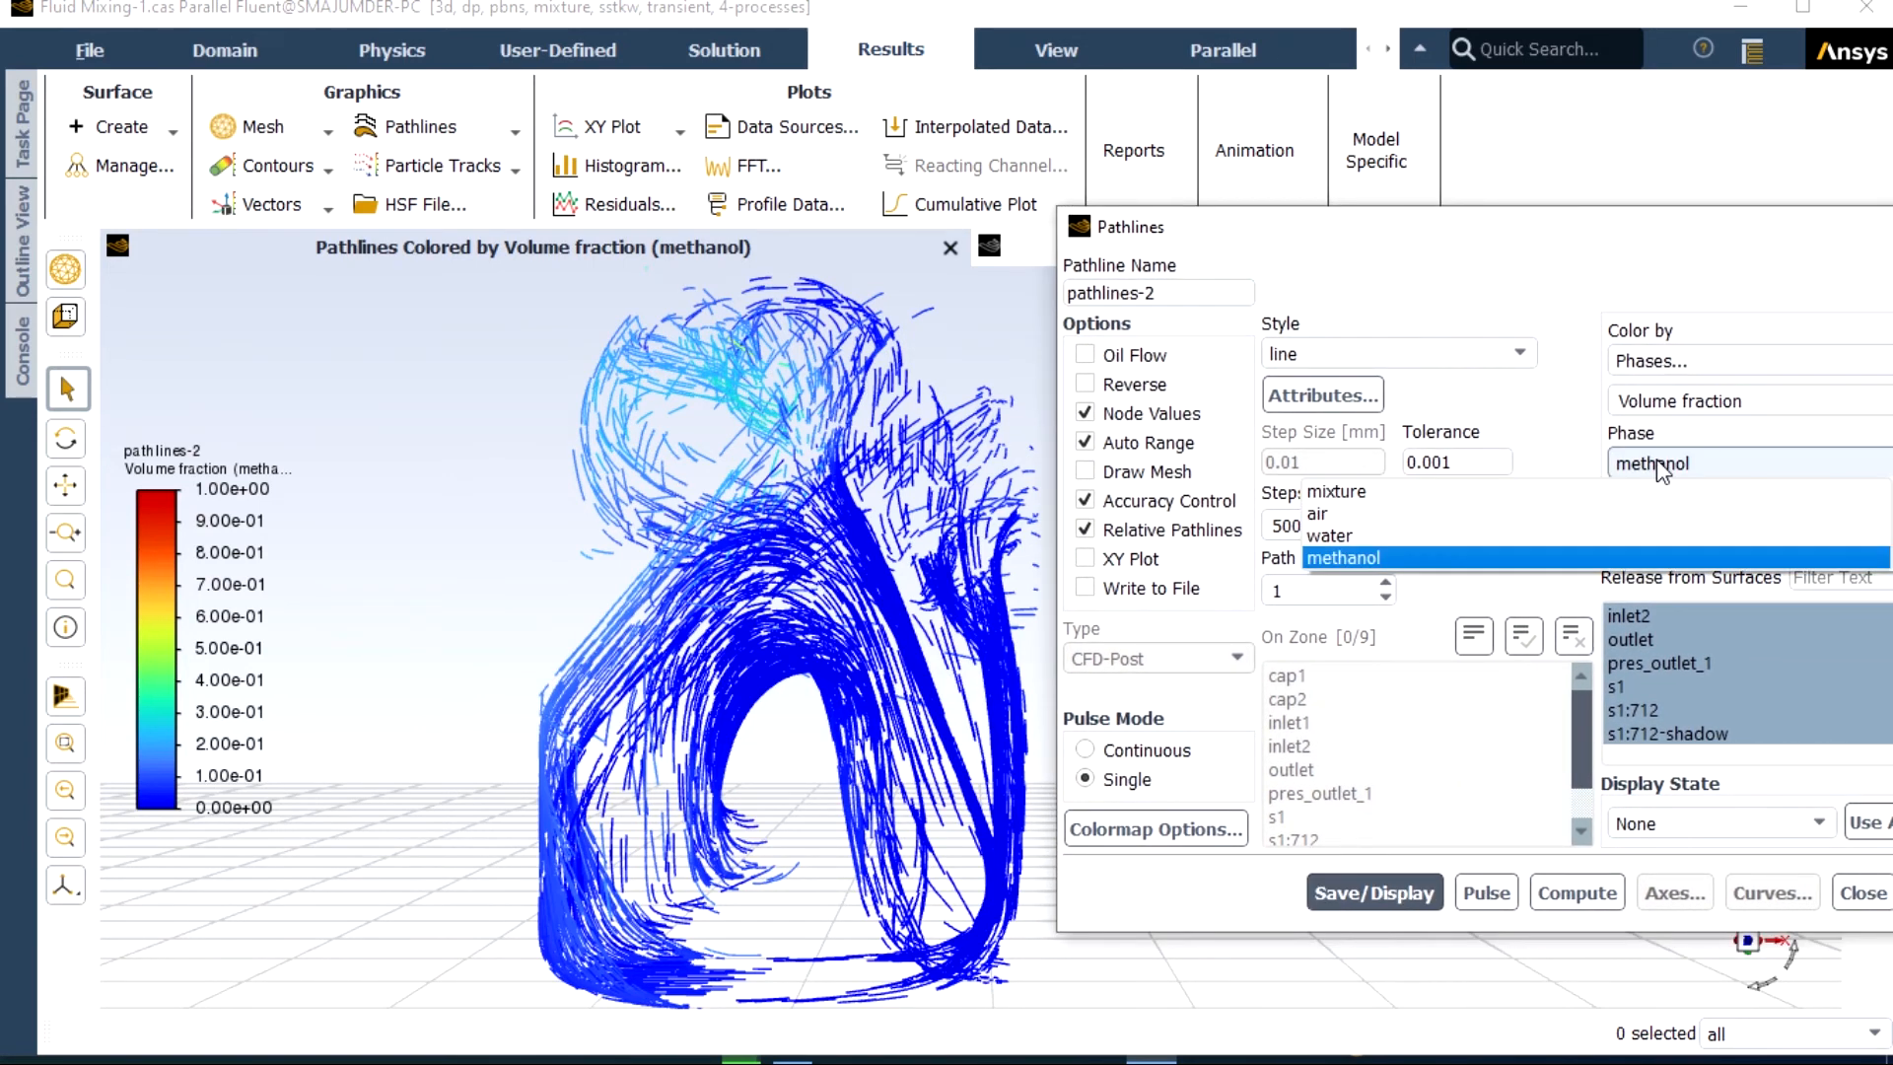
click(1404, 536)
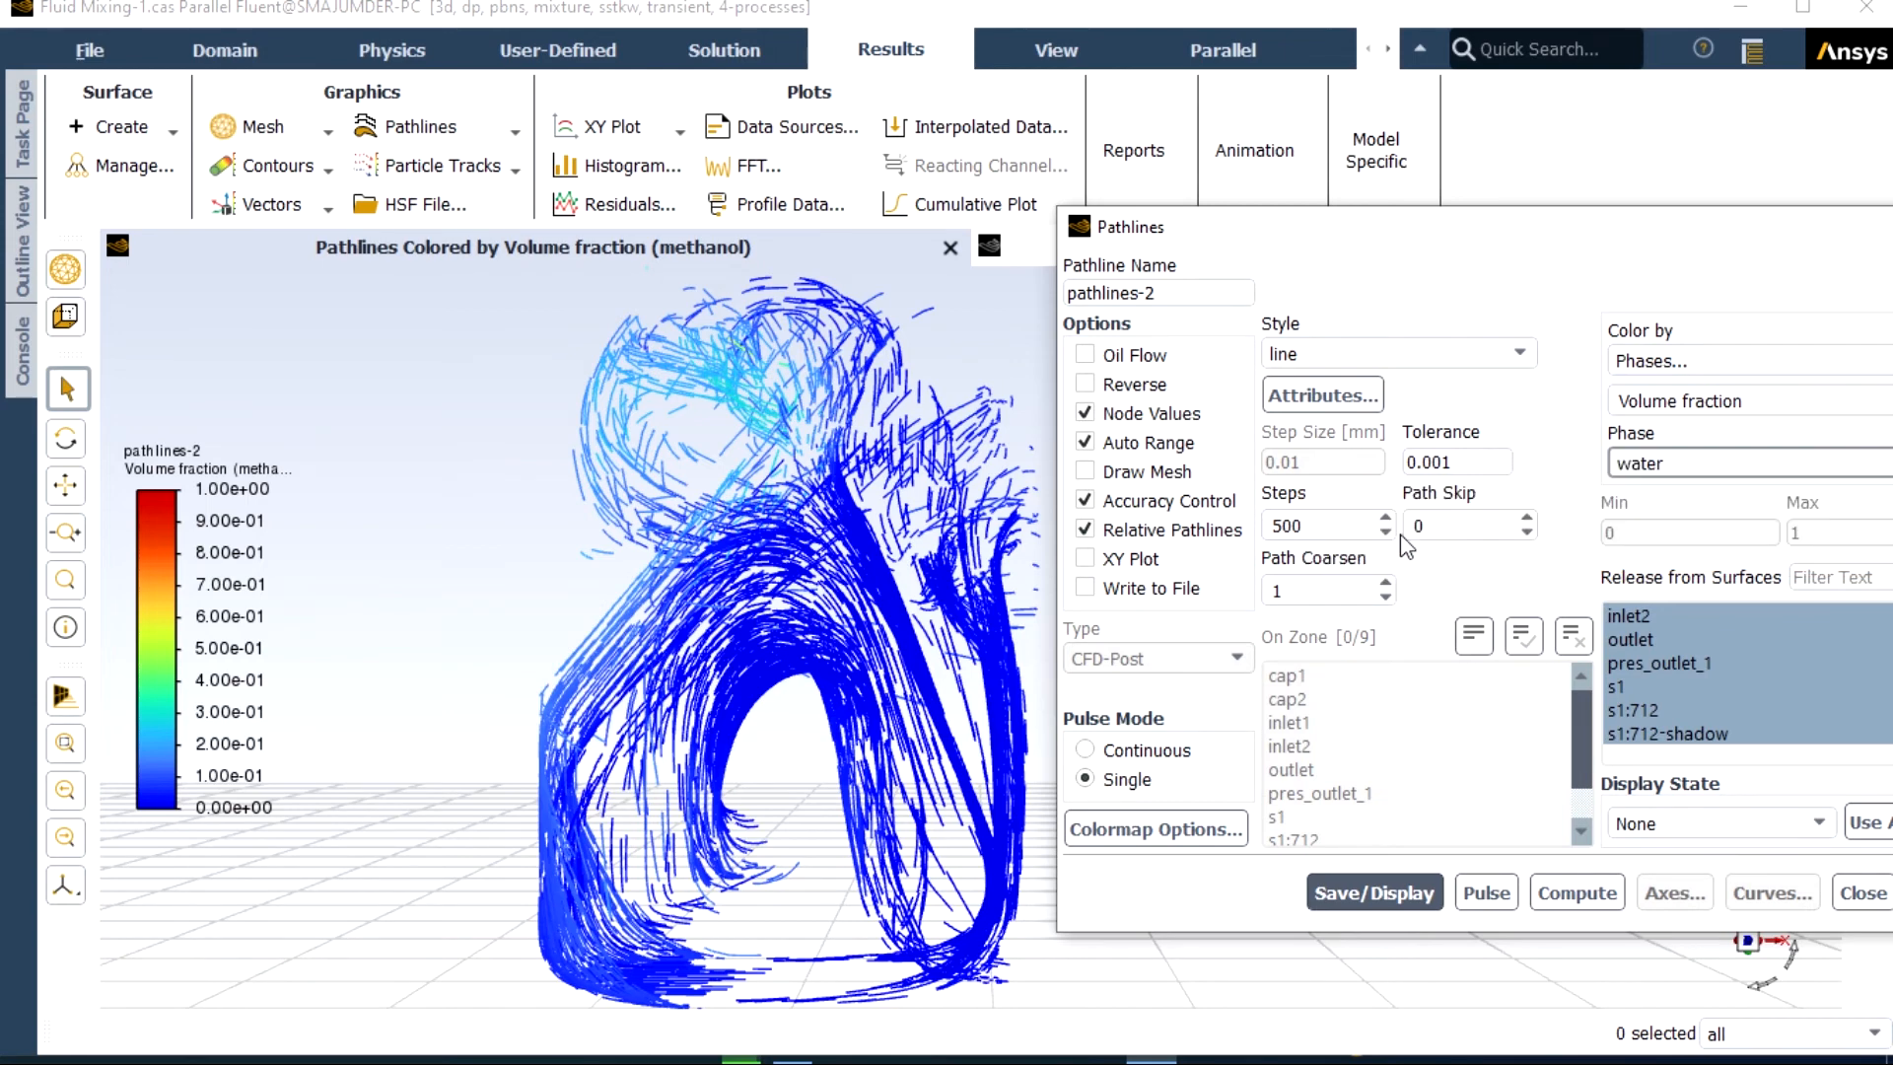
click(1487, 893)
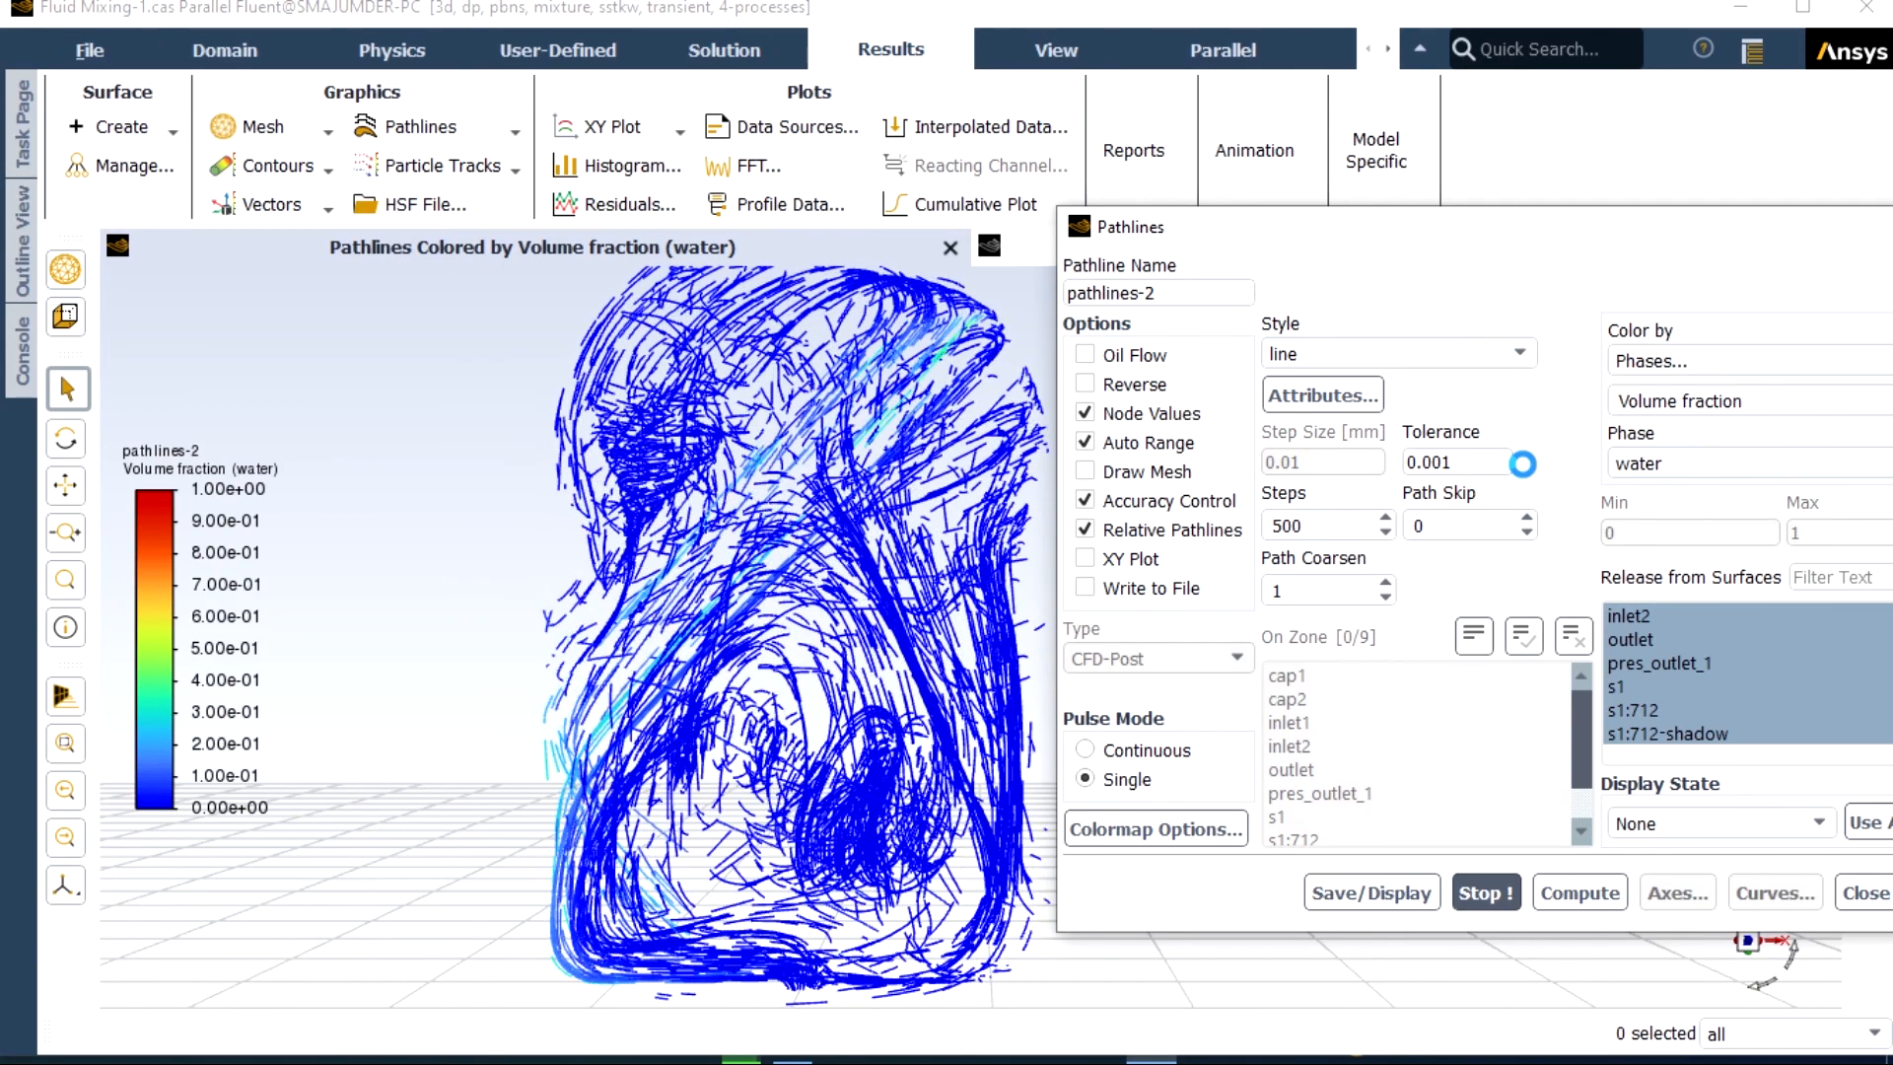
click(1505, 893)
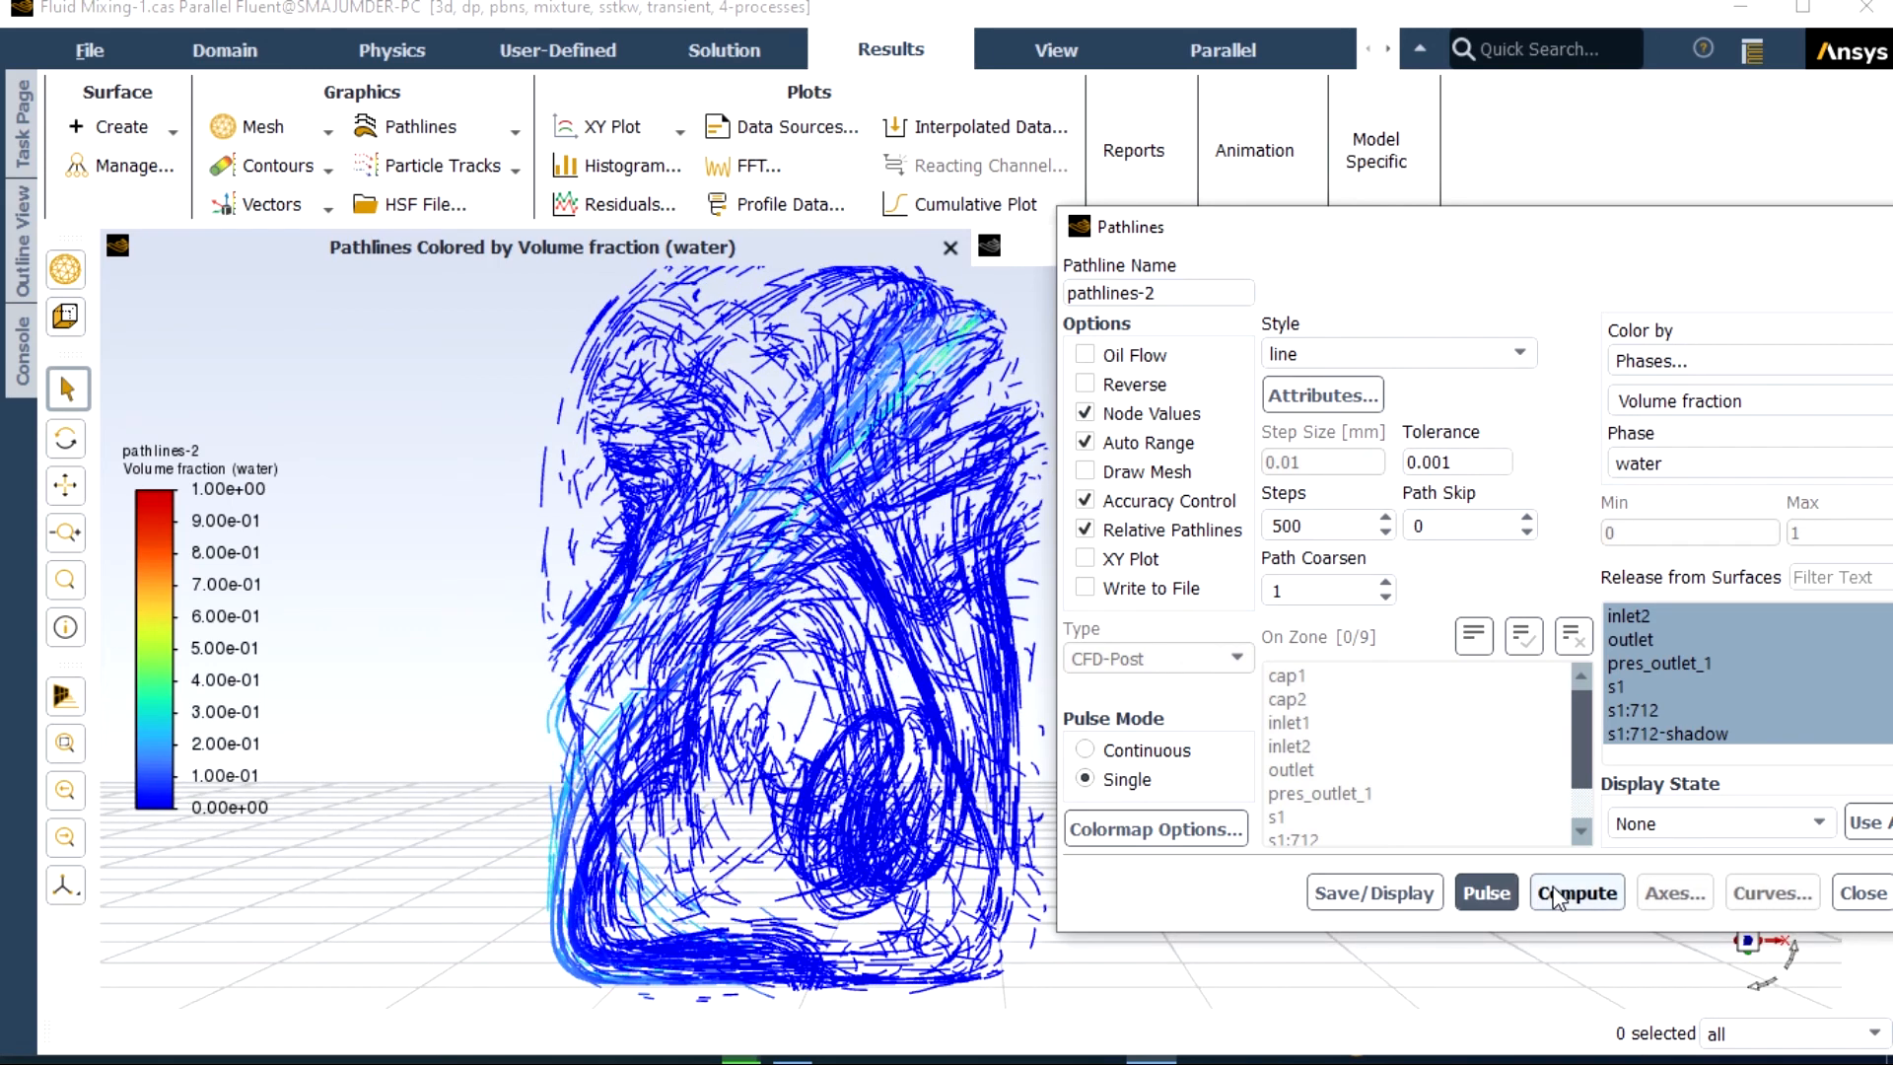
click(1556, 893)
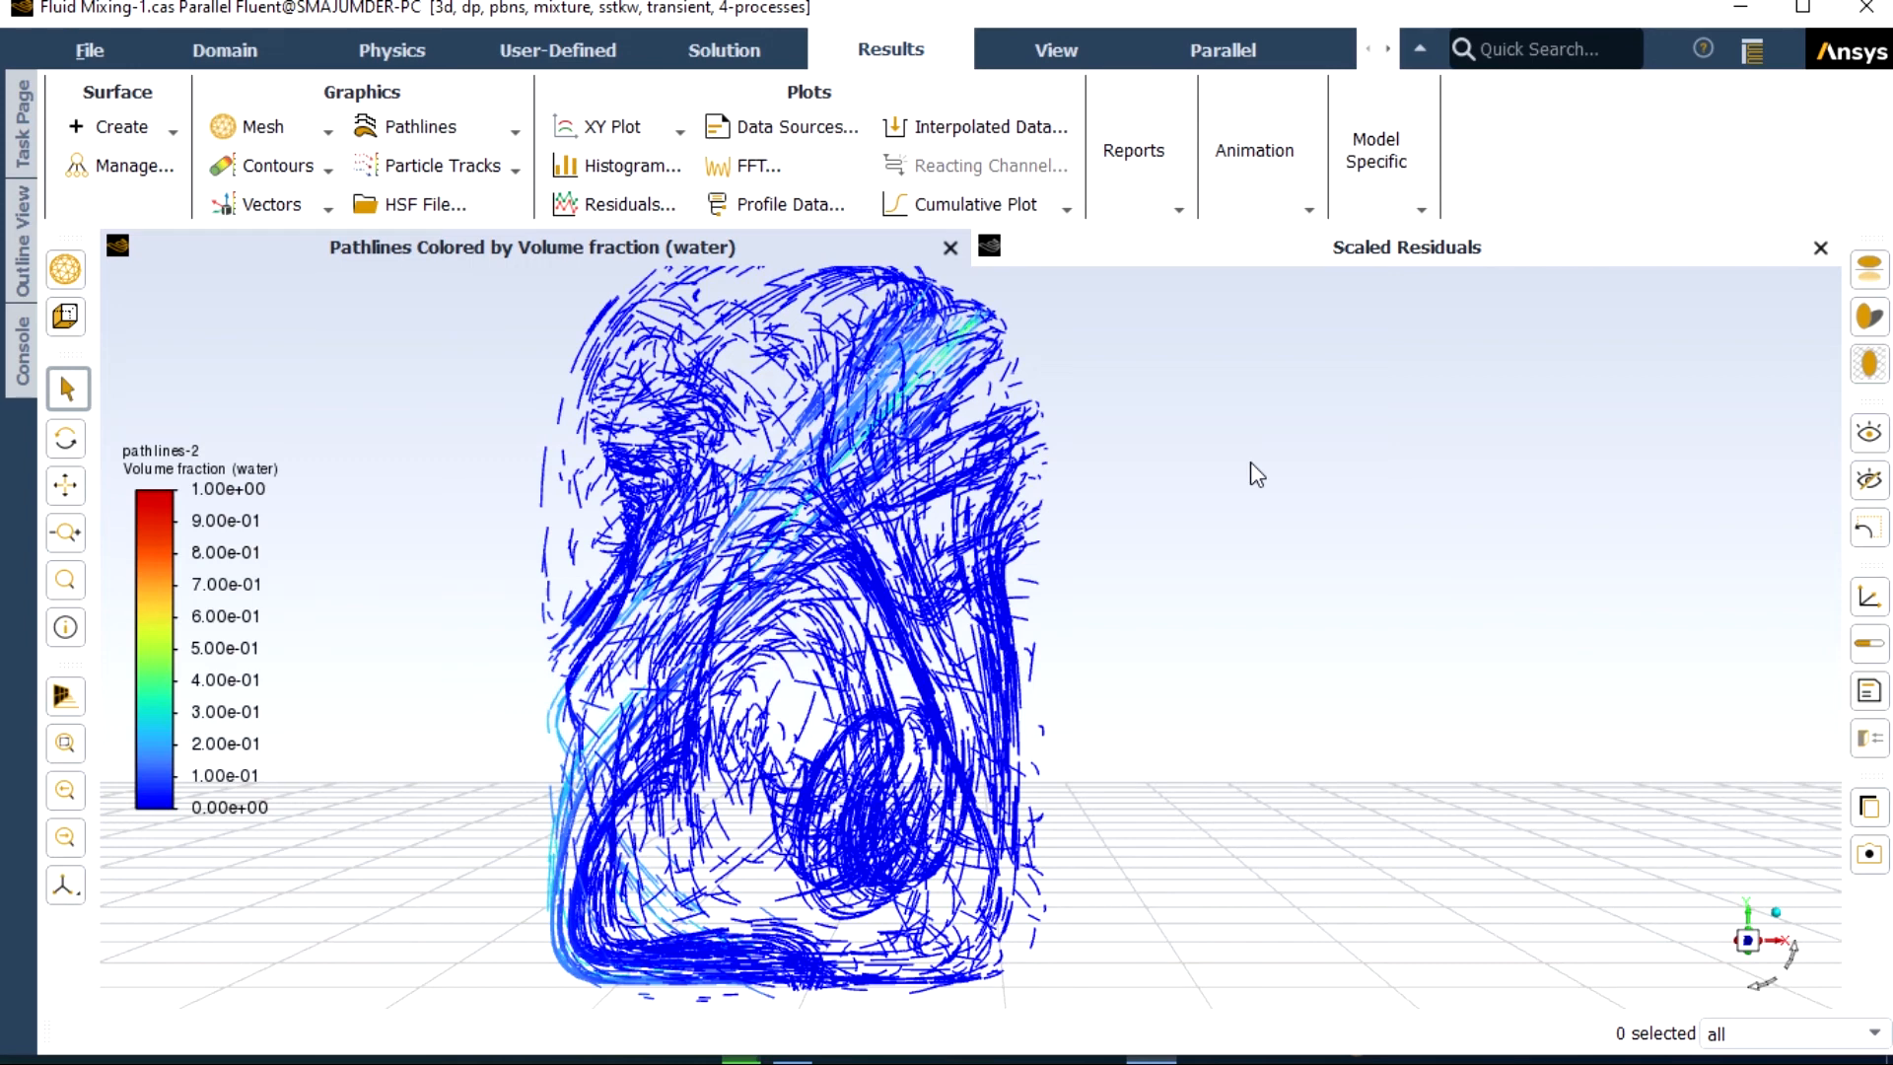
- Create a single plane surface through the tank with the XY Plane method at the default Z position
right_click(1148, 562)
mouse_move(1198, 611)
mouse_move(1412, 663)
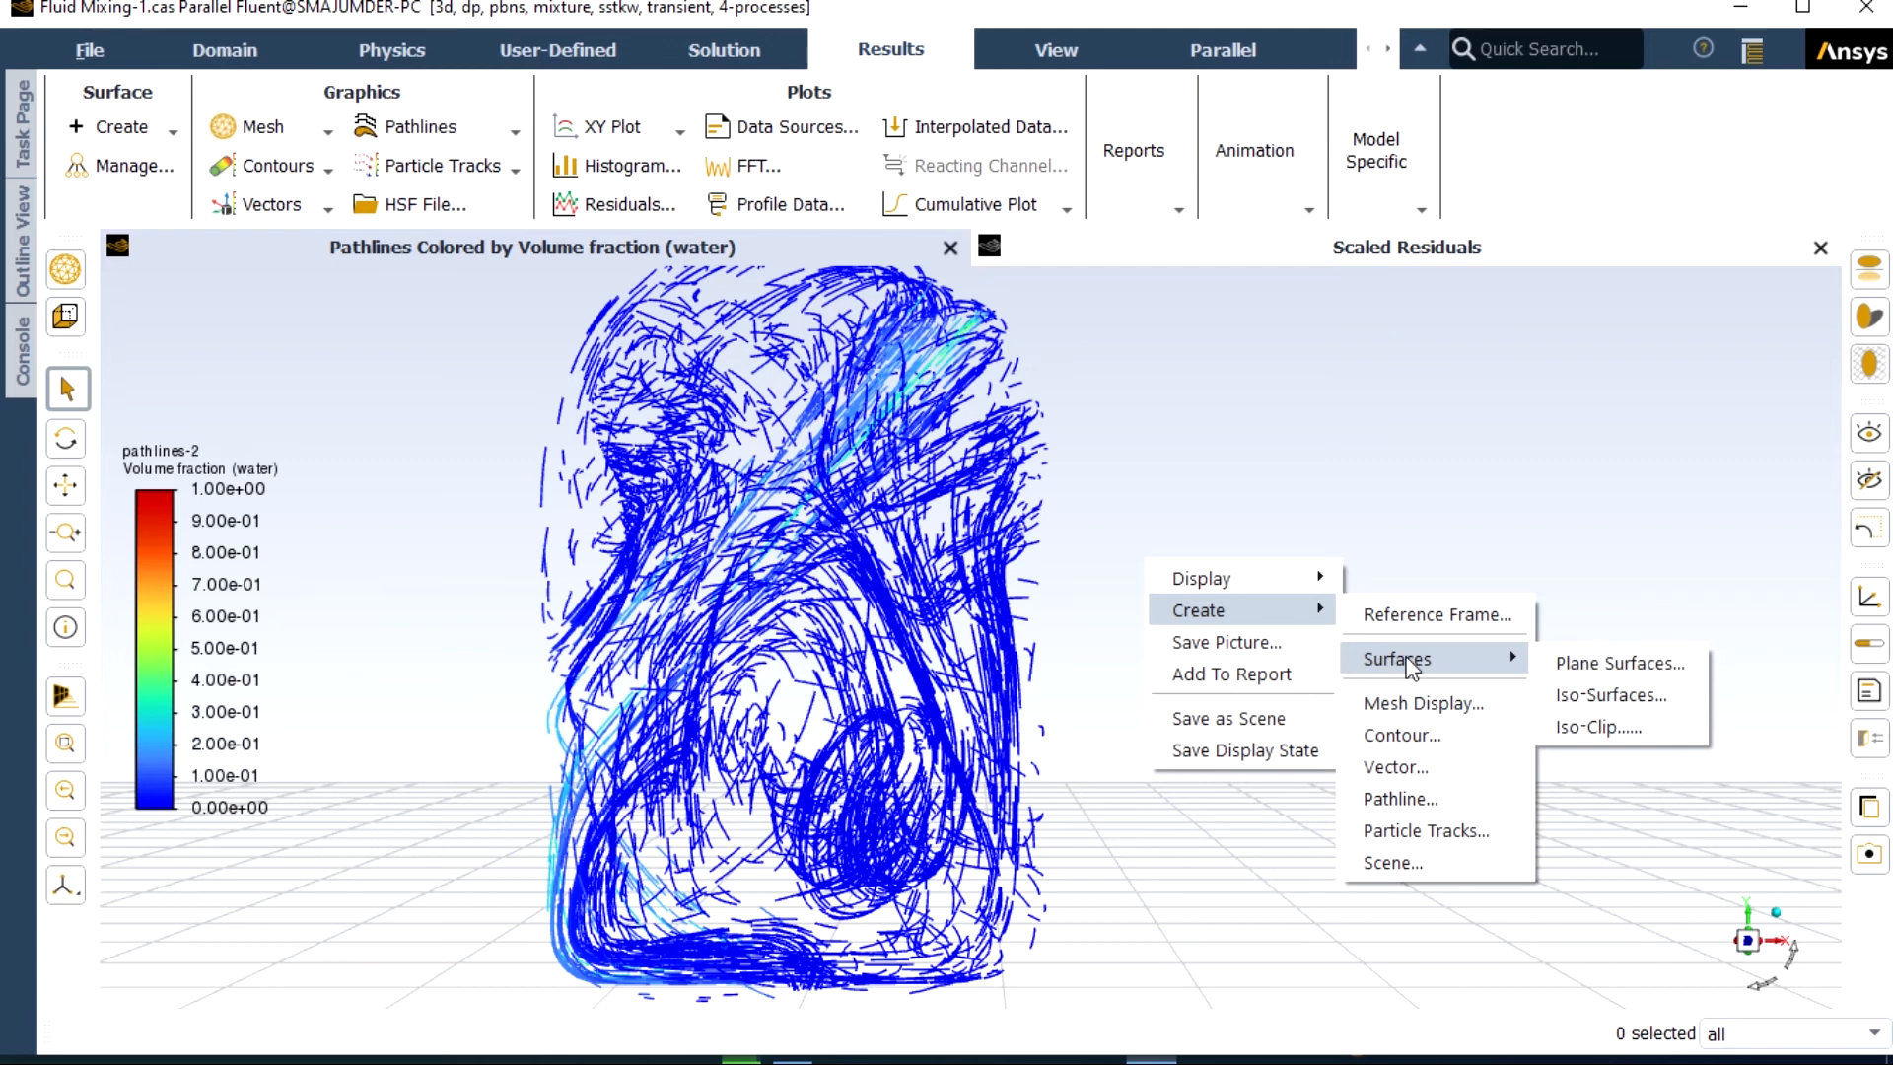
click(1581, 665)
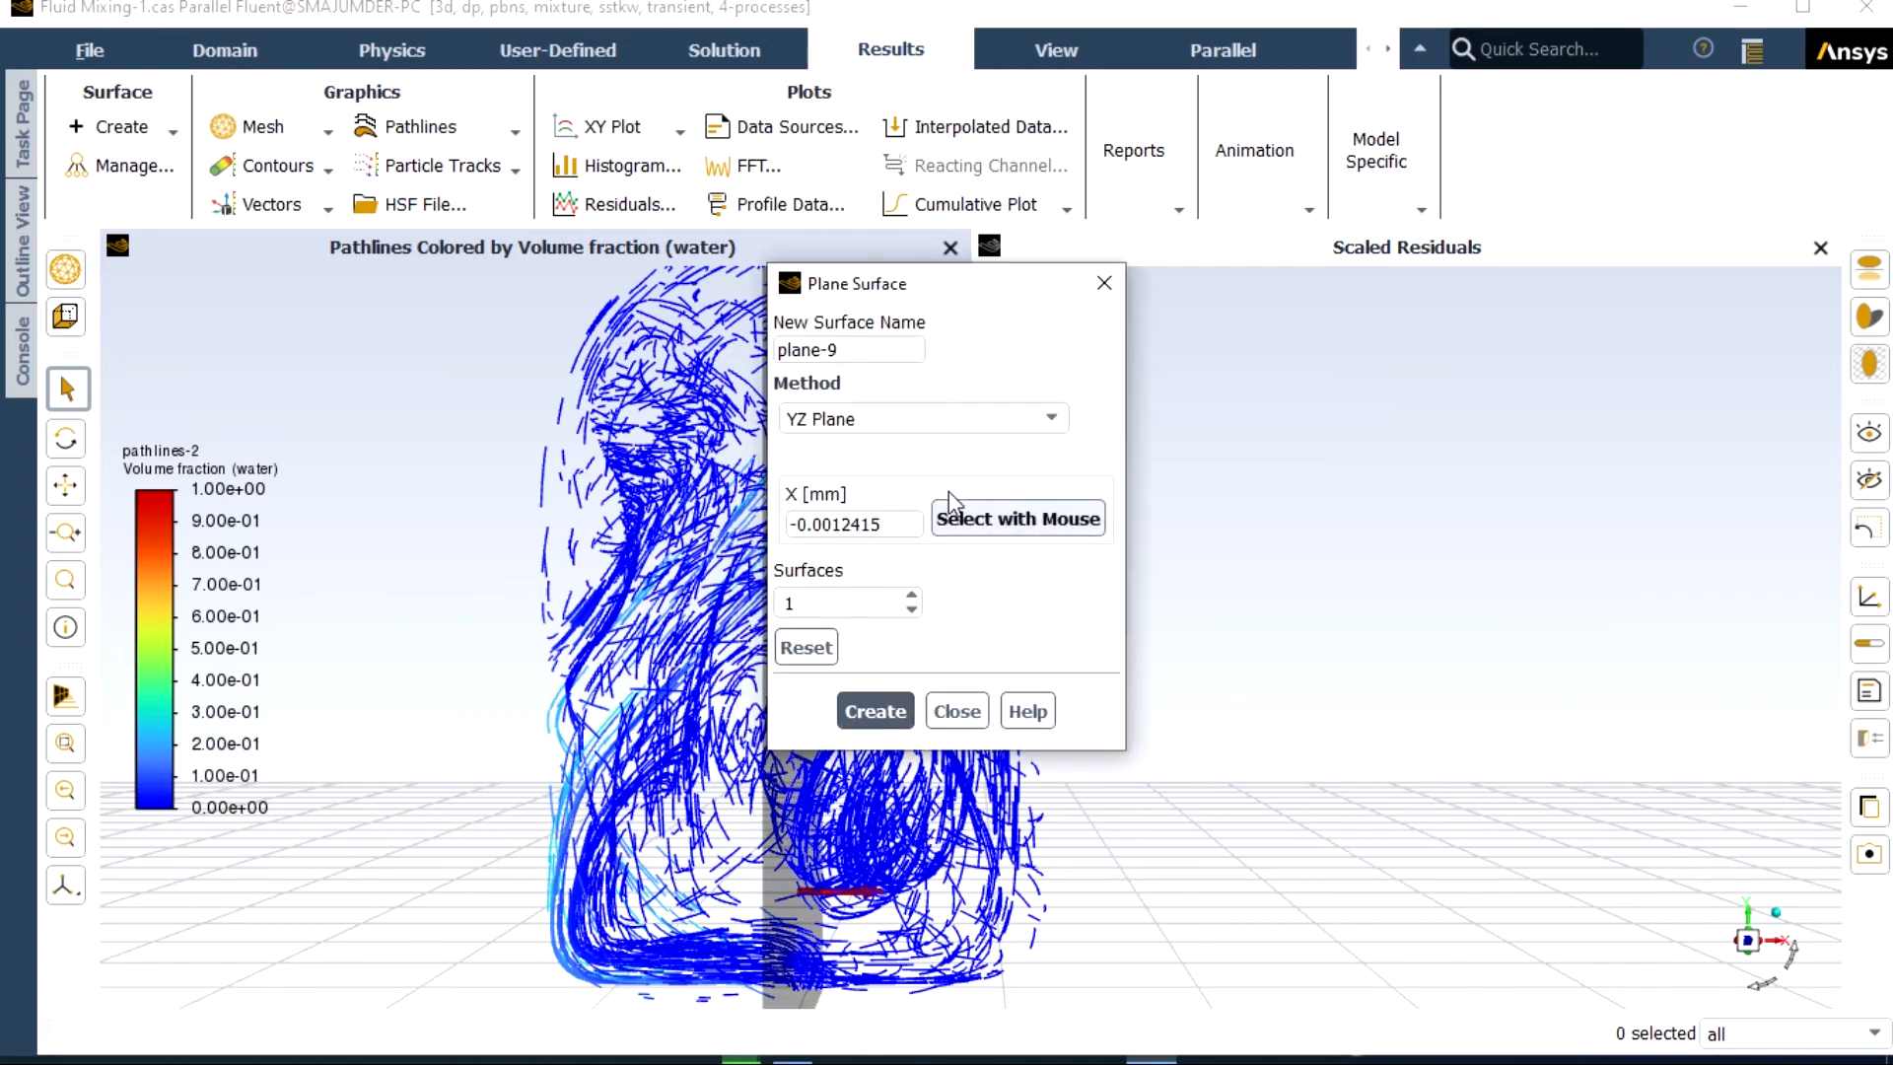
click(1052, 419)
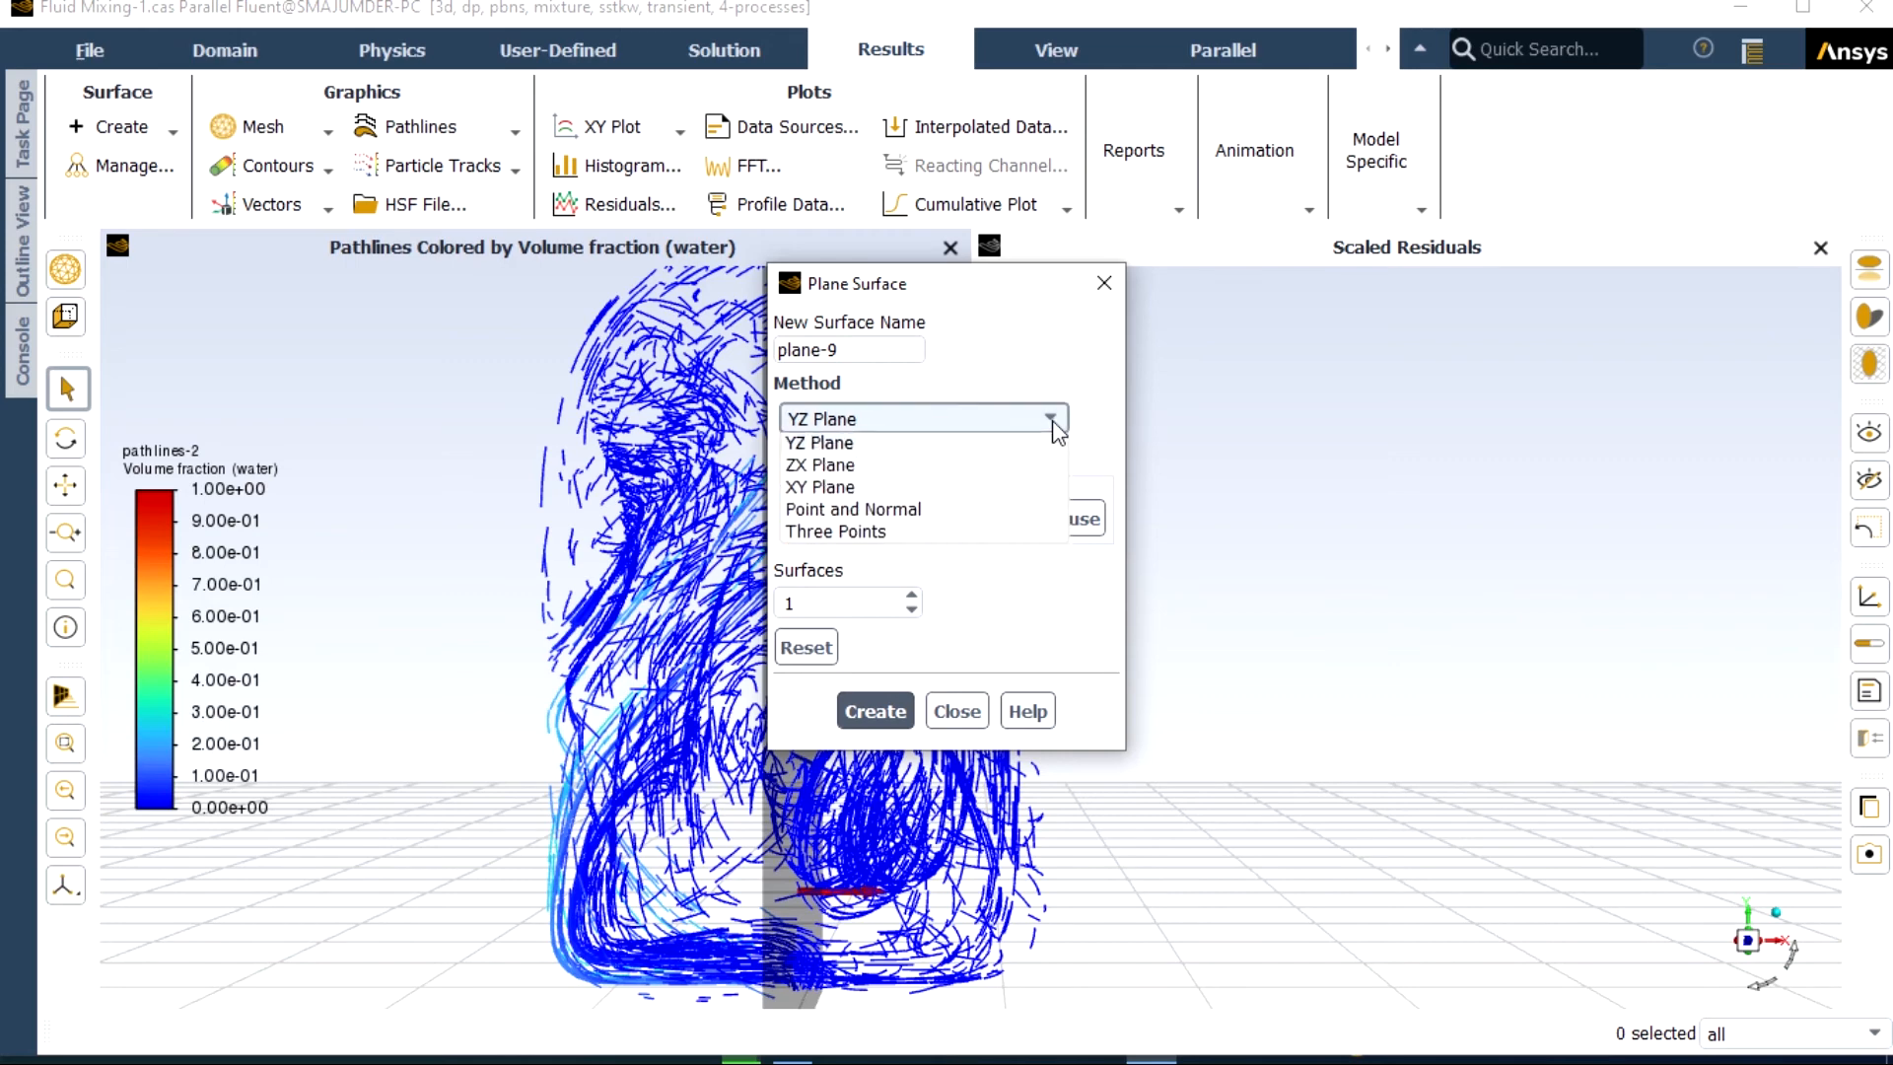
click(964, 491)
click(896, 709)
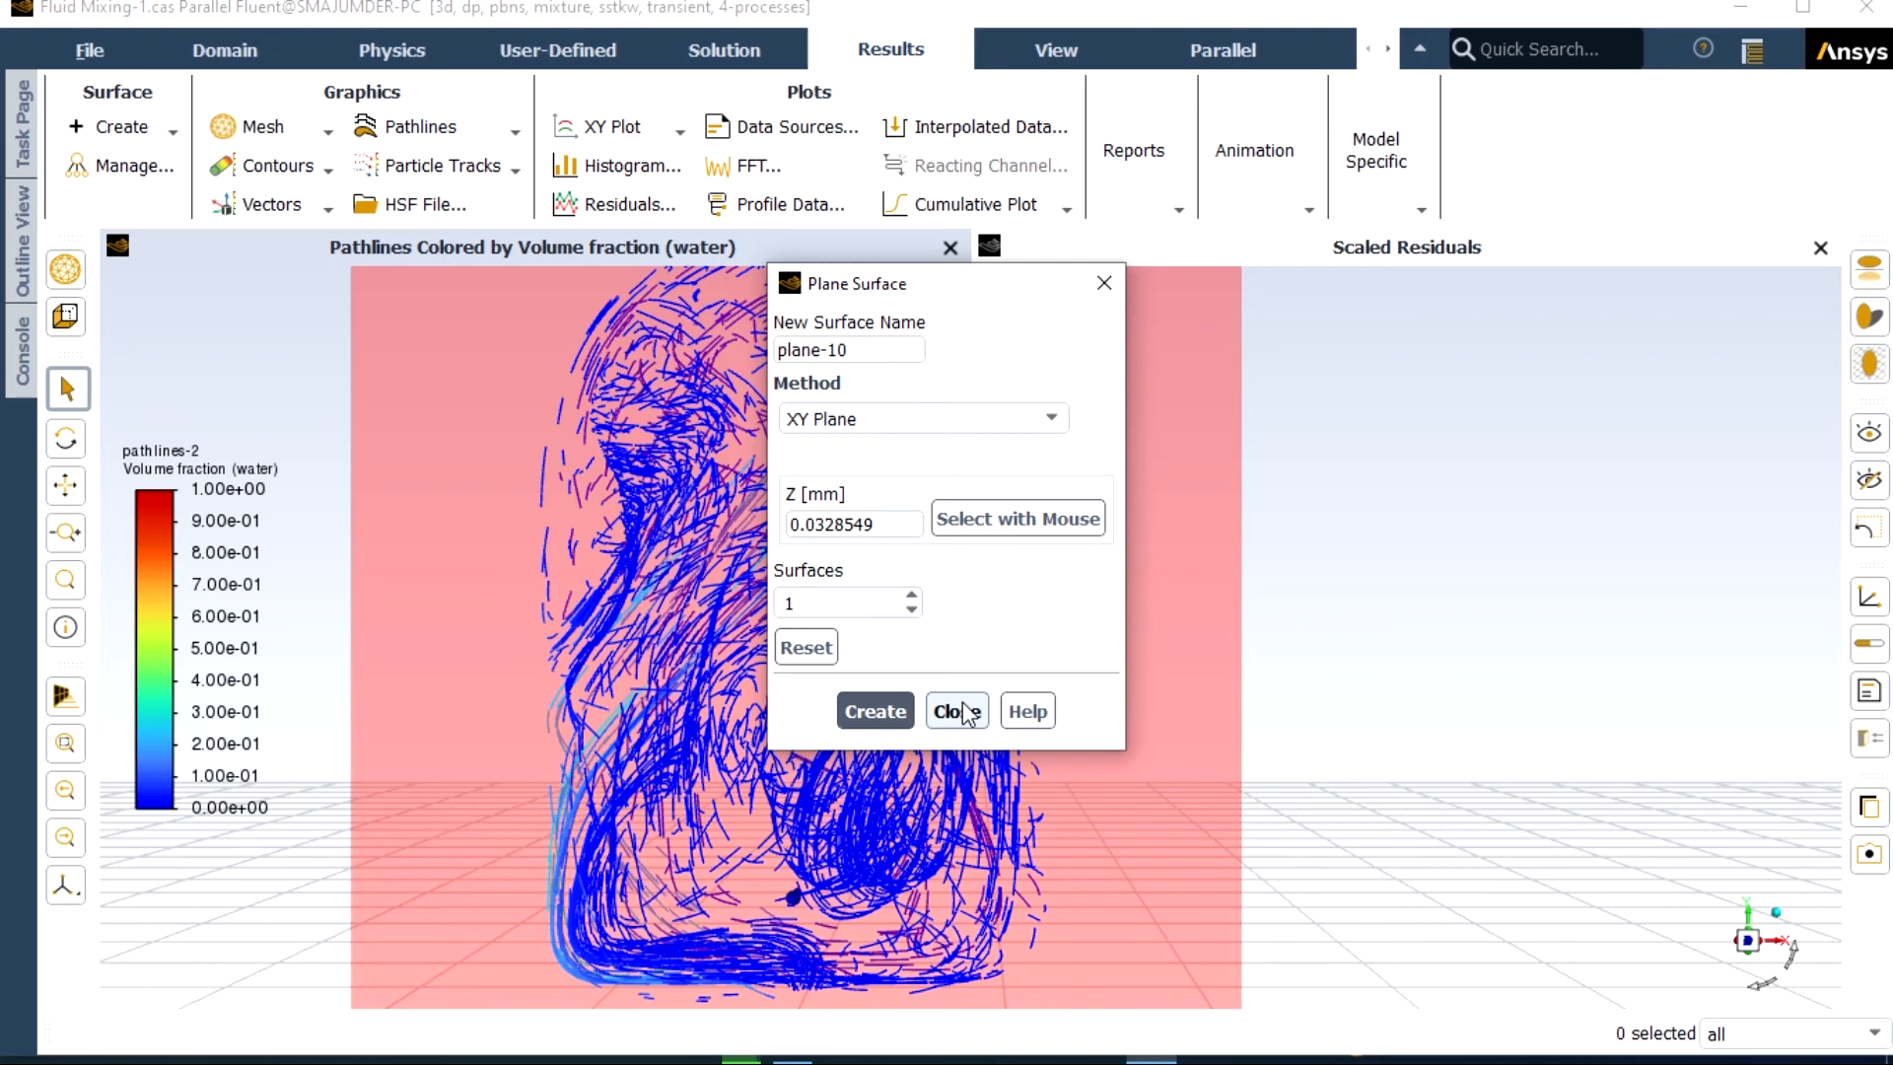
click(964, 711)
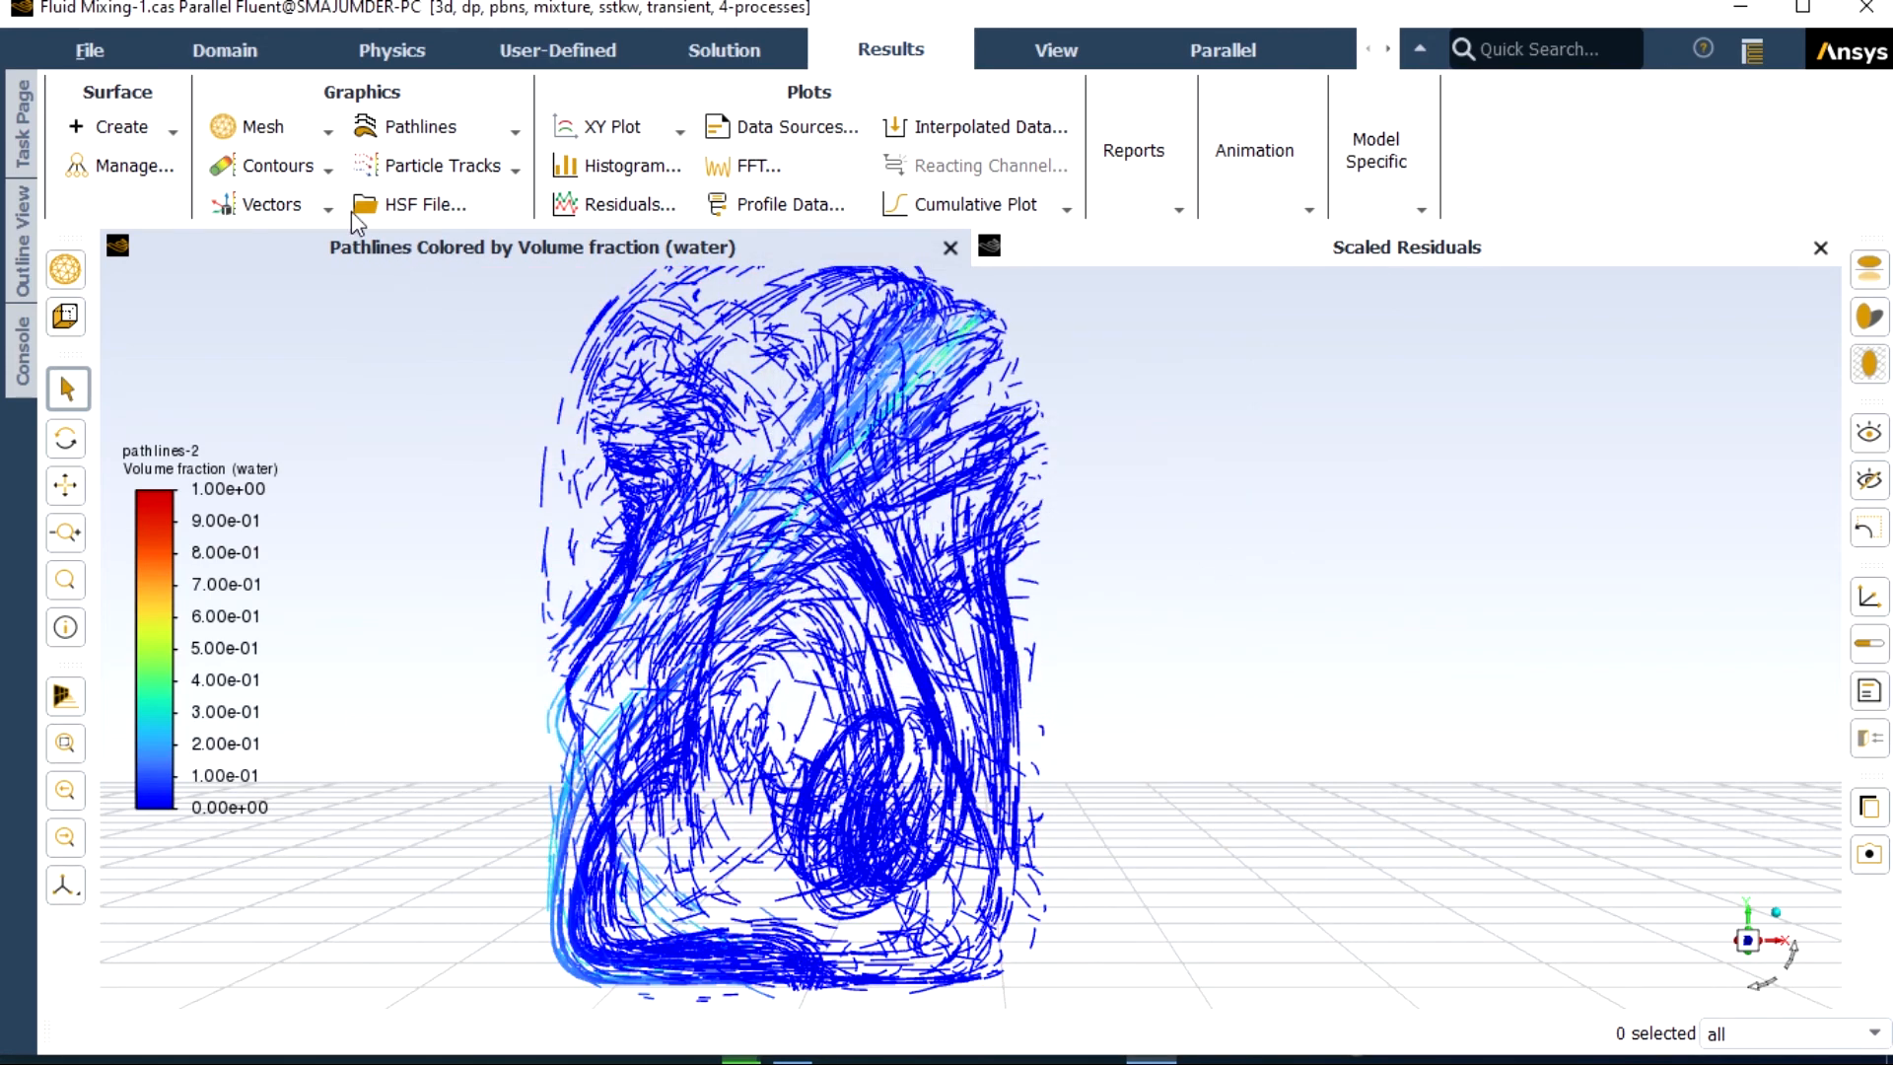
- Define and display a new contour plot of the mixture's static pressure on plane-9, with the contour settings moved clear of the plot
click(329, 170)
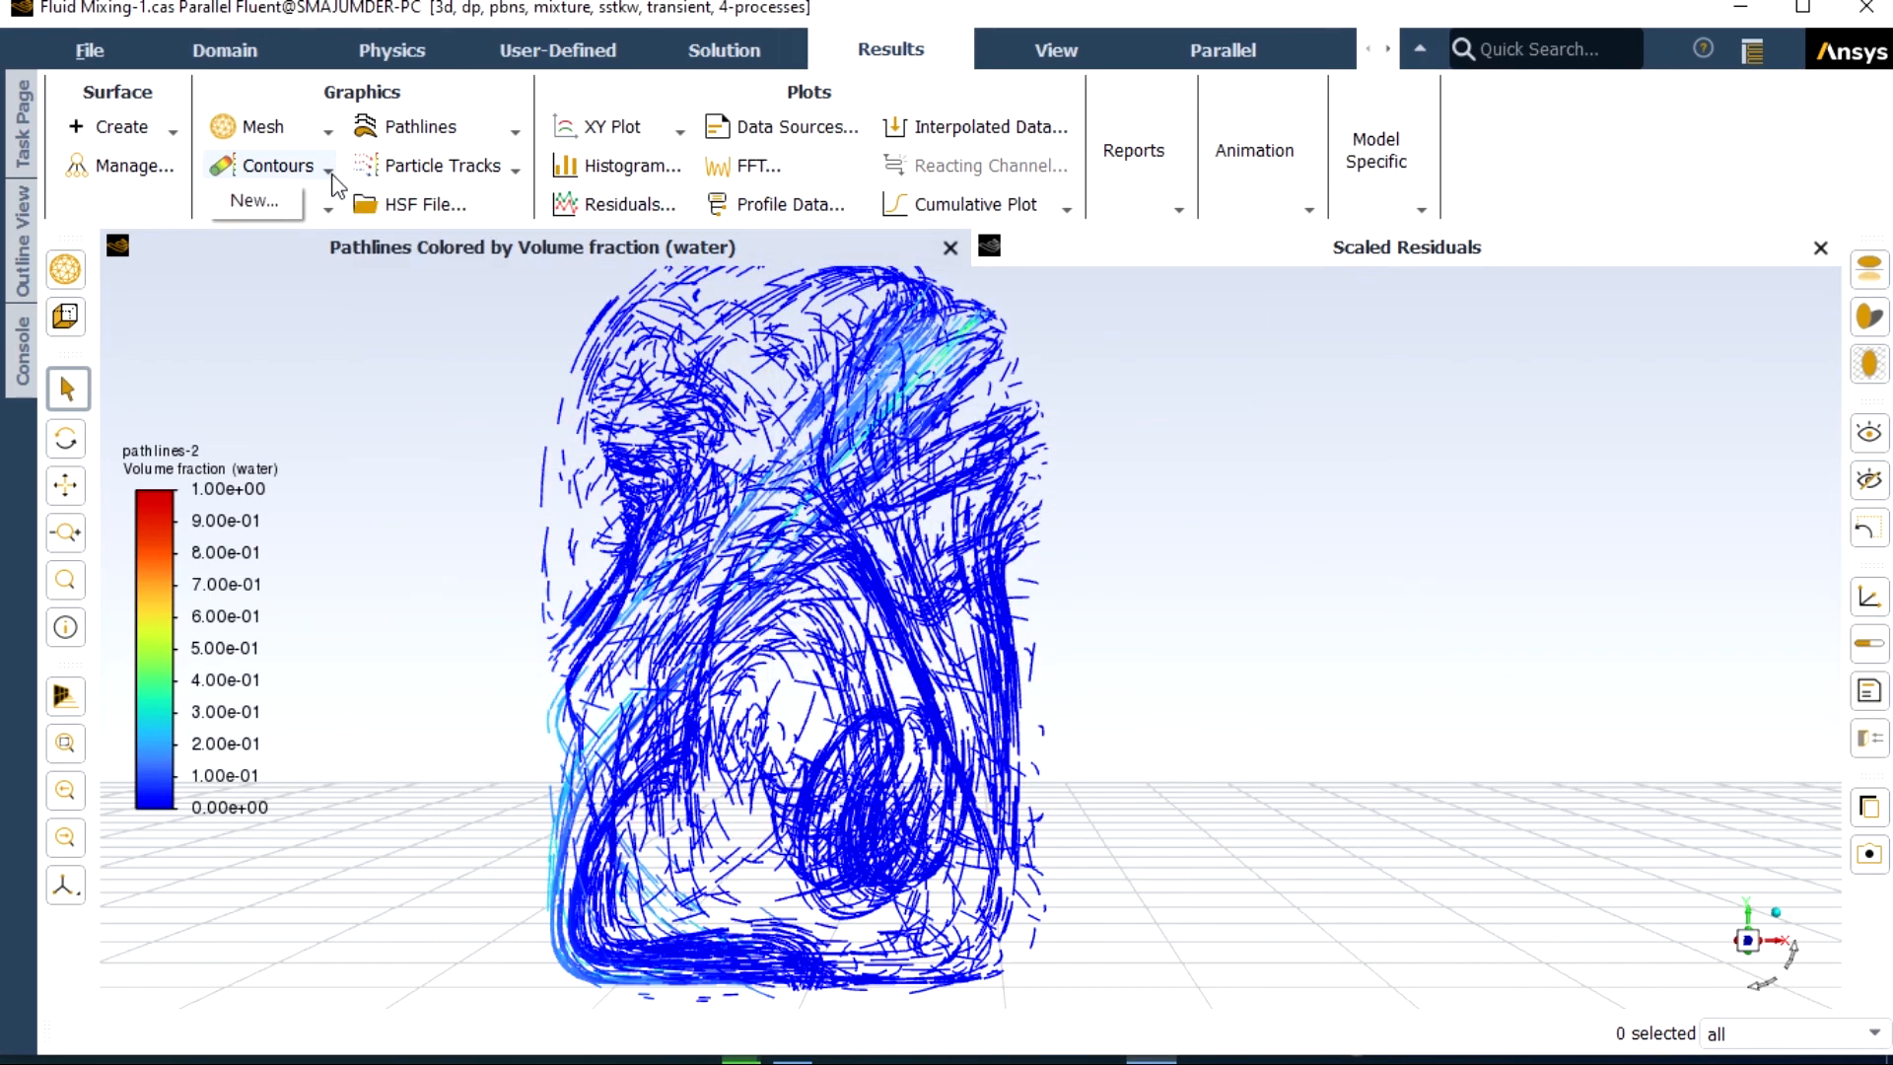
click(262, 200)
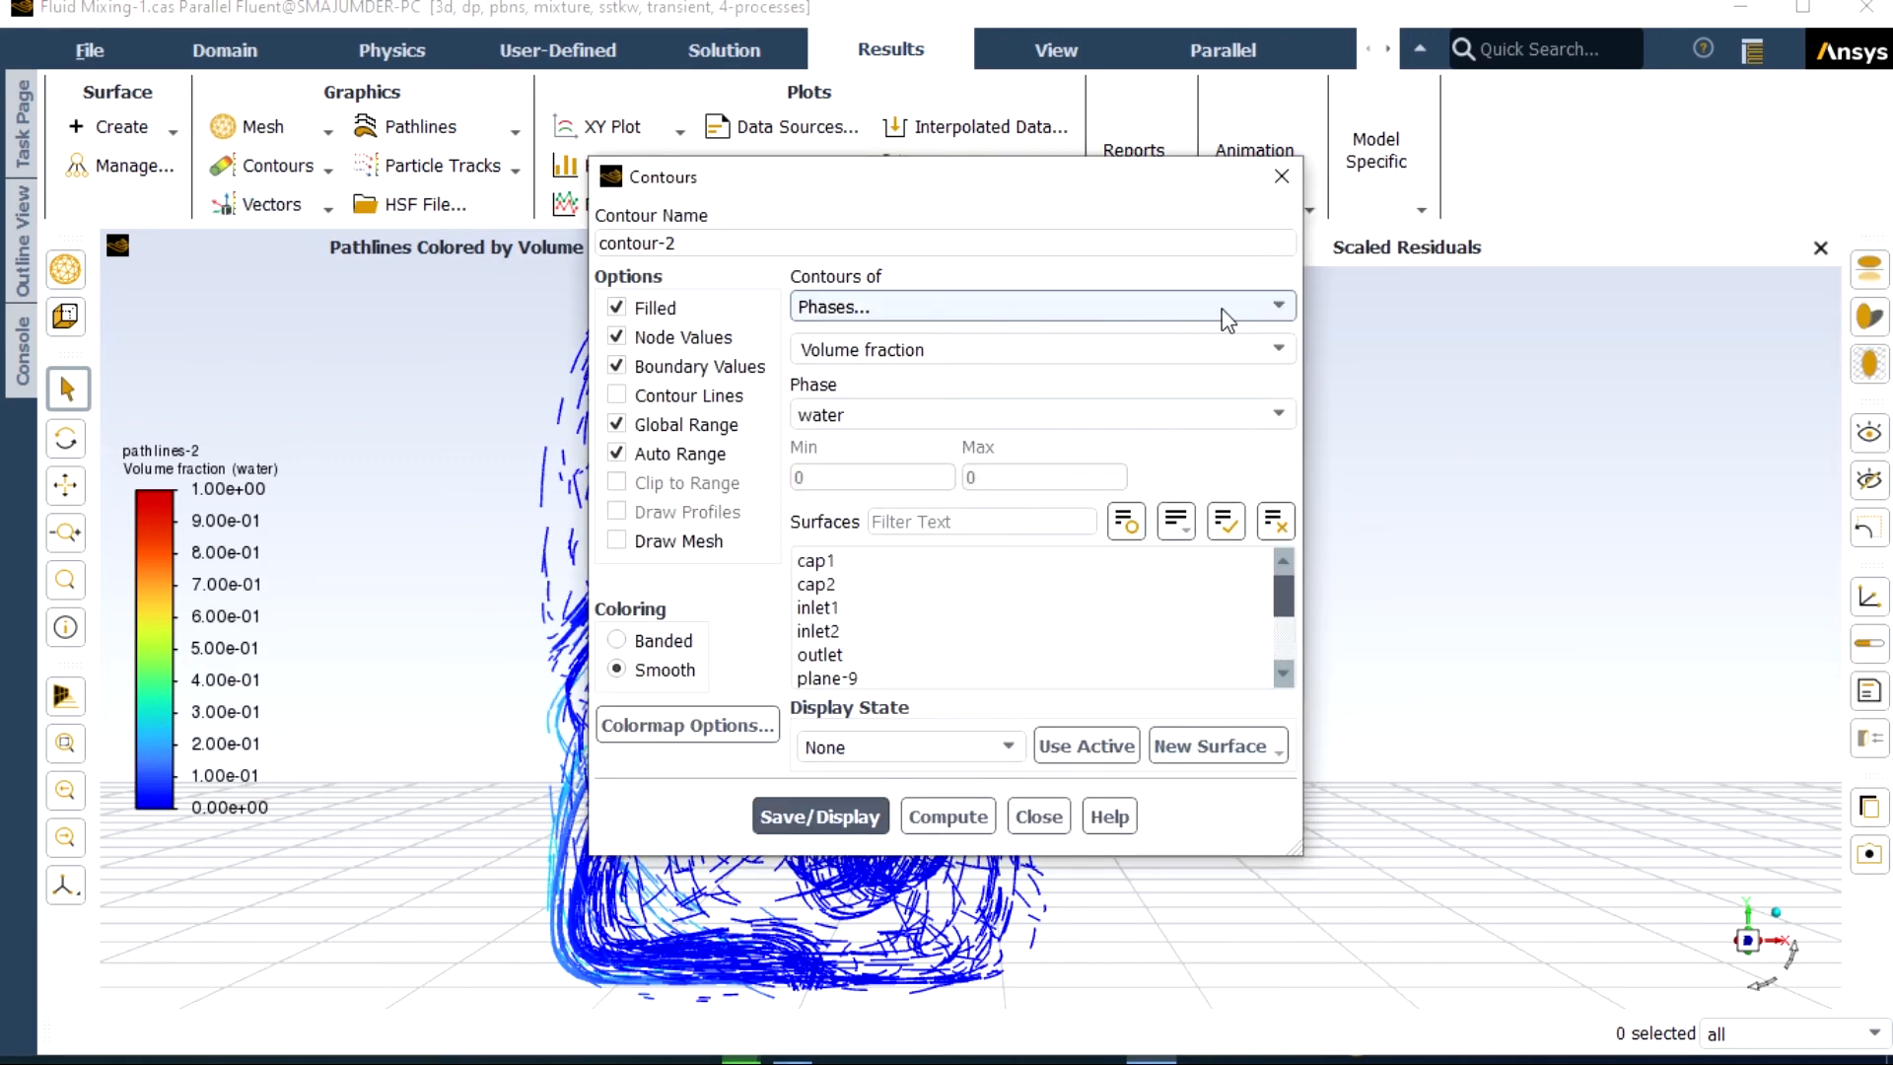
click(1279, 312)
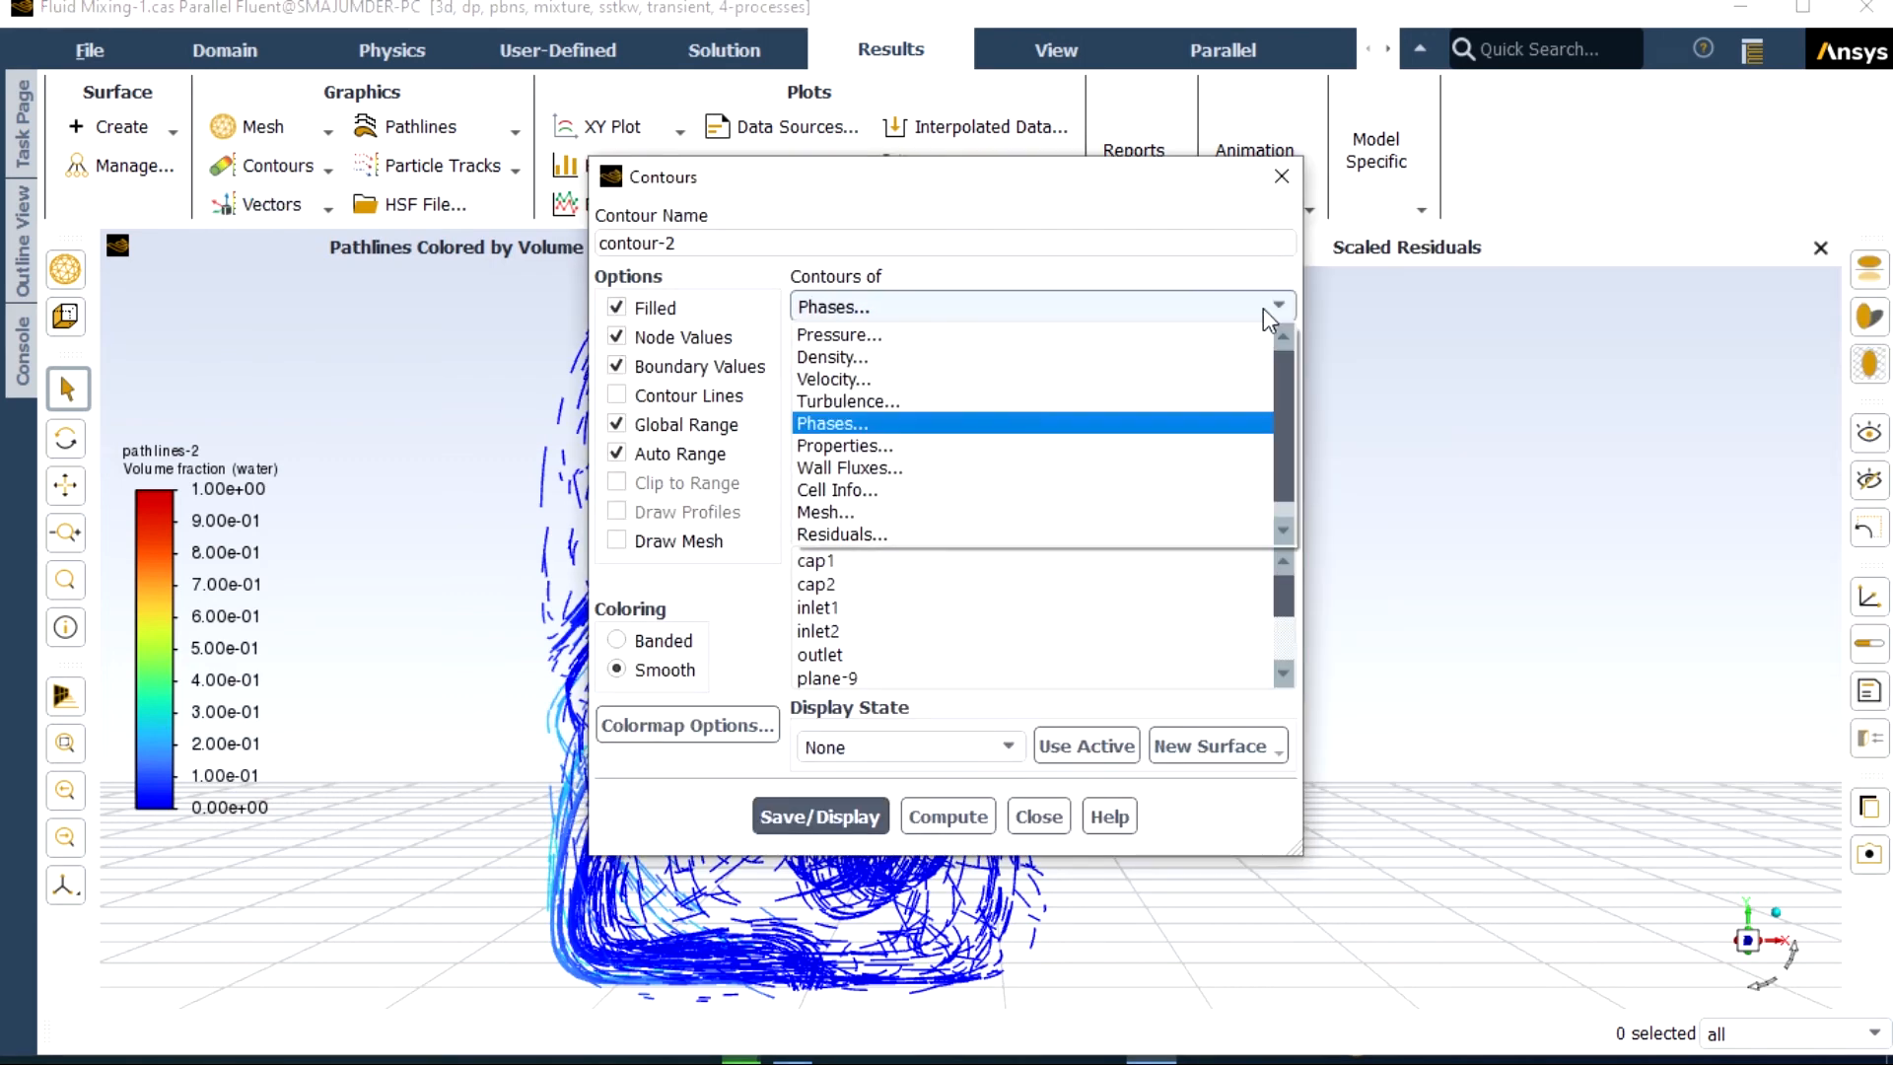
click(981, 336)
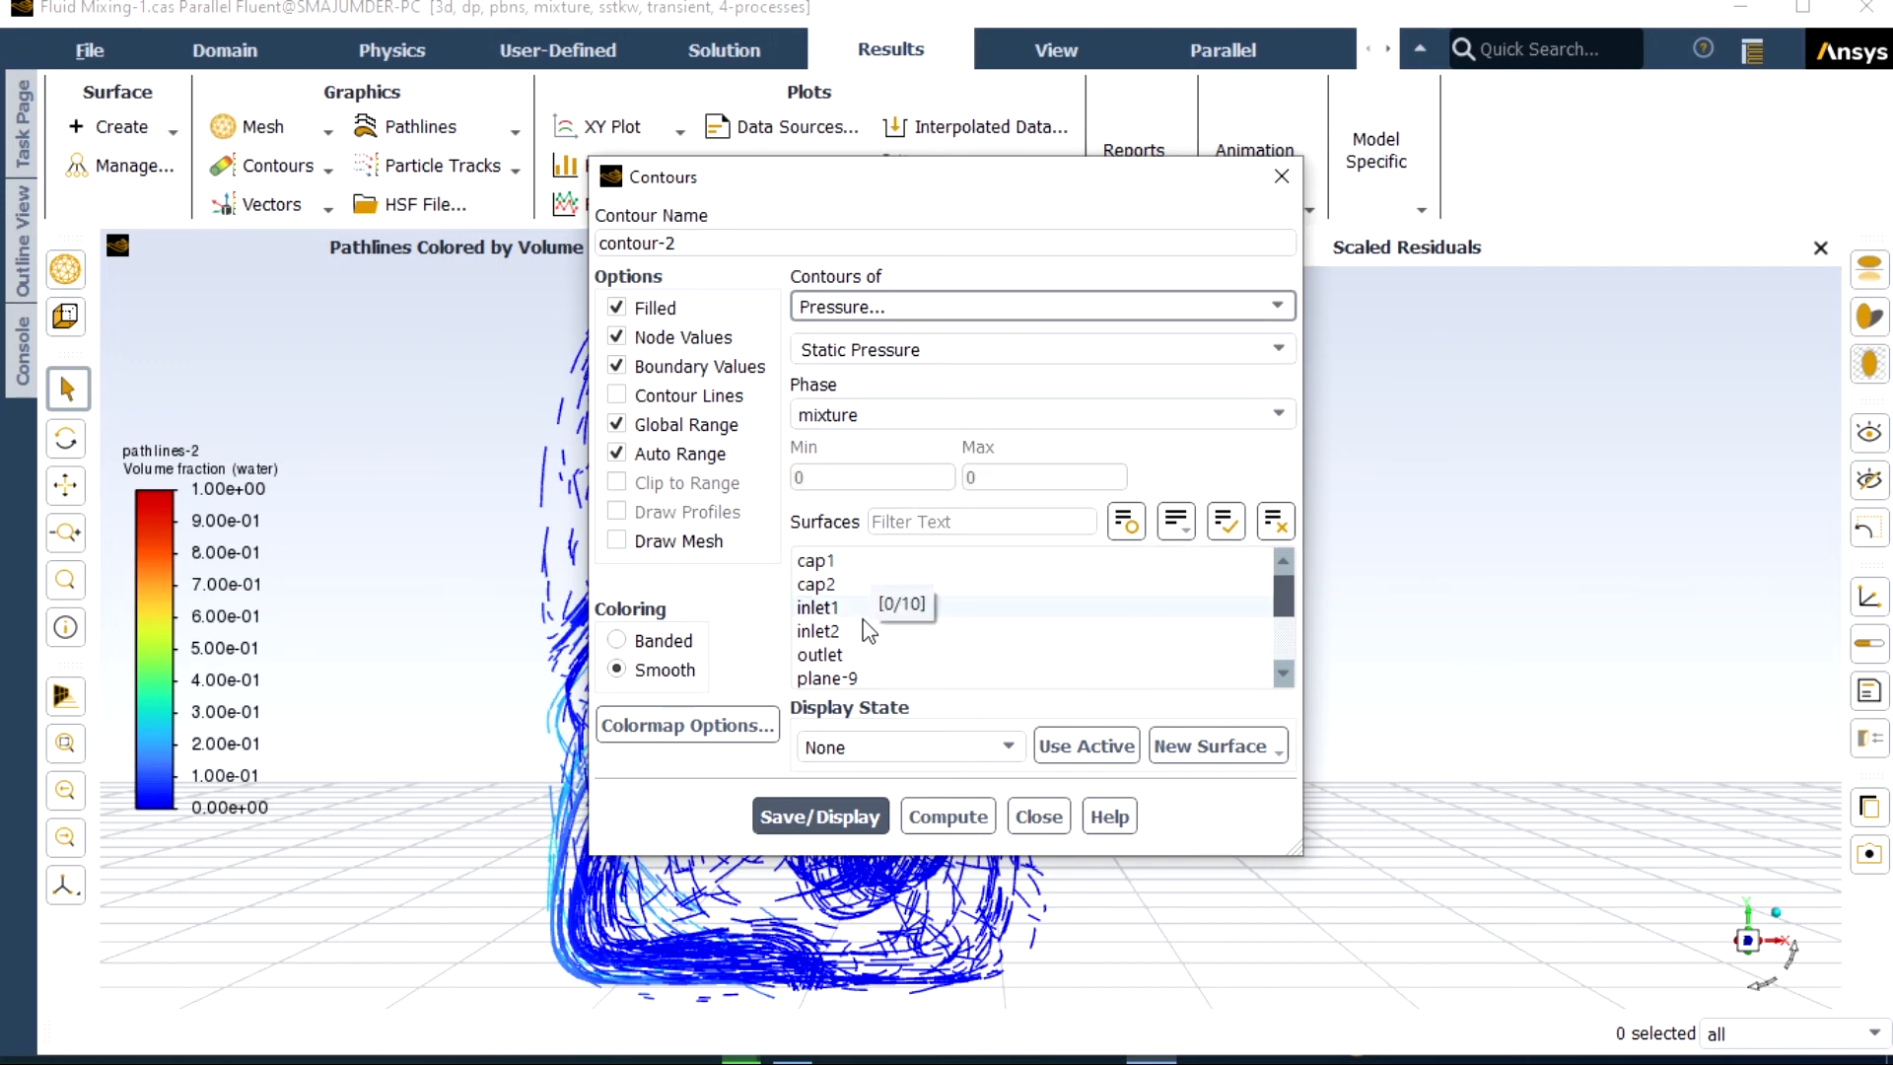
click(828, 678)
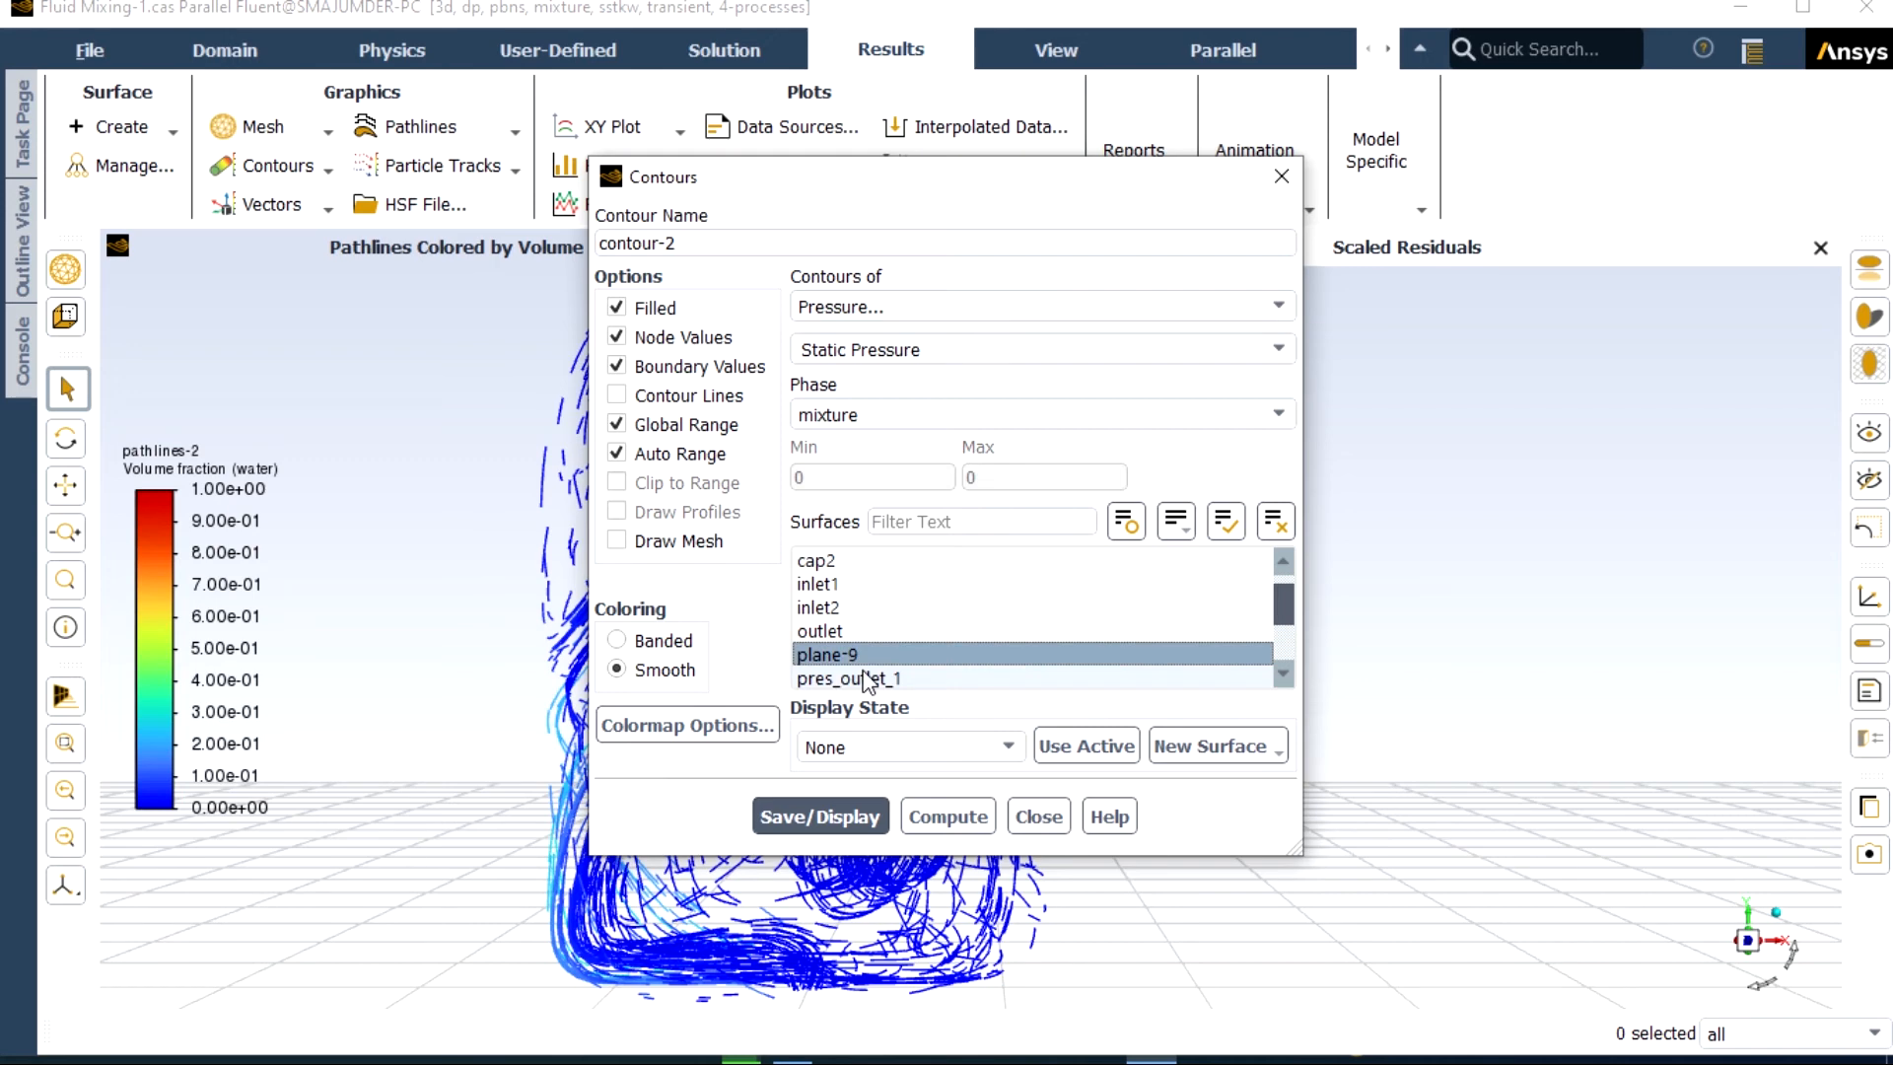
click(848, 817)
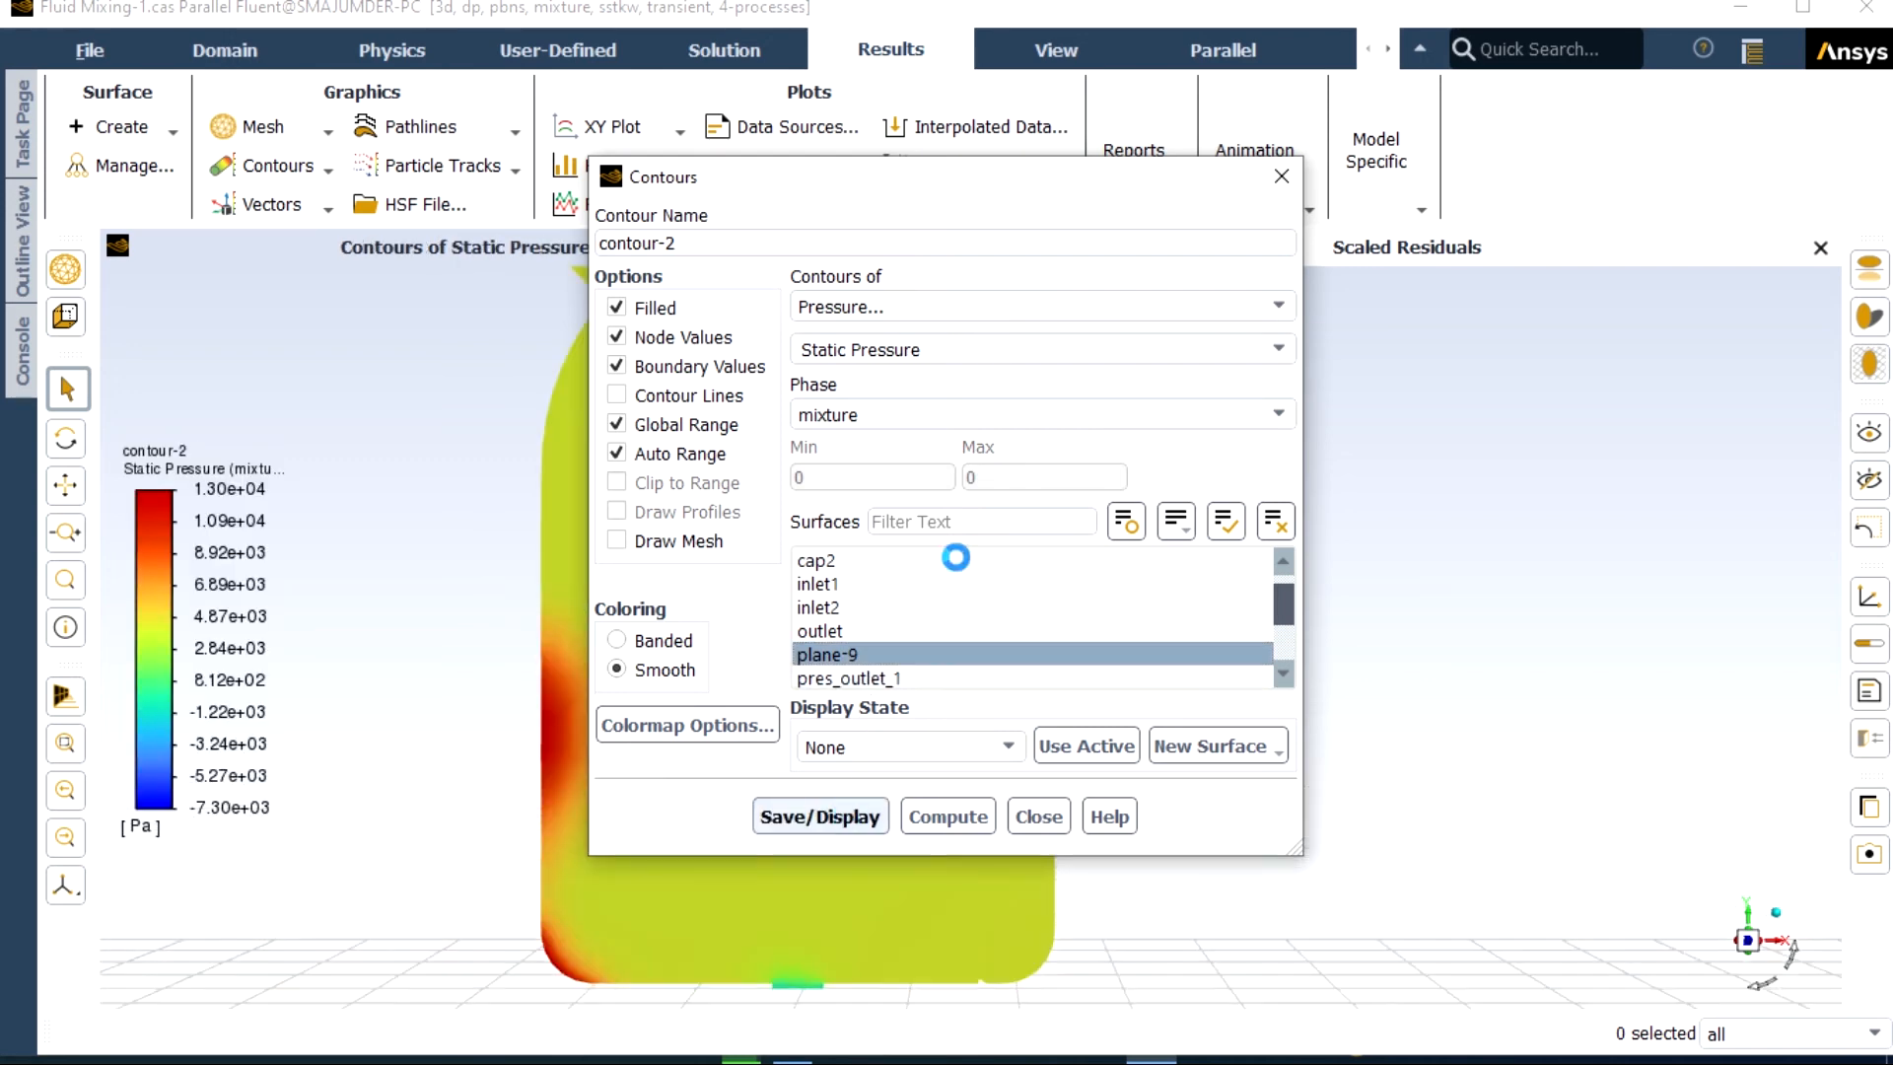
drag(995, 197, 1544, 200)
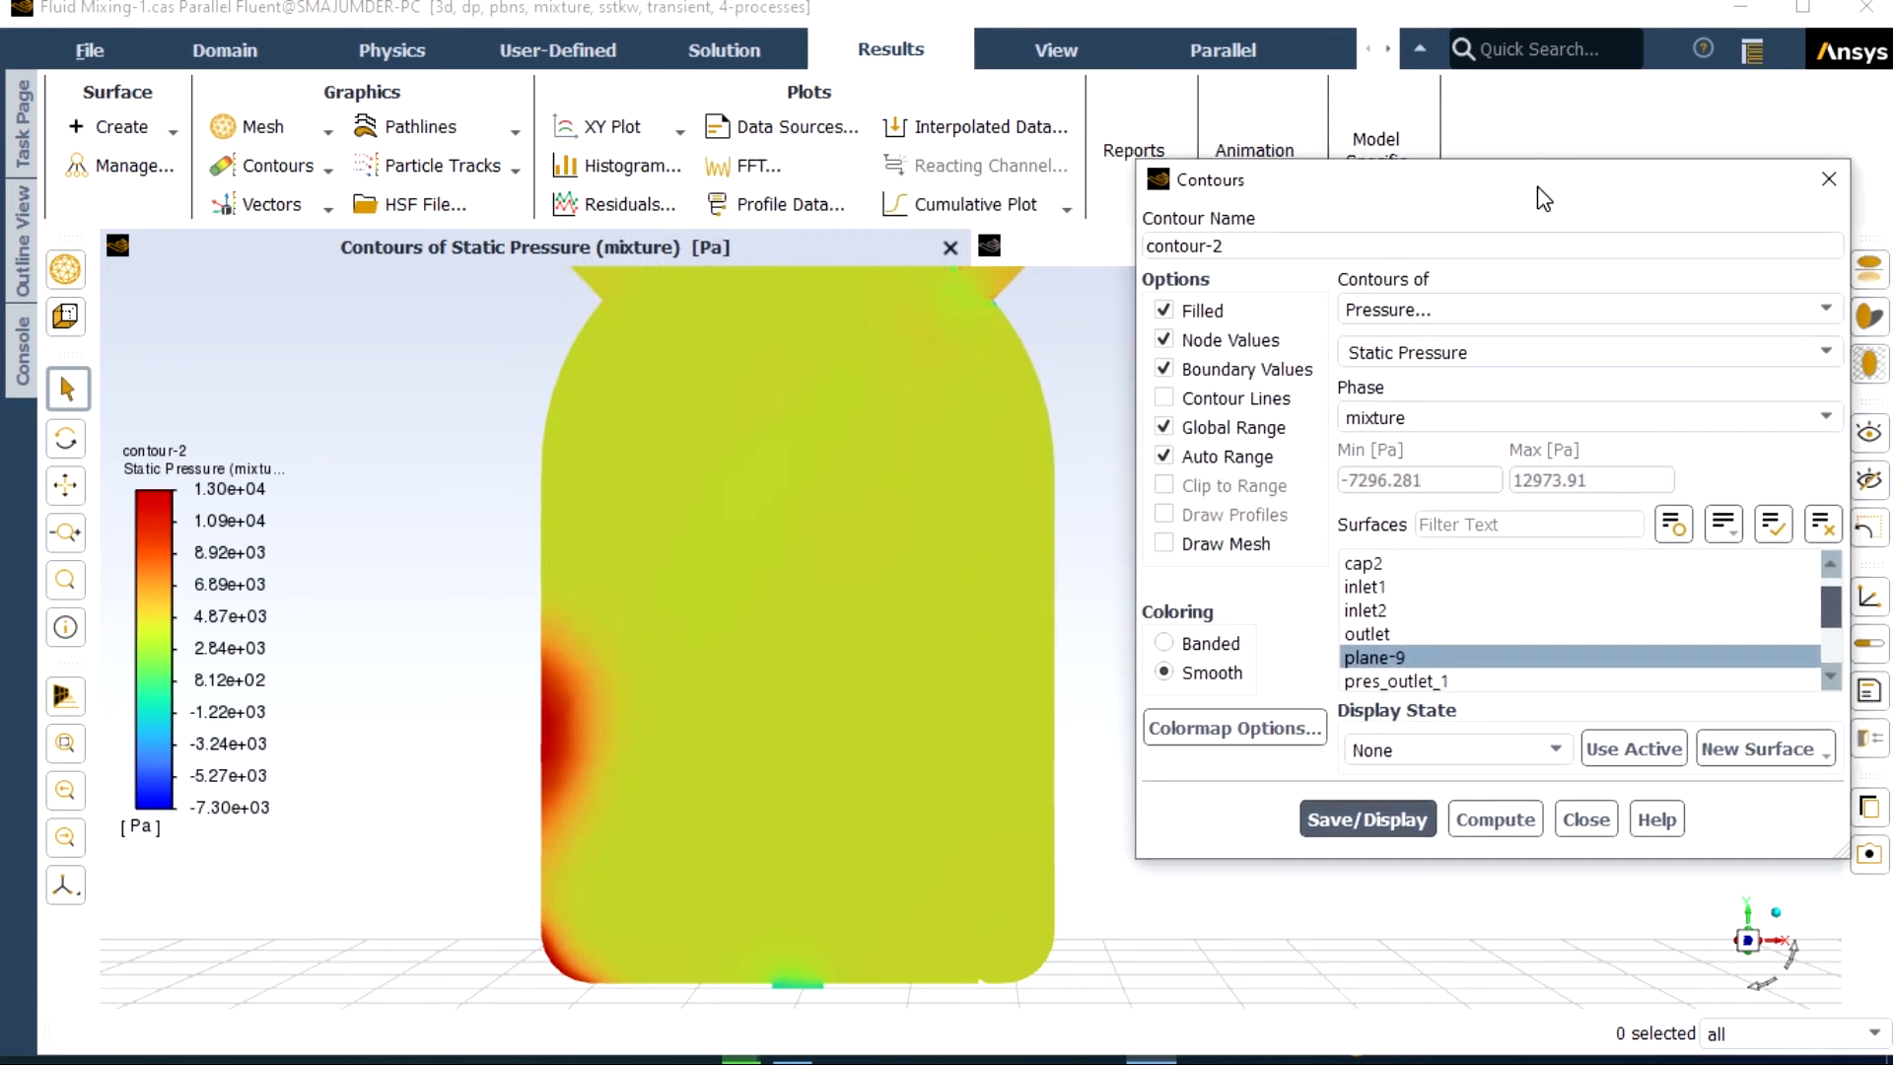
scroll(1027, 384, down, 5)
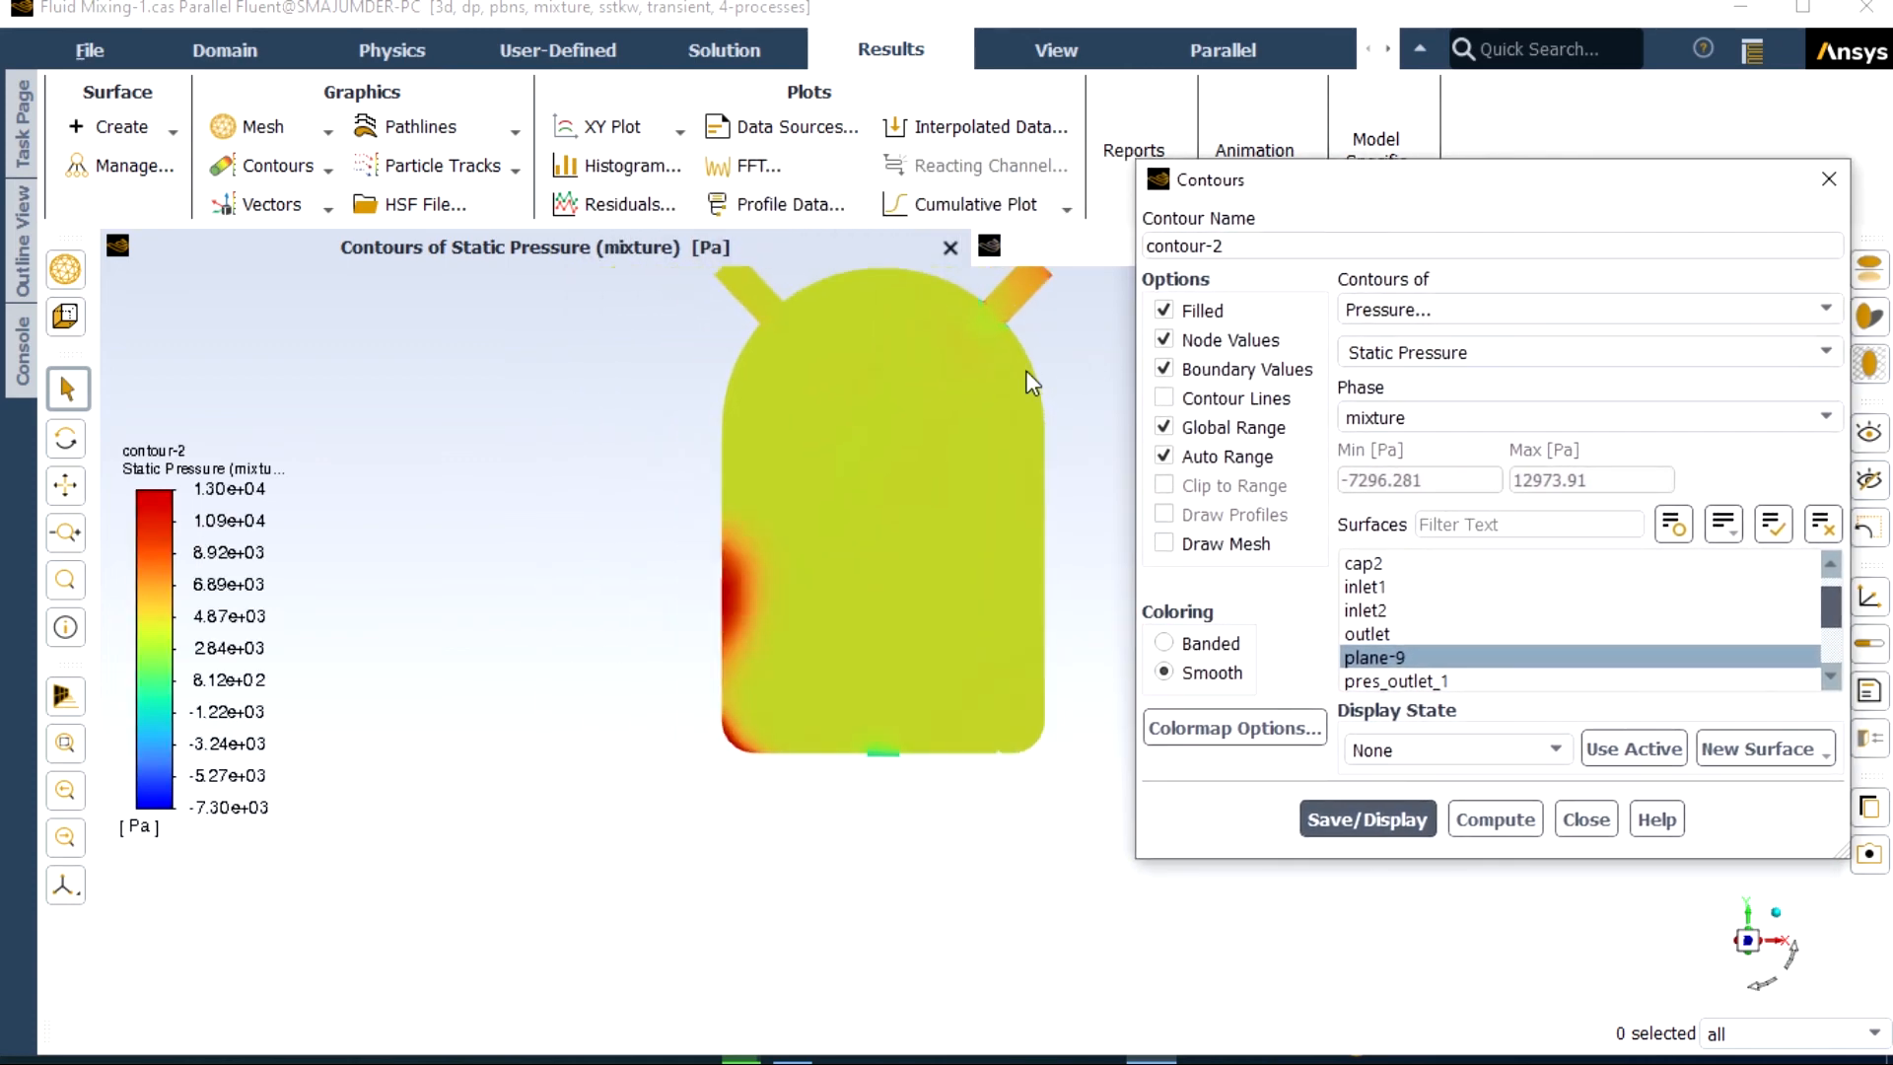
scroll(1031, 313, up, 3)
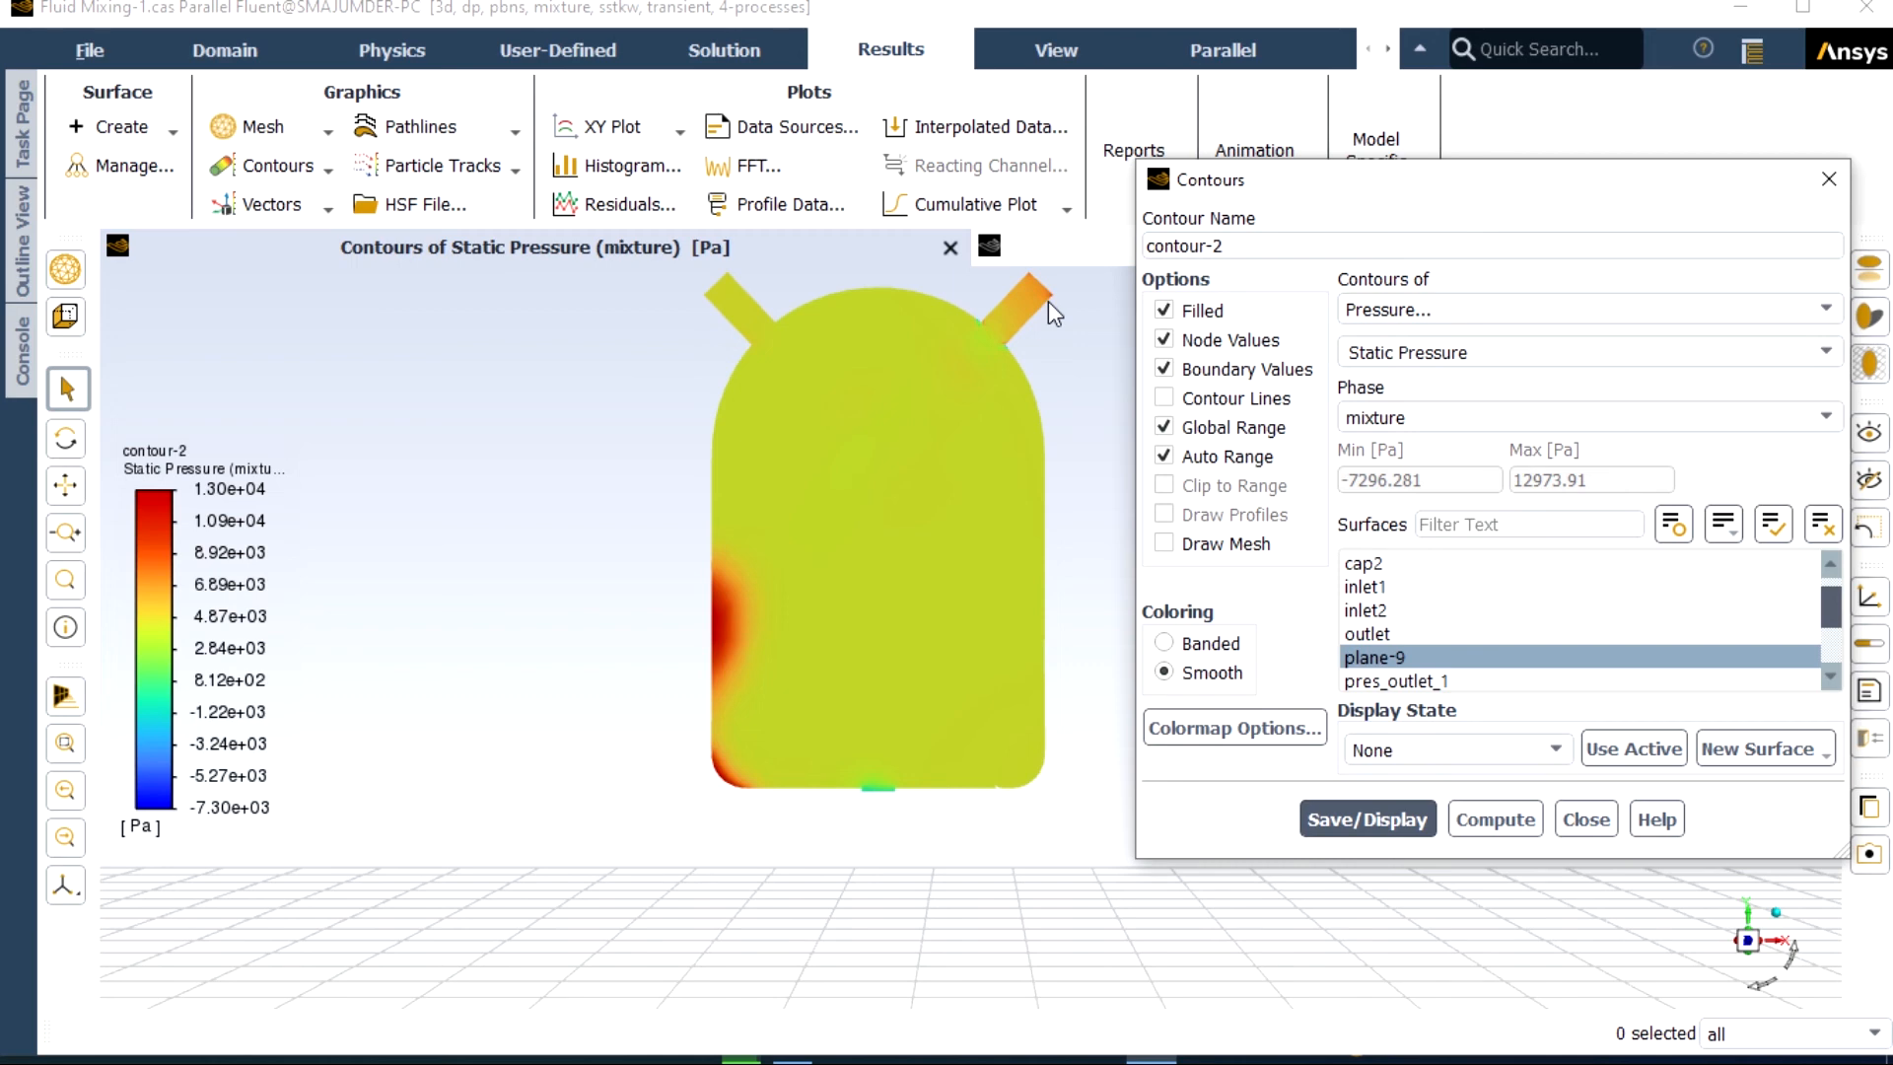
- Switch the contour plot on plane-9 to the mixture's velocity magnitude and display it
click(1466, 315)
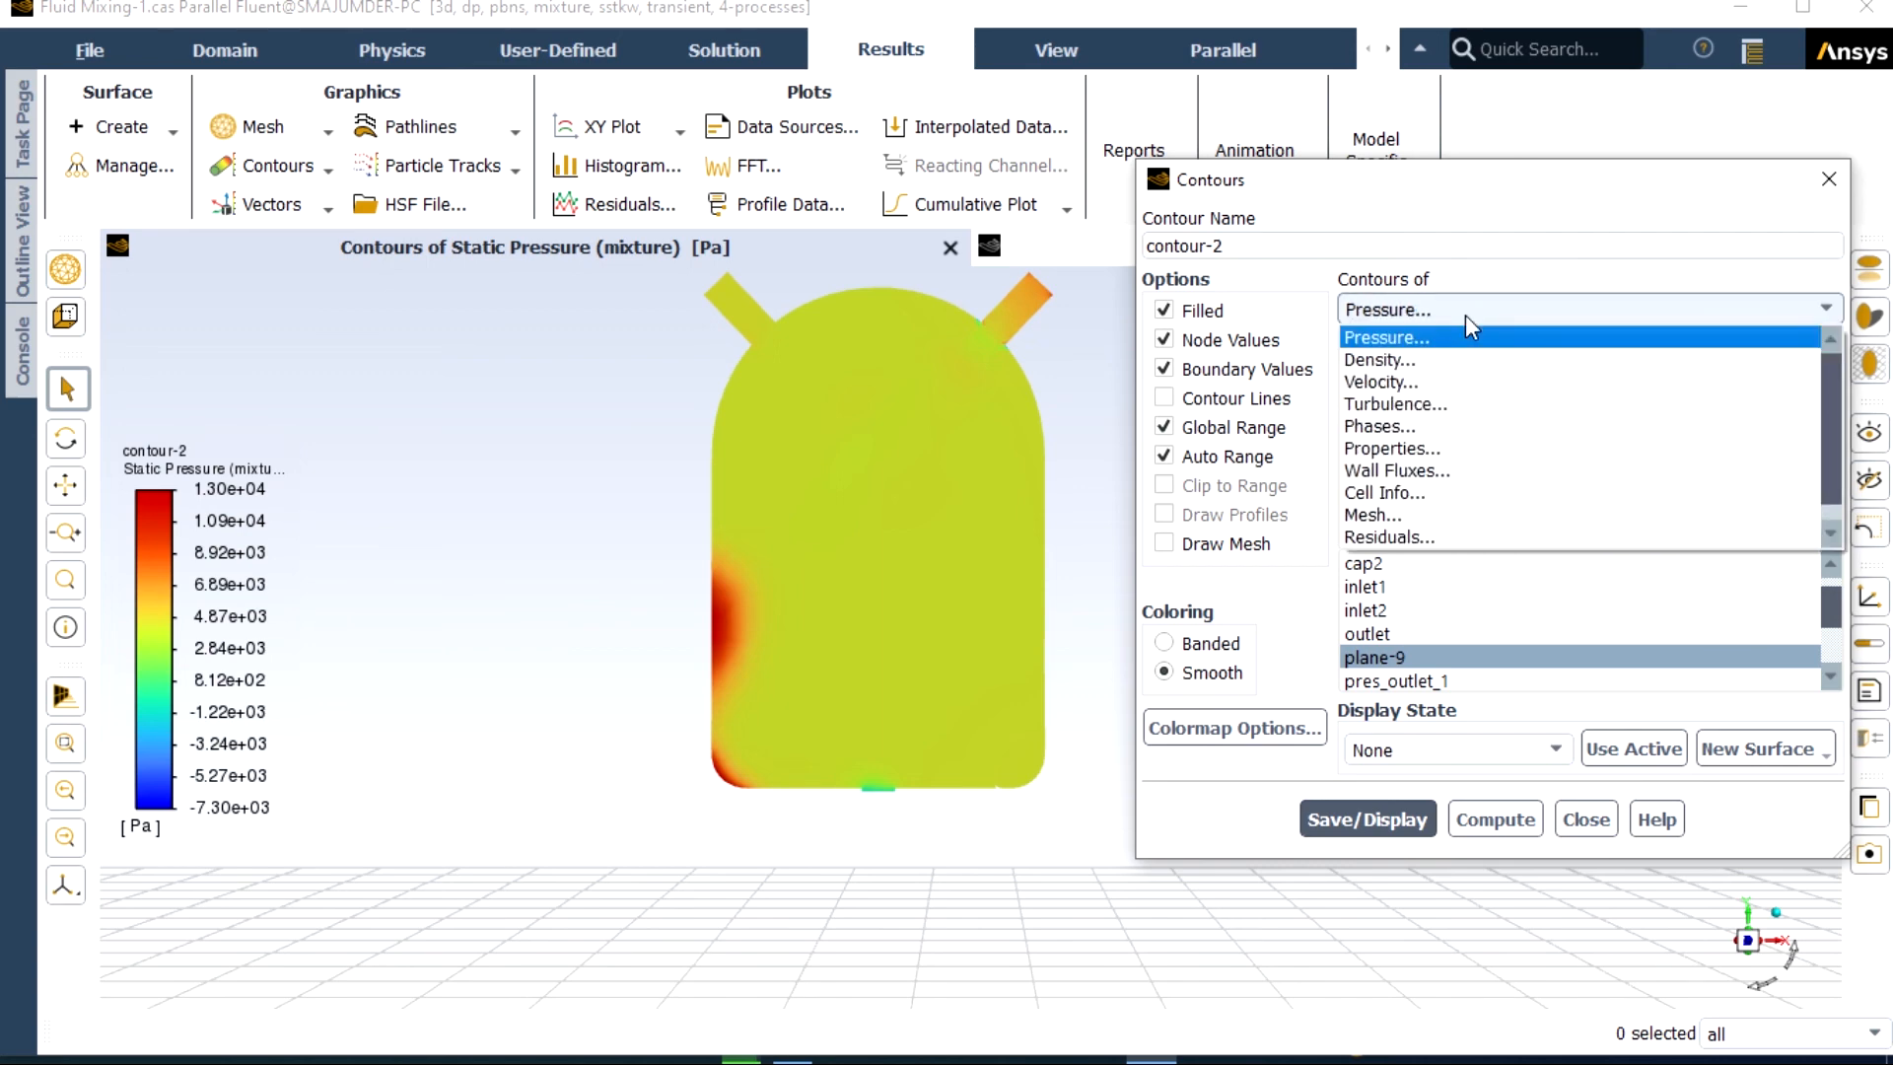
click(1424, 381)
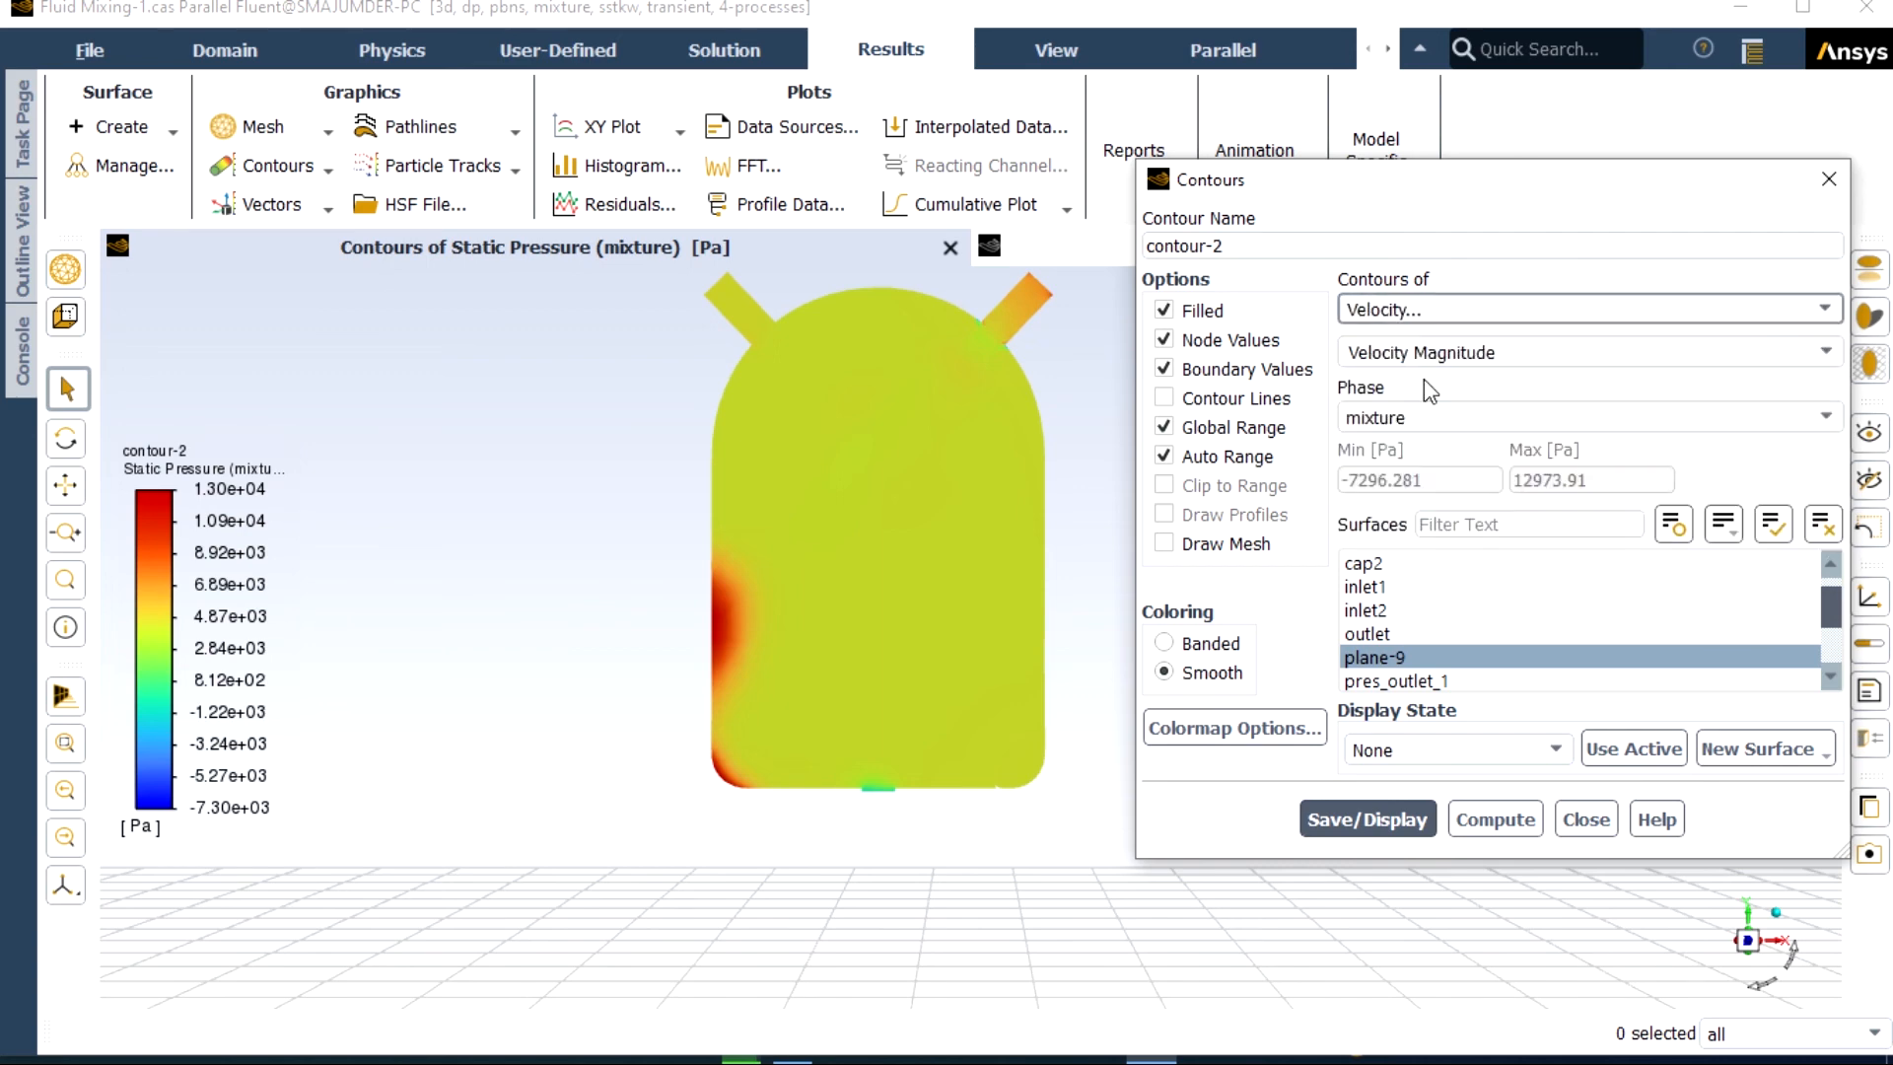
click(1376, 822)
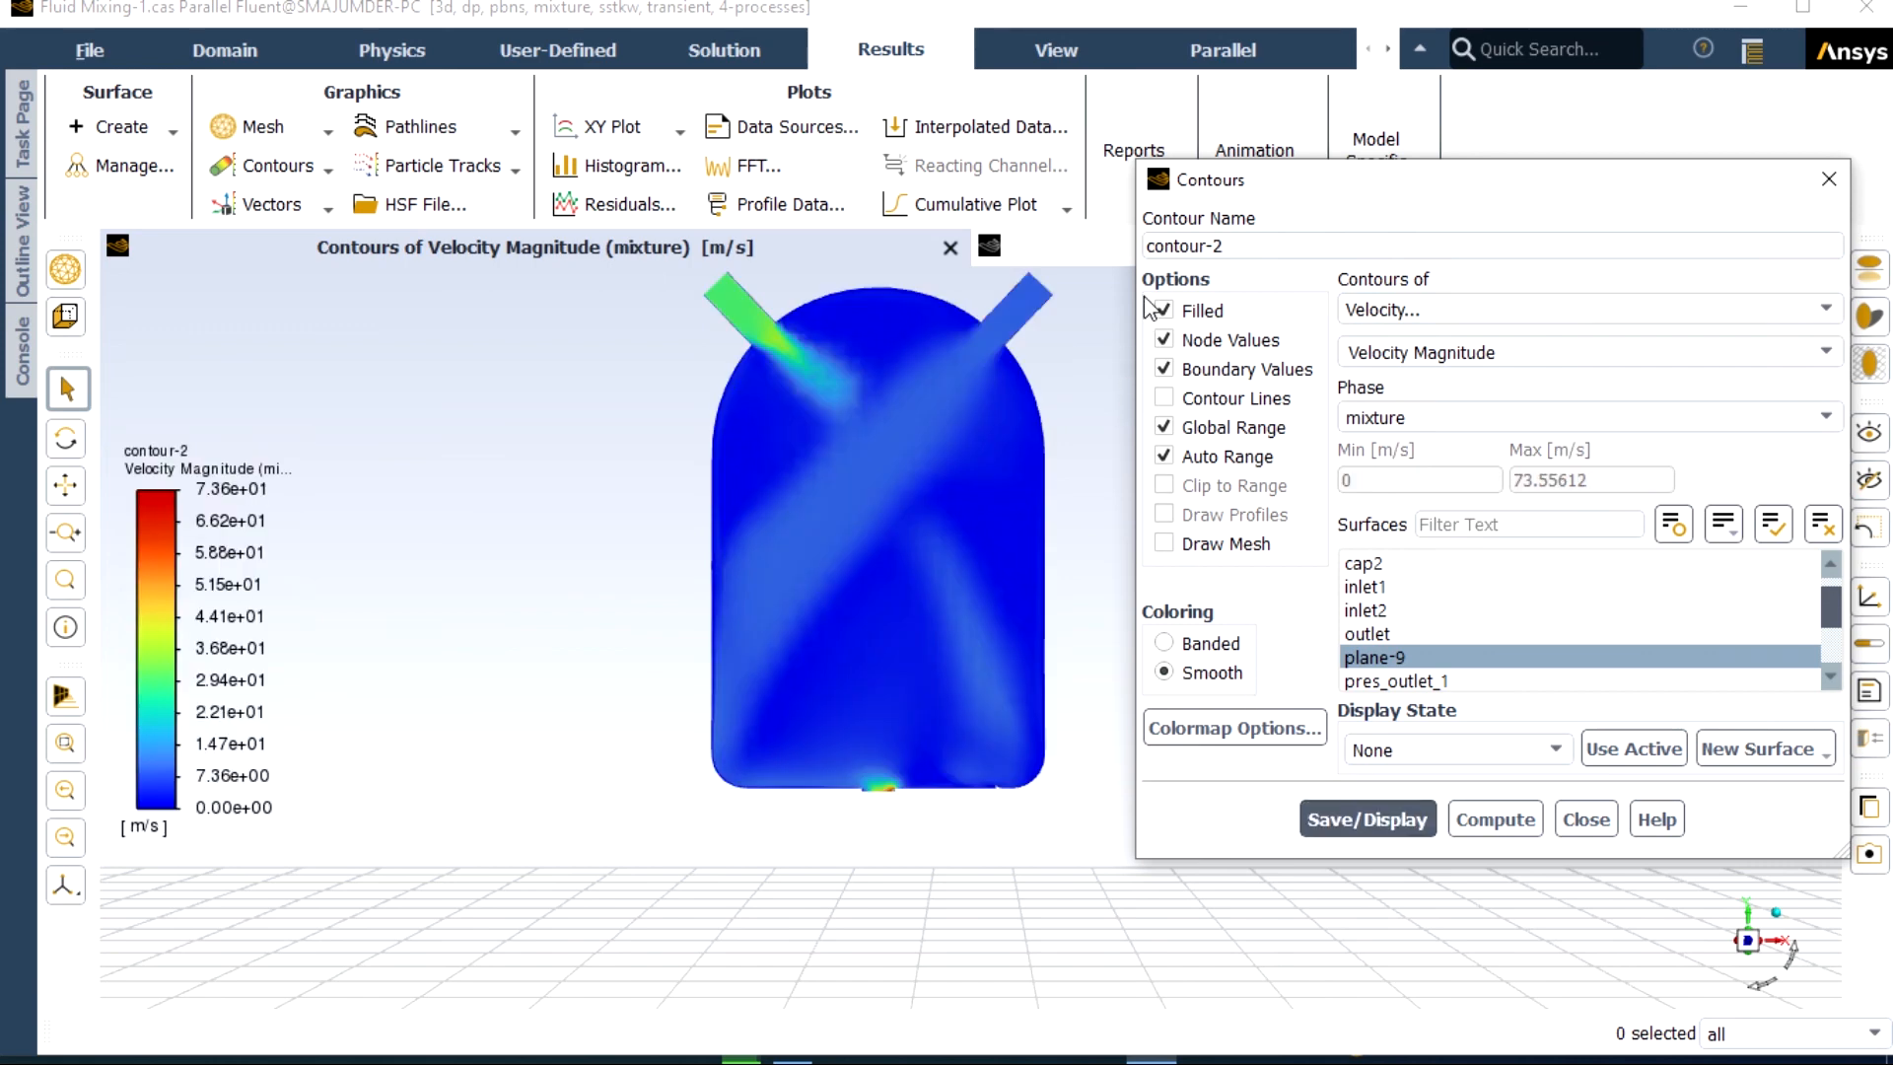
scroll(1093, 294, up, 5)
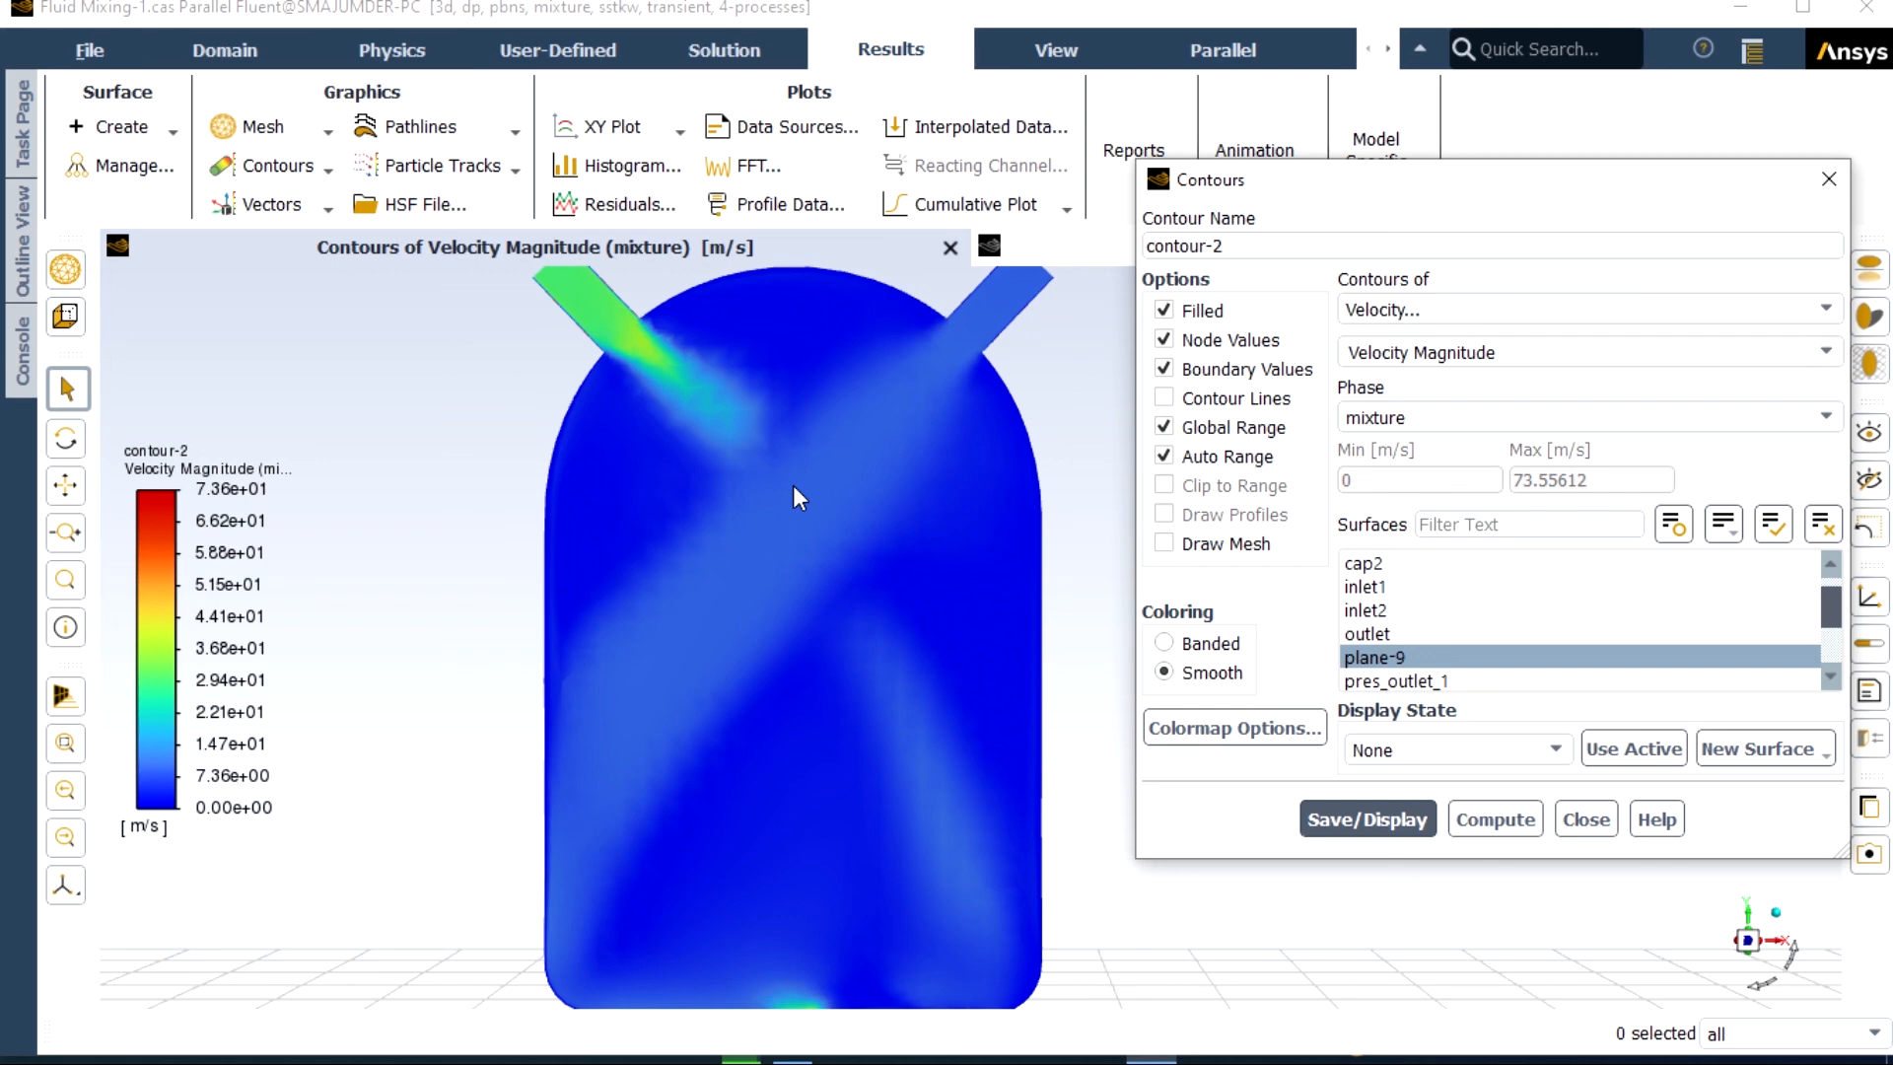
click(1819, 308)
click(1380, 430)
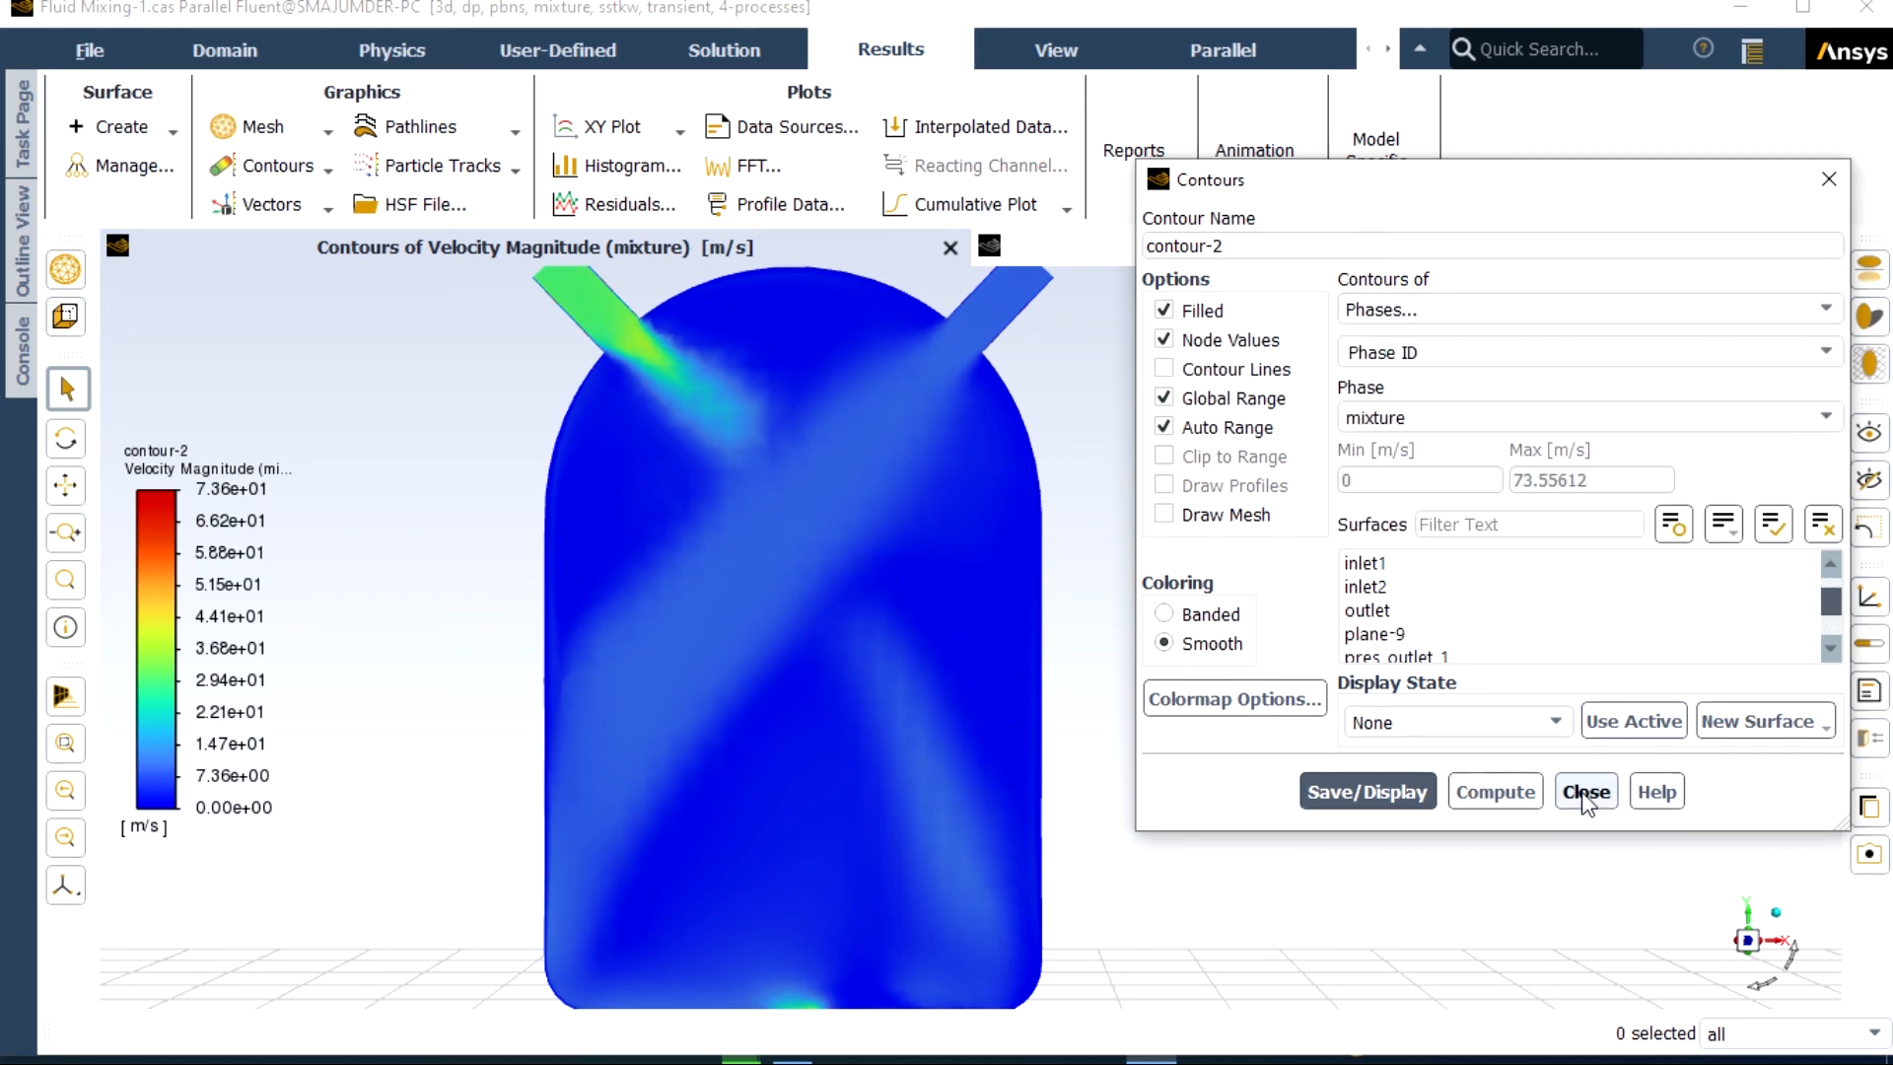
click(1586, 793)
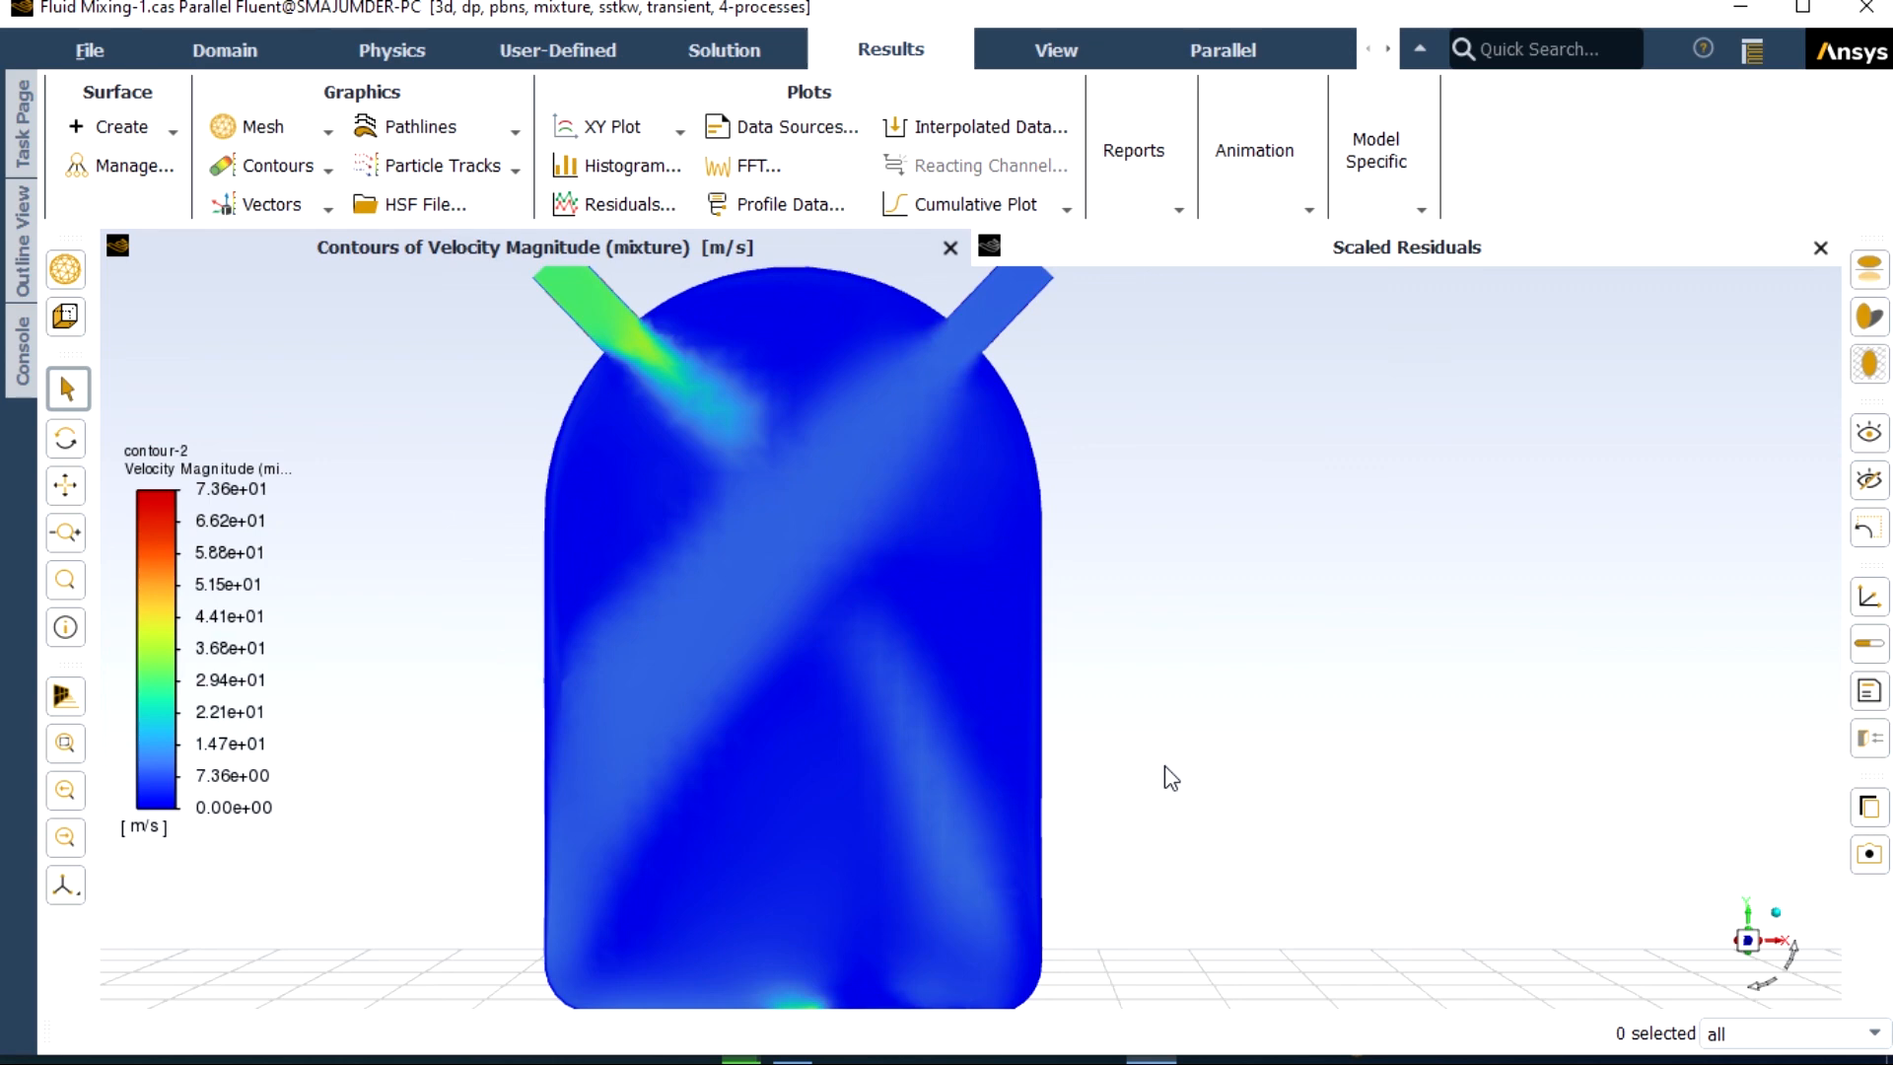
scroll(1164, 766, up, 1)
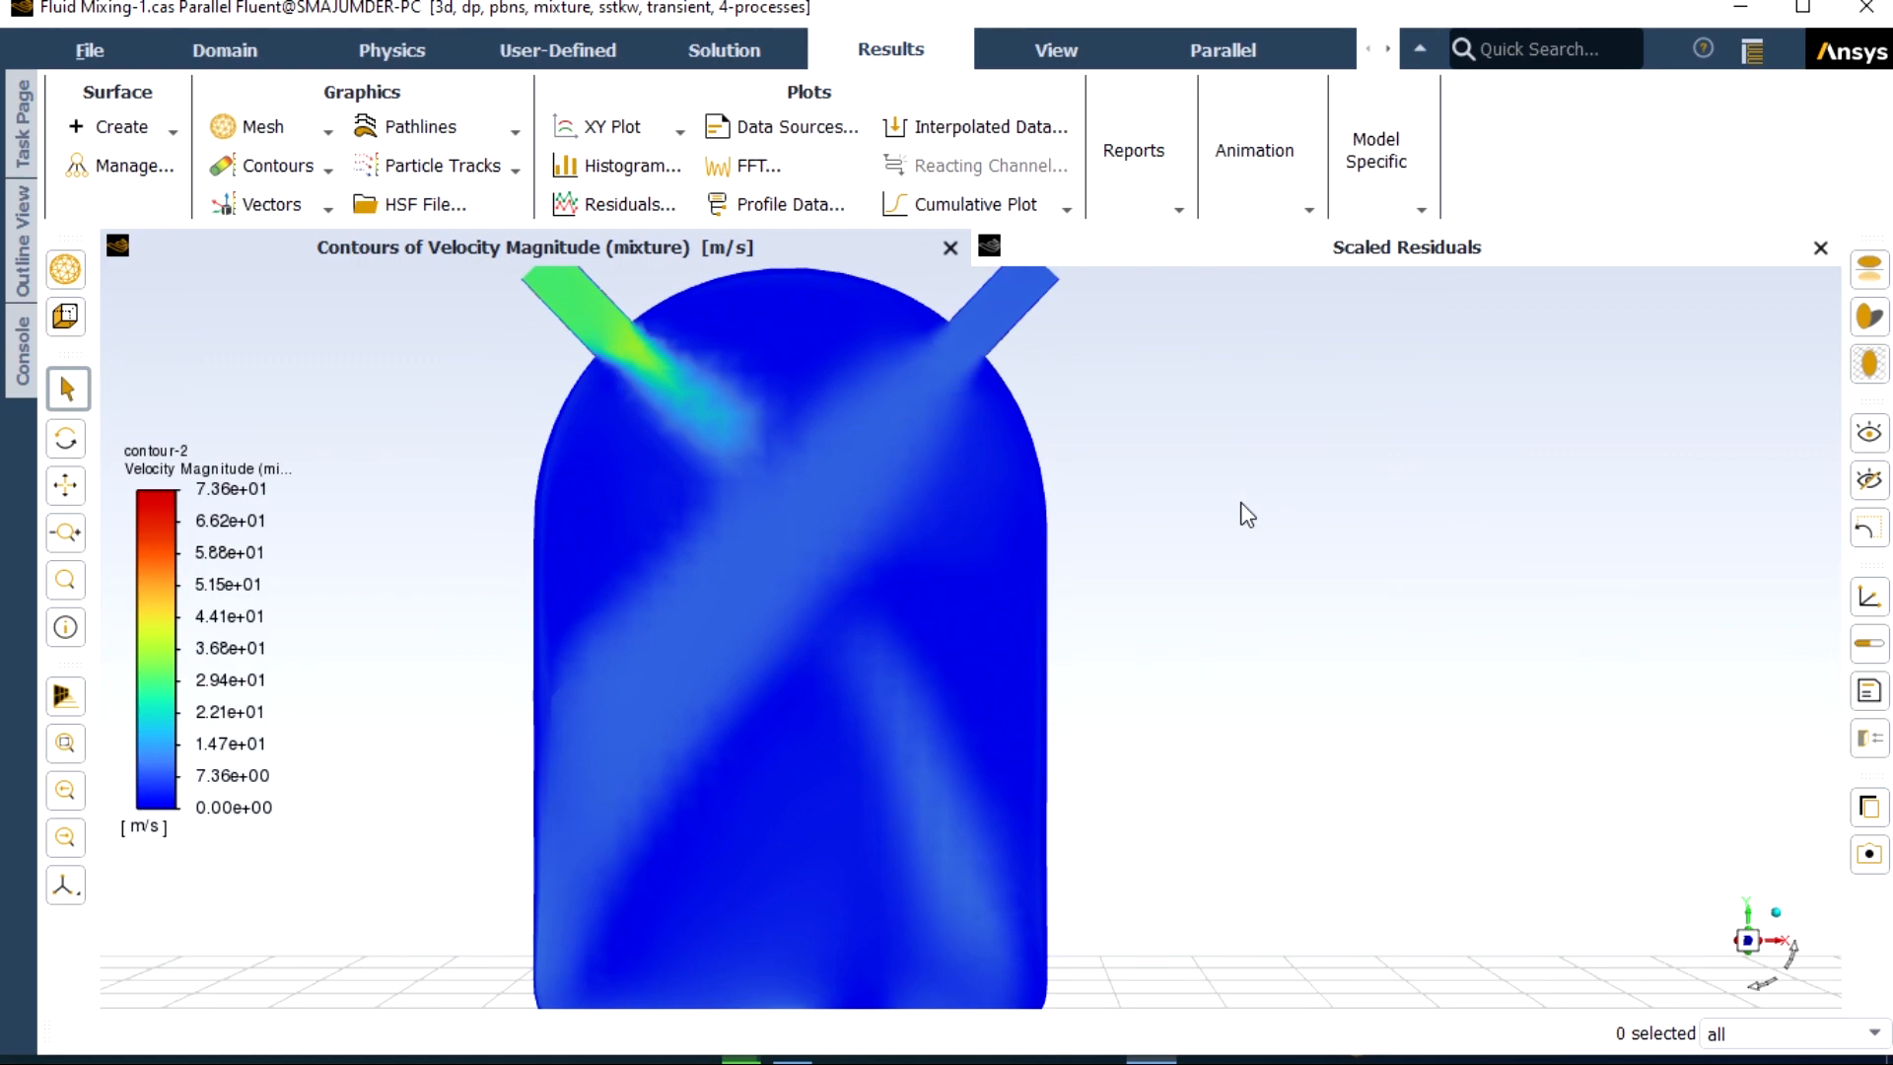